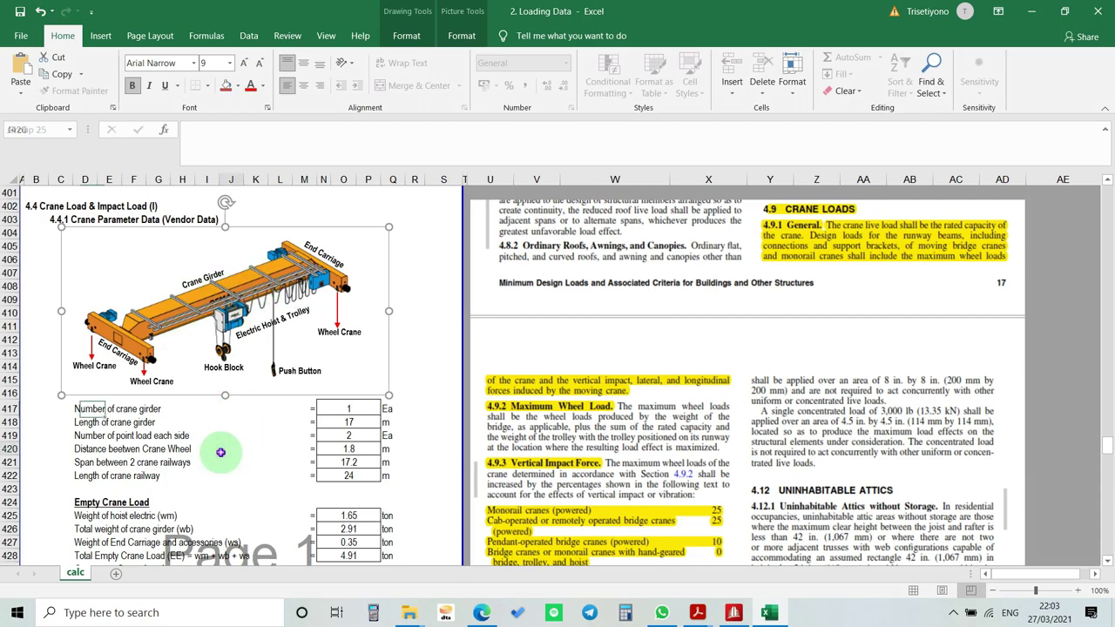
- Review the crane parameter data: girder number and length, point loads each side, crane wheel distance, and span between the 2 crane railways
left_click(154, 423)
left_click(366, 408)
left_click(87, 434)
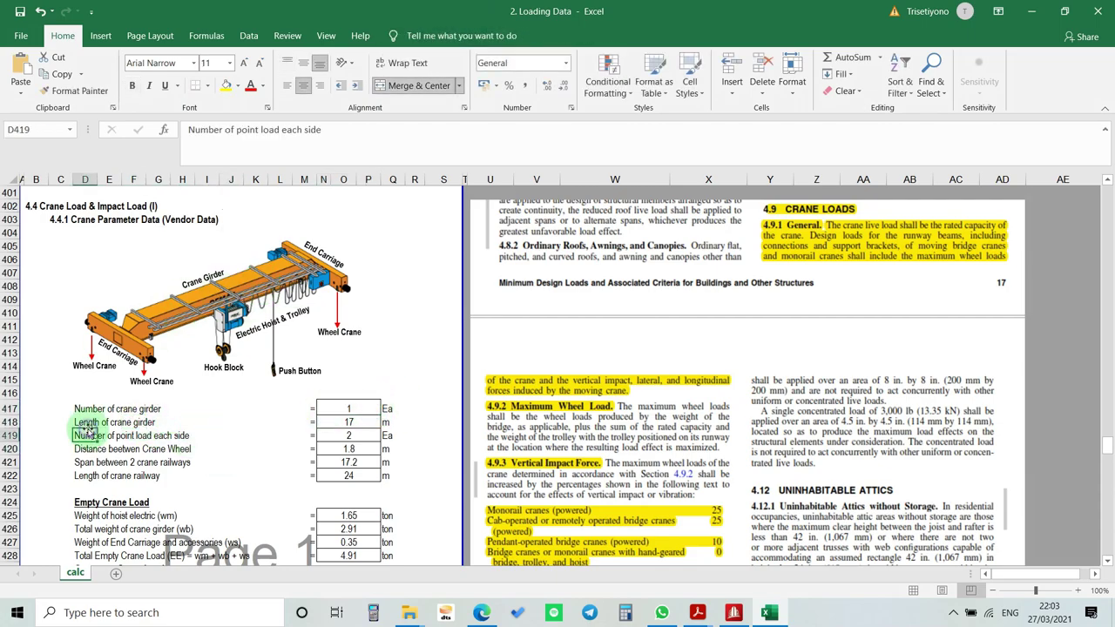
scroll(87, 433, "down", 1)
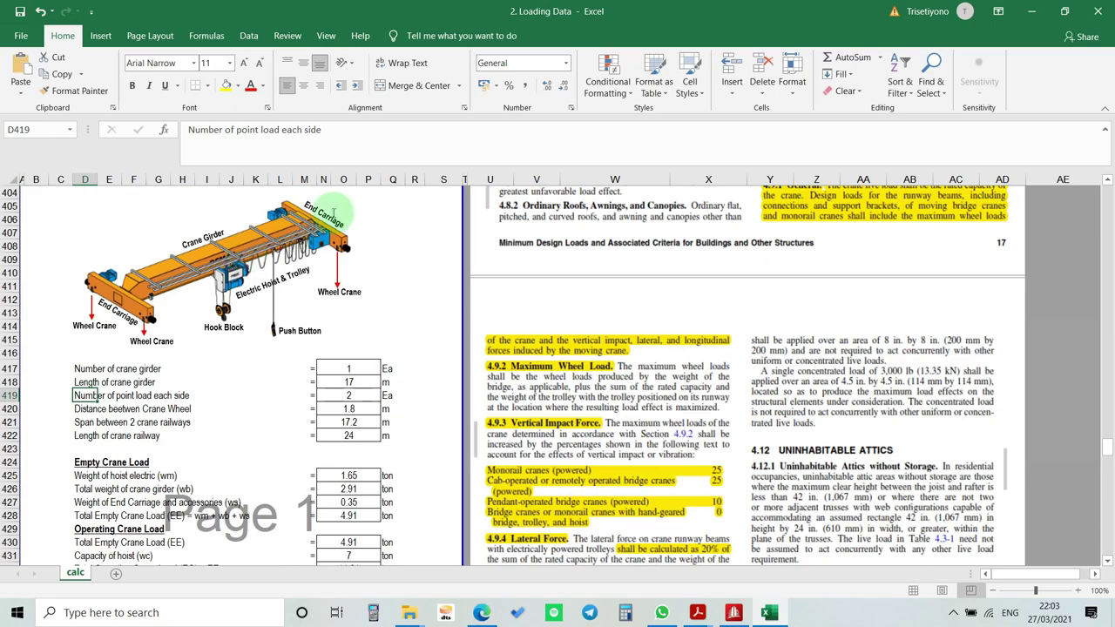
left_click(366, 383)
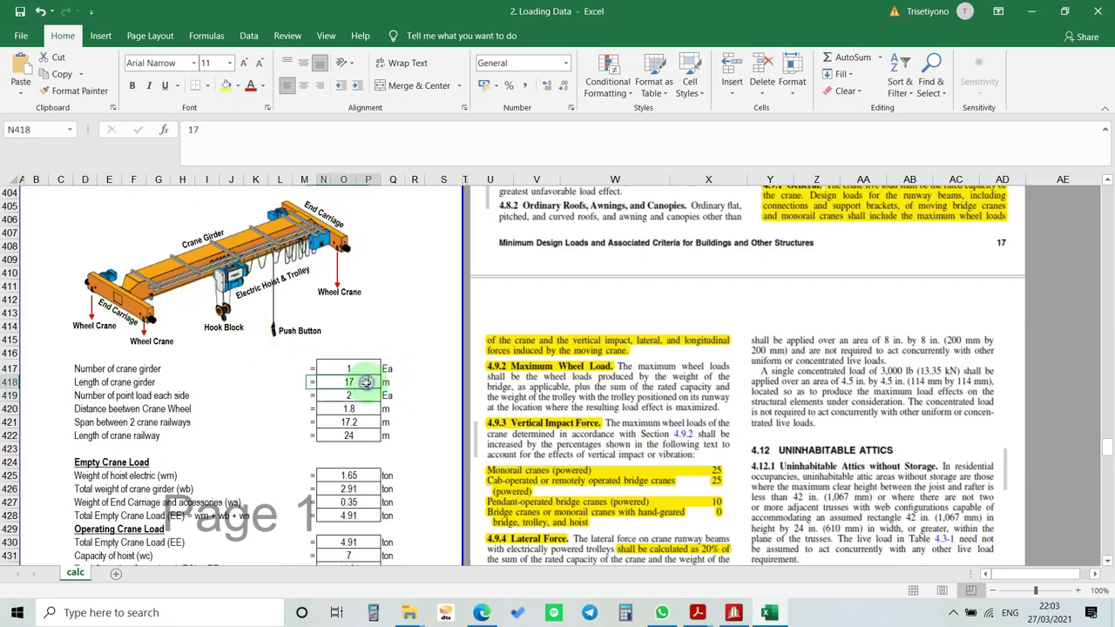
left_click(85, 396)
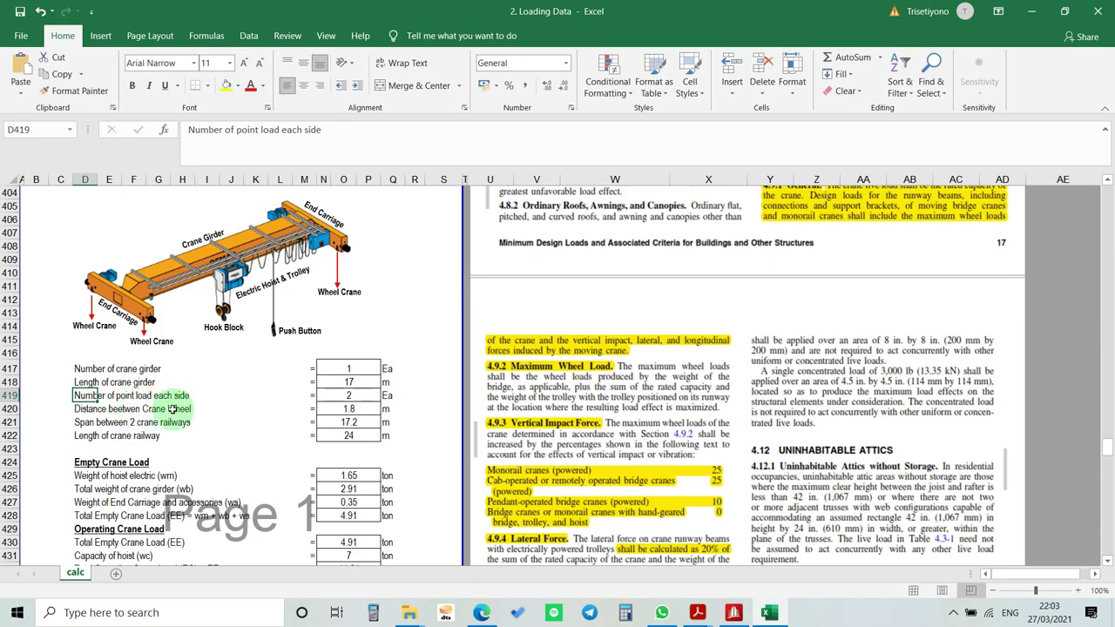
left_click(353, 396)
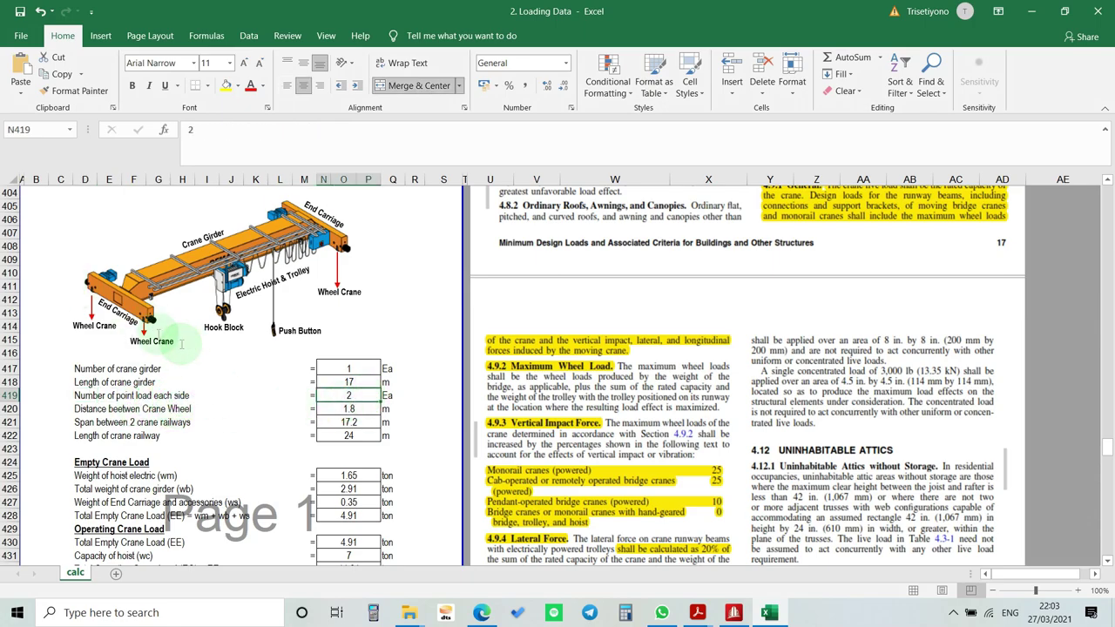
left_click(84, 423)
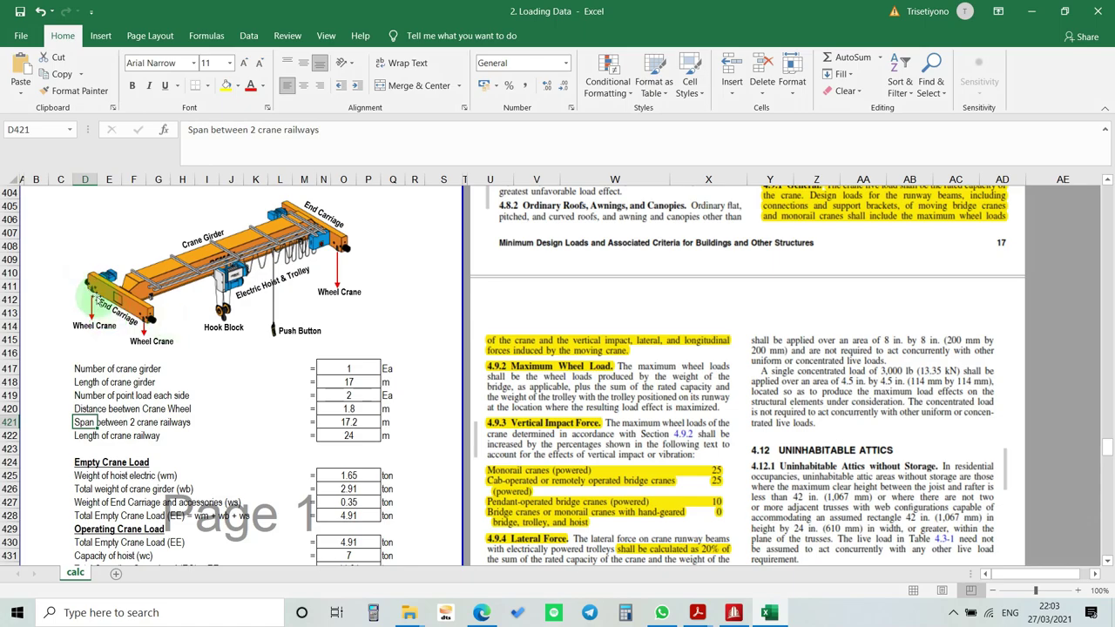
left_click(91, 407)
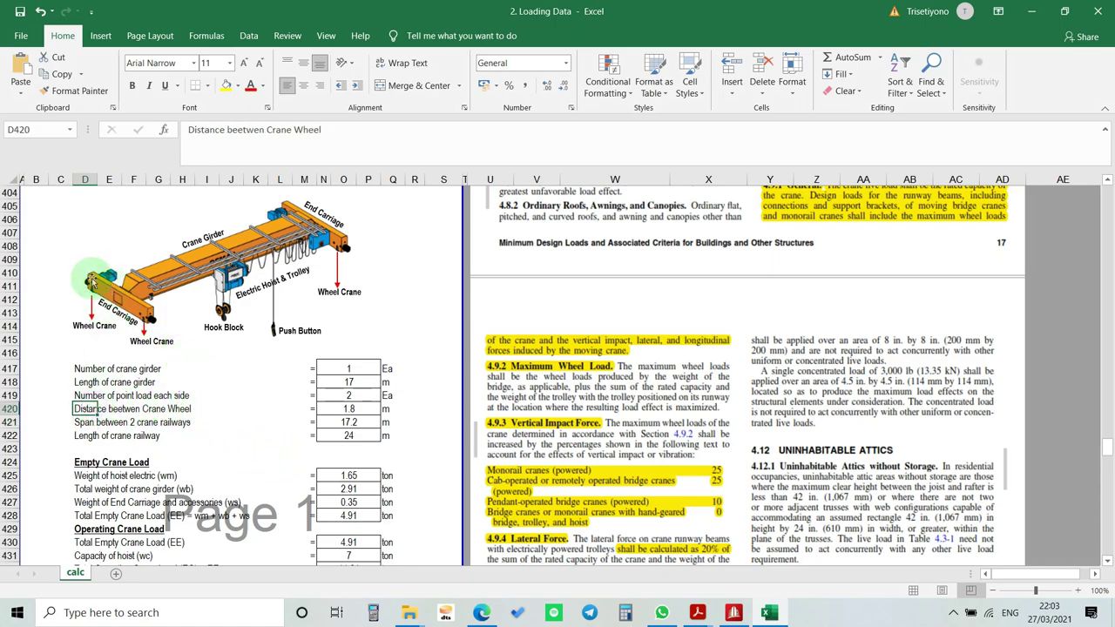
left_click(338, 407)
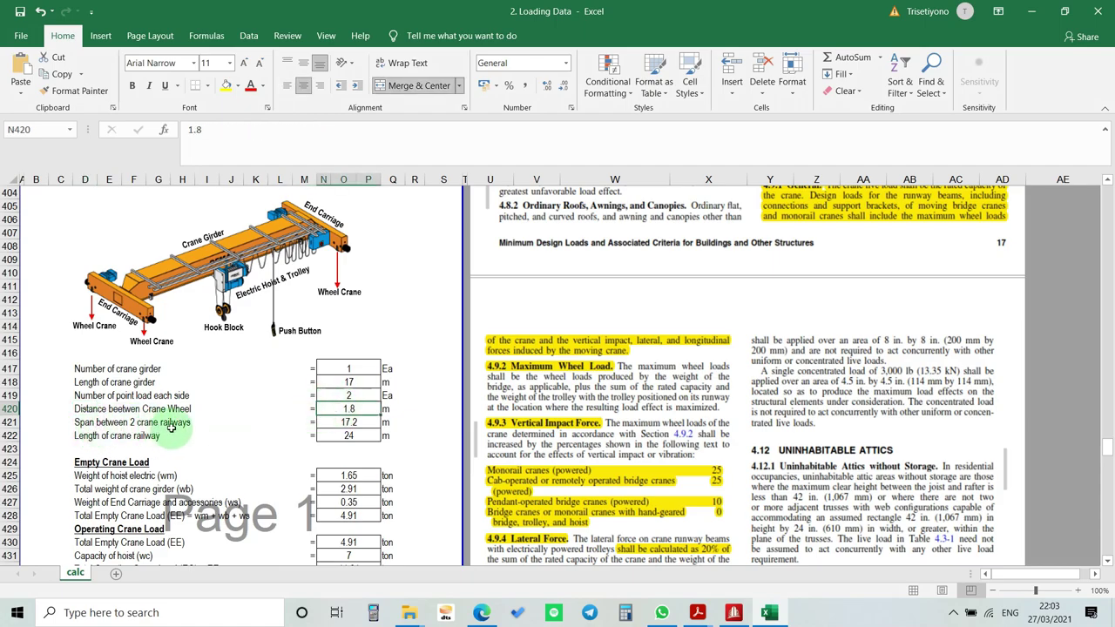
left_click(348, 422)
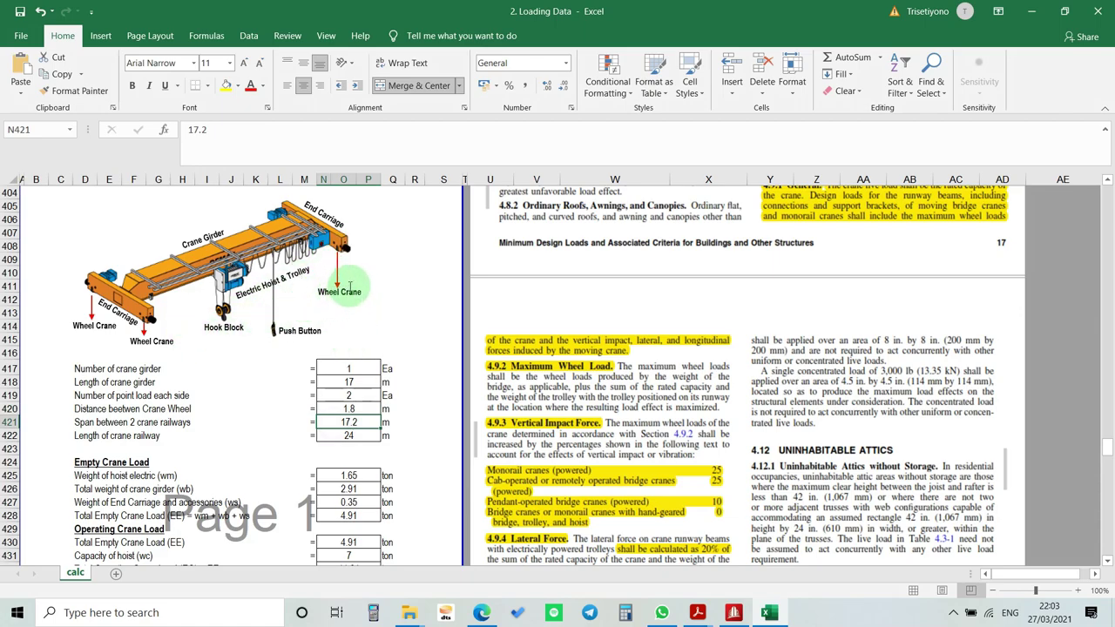
- Switch to STAAD.Pro to examine the two crane railways in the structure, comparing them with the railway span in the Excel sheet
left_click(735, 612)
scroll(598, 428, "up", 4)
middle_click_drag(601, 389, 287, 416)
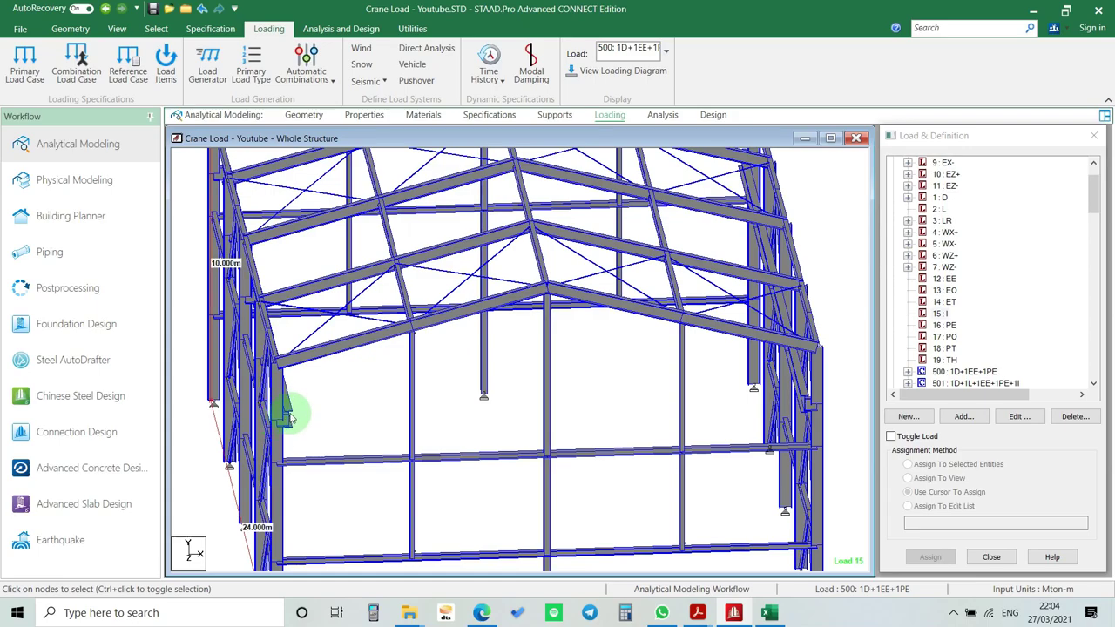
left_click(788, 415)
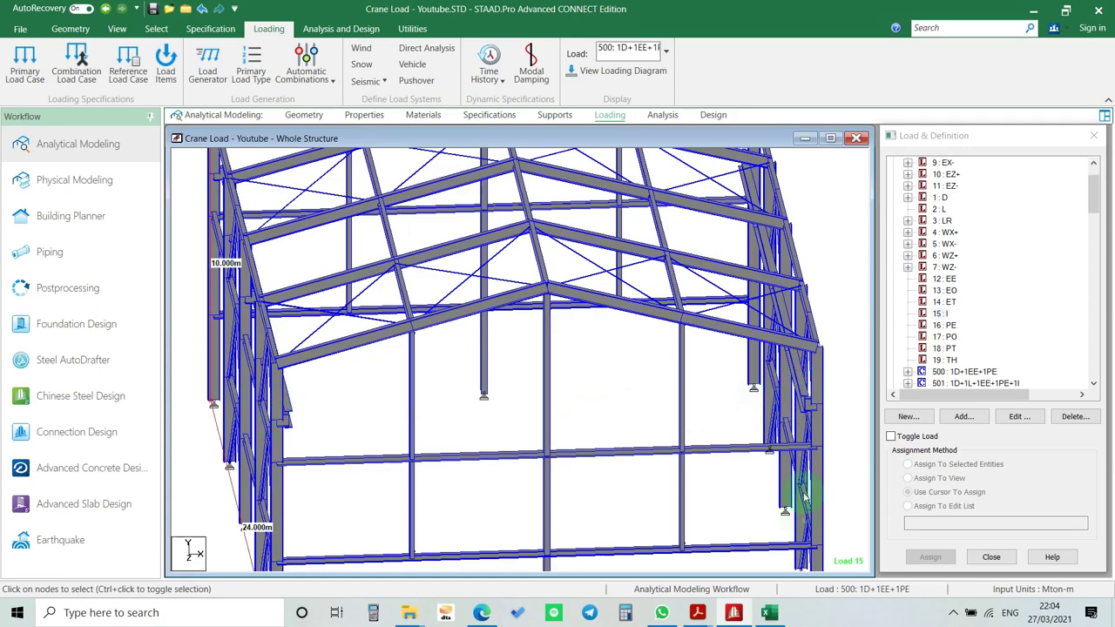
left_click(768, 612)
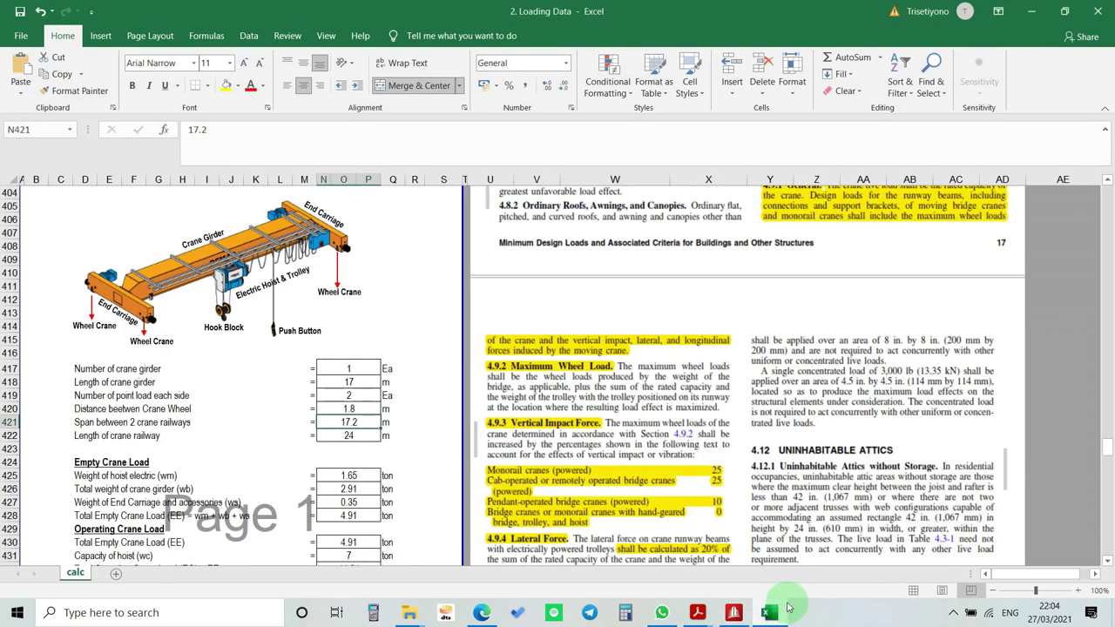
left_click(357, 424)
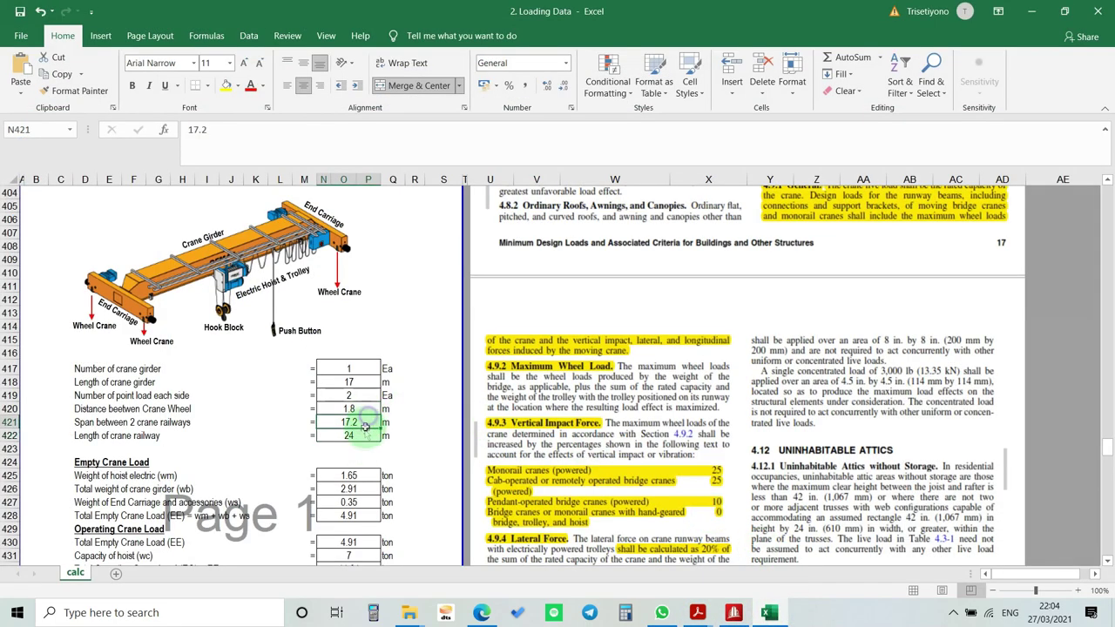
left_click(734, 612)
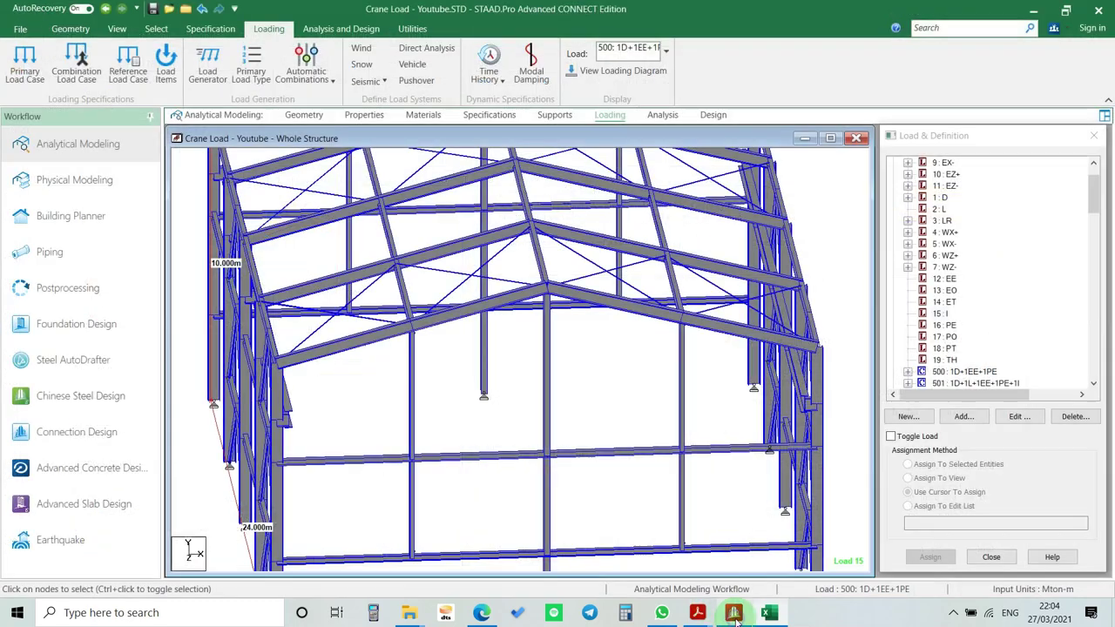
left_click(733, 613)
- Check the length of crane railway in the sheet, then switch to STAAD.Pro and compare it with the whole structure
left_click(204, 448)
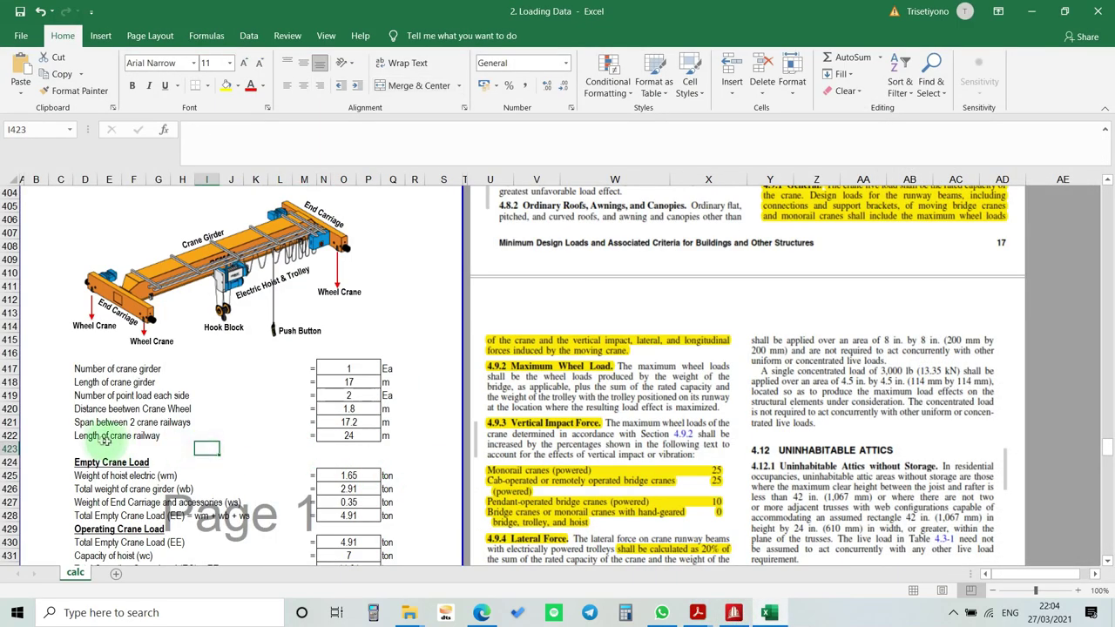
left_click(346, 434)
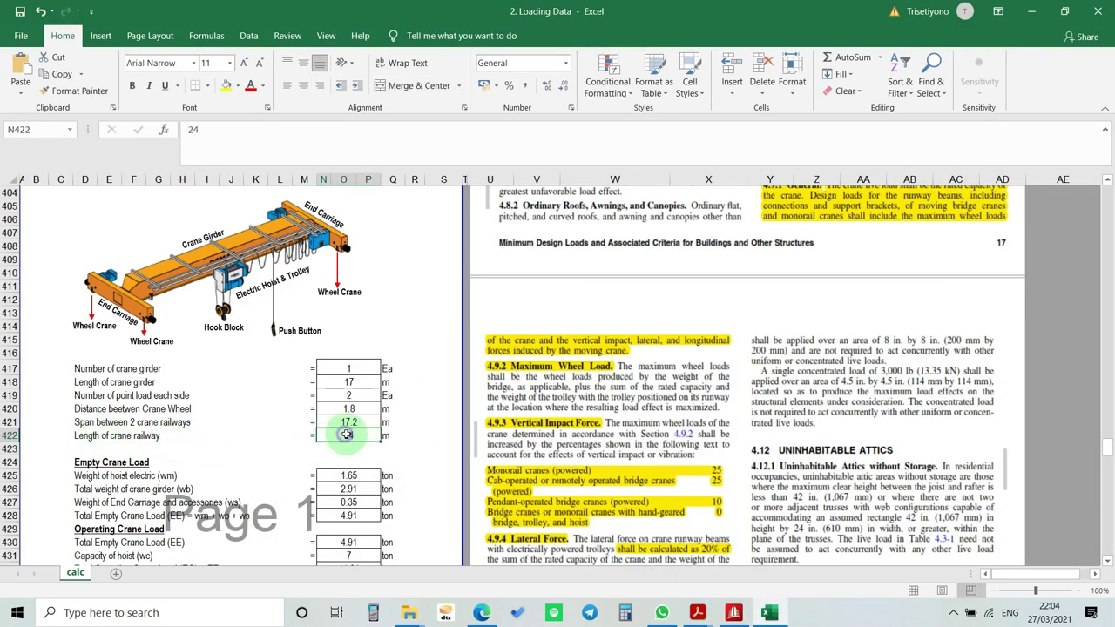
left_click(734, 613)
scroll(492, 427, "up", 5)
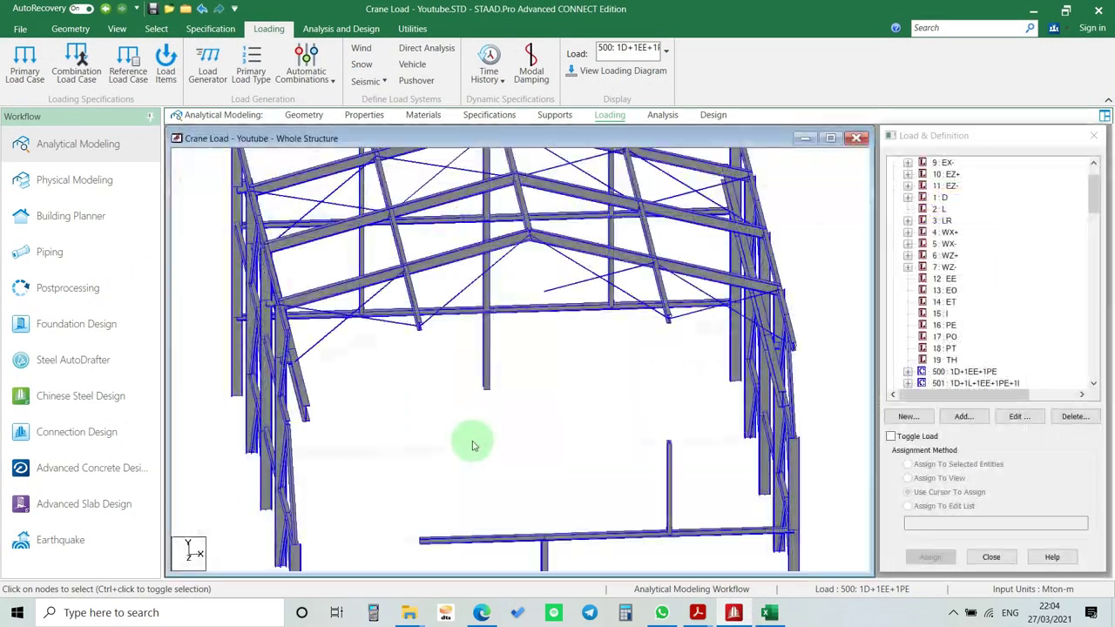
scroll(498, 413, "down", 8)
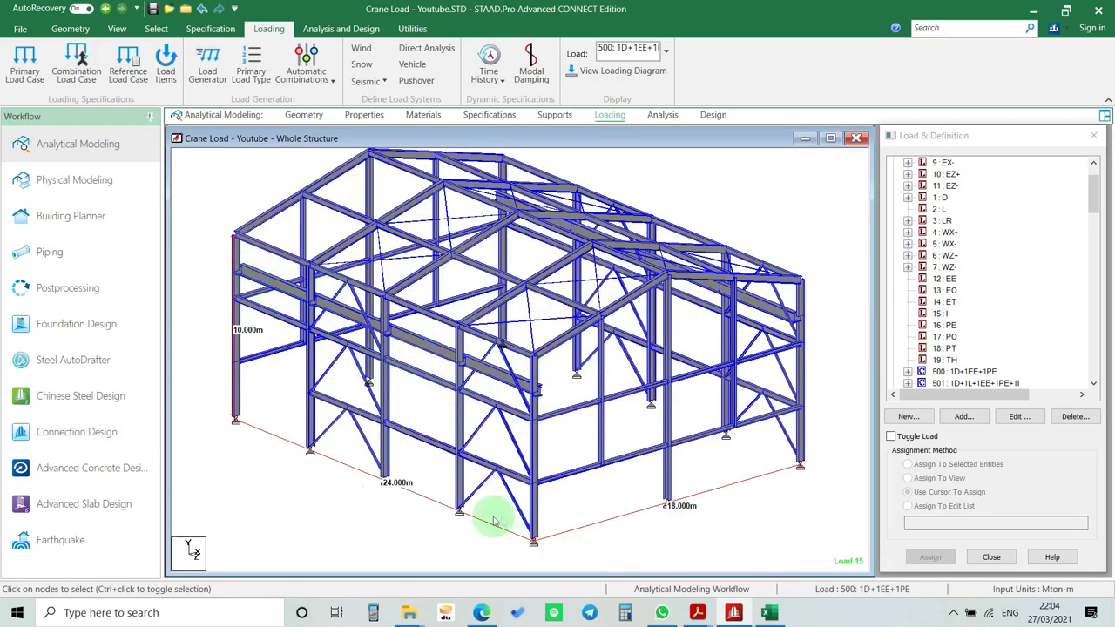
- Switch back to Excel and review the crane parameter block and the Empty, Operating and Test Crane Load sections
left_click(783, 614)
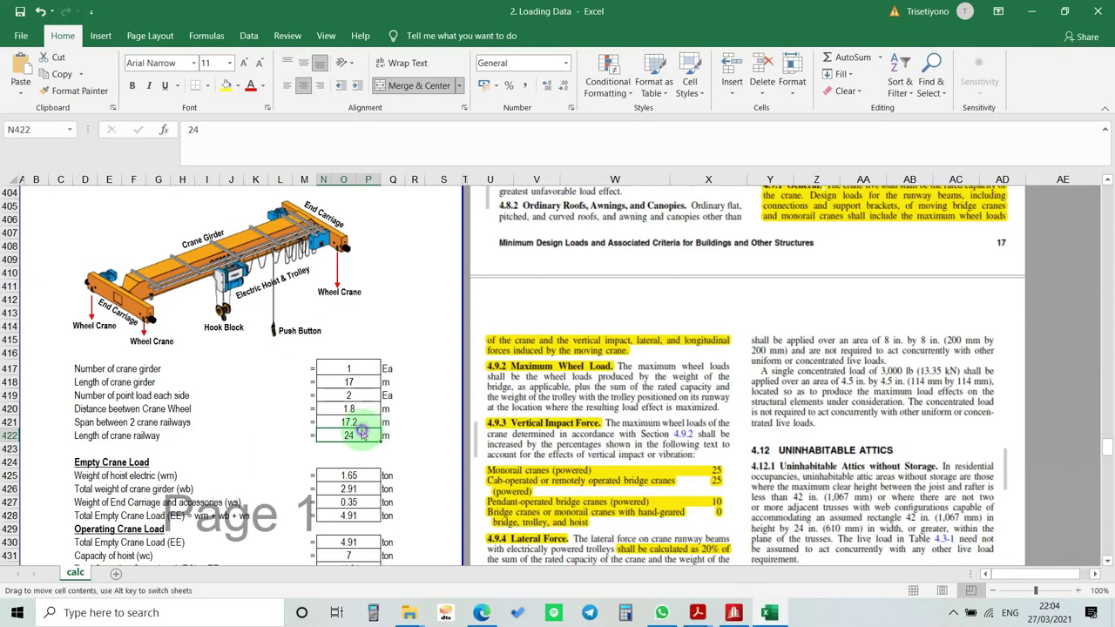
scroll(259, 291, "up", 3)
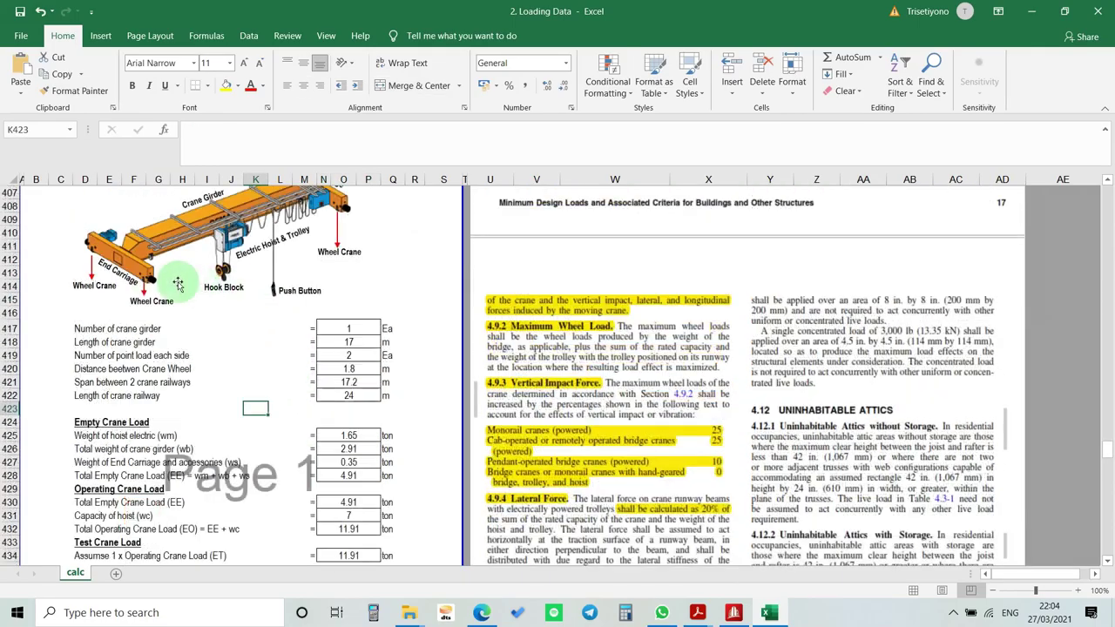
left_click_drag(100, 312, 374, 418)
scroll(262, 366, "down", 2)
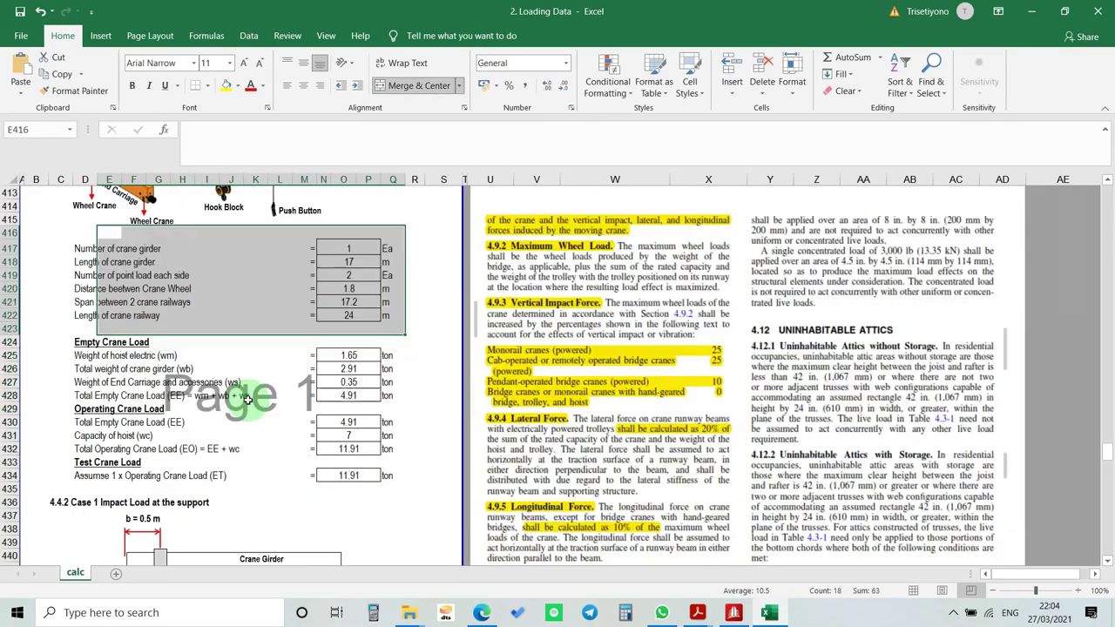
left_click(231, 356)
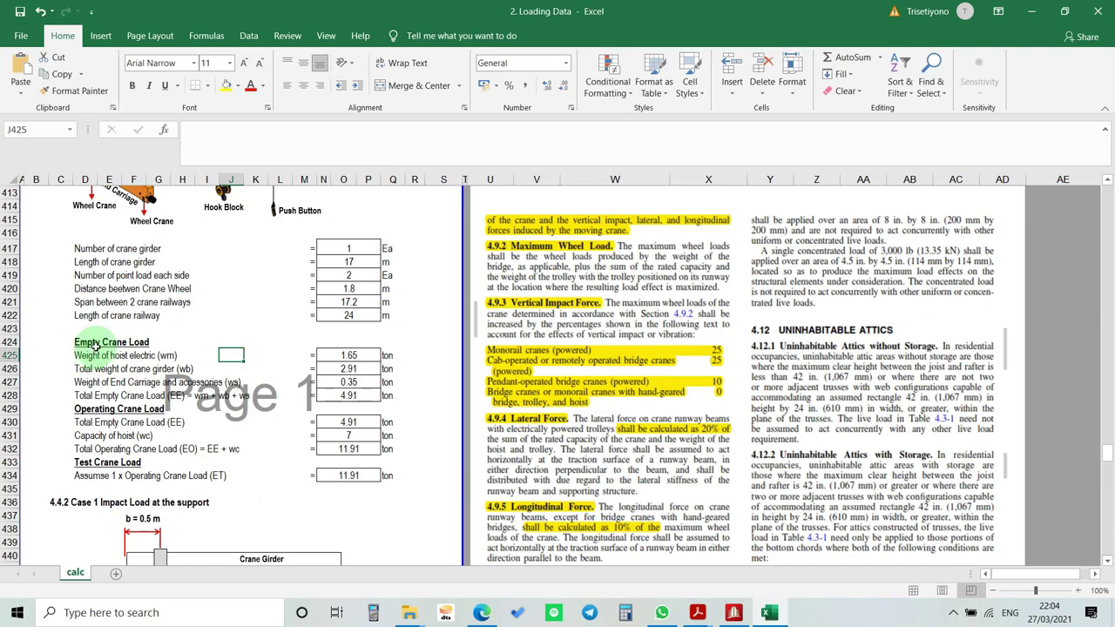
left_click_drag(63, 343, 52, 458)
left_click(164, 339)
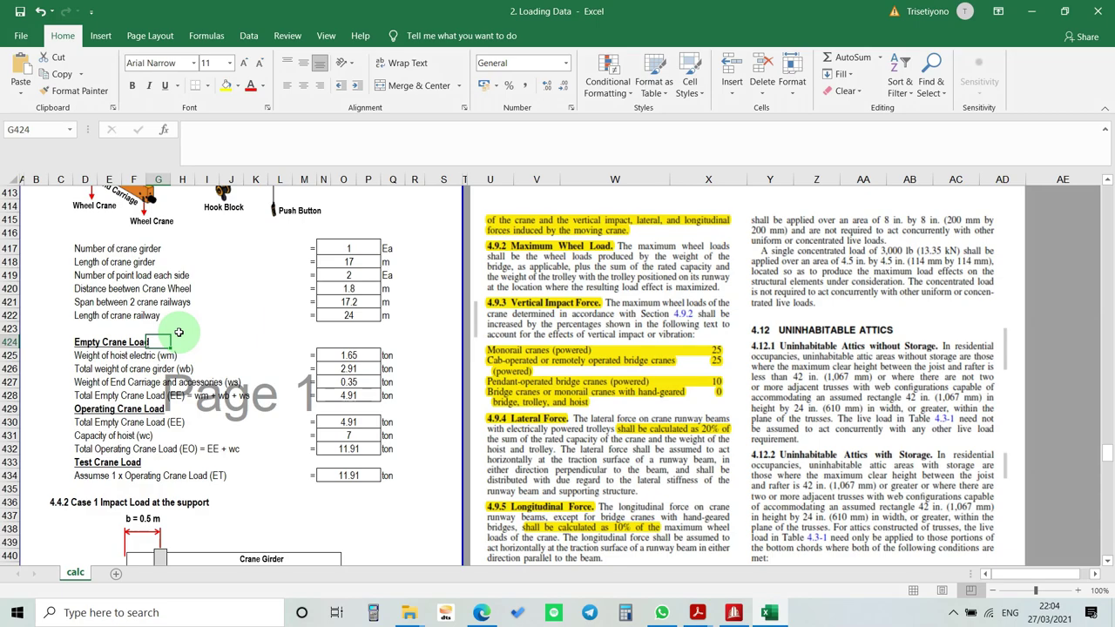
left_click(86, 409)
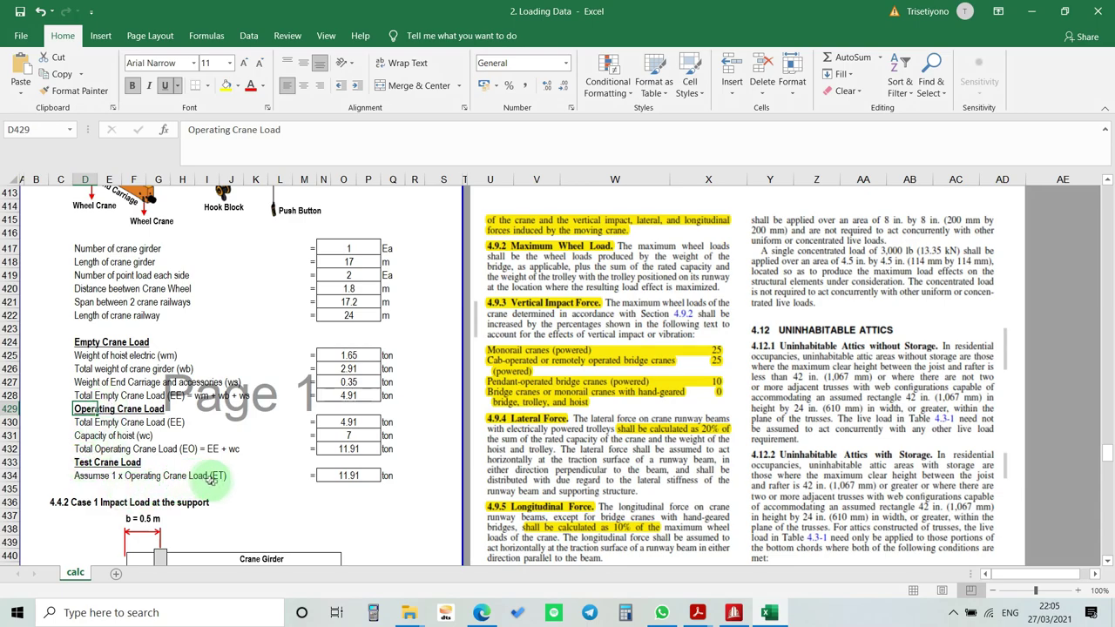
left_click(349, 477)
left_click(349, 450)
left_click(350, 476)
scroll(229, 427, "up", 1)
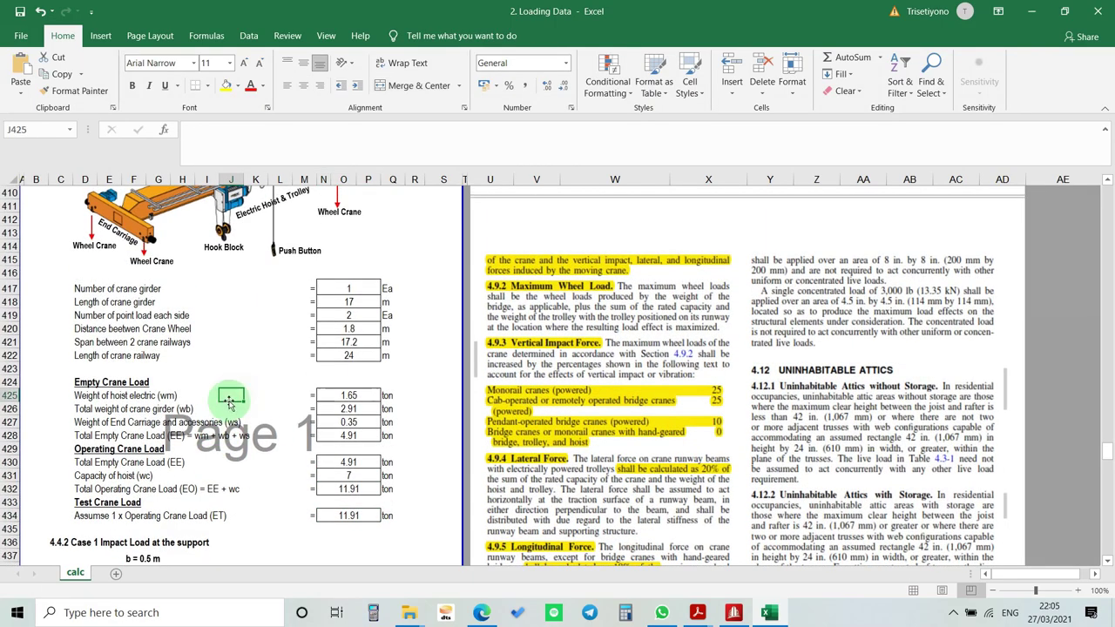
- Examine the Empty Crane Load inputs for electric hoist, crane girder and end carriage weights, and the formula for their total (EE)
left_click(88, 381)
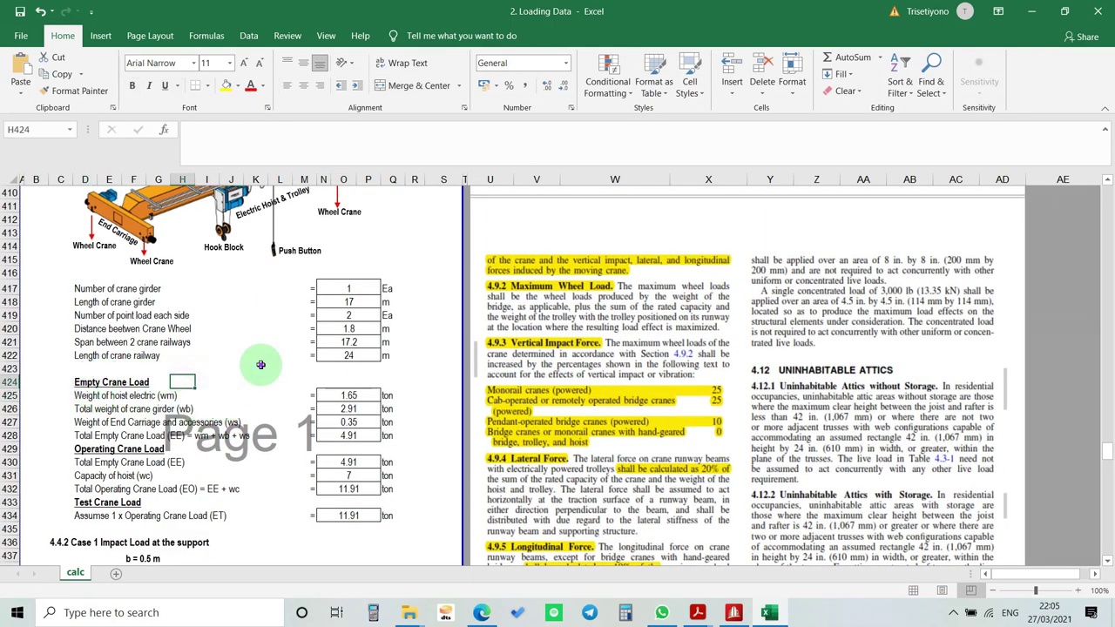
left_click(89, 396)
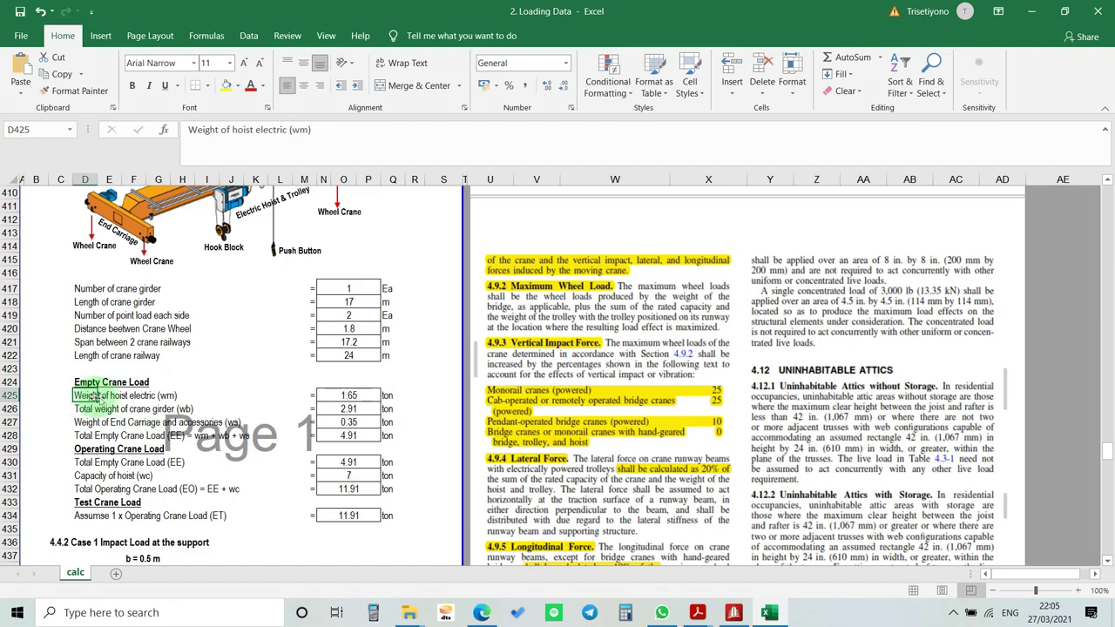
left_click_drag(353, 397, 358, 438)
left_click(335, 397)
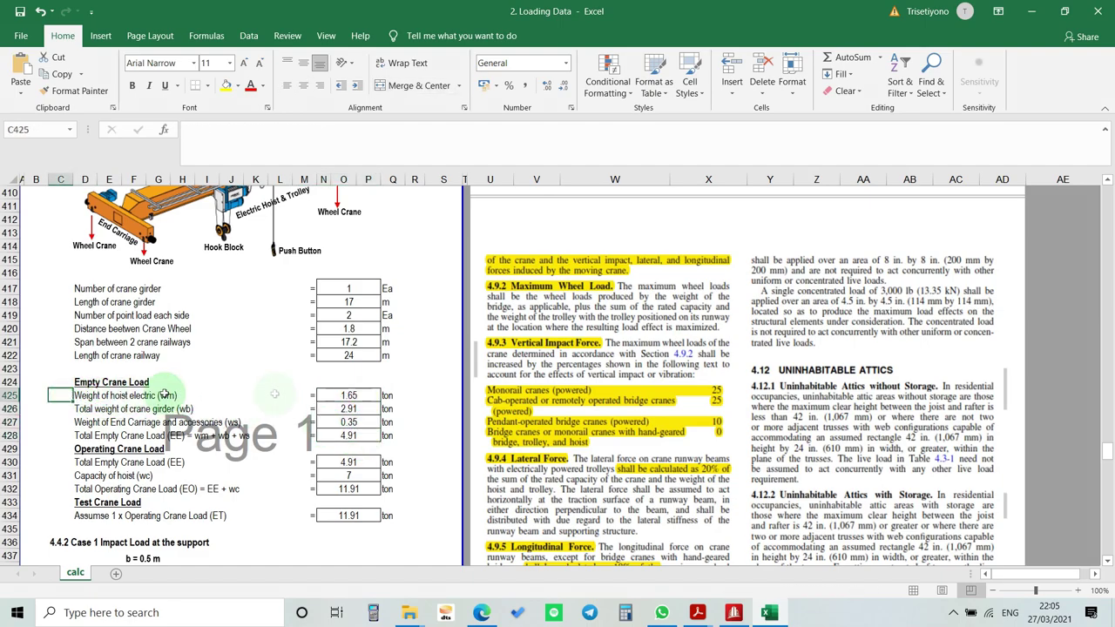
left_click(87, 408)
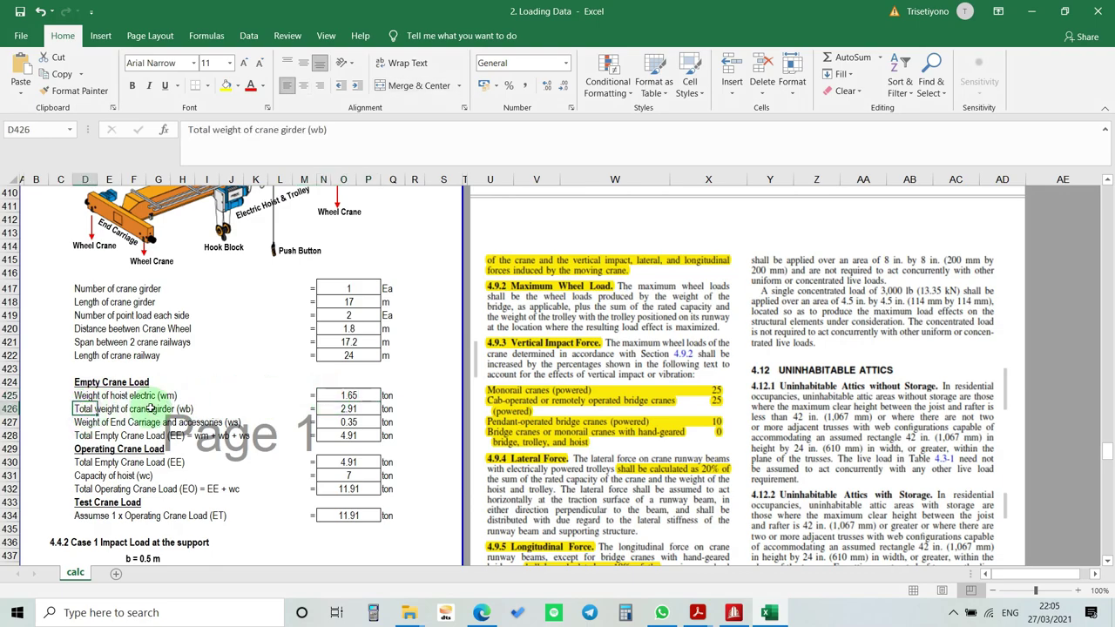
left_click(180, 408)
scroll(176, 245, "up", 2)
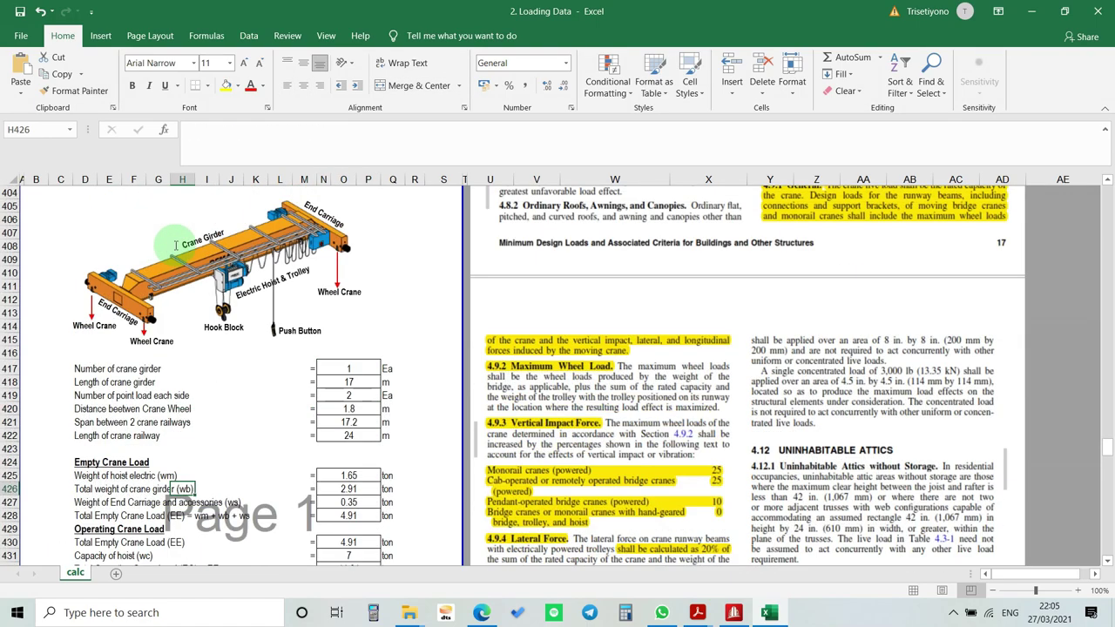
left_click(346, 489)
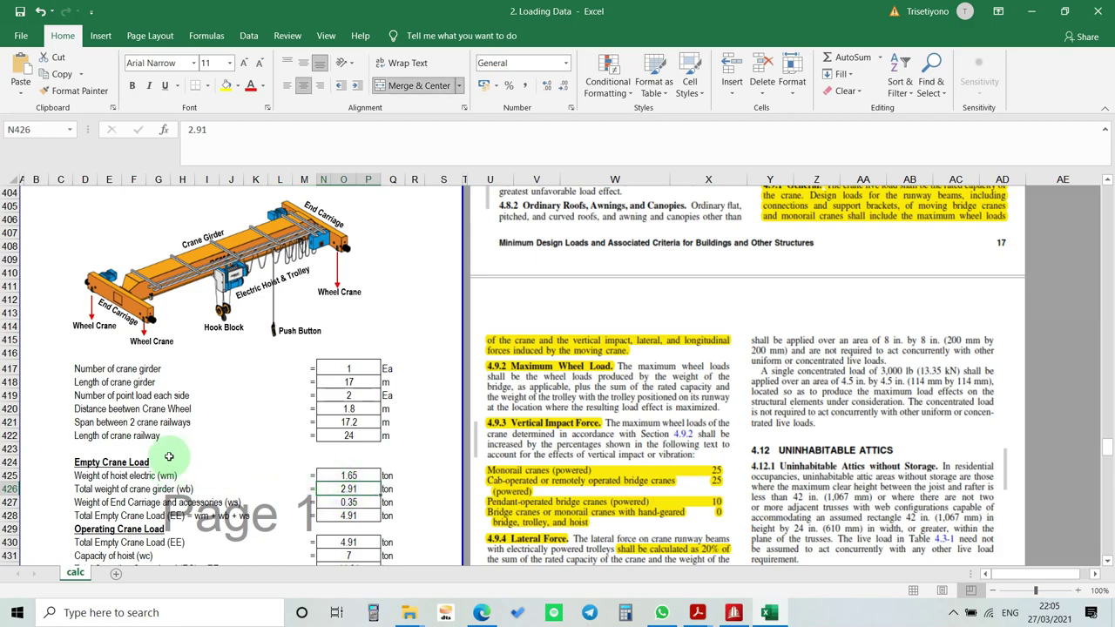
left_click(347, 475)
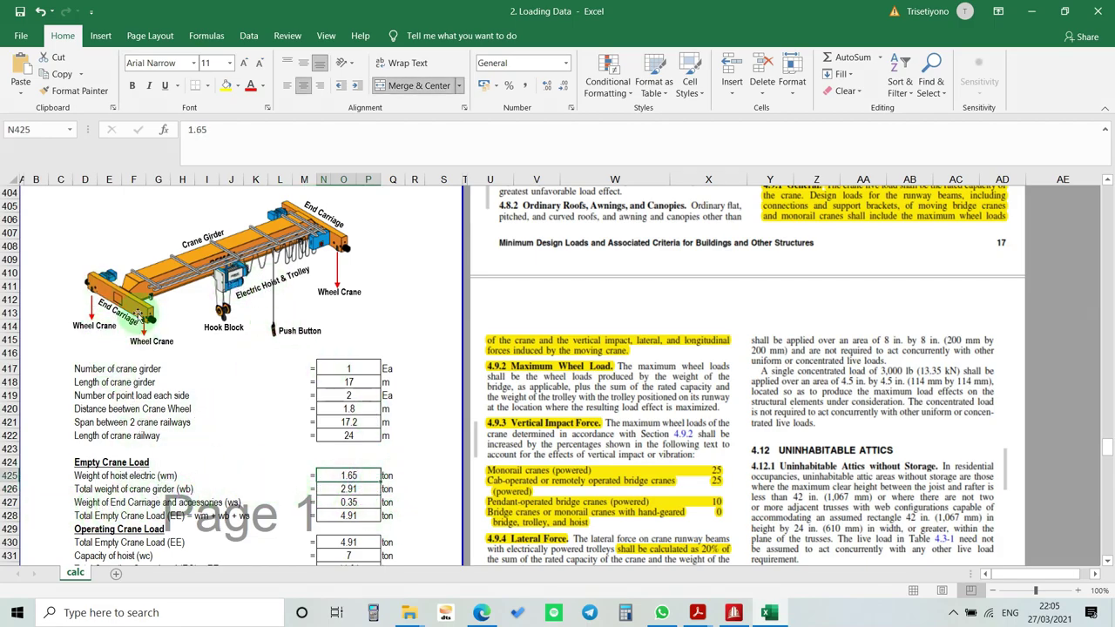
left_click(355, 503)
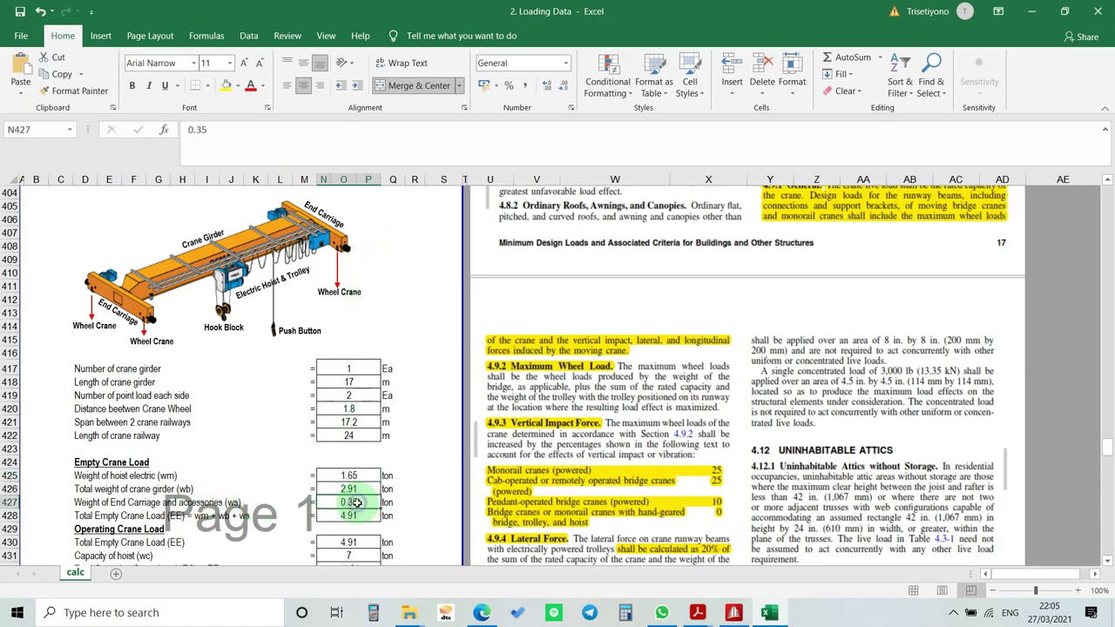
scroll(287, 474, "down", 1)
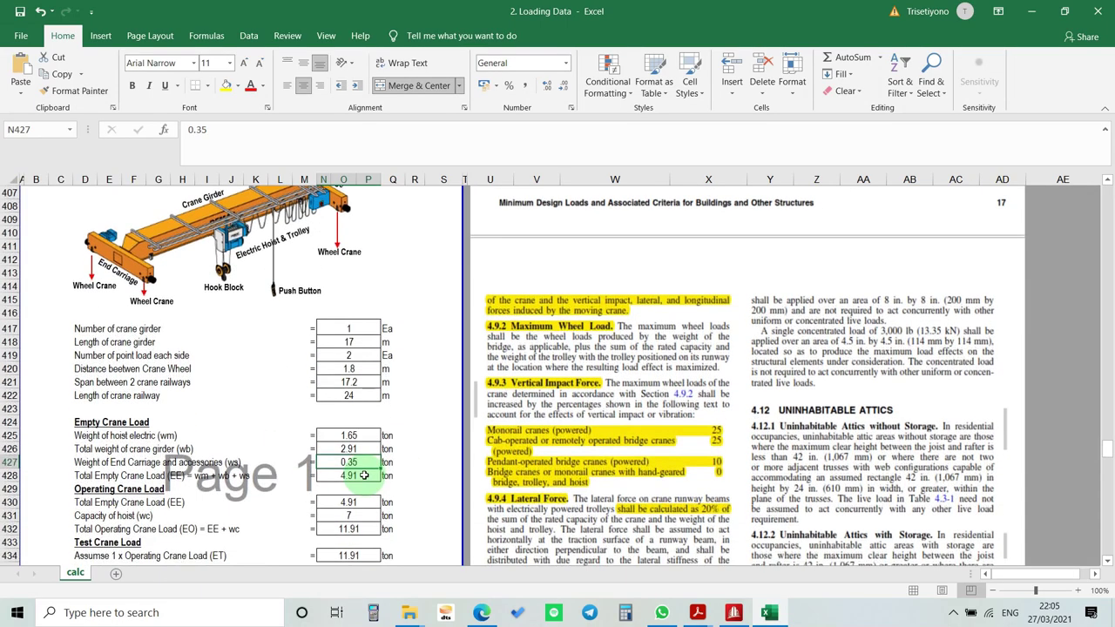
left_click(355, 436)
left_click(348, 475)
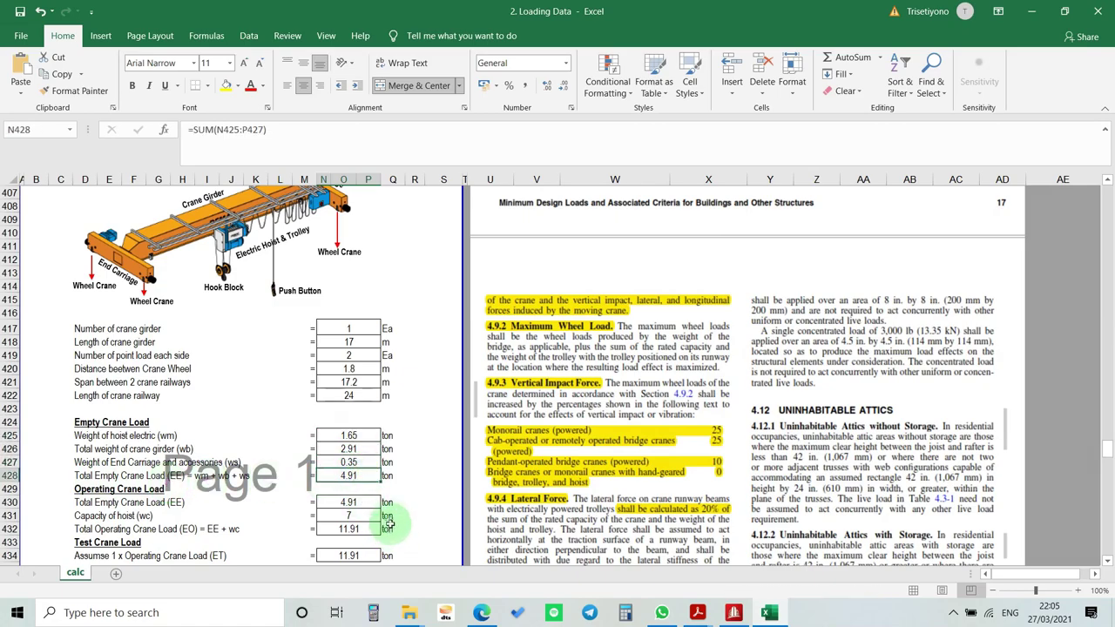
- Examine the Operating Crane Load section: the empty crane load, the hoist capacity (wc) and the formula for their total (EO)
scroll(380, 490, "down", 1)
scroll(379, 491, "down", 1)
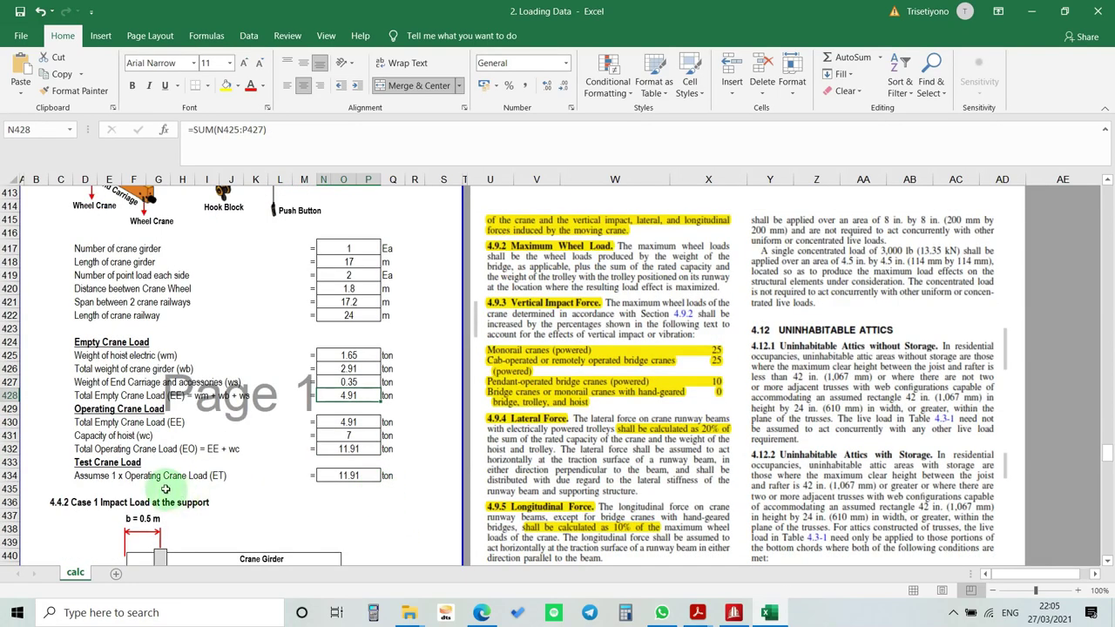
left_click(89, 409)
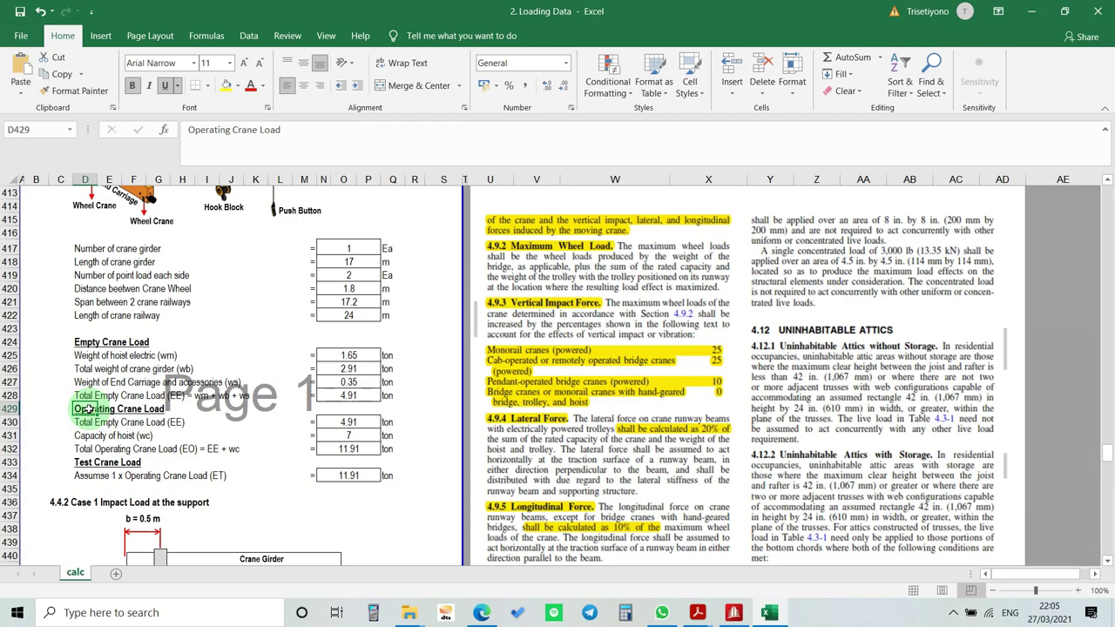
left_click(87, 440)
left_click(87, 422)
left_click(344, 422)
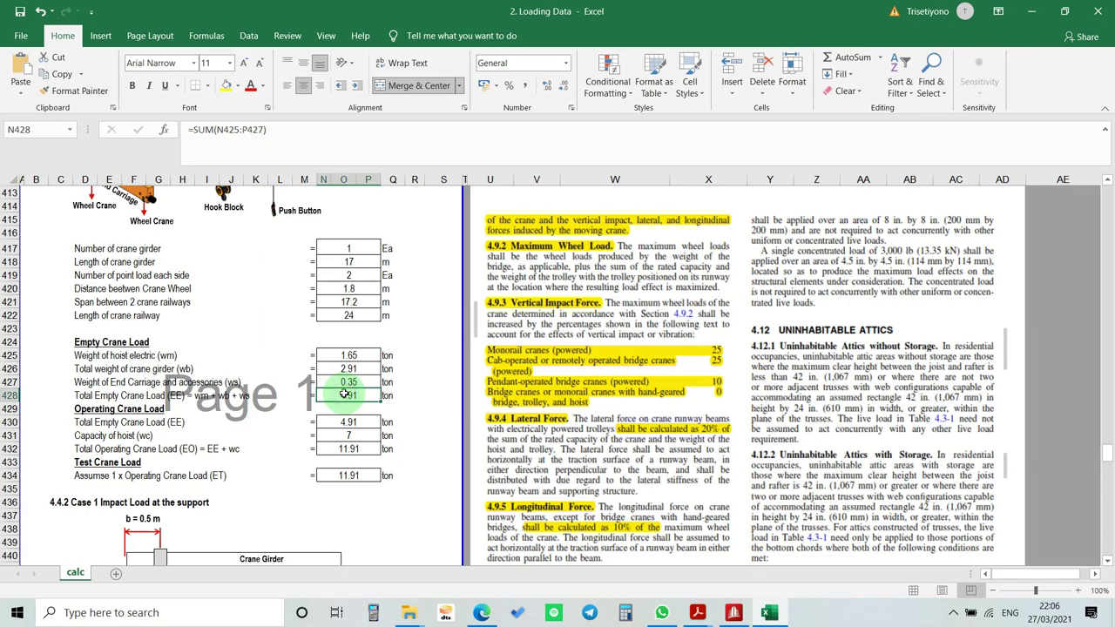
left_click(89, 436)
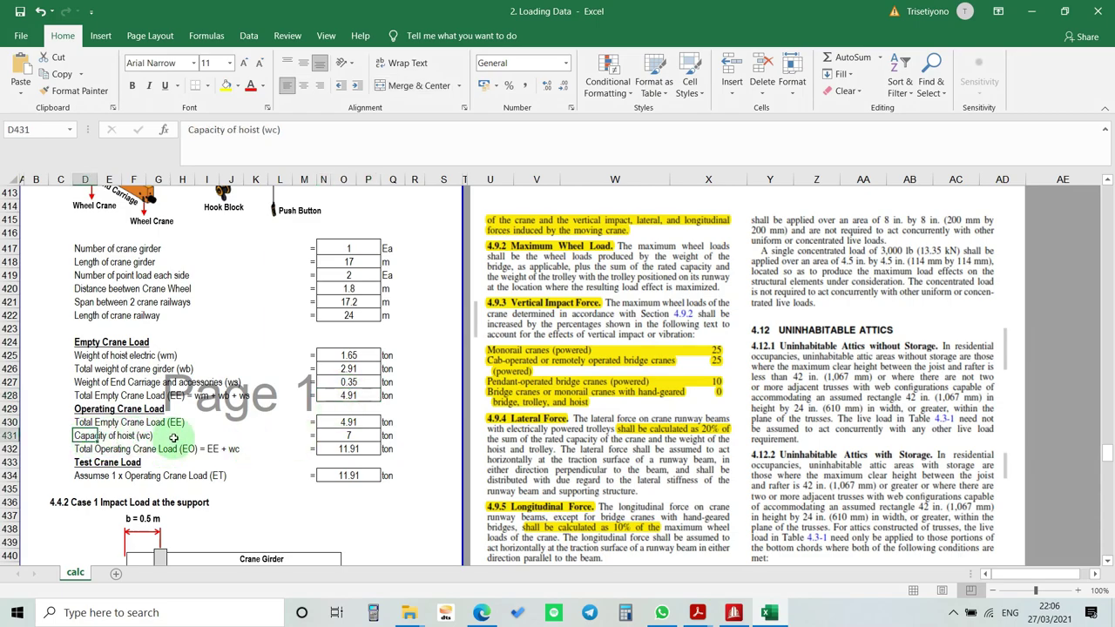
left_click(353, 436)
left_click(340, 393)
left_click(364, 438)
left_click(357, 451)
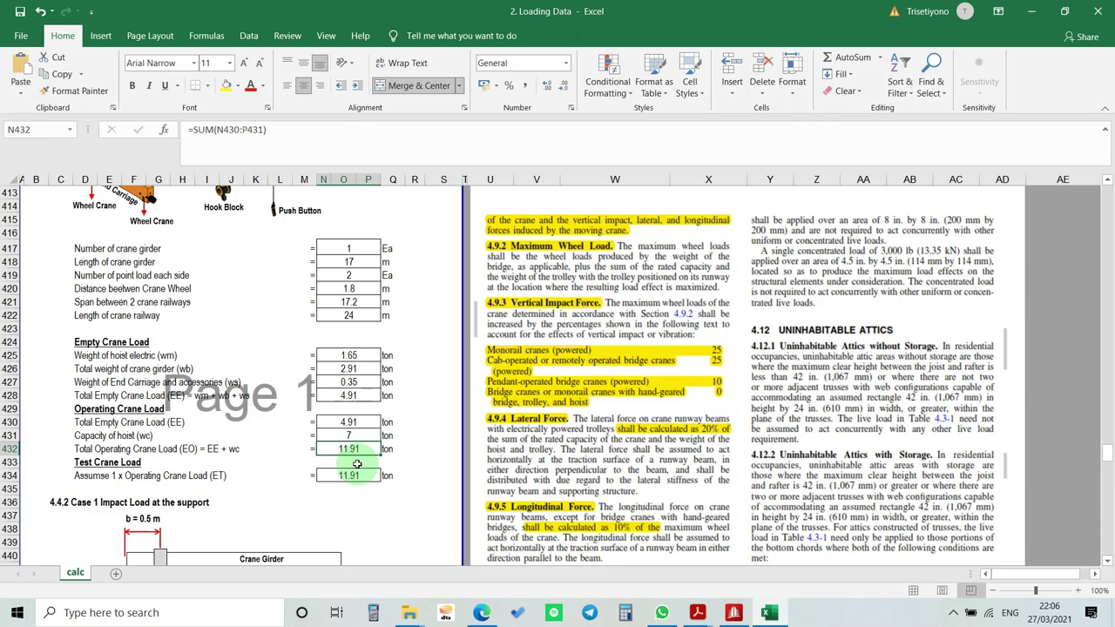
- Check the Test Crane Load (ET) formula against the hoist capacity and total operating crane load
scroll(357, 465, "down", 1)
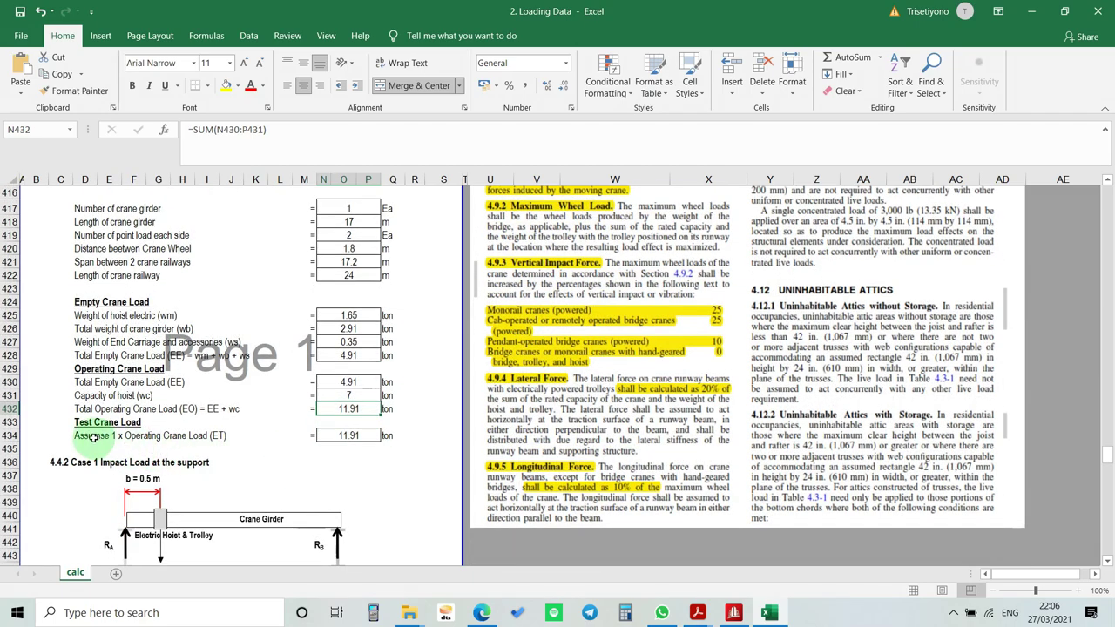
left_click(354, 440)
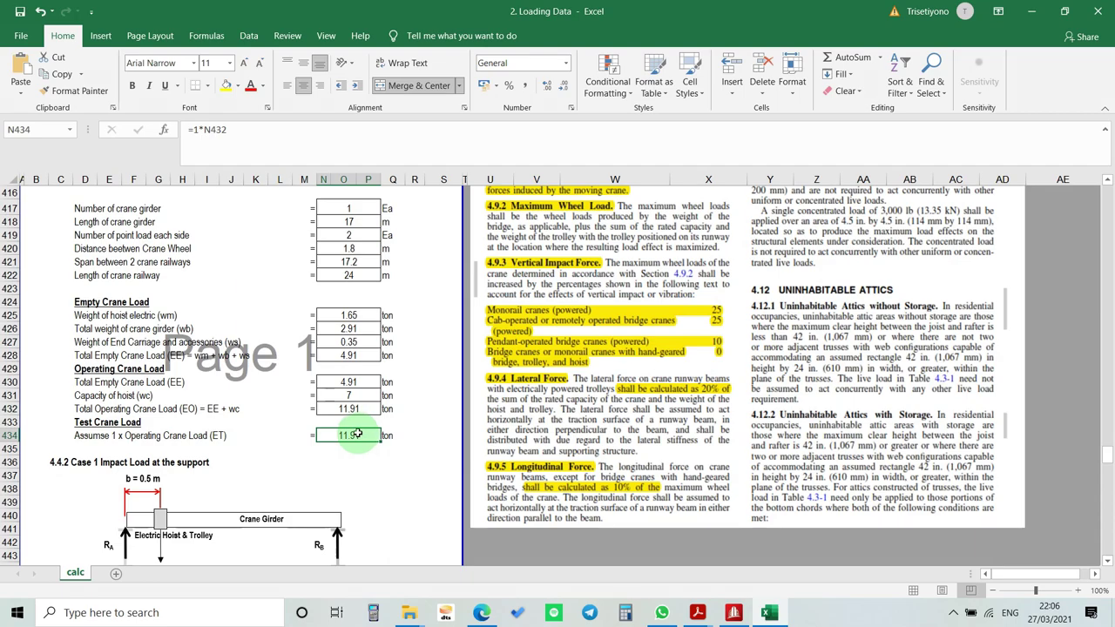
left_click(130, 396)
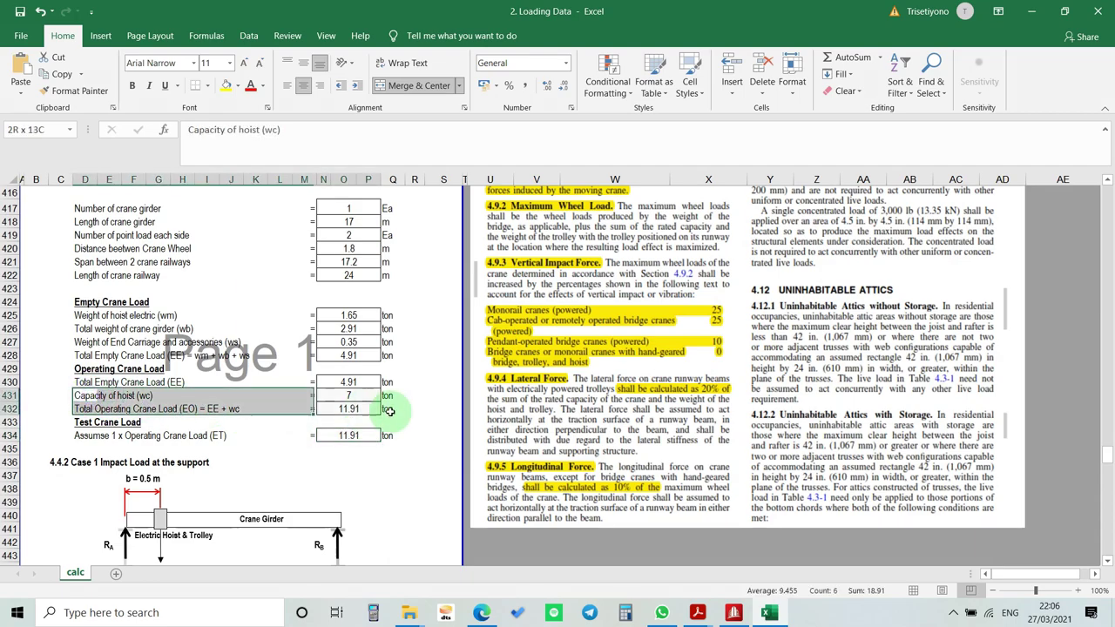
left_click(368, 462)
left_click(364, 434)
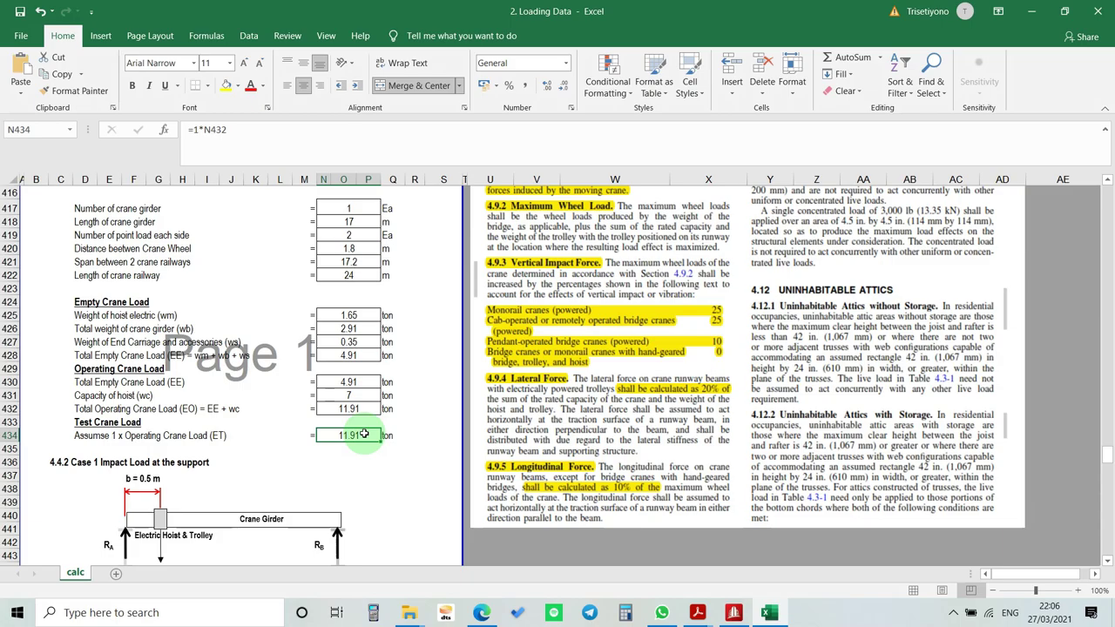
- Review the whole crane parameter and crane load block again, including the total empty crane load formula
left_click_drag(364, 439, 52, 199)
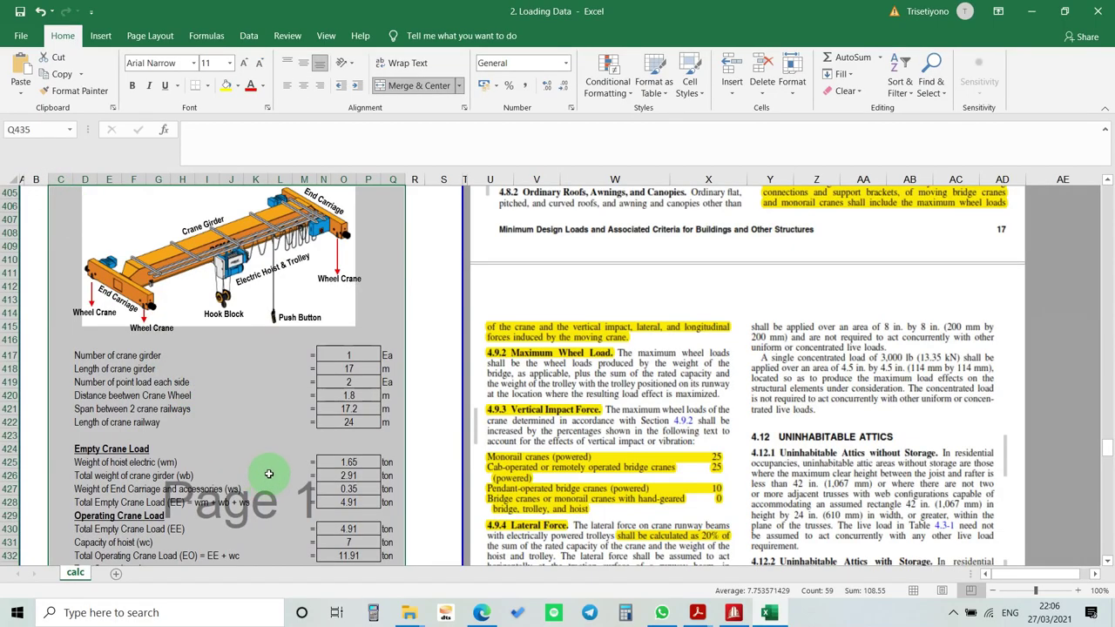
scroll(269, 474, "down", 3)
left_click(366, 382)
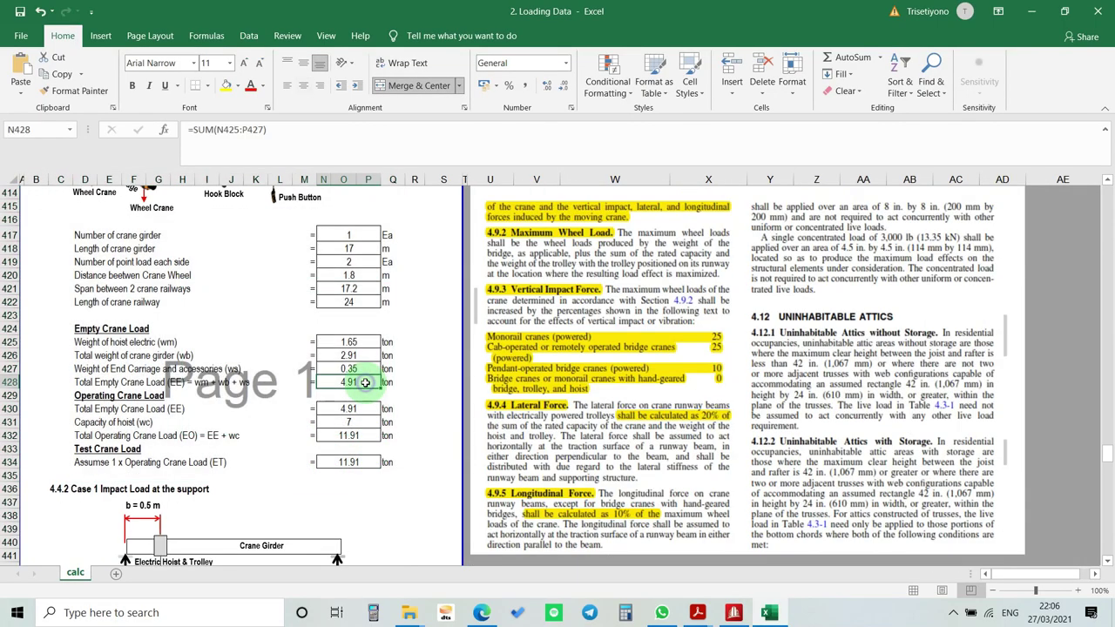
scroll(365, 382, "down", 1)
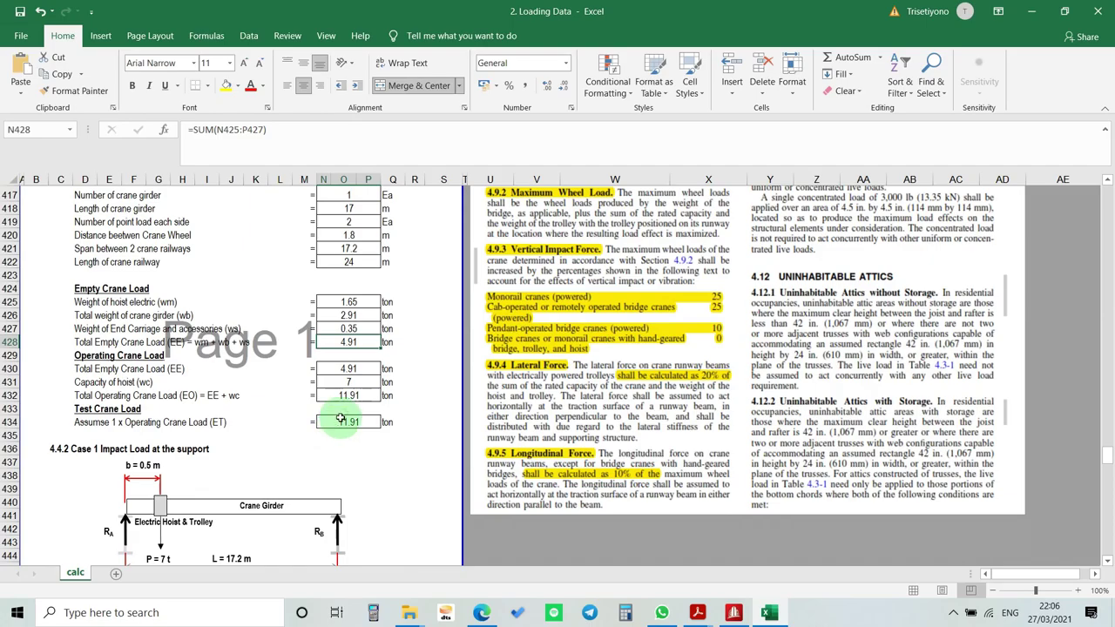
- Look through the impact load sections, from Case 1 at the support to Case 2 at the middle of the crane girder
scroll(364, 422, "down", 2)
scroll(359, 403, "down", 1)
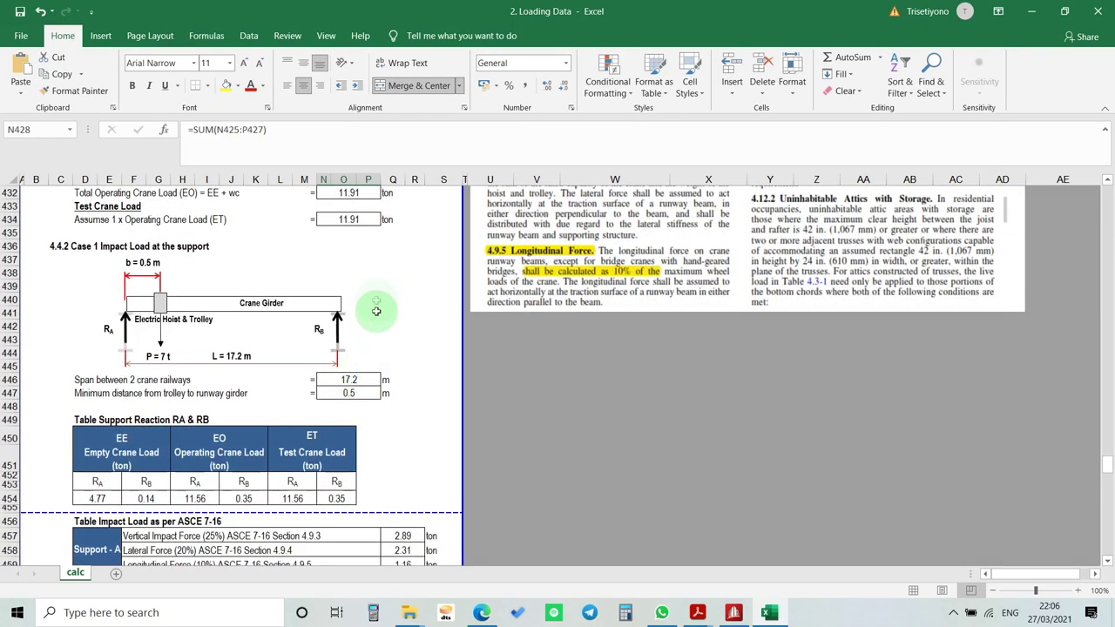
left_click(310, 246)
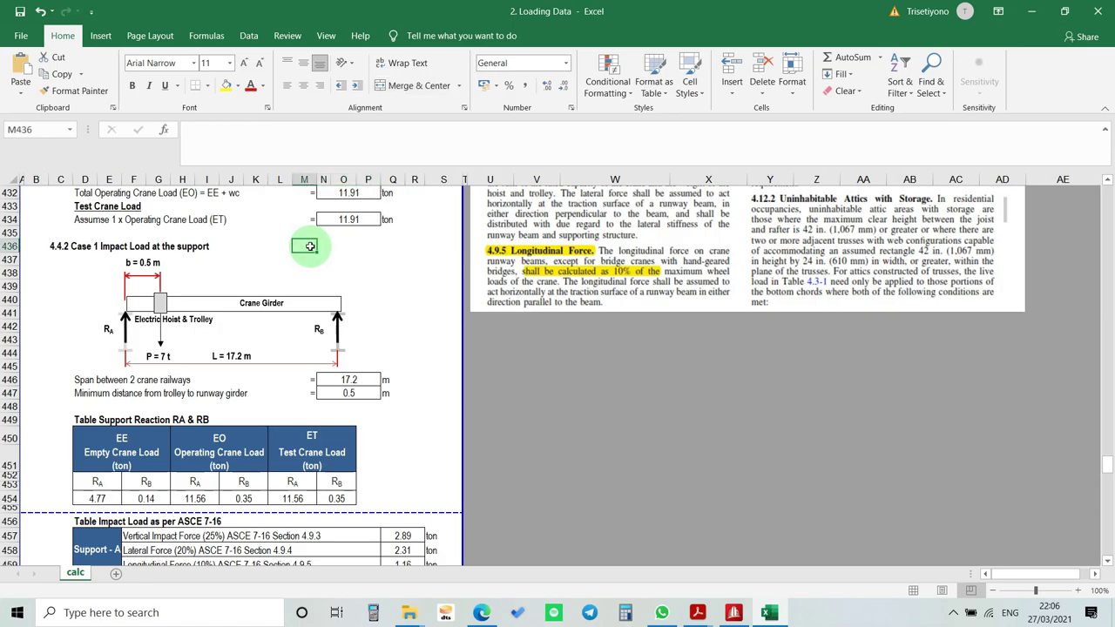
scroll(309, 247, "down", 6)
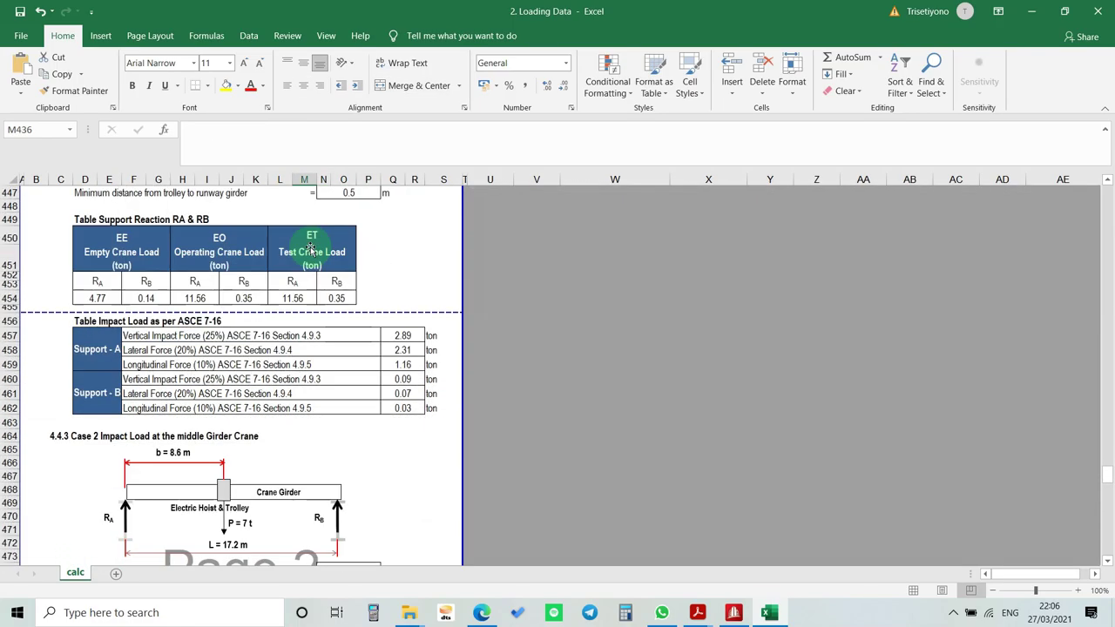
scroll(309, 246, "down", 8)
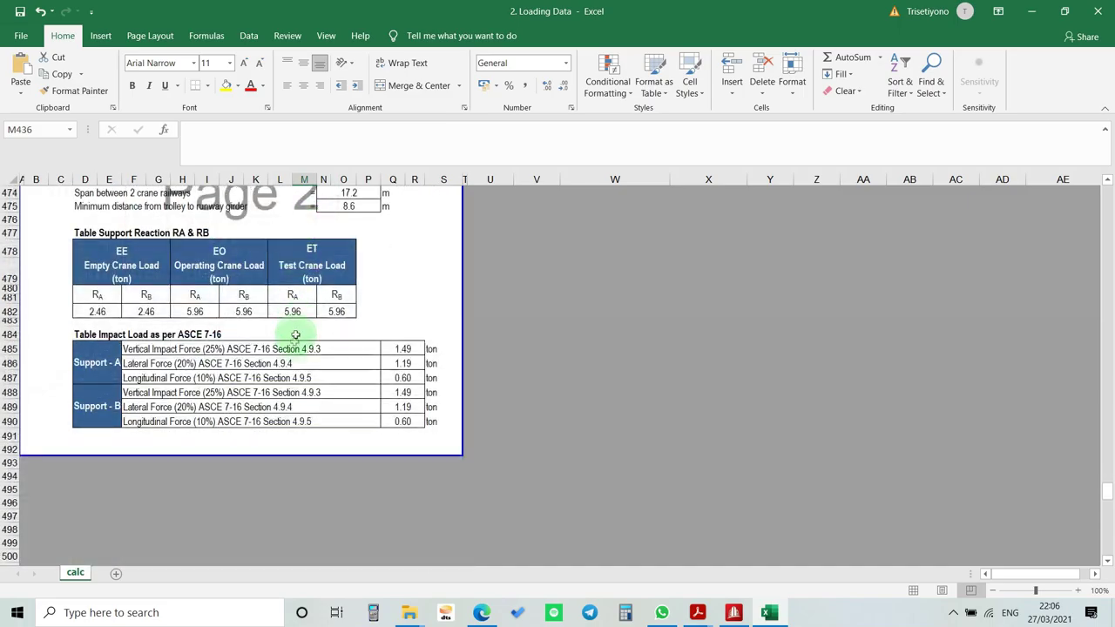
- Examine the Case 1 trolley position near support RA, comparing the girder diagram with the crane illustration in the vendor data
scroll(292, 349, "up", 15)
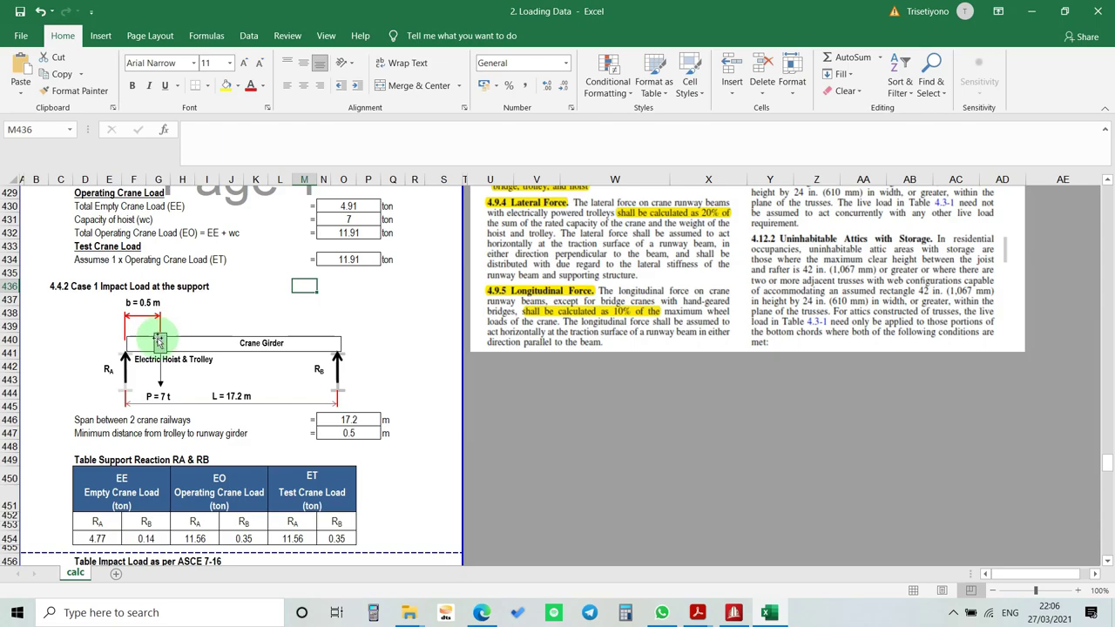
scroll(158, 335, "up", 8)
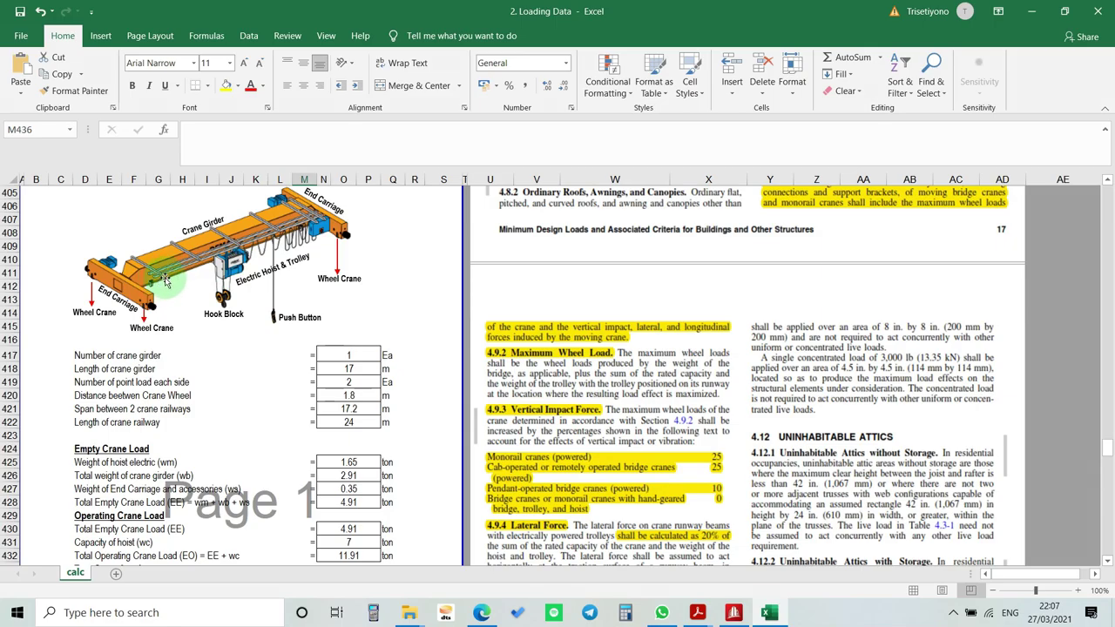
scroll(231, 409, "down", 12)
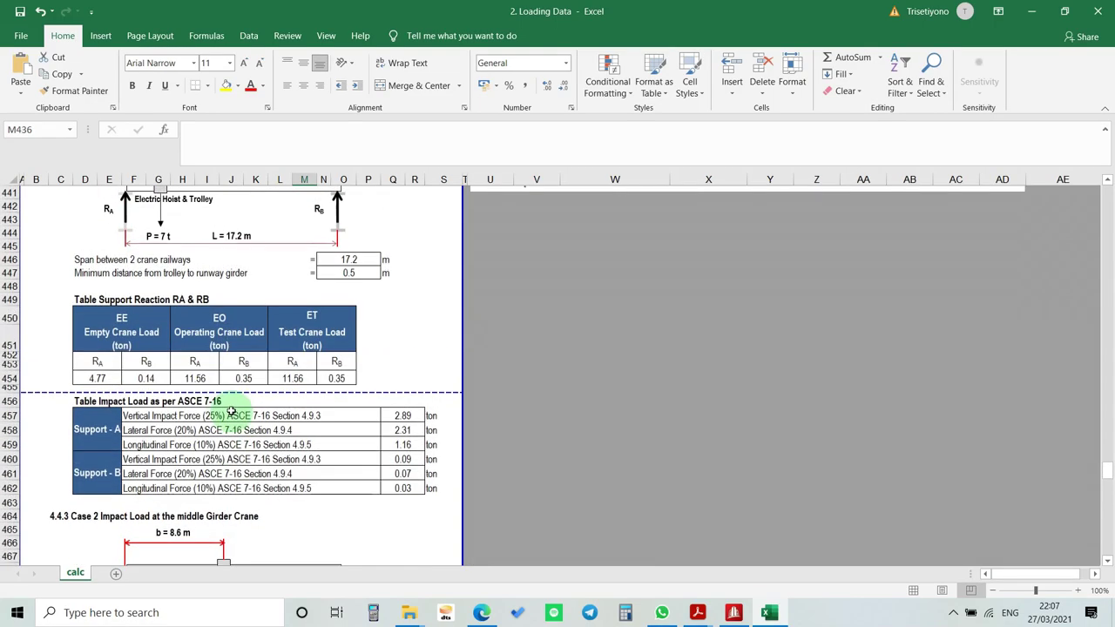
scroll(218, 365, "up", 1)
scroll(200, 293, "up", 1)
left_click(185, 299)
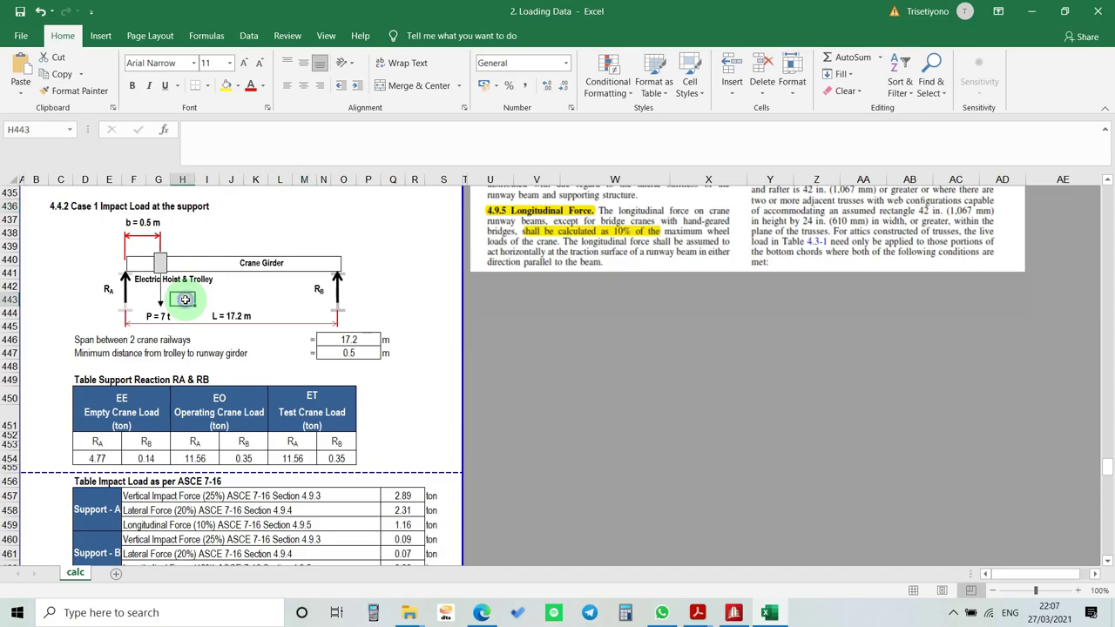
- Examine the Case 2 diagram with the trolley at the middle of the crane girder, comparing it with Case 1
scroll(185, 298, "down", 8)
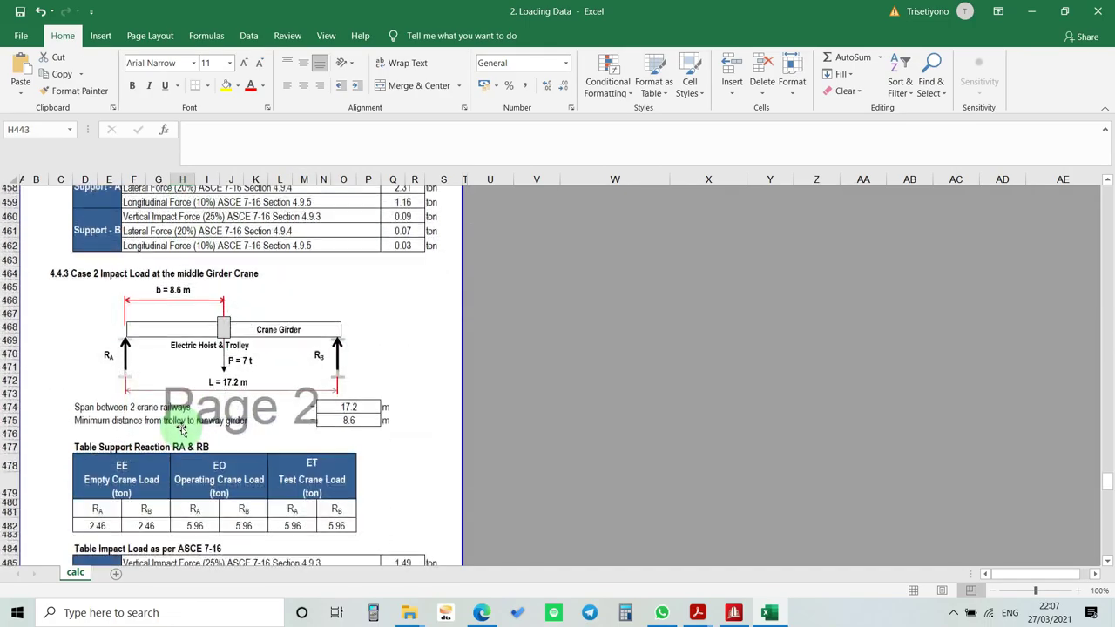
scroll(139, 379, "up", 2)
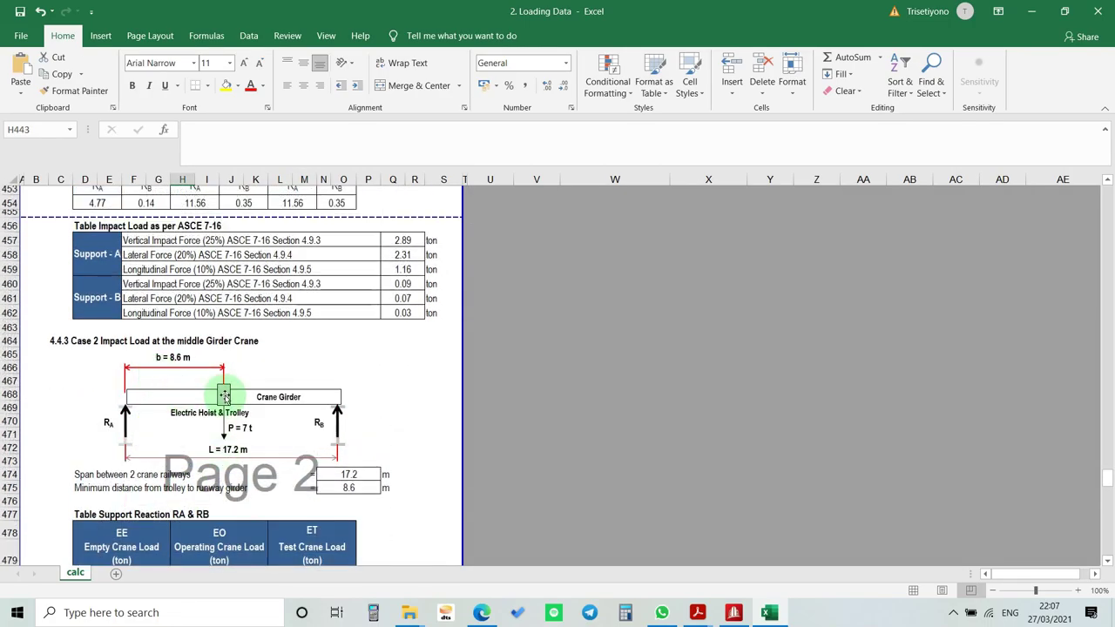
scroll(224, 415, "down", 3)
scroll(224, 409, "up", 12)
scroll(224, 405, "down", 9)
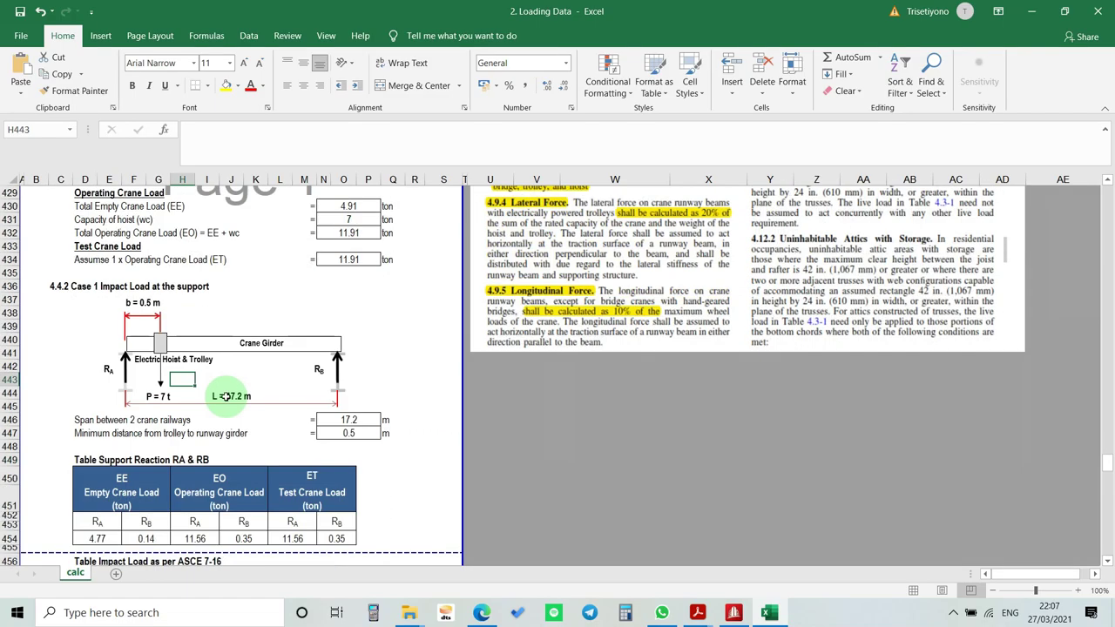
scroll(226, 401, "down", 1)
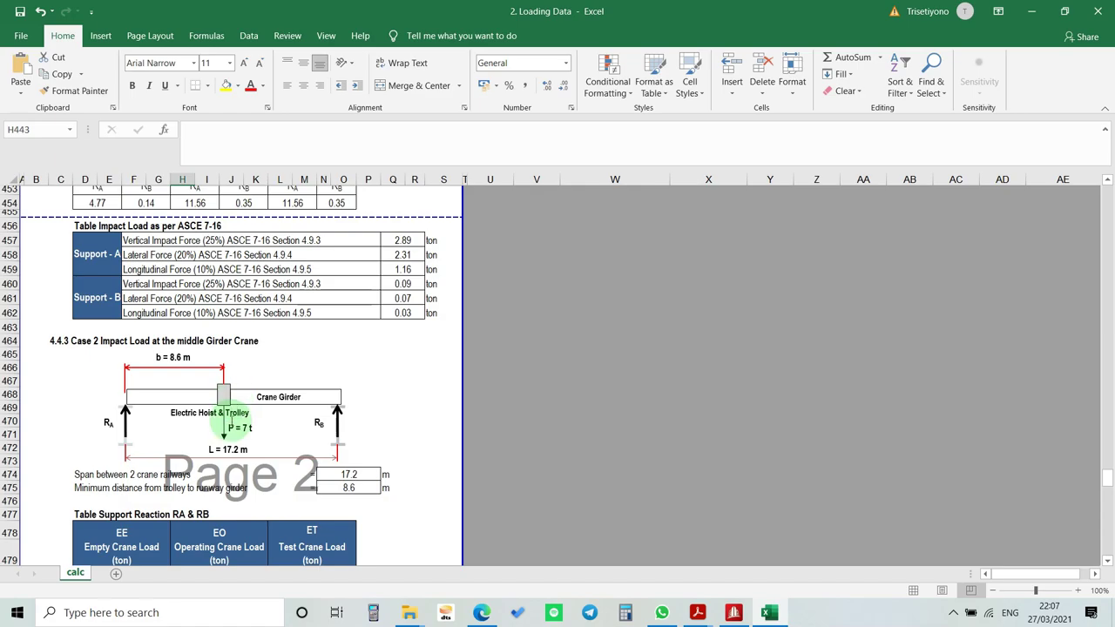
scroll(224, 403, "down", 1)
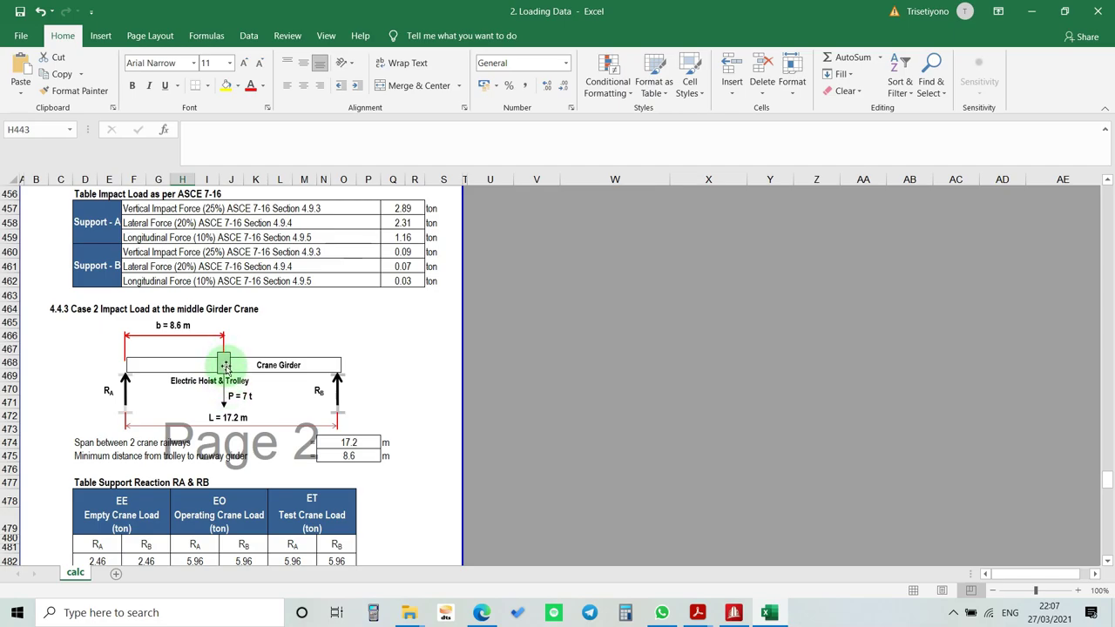
- Return to Case 1 and review the Empty, Operating and Test Crane Load columns of its RA and RB support reaction table
scroll(227, 355, "up", 6)
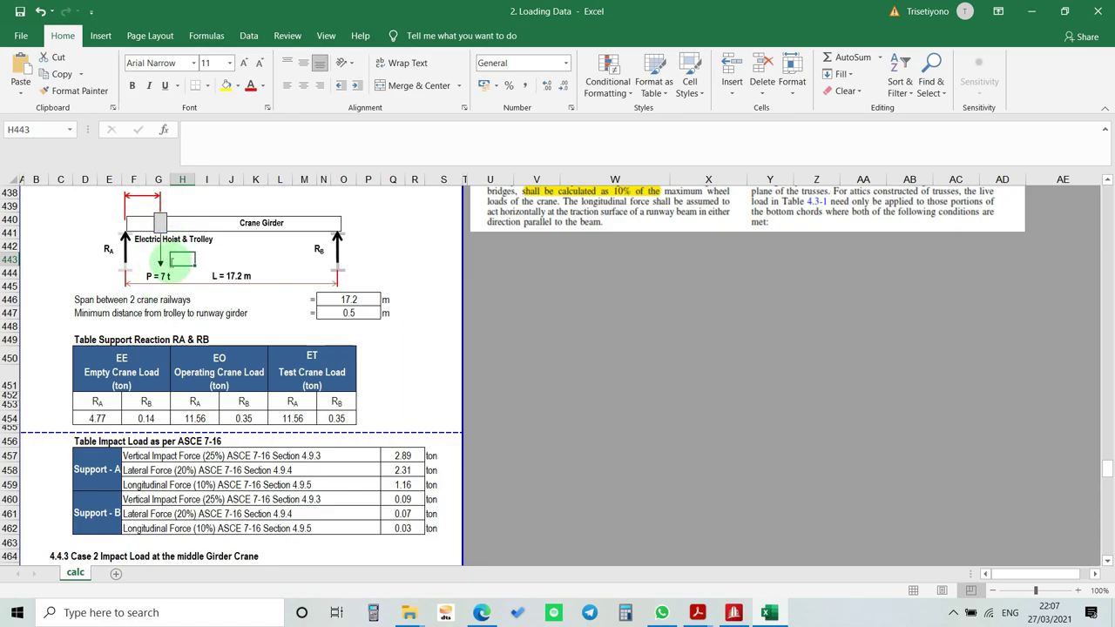
left_click(253, 323)
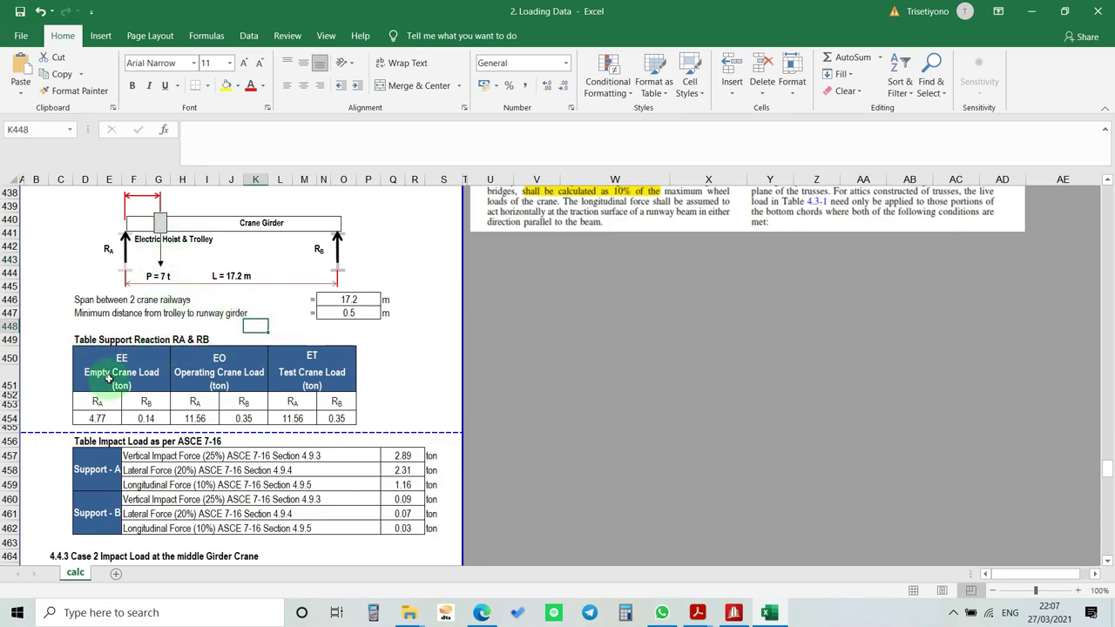
left_click(133, 370)
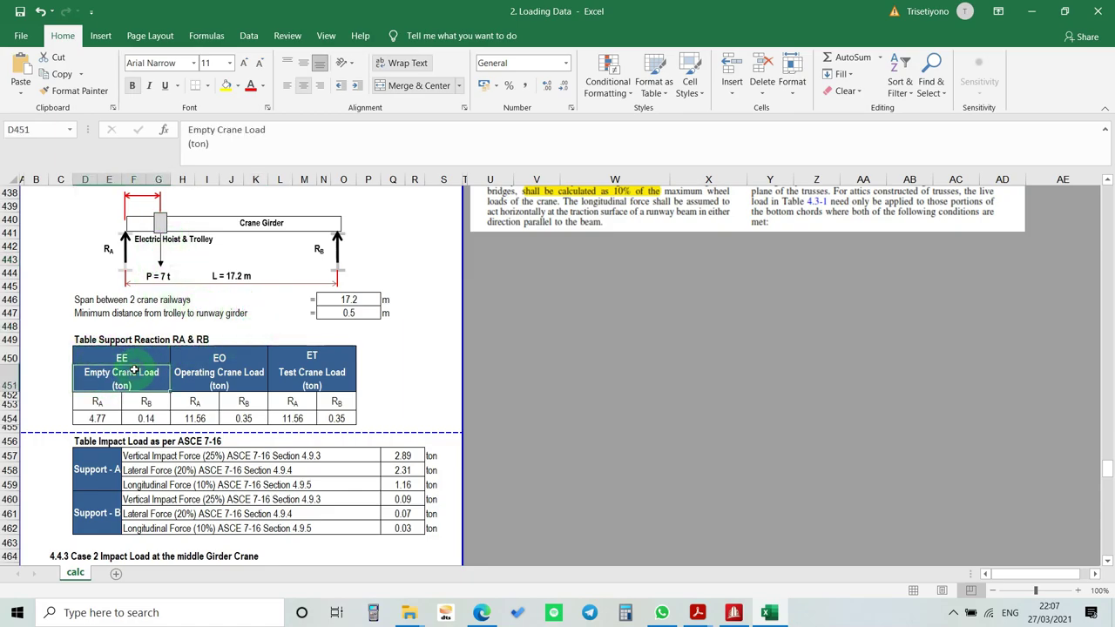
left_click(234, 370)
left_click(331, 370)
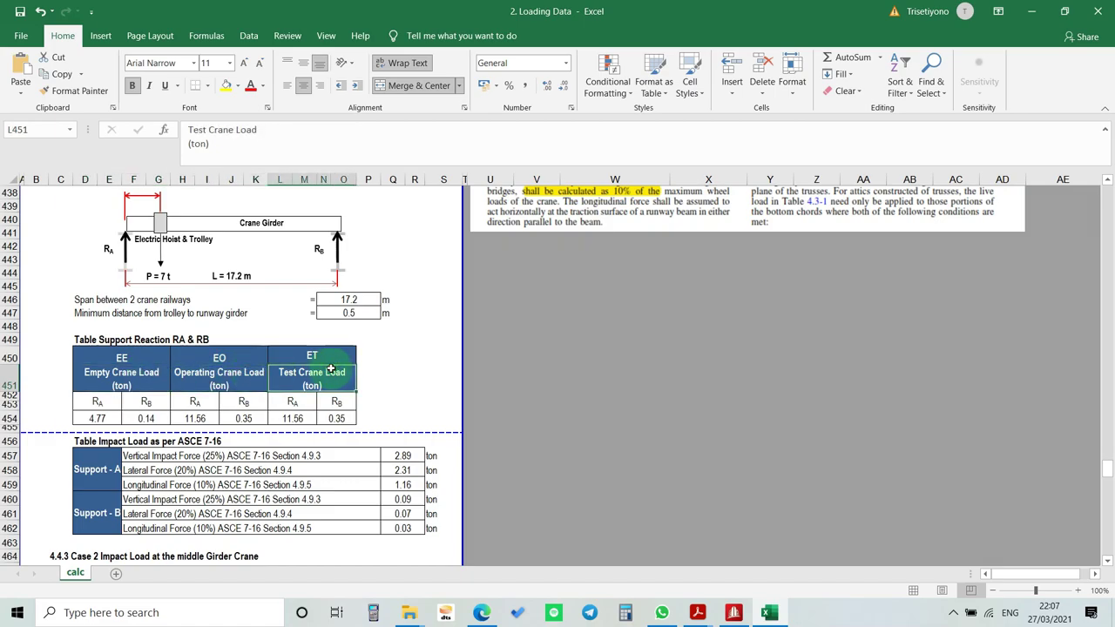
left_click_drag(332, 357, 332, 374)
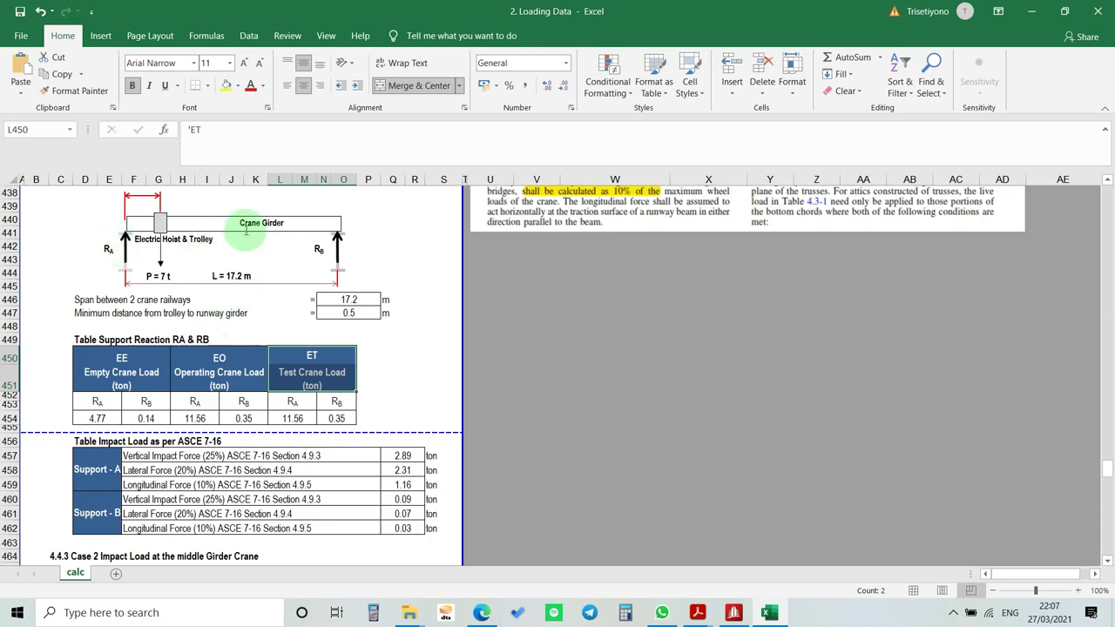
left_click_drag(303, 361, 305, 383)
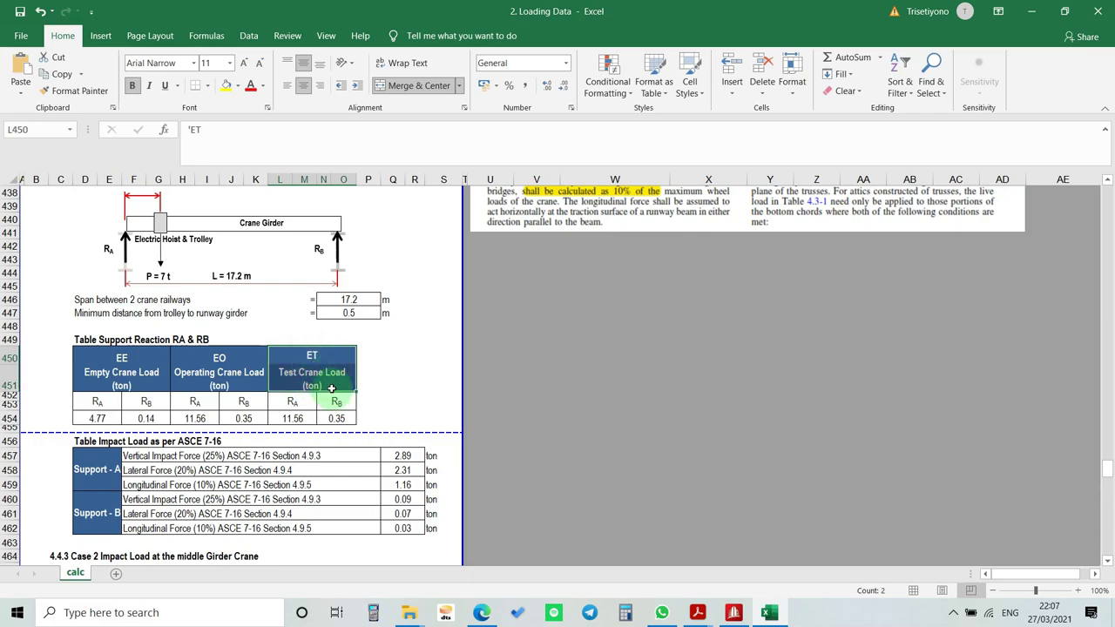
scroll(331, 389, "up", 1)
scroll(331, 397, "down", 1)
left_click_drag(109, 364, 319, 380)
scroll(321, 379, "up", 3)
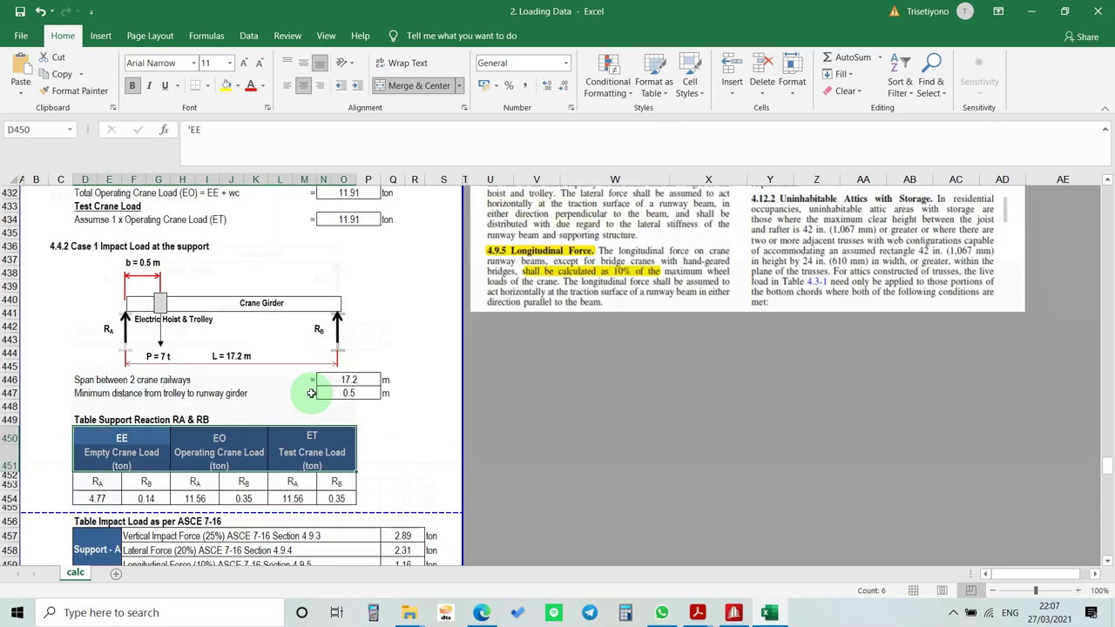
- Compare the Case 1 heading and girder diagram with the crane illustration and parameter data once more
left_click(324, 291)
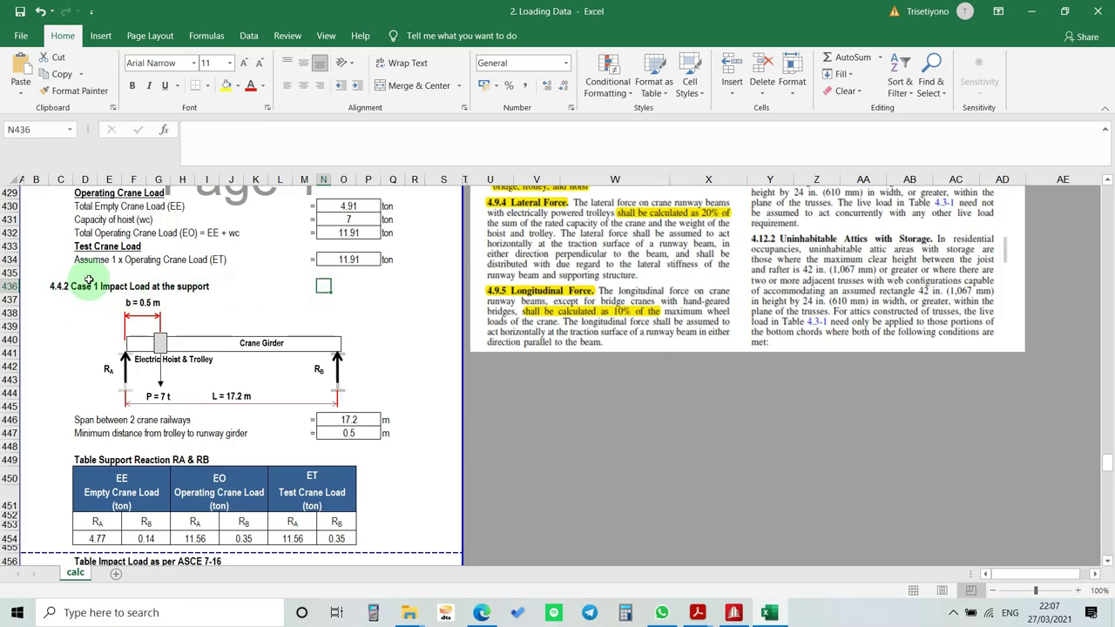
scroll(212, 305, "up", 9)
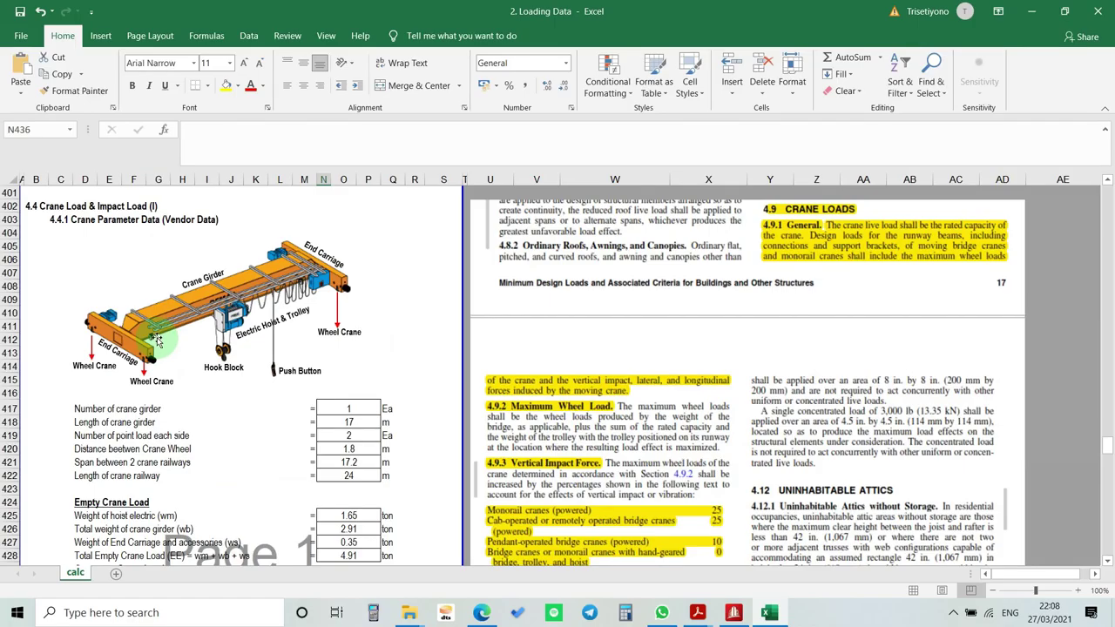
scroll(135, 348, "down", 8)
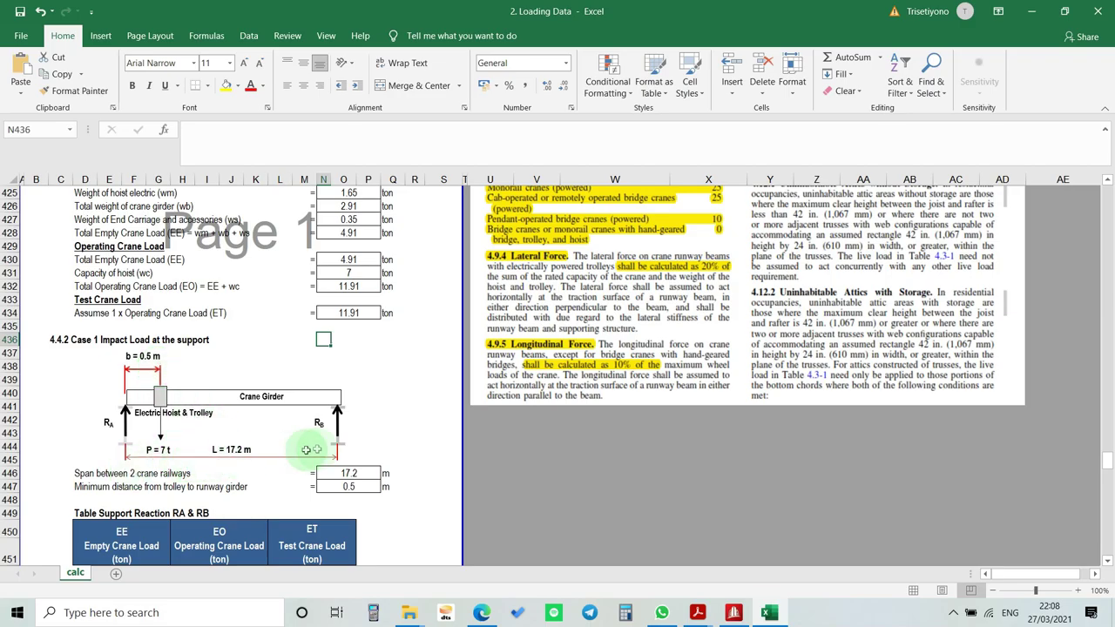
- Check the Case 1 span between crane railways and minimum trolley distance against the vendor crane parameters
scroll(225, 442, "up", 4)
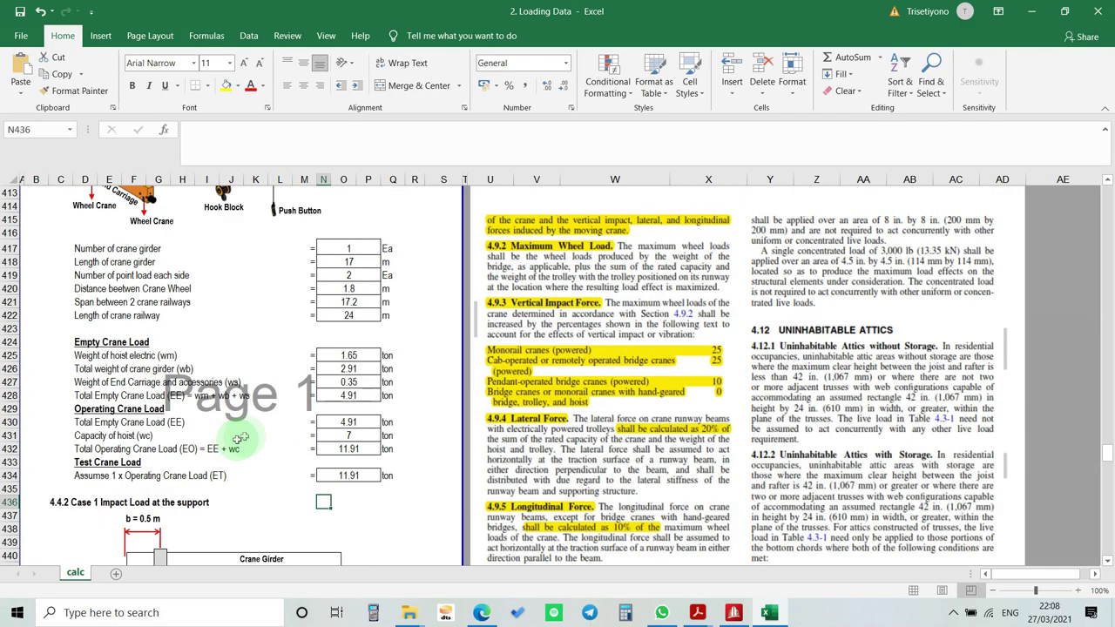
left_click(348, 291)
scroll(314, 391, "down", 4)
scroll(314, 391, "down", 2)
left_click(255, 406)
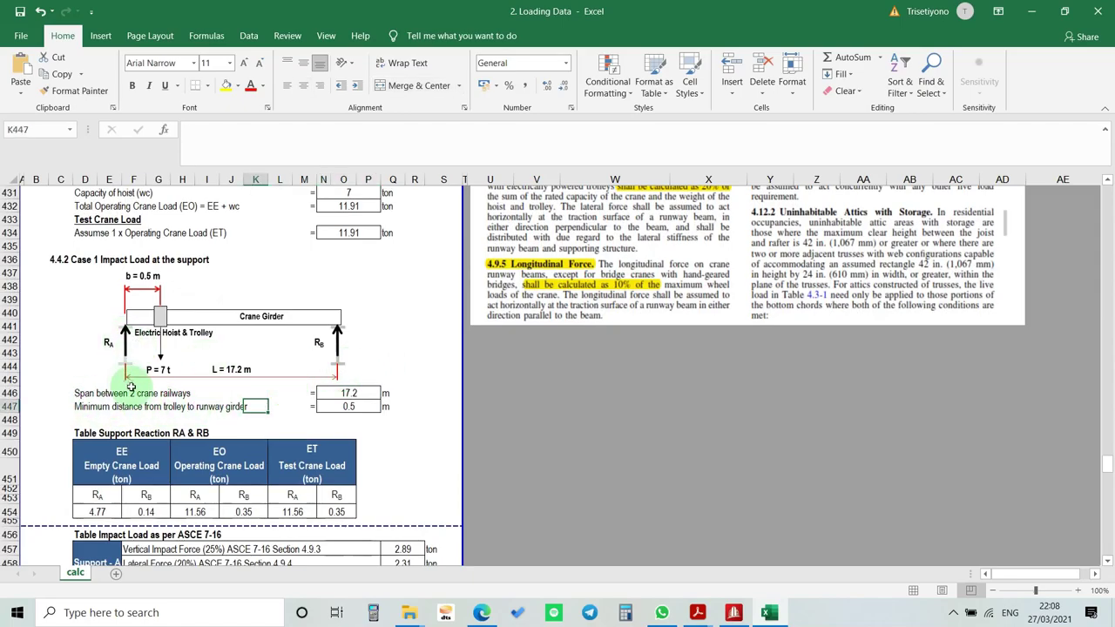
left_click(357, 393)
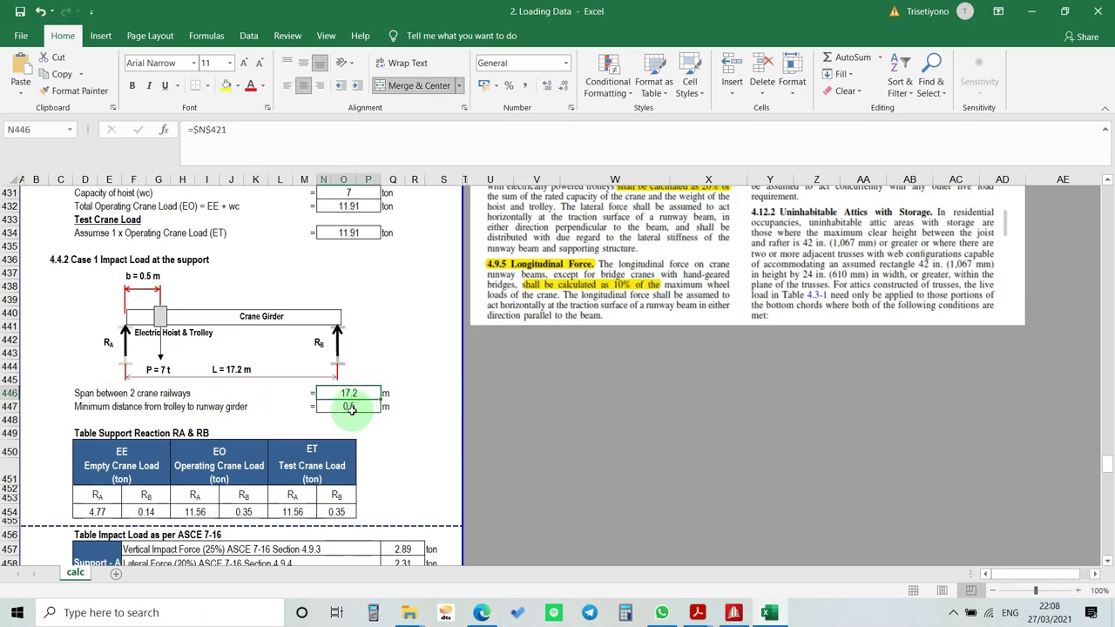
left_click(350, 409)
scroll(209, 344, "down", 1)
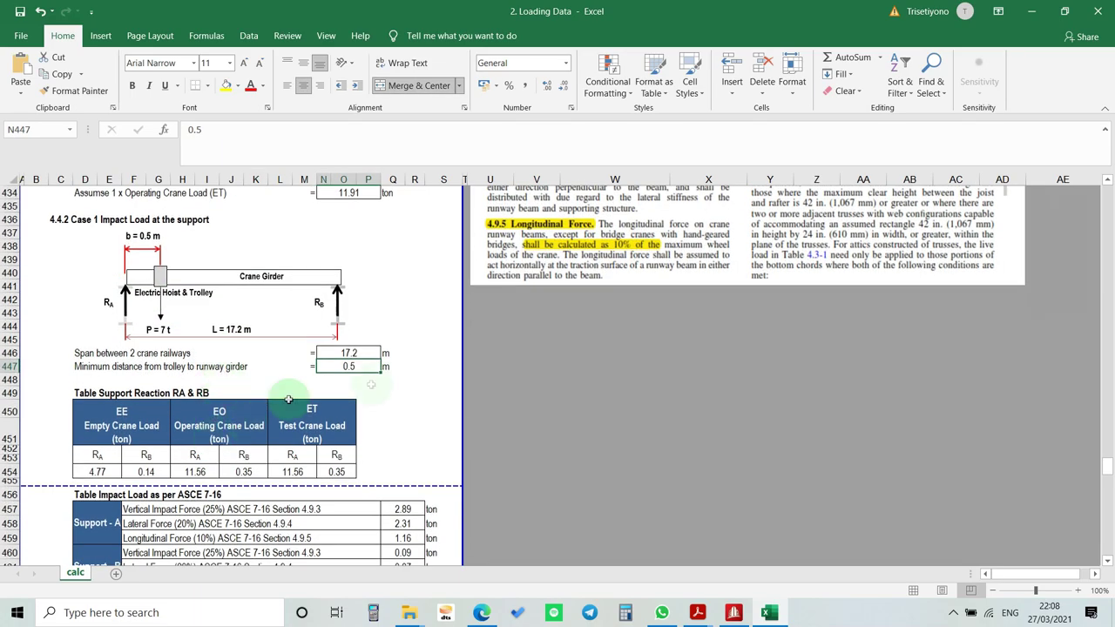
- Inspect the Empty Crane Load RA and RB reaction formulas and match the table's RA and RB headings to the girder diagram supports
left_click(100, 469)
left_click(151, 468)
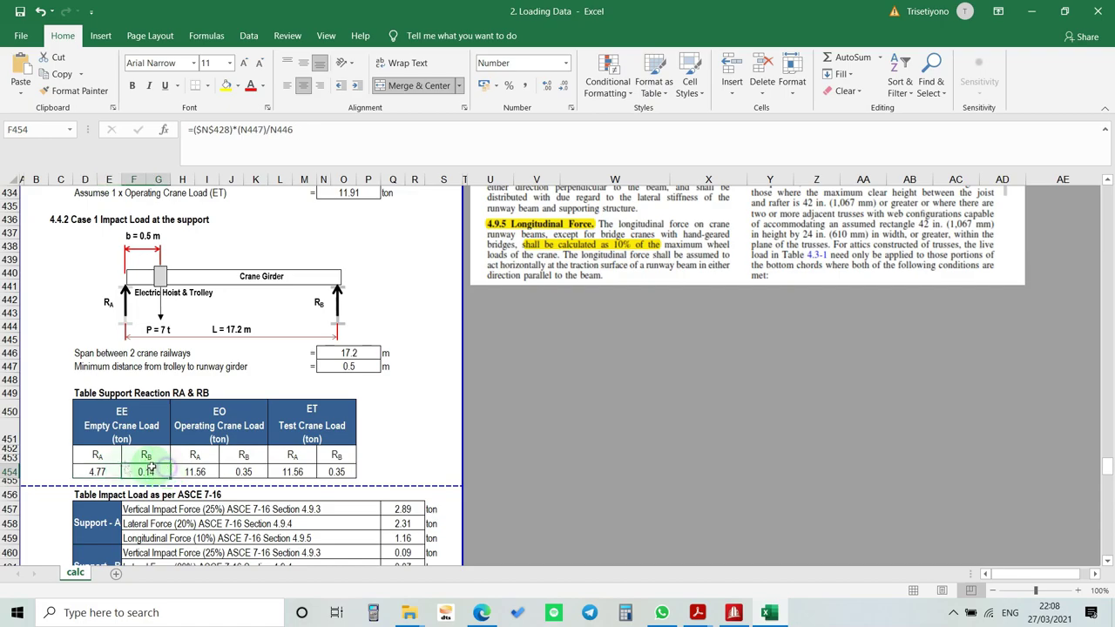
left_click(97, 458)
left_click_drag(101, 455, 336, 455)
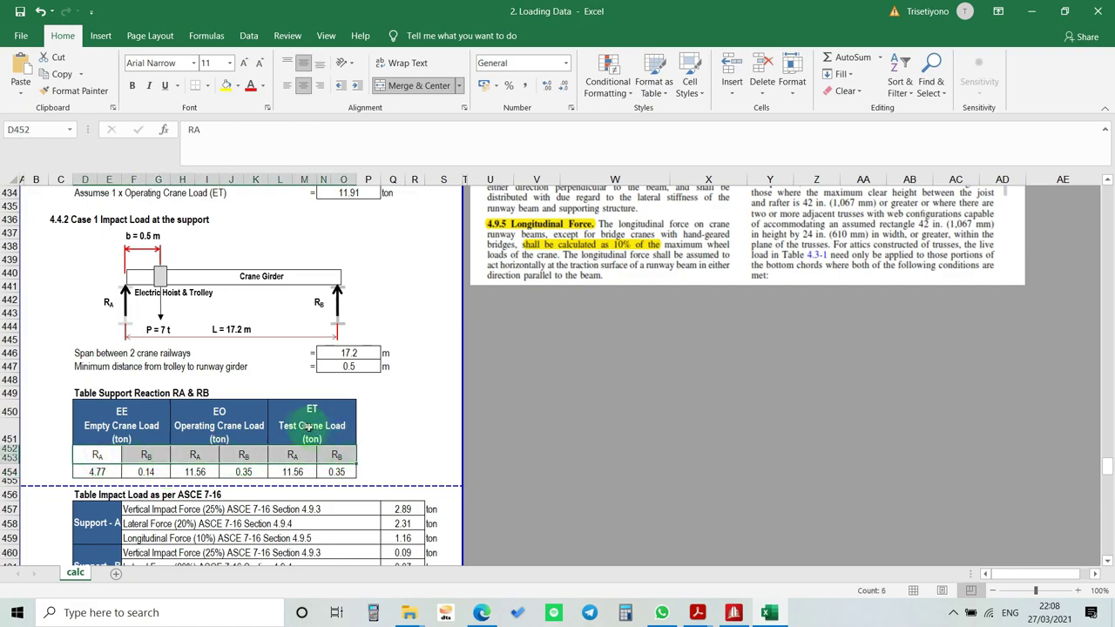
scroll(157, 330, "down", 1)
left_click(108, 271)
left_click(373, 260)
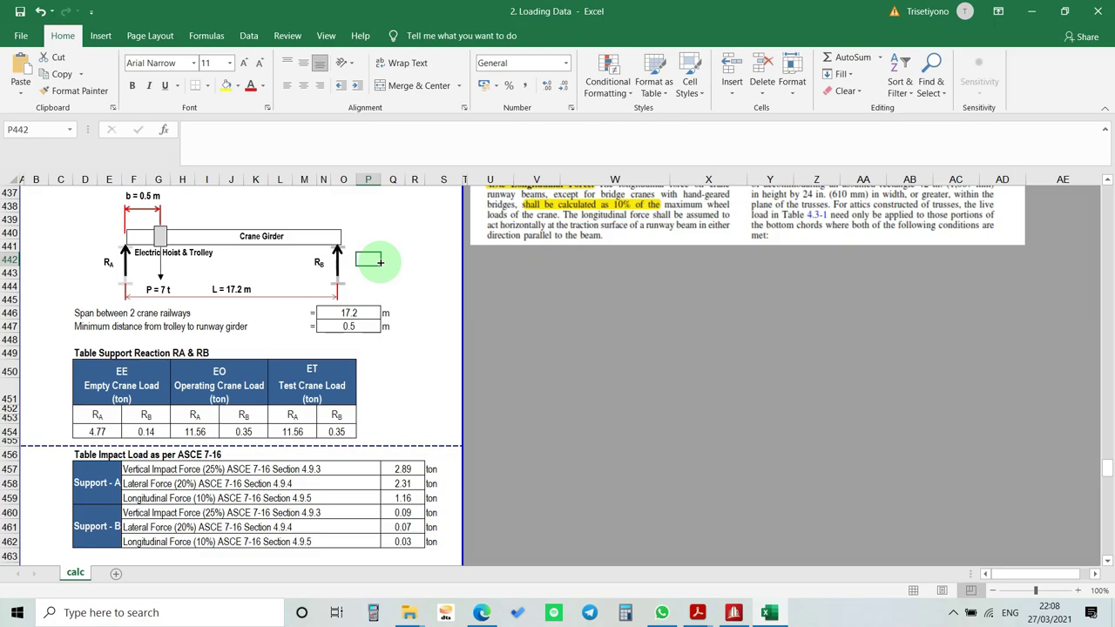
- Review the full row of Case 1 RA and RB reaction values, consult the STAAD.Pro building model, and return to Excel
left_click(111, 430)
left_click_drag(110, 430, 336, 431)
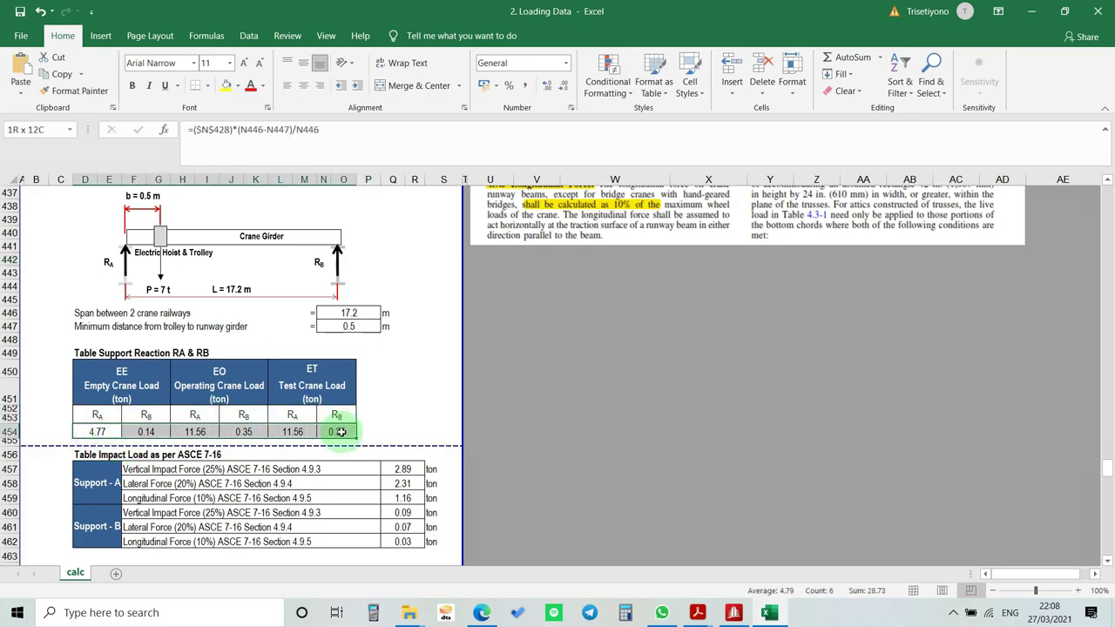
scroll(213, 412, "down", 1)
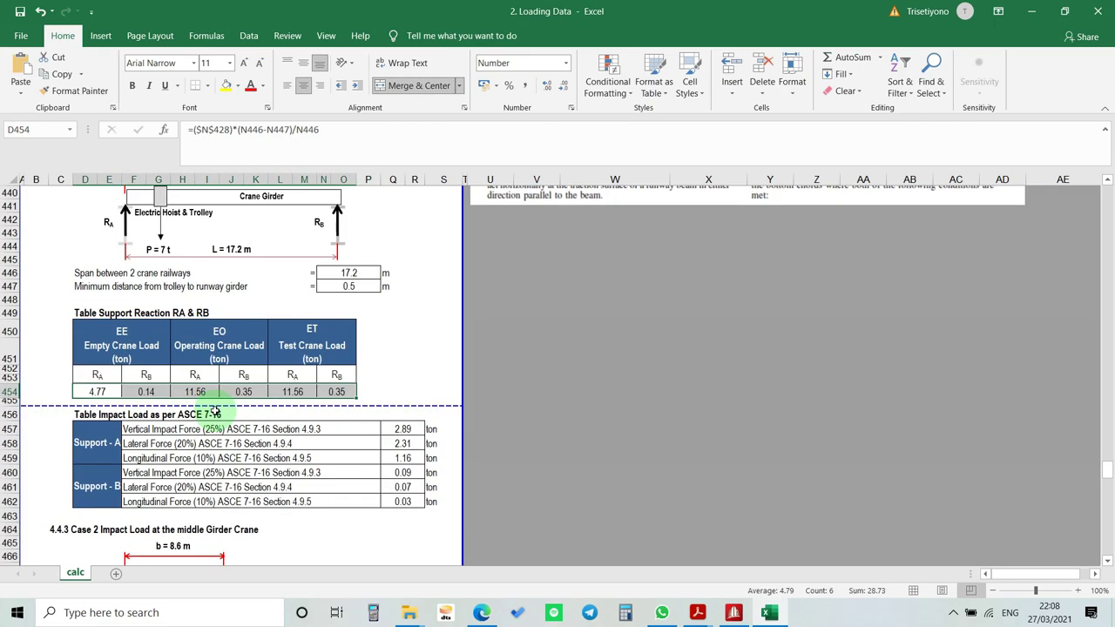
left_click(101, 392)
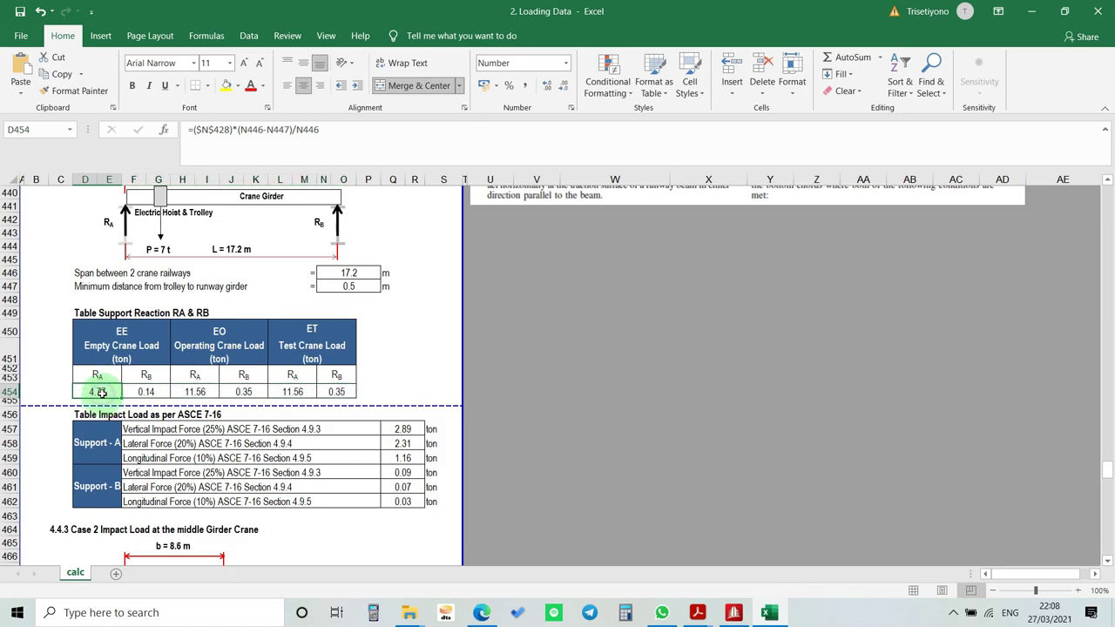
left_click_drag(101, 393, 342, 390)
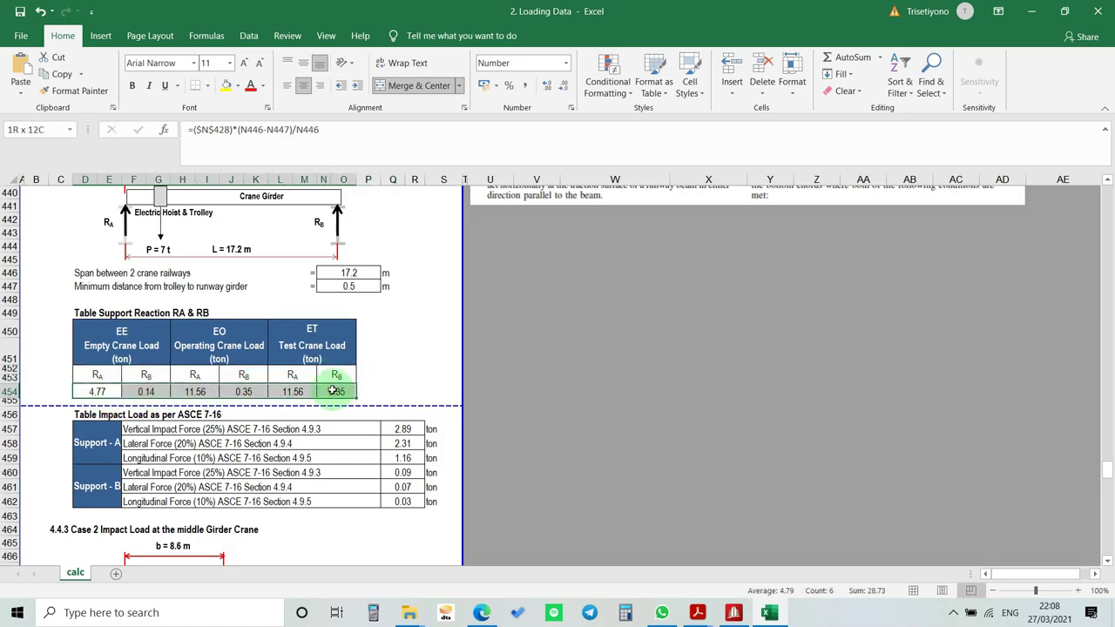
left_click(733, 612)
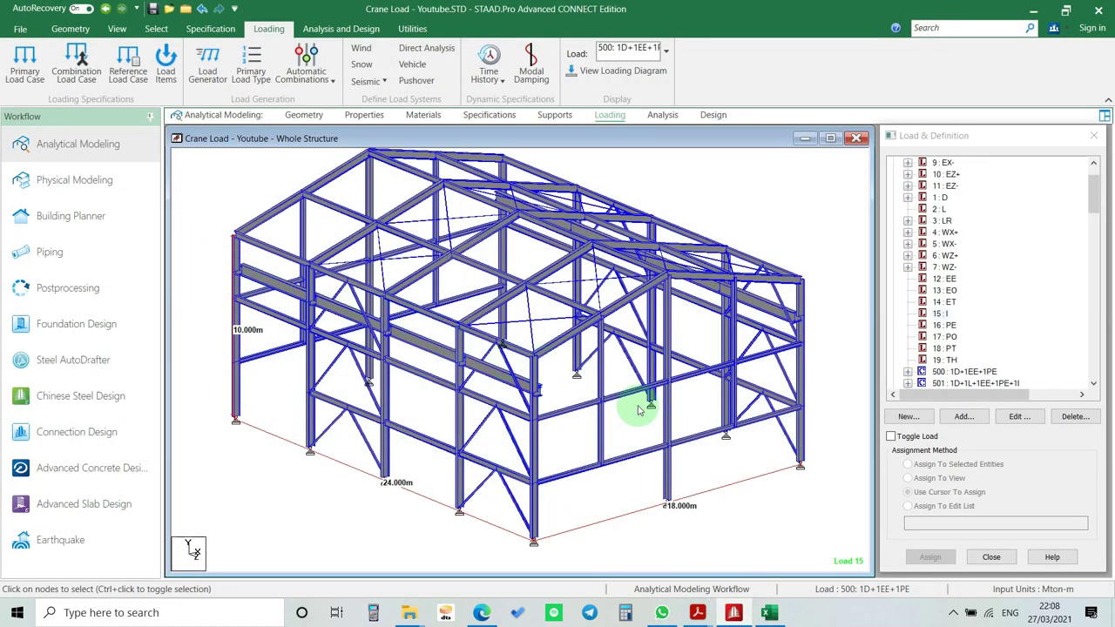
left_click(768, 612)
- Read the highlighted ASCE 7-16 crane load clauses 4.9.1 to 4.9.5 that the Case 1 impact load table refers to
left_click(179, 439)
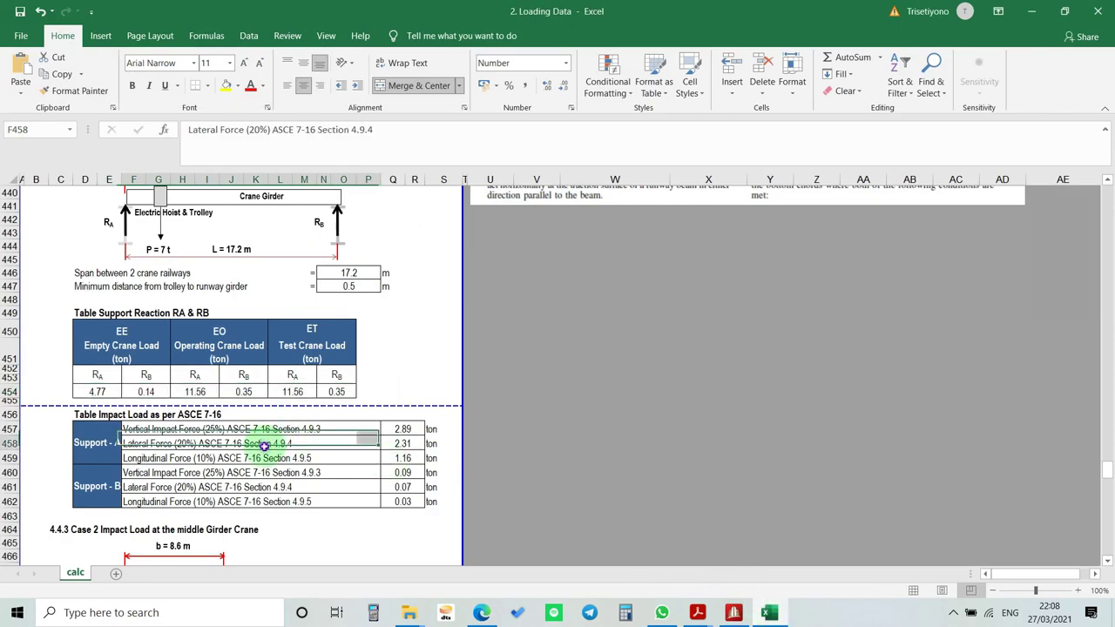
scroll(174, 409, "down", 1)
left_click(87, 375)
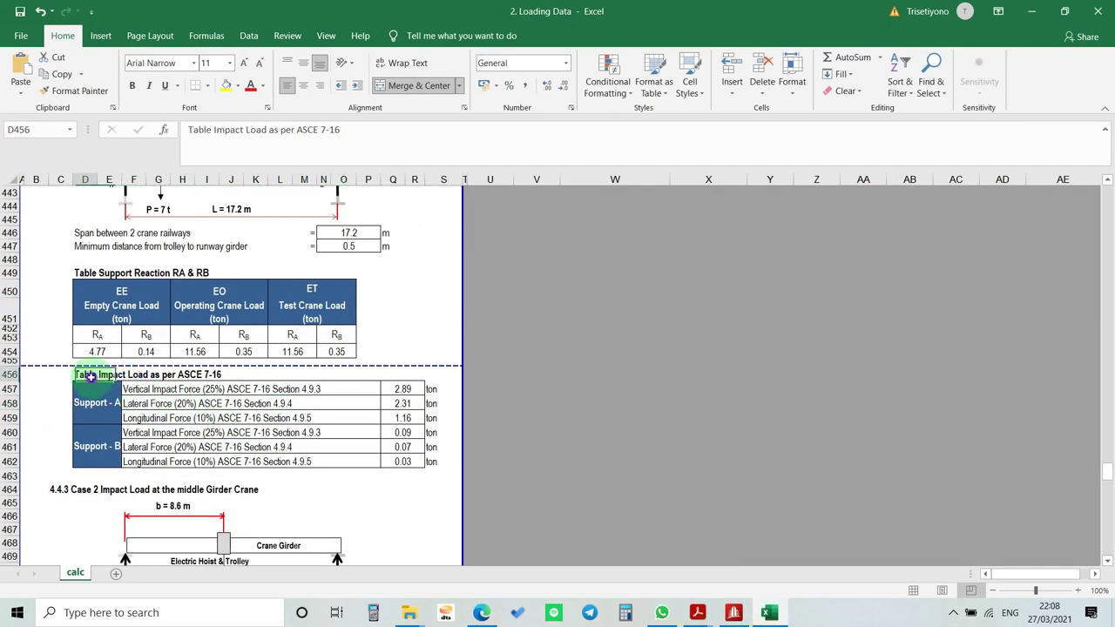
scroll(749, 394, "up", 12)
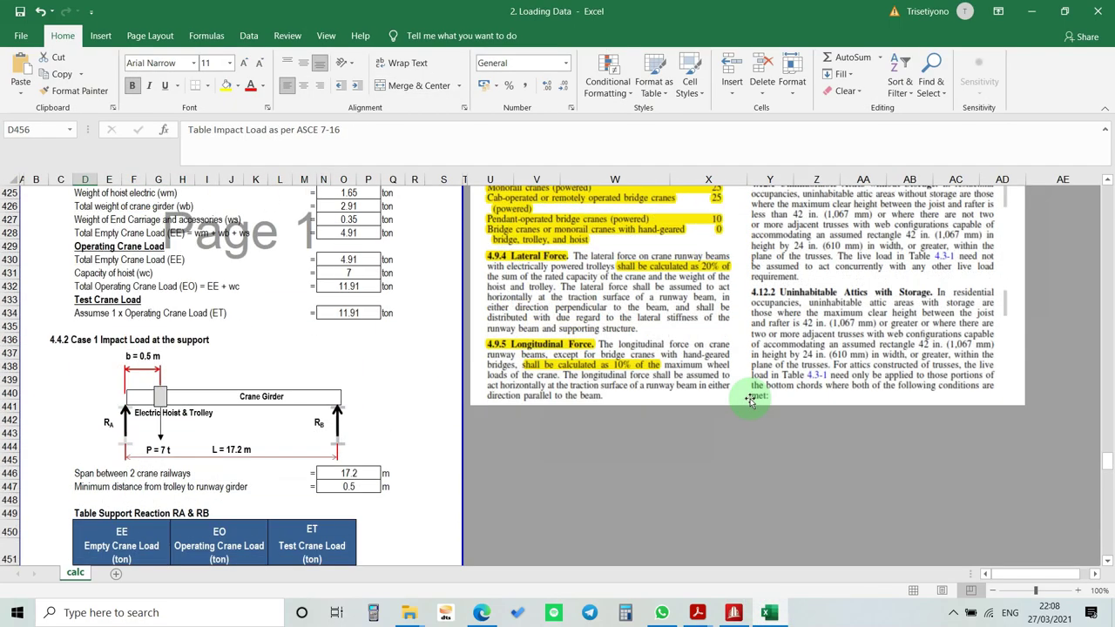
scroll(754, 388, "up", 2)
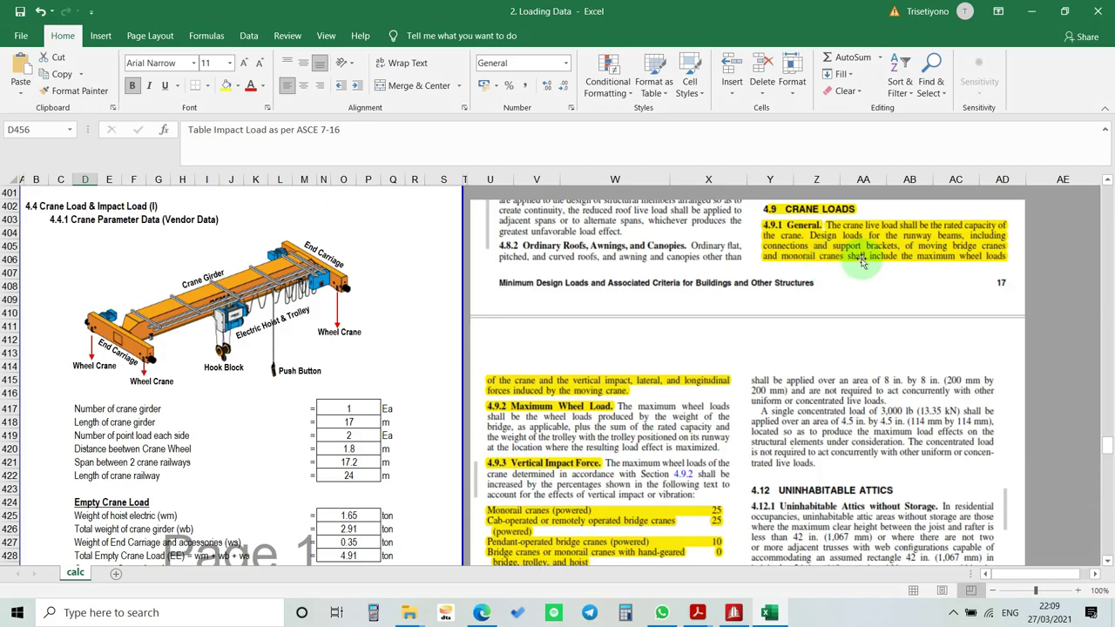
scroll(985, 261, "down", 2)
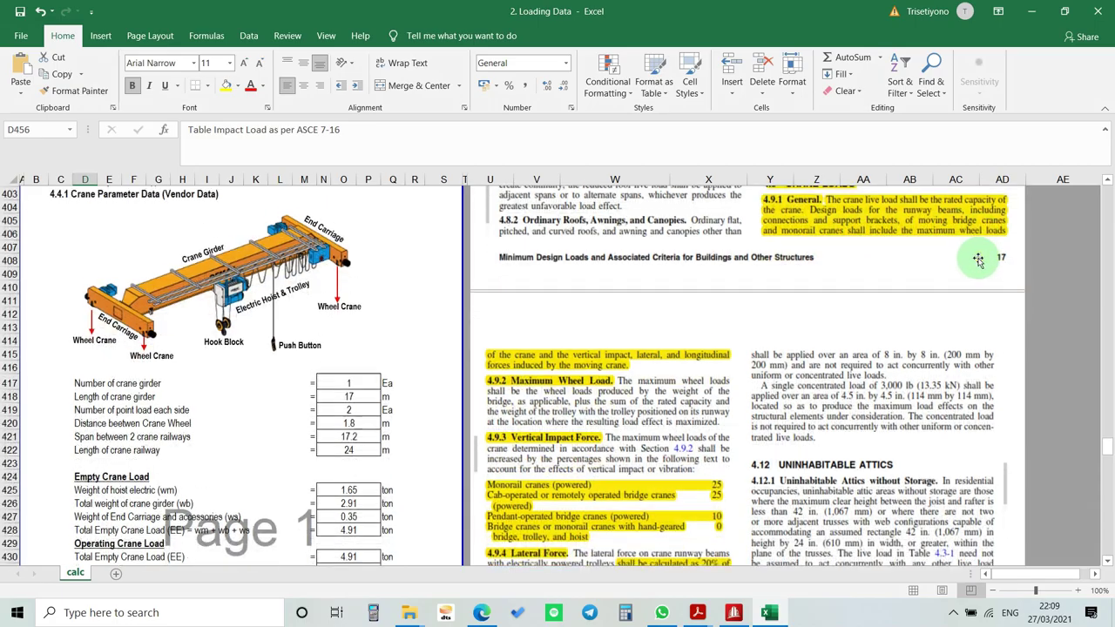
scroll(735, 365, "down", 2)
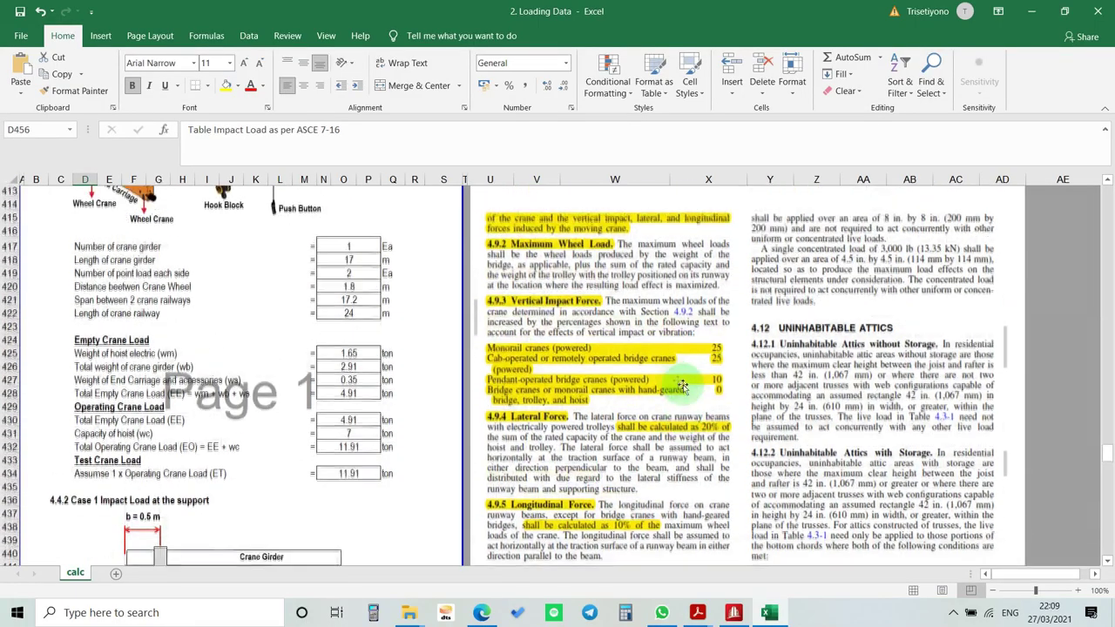
scroll(627, 357, "down", 1)
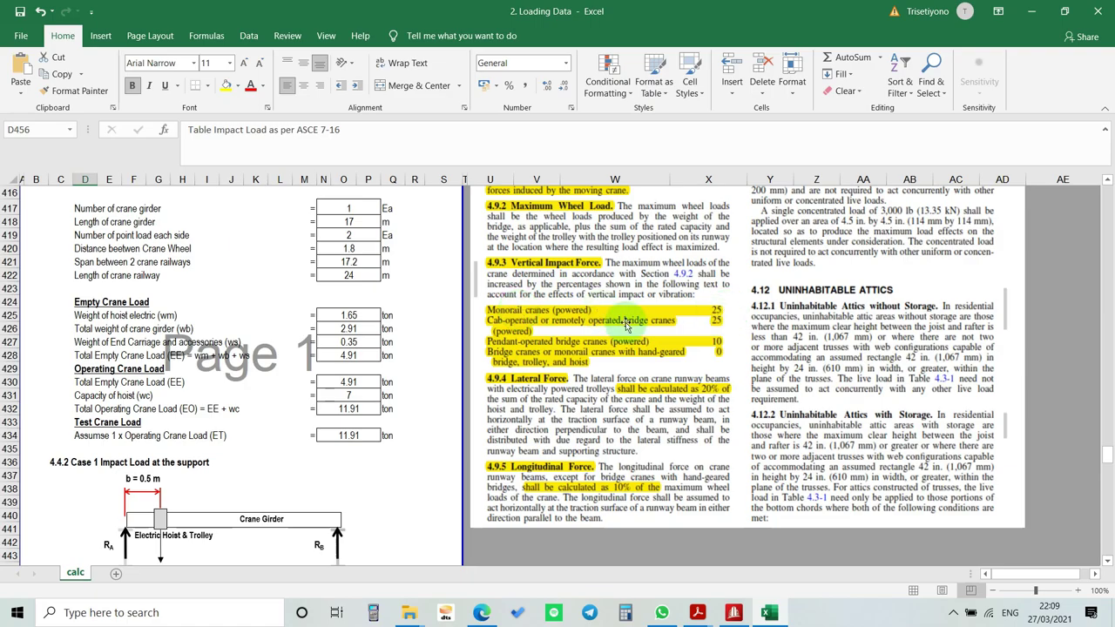
scroll(594, 337, "down", 2)
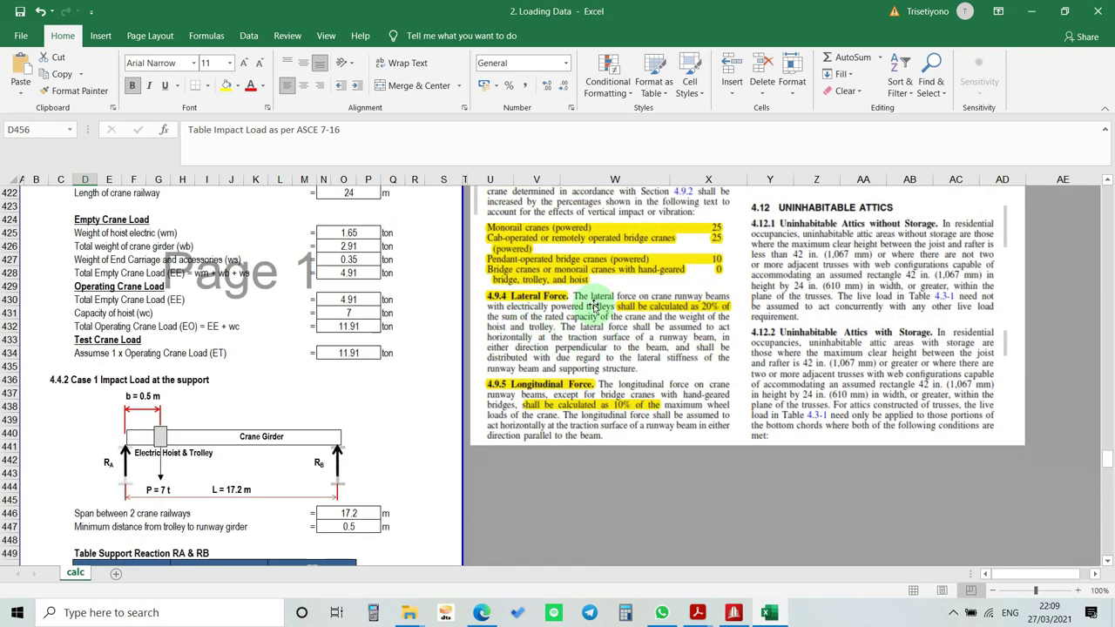
scroll(575, 383, "down", 1)
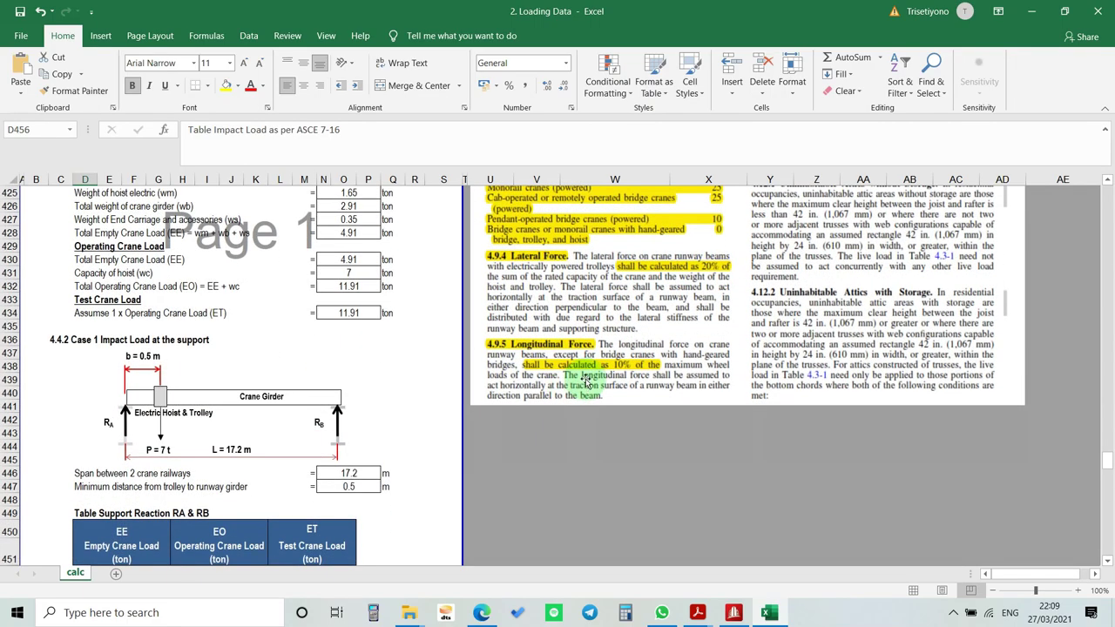
scroll(655, 366, "down", 4)
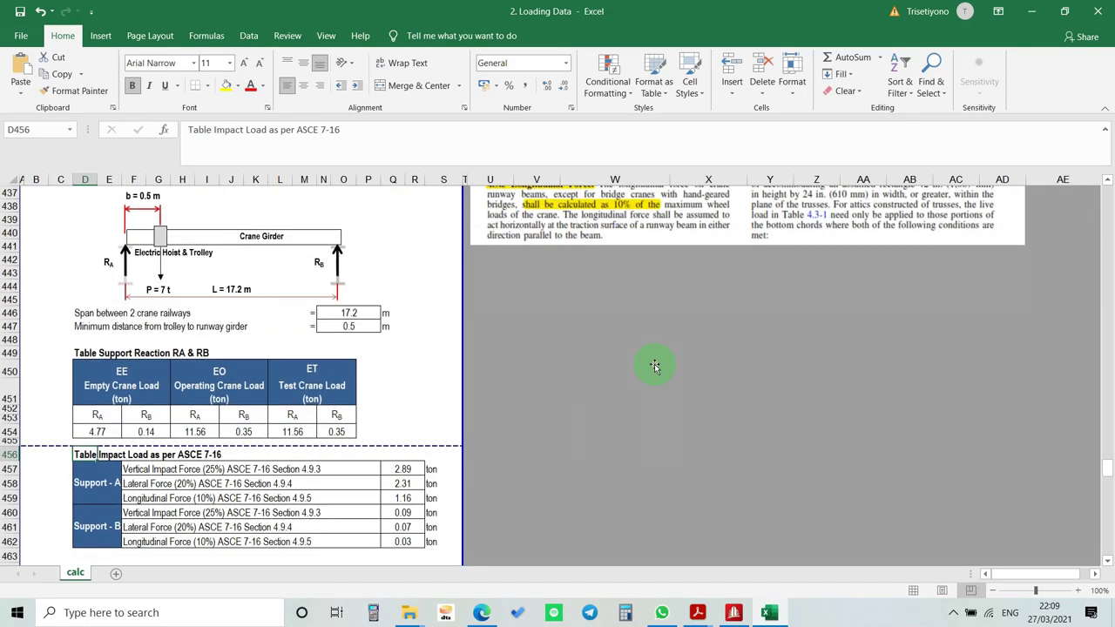
scroll(655, 365, "up", 4)
- Review the Case 1 impact load table's force descriptions and values for Support A and Support B alongside the girder diagram
scroll(558, 381, "down", 7)
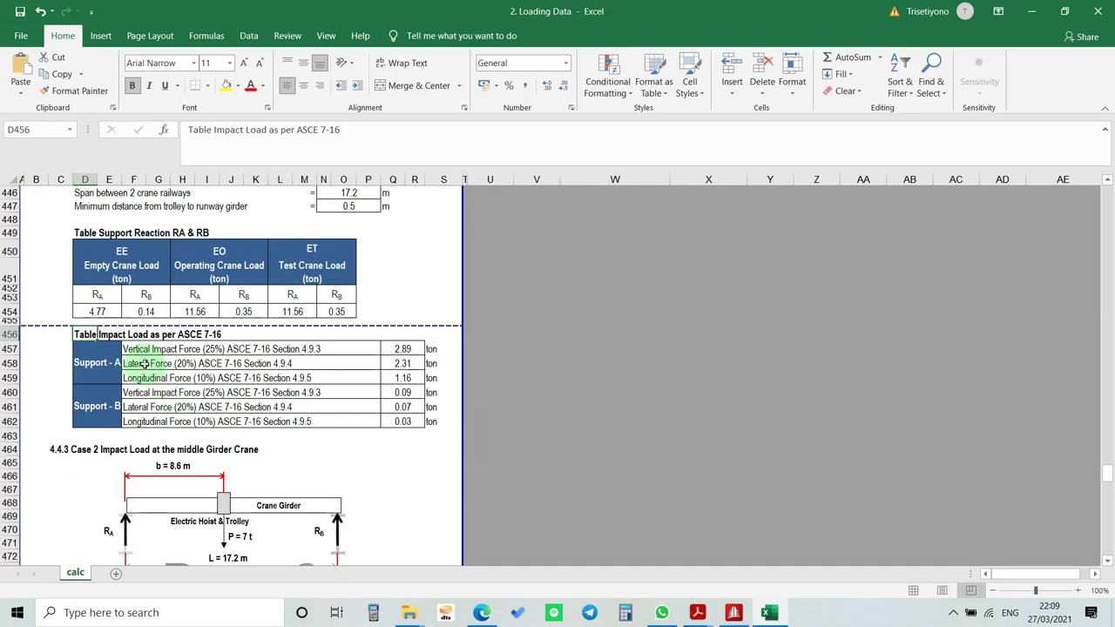
left_click_drag(126, 348, 137, 421)
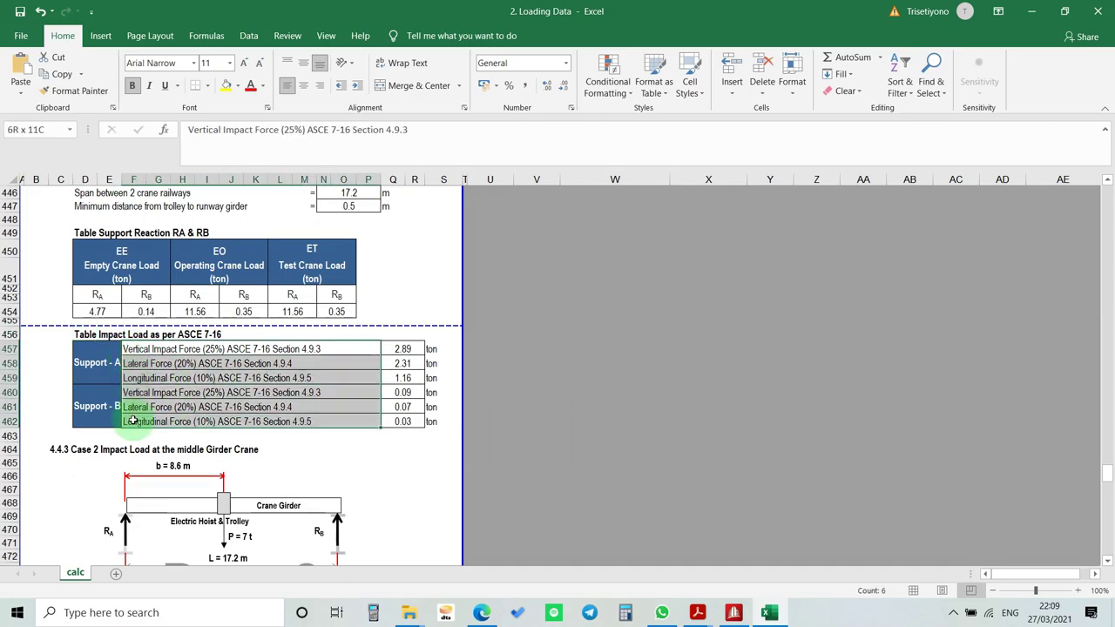
scroll(149, 391, "up", 1)
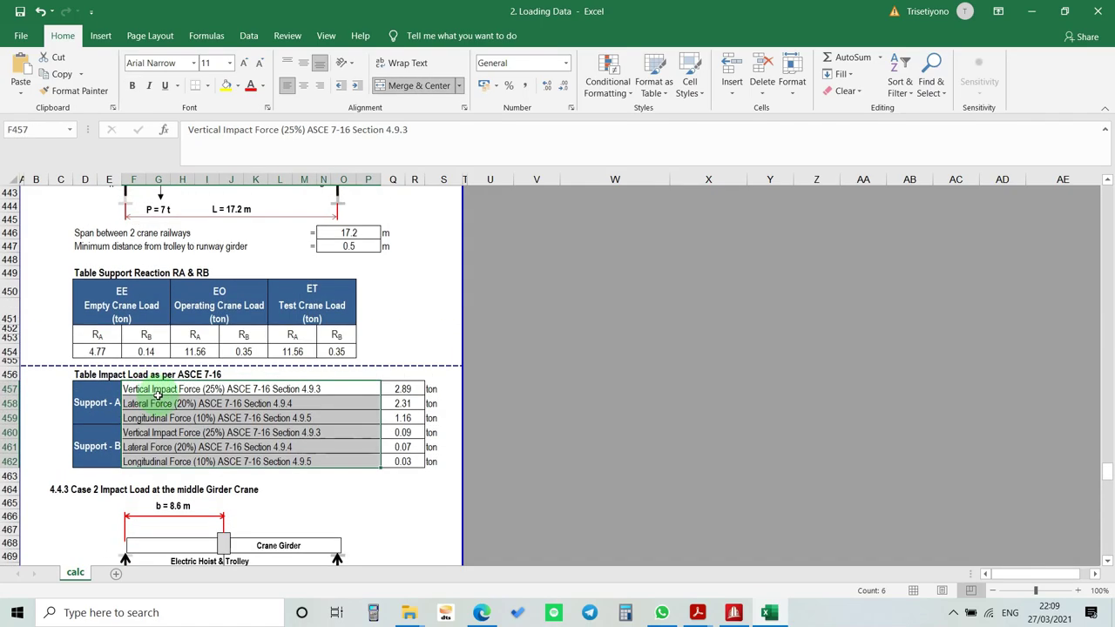
left_click(97, 402)
left_click(108, 439)
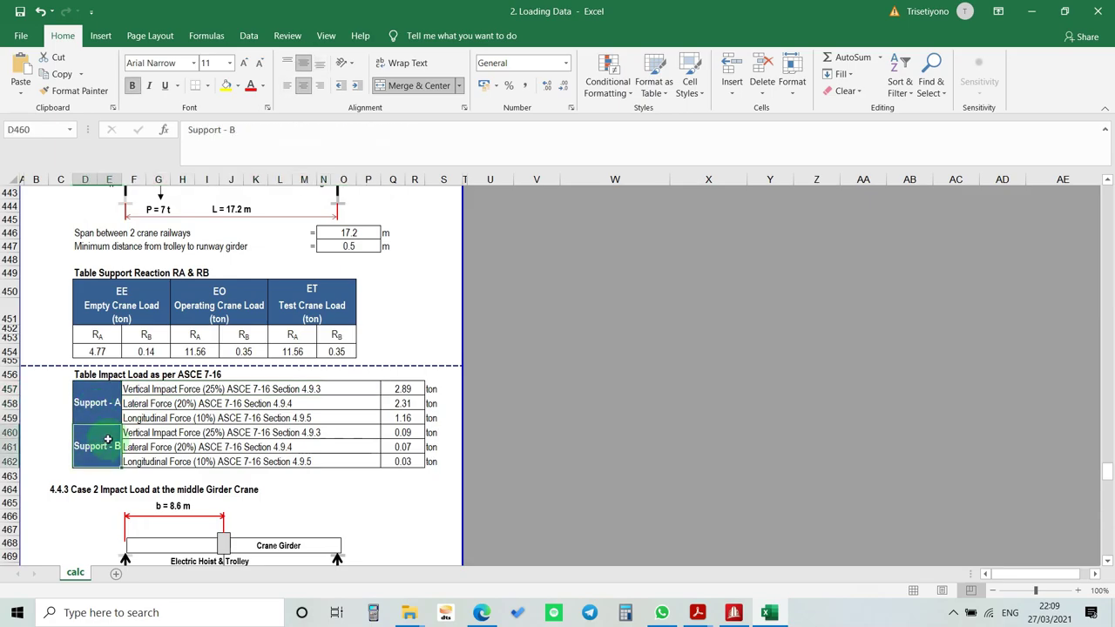
scroll(108, 439, "up", 1)
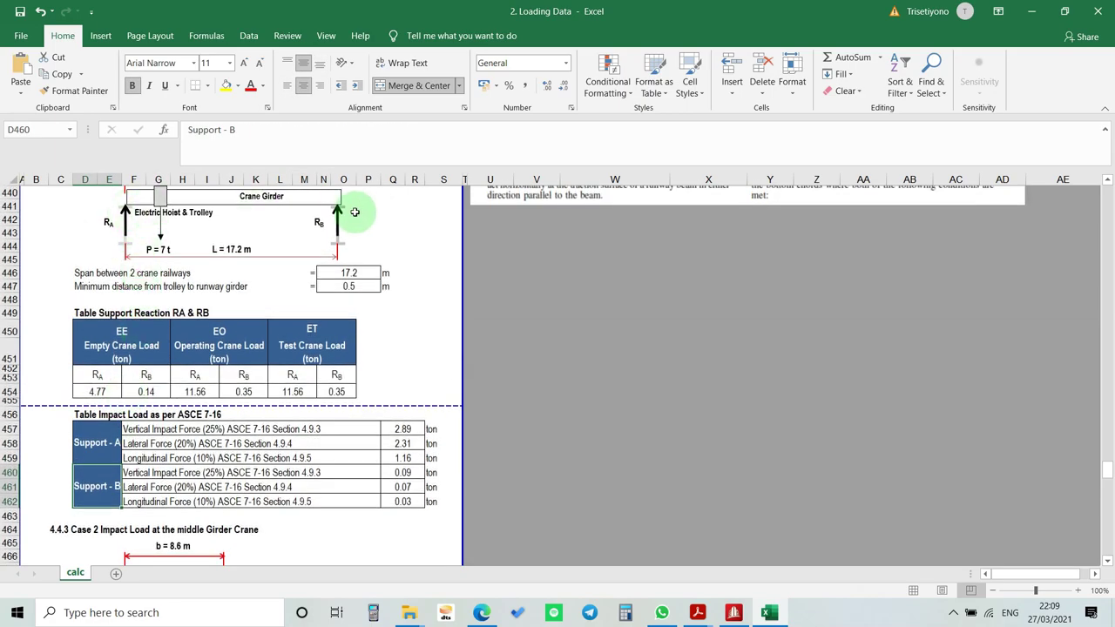
left_click_drag(144, 430, 417, 499)
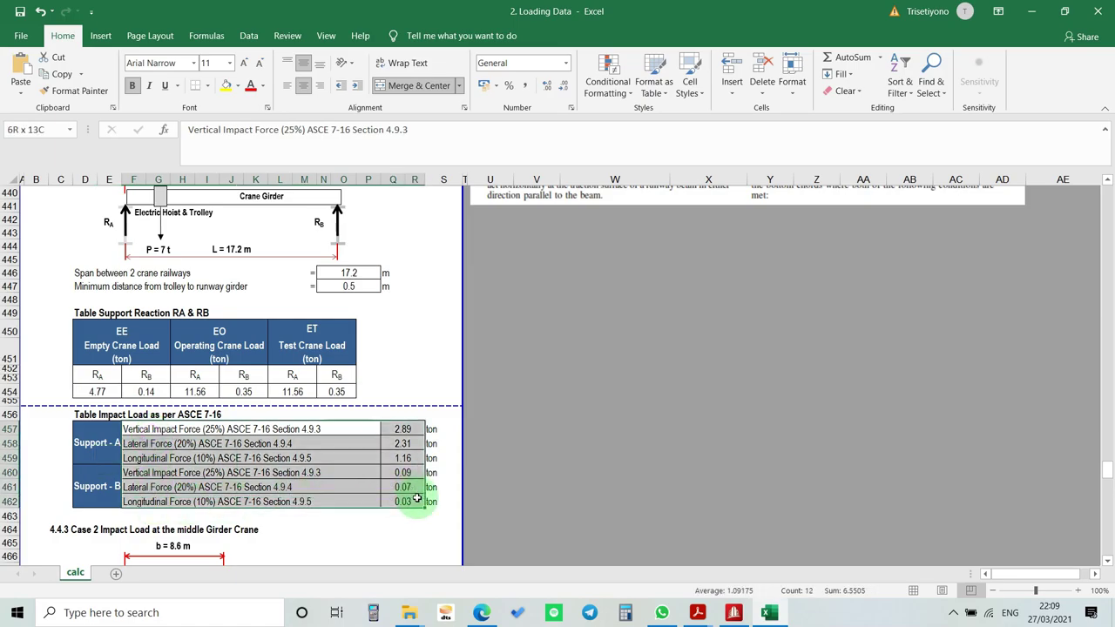
- Switch to the STAAD.Pro building model, then return to Excel and compare the Case 1 girder diagram with the impact load table
left_click(733, 611)
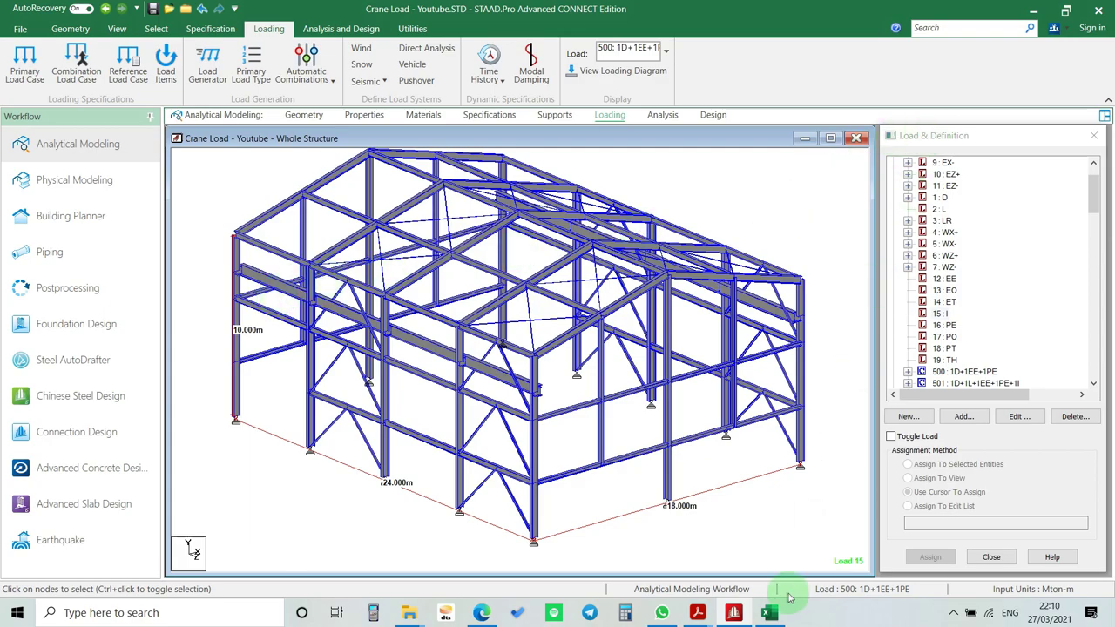
left_click(768, 614)
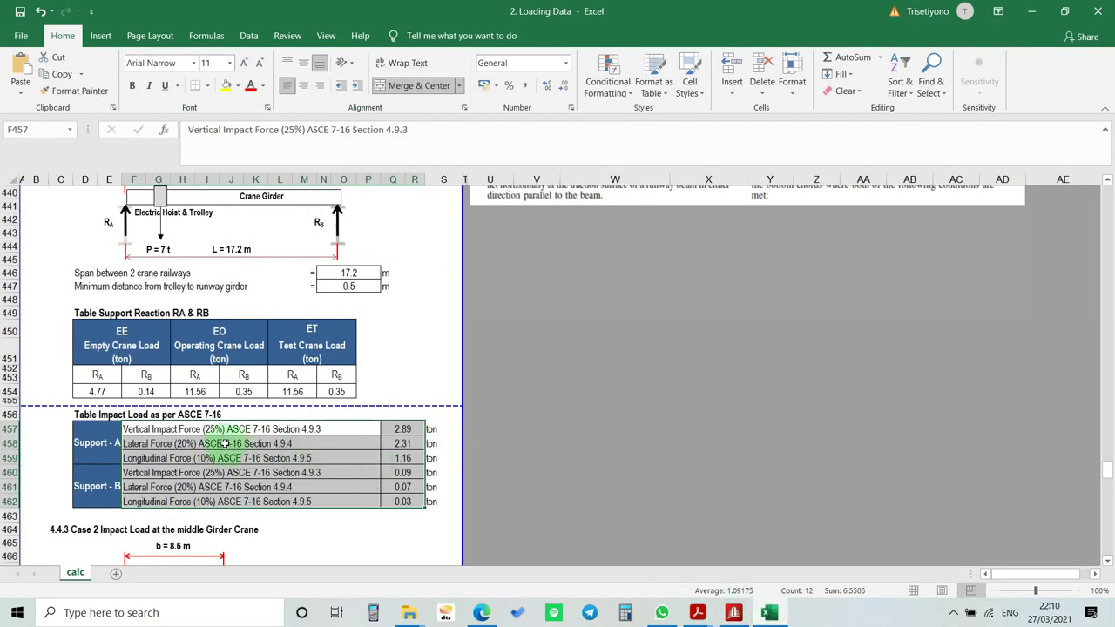
scroll(225, 443, "up", 1)
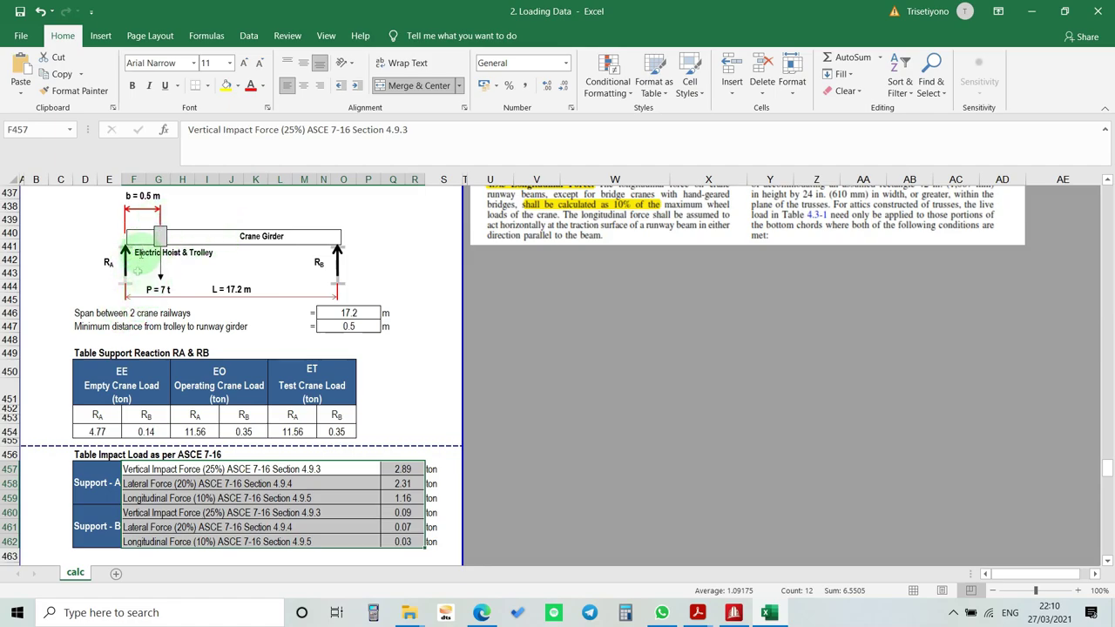
scroll(218, 287, "down", 2)
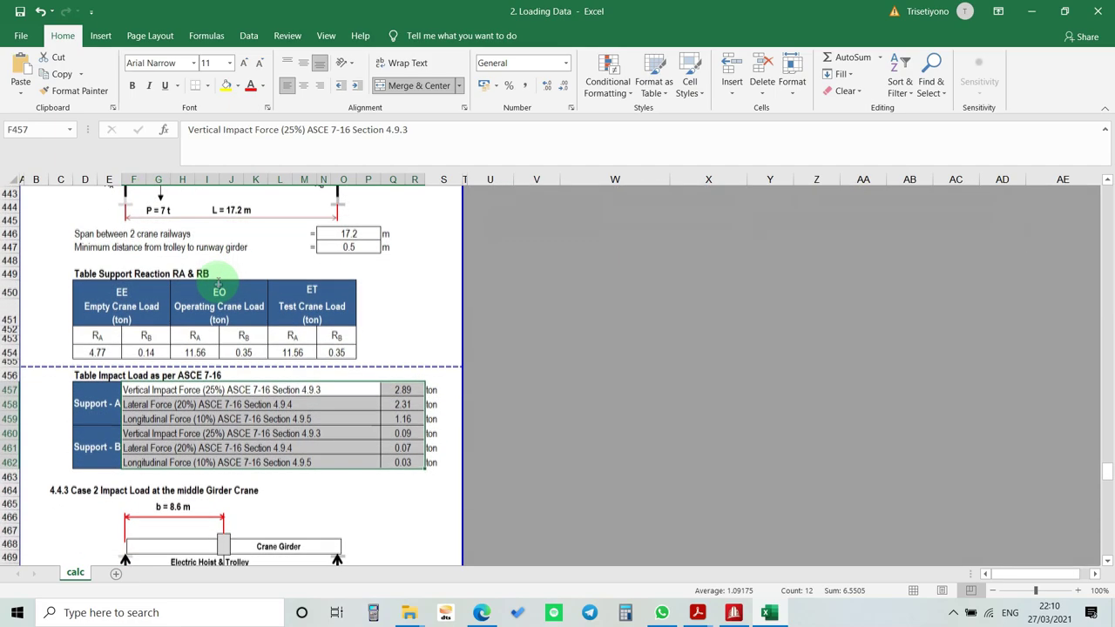
- Examine the Support A vertical impact, lateral and longitudinal force rows in the Case 1 impact load table
left_click(228, 403)
left_click(185, 393)
left_click(187, 403)
left_click(166, 391)
left_click(179, 404)
left_click(175, 418)
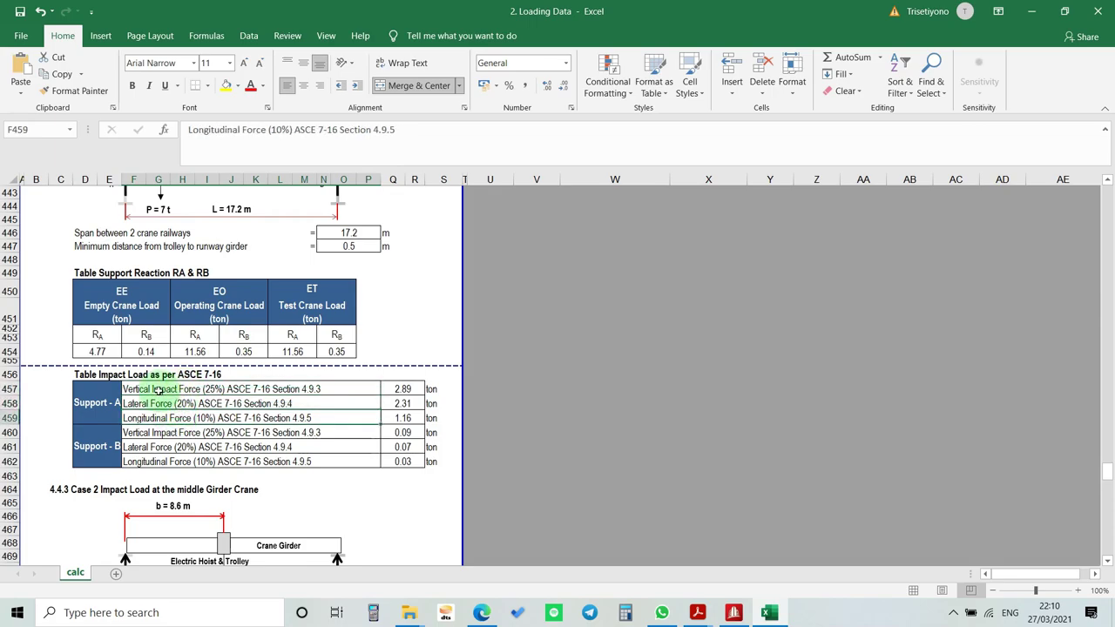
left_click(216, 390)
left_click(206, 405)
left_click(215, 418)
left_click(226, 404)
left_click(235, 390)
left_click(229, 405)
left_click(231, 418)
- Examine the Support B vertical impact, lateral and longitudinal force rows in the Case 1 impact load table
left_click(218, 433)
left_click(215, 447)
left_click(212, 461)
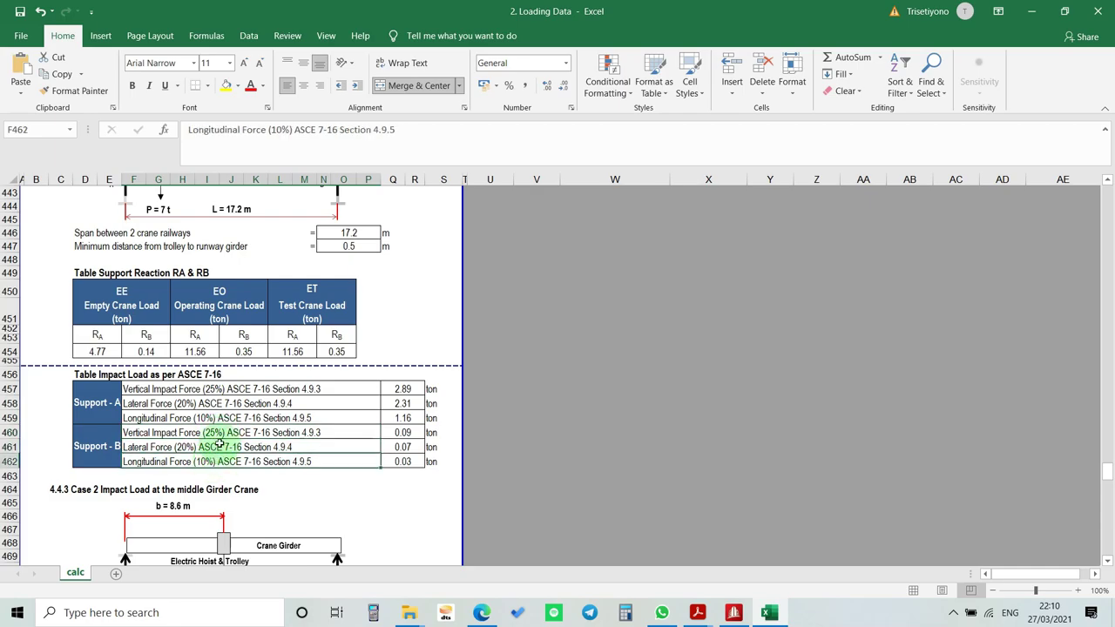
left_click(221, 446)
left_click(225, 433)
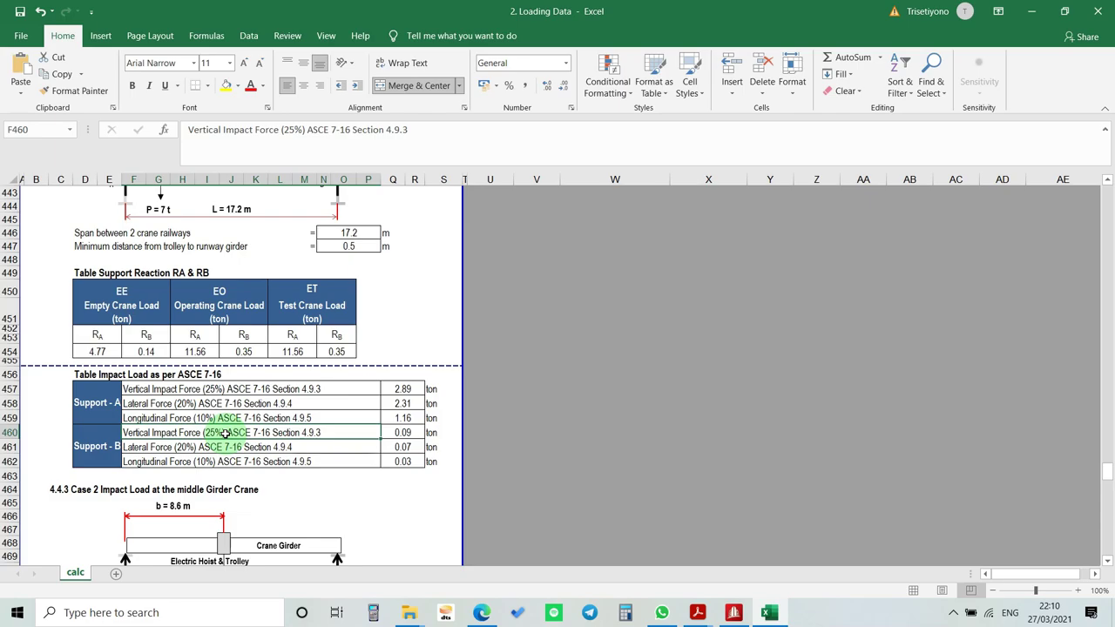
- Review the Support A force rows, their values and the vertical impact force formula in the Case 1 impact load table
left_click(403, 322)
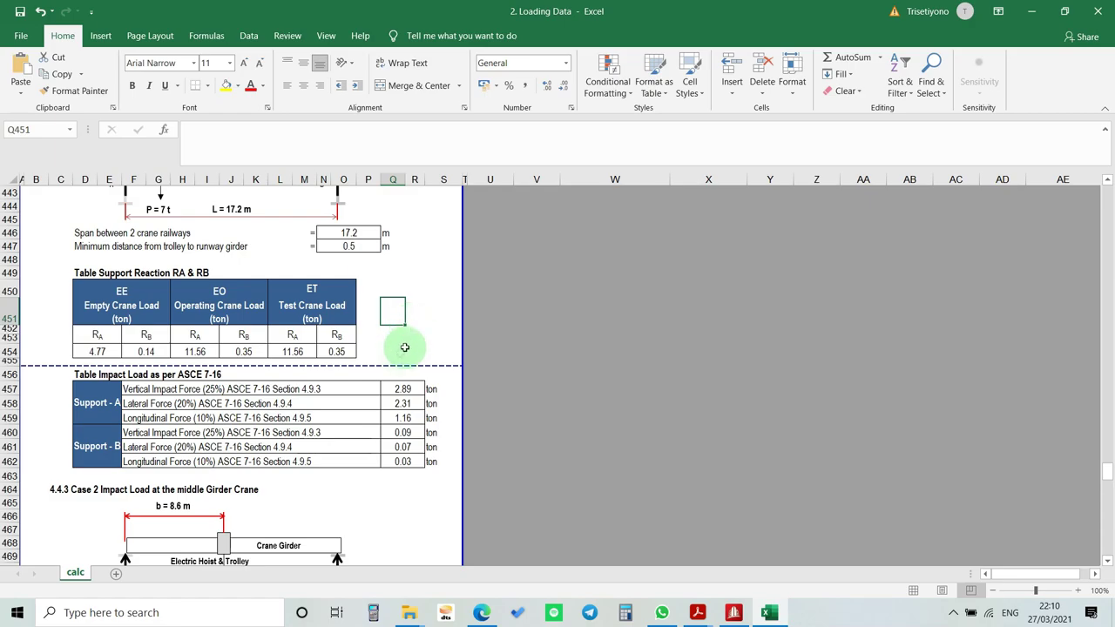
left_click_drag(130, 389, 419, 411)
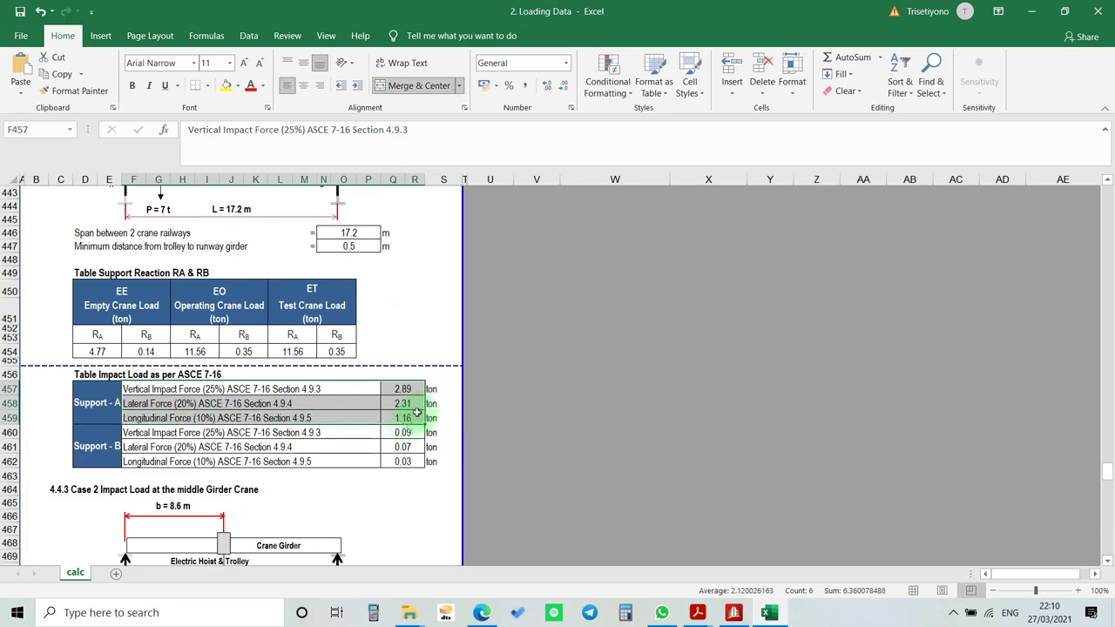
key("Tab")
key("Tab")
left_click(397, 387)
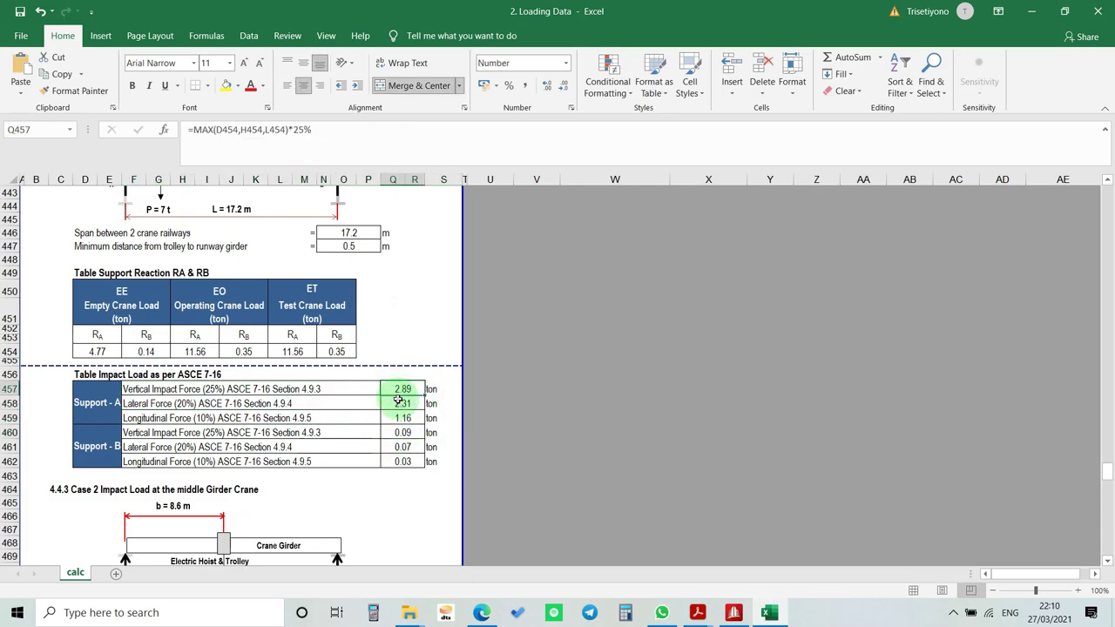
left_click_drag(402, 390, 405, 419)
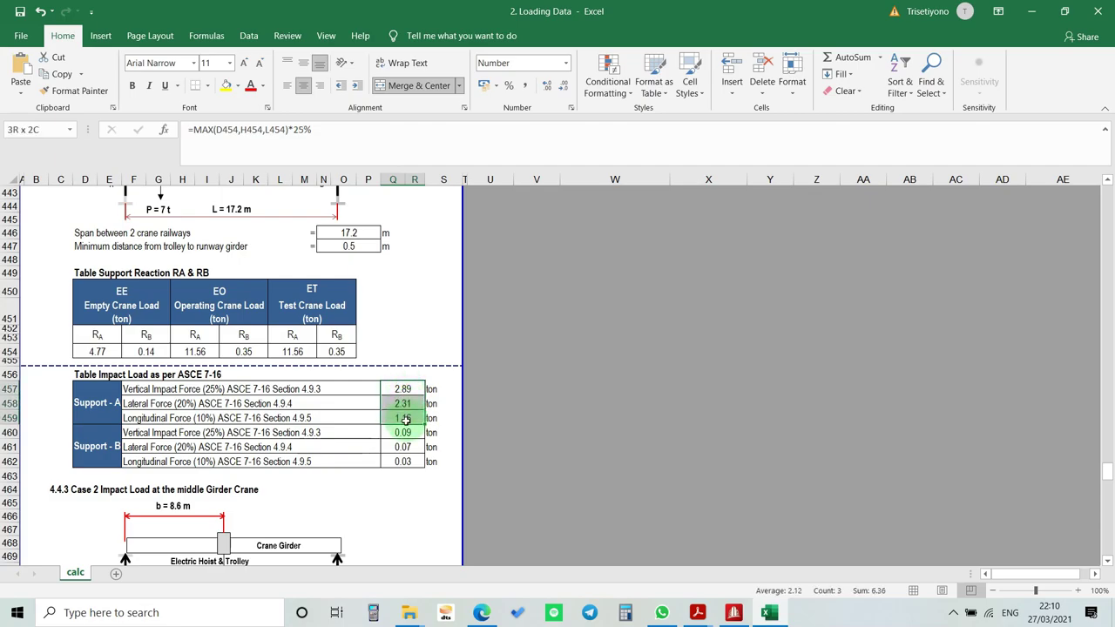
left_click(405, 403)
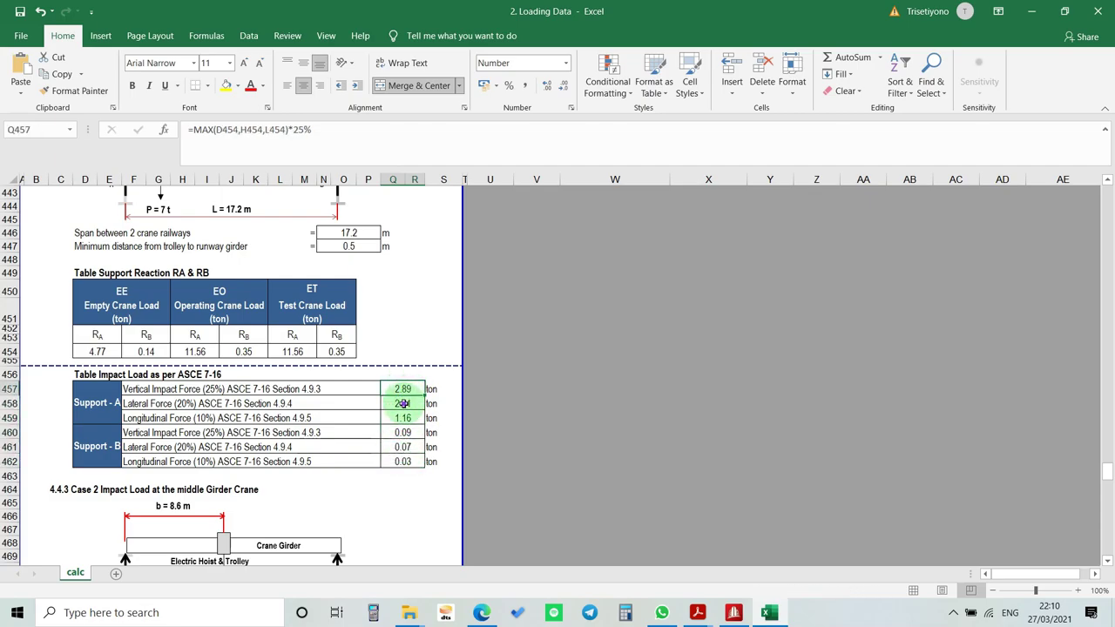
- Compare the complete Support A block of the Case 1 impact load table with supports RA and RB in the girder diagram
left_click_drag(96, 403, 412, 405)
scroll(124, 309, "up", 3)
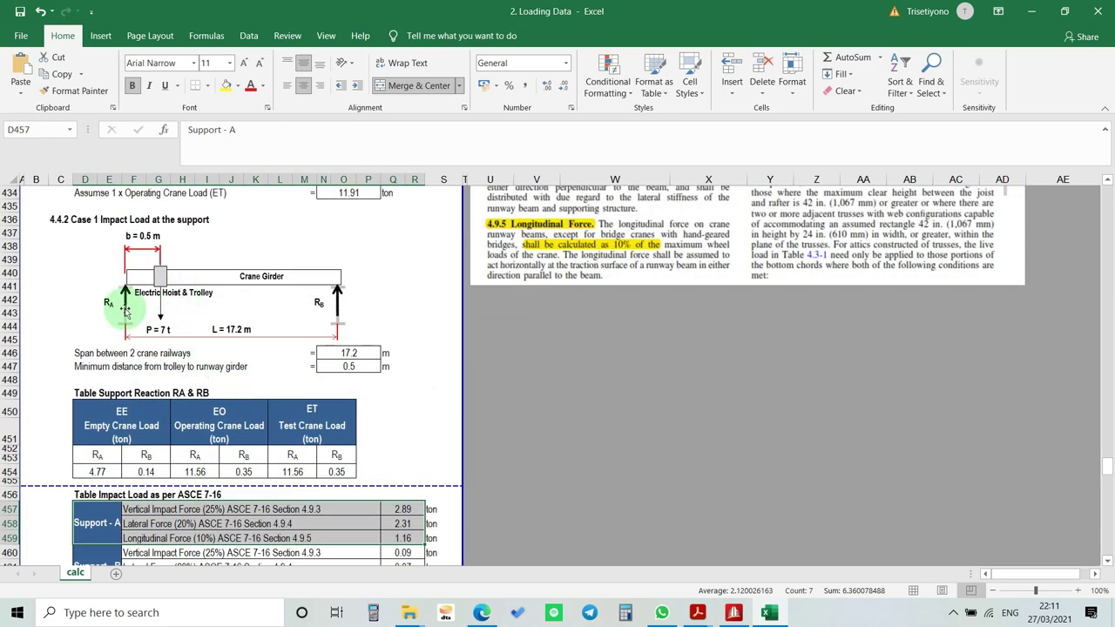
scroll(124, 309, "down", 2)
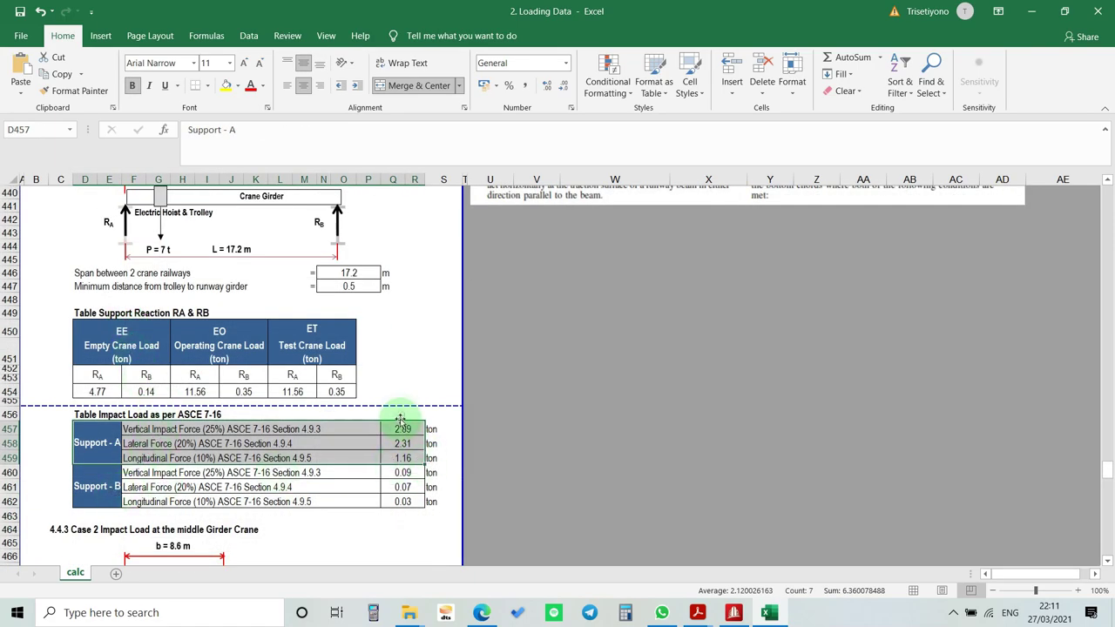
scroll(388, 372, "up", 3)
scroll(344, 338, "down", 2)
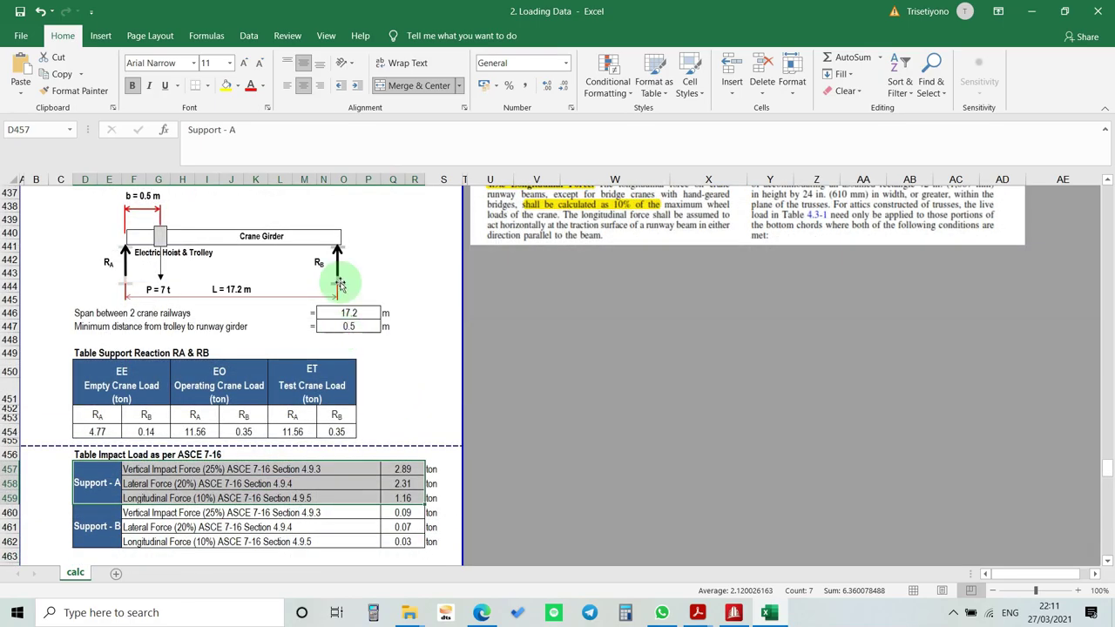
scroll(346, 257, "down", 4)
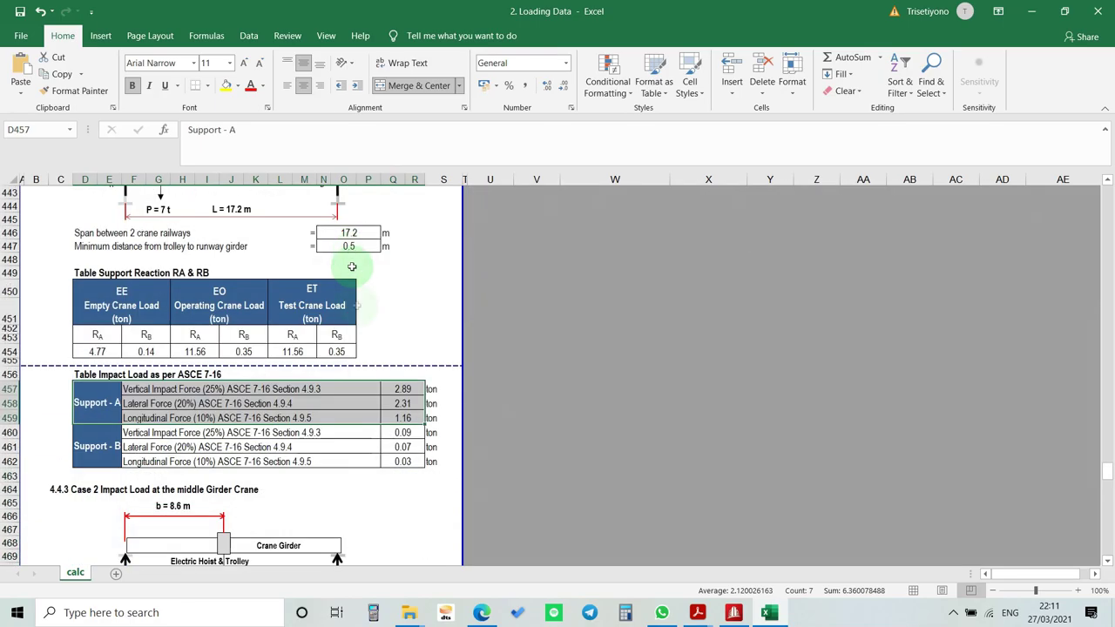
- Examine the Case 2 diagram for impact load at the middle of the crane girder, including trolley position and supports
scroll(357, 370, "down", 1)
left_click(367, 363)
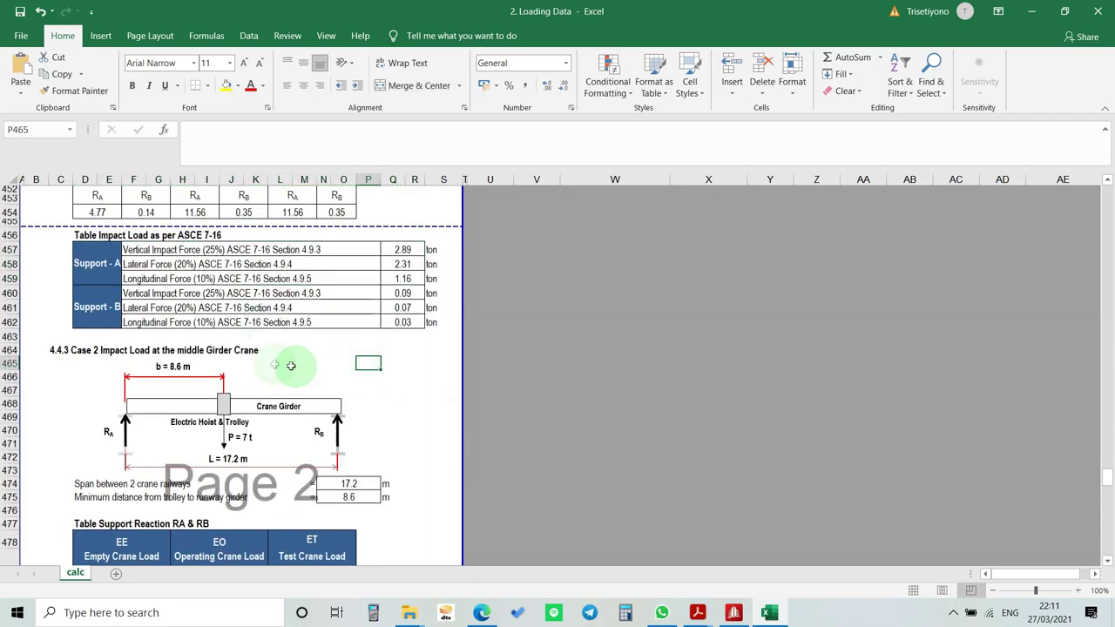
scroll(143, 364, "down", 2)
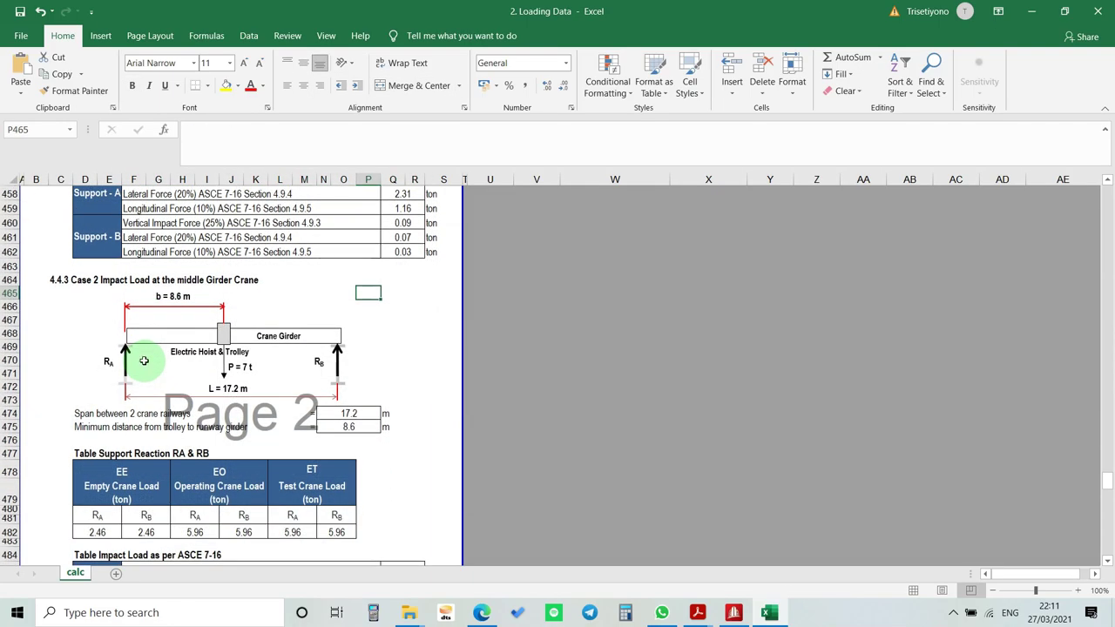
scroll(144, 361, "down", 2)
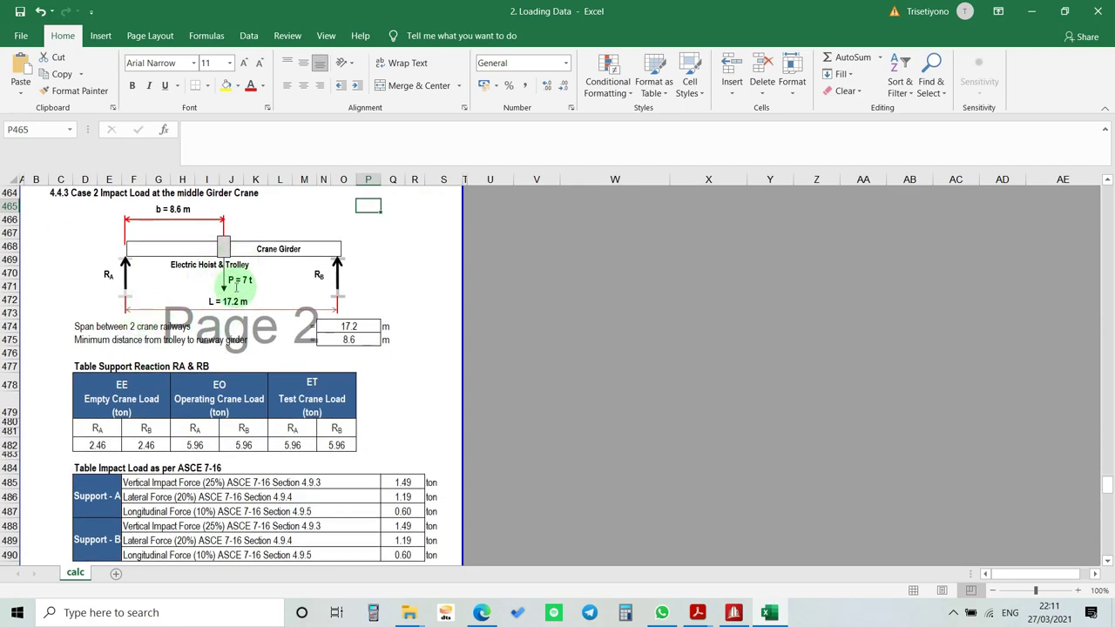
scroll(217, 375, "down", 1)
- Review the Case 2 support reactions and the impact load table for both supports, dismissing the Bentley connection window
left_click_drag(94, 403, 344, 407)
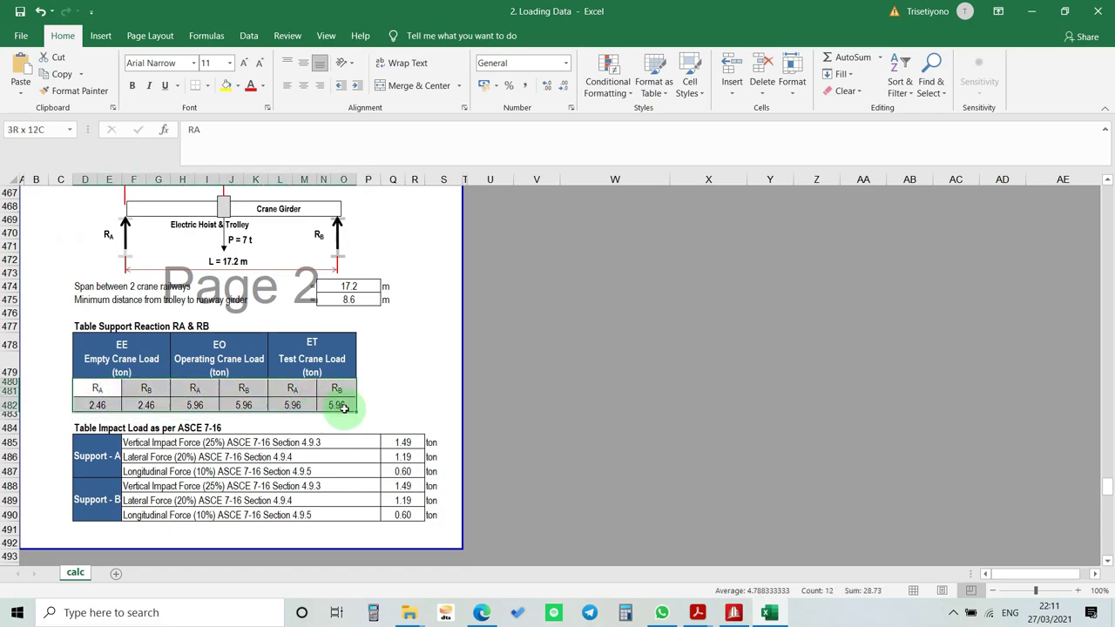
left_click(112, 405)
left_click_drag(100, 405, 340, 405)
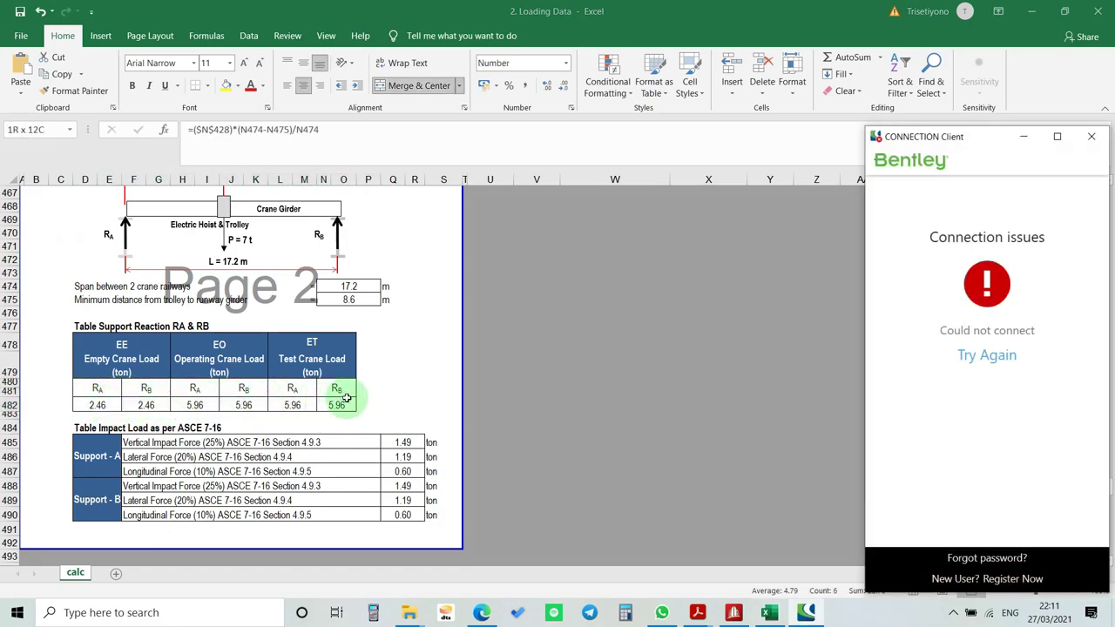
left_click(1093, 138)
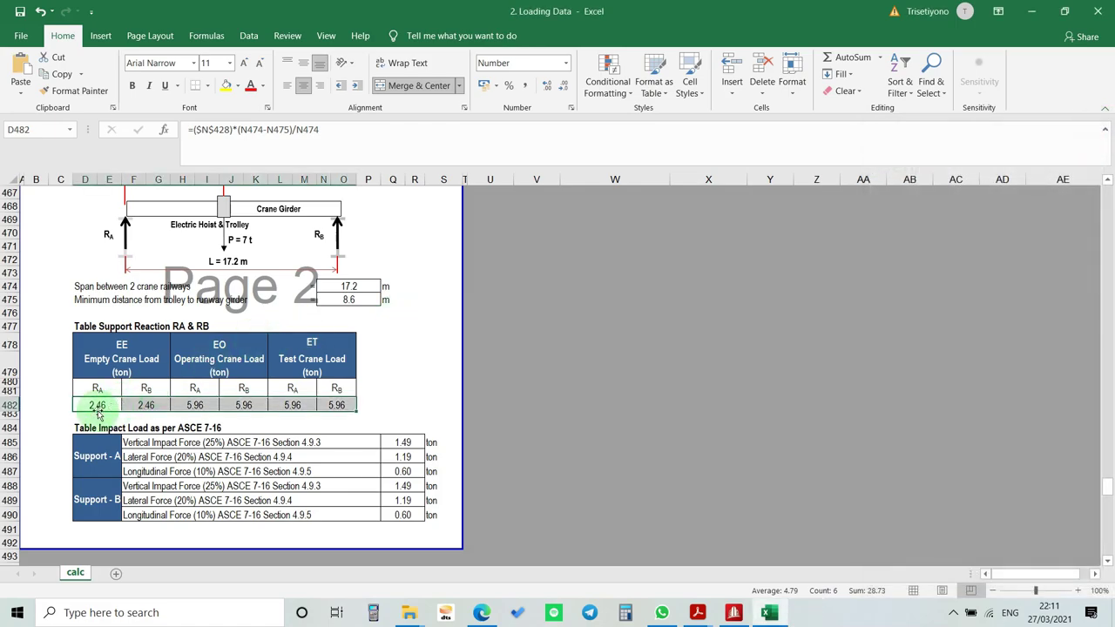
left_click_drag(97, 405, 337, 405)
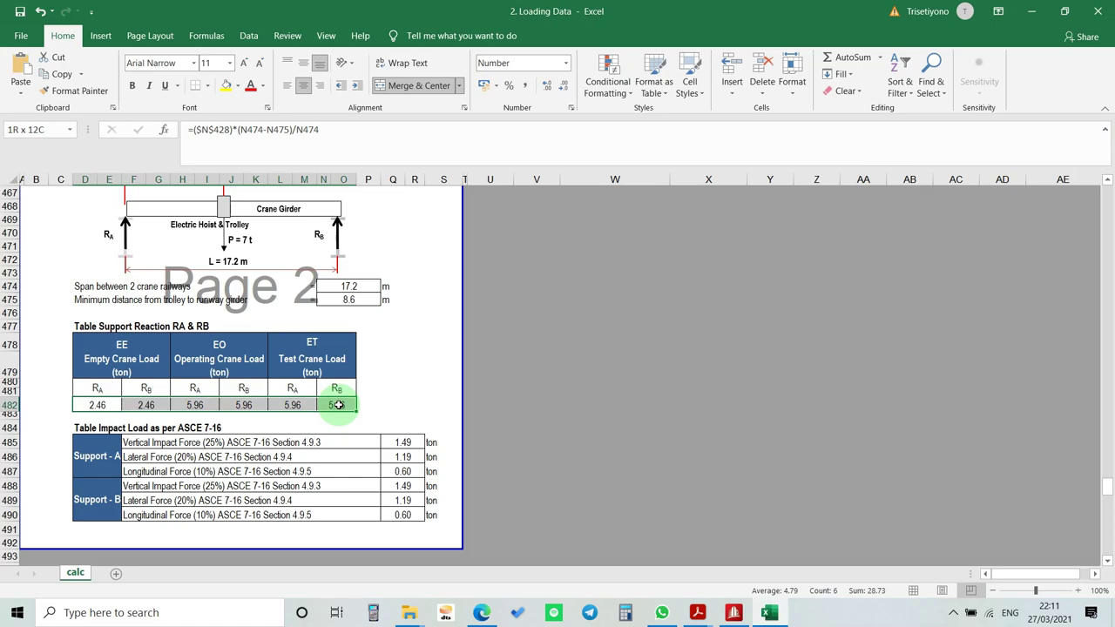
left_click_drag(155, 446, 296, 512)
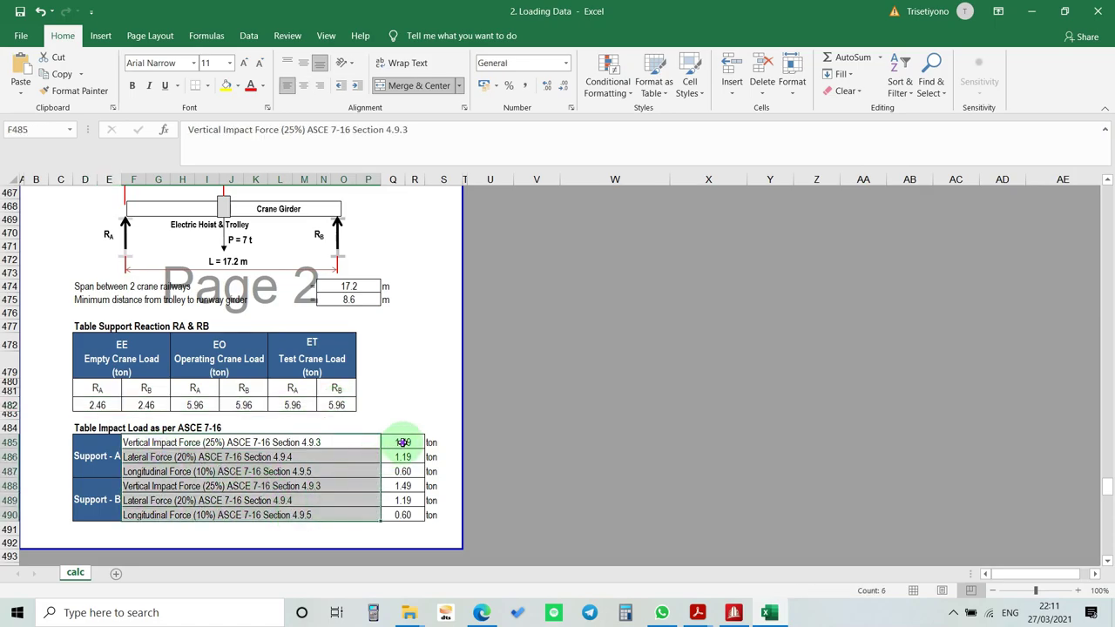
left_click_drag(402, 443, 411, 503)
- Look back over the Case 1 impact load section and return to the vendor crane parameter data in section 4.4.1
scroll(338, 426, "up", 10)
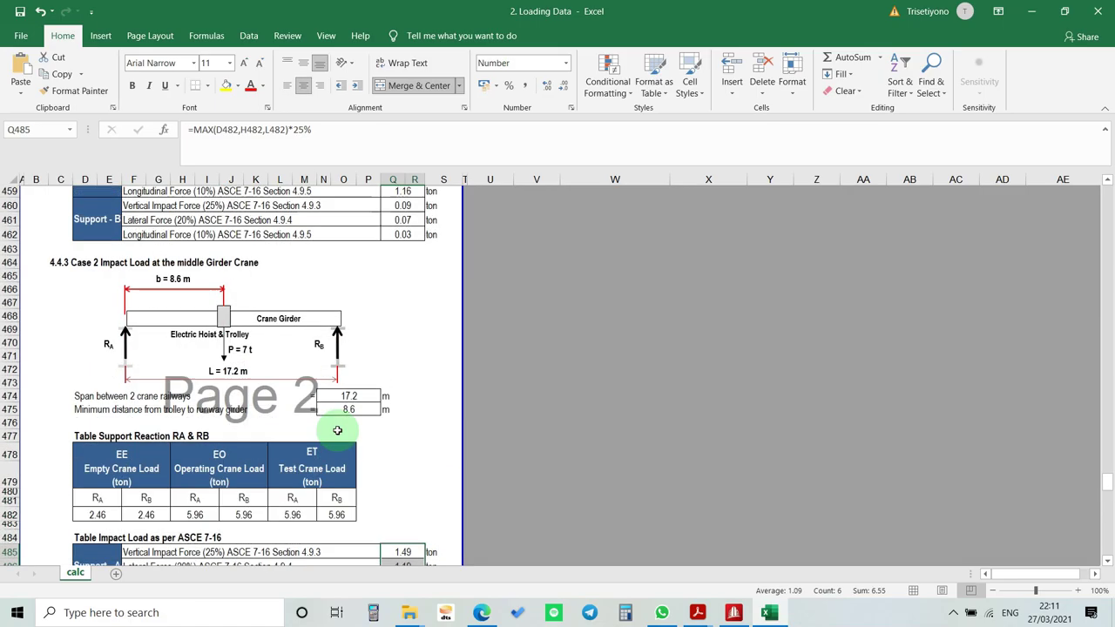
scroll(338, 426, "up", 2)
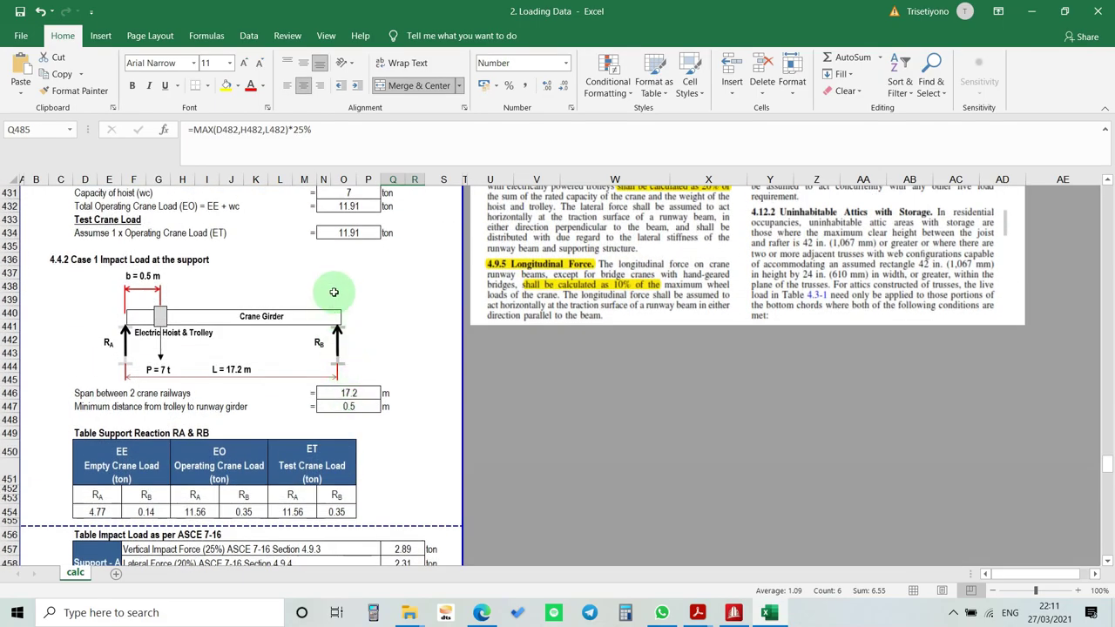
left_click(393, 312)
scroll(403, 316, "up", 4)
scroll(404, 319, "up", 3)
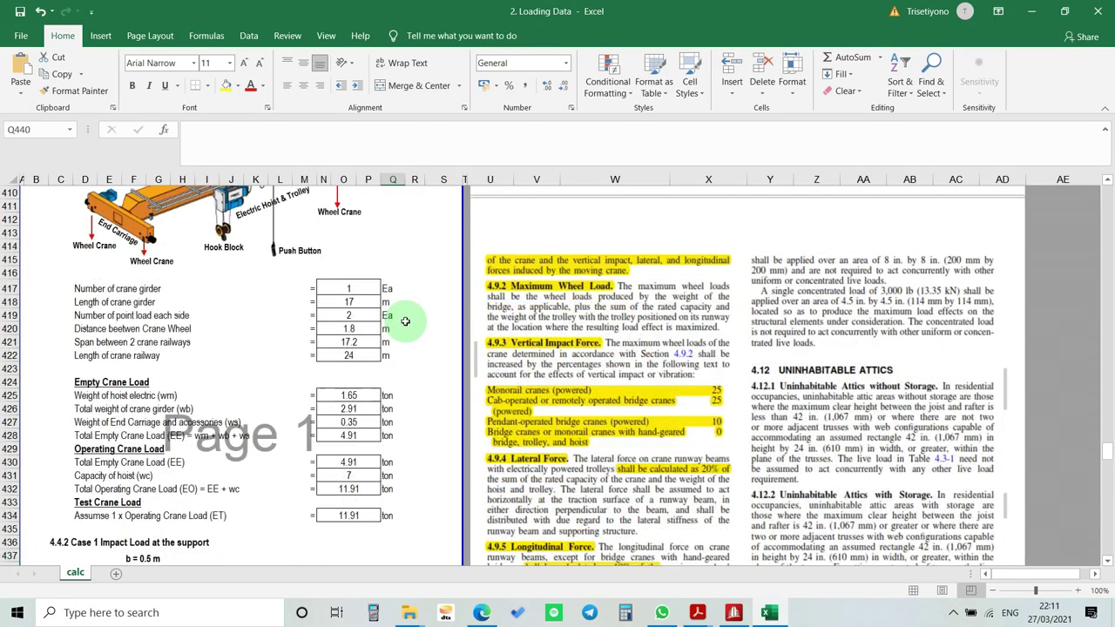
scroll(405, 332, "up", 3)
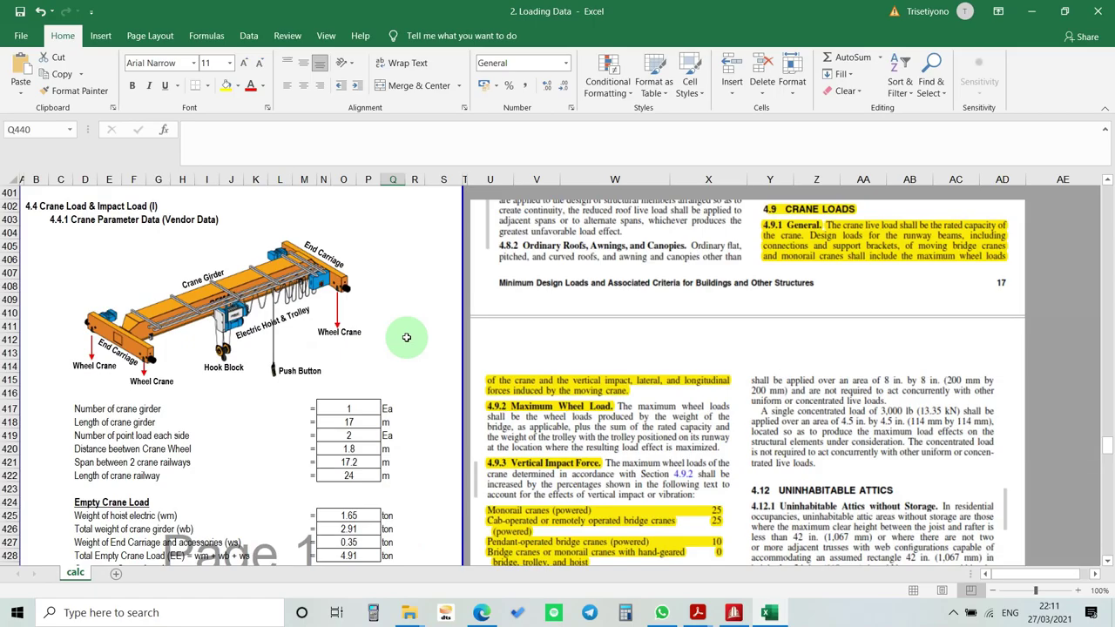
scroll(406, 337, "down", 2)
scroll(406, 342, "up", 2)
left_click(408, 352)
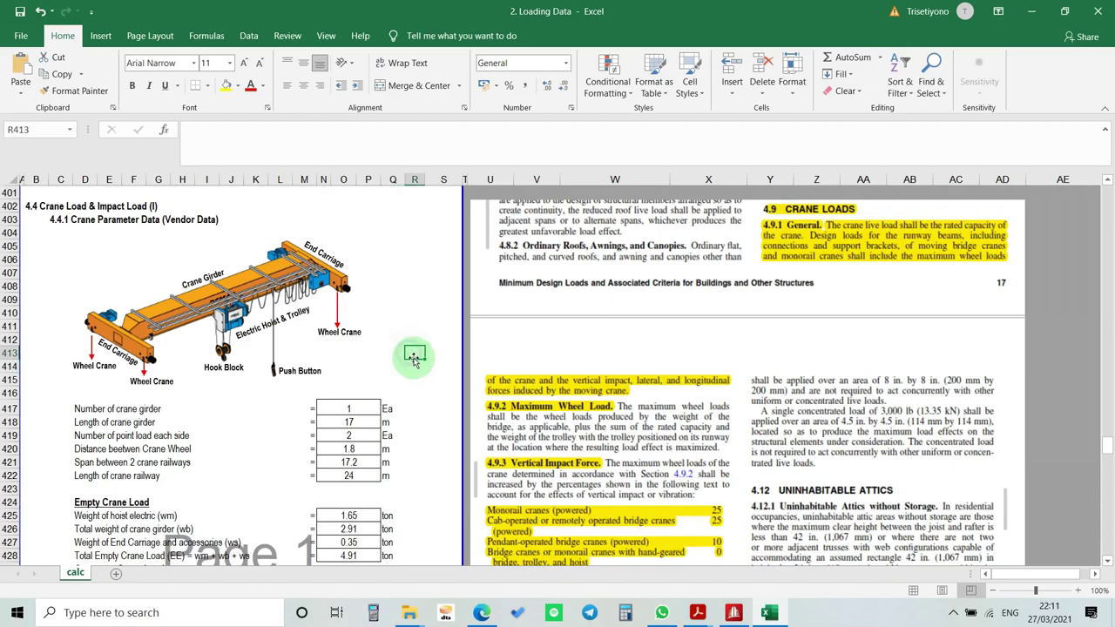
- Switch to STAAD.Pro, inspect the building model from another angle and look through load cases EE, EO, ET and PE
left_click(734, 614)
middle_click_drag(672, 515, 659, 441)
middle_click_drag(416, 283, 617, 343)
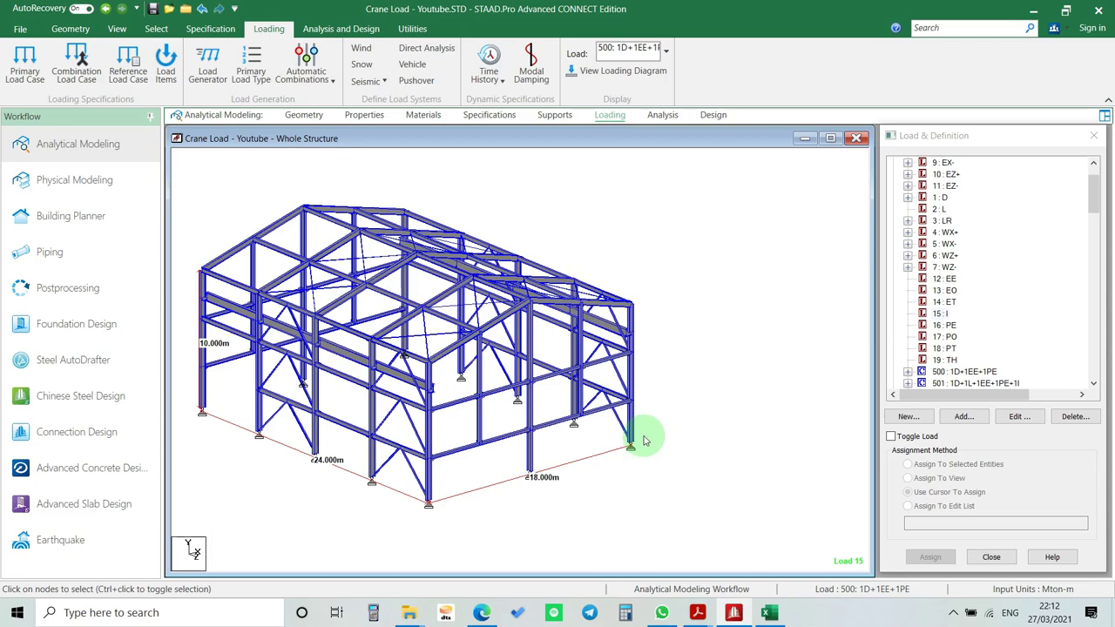
middle_click_drag(455, 360, 522, 354)
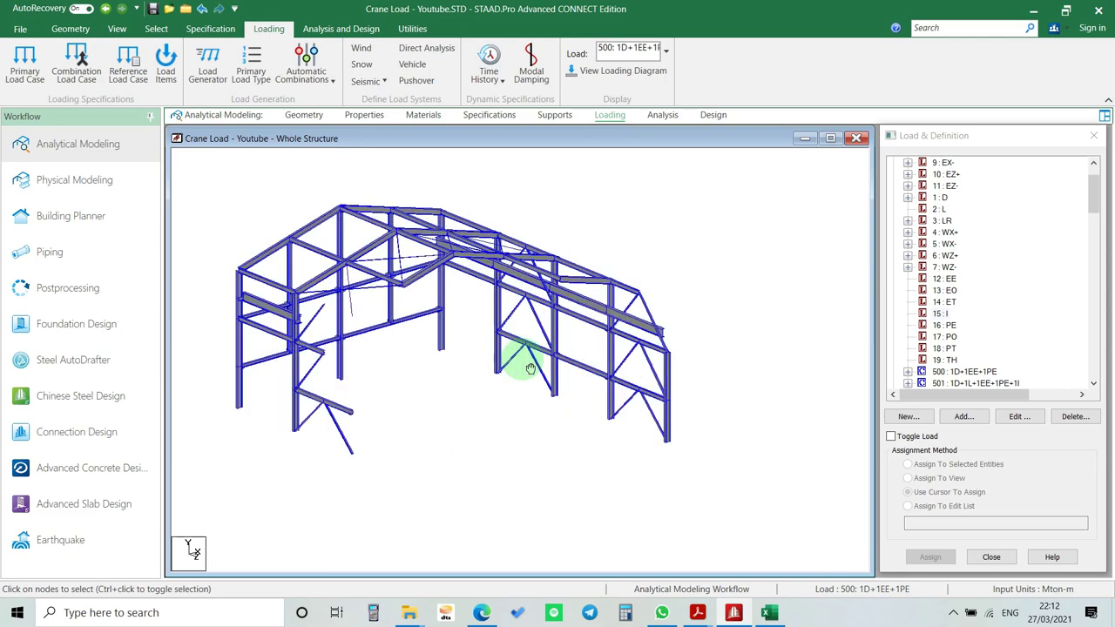
left_click(946, 280)
left_click(945, 290)
left_click(945, 302)
left_click(944, 325)
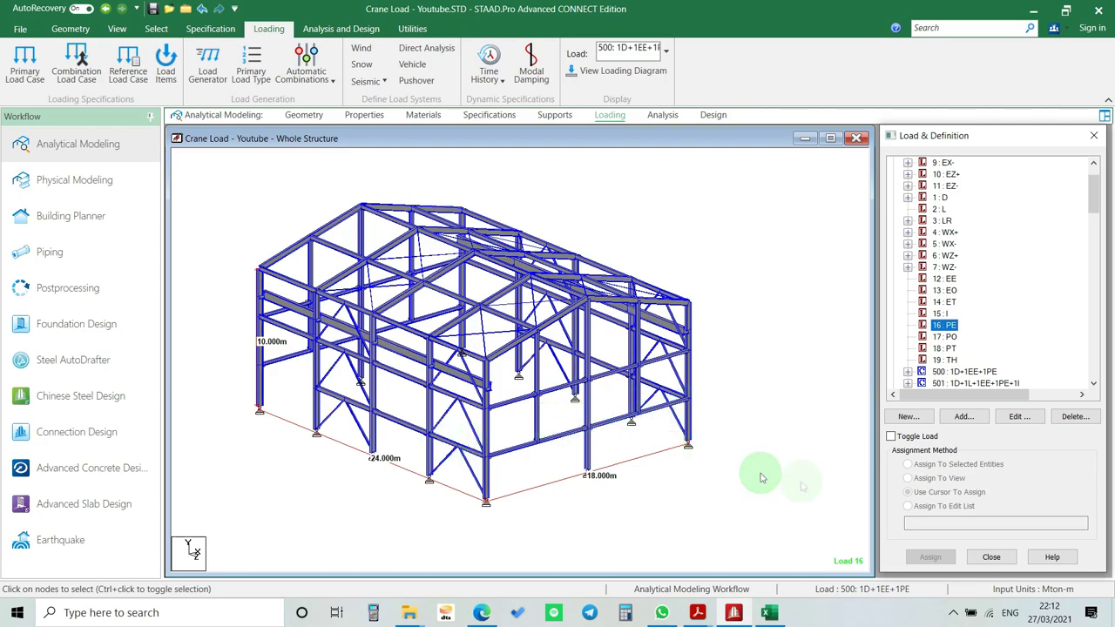
- Switch to Excel and review the crane parameter values from the number of crane girders down to the operating crane load
left_click(768, 613)
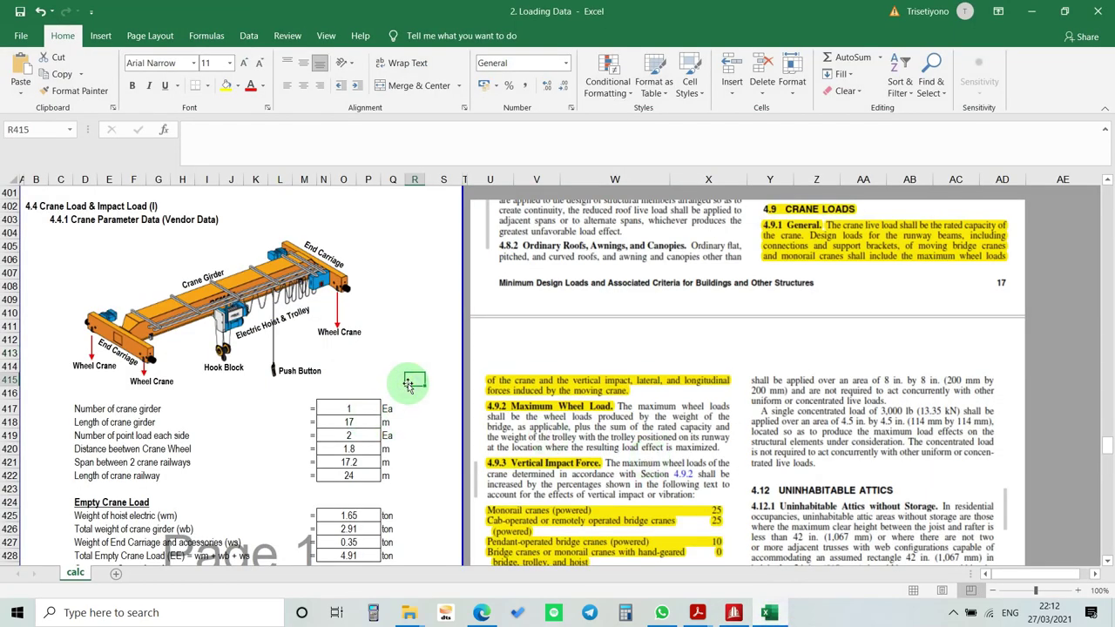
scroll(408, 384, "down", 1)
left_click_drag(348, 368, 348, 537)
left_click(407, 422)
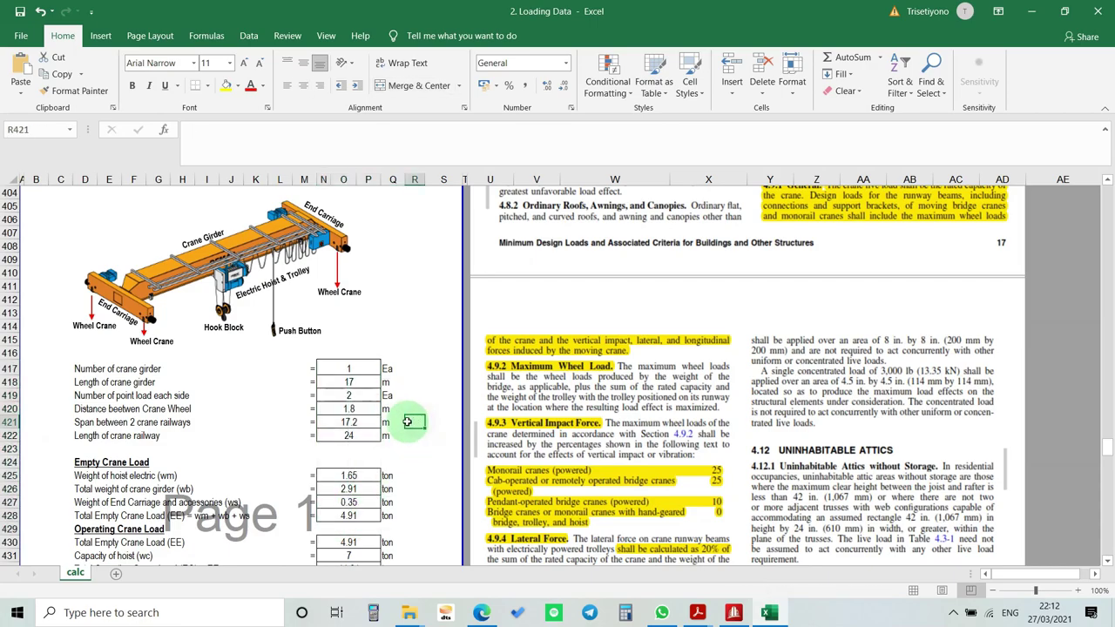
scroll(406, 422, "up", 1)
left_click(397, 352)
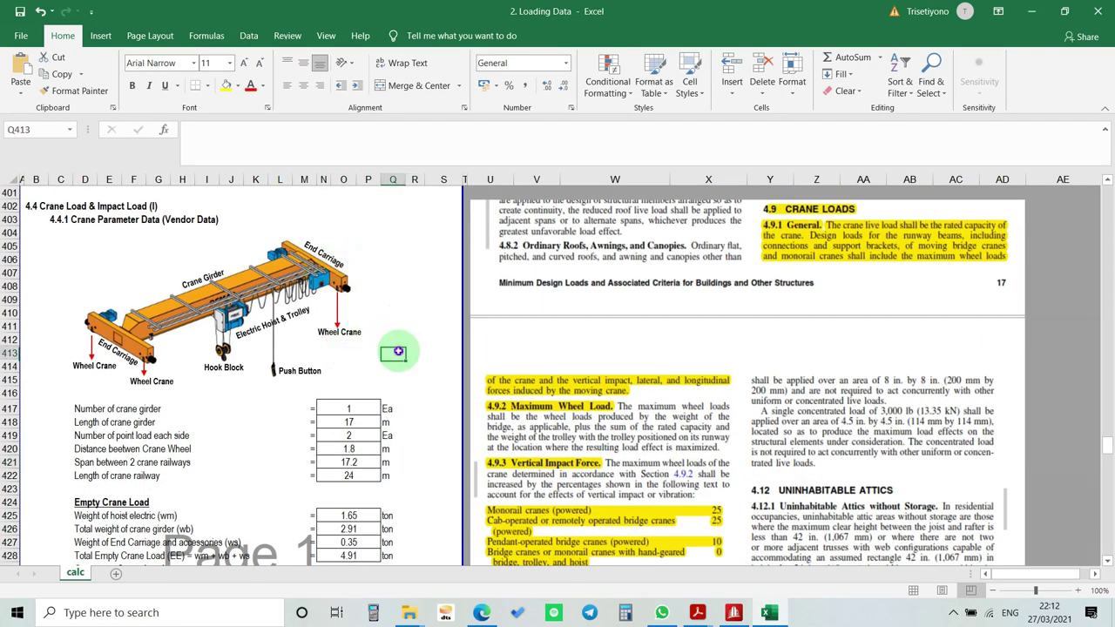
- Switch to STAAD.Pro and reopen the loading definitions for the crane building model
left_click(734, 613)
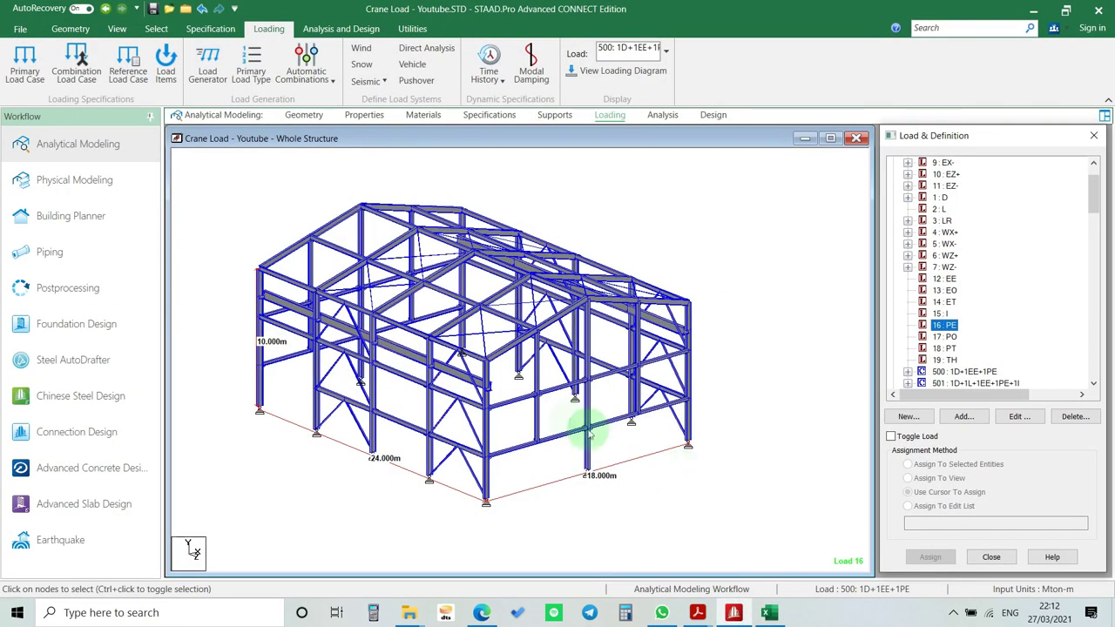
scroll(557, 383, "up", 1)
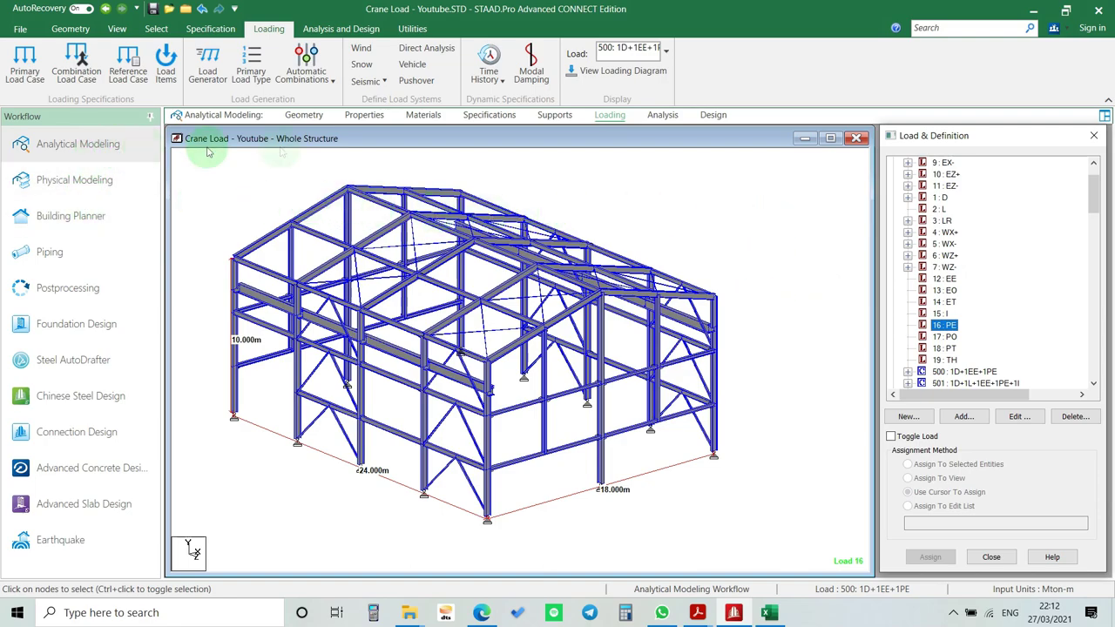
left_click(307, 114)
left_click(609, 116)
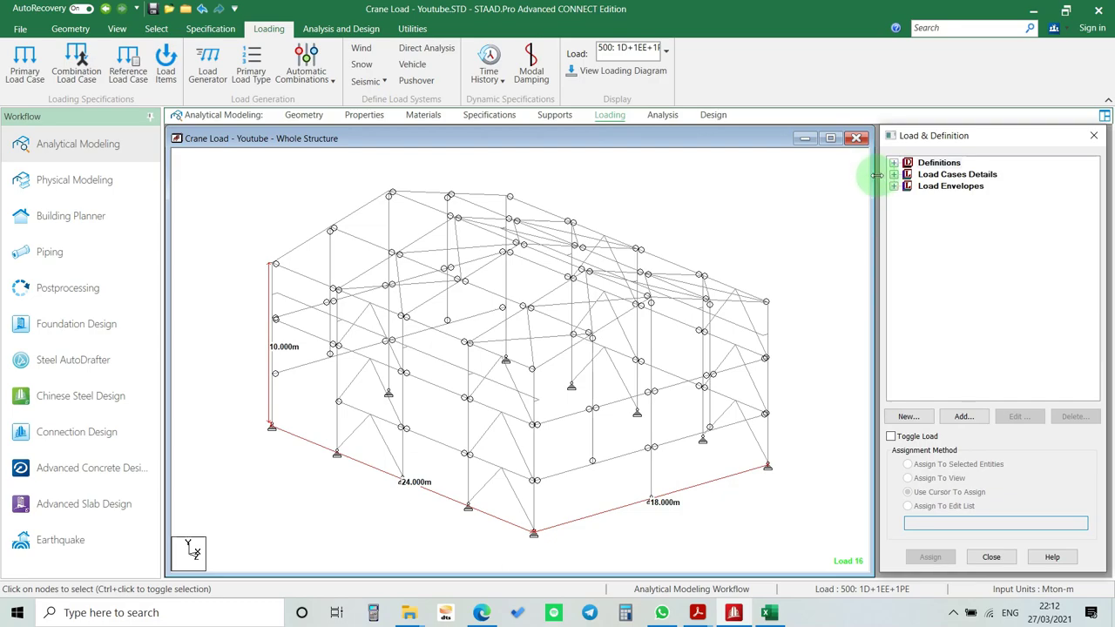
mouse_move(876, 175)
left_mouse_down()
mouse_move(866, 174)
mouse_move(876, 199)
mouse_move(879, 181)
left_mouse_up()
- Expand the load definitions and load case details, and start a new vehicle definition
left_click(894, 163)
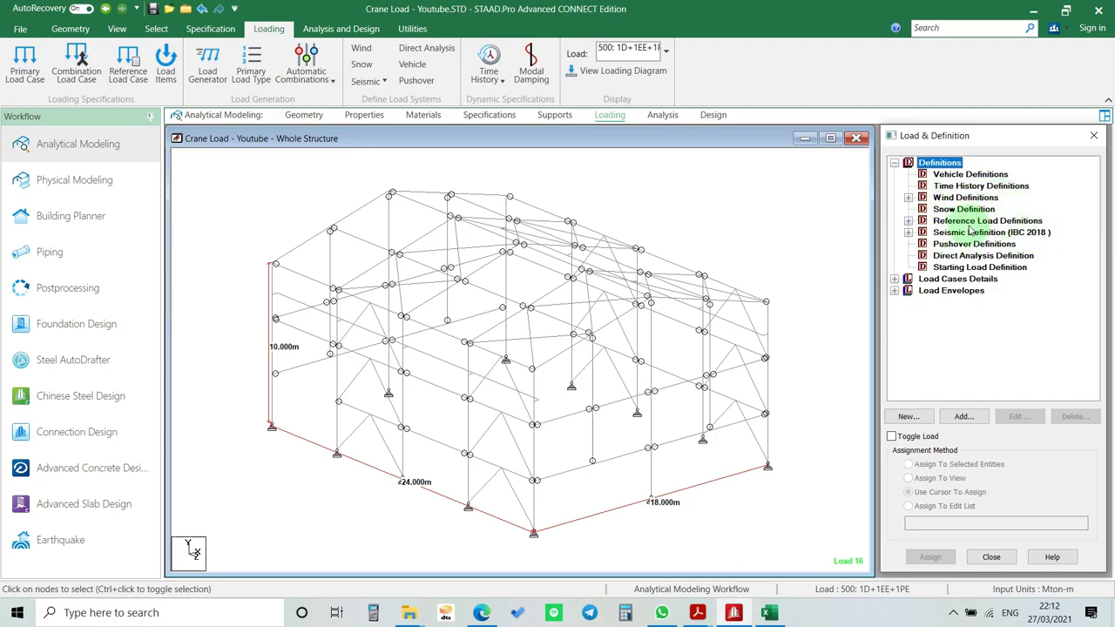
left_click(895, 279)
scroll(931, 196, "up", 3)
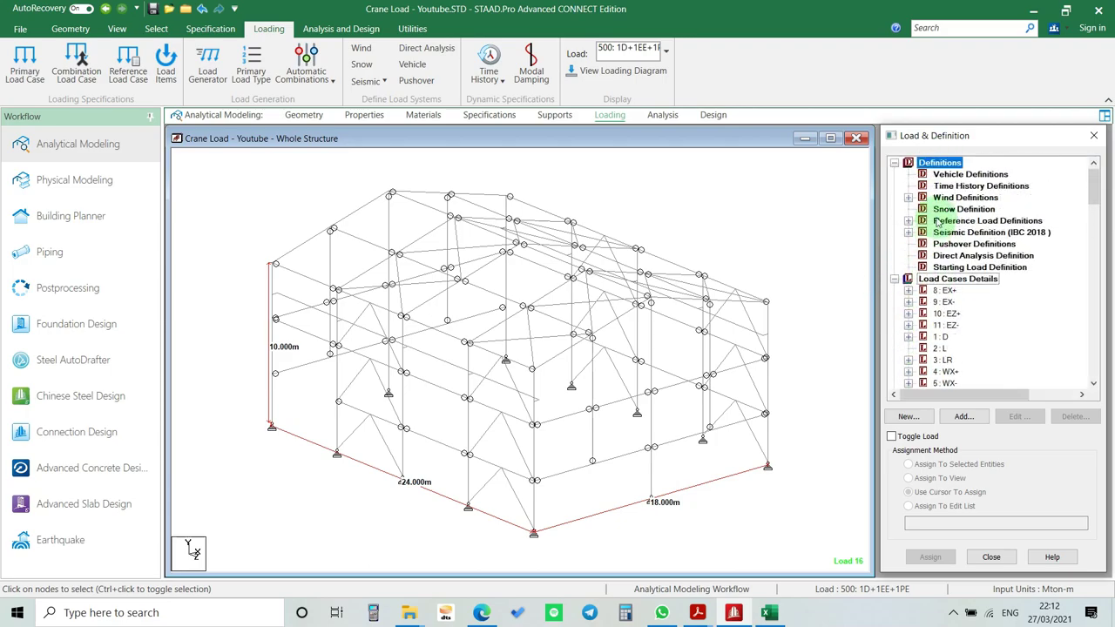
left_click(953, 176)
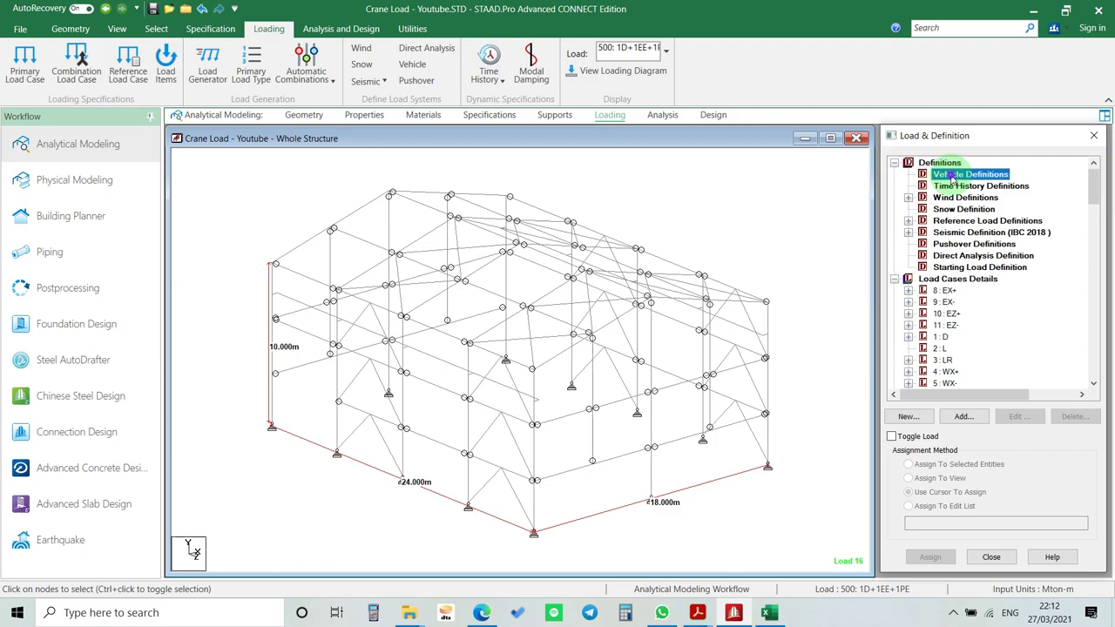
left_click(974, 419)
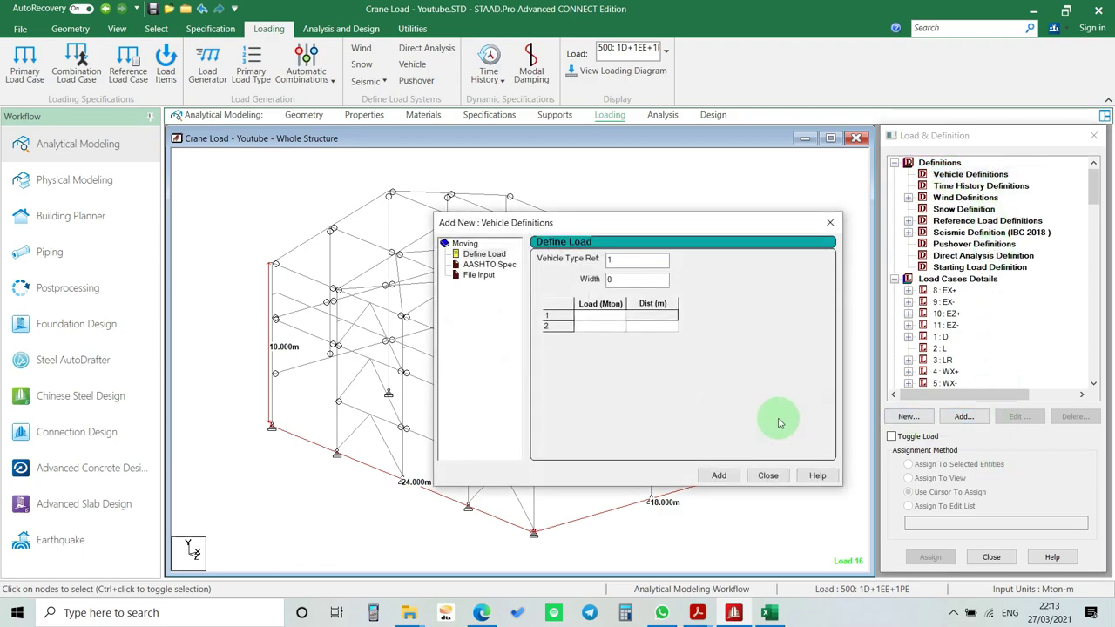
- Switch to Excel and look up the empty crane load reaction RA in the Case 1 support reaction table
left_click(769, 612)
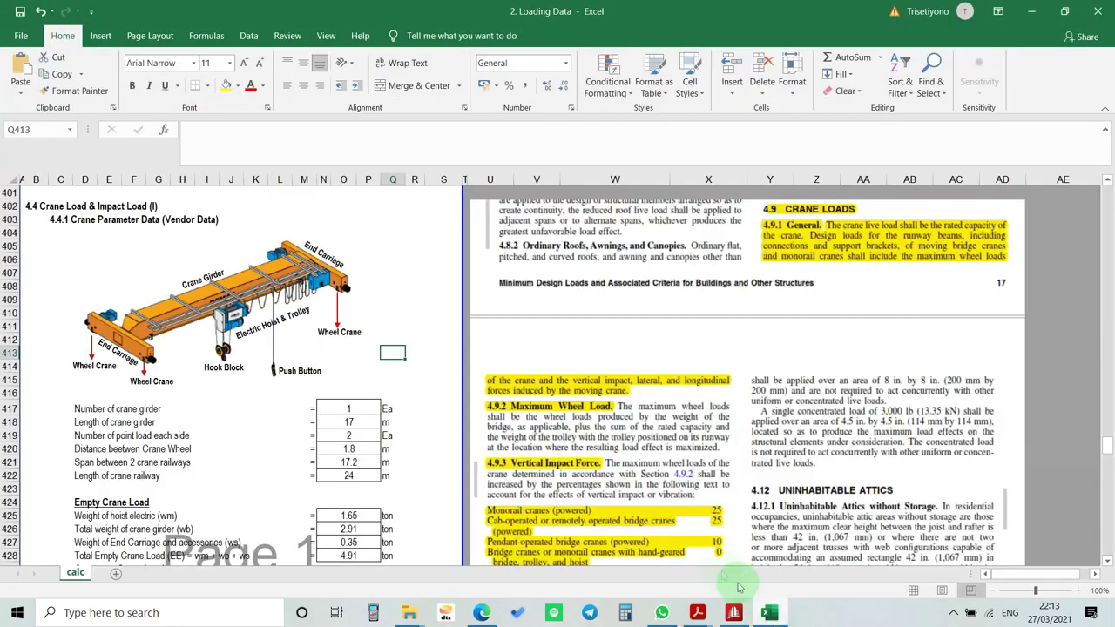
scroll(373, 392, "down", 11)
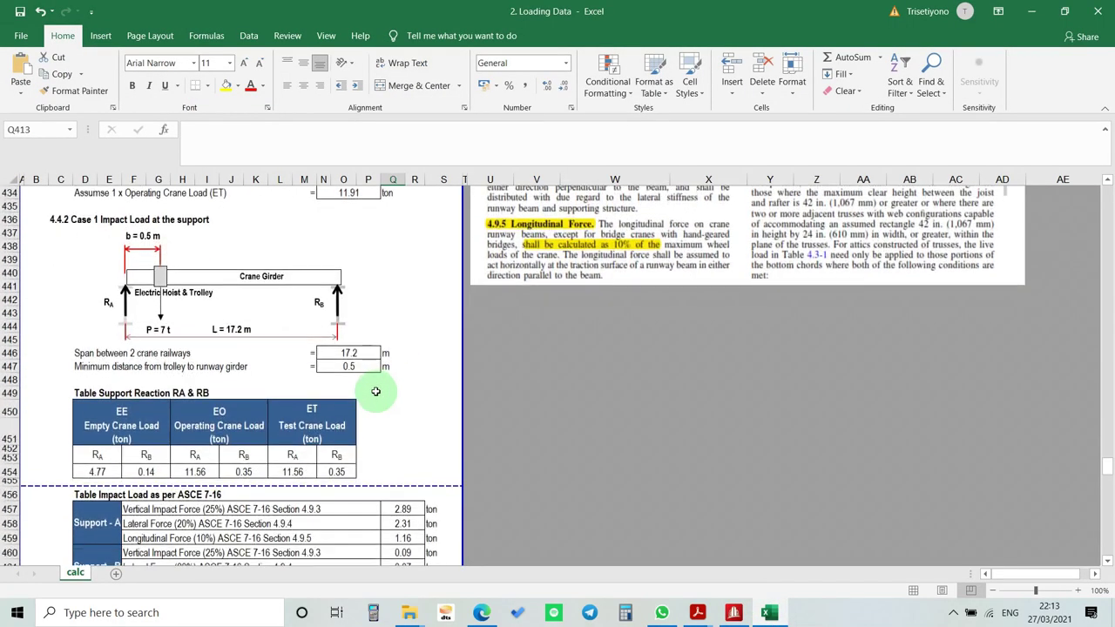
scroll(100, 401, "down", 1)
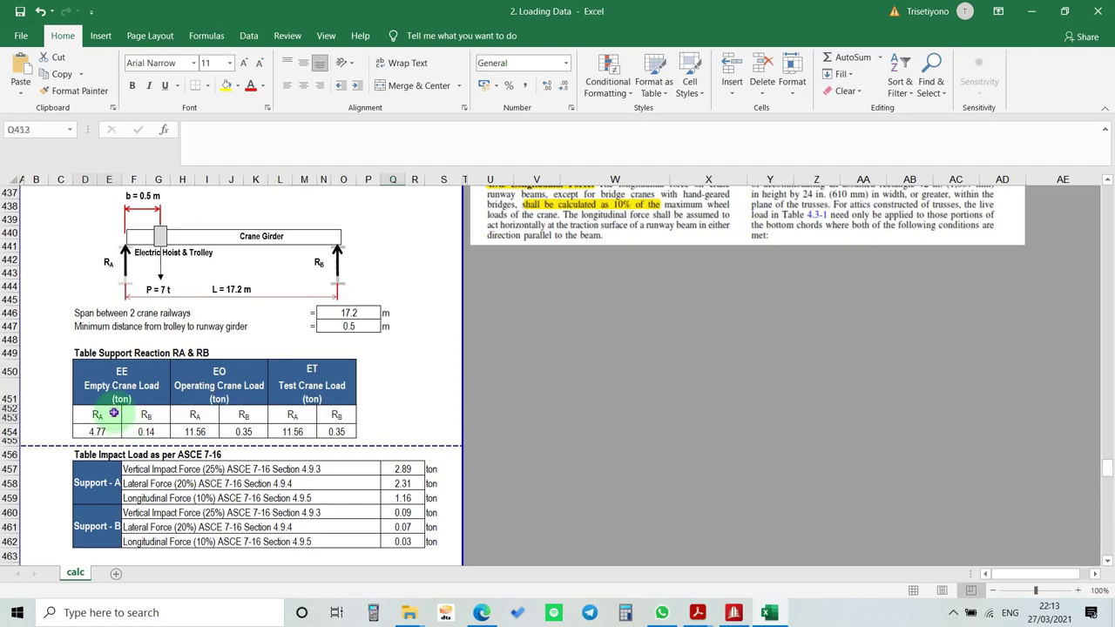
left_click(103, 431)
left_click(439, 388)
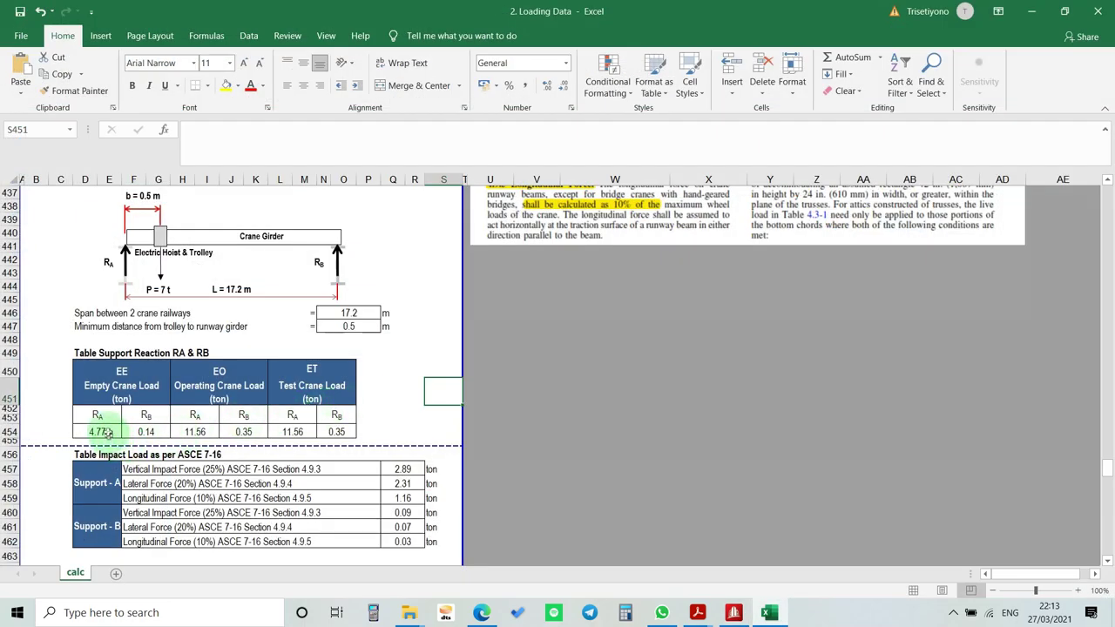
left_click(106, 432)
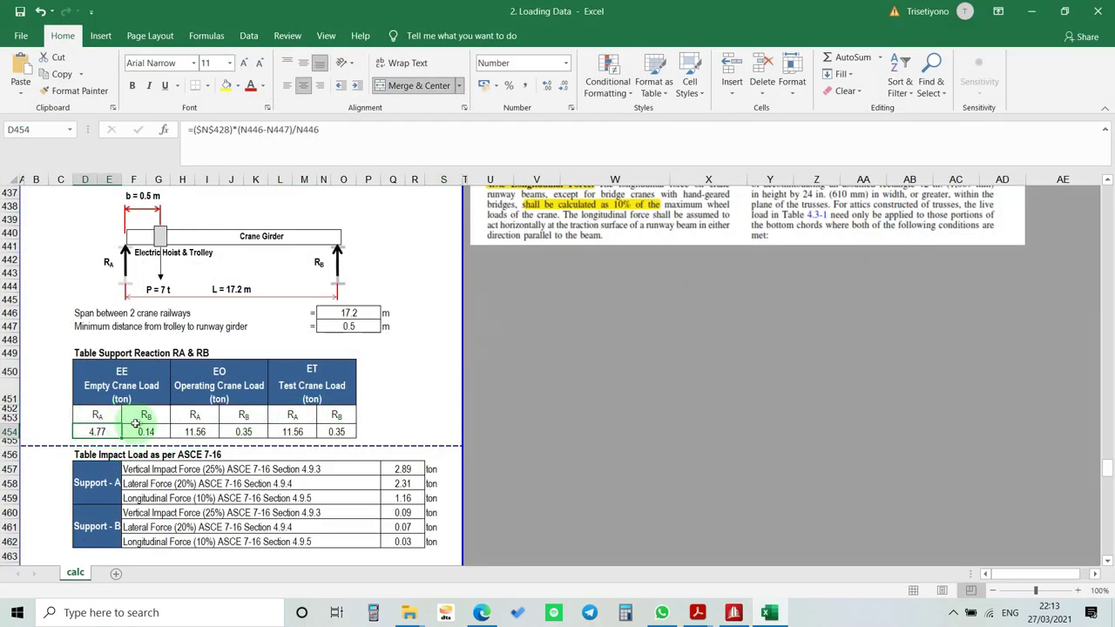
- Switch to STAAD.Pro and set both wheel loads of vehicle type 1 to 4.77 Mton
key("alt+Tab")
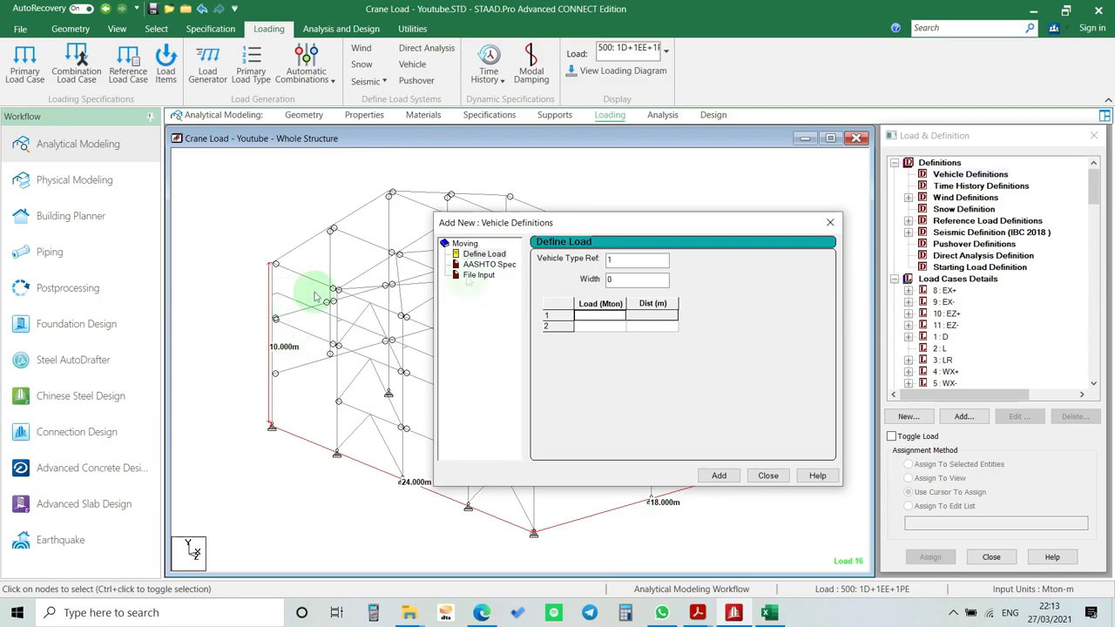
left_click_drag(535, 222, 872, 231)
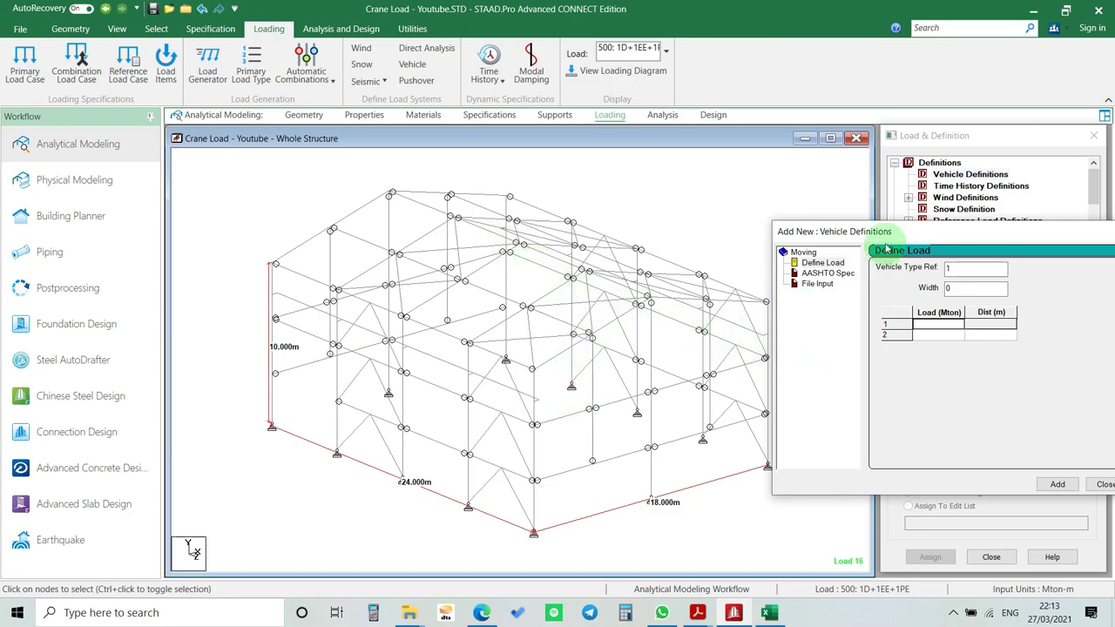
left_click_drag(884, 229, 466, 214)
key("alt+Tab")
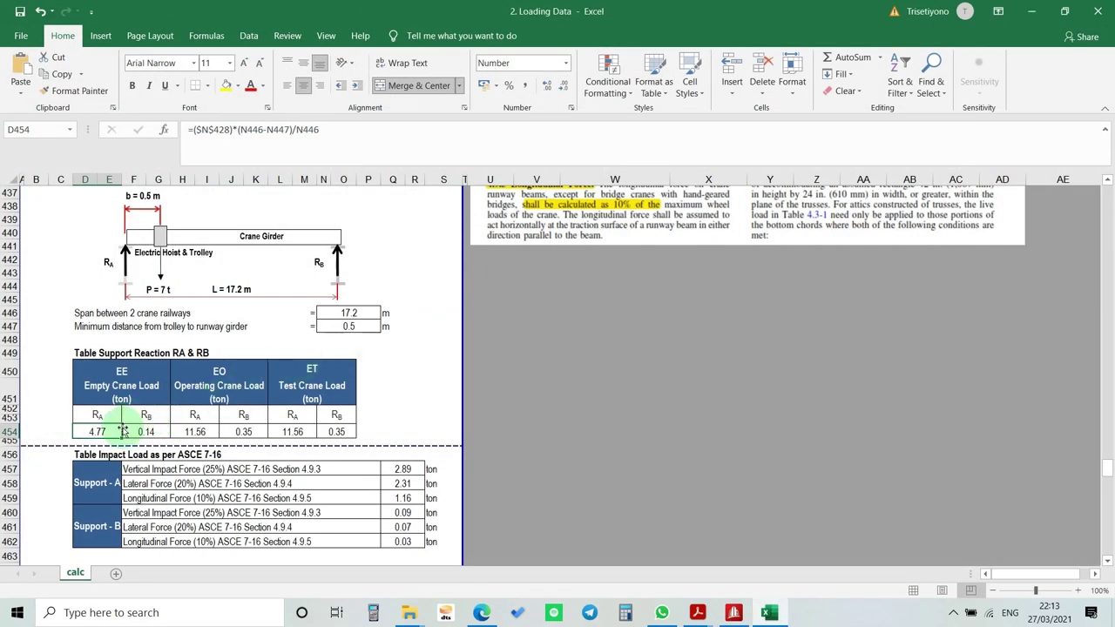
key("alt+Tab")
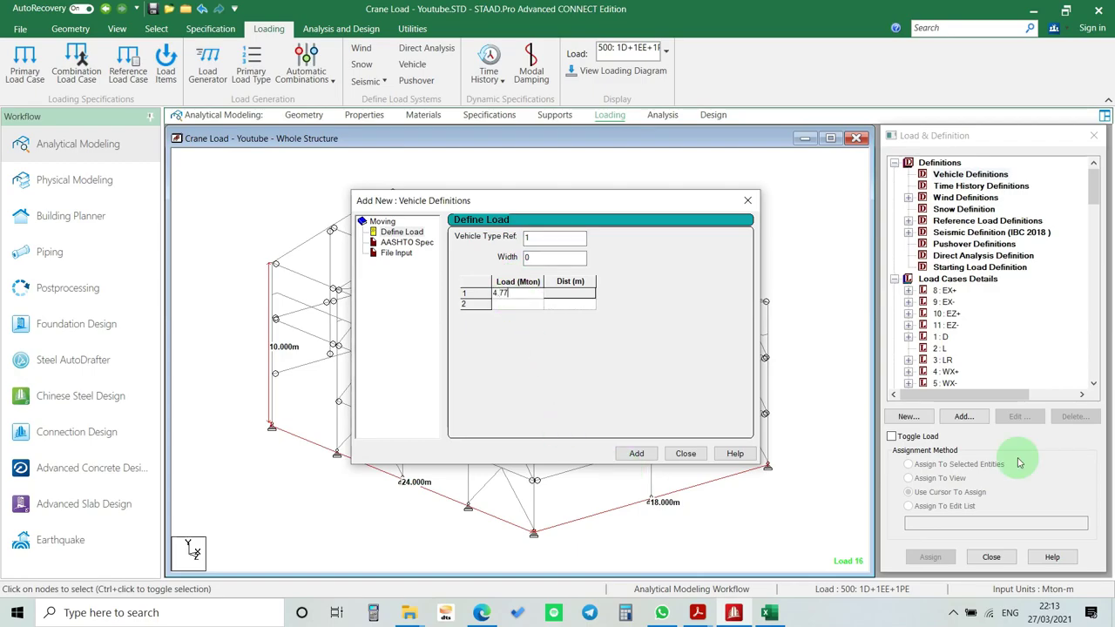
left_click(537, 304)
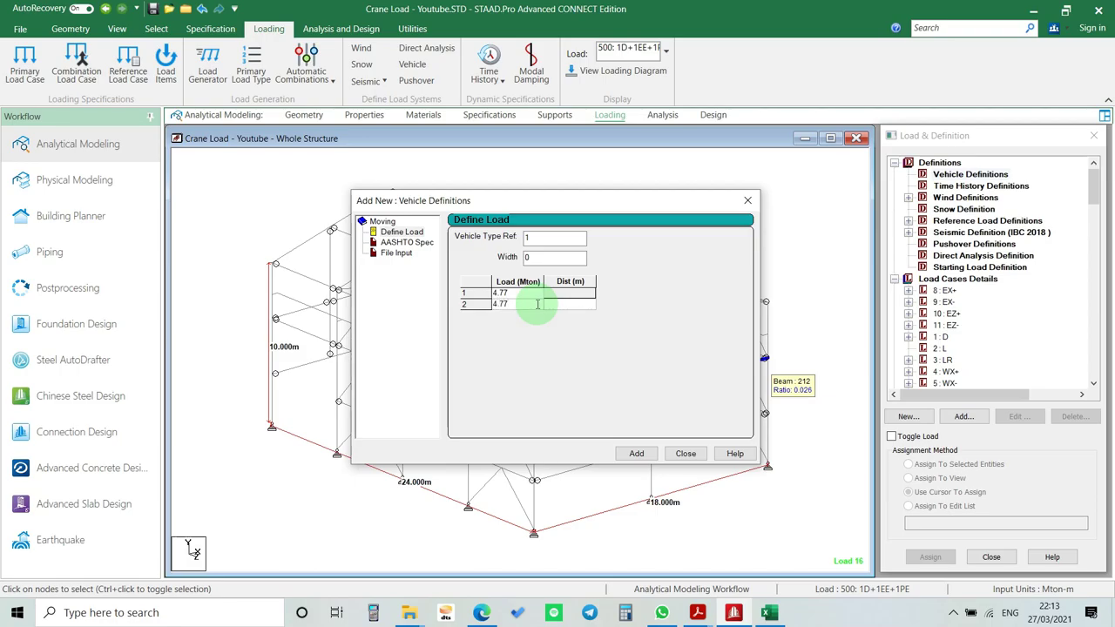
type("4.77")
- Switch to Excel and look up the distance between the crane wheels in the vendor parameter data
key("alt+Tab")
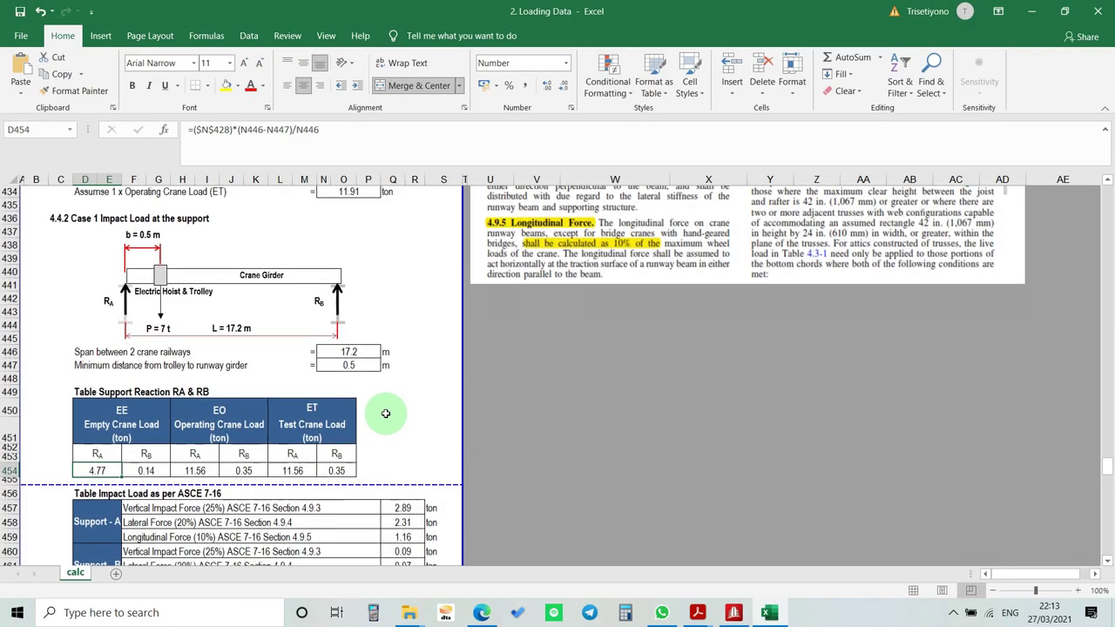
scroll(385, 413, "up", 3)
scroll(385, 413, "down", 3)
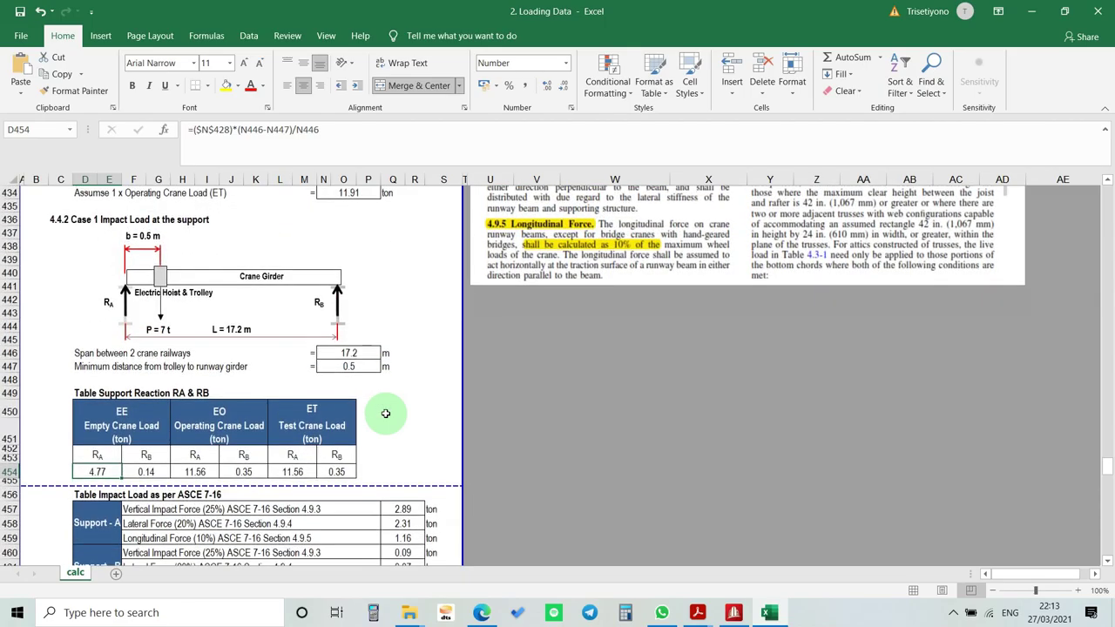
scroll(385, 413, "down", 1)
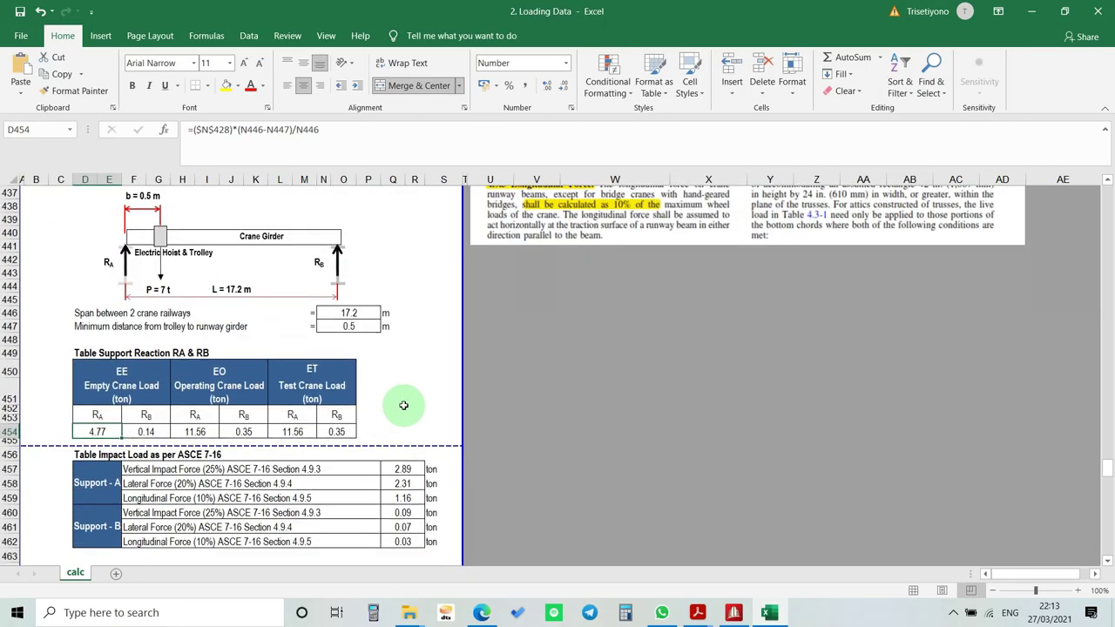
scroll(404, 405, "up", 2)
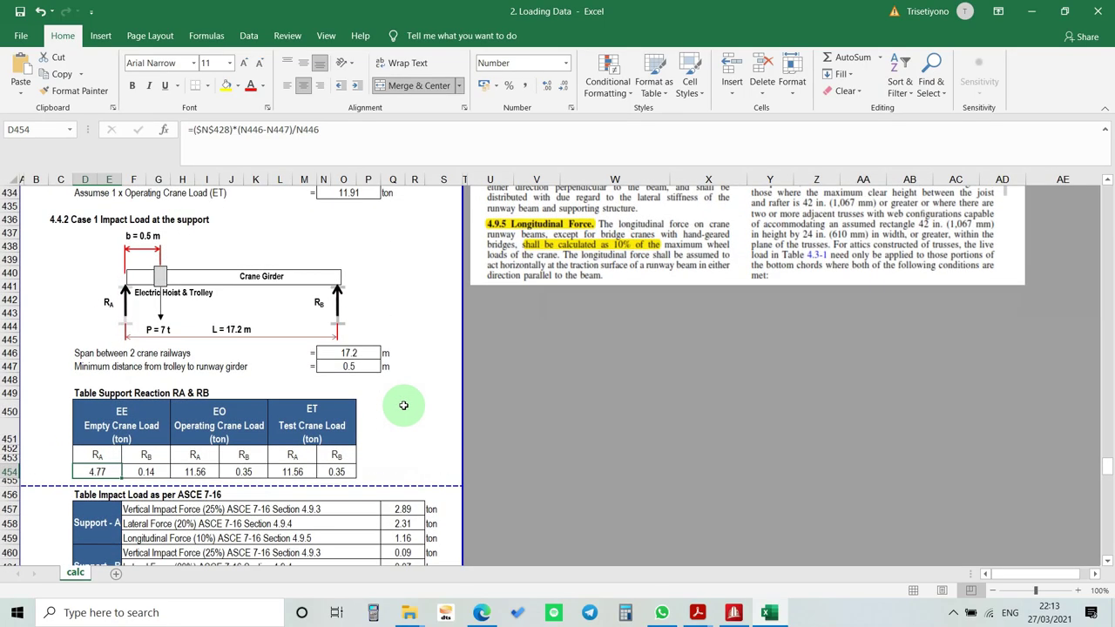
scroll(403, 405, "down", 2)
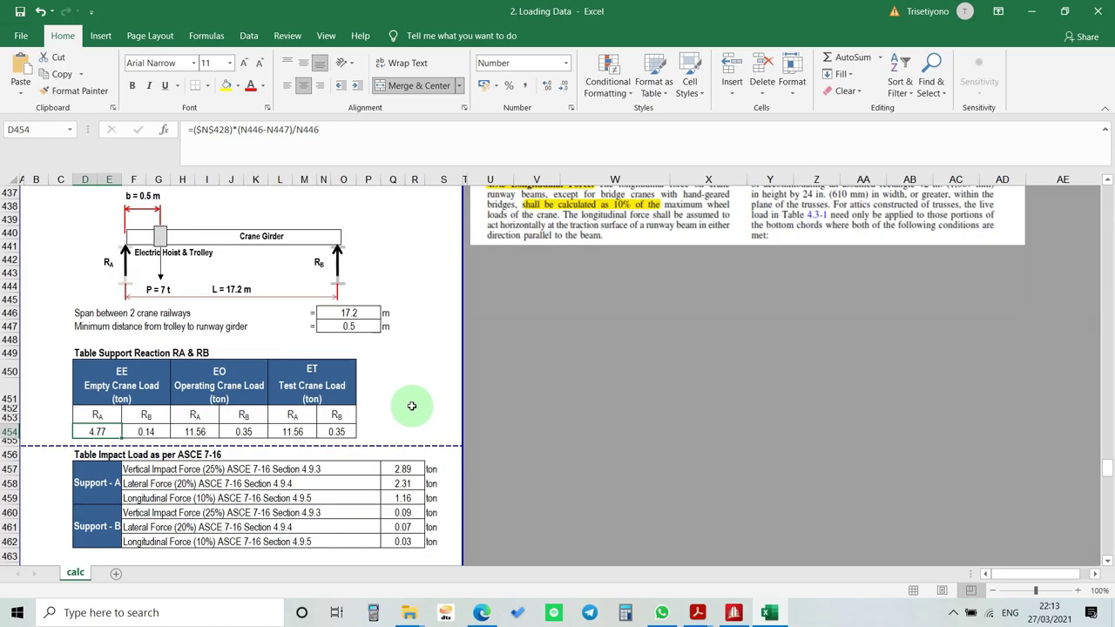
key("alt+Tab")
key("alt+Tab")
scroll(369, 435, "up", 8)
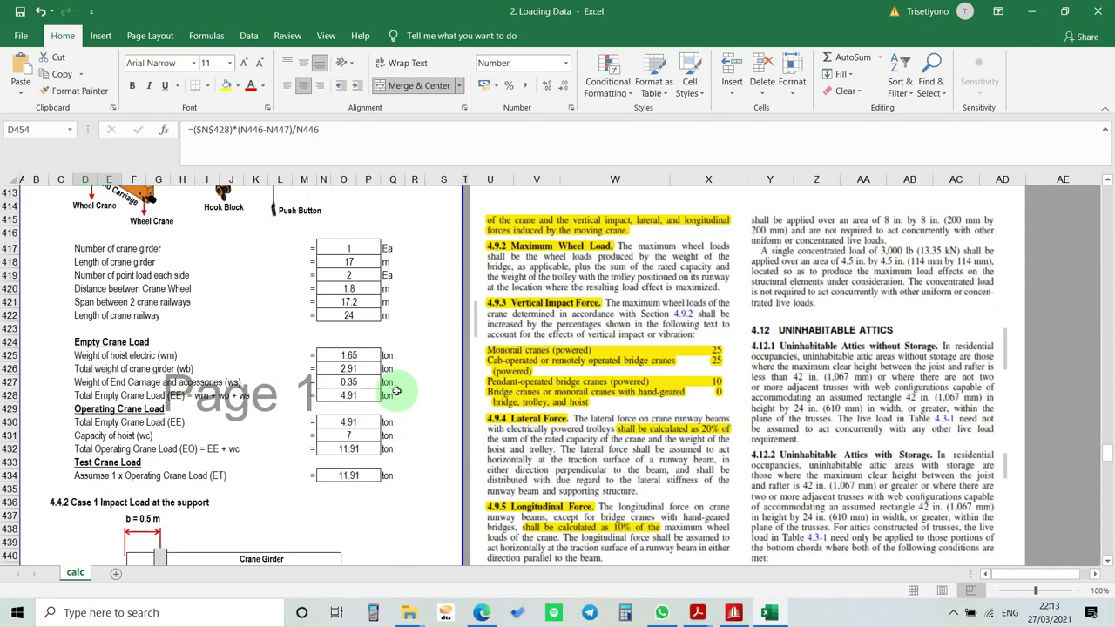
scroll(378, 357, "up", 1)
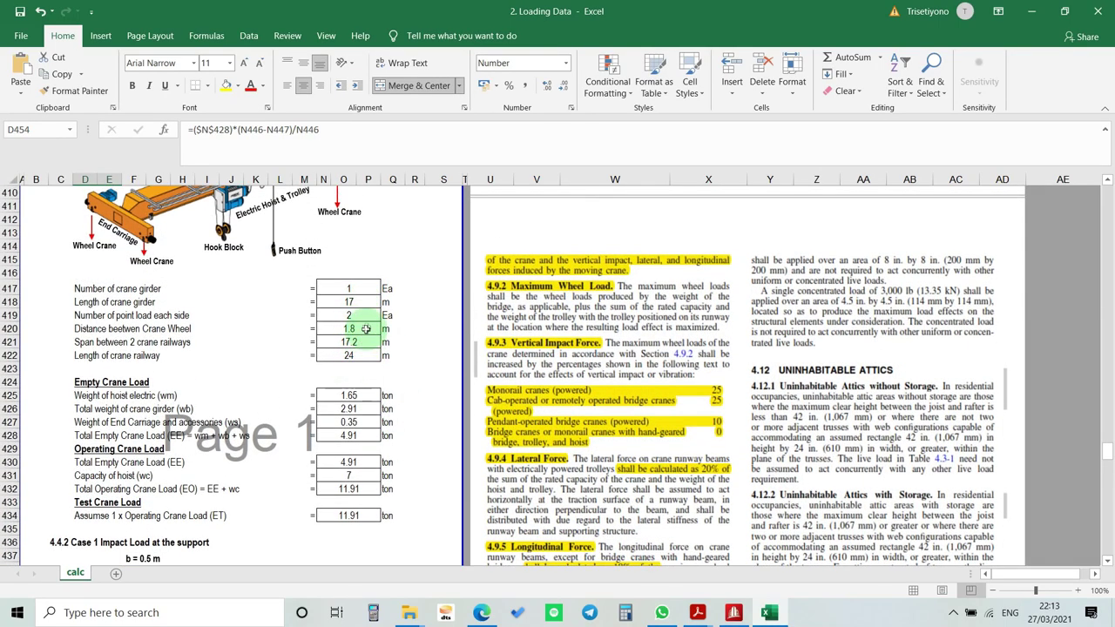
- Switch to STAAD.Pro and add vehicle type 1 with a 1.8 m wheel distance, agreeing to delete all result files
key("alt+Tab")
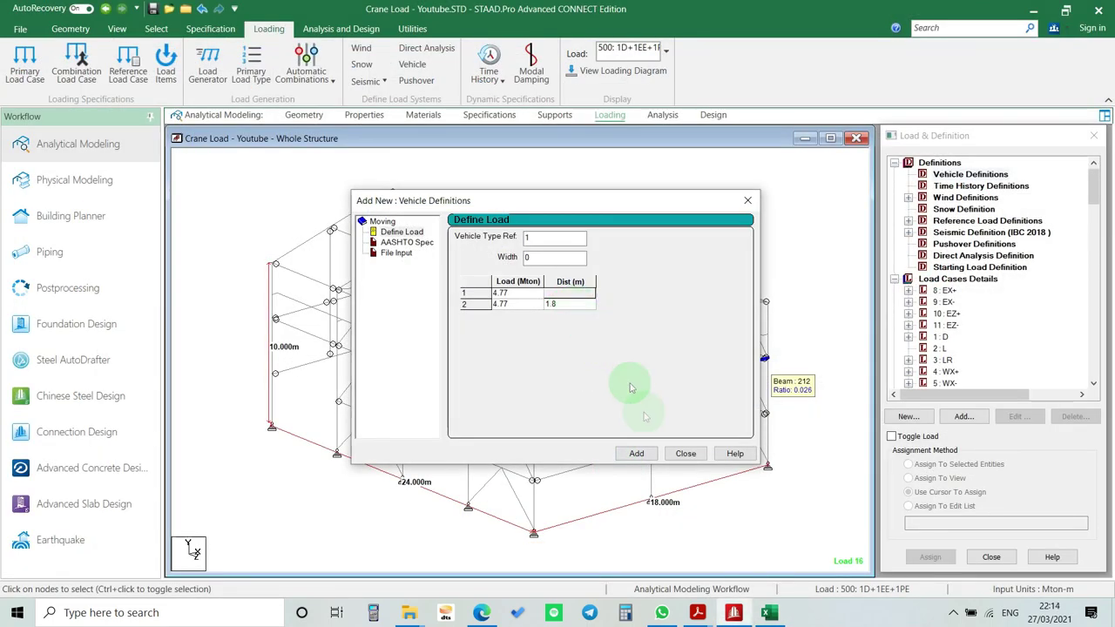
left_click(636, 453)
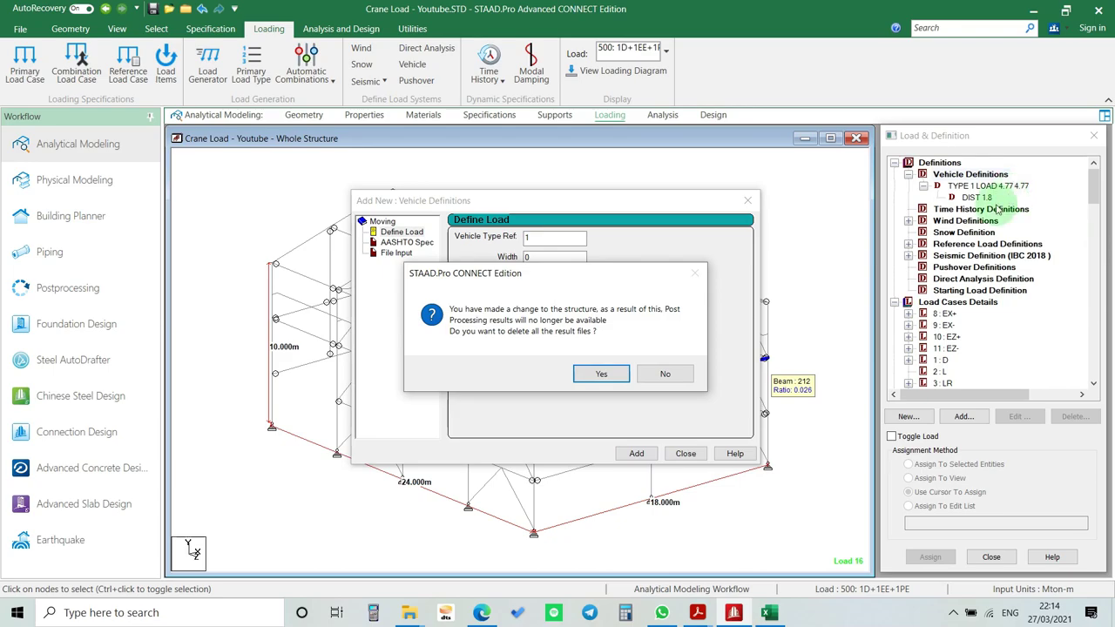
left_click(601, 373)
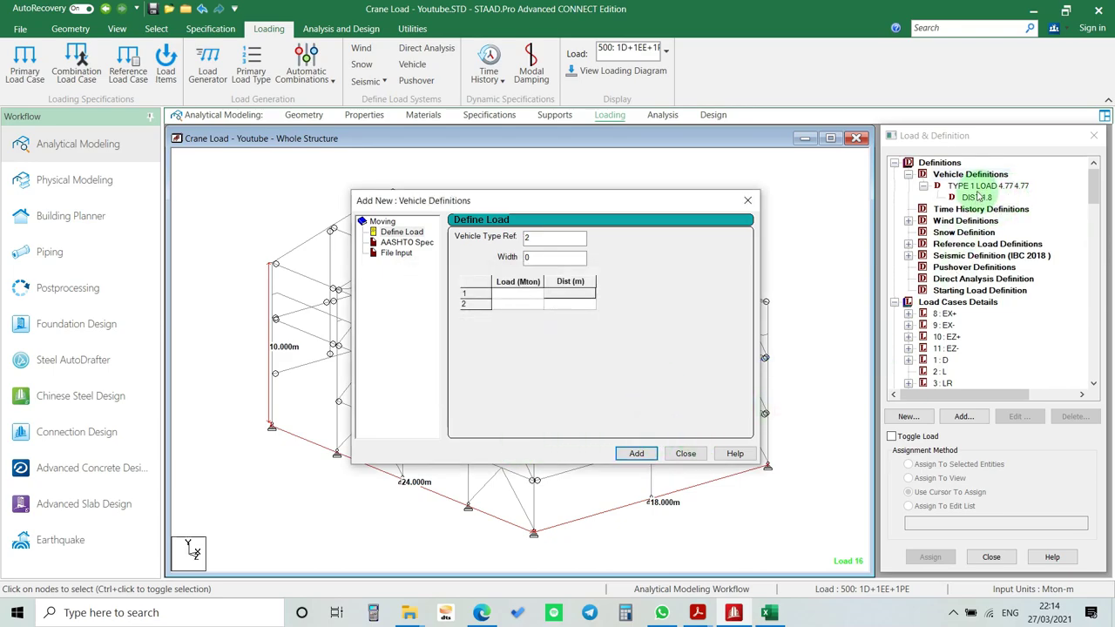
- Switch to Excel and look up the empty crane load reaction RB in the Case 1 support reaction table
key("alt+Tab")
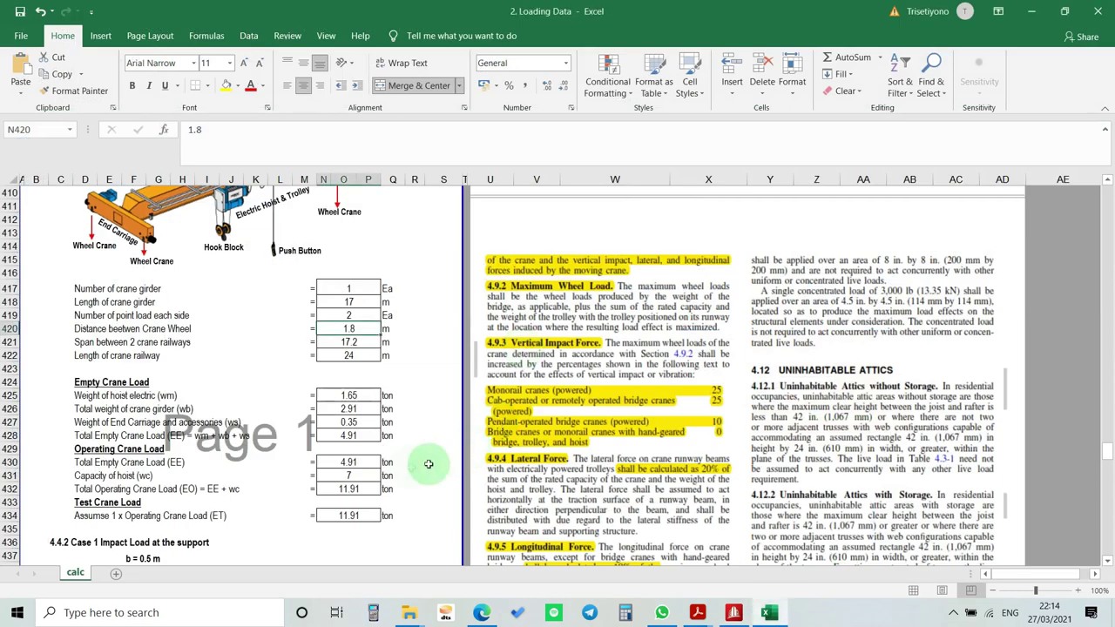
scroll(154, 459, "down", 4)
scroll(154, 460, "down", 1)
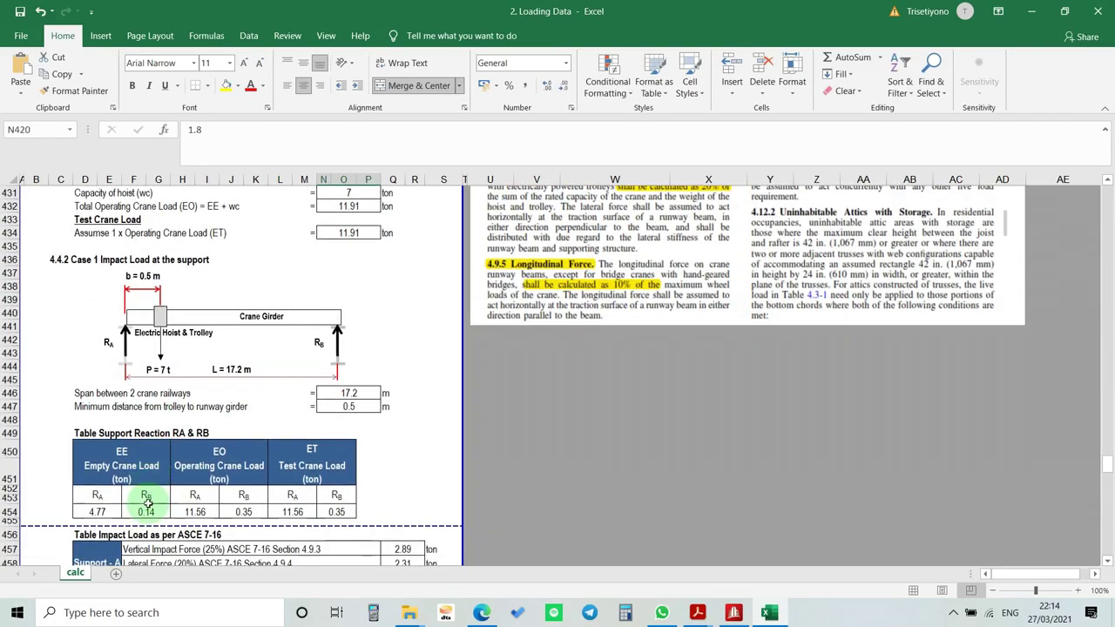
scroll(148, 497, "down", 1)
left_click(145, 471)
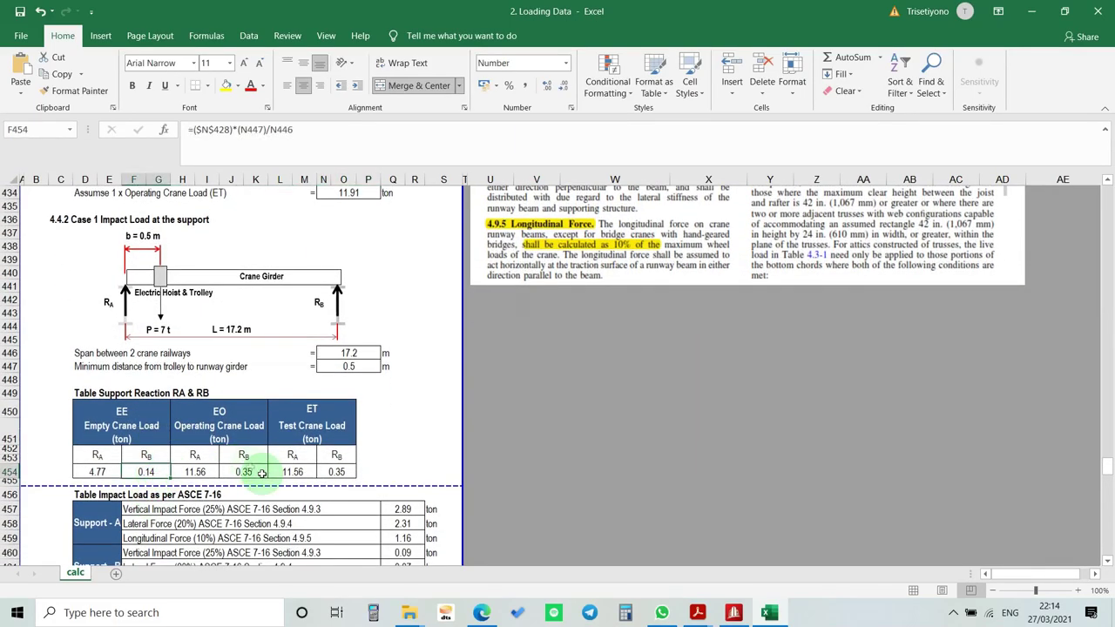
- Switch to STAAD.Pro and add vehicle type 2 with two 0.14 Mton wheel loads spaced 1.8 m apart
key("alt+Tab")
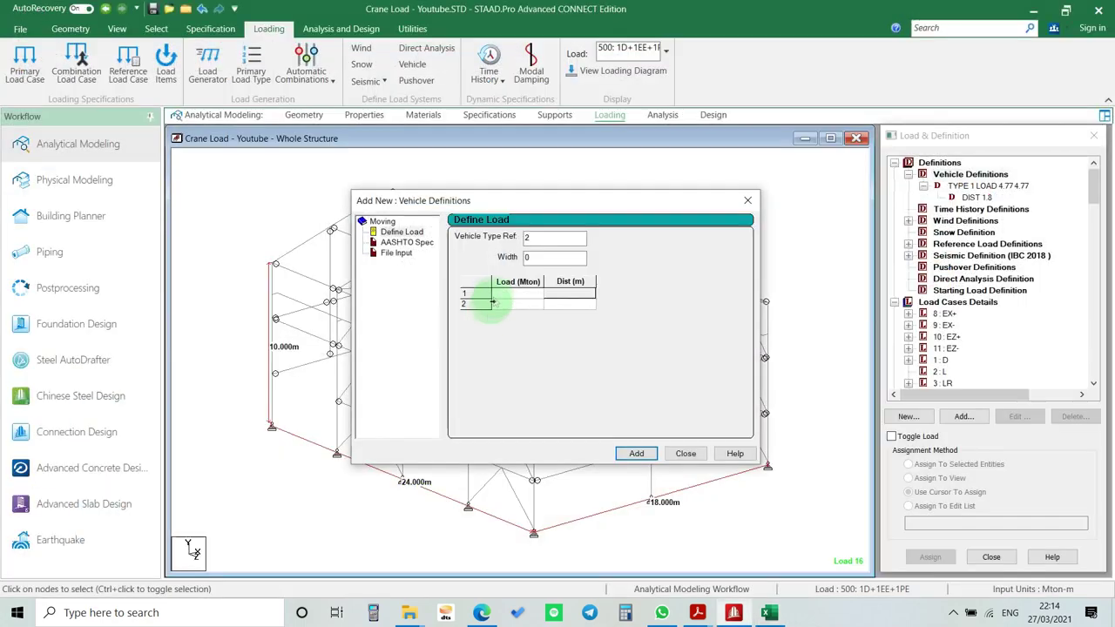
key("alt+Tab")
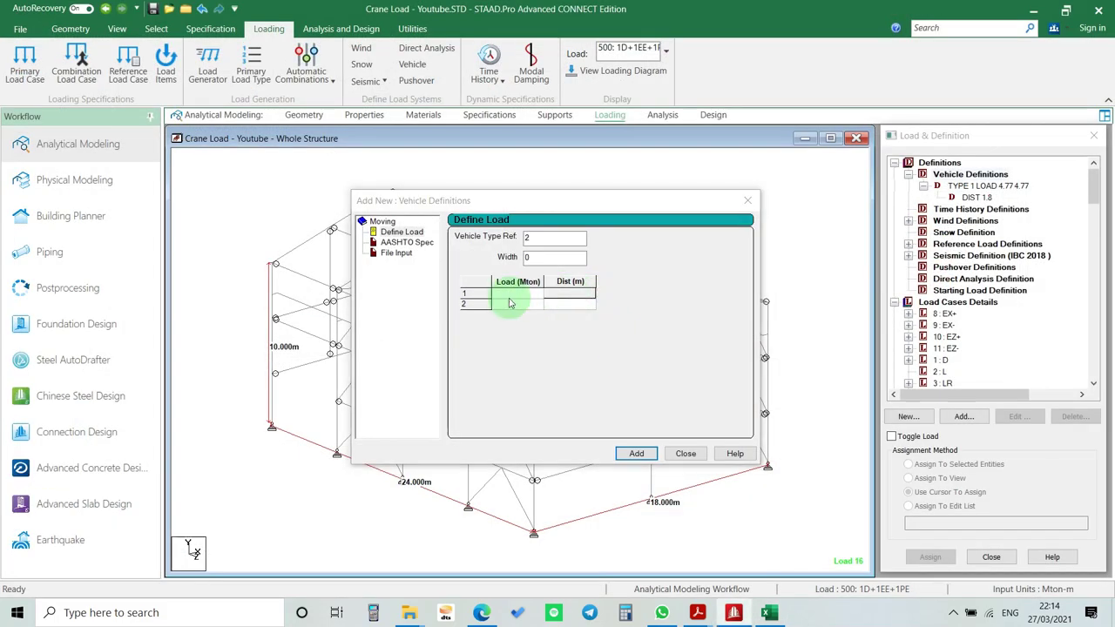
key("alt+Tab")
key("alt+Tab")
left_click(510, 298)
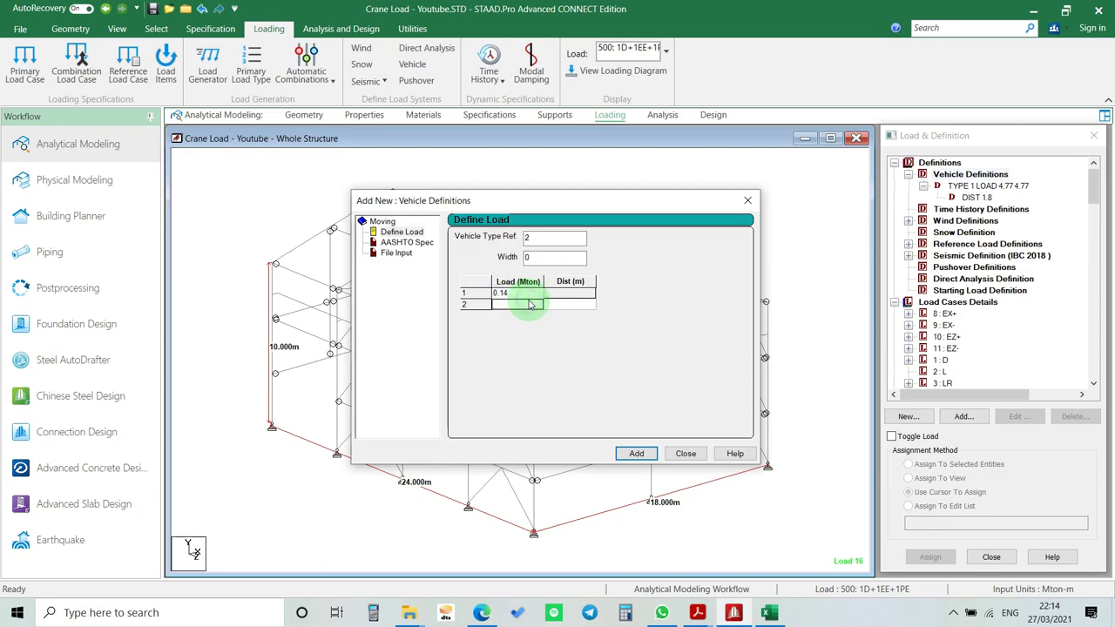
left_click(528, 302)
type("0.14")
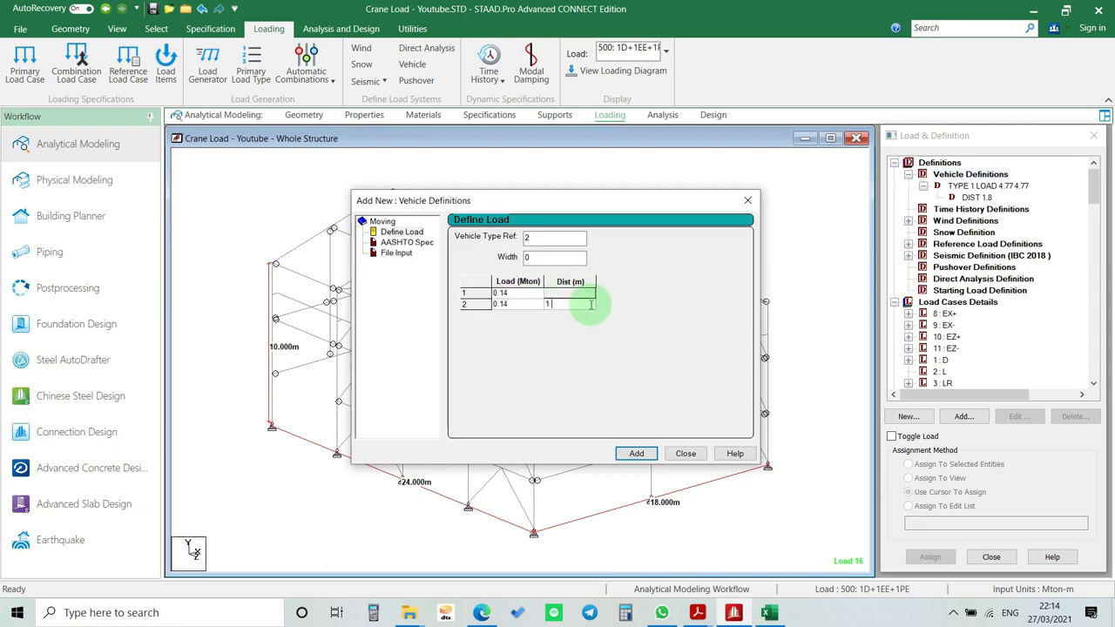
left_click(636, 453)
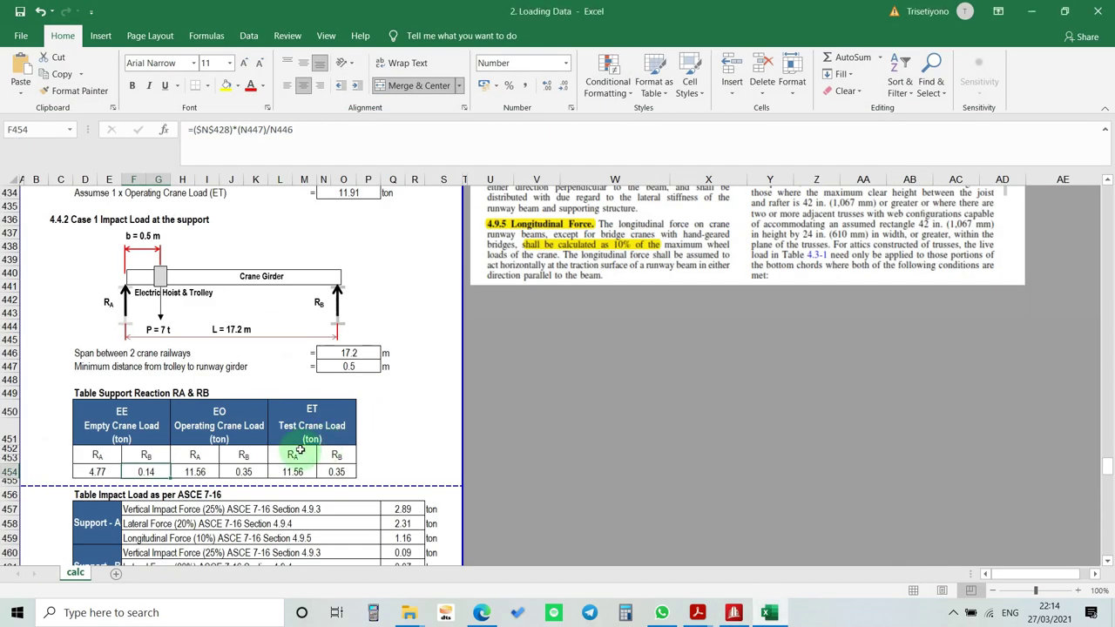
- Look up the Case 1 operating crane reaction RA in Excel and add STAAD.Pro vehicle type 3 with 11.56 and 0.35 Mton loads spaced 18 m
left_click(185, 472)
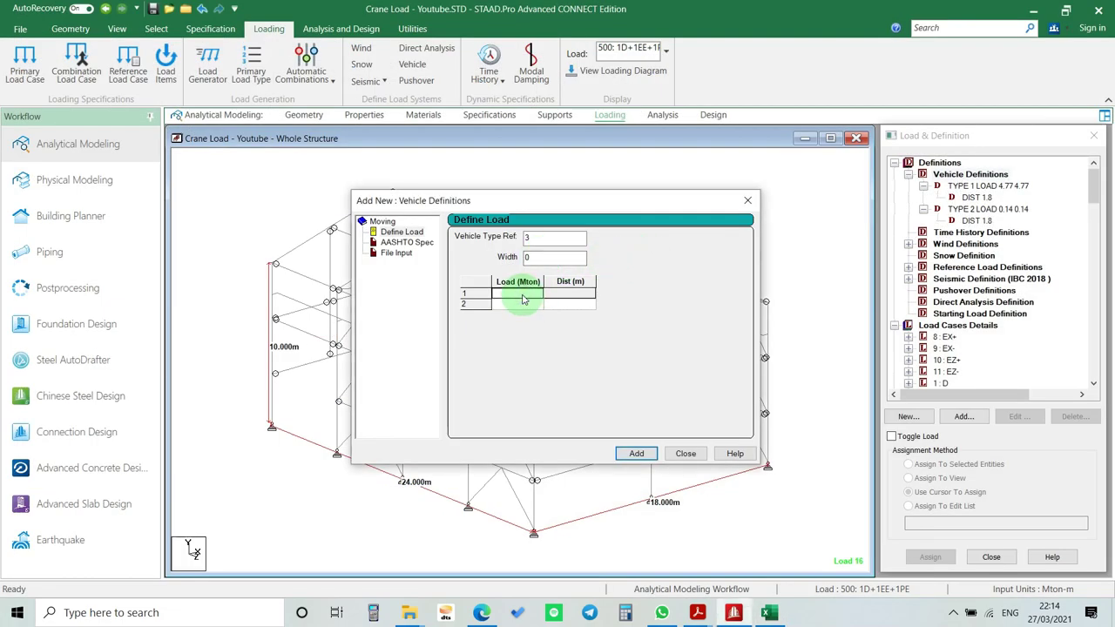
key("alt+Tab")
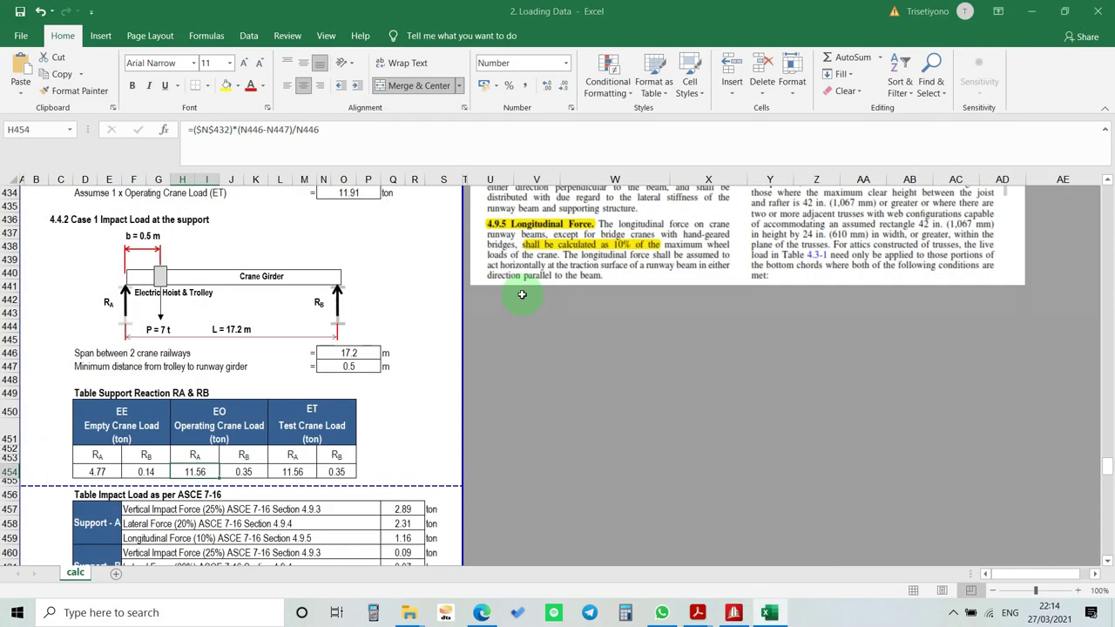
key("alt+Tab")
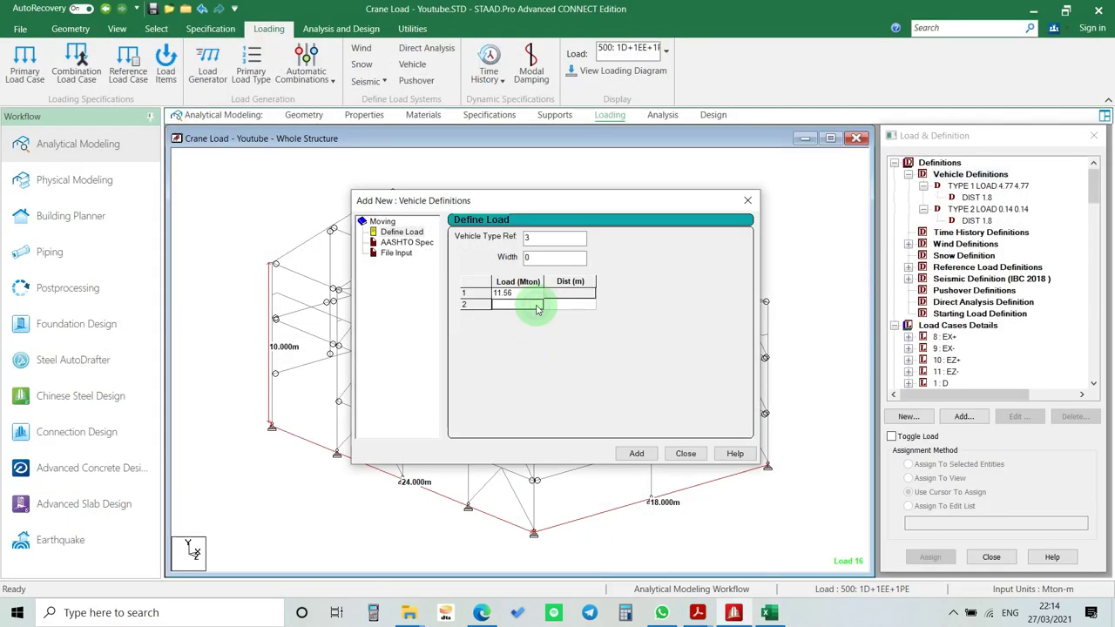
left_click(589, 304)
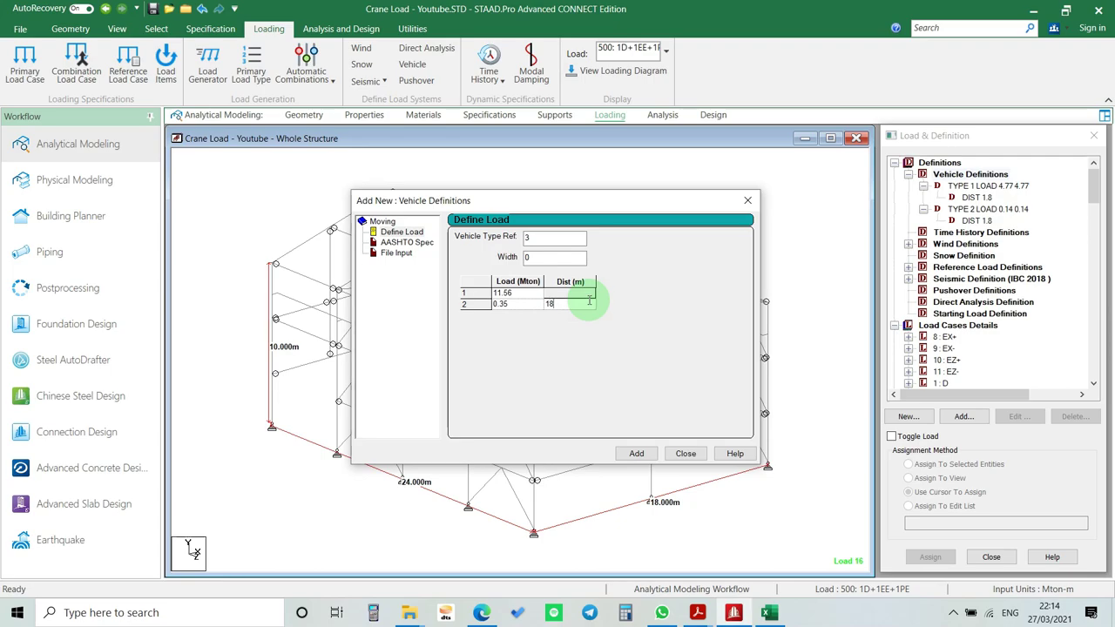
type("18")
left_click(644, 460)
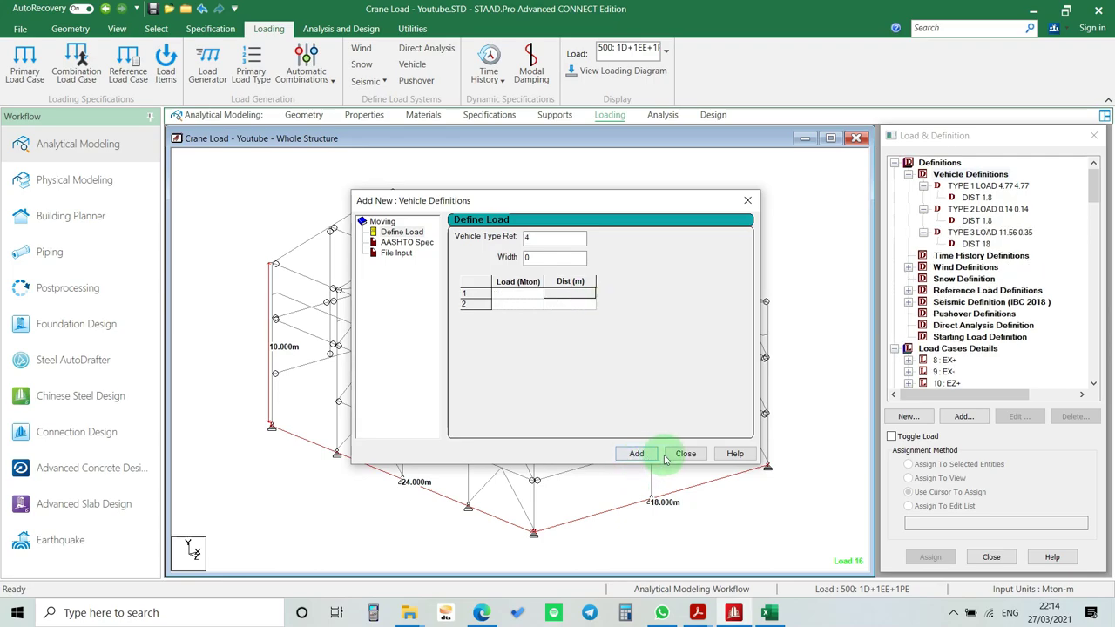
- Look up the Case 1 operating crane reaction RB in Excel and add STAAD.Pro vehicle type 4 with two 0.35 Mton loads spaced 1.8 m
key("alt+Tab")
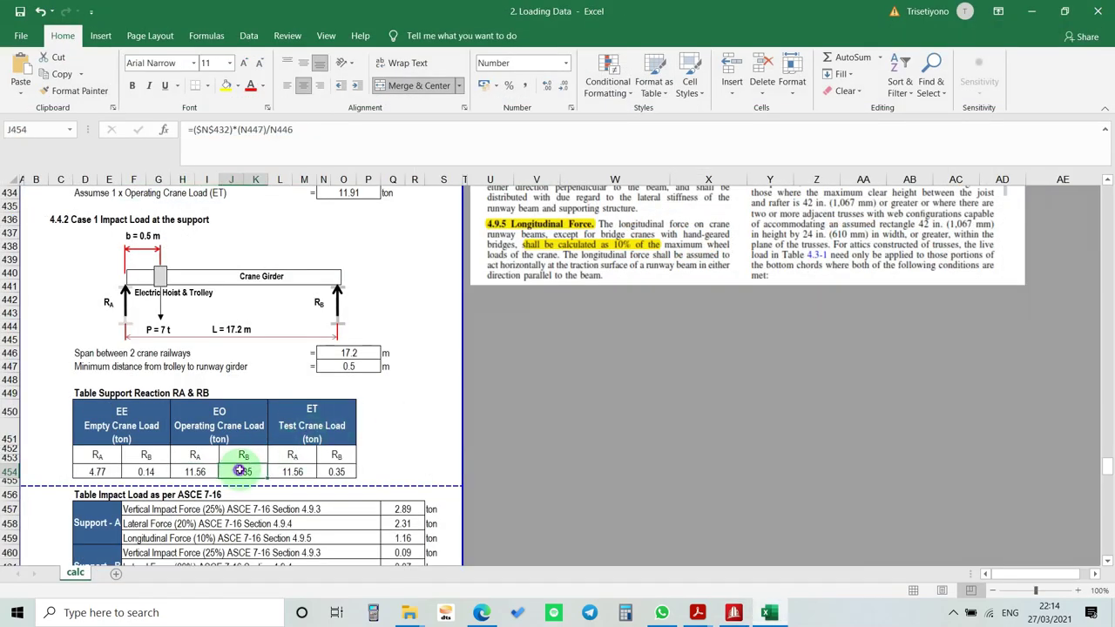
key("alt+Tab")
left_click(522, 297)
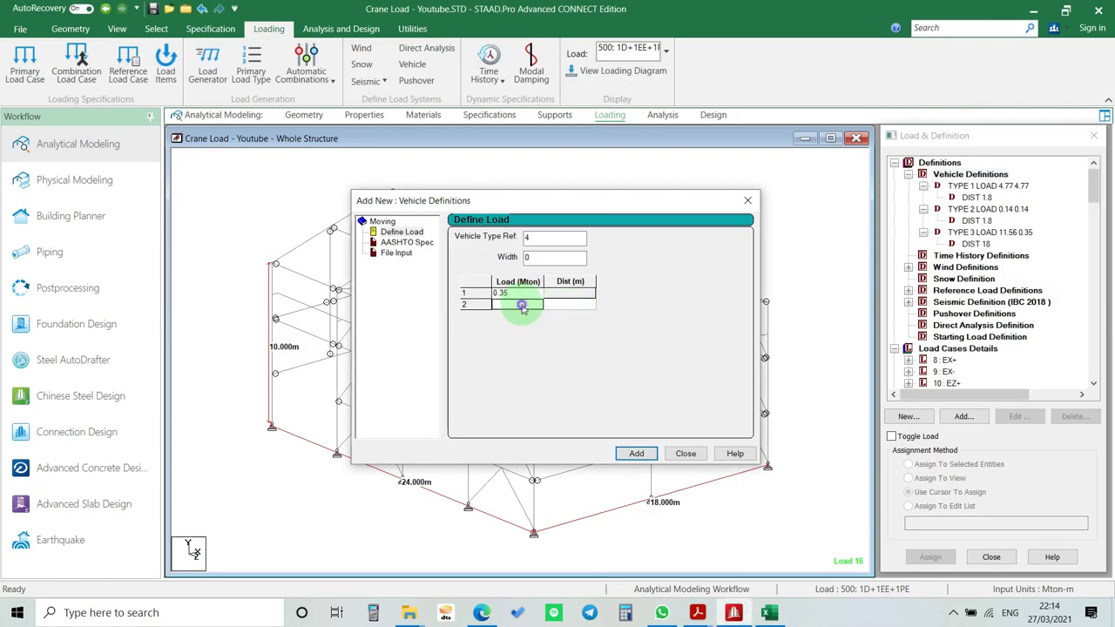
left_click(566, 294)
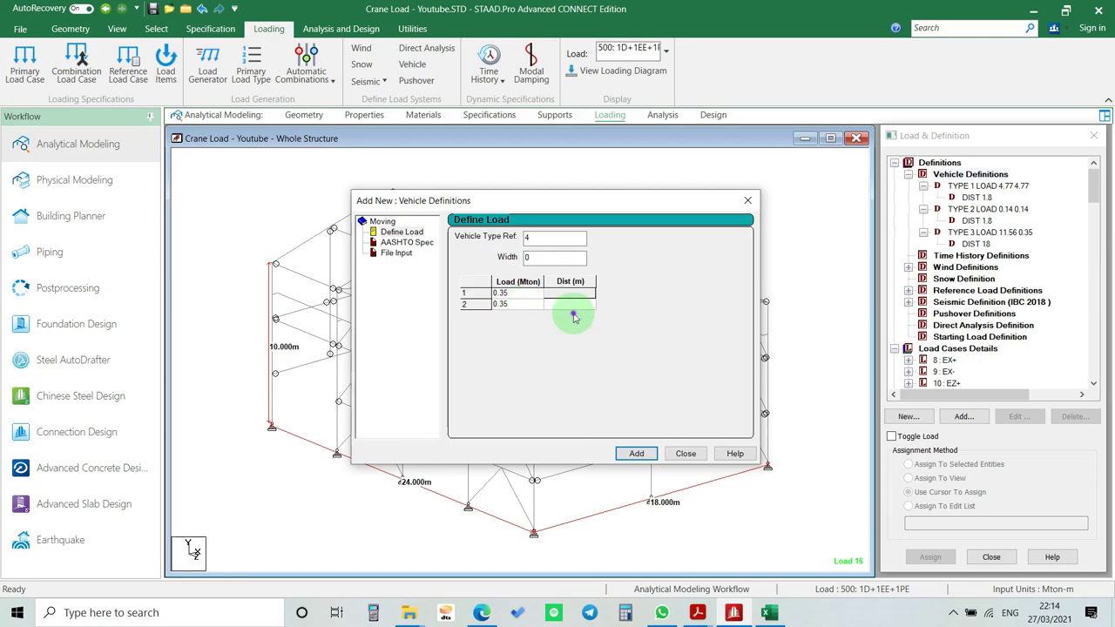
left_click(568, 306)
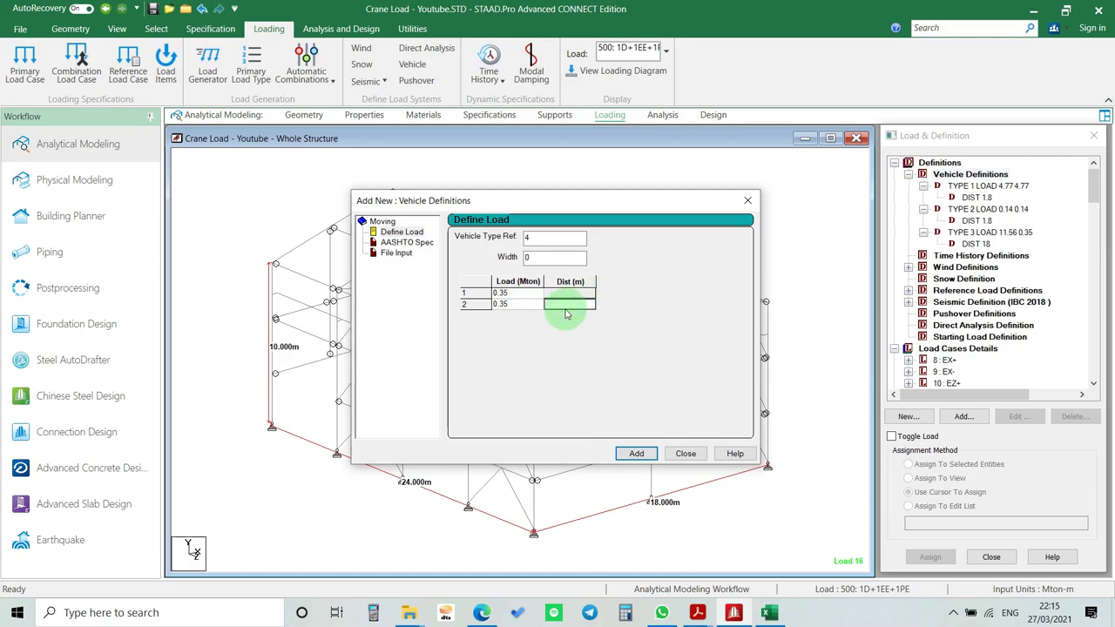
left_click(635, 453)
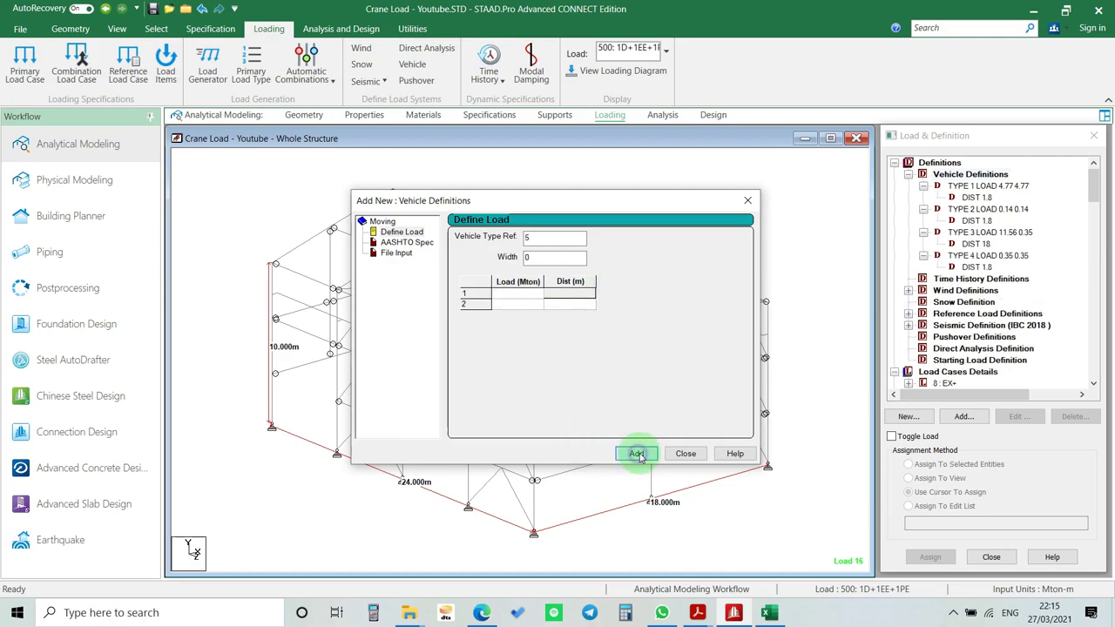
- Look up the Case 2 empty crane reactions RA and RB in Excel and add STAAD.Pro vehicle type 5 with two 2.46 Mton loads spaced 1.8 m
key("alt+Tab")
scroll(292, 440, "down", 2)
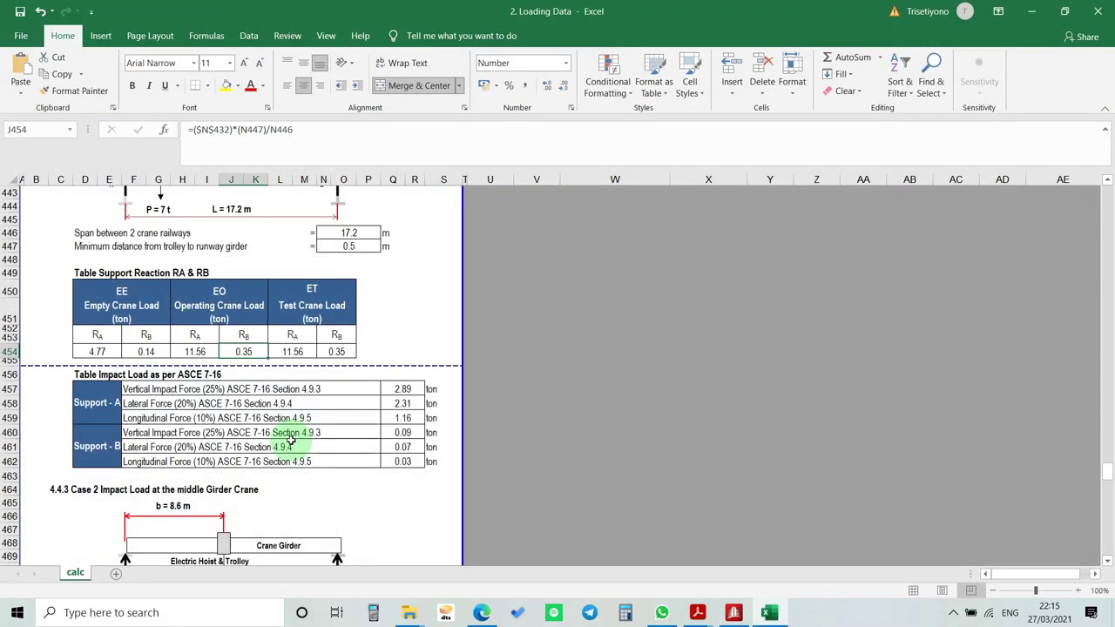
scroll(292, 440, "down", 8)
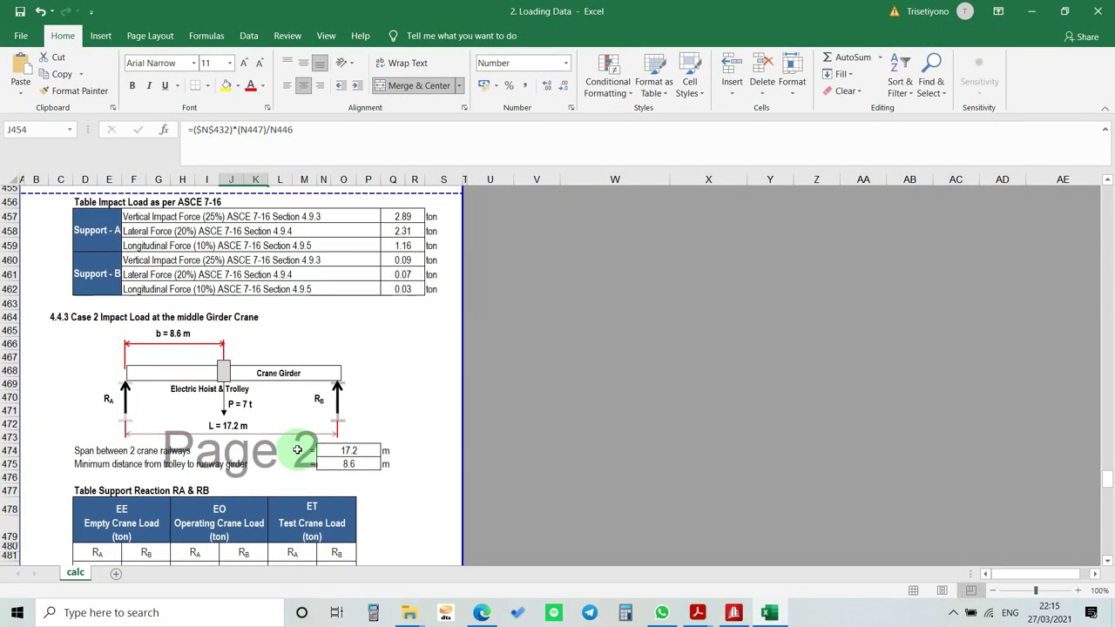
scroll(296, 444, "down", 1)
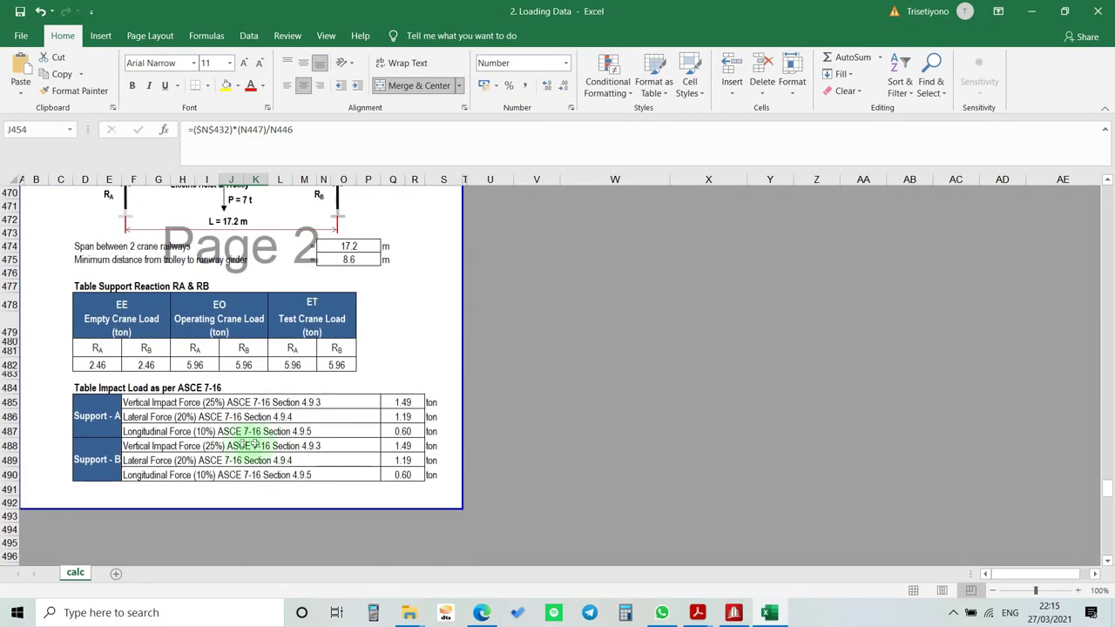
left_click(100, 365)
left_click(145, 365)
left_click(97, 365)
left_click(148, 365)
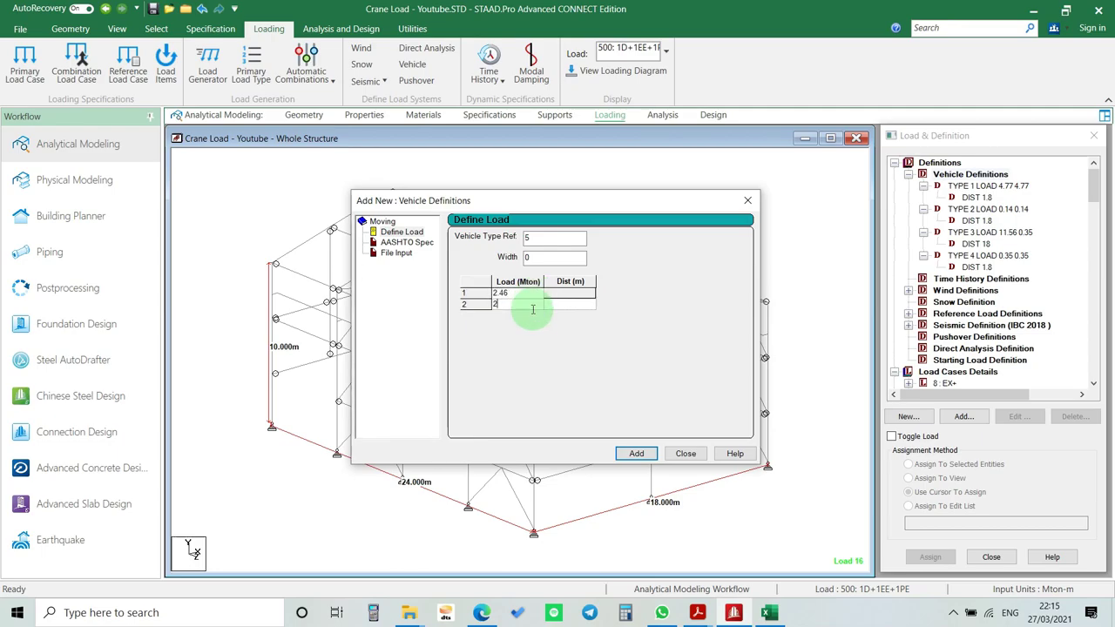
left_click(566, 304)
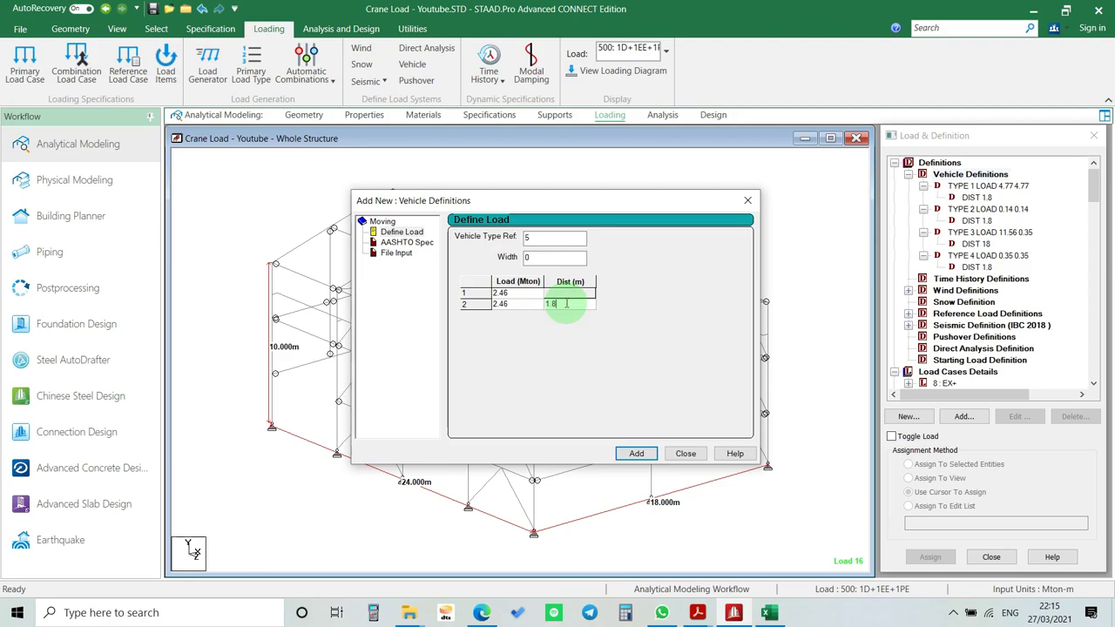
left_click(635, 454)
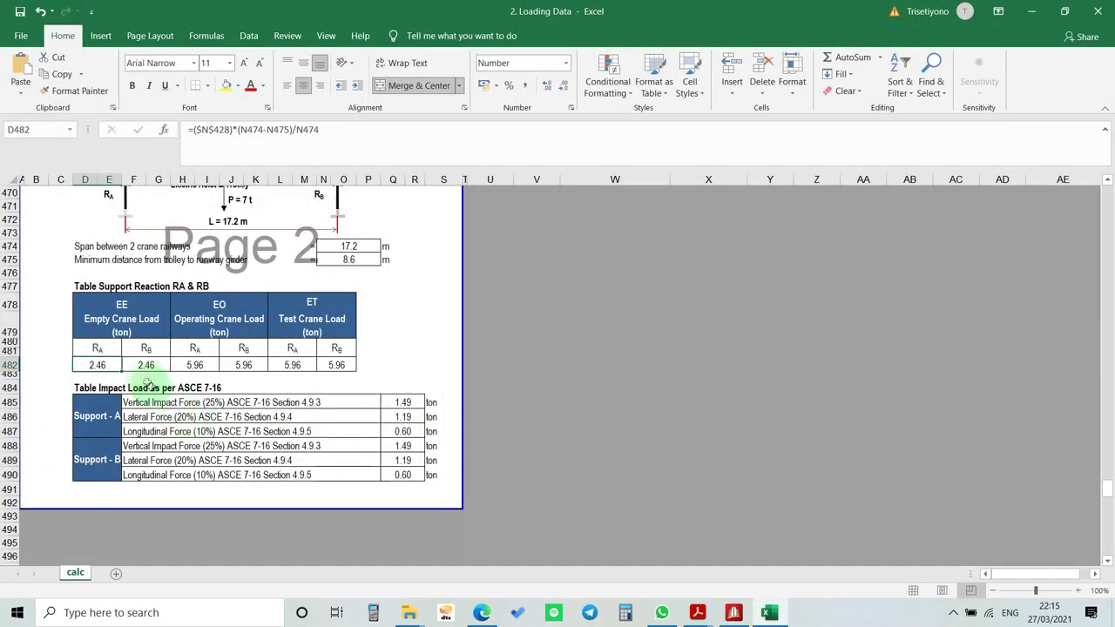
- Check the Case 2 empty crane reaction RB in Excel and add STAAD.Pro vehicle type 6 with two 2.46 Mton loads spaced 1.8 m
left_click(146, 365)
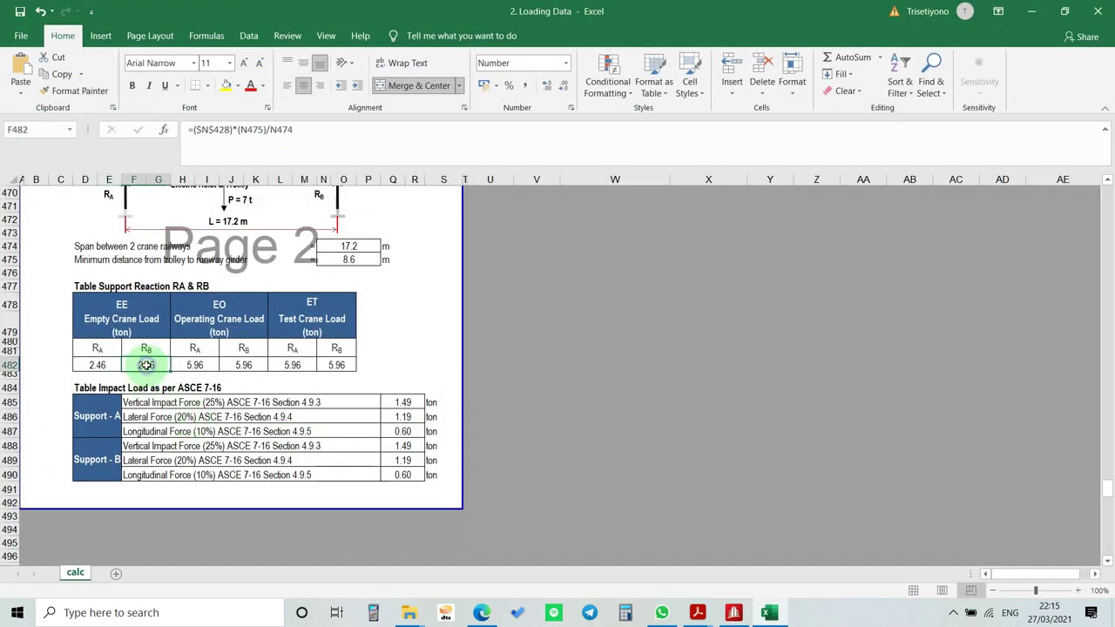
key("alt+Tab")
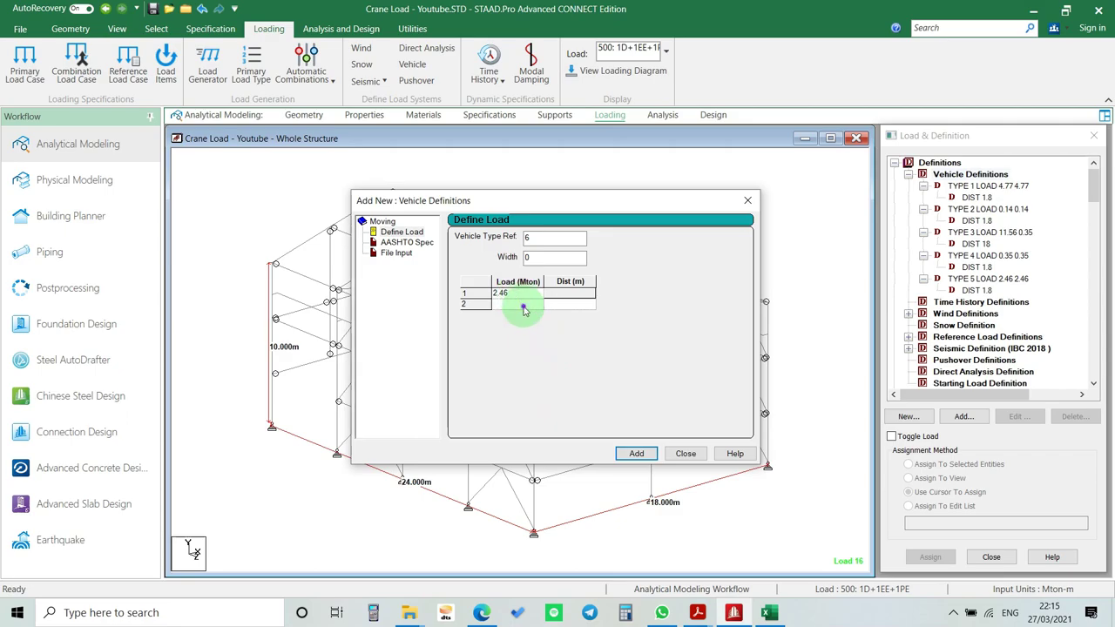
left_click(568, 302)
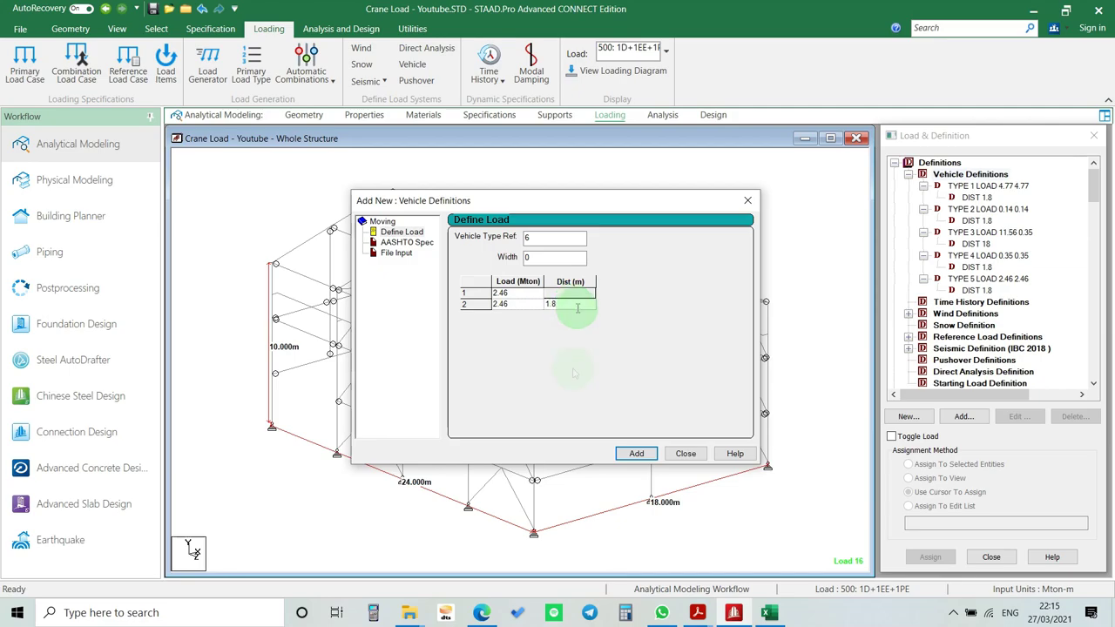
left_click(634, 452)
- Look up the Case 2 operating crane reaction RA in Excel and add STAAD.Pro vehicle type 7 with two 5.96 Mton loads spaced 1.8 m
key("alt+Tab")
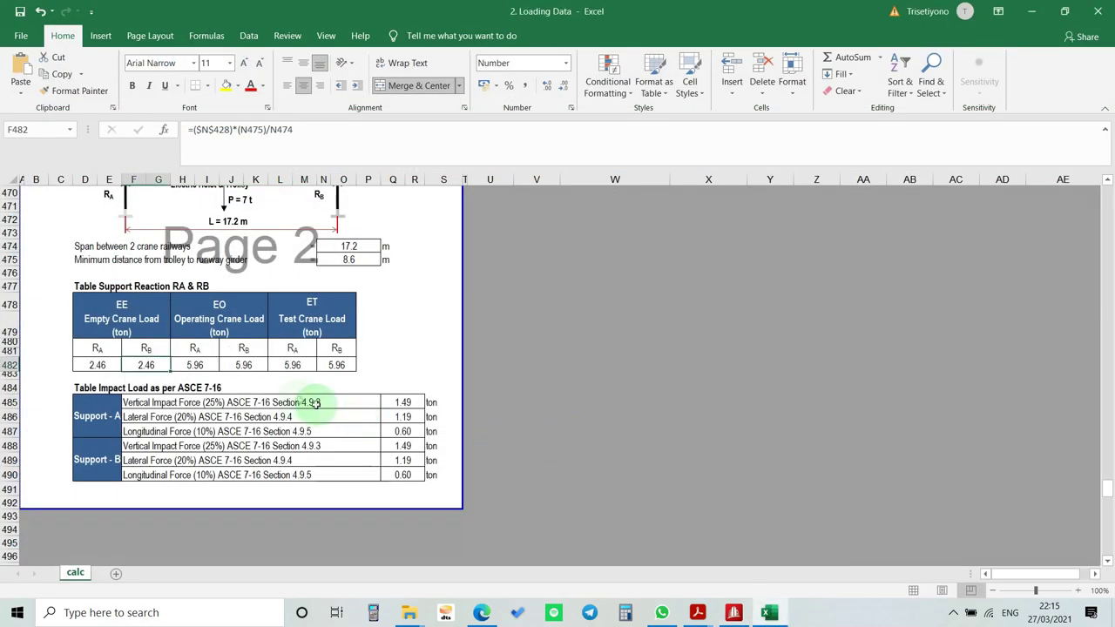
left_click(202, 366)
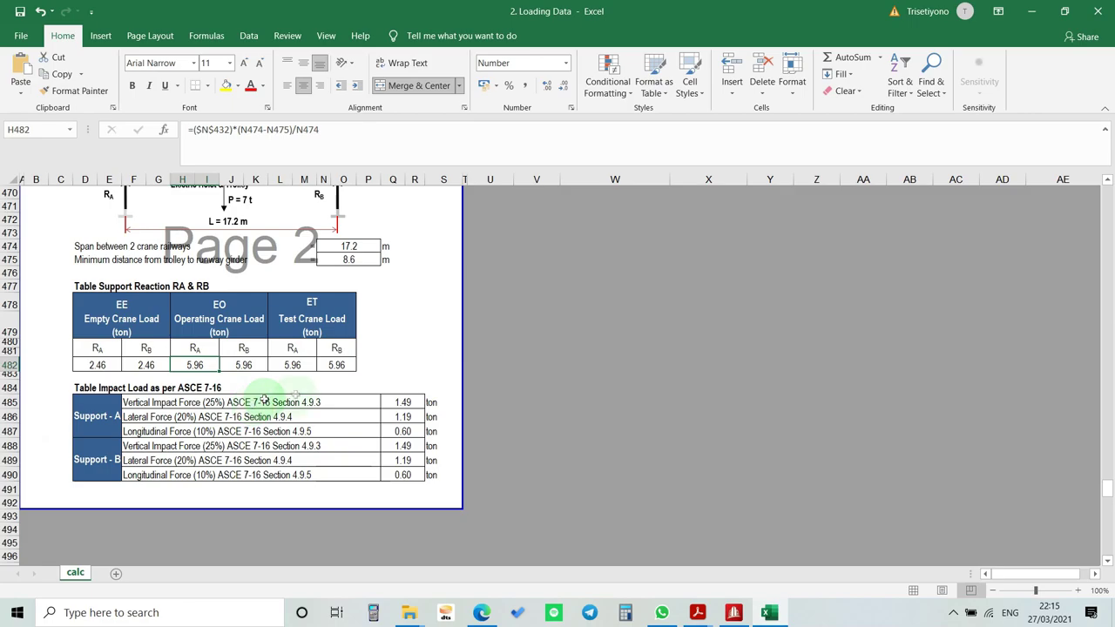
key("alt+Tab")
left_click(532, 283)
left_click(534, 297)
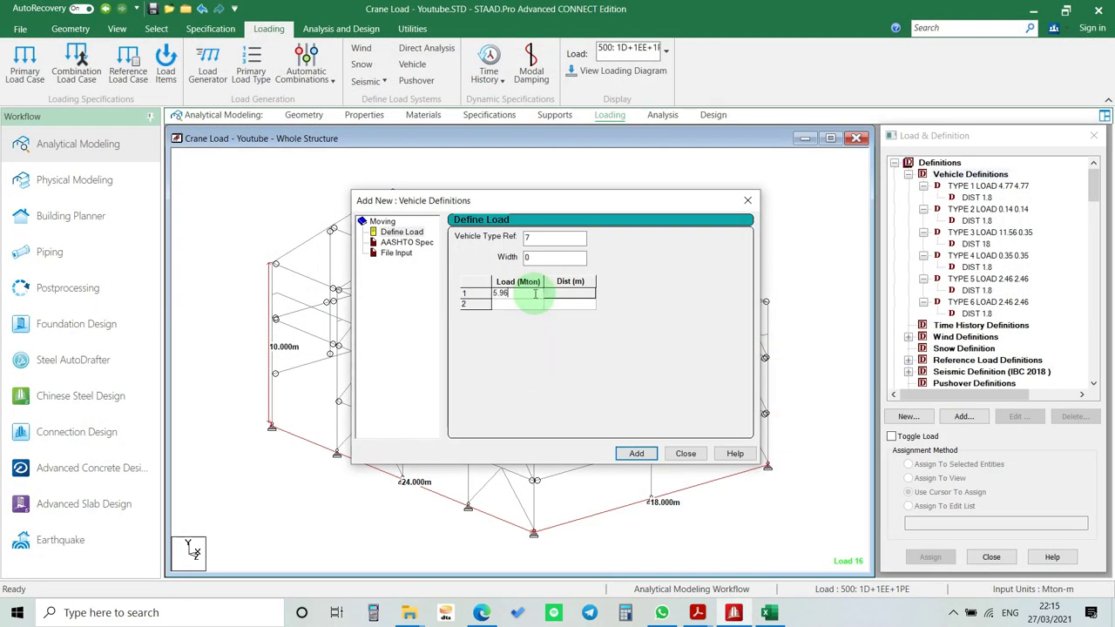
left_click(540, 318)
left_click(538, 305)
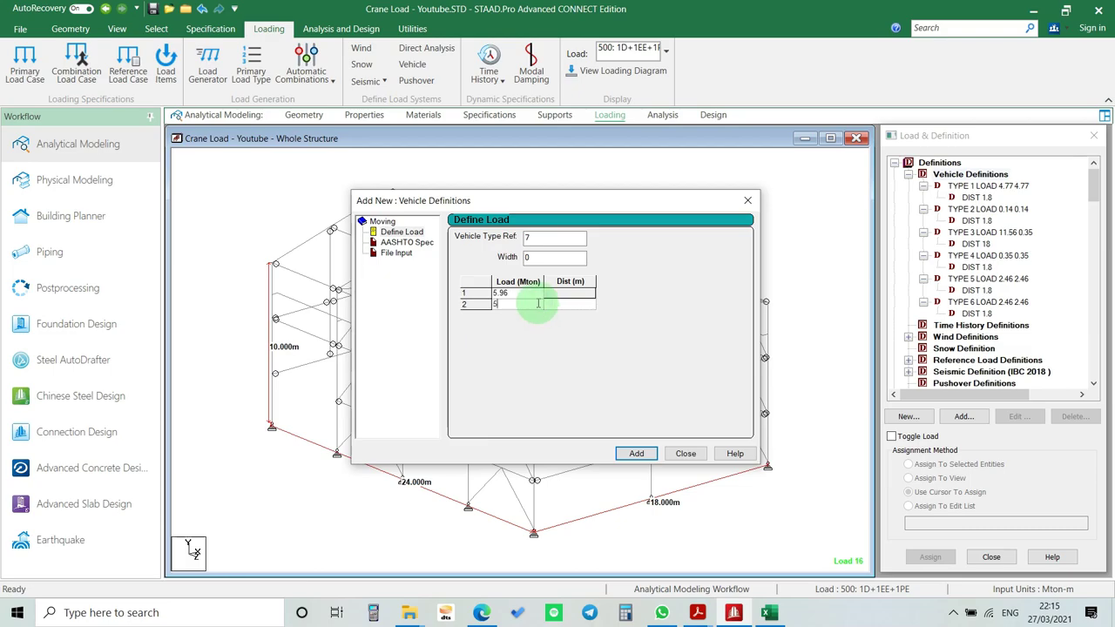
left_click(560, 303)
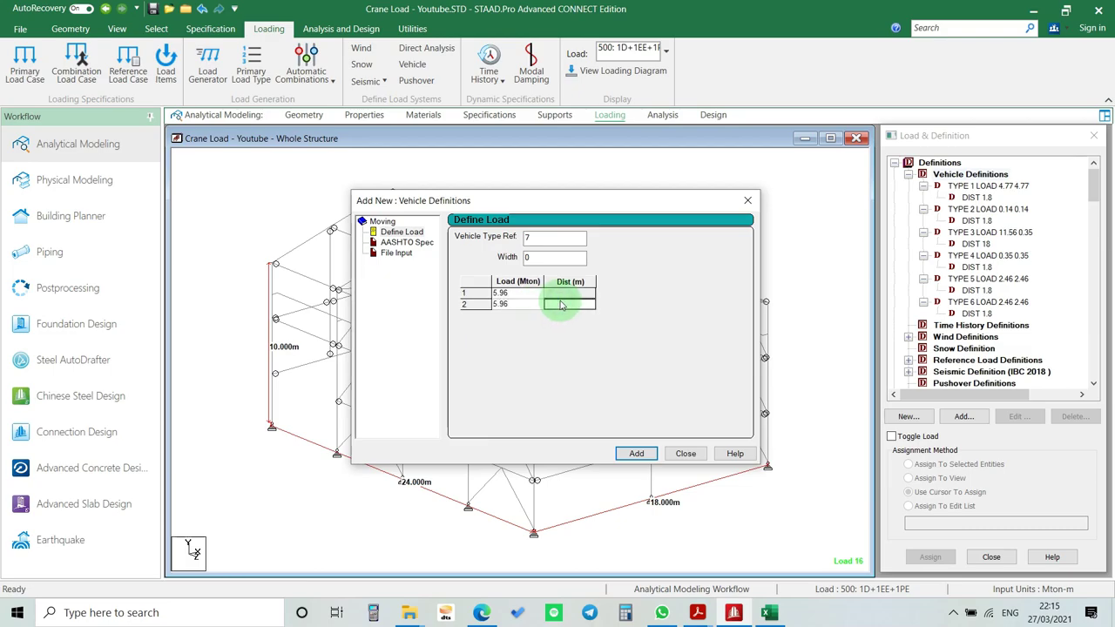
left_click(635, 452)
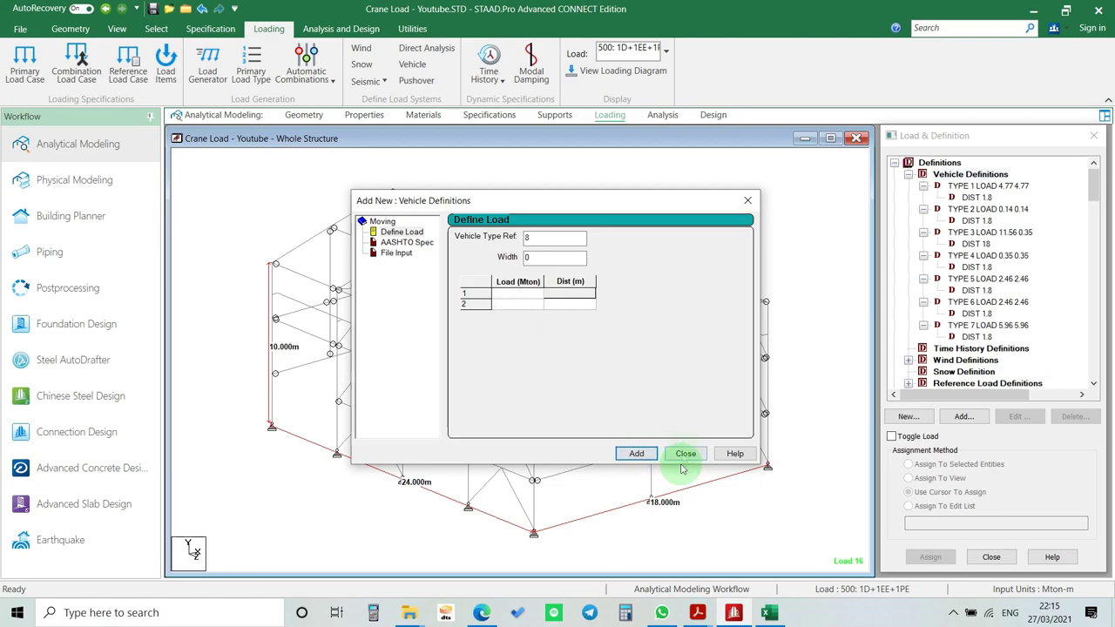
- Look up the Case 2 operating crane reaction RB in Excel and add STAAD.Pro vehicle type 8 with two 5.96 Mton loads spaced 1.8 m
key("alt+Tab")
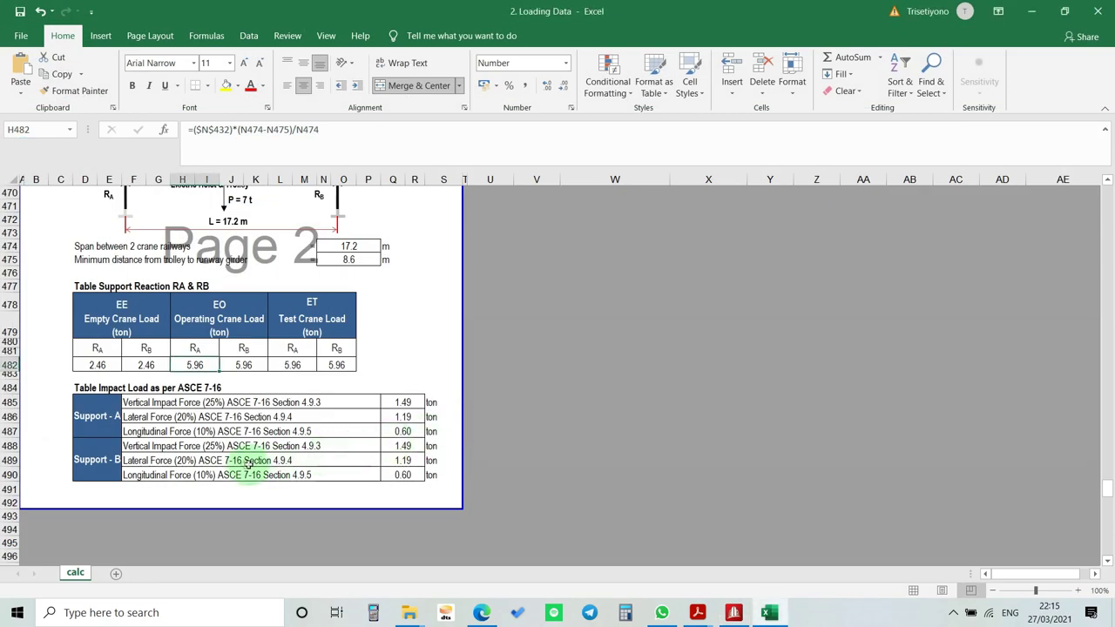
left_click(251, 365)
scroll(250, 383, "up", 3)
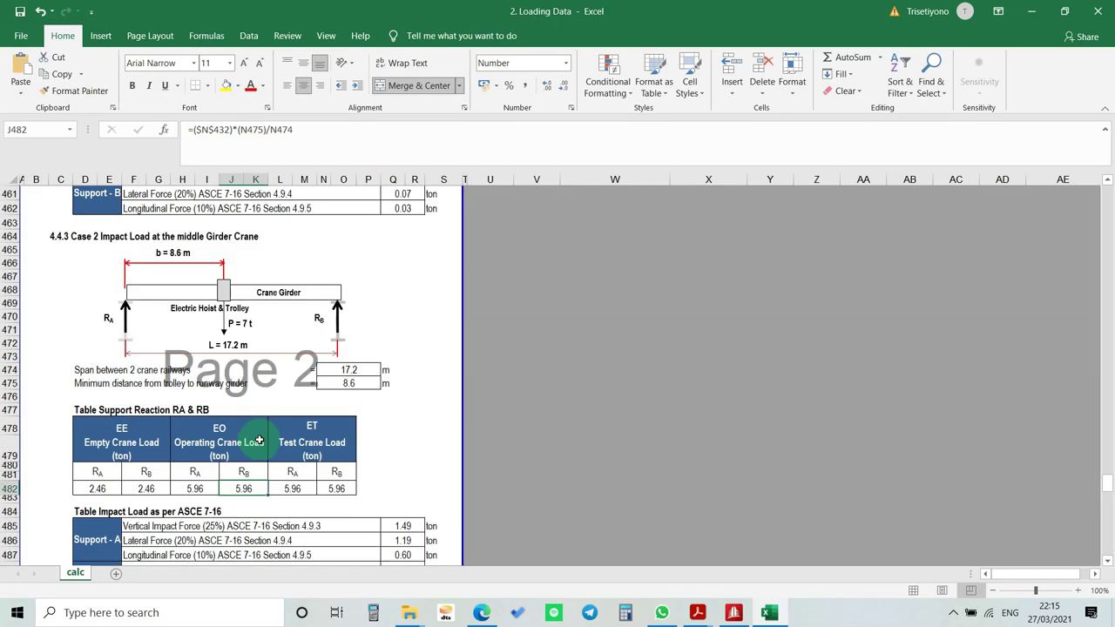
key("alt+Tab")
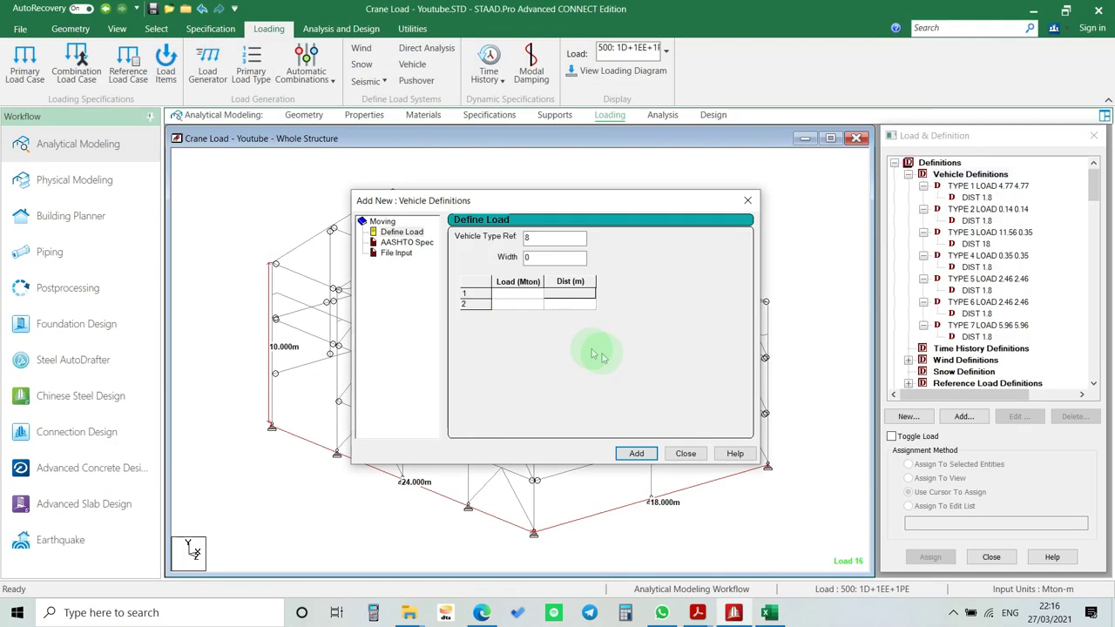
left_click(520, 293)
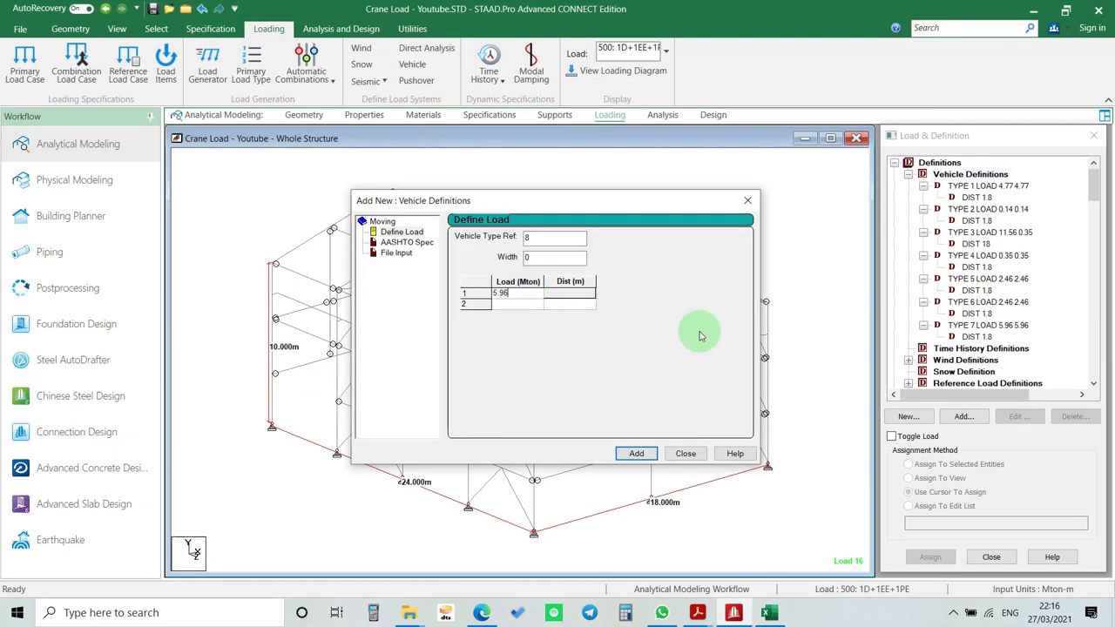
left_click(499, 305)
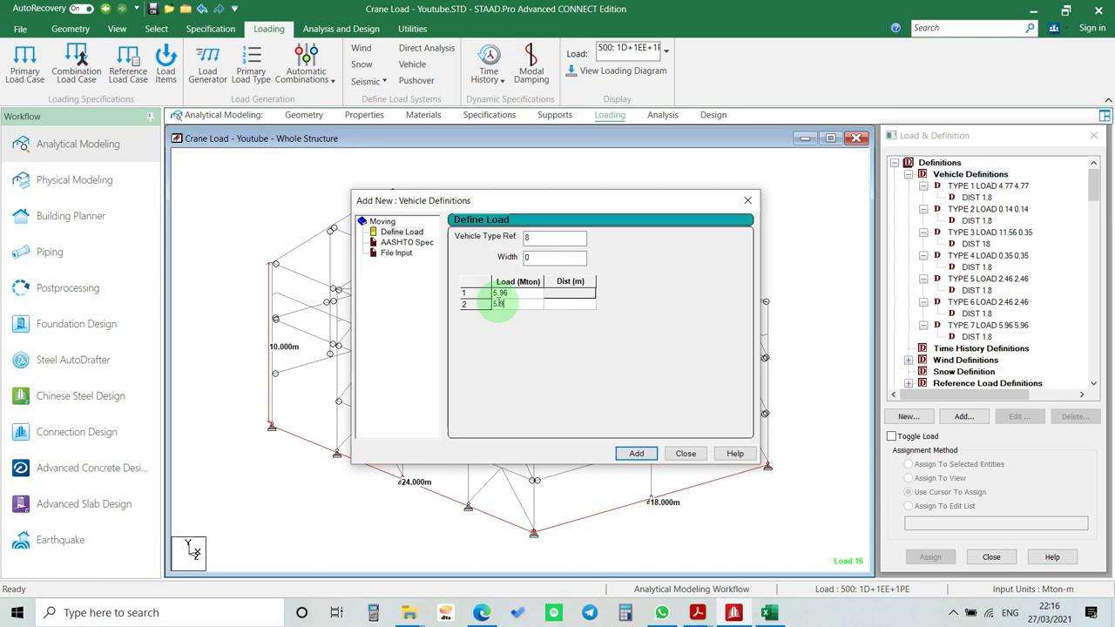
left_click(547, 306)
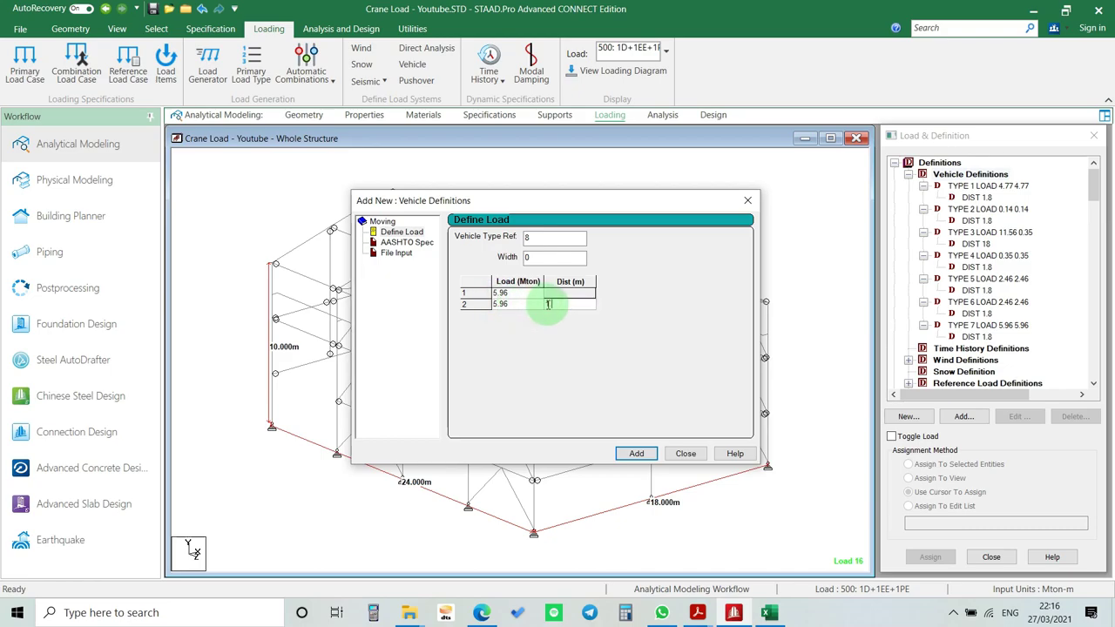
left_click(635, 452)
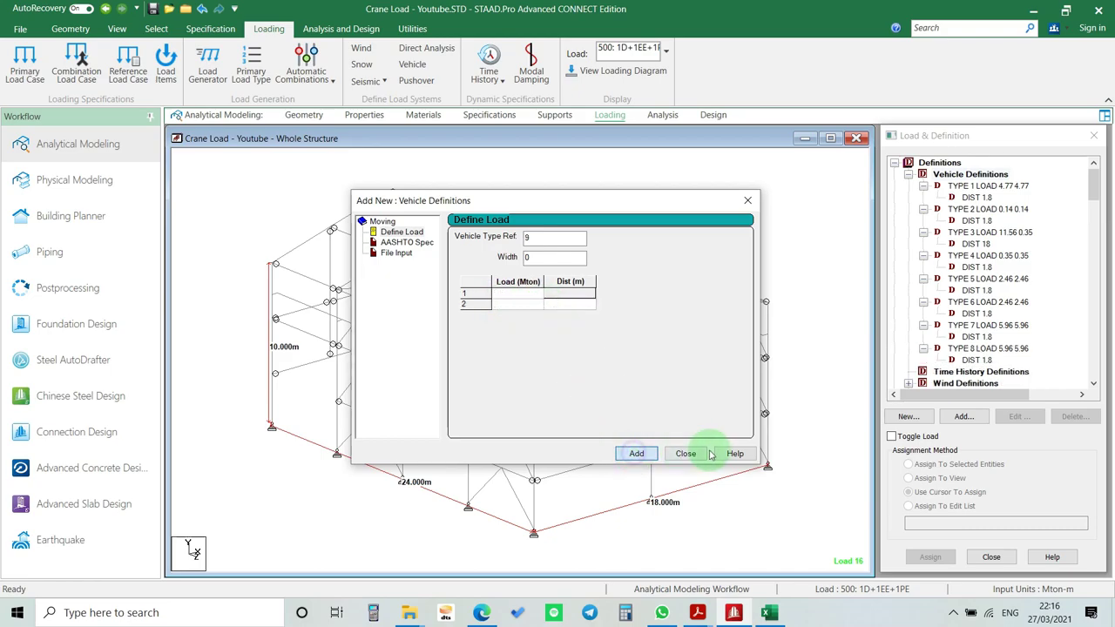
left_click(686, 454)
- Review the Case 1 support reaction and impact load tables in Excel, and return to the vehicle definitions in STAAD.Pro
key("alt+Tab")
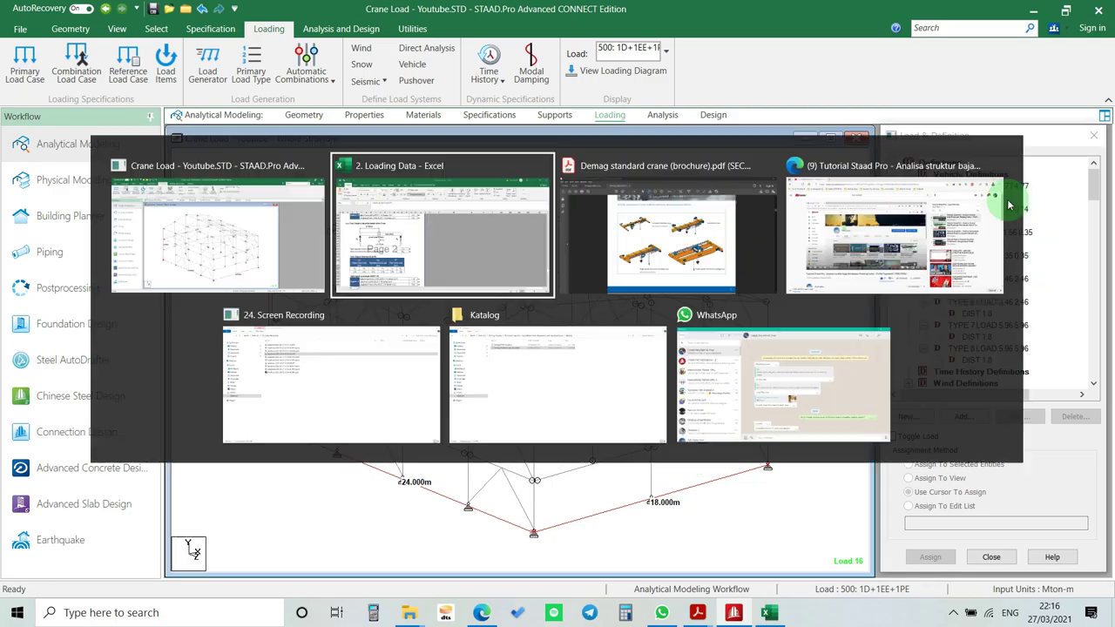
scroll(113, 460, "up", 12)
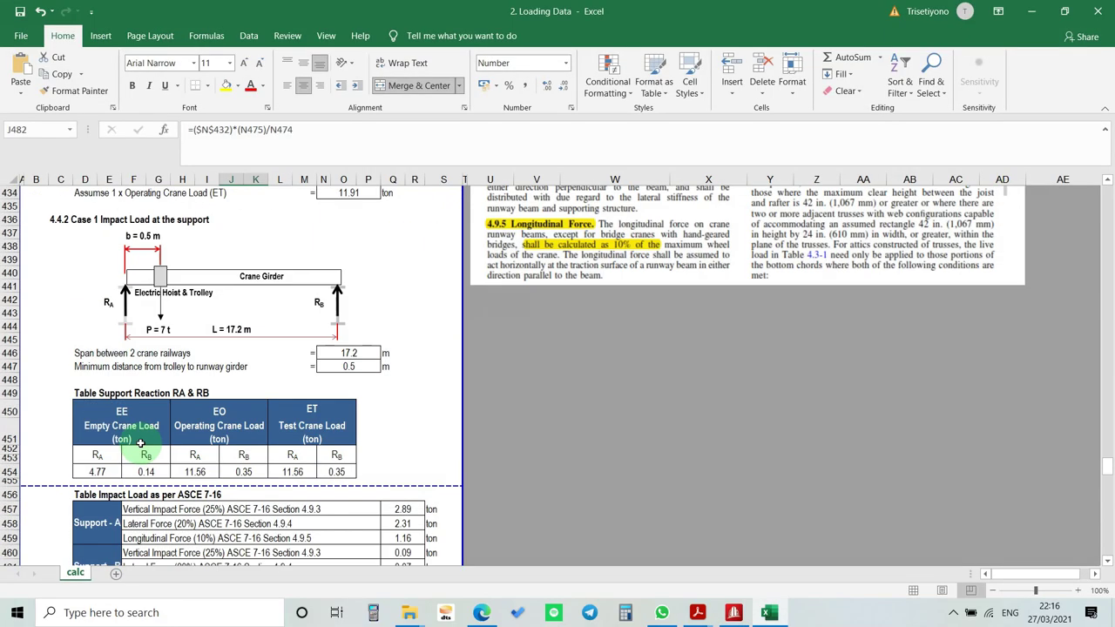
scroll(93, 403, "down", 2)
left_click_drag(96, 496, 261, 512)
key("alt+Tab")
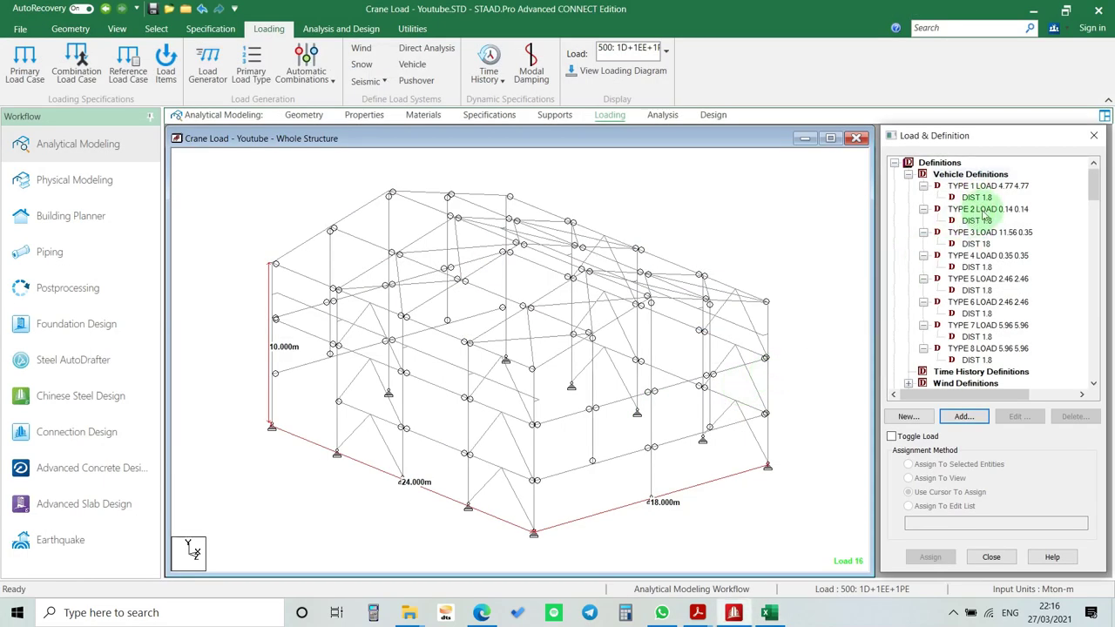
- Review the Case 1 and Case 2 support reaction tables in the Excel loading data, and return to STAAD.Pro
key("alt+Tab")
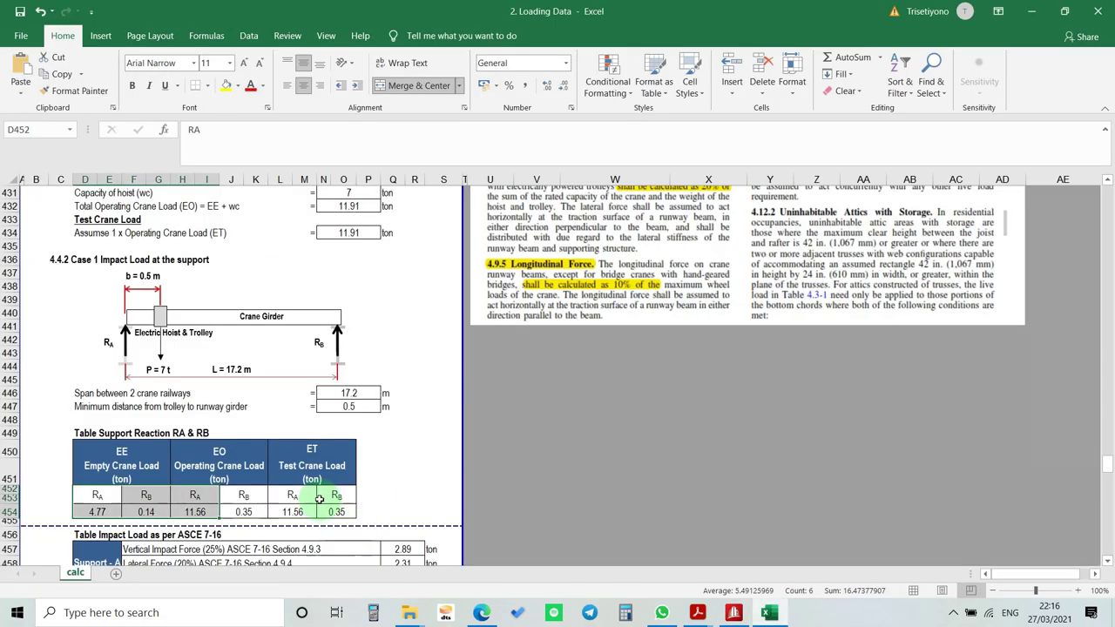
scroll(218, 353, "down", 3)
scroll(162, 361, "up", 3)
scroll(161, 359, "down", 2)
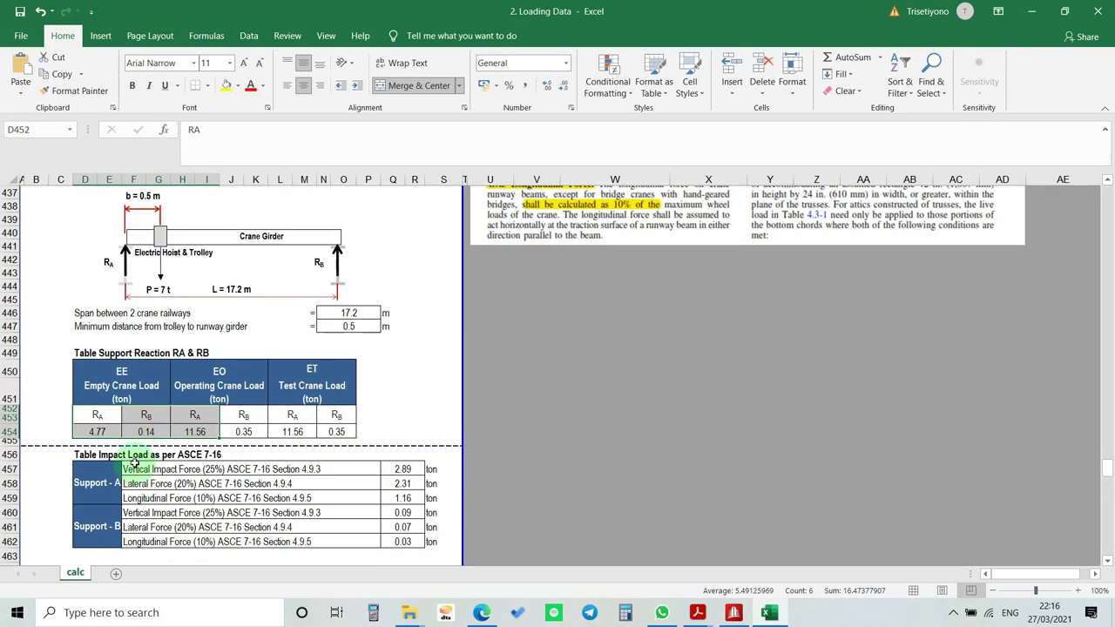
left_click(125, 388)
key("Up")
left_click_drag(218, 374, 220, 416)
scroll(221, 418, "down", 2)
scroll(220, 418, "down", 5)
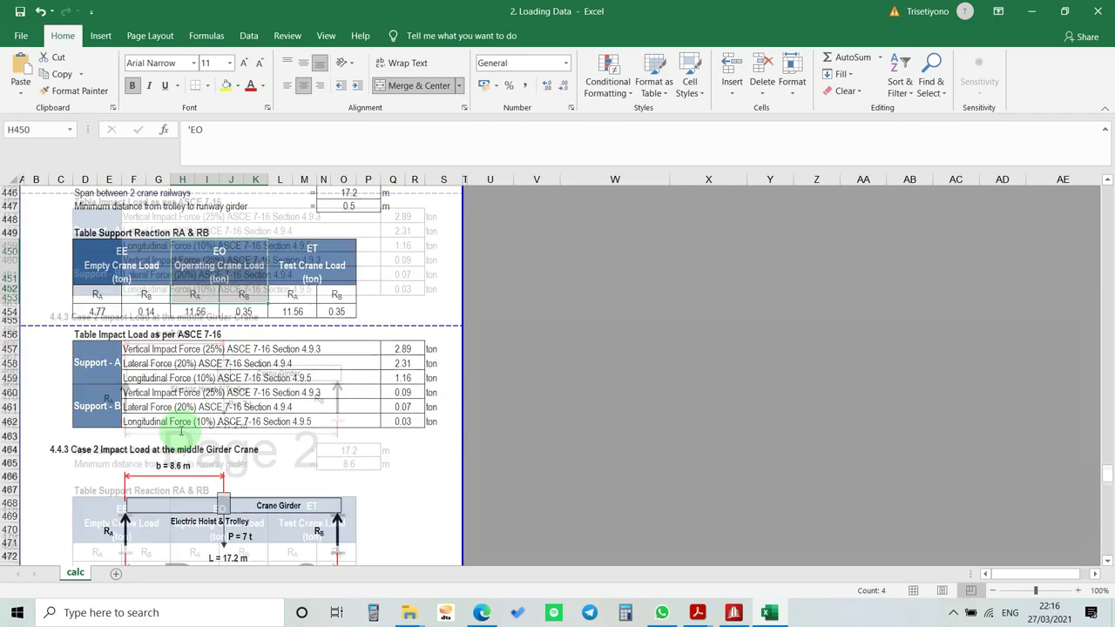
left_click(131, 475)
left_click_drag(97, 532, 244, 531)
key("alt+Tab")
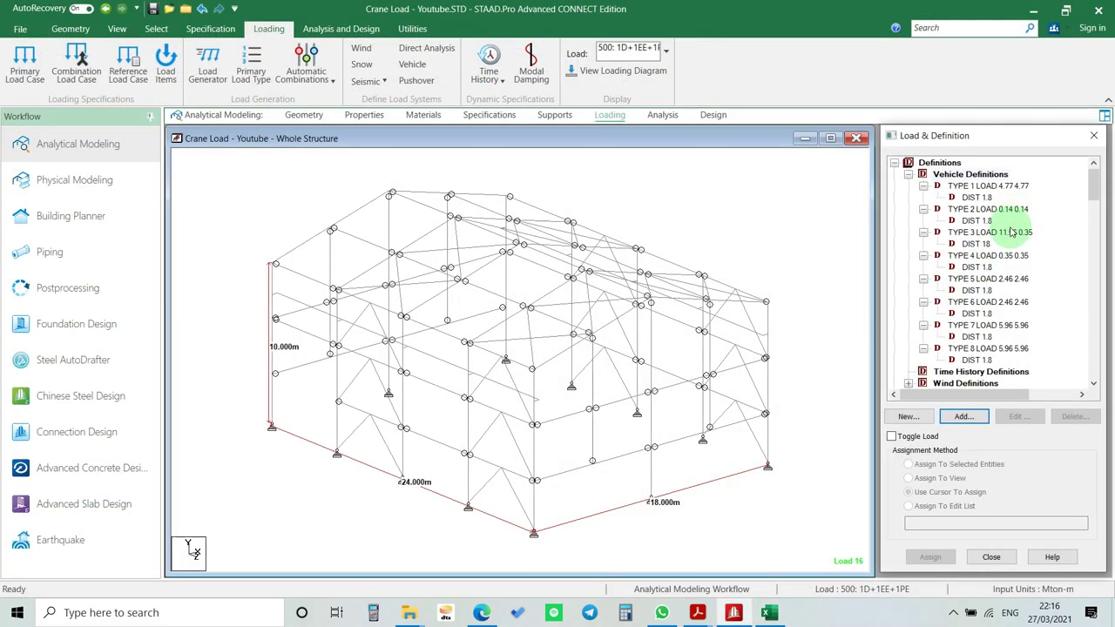
- Start a load generation and set the number of loads to be generated to 24
scroll(1007, 232, "down", 8)
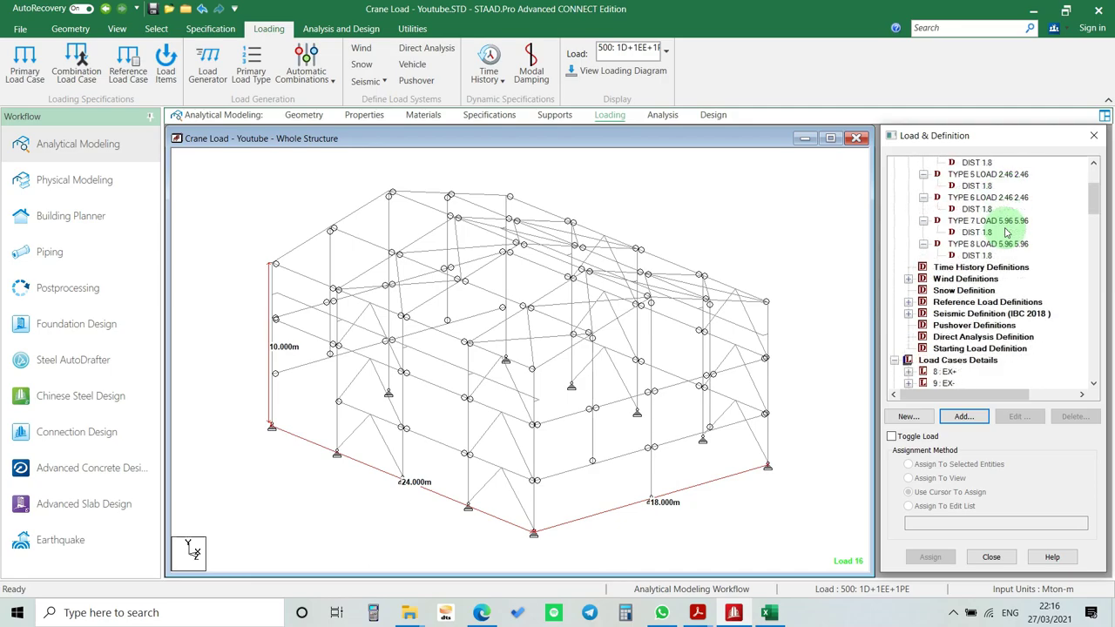
scroll(1006, 232, "down", 3)
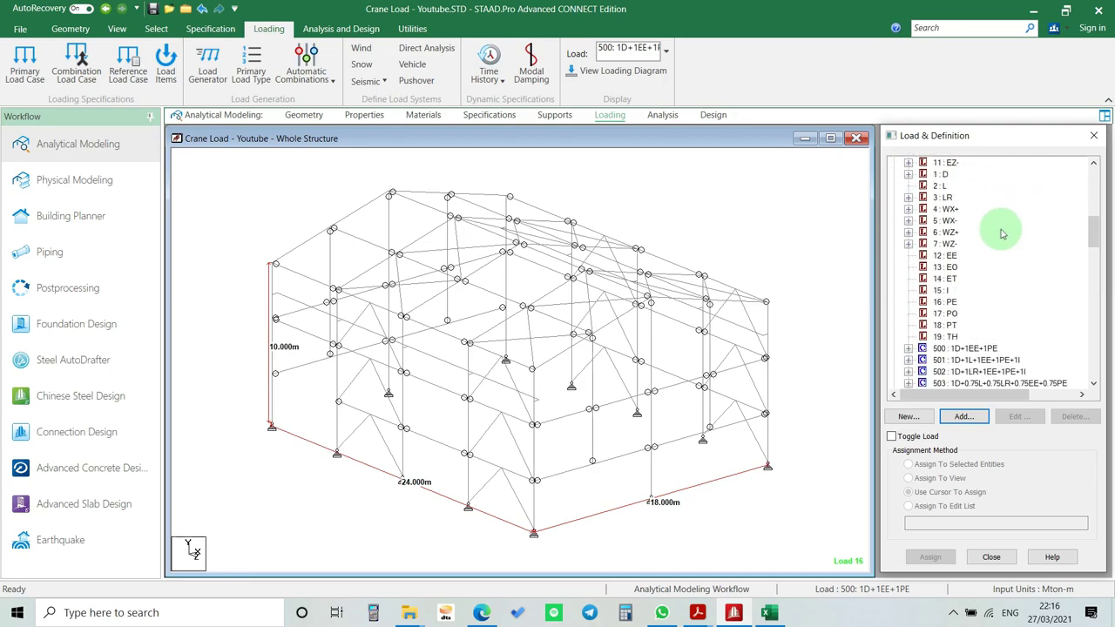
left_click(949, 267)
left_click(268, 29)
left_click(208, 70)
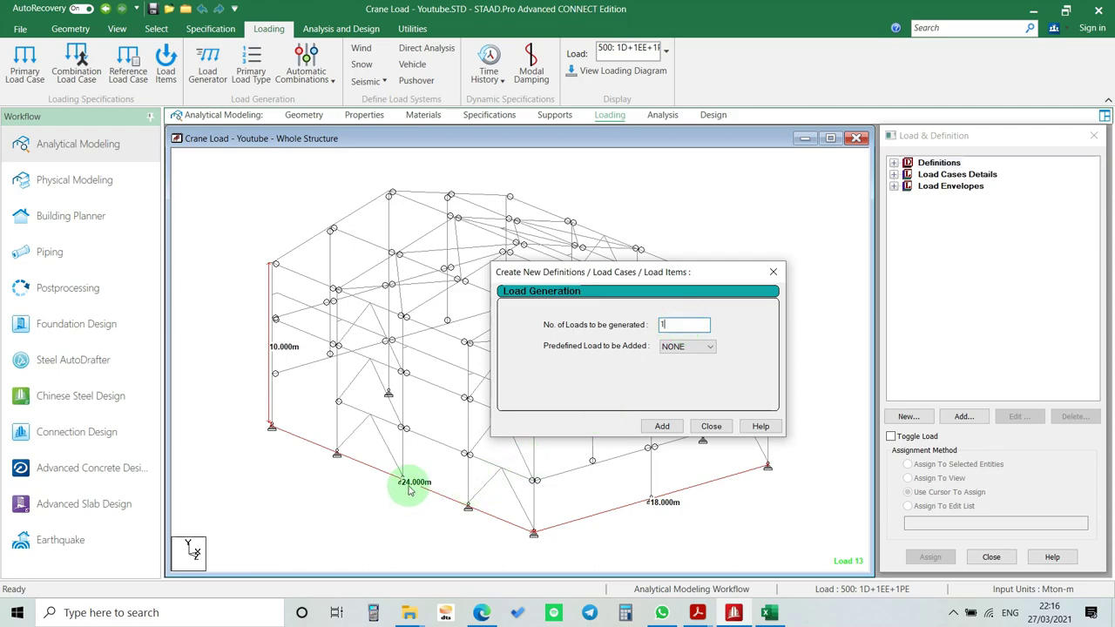
key("BackSpace")
type("24")
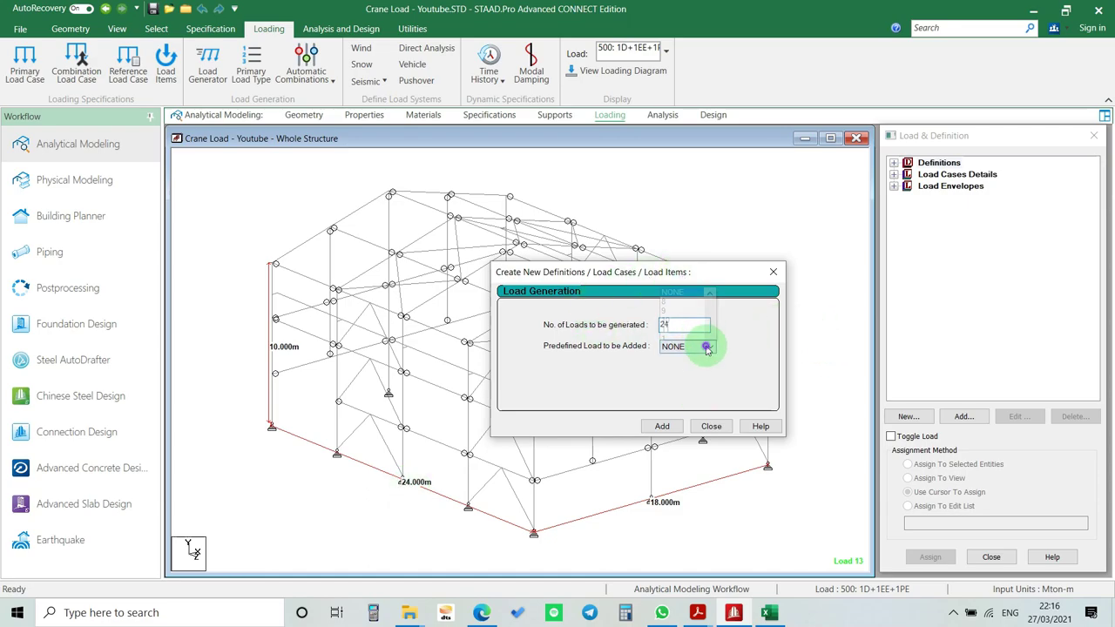
- Check the crane case numbers under the load case details and add the load generation with predefined load 12 (EE)
left_click(708, 347)
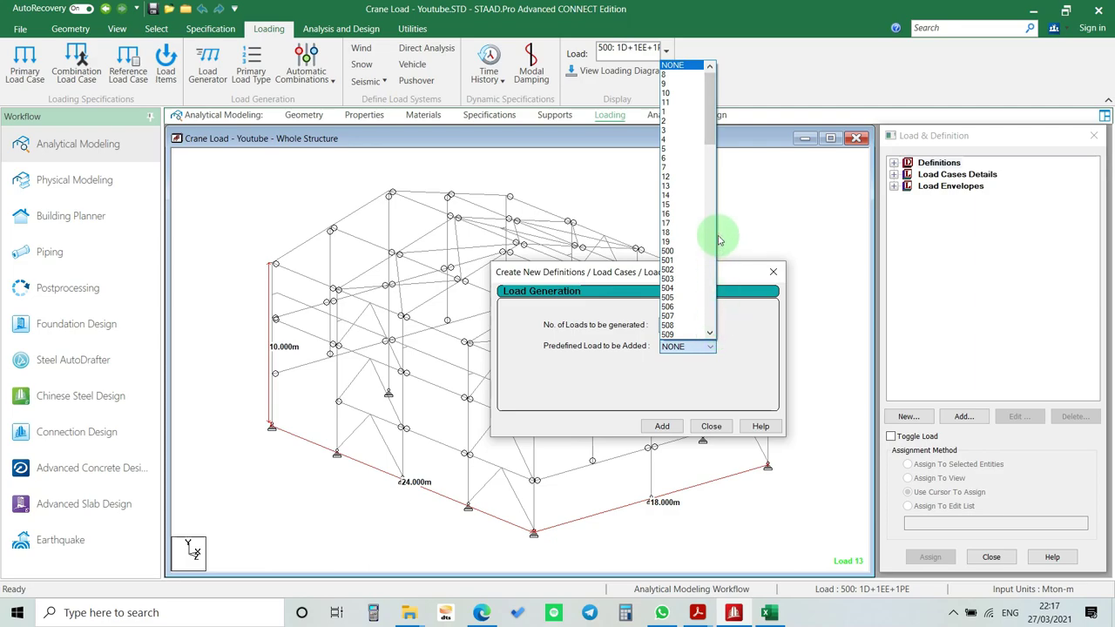
left_click(897, 174)
left_click(897, 174)
scroll(940, 261, "down", 2)
left_click(945, 278)
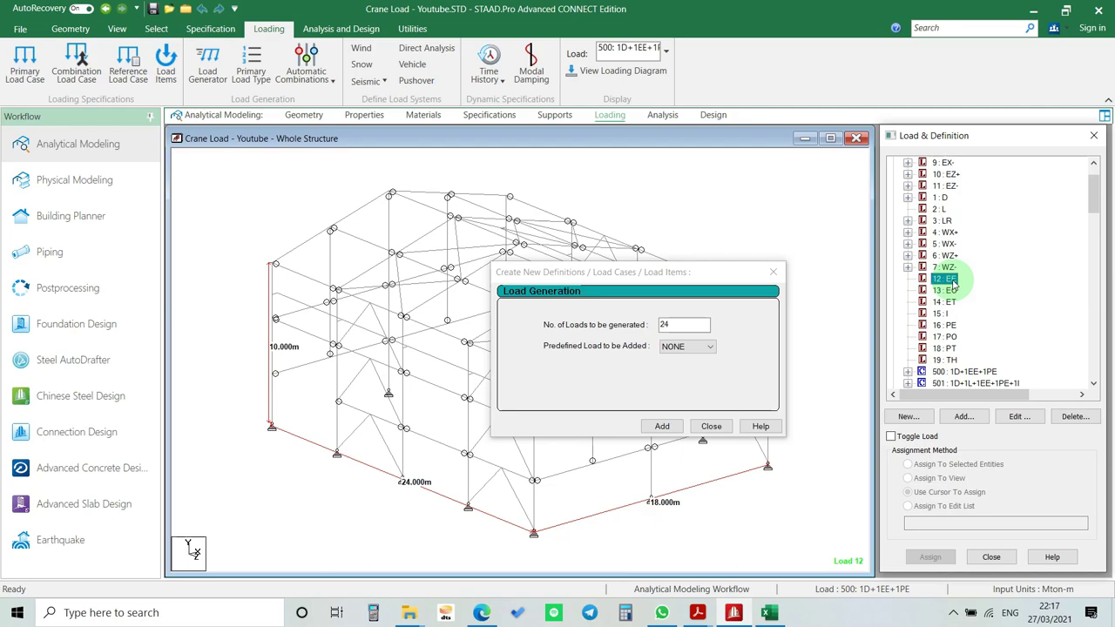
left_click(711, 348)
left_click(711, 347)
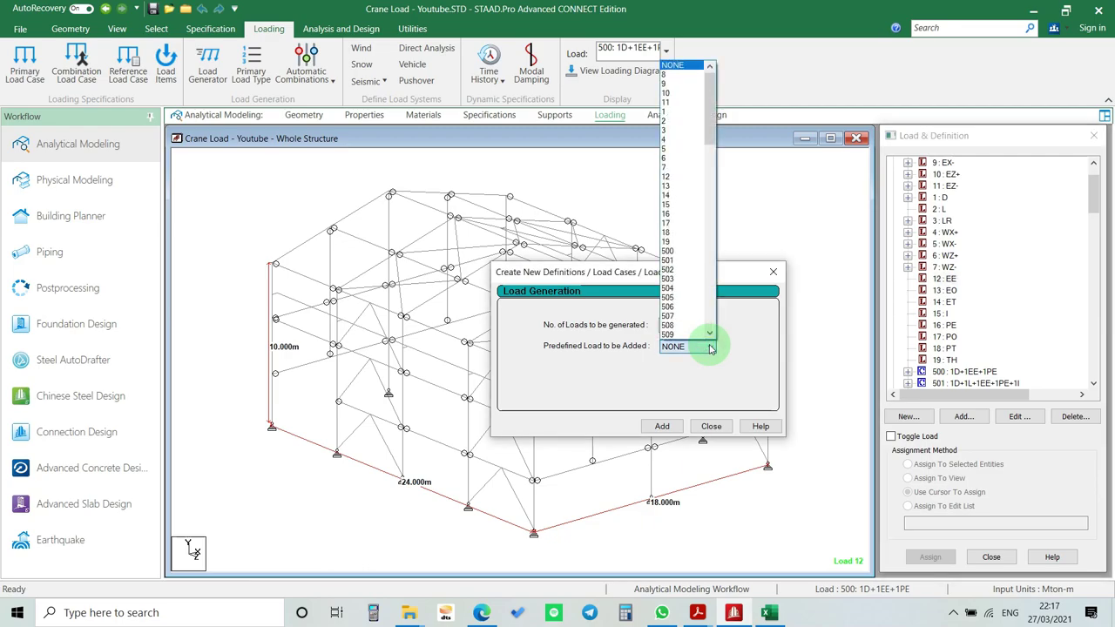
left_click(670, 178)
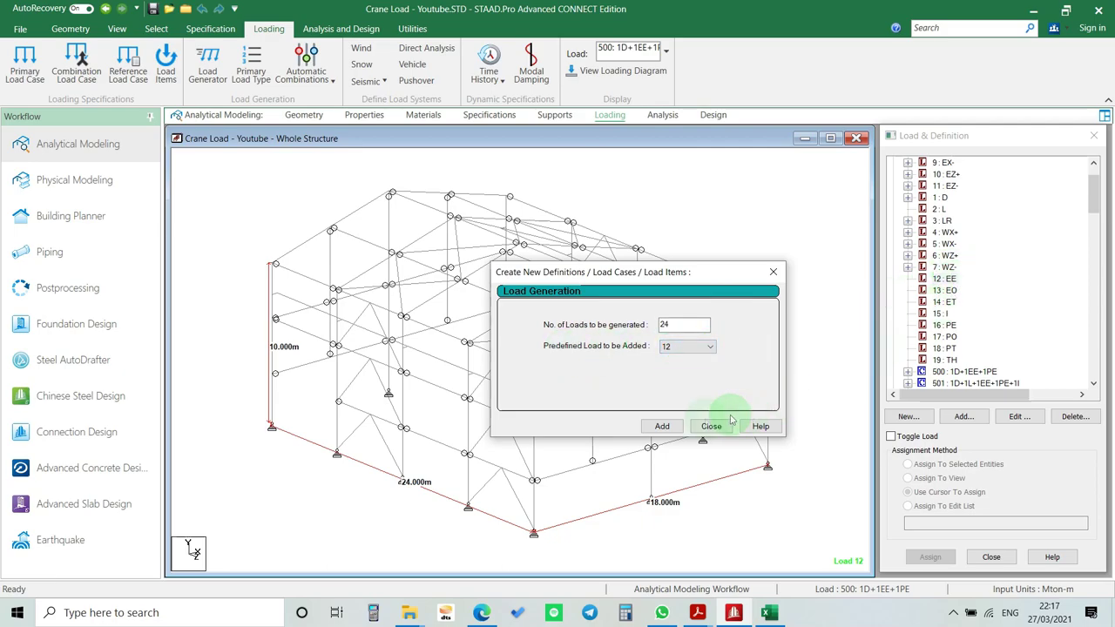
left_click(677, 426)
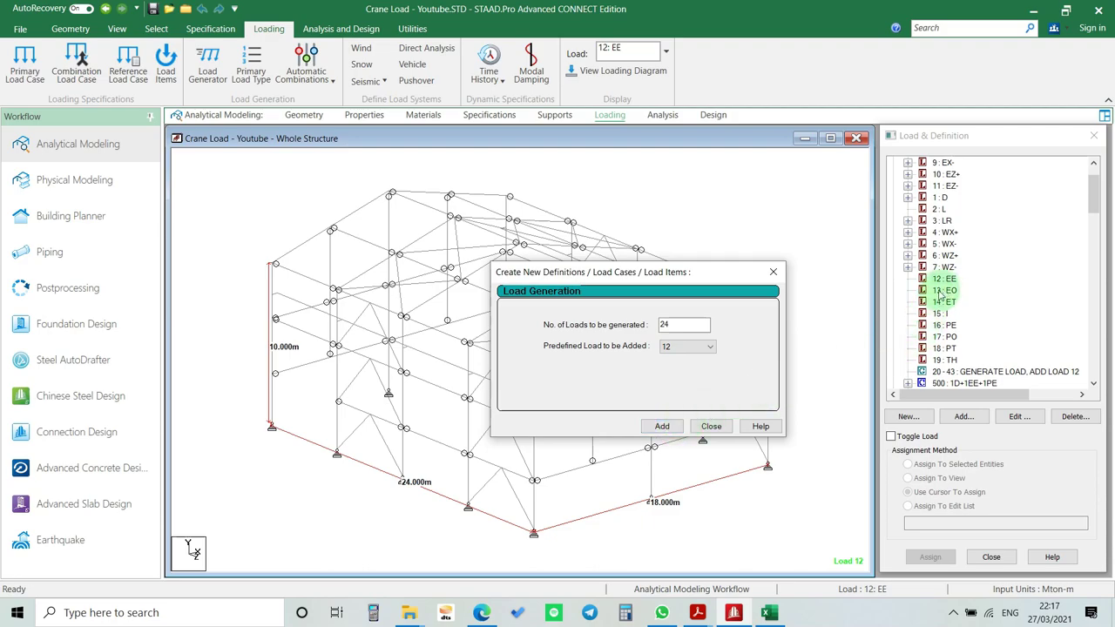
- Add a second generation of 24 loads with predefined load 13 (EO) and close the load generation dialog
left_click(705, 348)
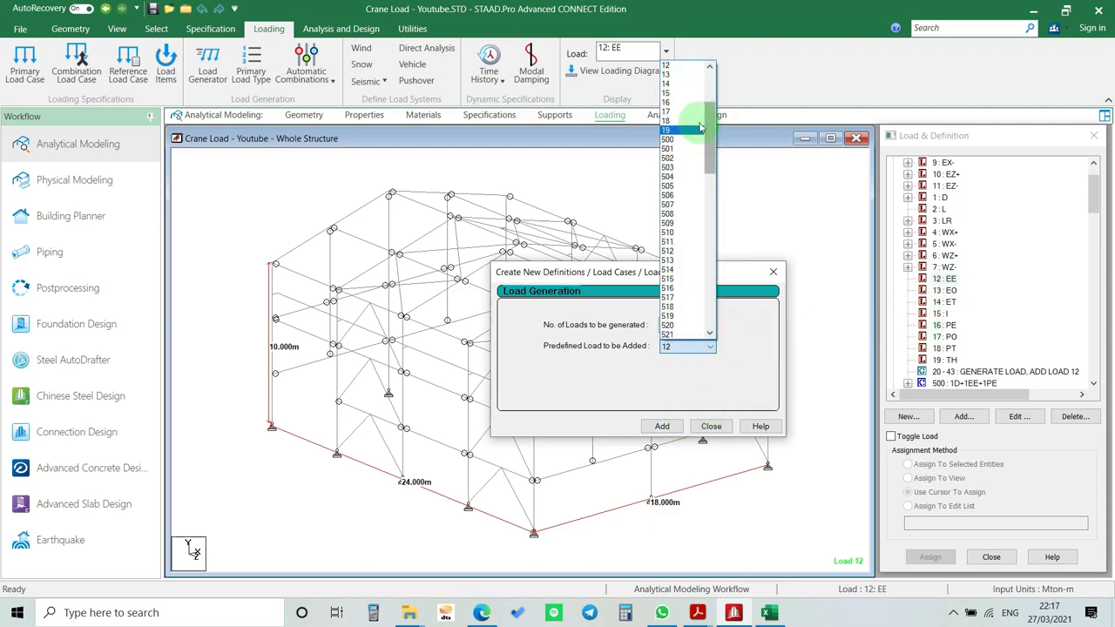
left_click(675, 75)
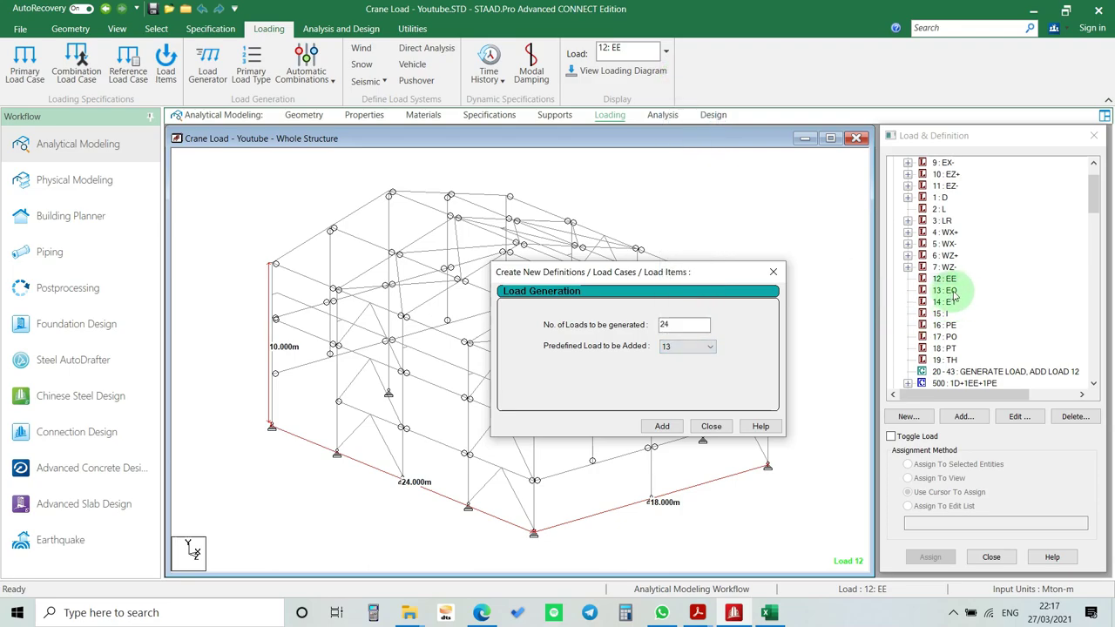
left_click(661, 426)
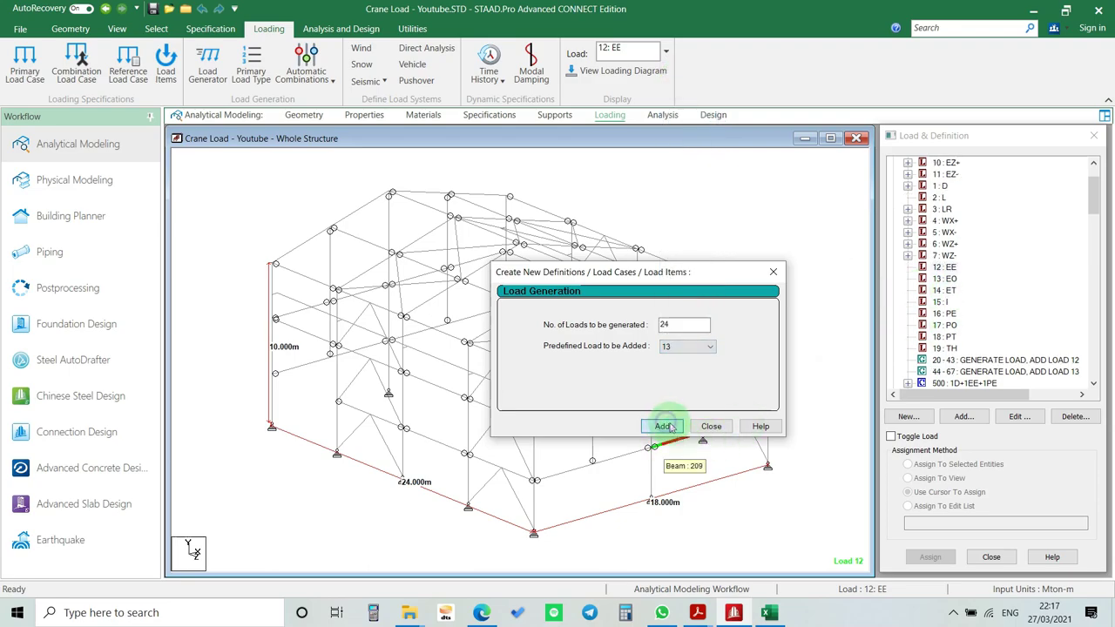
left_click(710, 426)
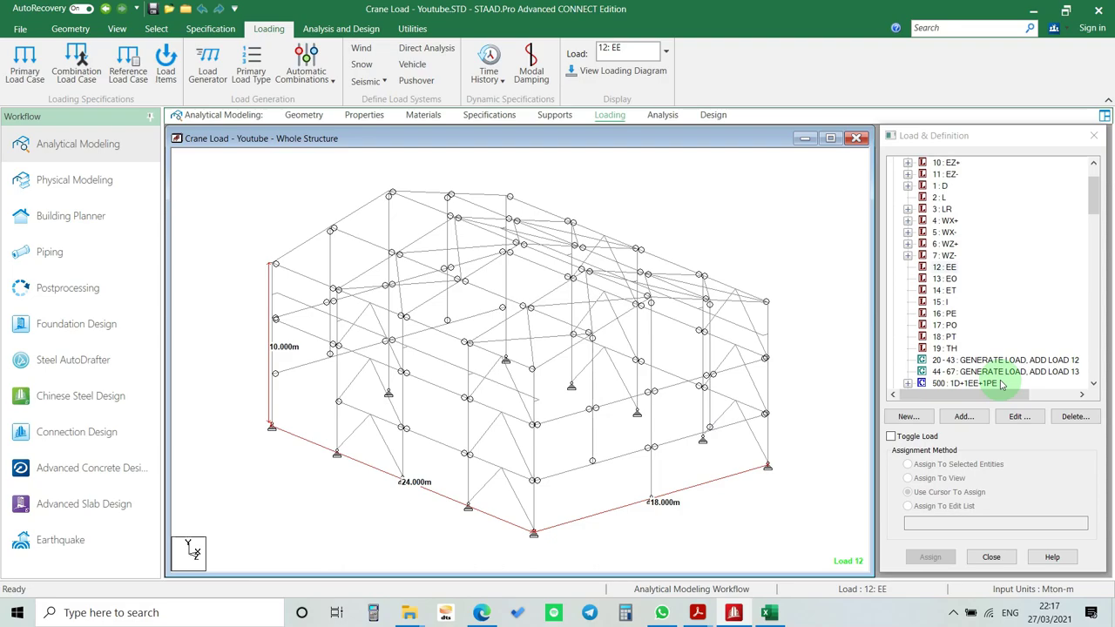
left_click(1005, 360)
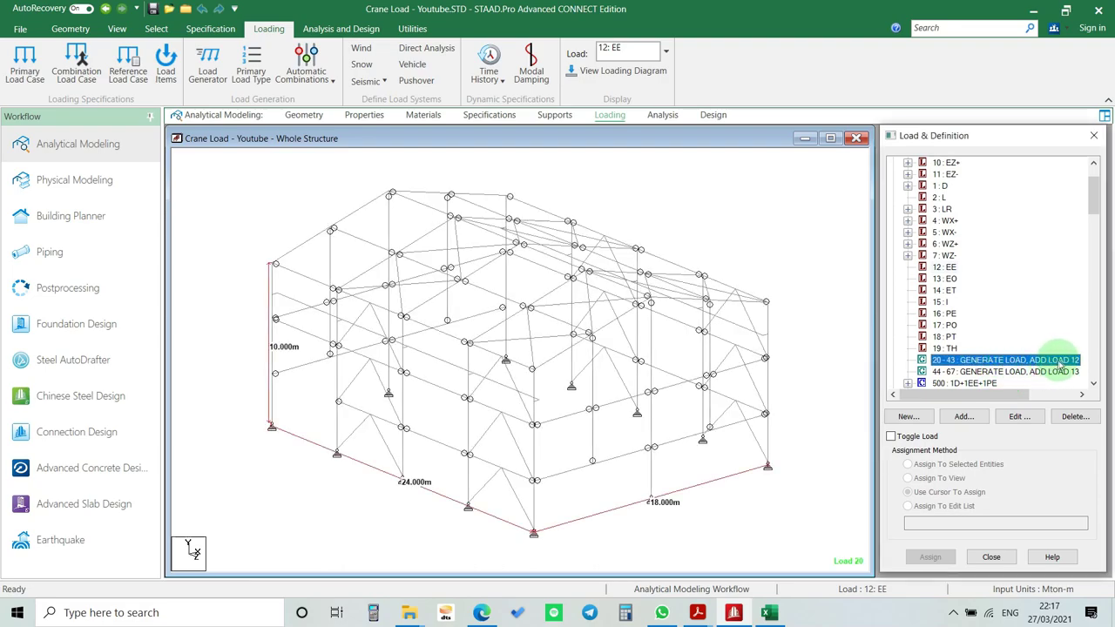
left_click(981, 374)
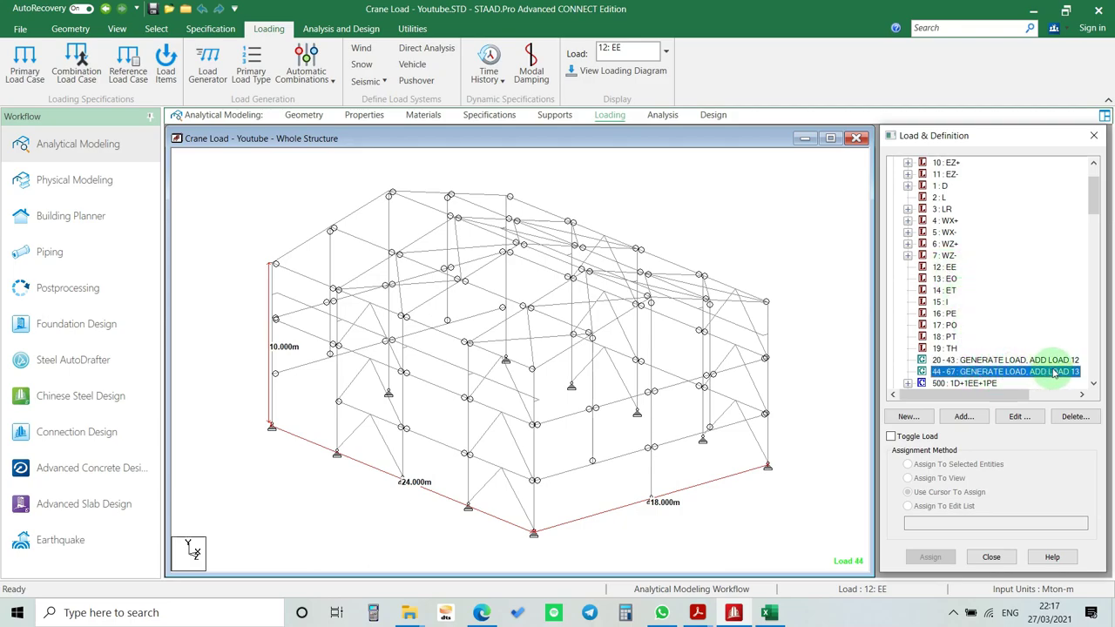
left_click(955, 290)
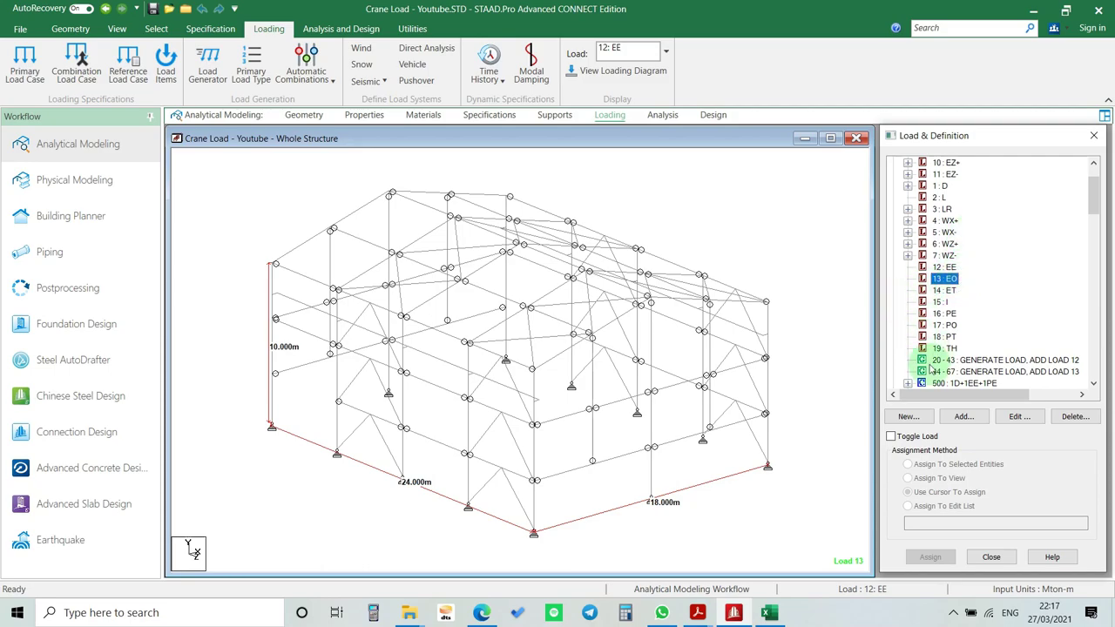
left_click(953, 612)
left_click(910, 558)
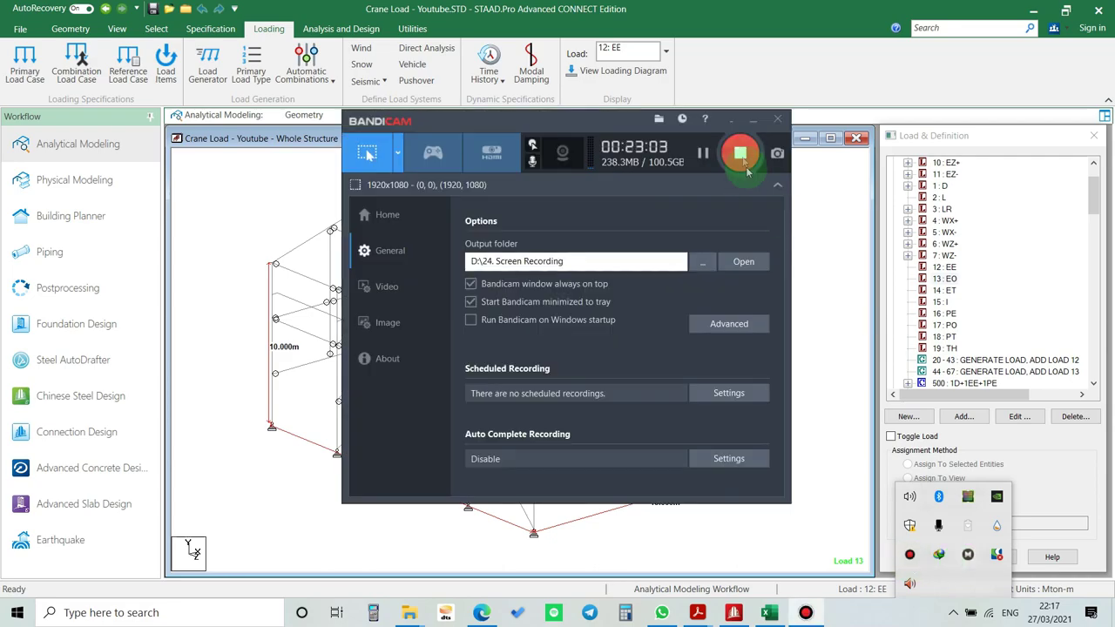
left_click(730, 119)
- Begin adding a load generation type to the generated load entry 20 - 43 that adds load 12
scroll(975, 327, "down", 1)
scroll(975, 327, "down", 4)
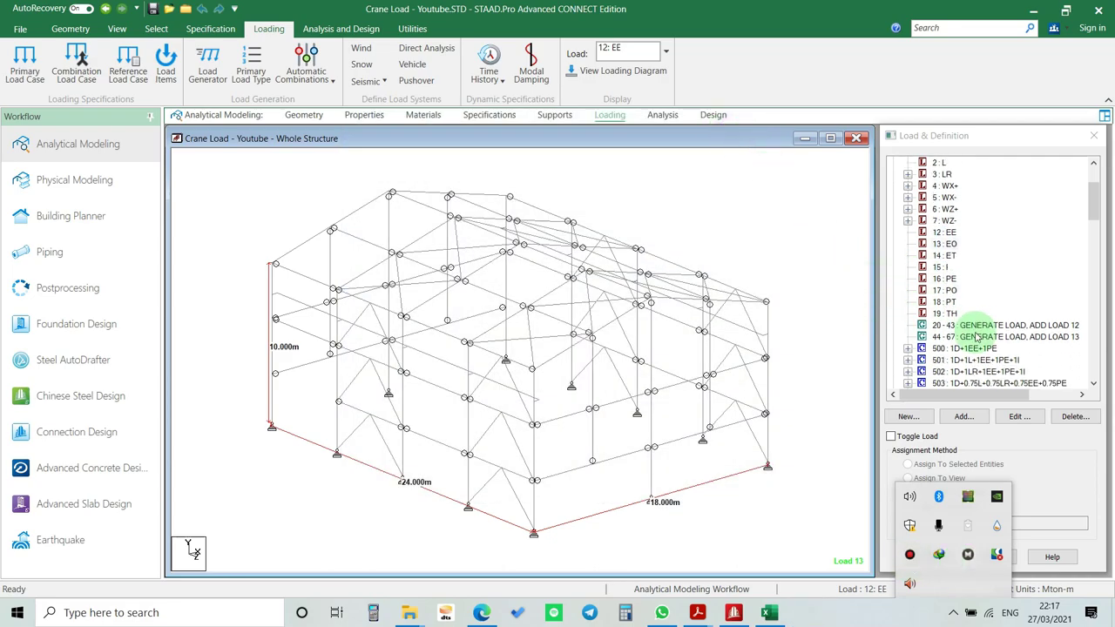
left_click(987, 302)
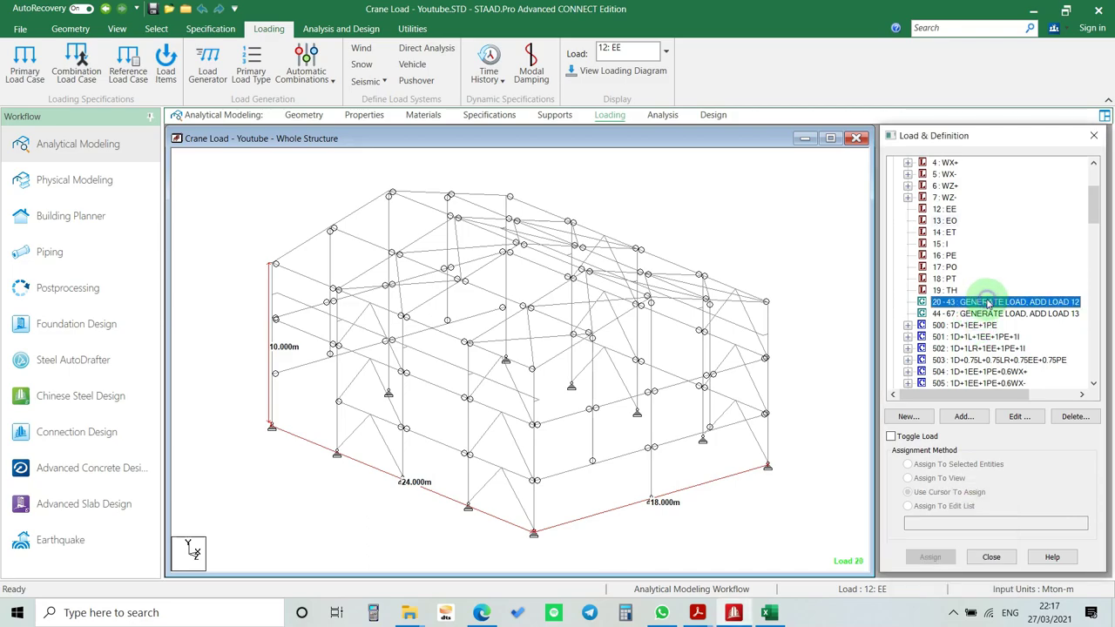
left_click(975, 418)
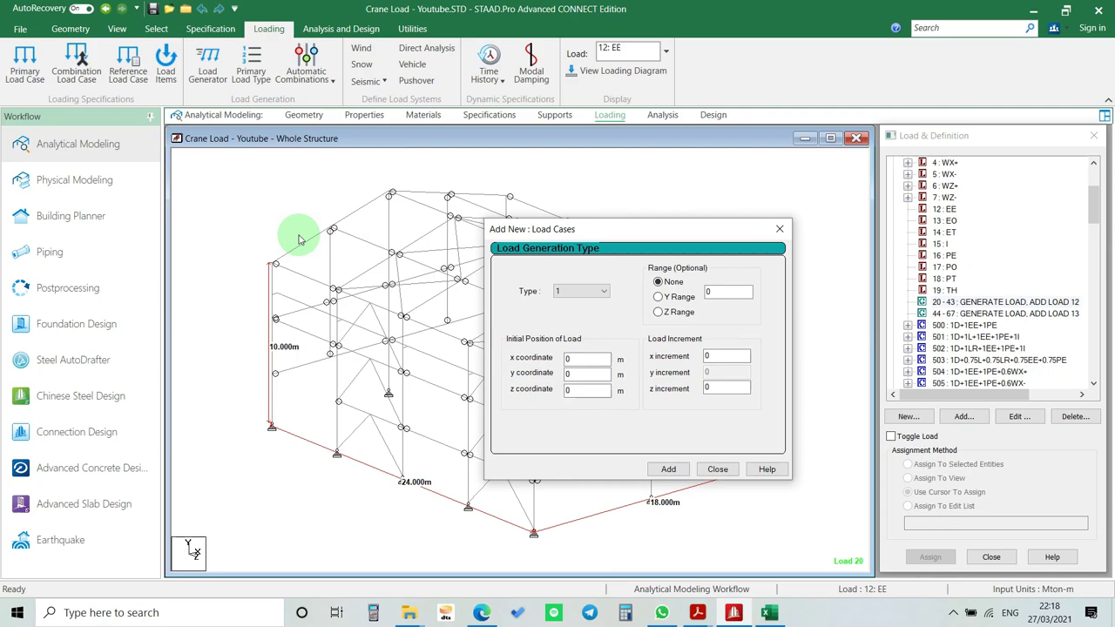
- Look up the coordinates of node 68 at the corner column, keeping its details clear of the load generation dialog
right_click(255, 223)
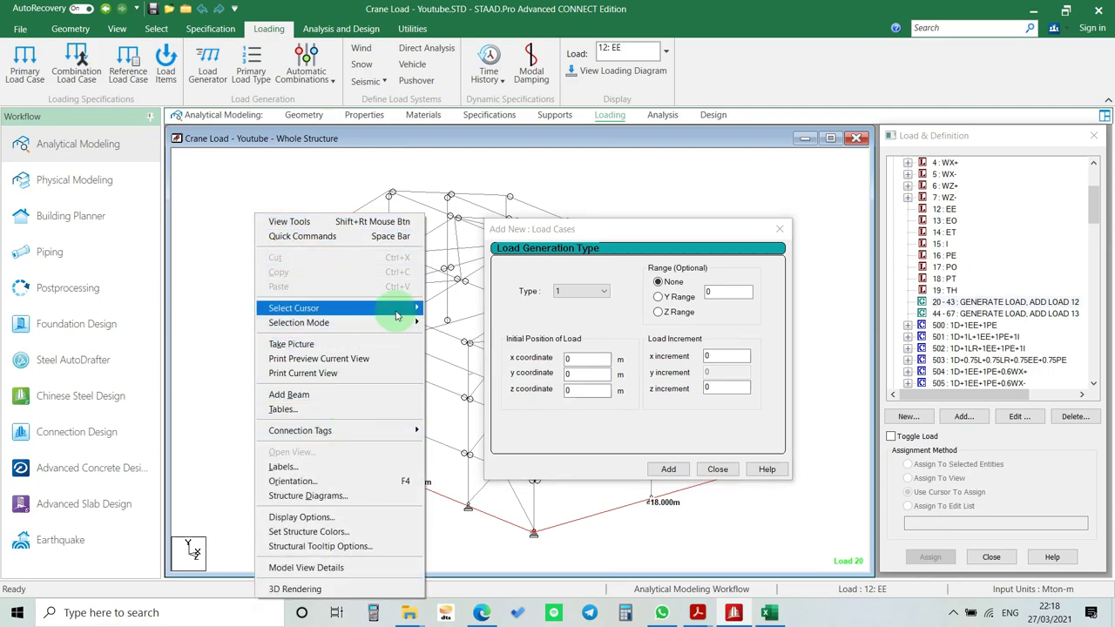
mouse_move(376, 309)
left_click(452, 309)
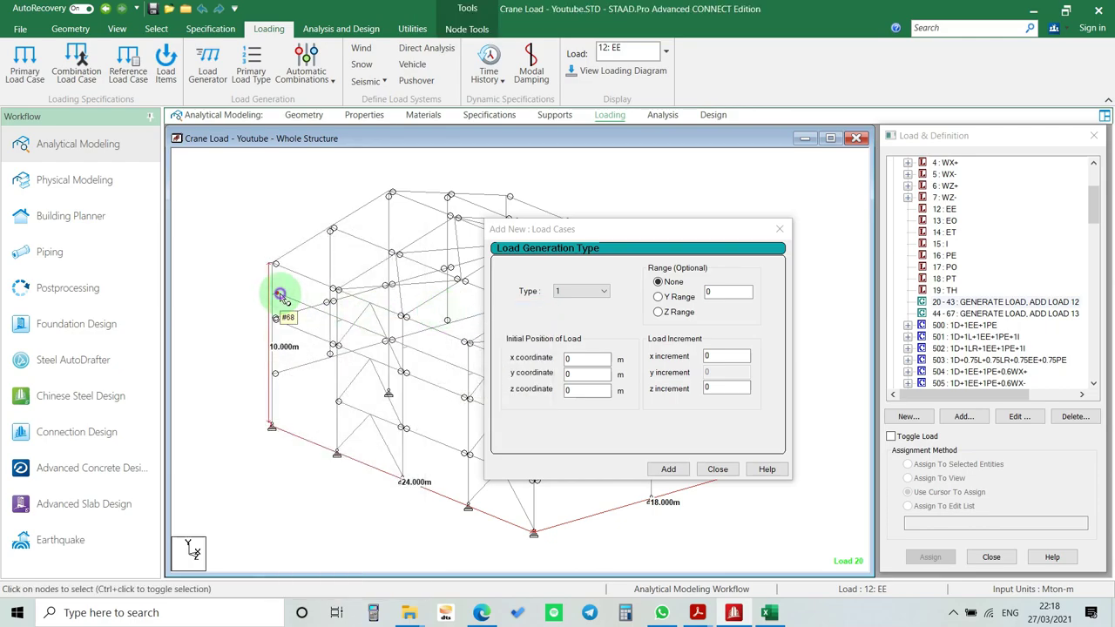
double_click(280, 297)
left_click_drag(521, 226, 336, 195)
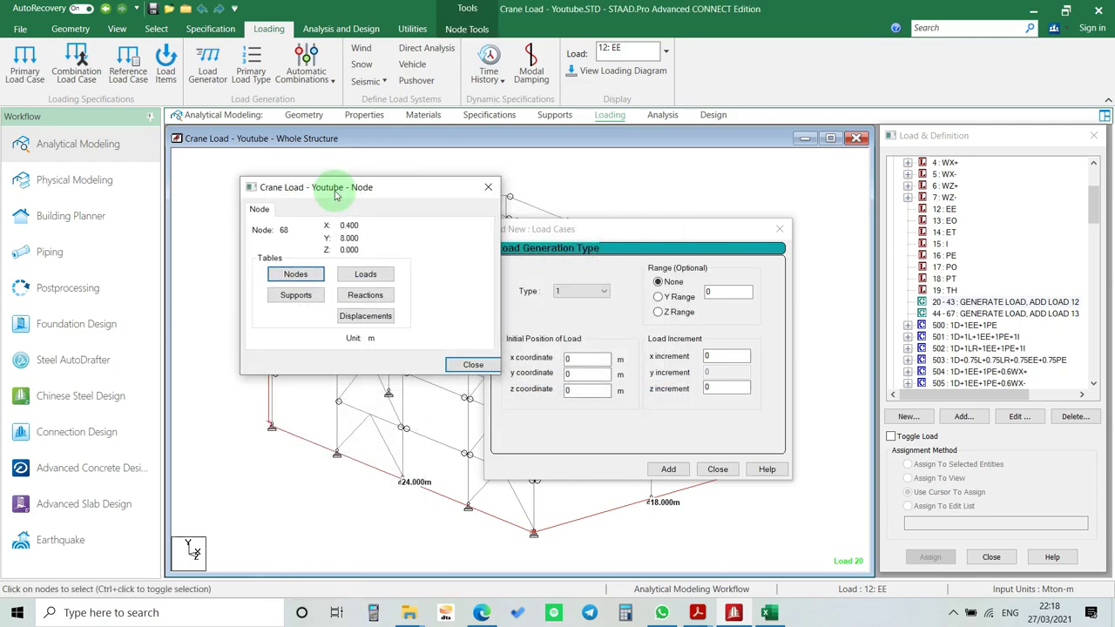
left_click_drag(323, 186, 251, 338)
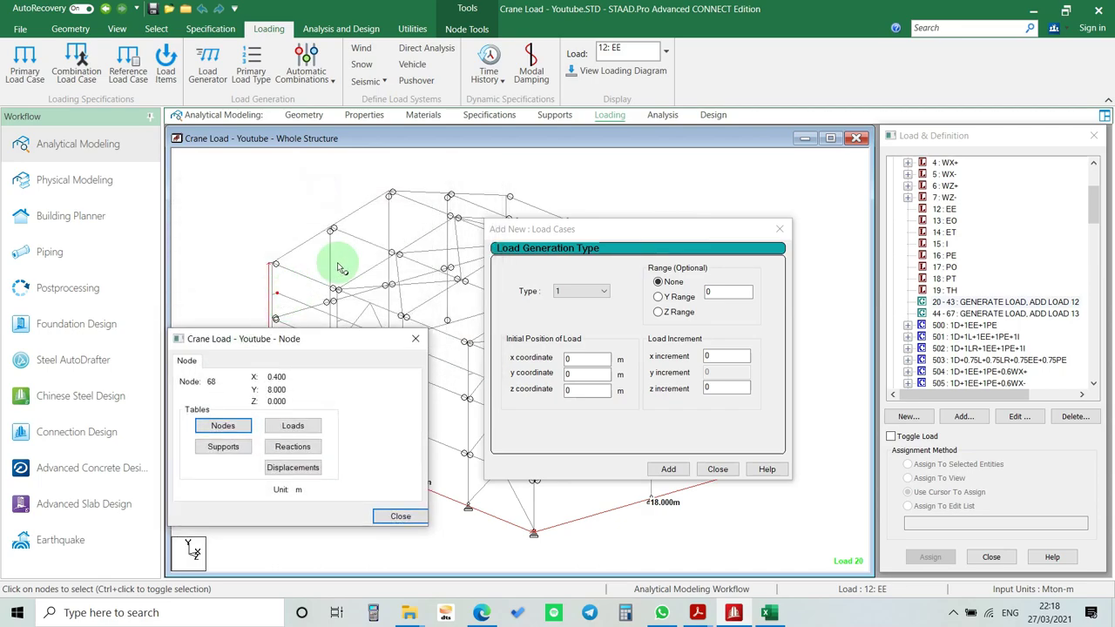
left_click_drag(290, 348, 310, 205)
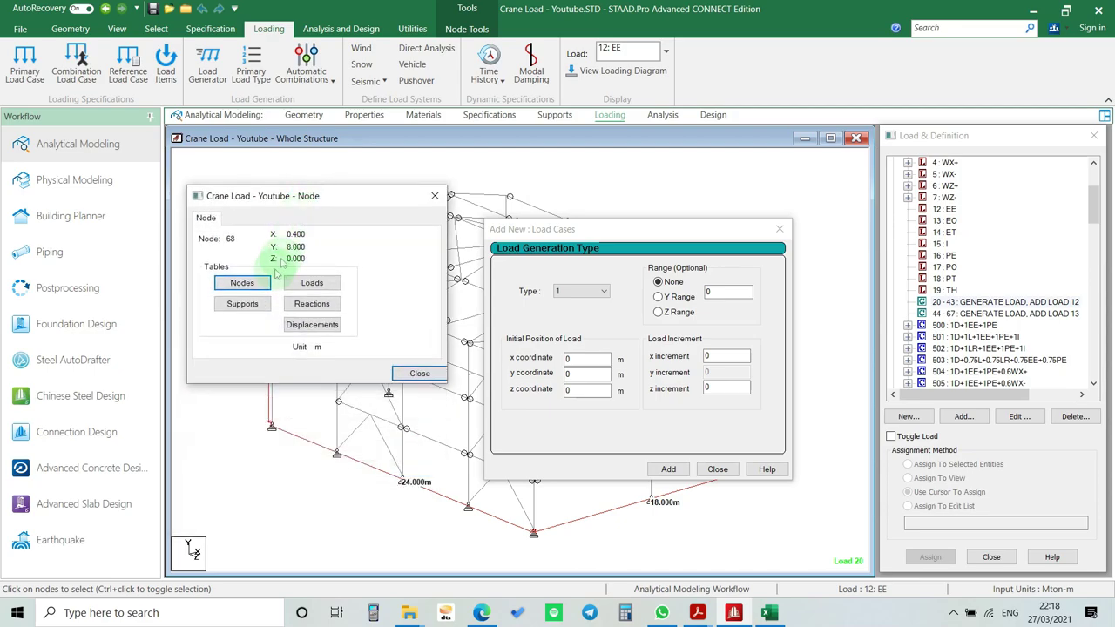
- Keep vehicle type 1, set the load's initial position to x 0.4 m and y 0.8 m, and close the node details
left_click(585, 293)
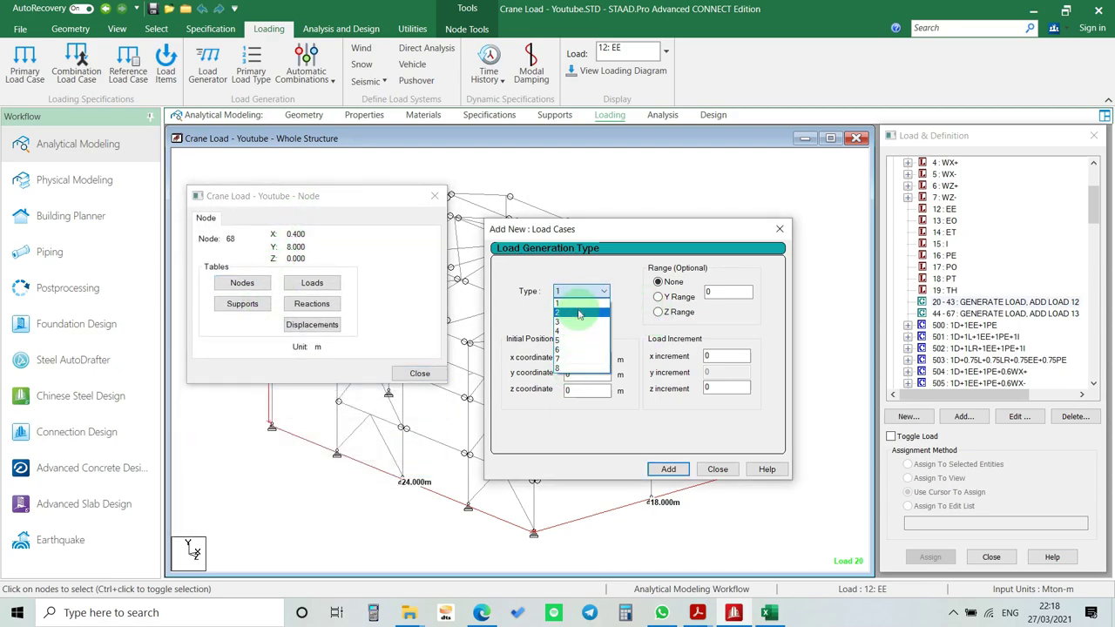
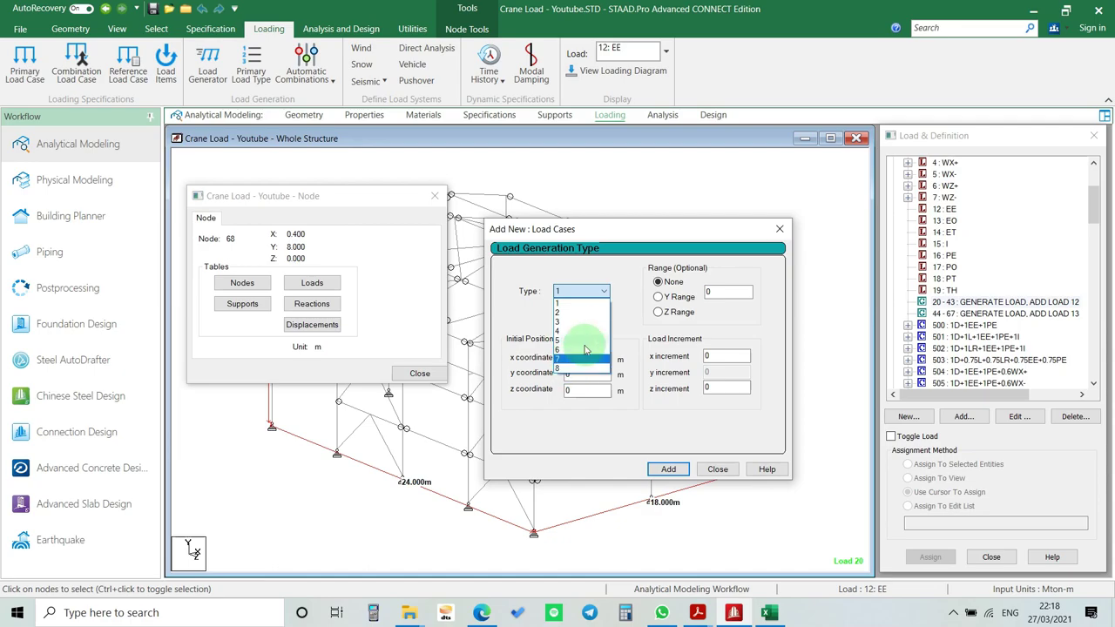
left_click(588, 290)
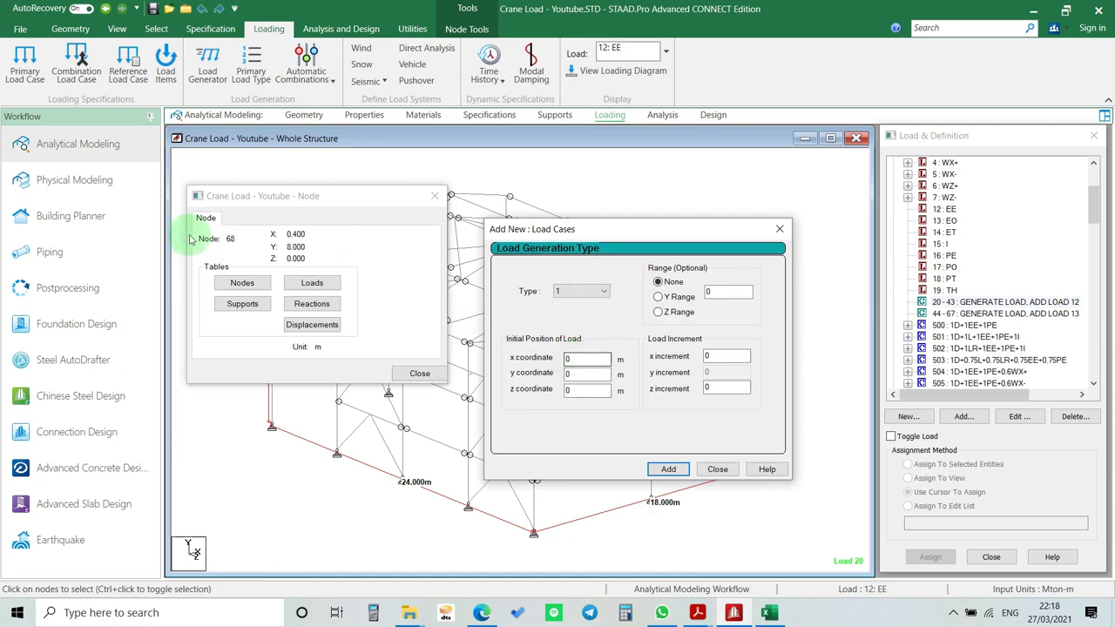
type(".4")
left_click(608, 372)
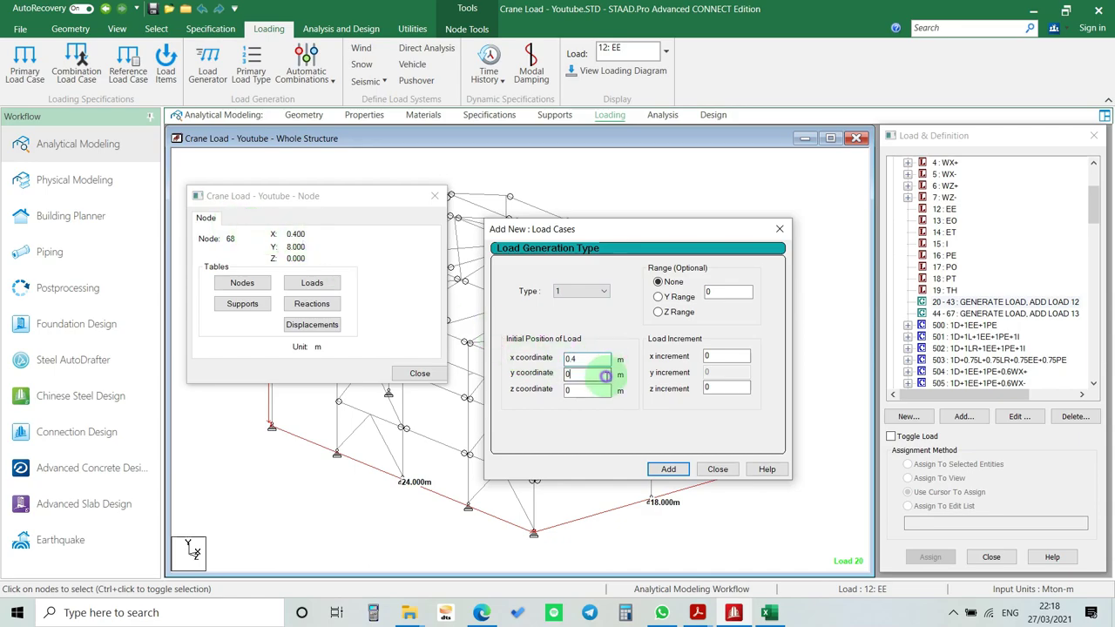
type(".8")
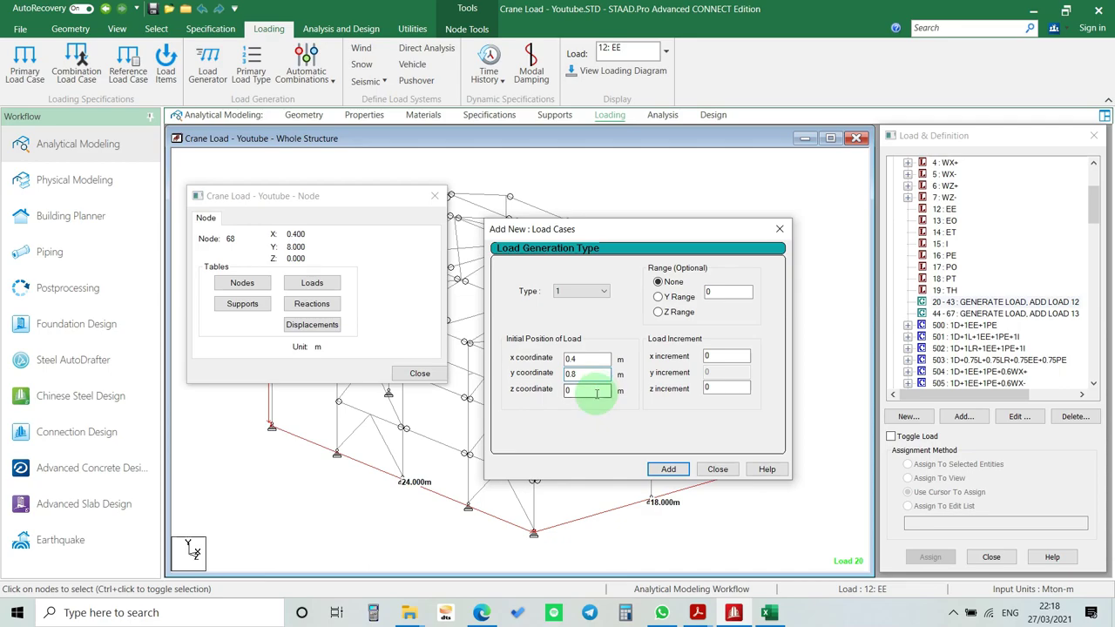
left_click(434, 199)
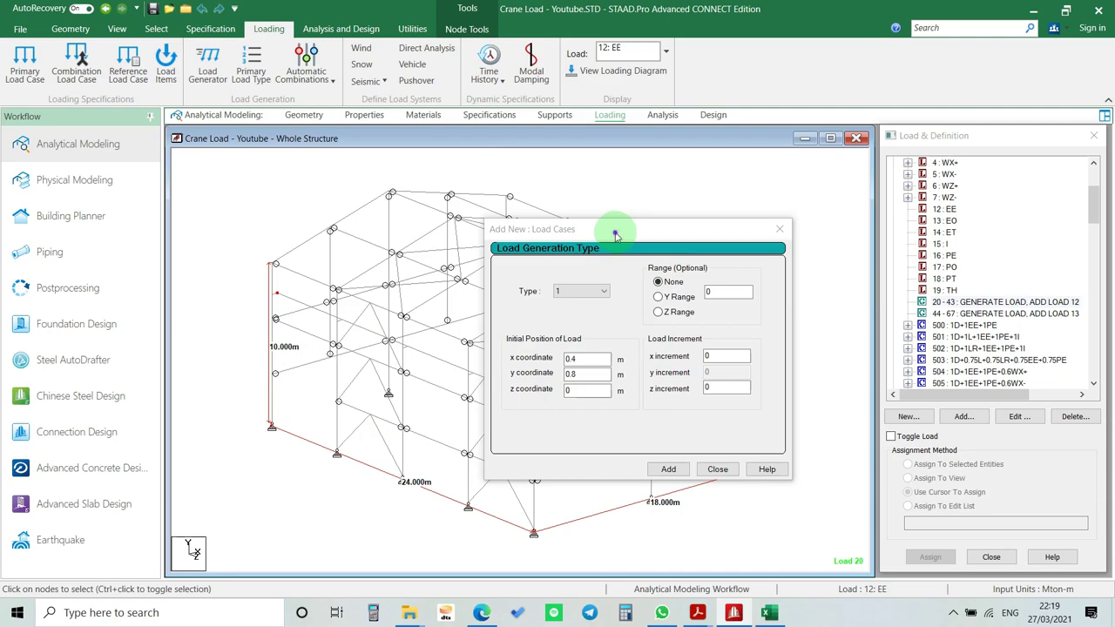
- Set the z increment to 0.5 and add the type 1 load generation to entry 20 - 43
left_click_drag(615, 235, 939, 194)
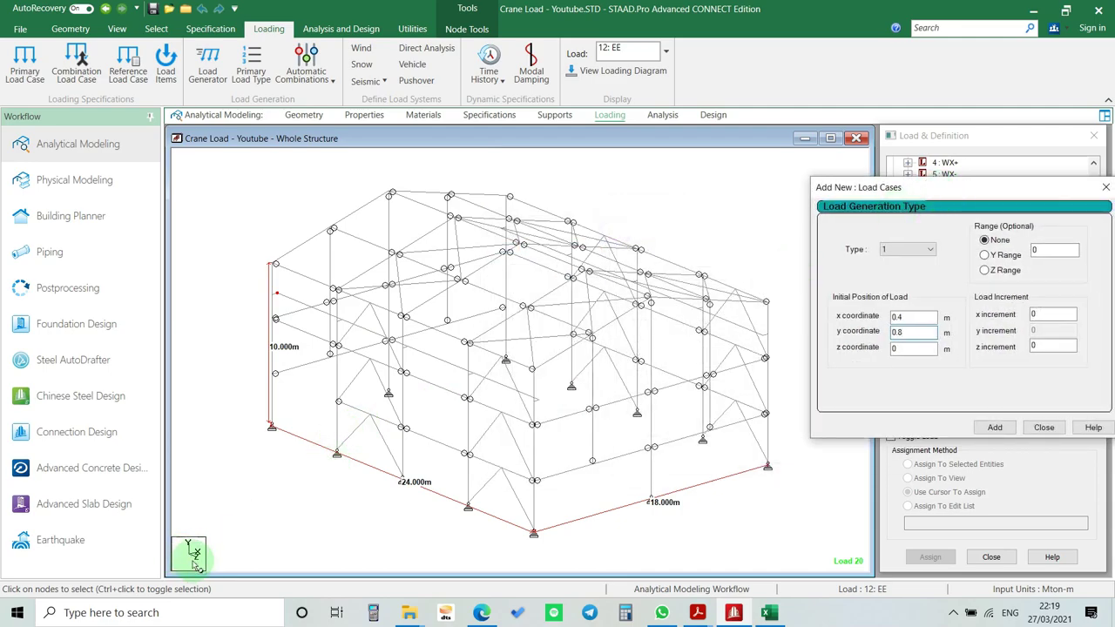
mouse_move(530, 423)
middle_mouse_down()
mouse_move(498, 351)
mouse_move(287, 552)
middle_mouse_up()
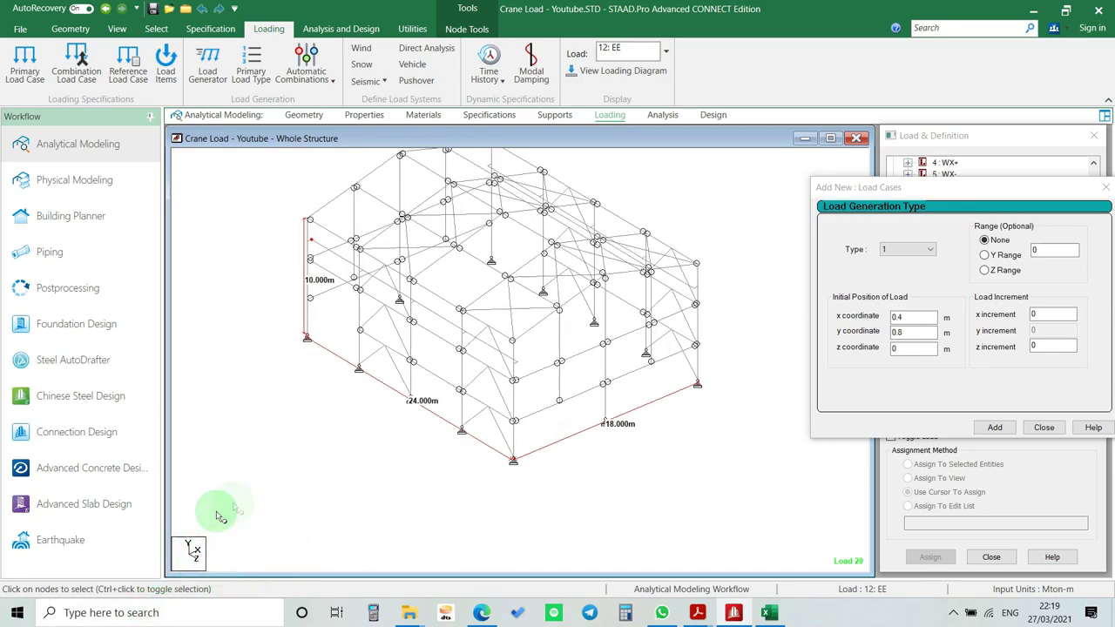
left_click_drag(925, 189, 603, 144)
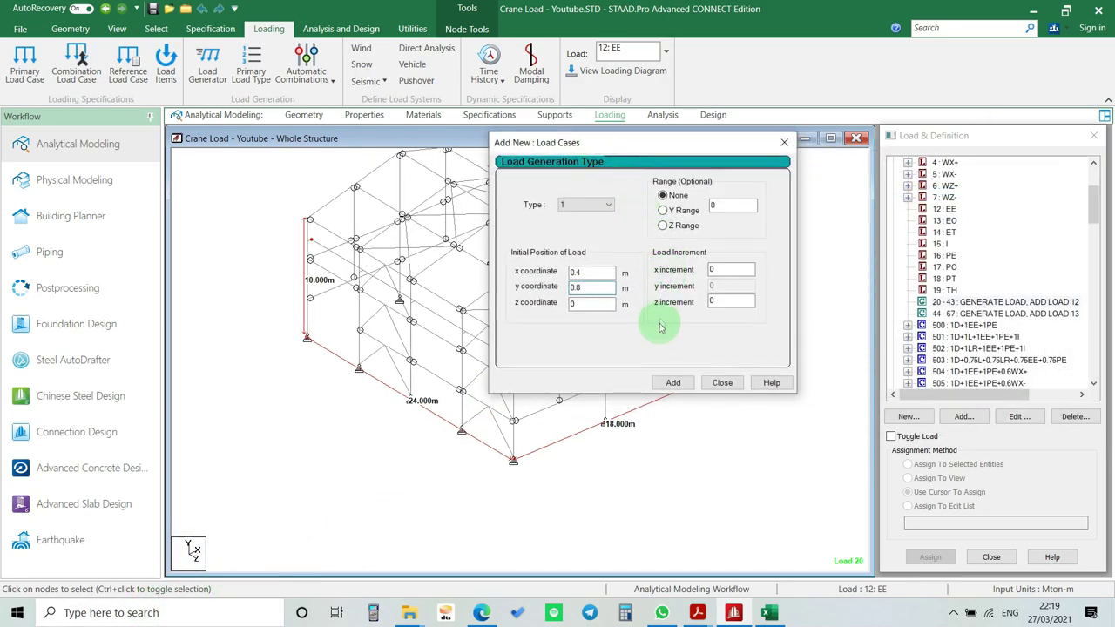
left_click(593, 205)
left_click(735, 299)
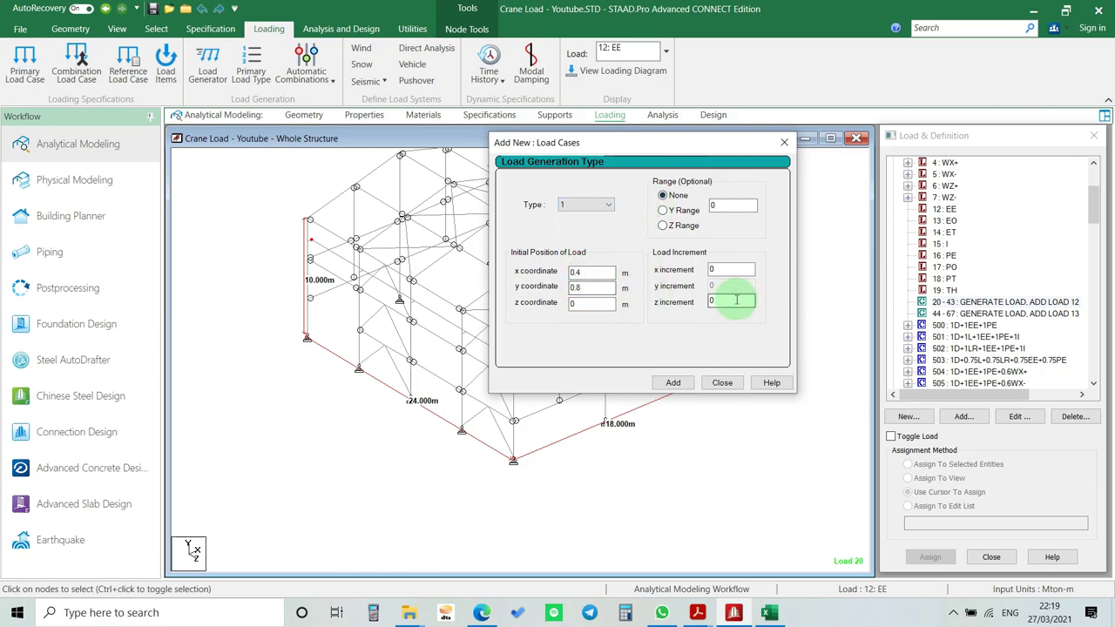
double_click(704, 300)
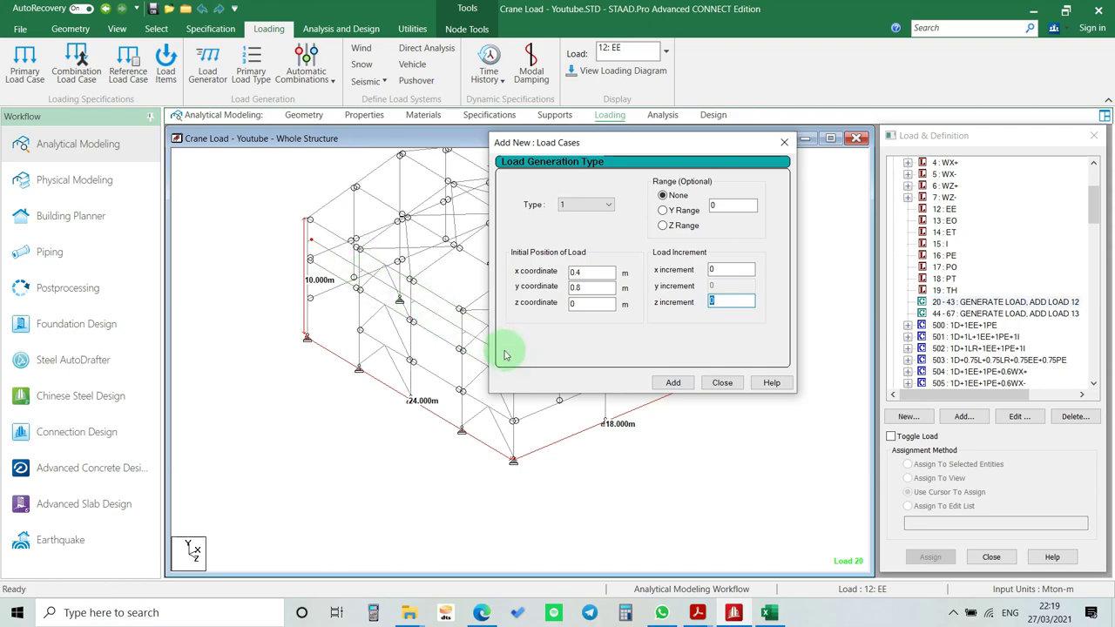
left_click_drag(610, 144, 669, 162)
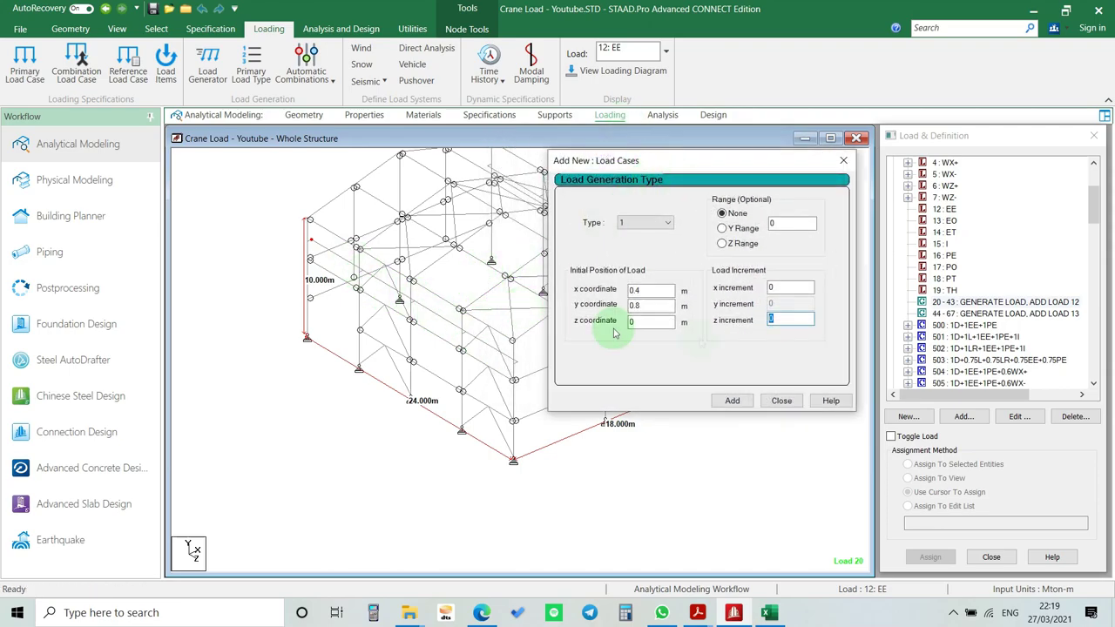
double_click(798, 320)
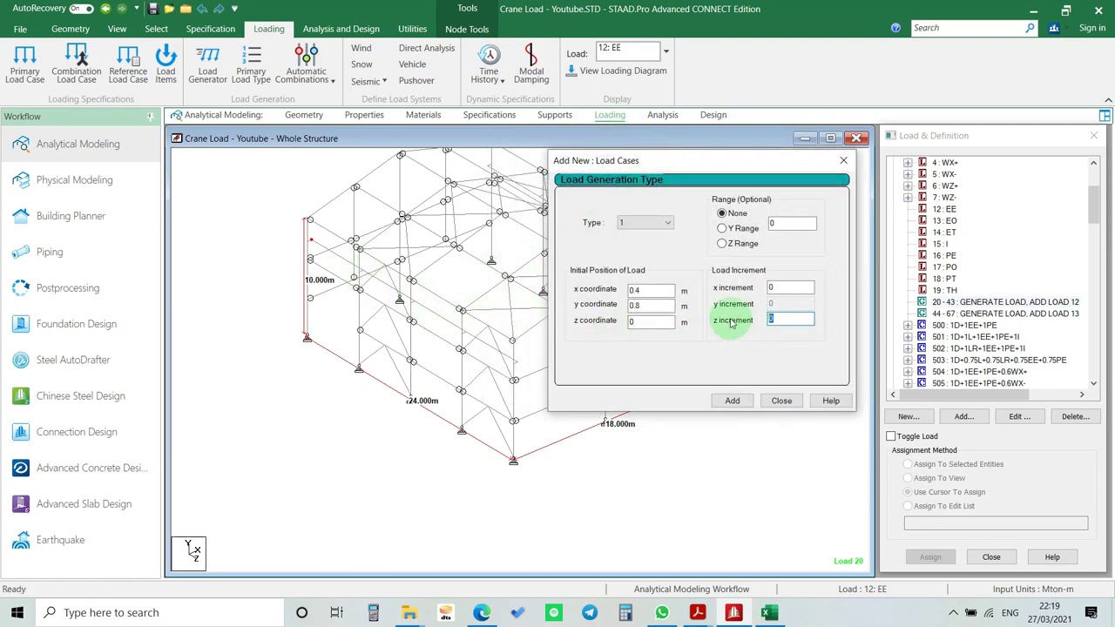
type("0")
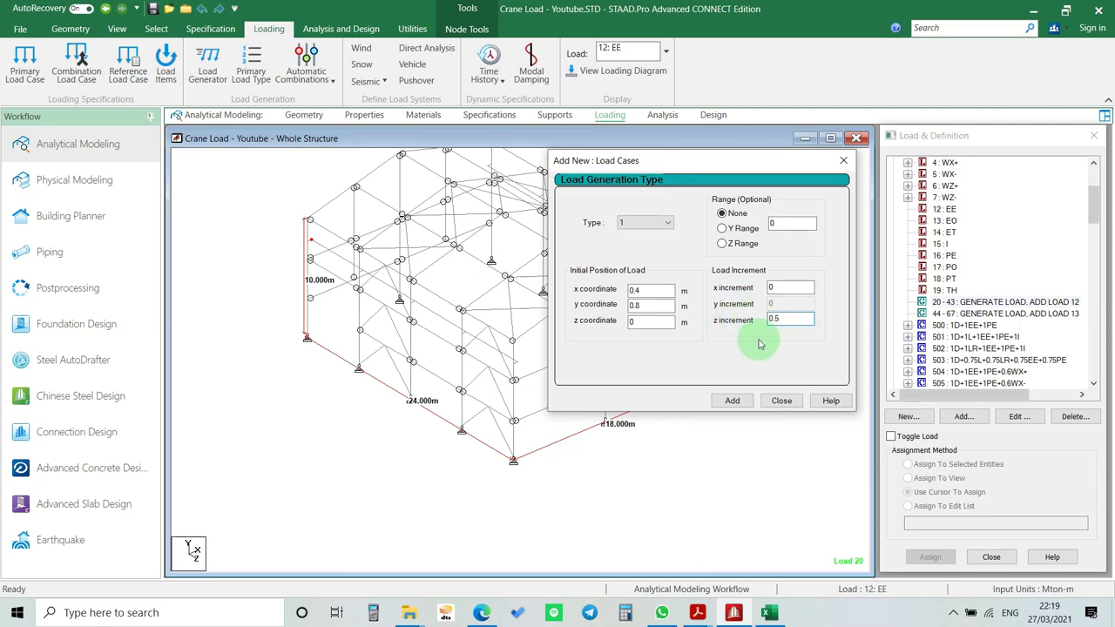
left_click(732, 402)
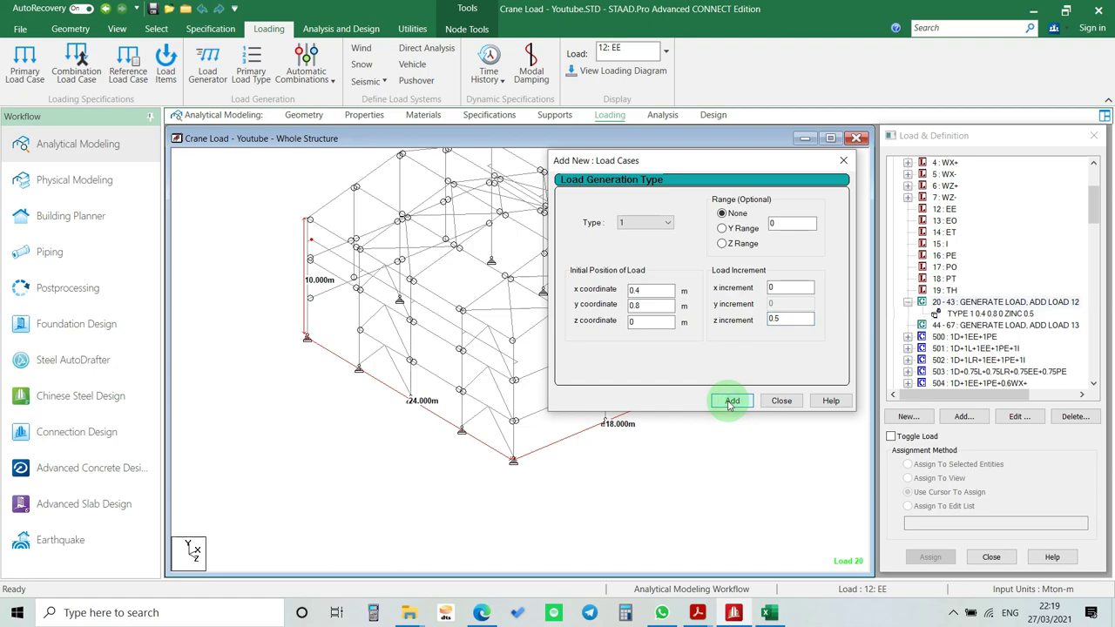
- Choose vehicle type 2 and look up the coordinates of node 70, keeping its details clear of the load generation dialog
left_click(653, 223)
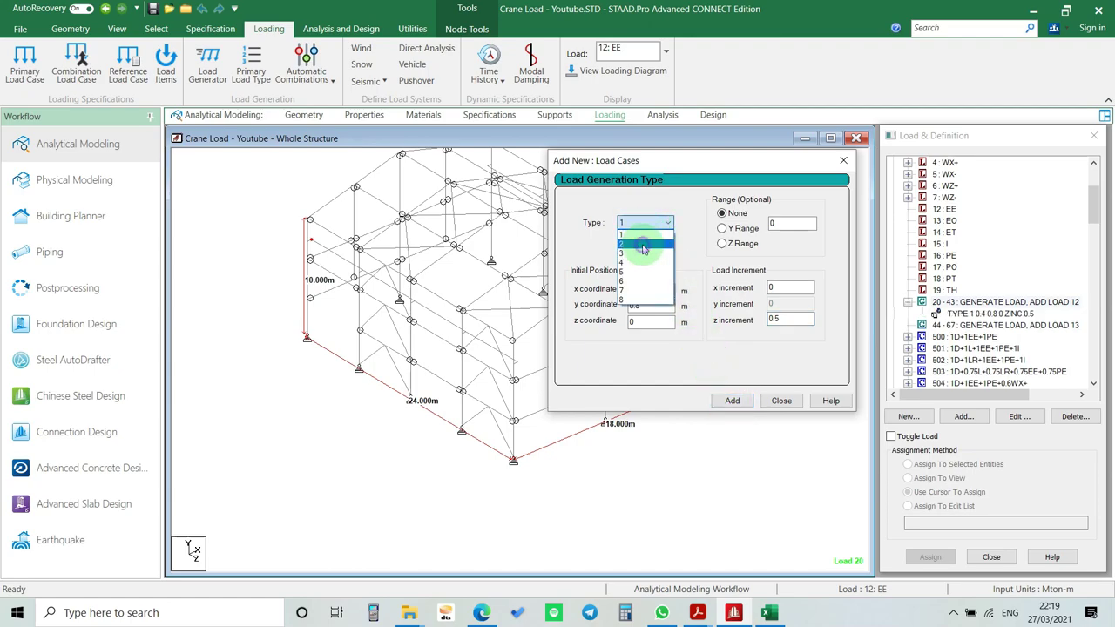
left_click(643, 250)
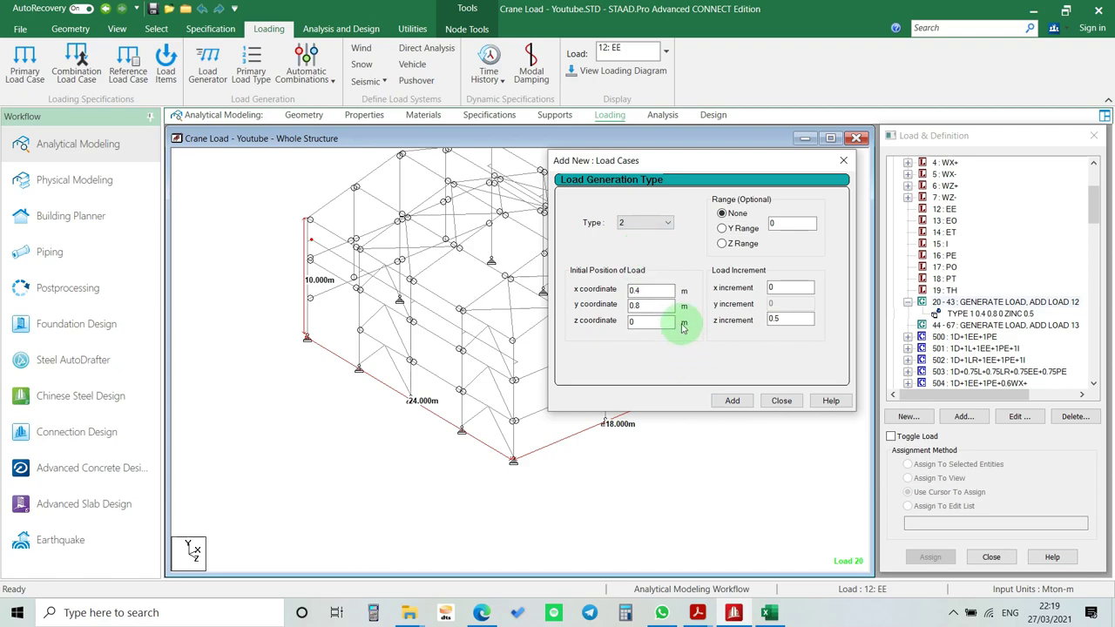
middle_click_drag(348, 293, 374, 242)
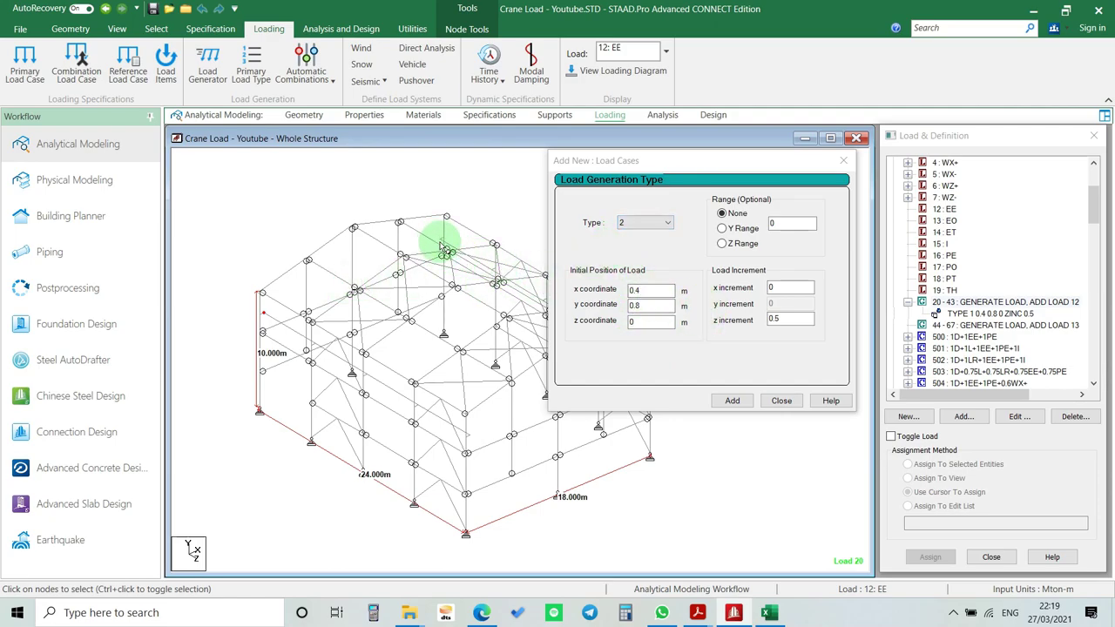
scroll(445, 250, "up", 4)
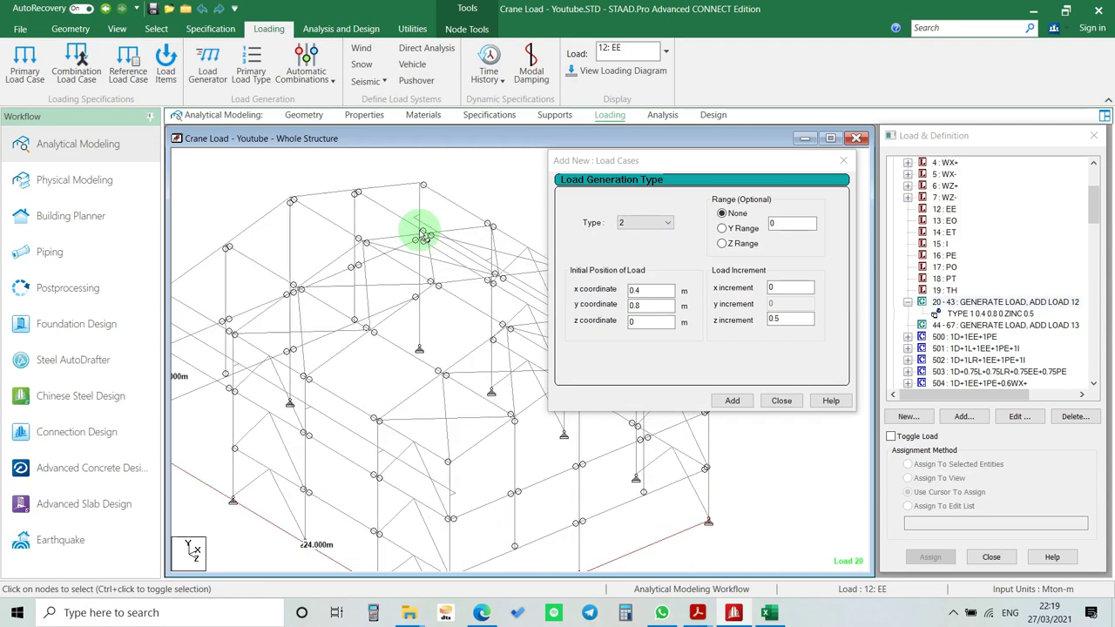
double_click(414, 220)
left_click_drag(575, 225, 387, 196)
- Set the initial position to x 17.6 m and y 8 m, add the type 2 generation, and close the node details
left_click(634, 290)
key("BackSpace")
key("BackSpace")
key("BackSpace")
type("17.6")
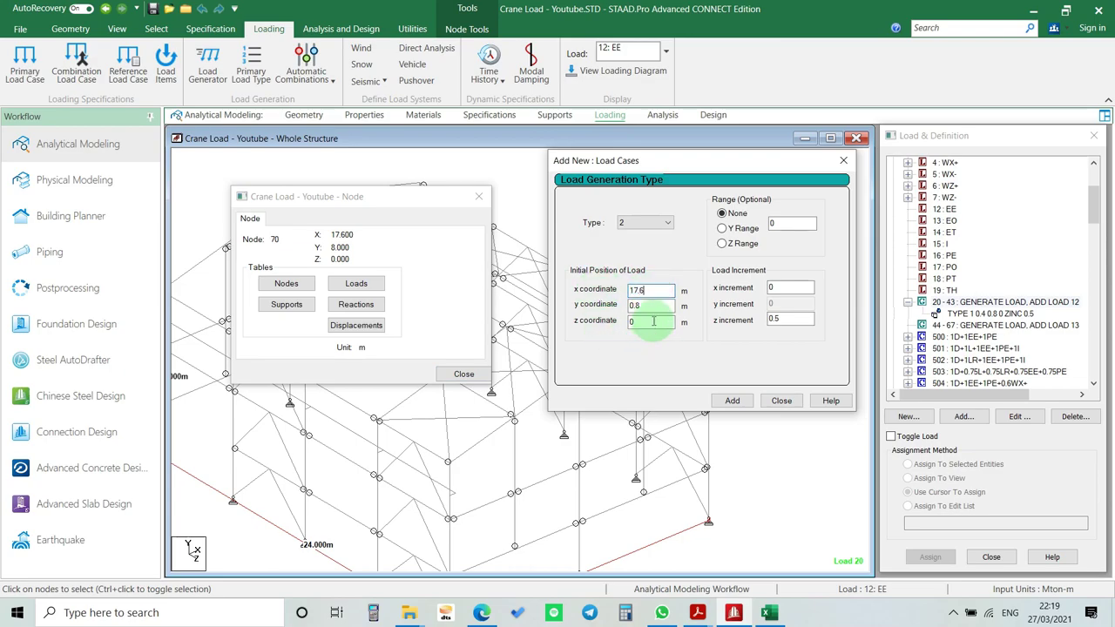
left_click_drag(651, 304, 621, 310)
type("8")
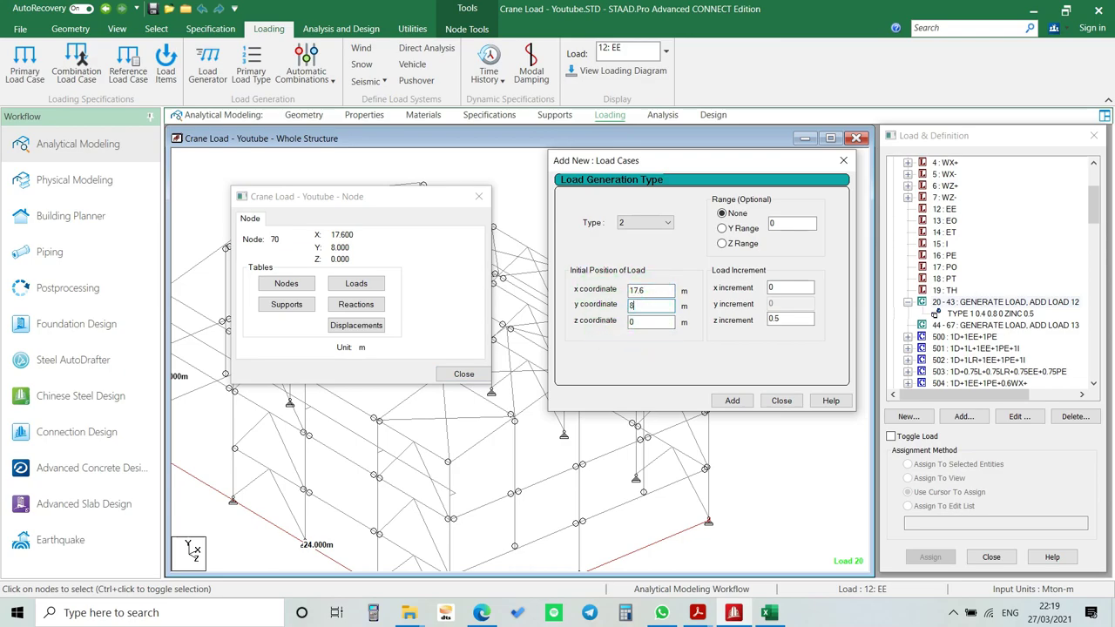
left_click(637, 323)
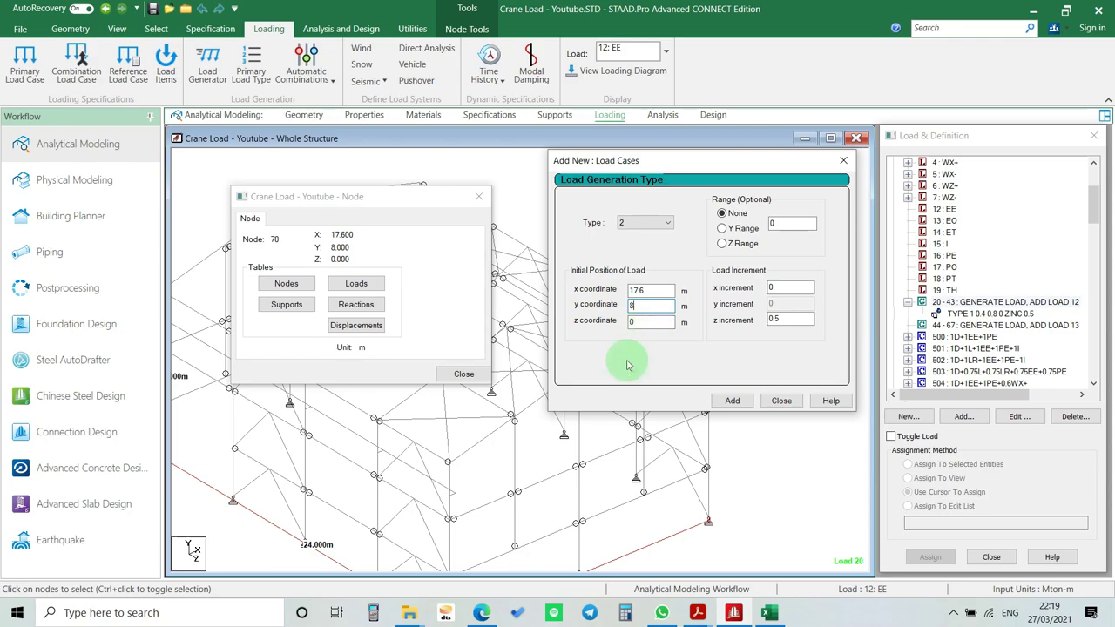
left_click(731, 401)
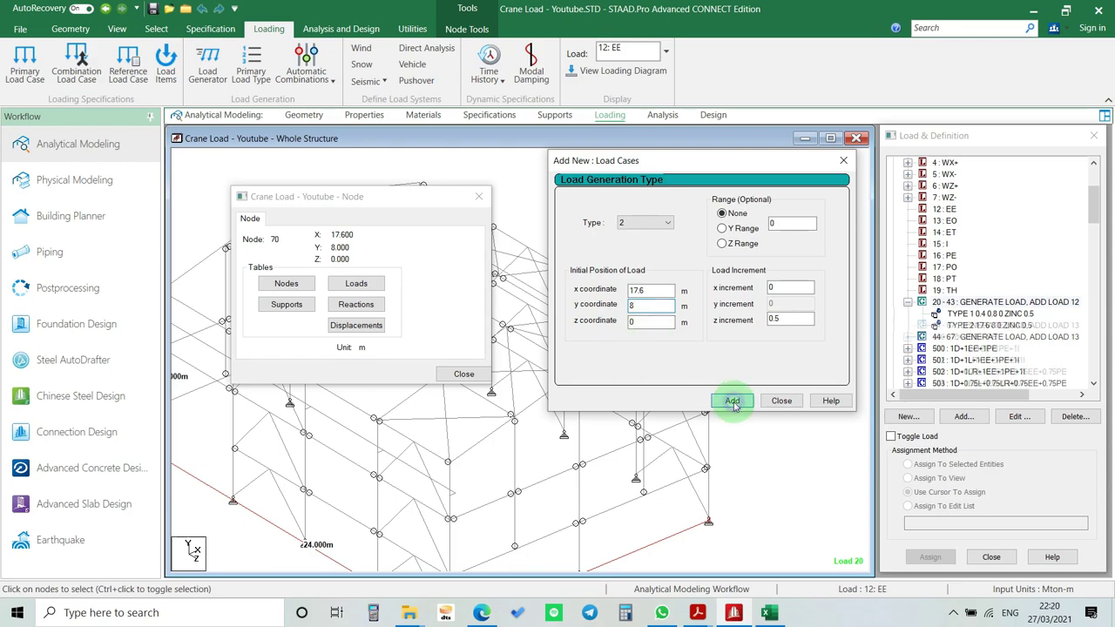
left_click(466, 374)
- Correct the type 1 generation under entry 20 - 43 by setting its initial y coordinate to 8 m
left_click(1001, 313)
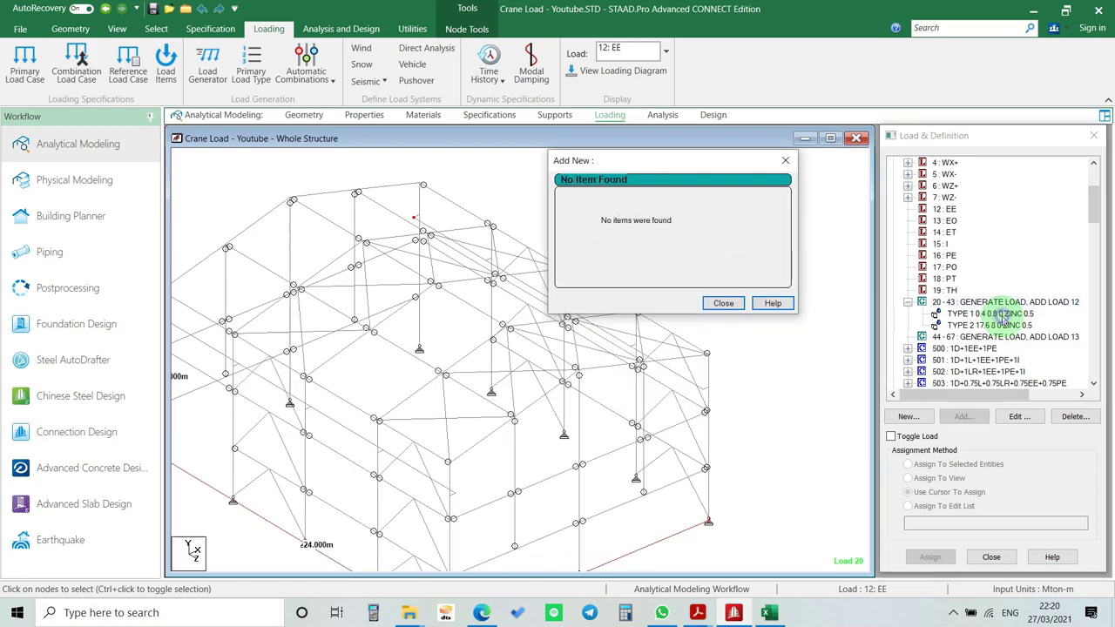
left_click(723, 303)
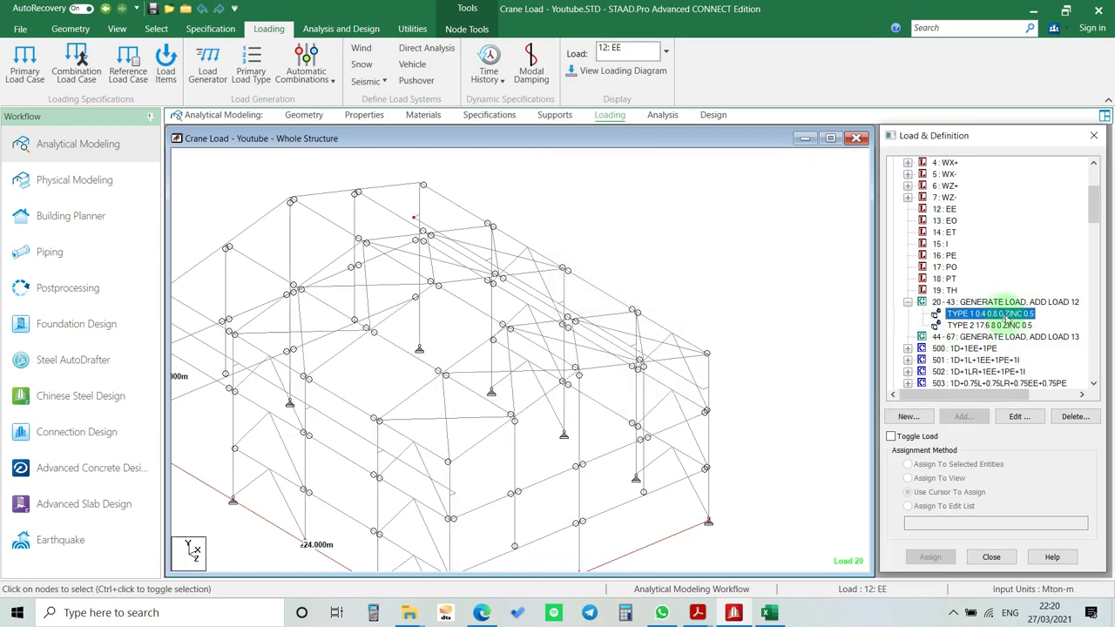
double_click(1004, 314)
double_click(588, 373)
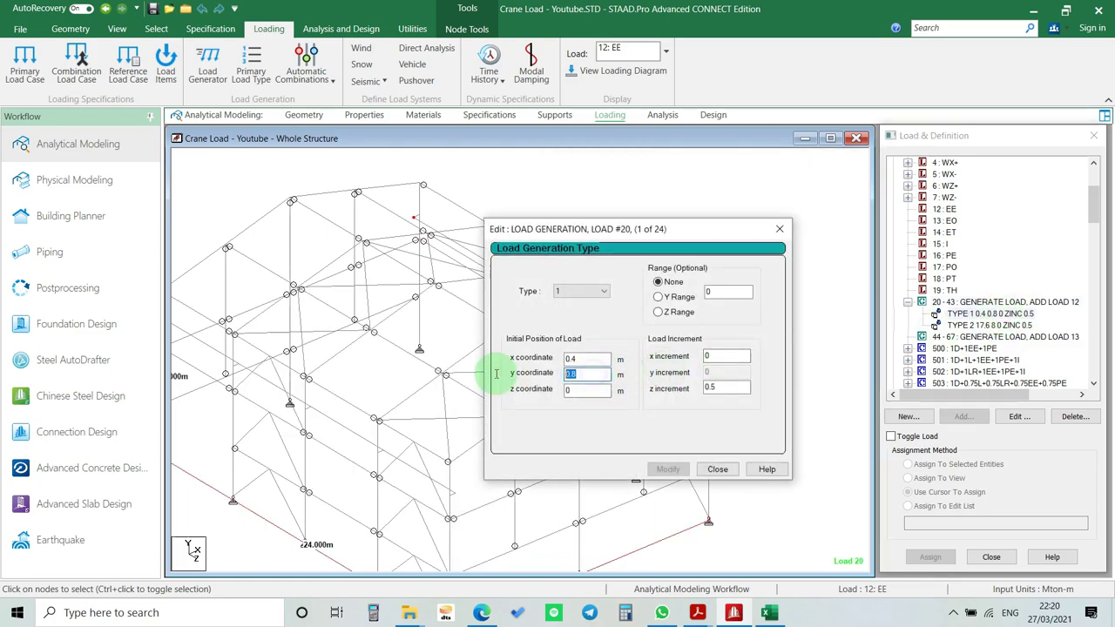
type("8")
left_click(668, 469)
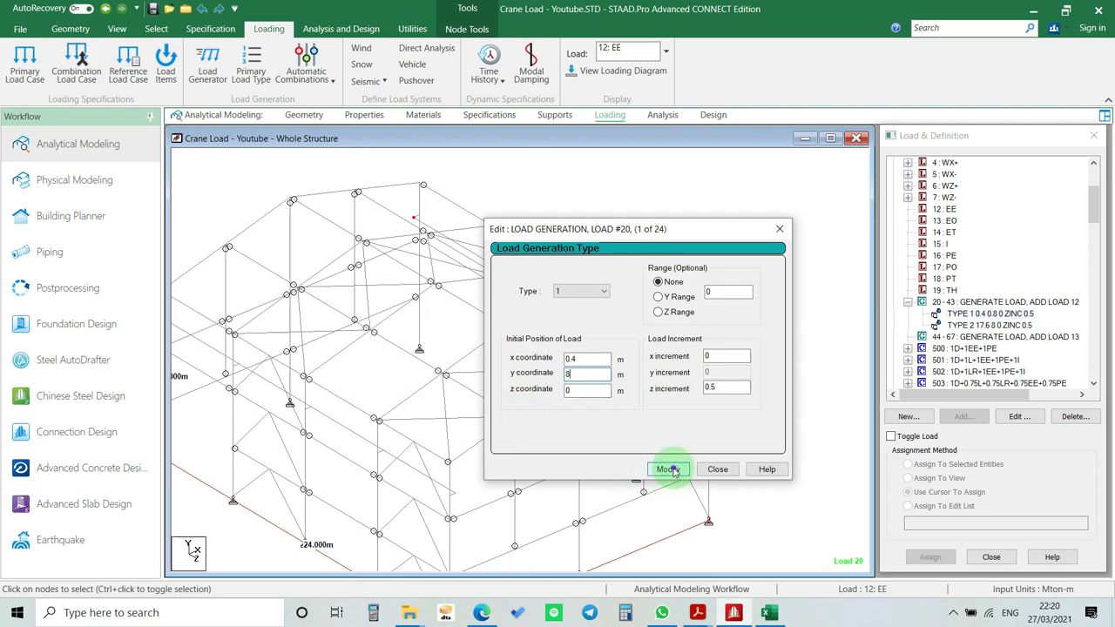
left_click(728, 473)
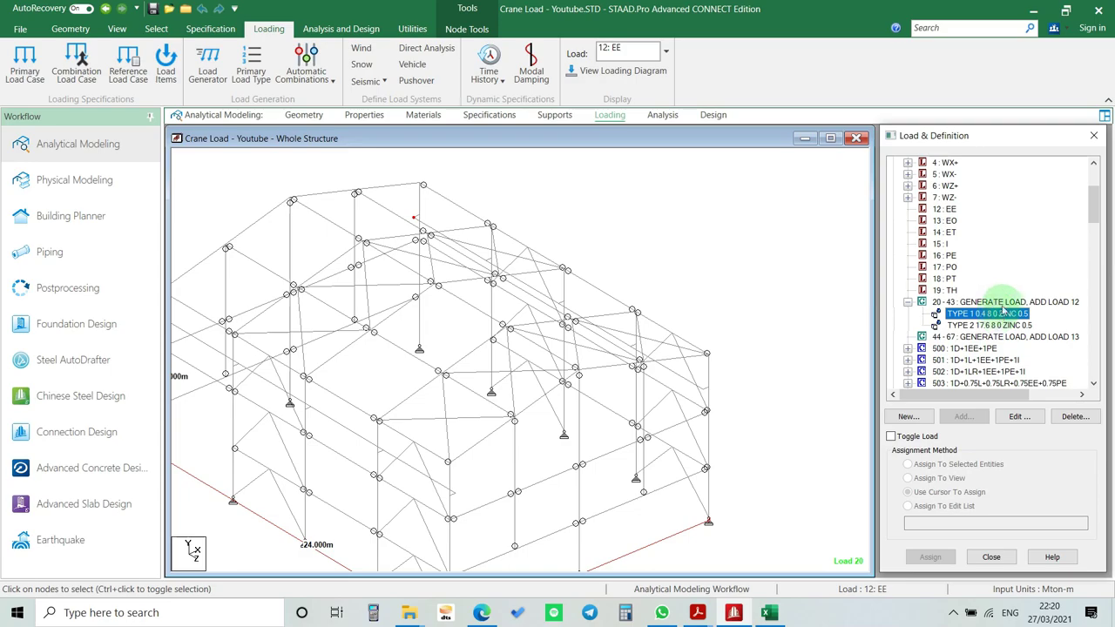
- Add a type 3 generation to entry 20 - 43 at x 0.4 m, y 8 m with a z increment of 0.5
left_click(1007, 303)
left_click(964, 416)
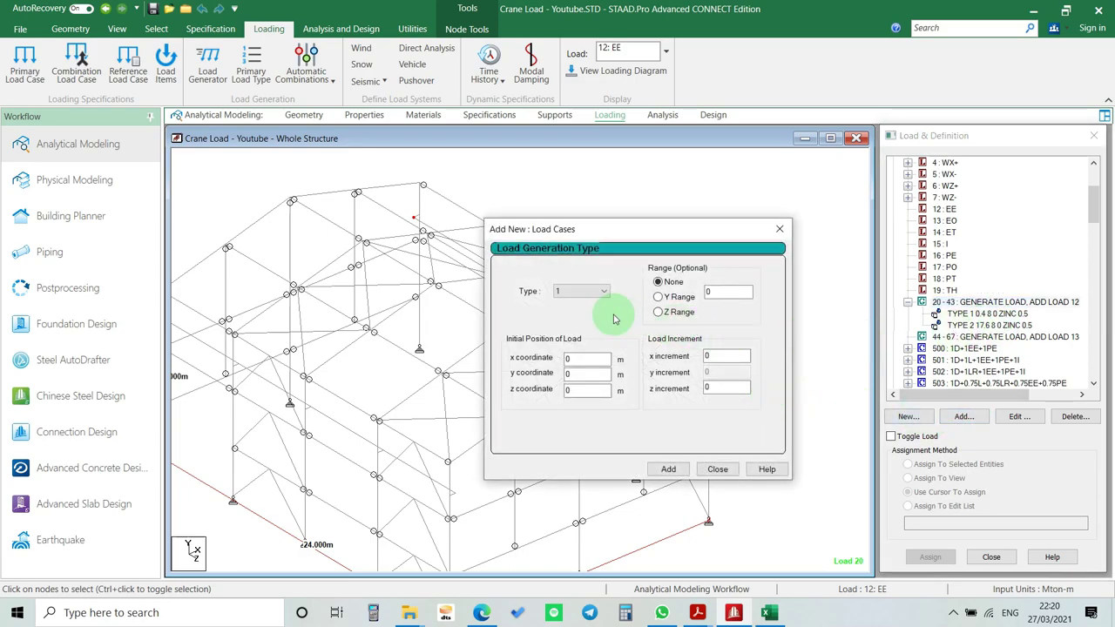
left_click(579, 291)
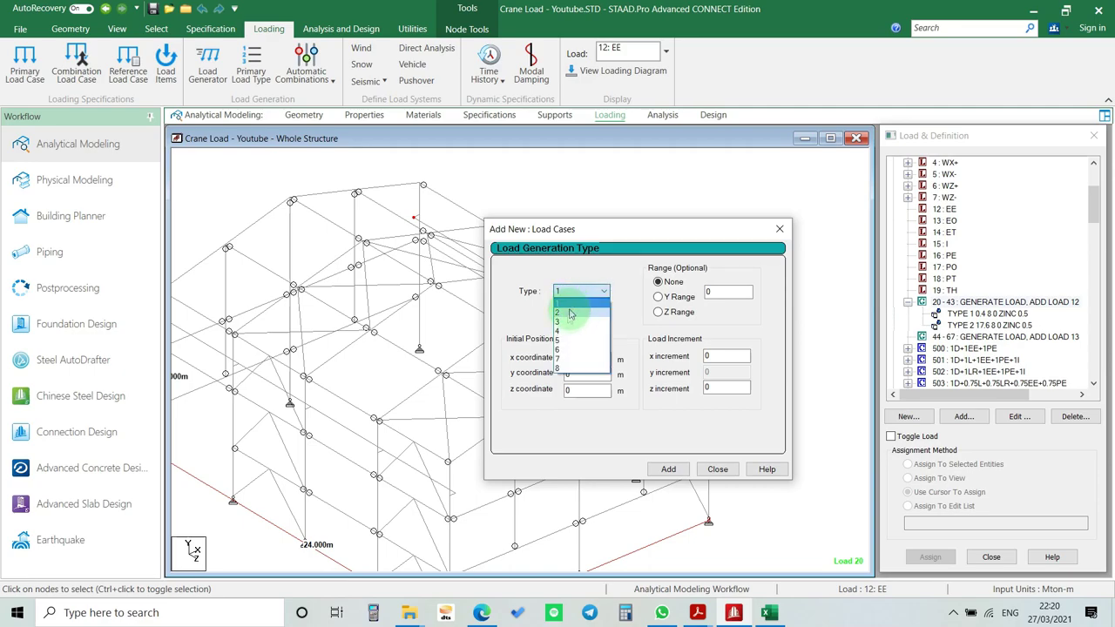
left_click(567, 324)
left_click(583, 359)
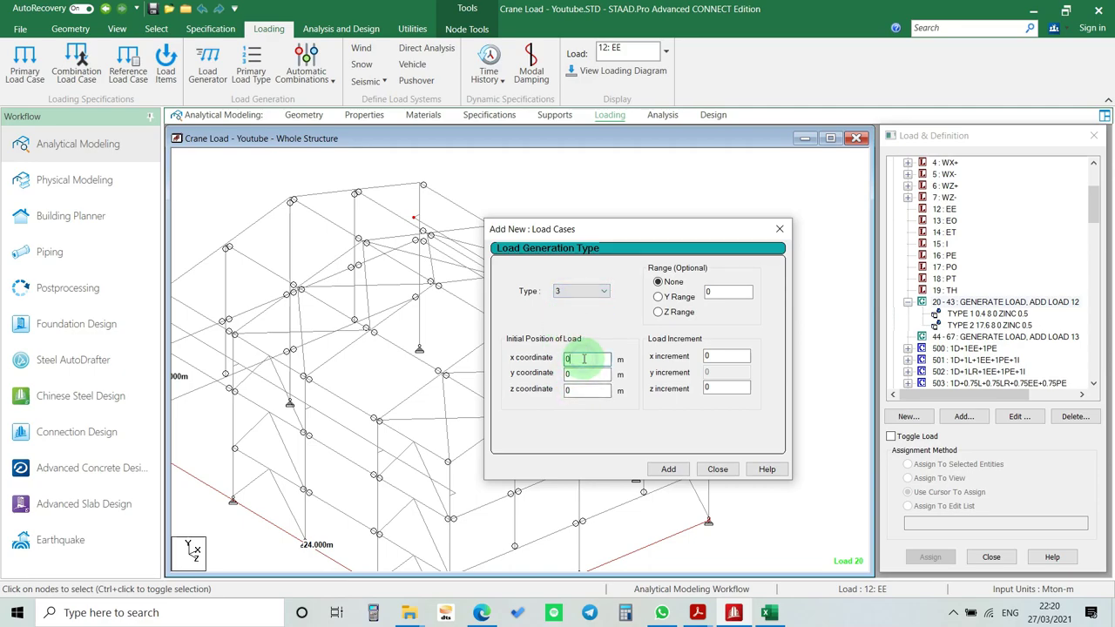
left_click_drag(583, 359, 540, 362)
type("0.4")
key("Tab")
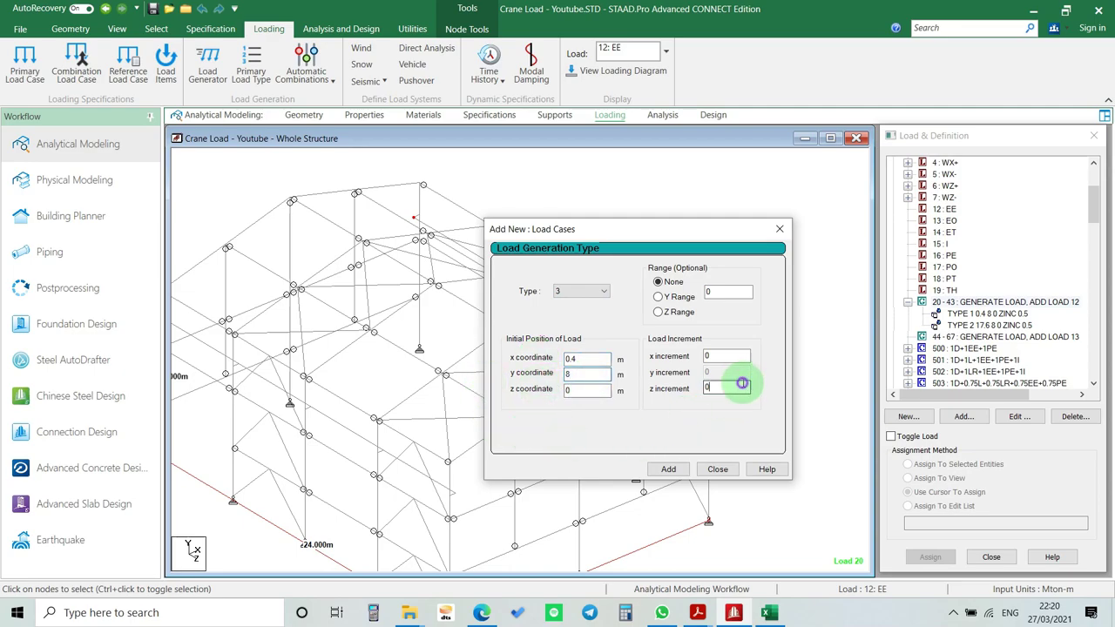
left_click(666, 470)
- Add a type 4 generation with initial x 17.6 m and y 8 m, then close the load generation dialog
left_click(582, 291)
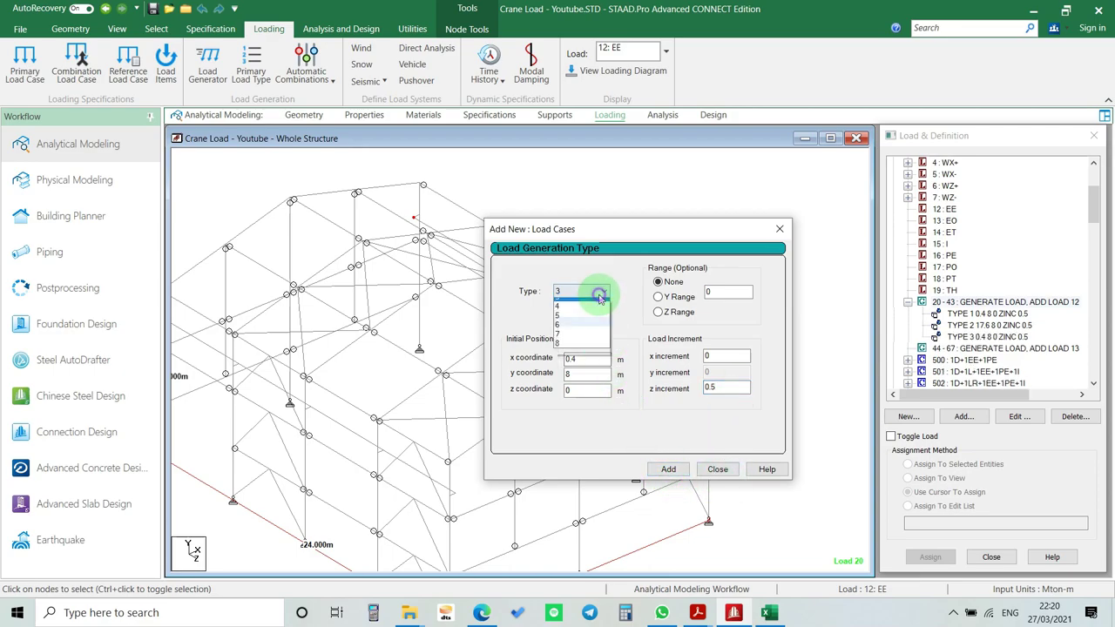
left_click(584, 331)
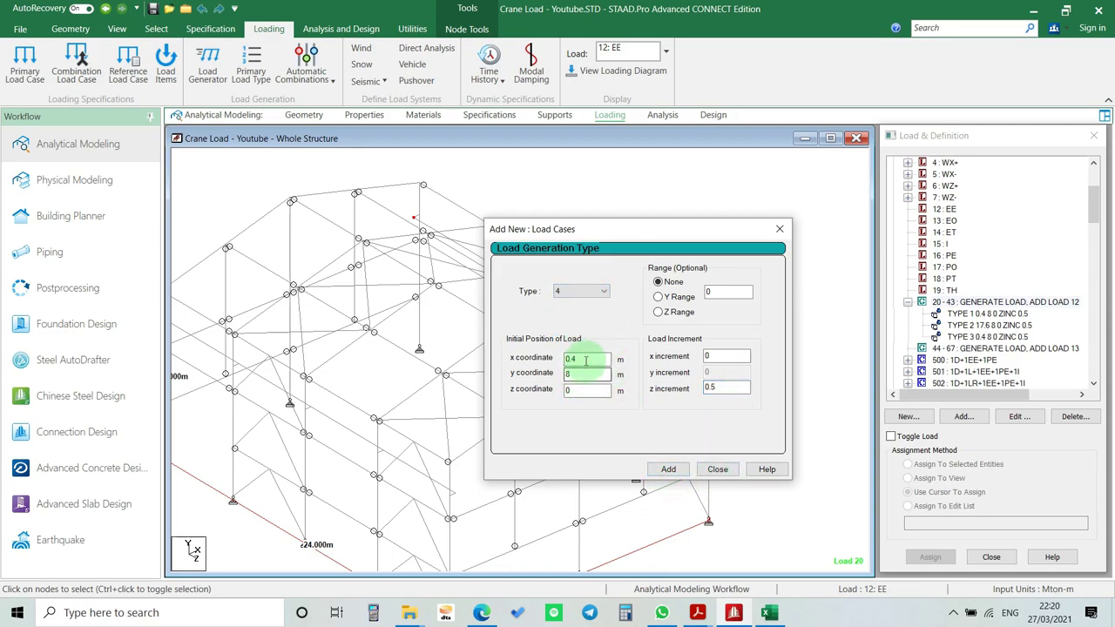
double_click(586, 360)
type("17.6")
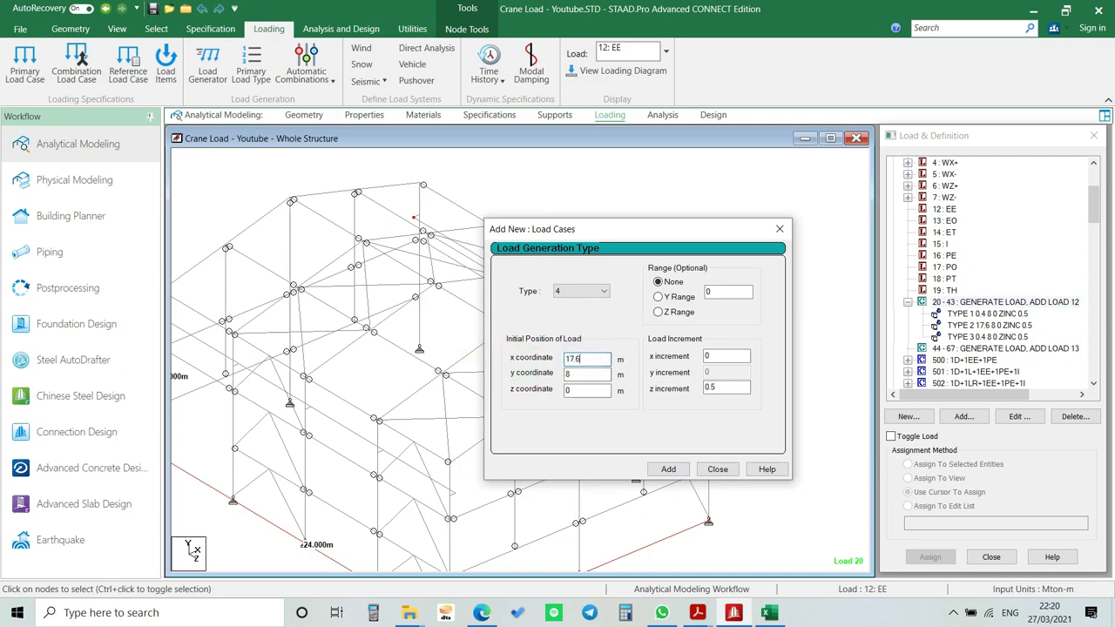
left_click(686, 468)
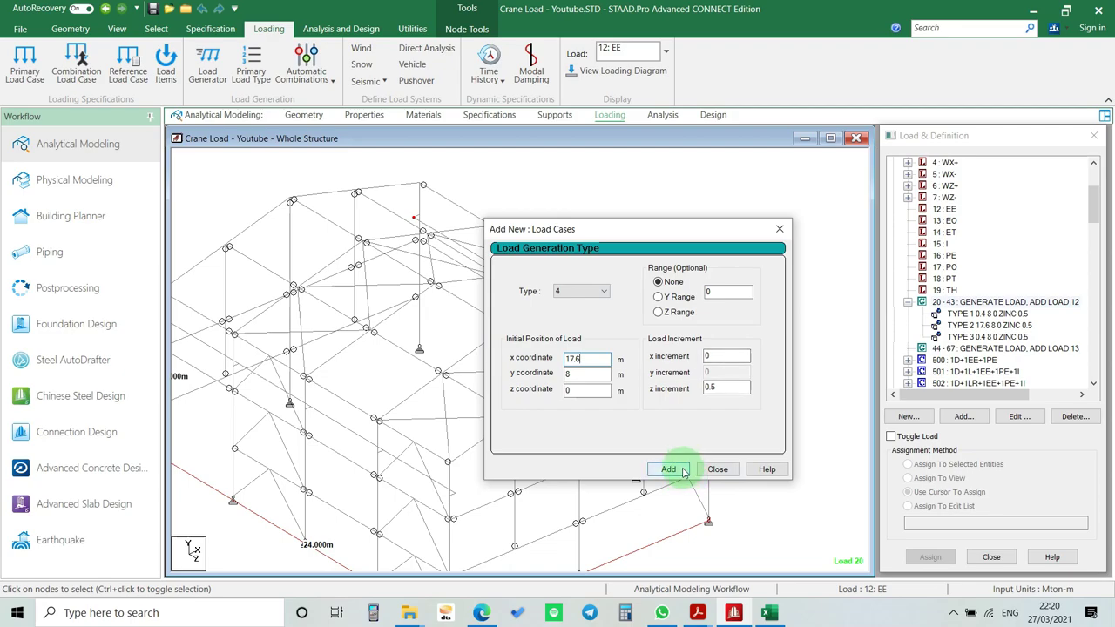
left_click(716, 470)
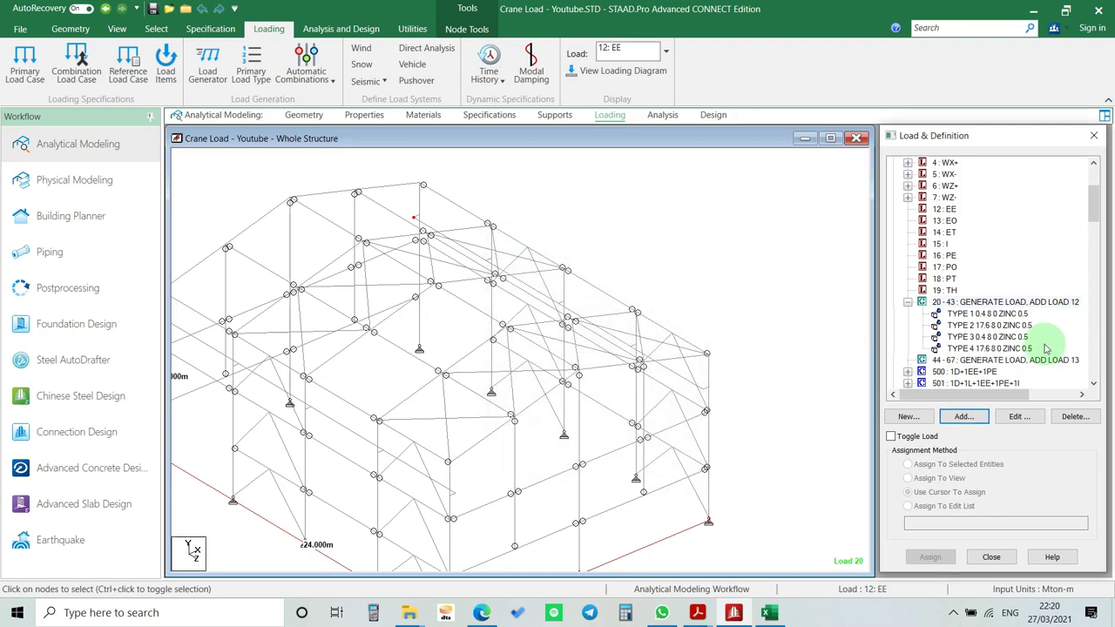
- Review the type entries under load generation 20 - 43 and expand the vehicle definitions to compare their loads
scroll(984, 322, "down", 1)
left_click(982, 302)
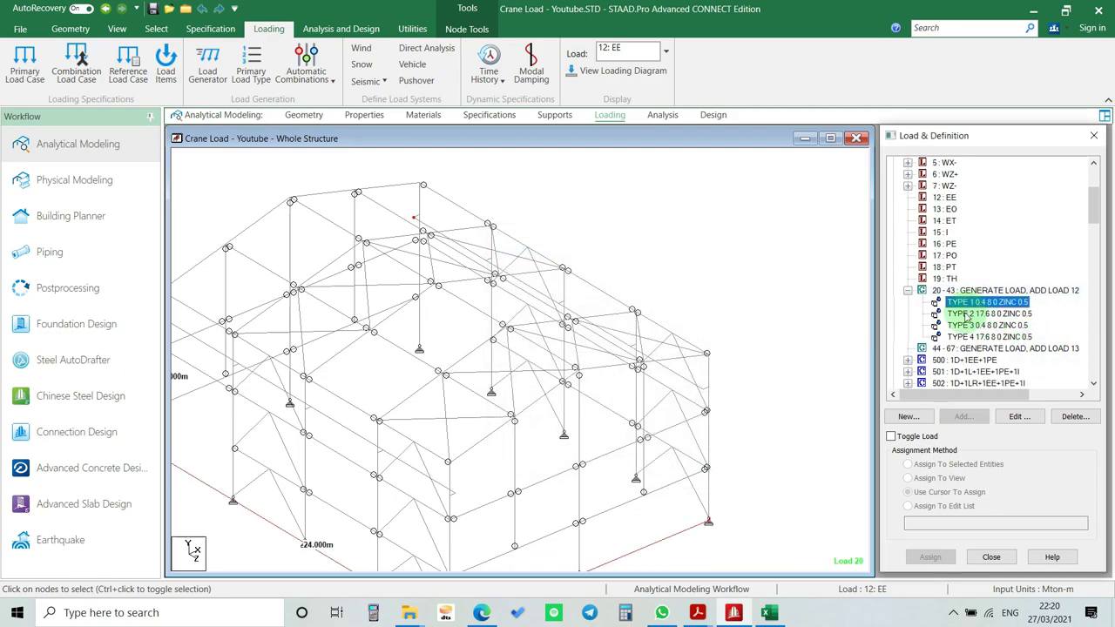
left_click(986, 324)
scroll(955, 261, "up", 4)
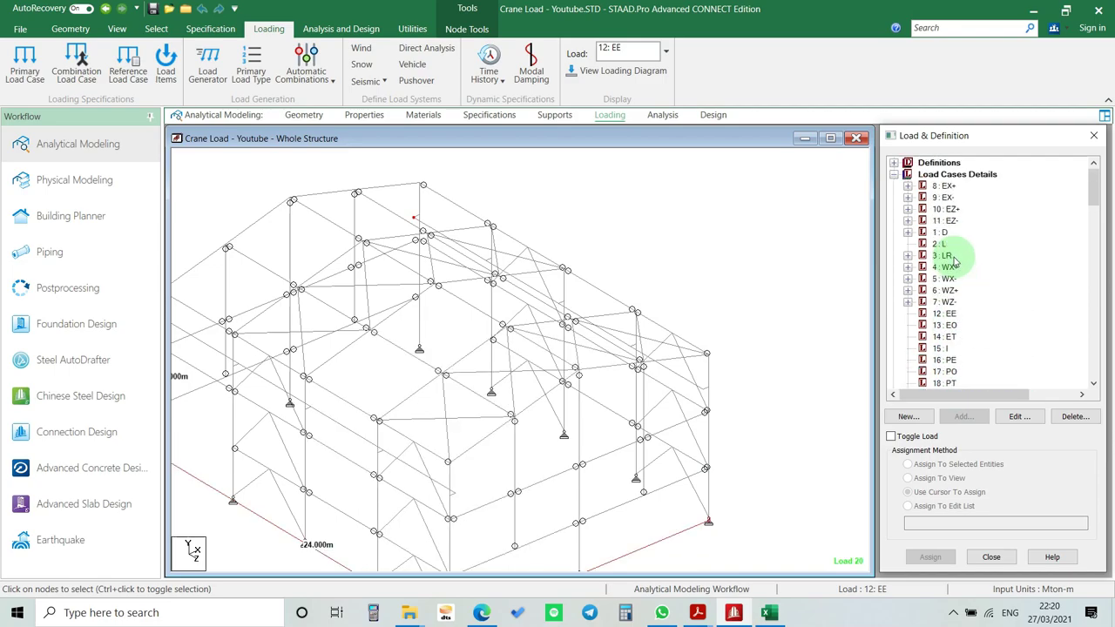
left_click(894, 163)
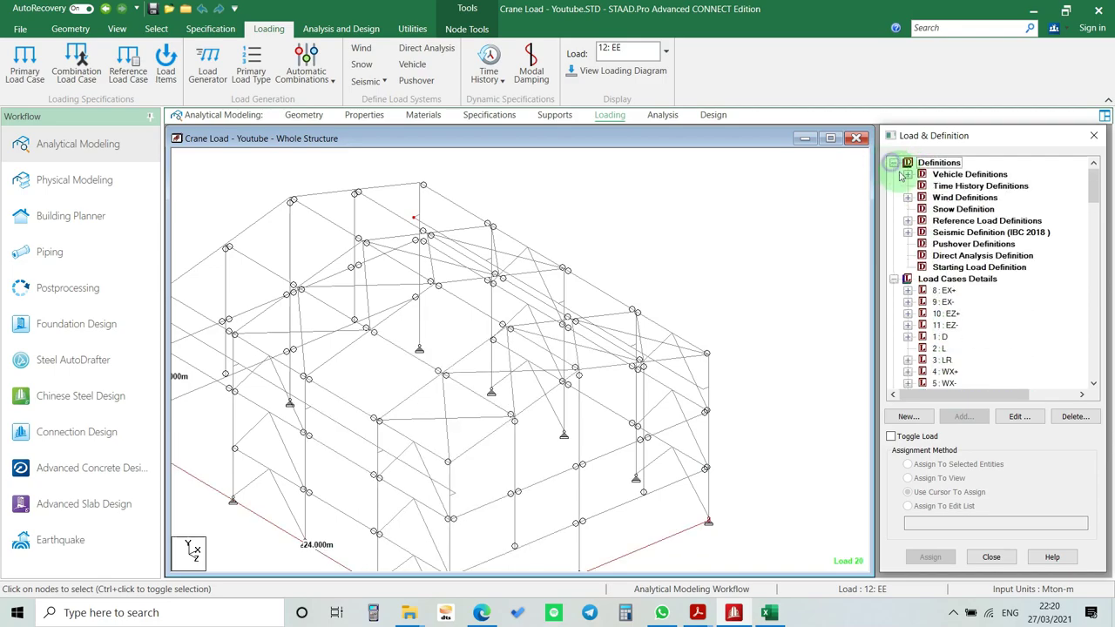
left_click(907, 175)
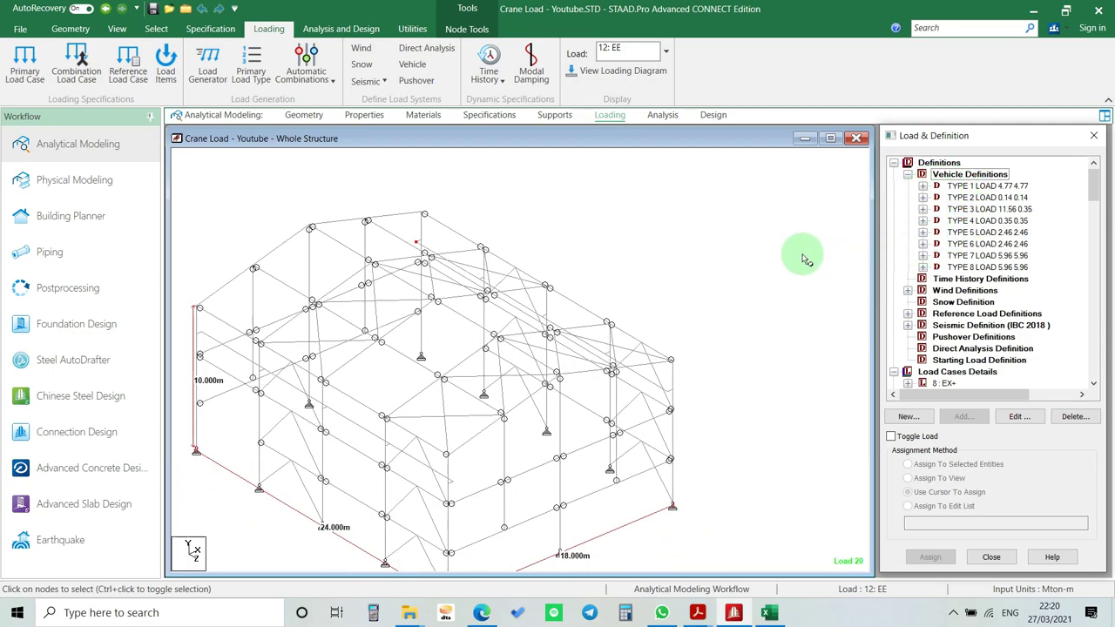
- Add a type 5 generation to load generation entry 44 - 67 at x 0.4 m, y 8 m with a z increment of 0.5
scroll(802, 266, "down", 2)
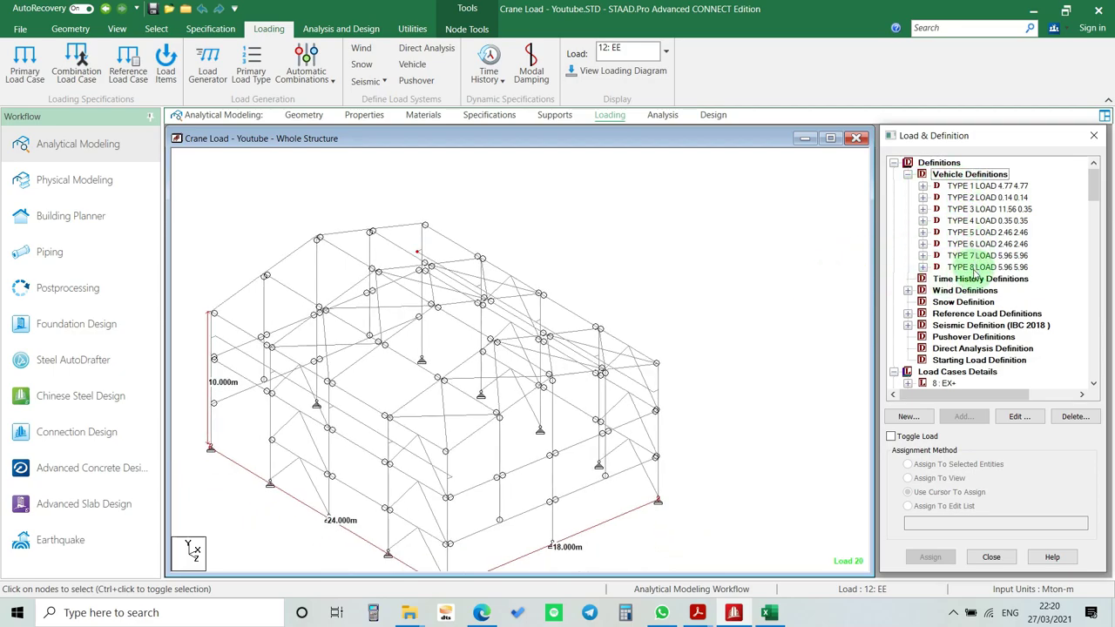
scroll(975, 272, "down", 5)
left_click(973, 314)
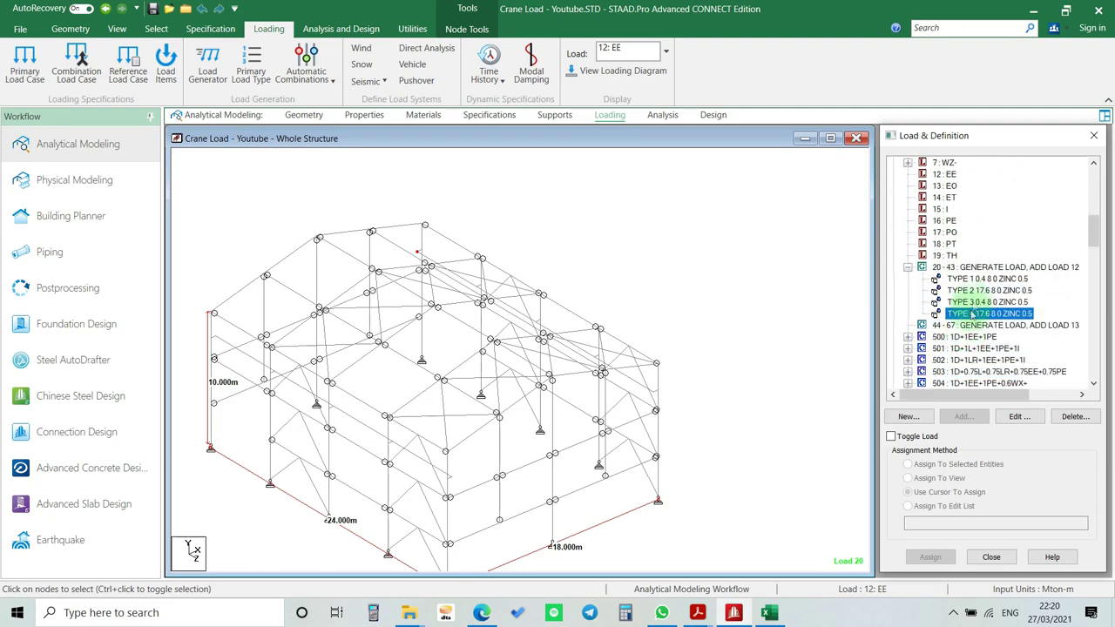
left_click(907, 267)
left_click(944, 278)
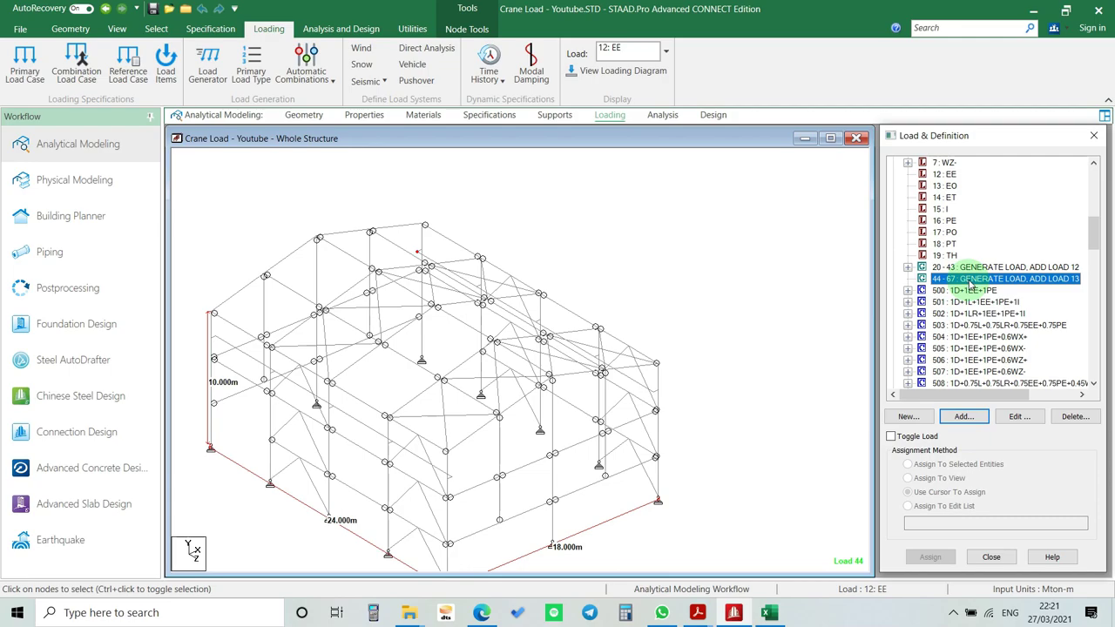
left_click(958, 418)
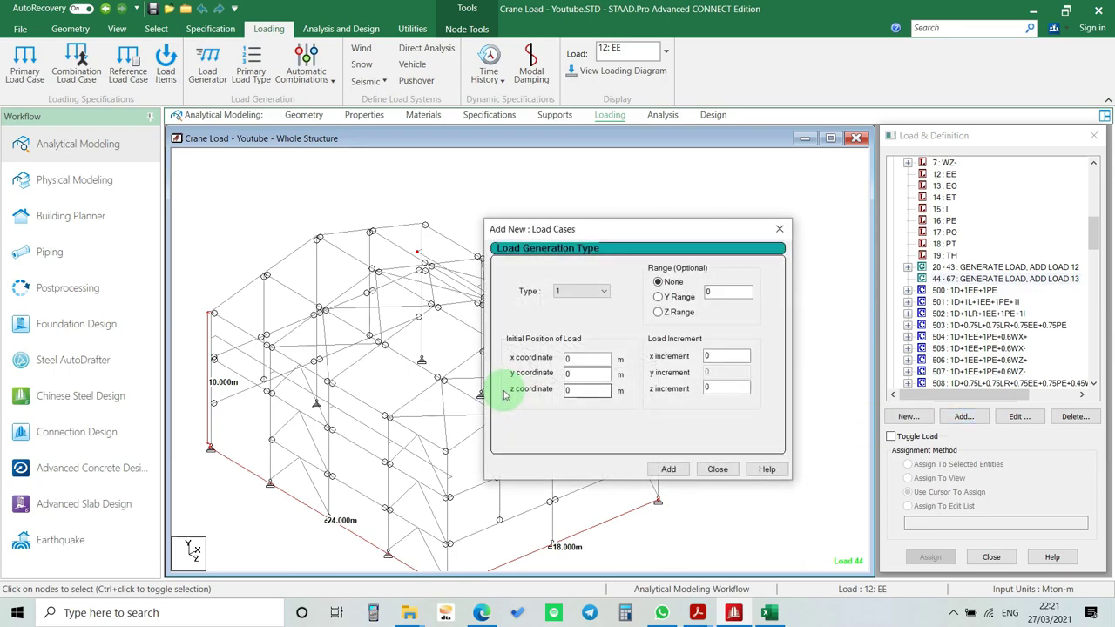
left_click(591, 293)
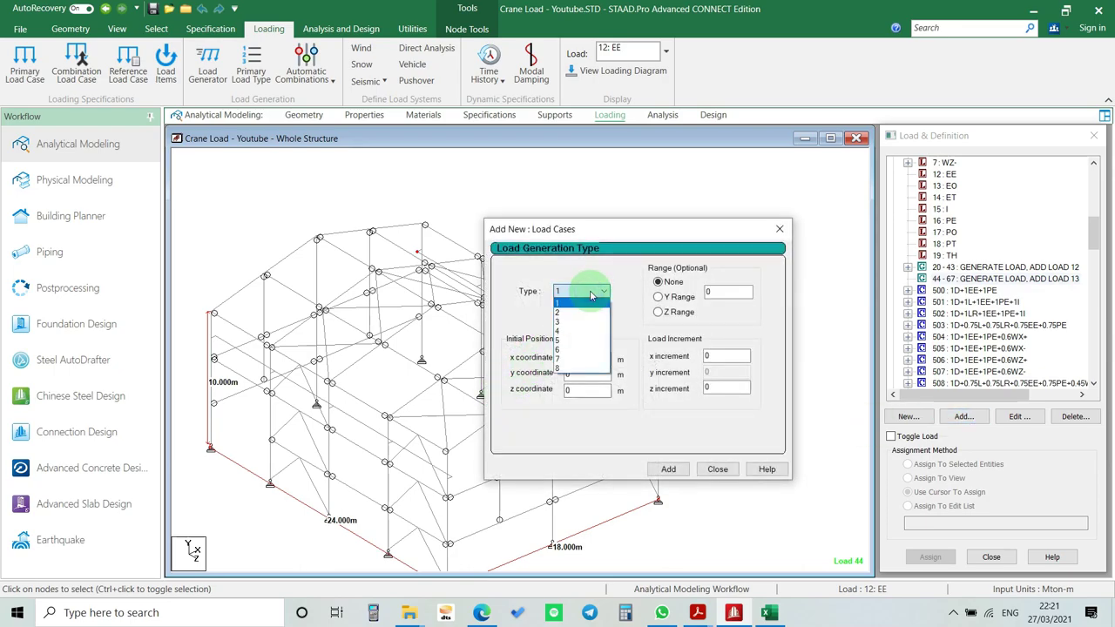
left_click(572, 345)
left_click(585, 358)
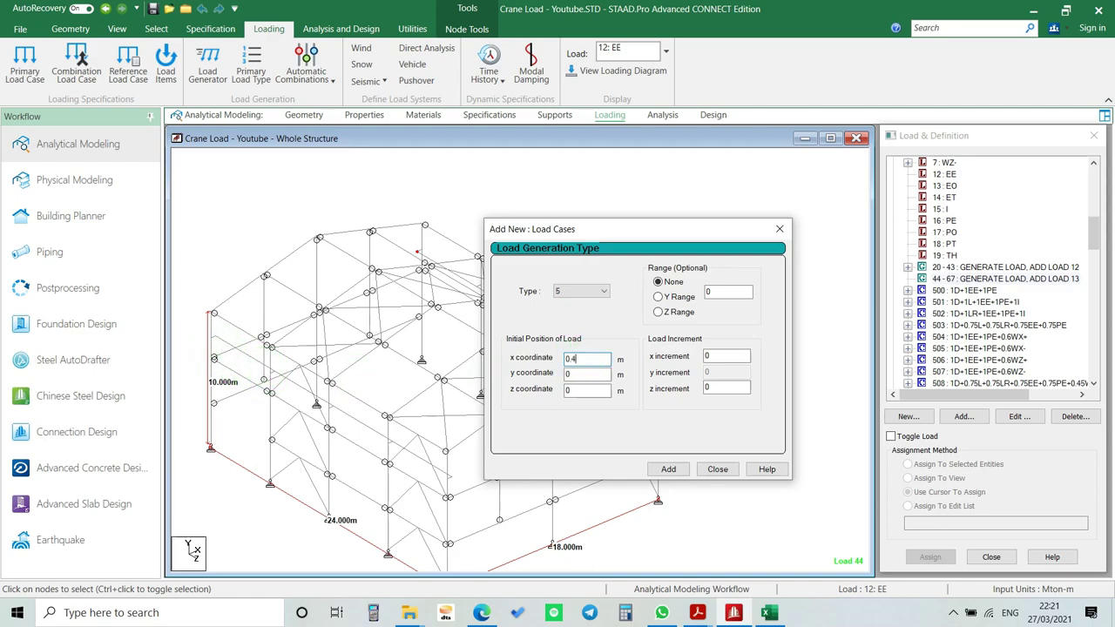
key("Tab")
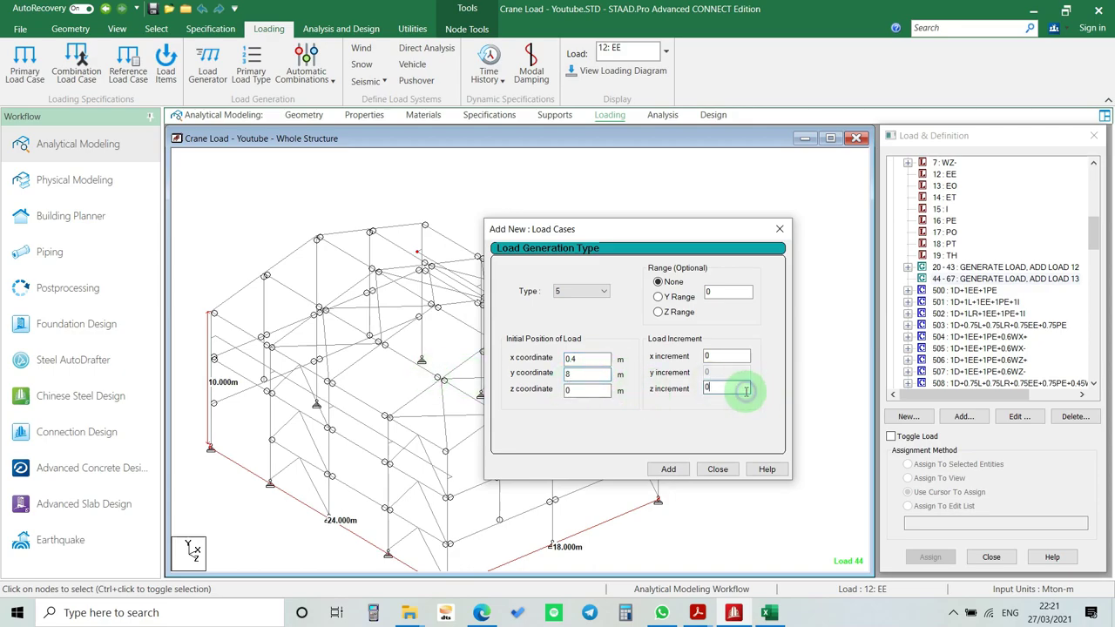
left_click(668, 468)
- Add a type 6 generation to entry 44 - 67 with its initial x coordinate at 17.6 m
left_click(586, 294)
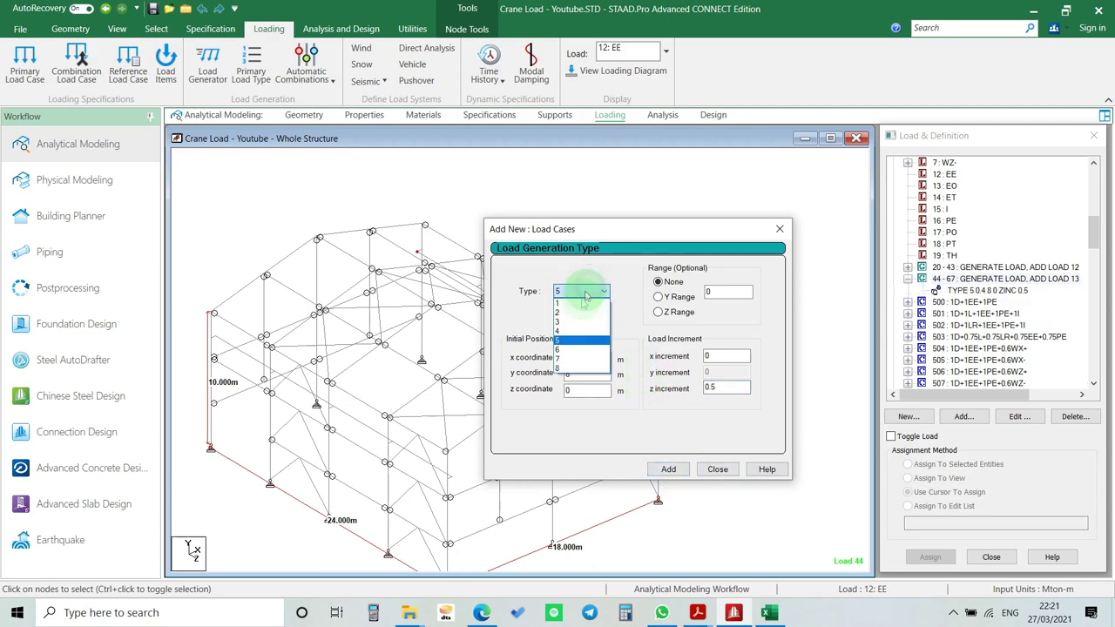
left_click(565, 352)
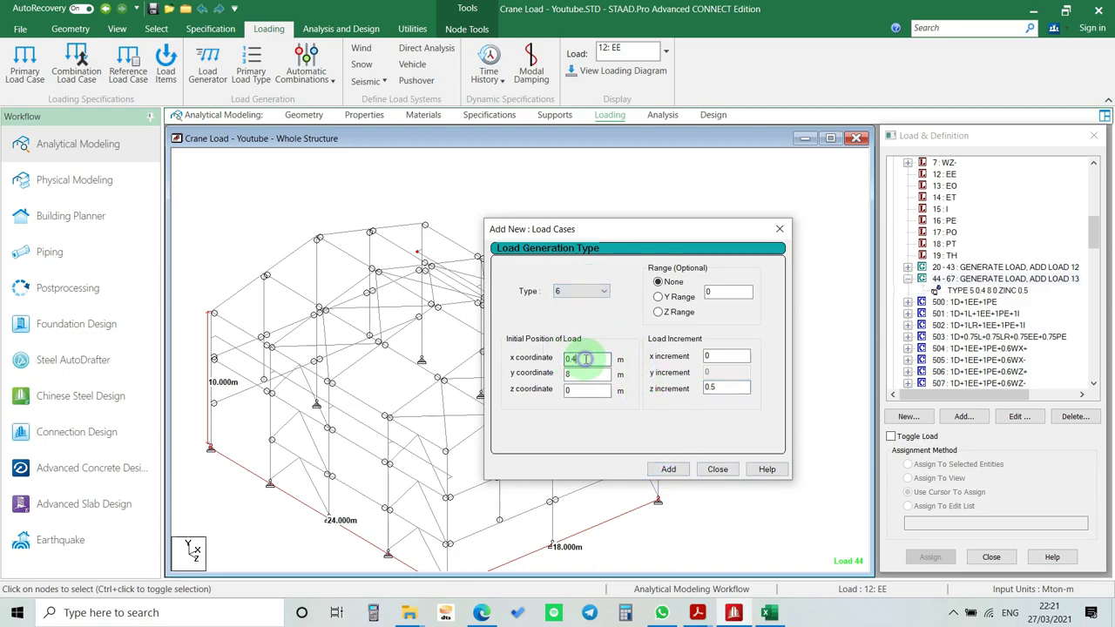
left_click_drag(586, 358, 505, 354)
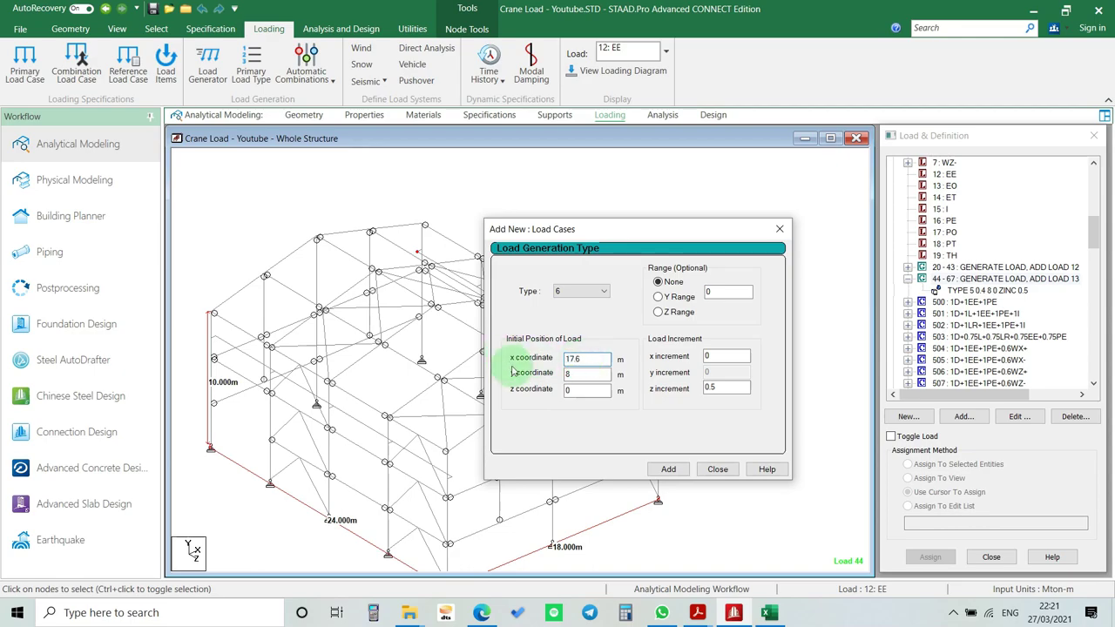
left_click(680, 477)
- Add a type 7 generation to entry 44 - 67 with its initial x coordinate at 0.4 m
left_click(582, 292)
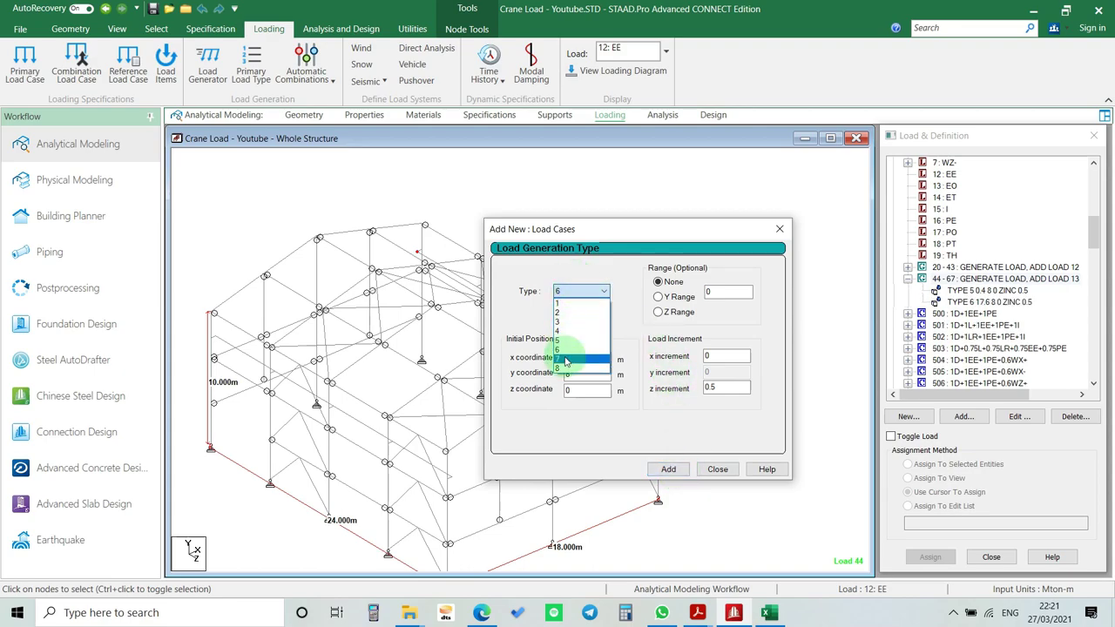
left_click(566, 360)
left_click_drag(582, 358, 504, 352)
type("0.4")
left_click(668, 468)
- Add a type 8 generation with initial x 17.6 m to entry 44 - 67, then close the load generation dialog
left_click(577, 290)
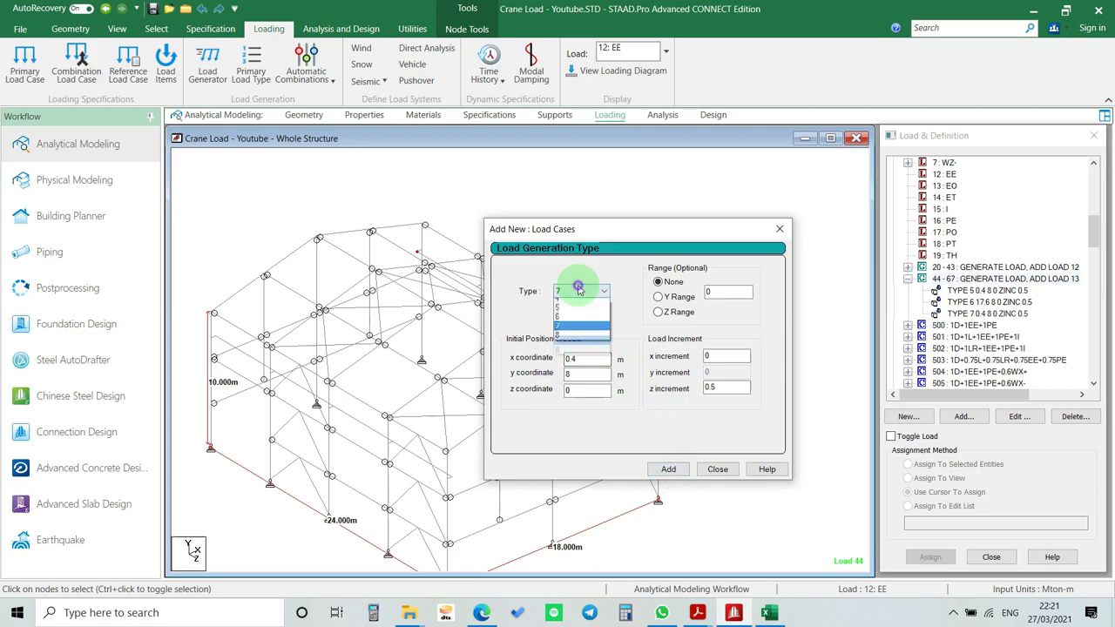
left_click(577, 370)
left_click_drag(592, 358, 492, 364)
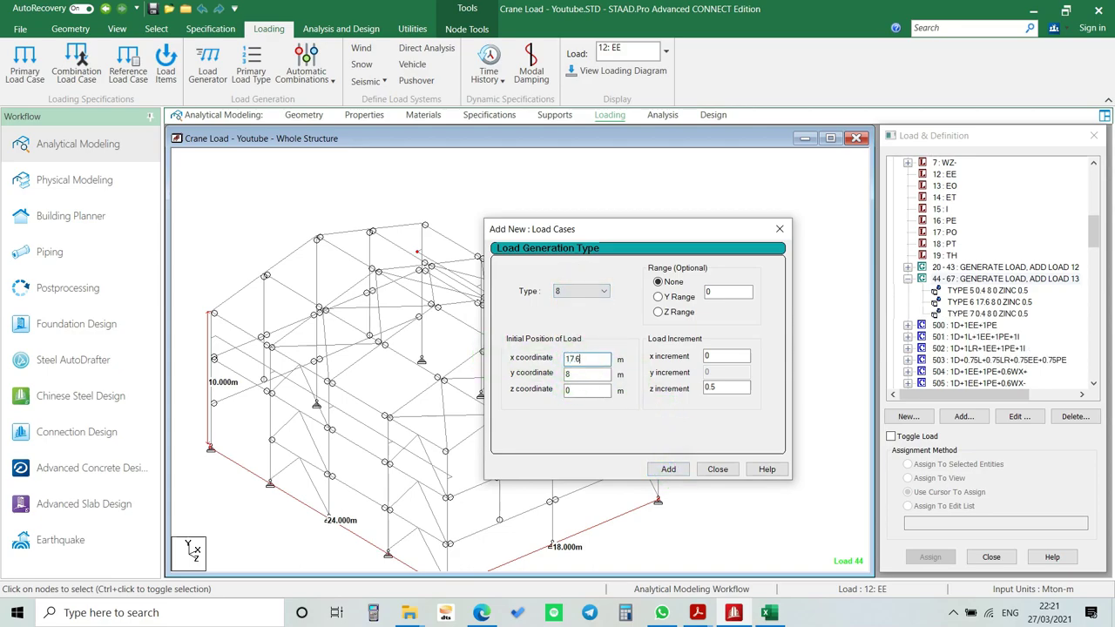
left_click(668, 468)
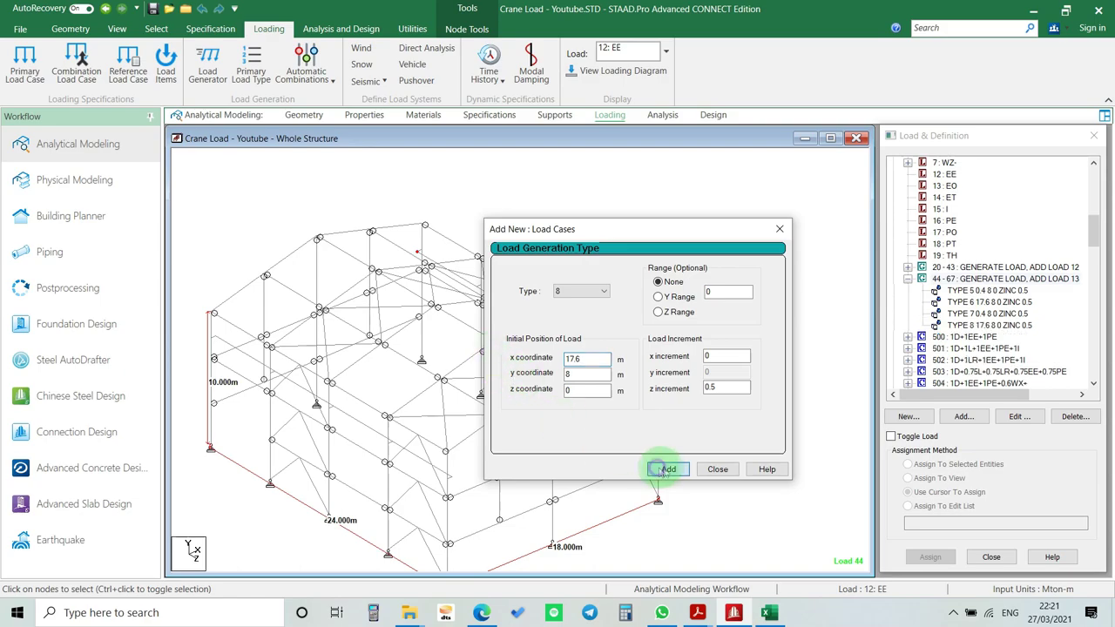
left_click(718, 469)
- Expand load generation 20 - 43 and review its type entries alongside those of 44 - 67
left_click(907, 267)
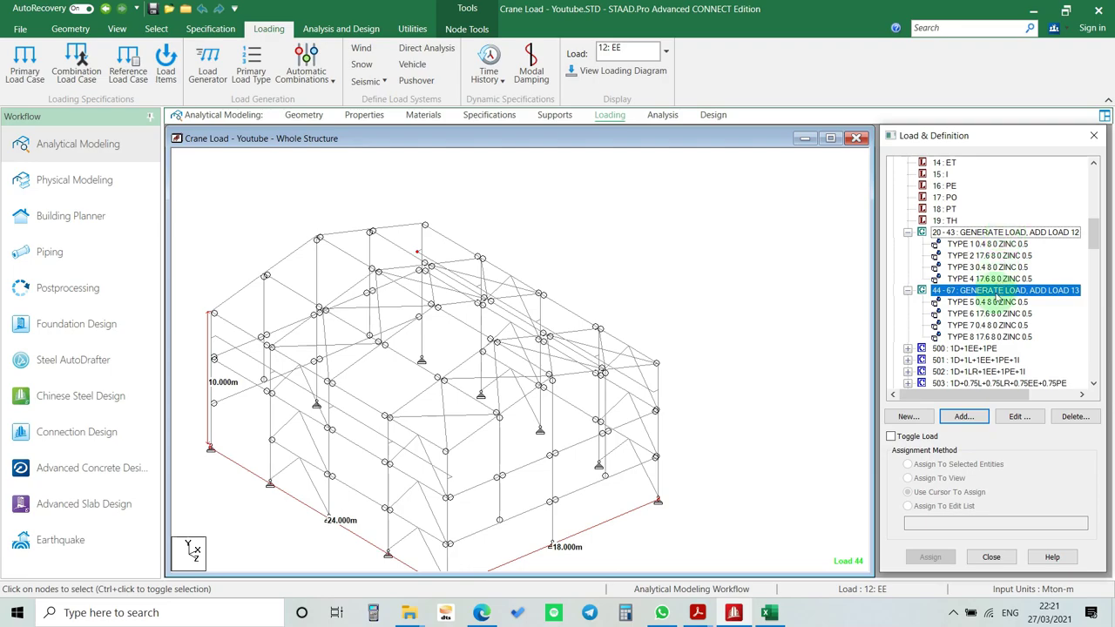
scroll(995, 303, "down", 1)
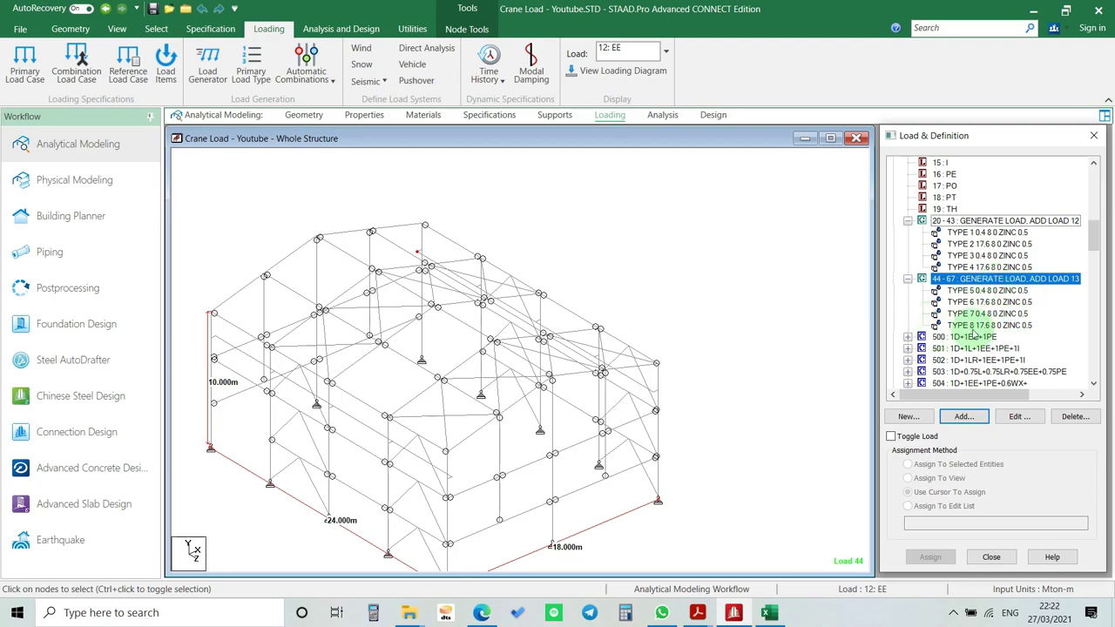
scroll(980, 315, "up", 4)
scroll(978, 315, "down", 4)
middle_click_drag(714, 302, 617, 311)
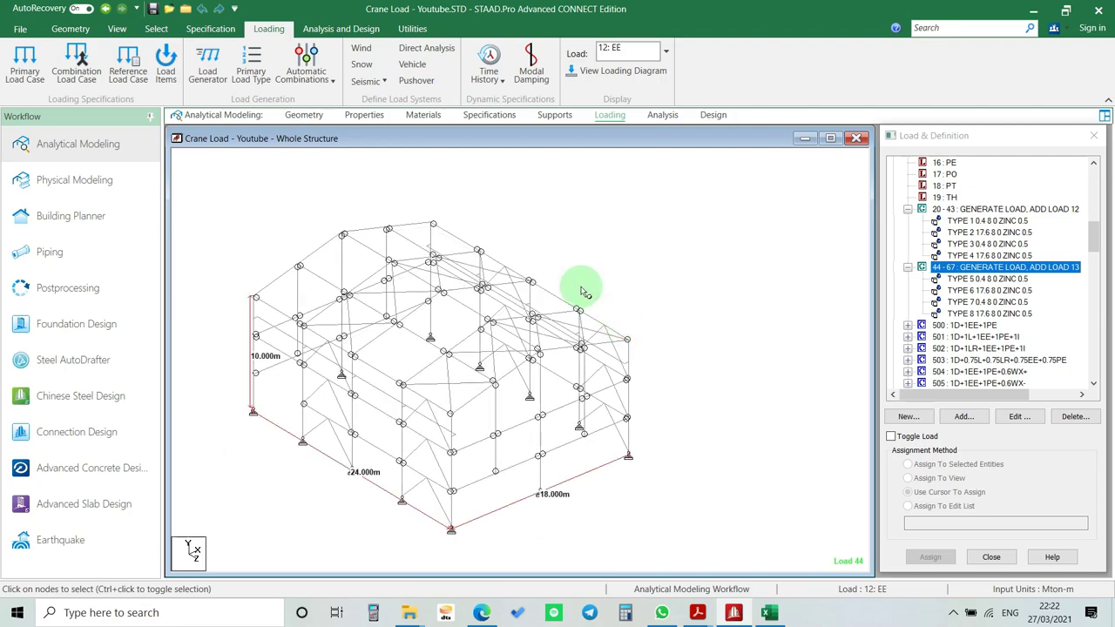
- Review the AISC 360-16 steel design parameters and the design commands that follow them
left_click(661, 115)
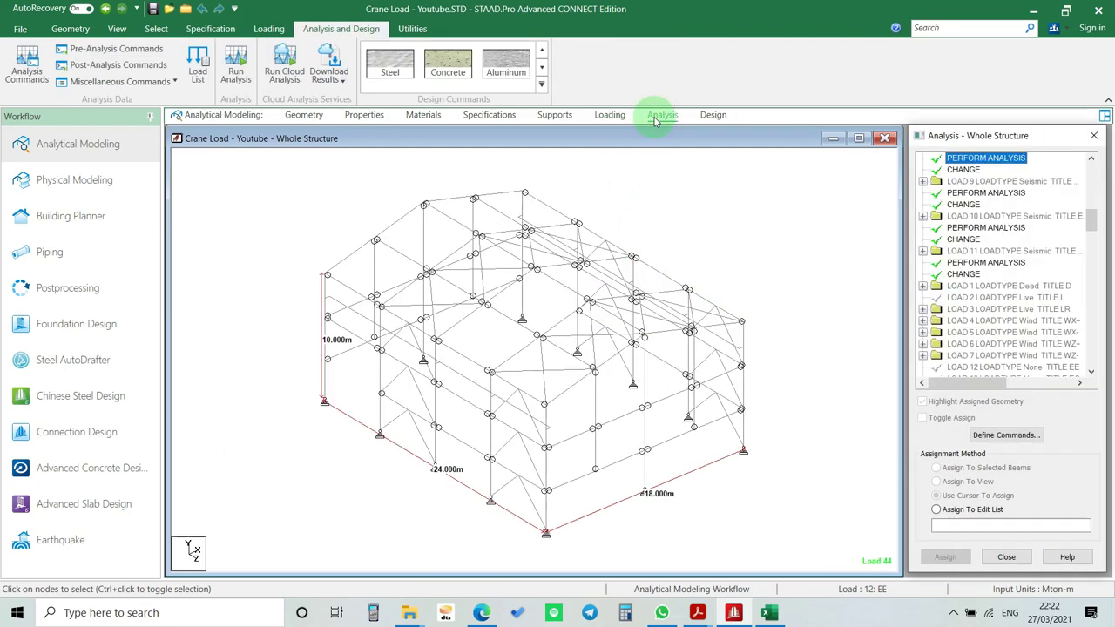
left_click(390, 63)
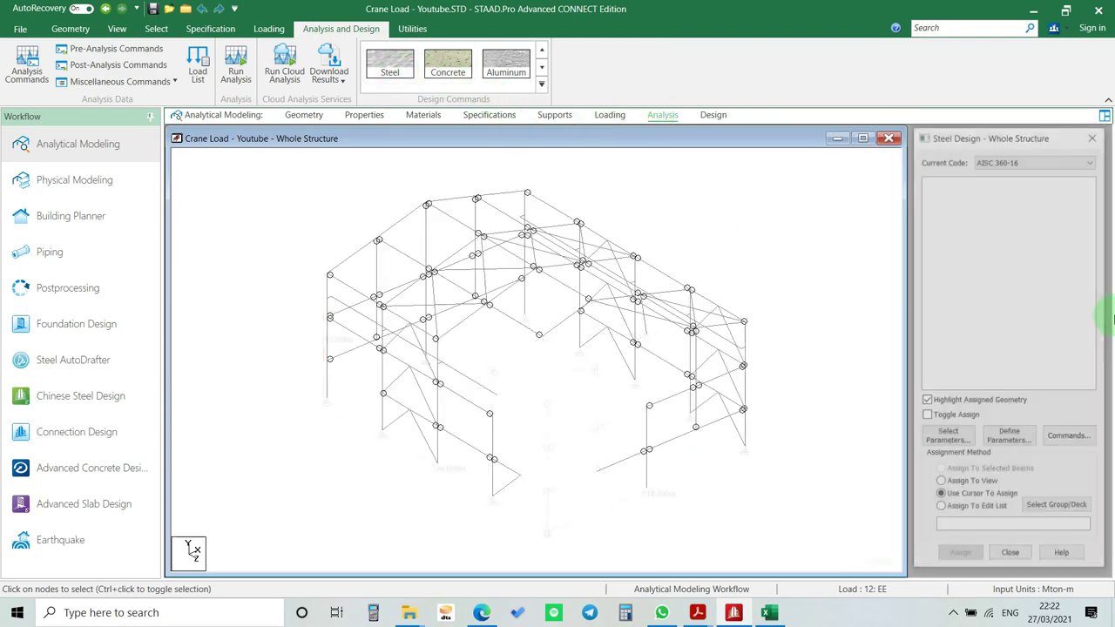
scroll(1001, 288, "up", 1)
left_click(928, 320)
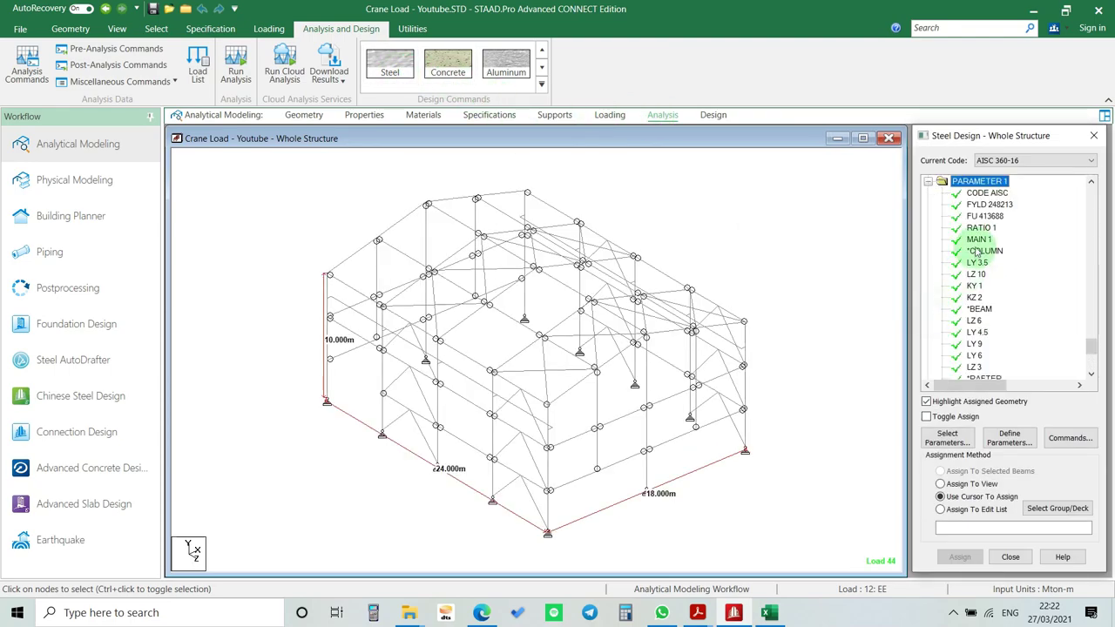
scroll(995, 330, "down", 5)
scroll(722, 270, "down", 2)
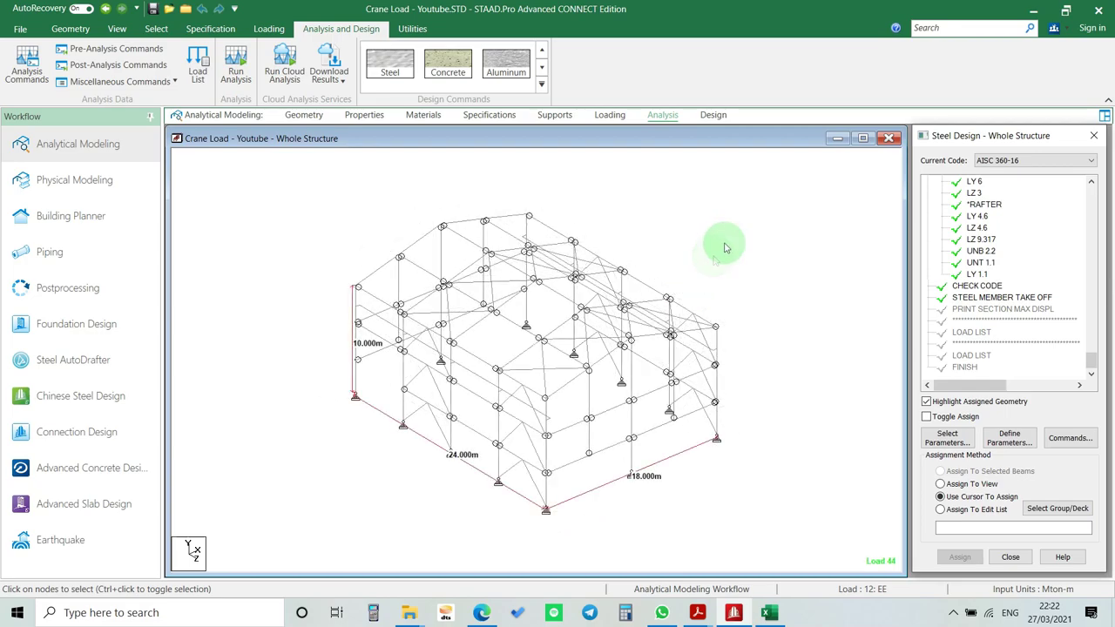
middle_click_drag(722, 241, 620, 262)
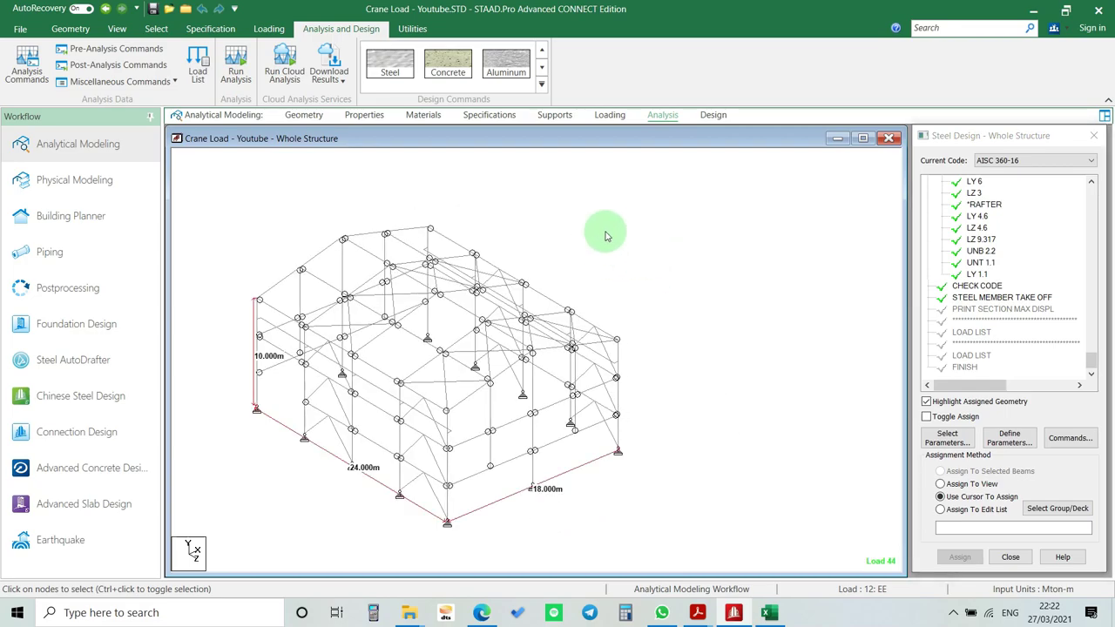
- Run the analysis with the empty load cases included, saving the modified structure
left_click(235, 68)
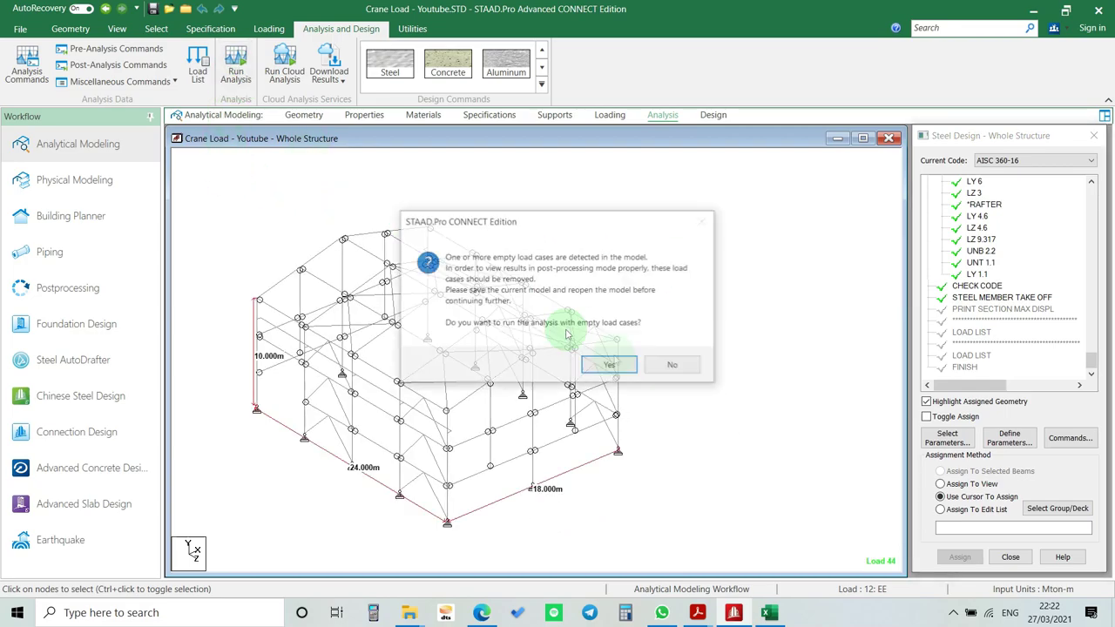
left_click(607, 365)
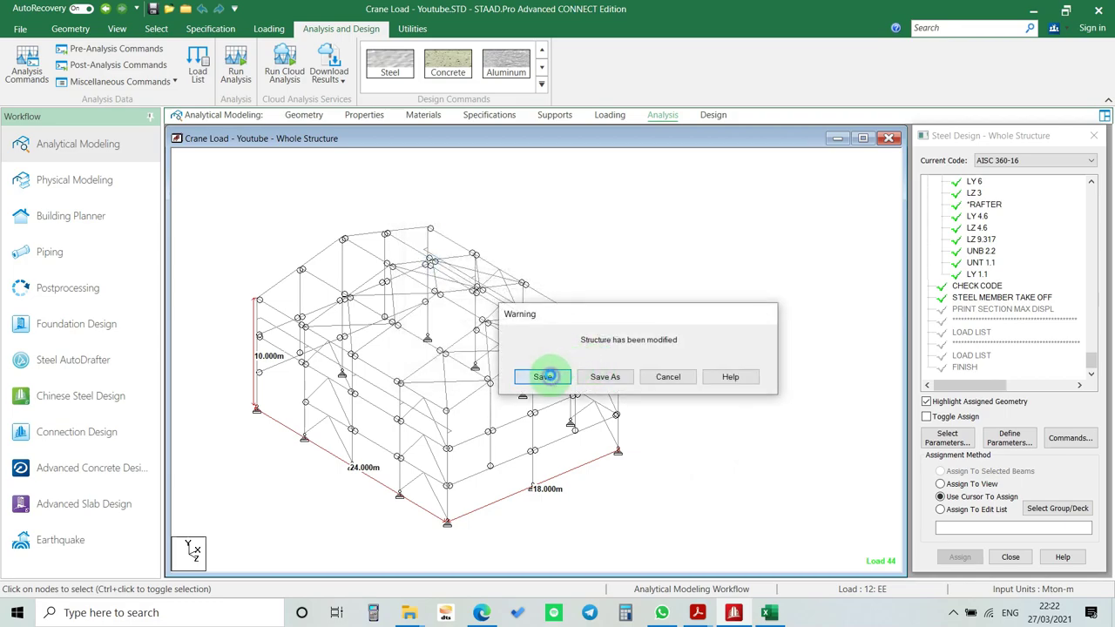
left_click(545, 377)
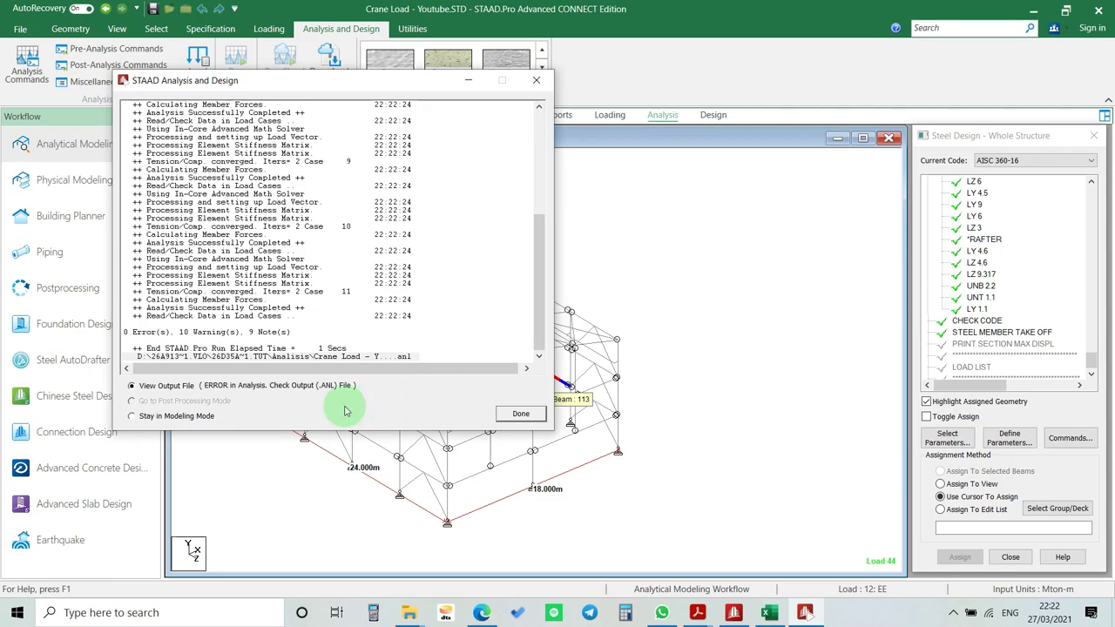
- View the analysis output file, filter its error list to errors only, inspect the reported lines, and close the viewer
left_click(519, 414)
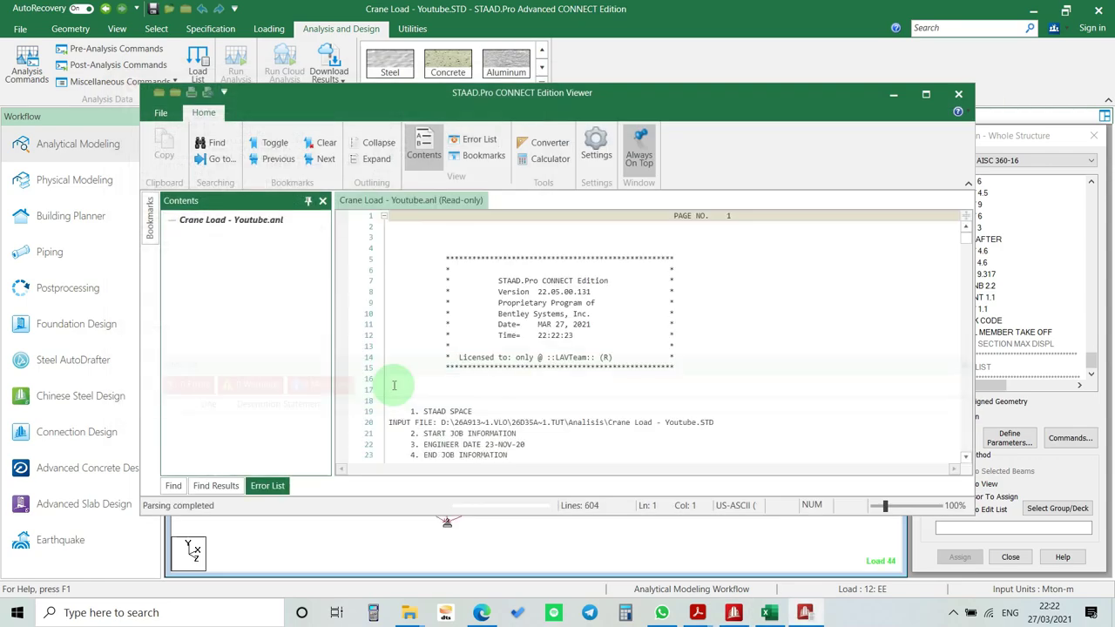
left_click(268, 485)
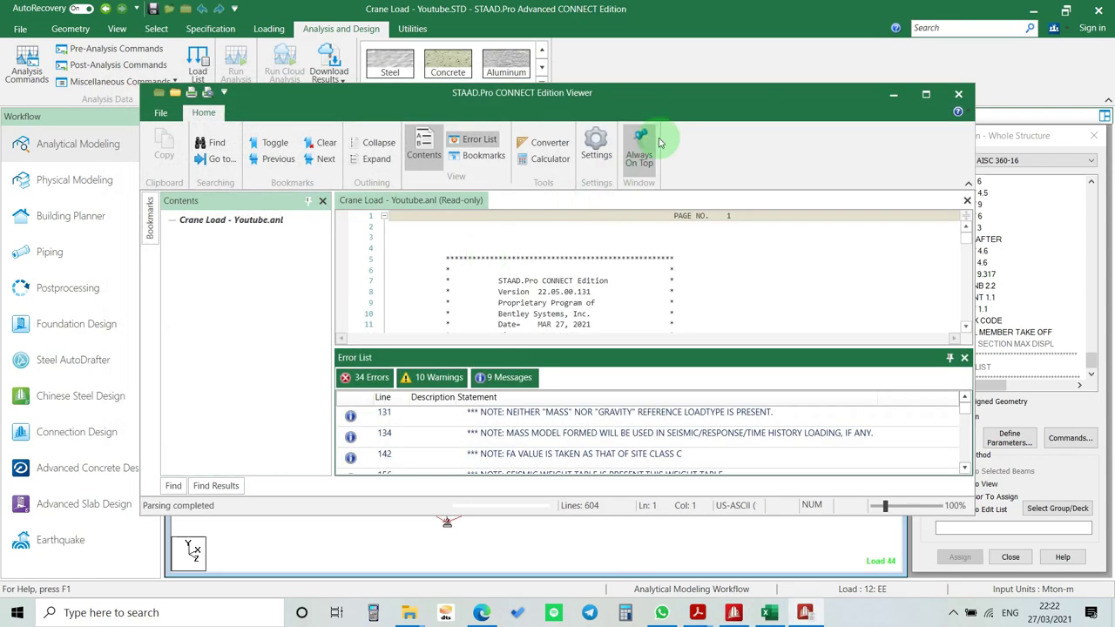
left_click(479, 381)
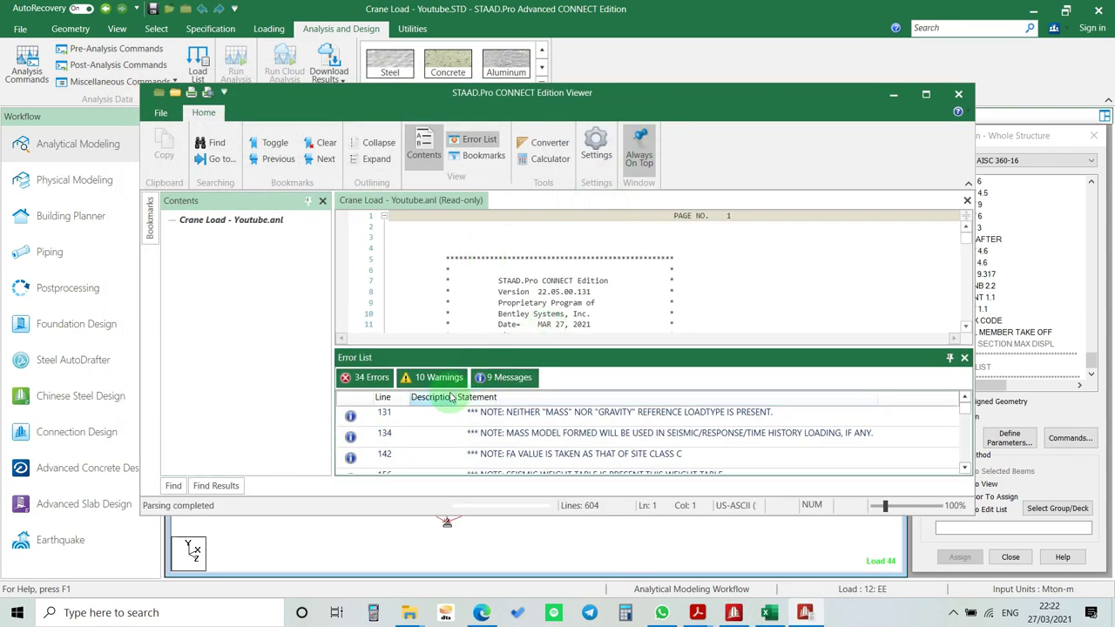
left_click(503, 380)
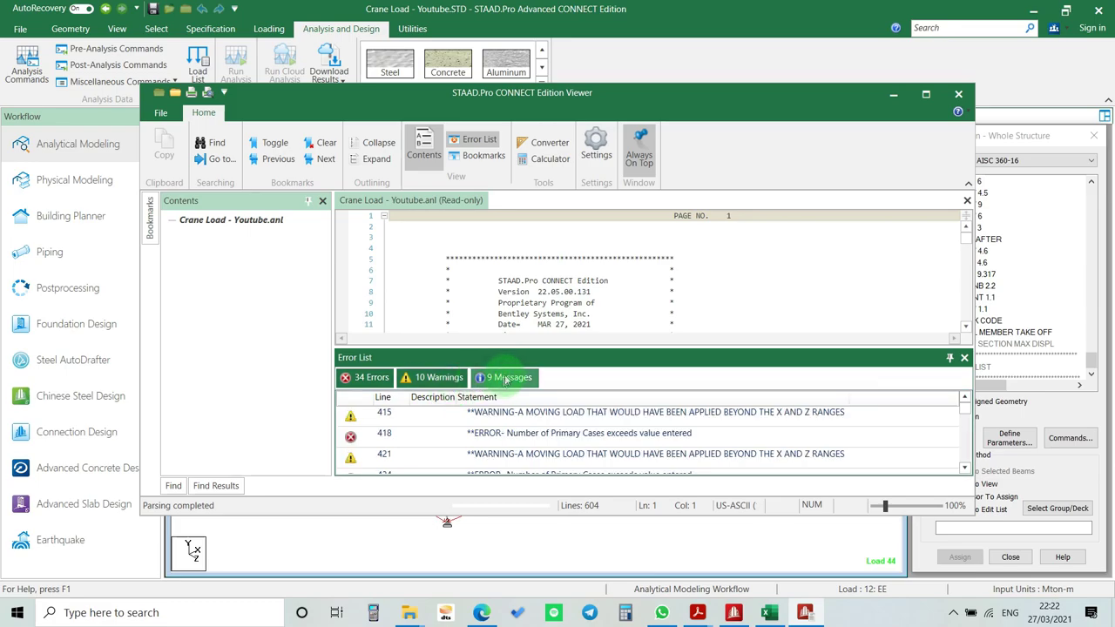
scroll(435, 443, "down", 5)
left_click(430, 379)
scroll(522, 435, "down", 3)
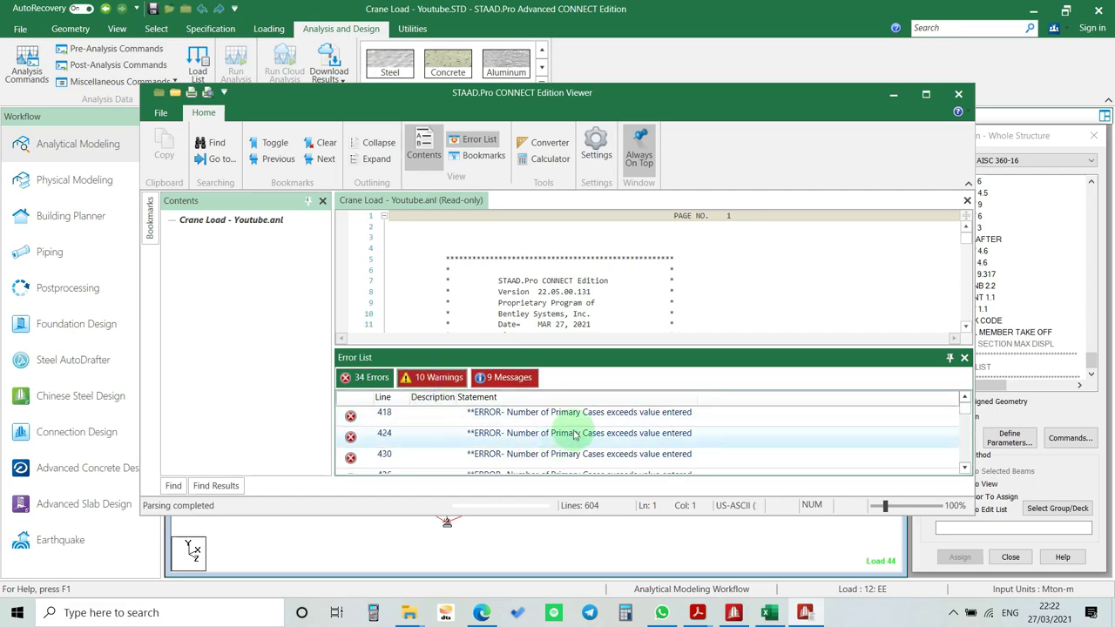
scroll(560, 440, "up", 8)
double_click(597, 416)
double_click(607, 436)
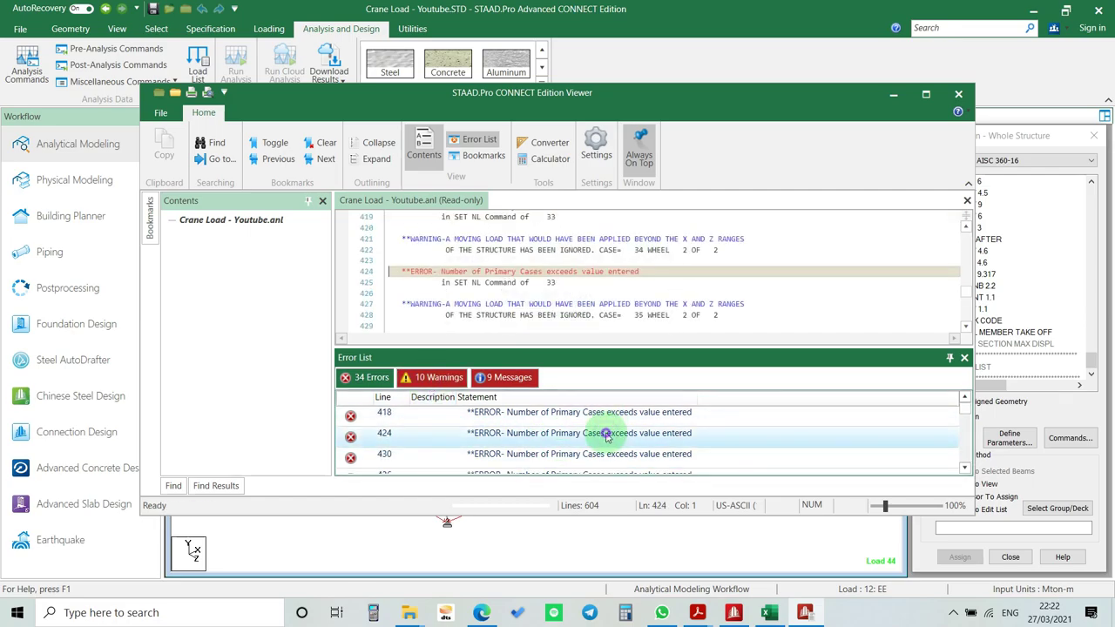
double_click(601, 436)
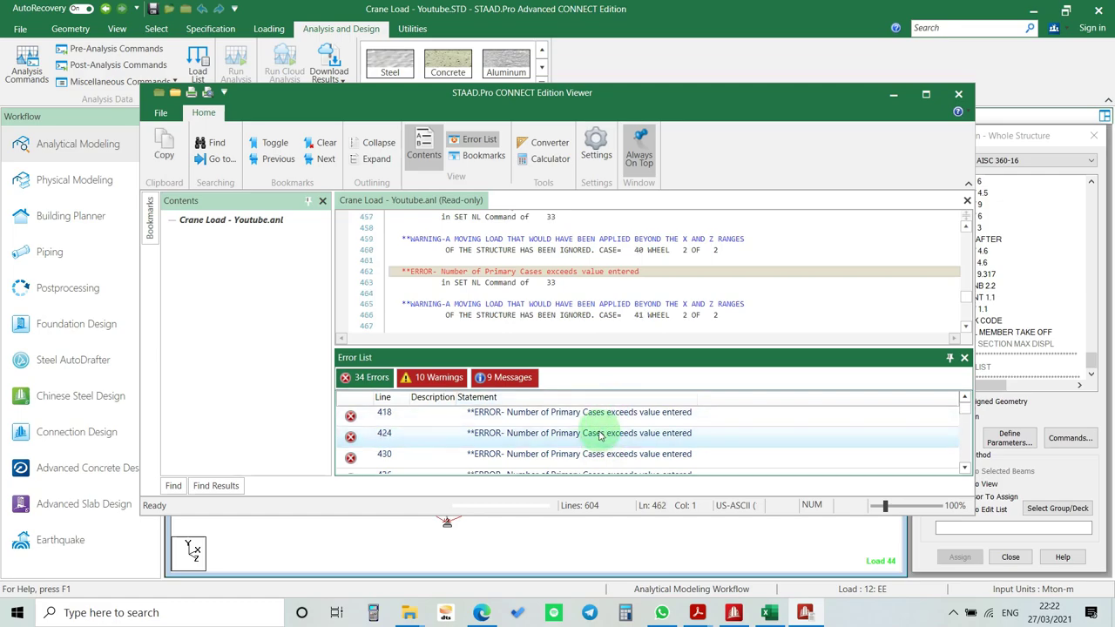
left_click(955, 95)
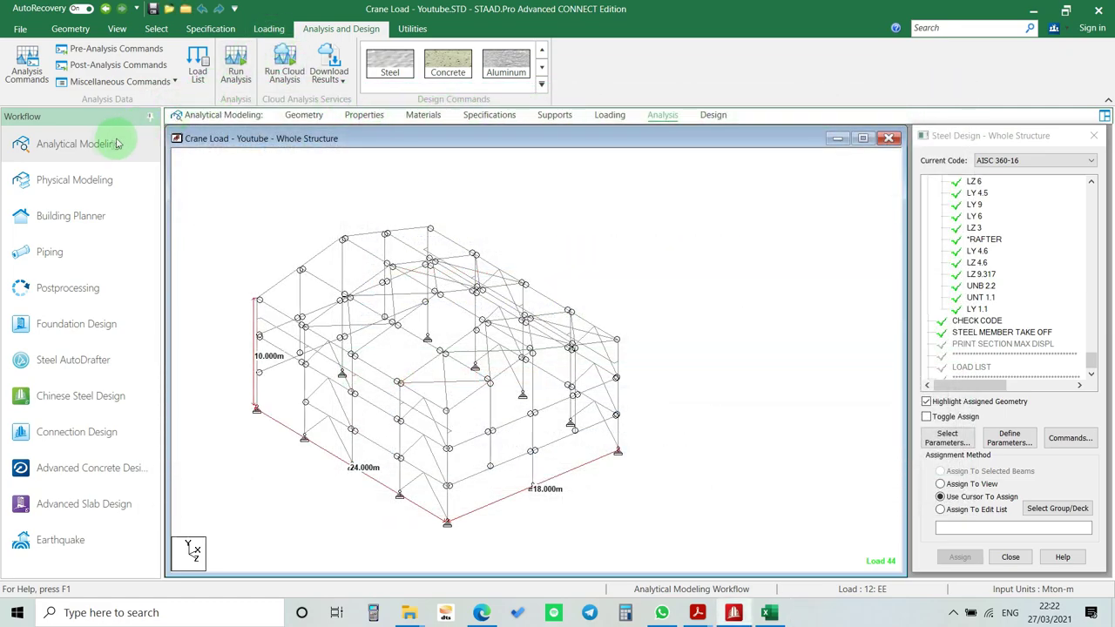
- Open the model's input command file in the editor and place it clear of the load case list
left_click(268, 29)
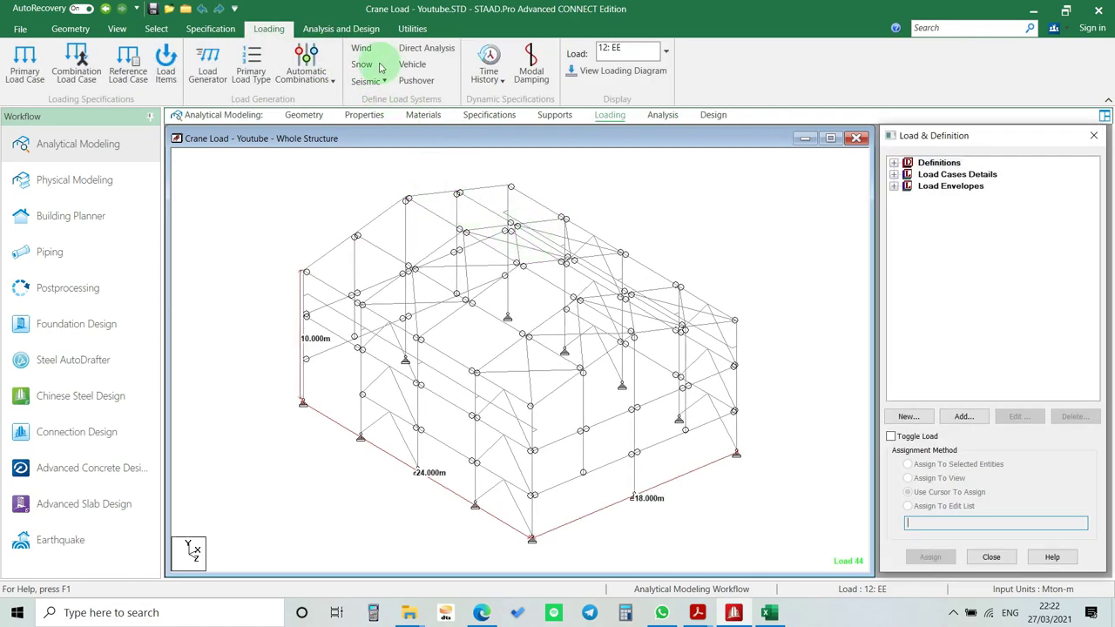
left_click(410, 31)
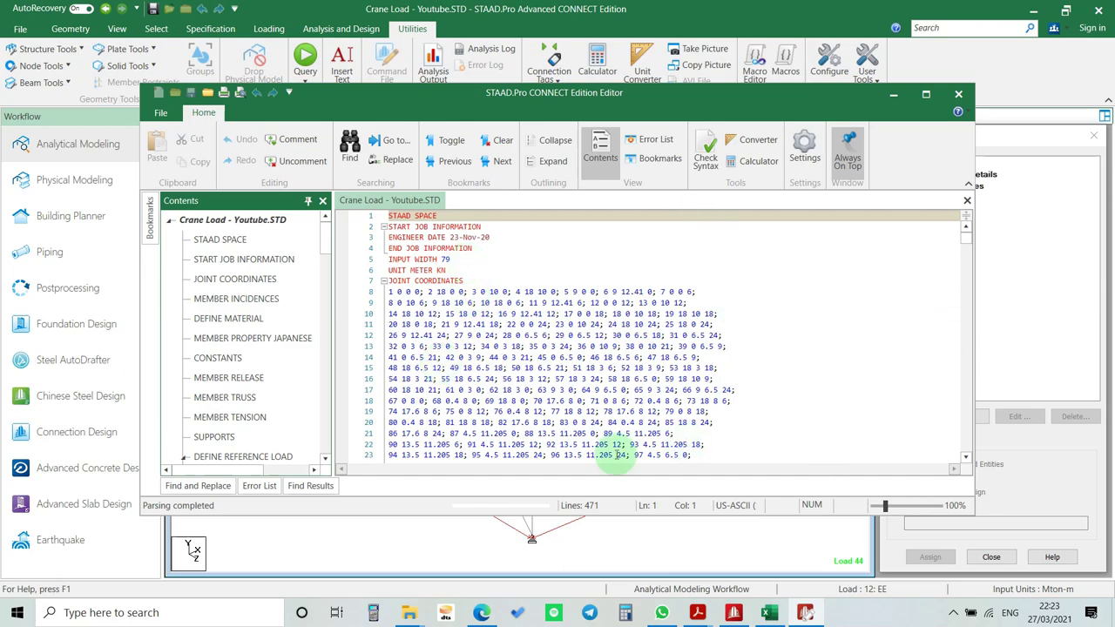
left_click_drag(863, 98, 657, 98)
- Review the load envelopes, load combinations and the type entries of load generations 20 - 43 and 44 - 67
left_click(895, 187)
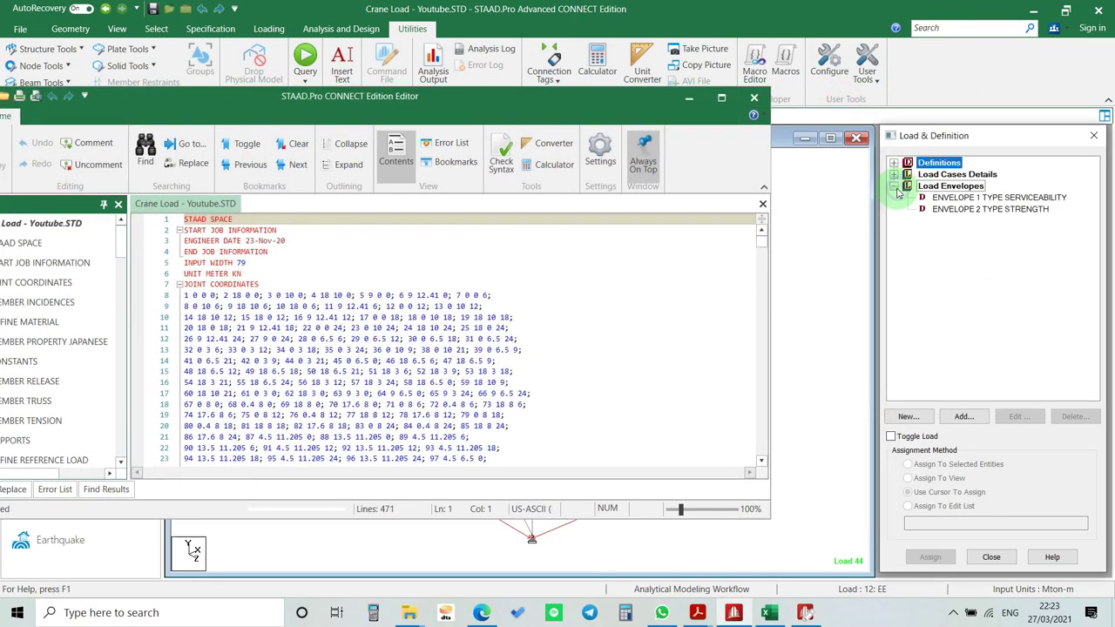
left_click(892, 174)
scroll(921, 257, "down", 5)
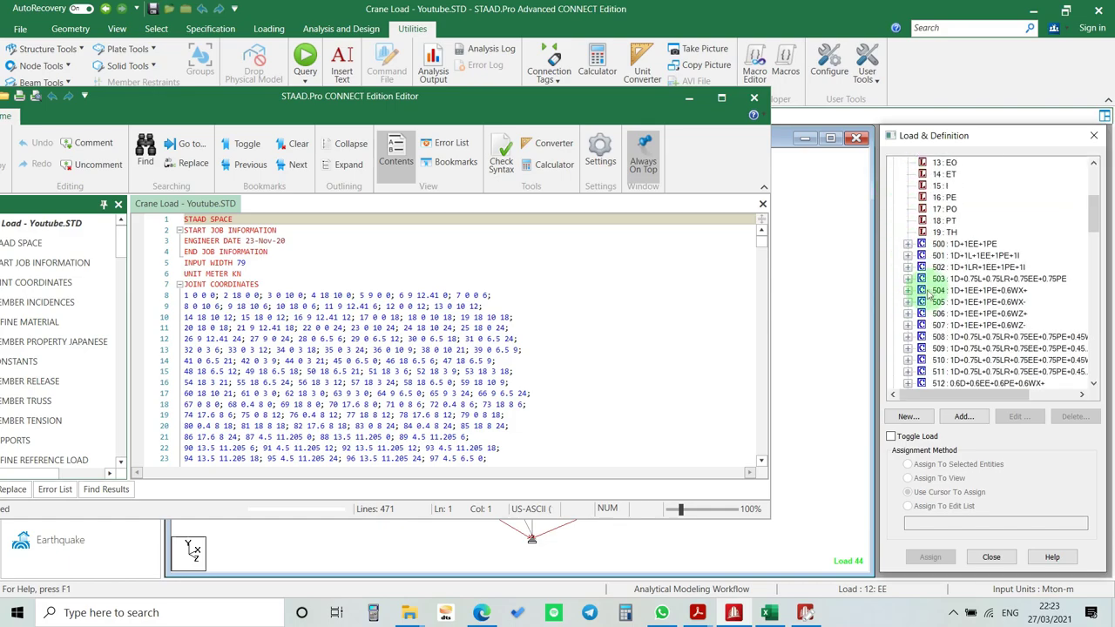
scroll(928, 269, "down", 10)
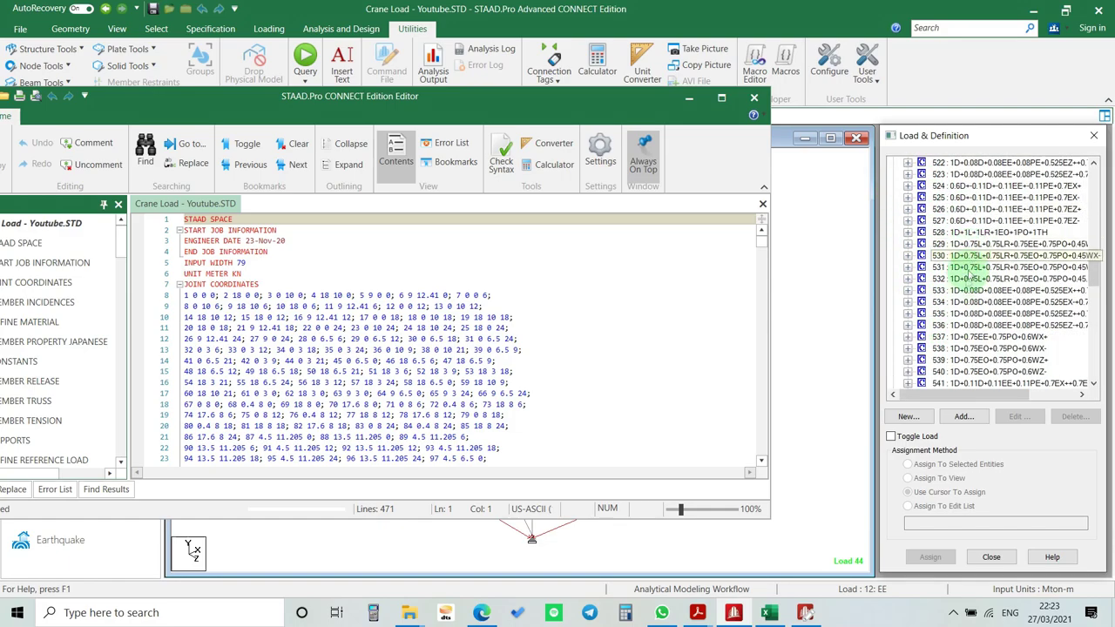
scroll(964, 290, "down", 3)
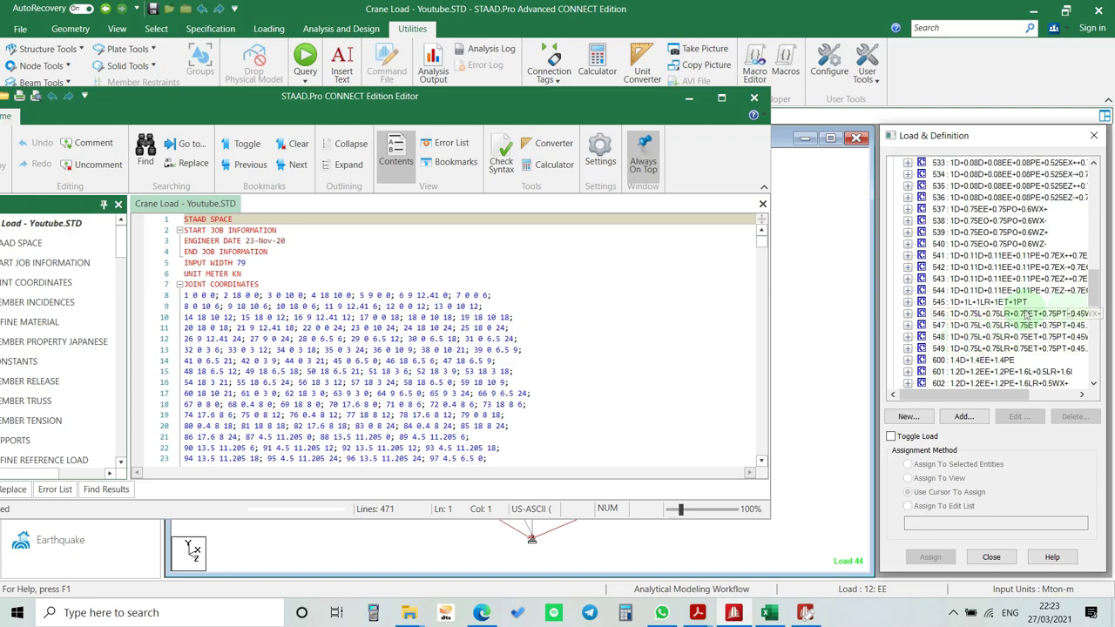
left_click_drag(1093, 296, 1089, 374)
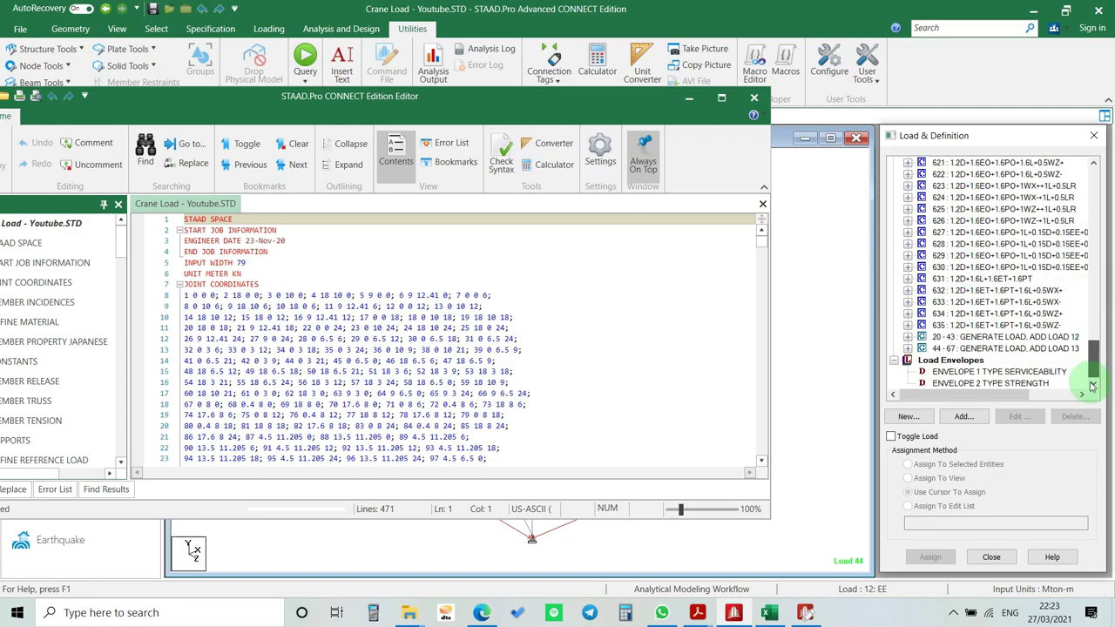
left_click(908, 336)
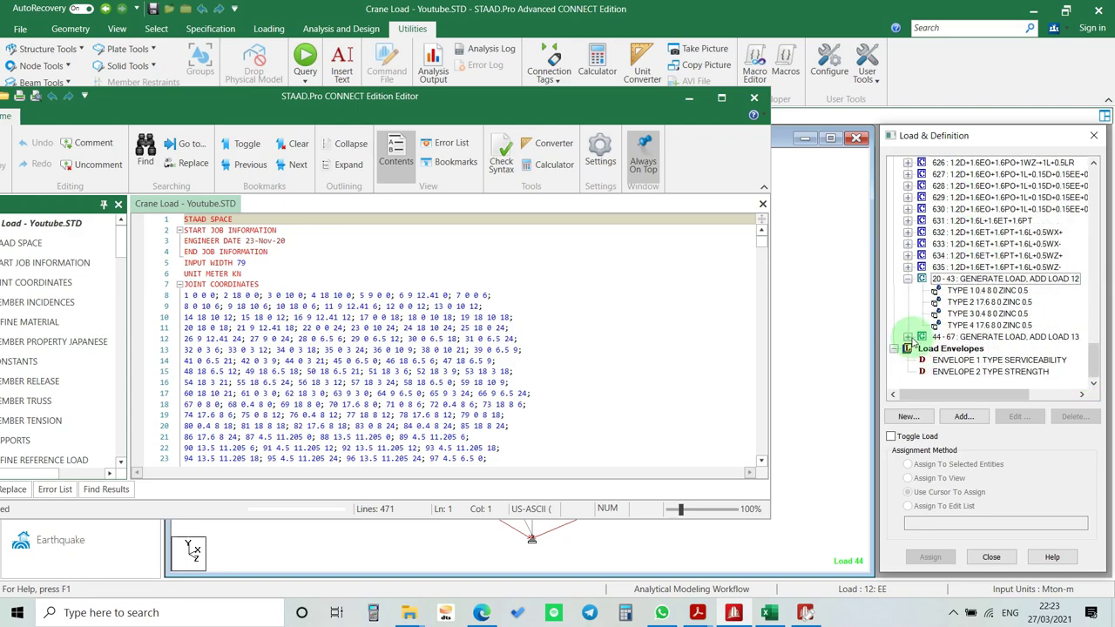
left_click(907, 336)
scroll(949, 296, "down", 1)
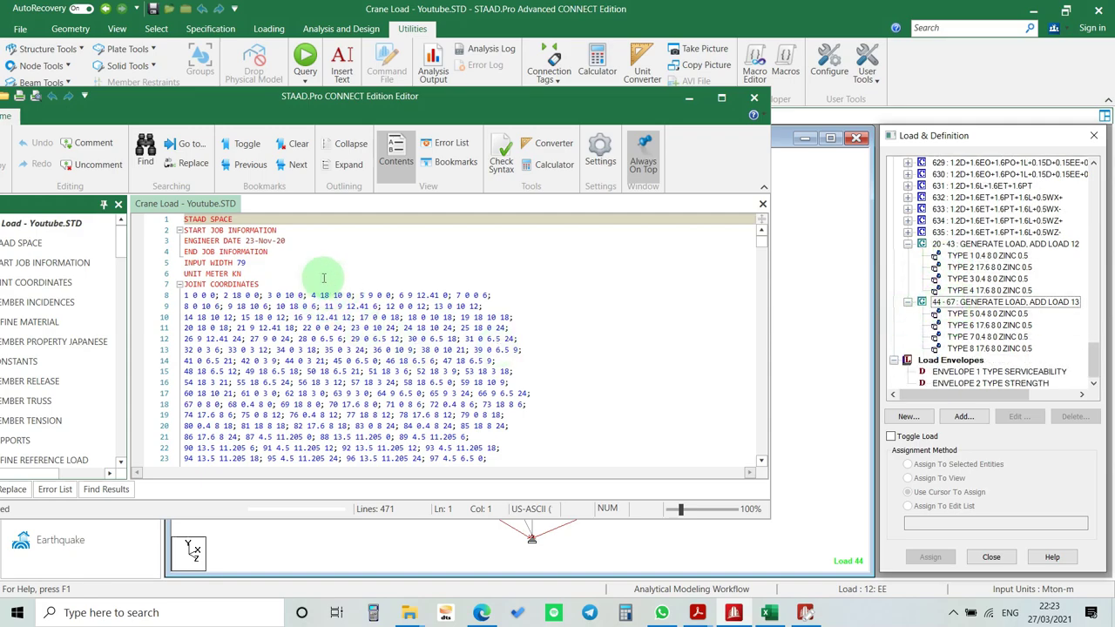
- Insert the command SET NL 100 below the UNIT METER KN line of the input file and save it
left_click(523, 106)
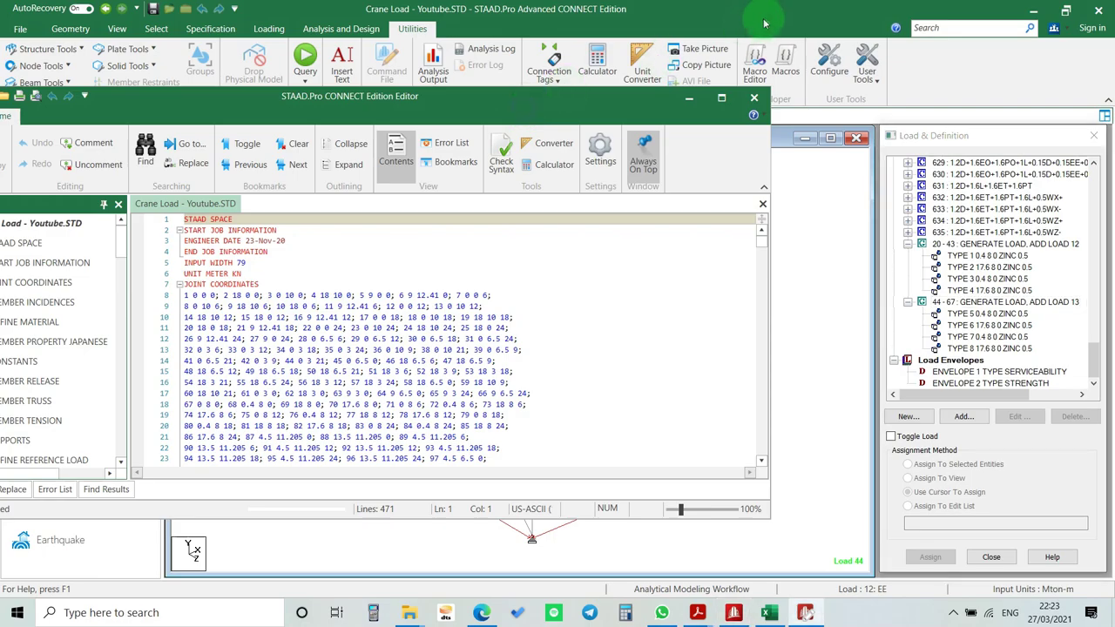
left_click_drag(562, 104, 789, 46)
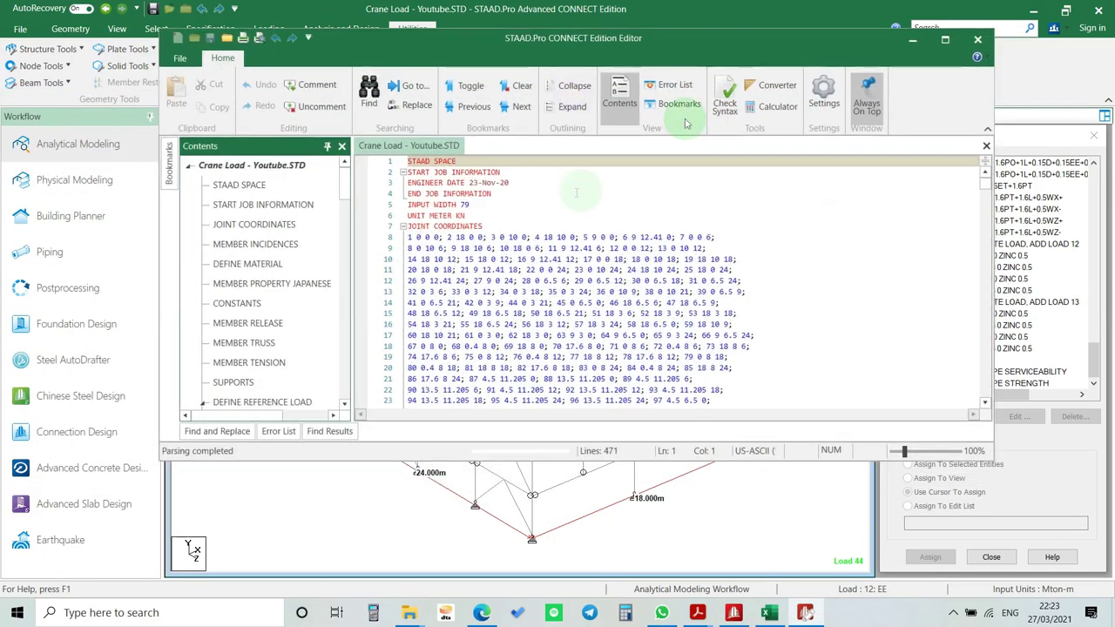
left_click(487, 215)
key("Return")
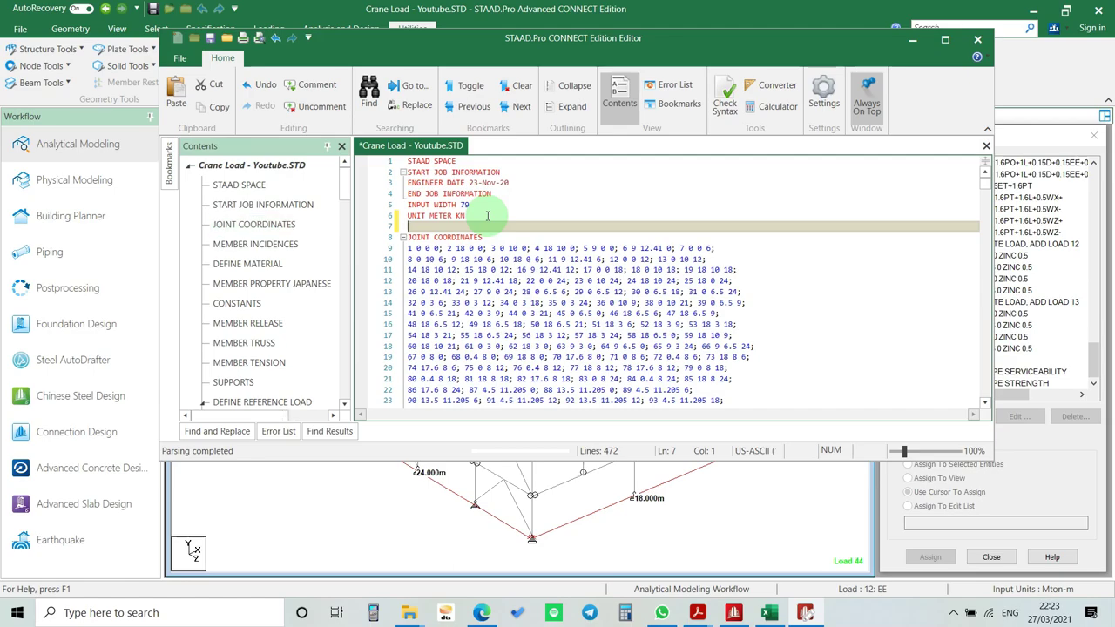
type("SET")
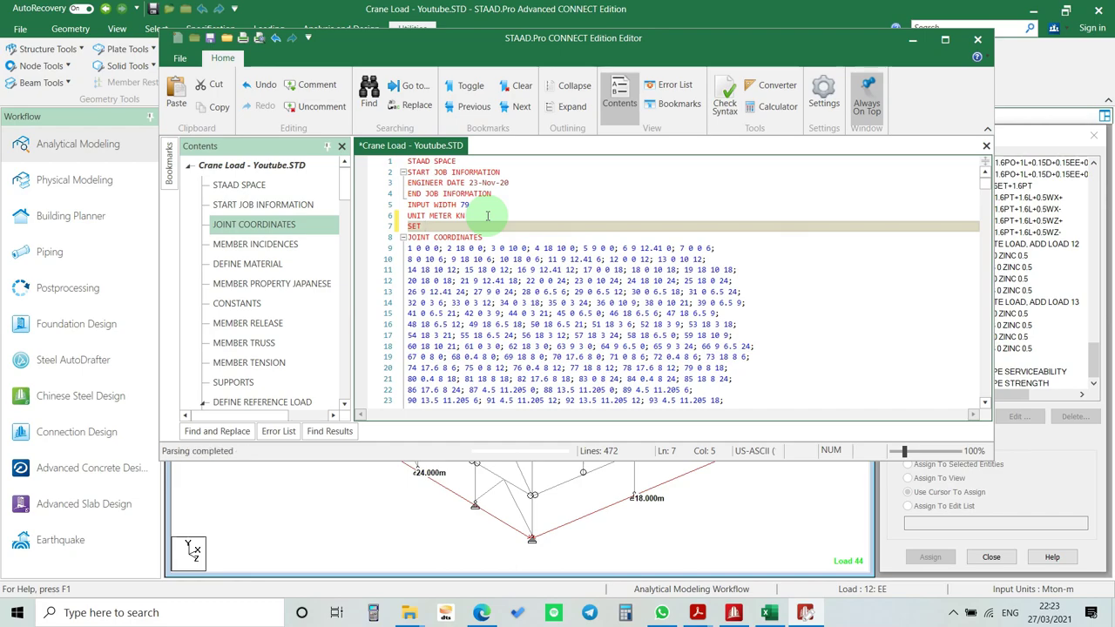
type(" NL 100")
left_click(210, 37)
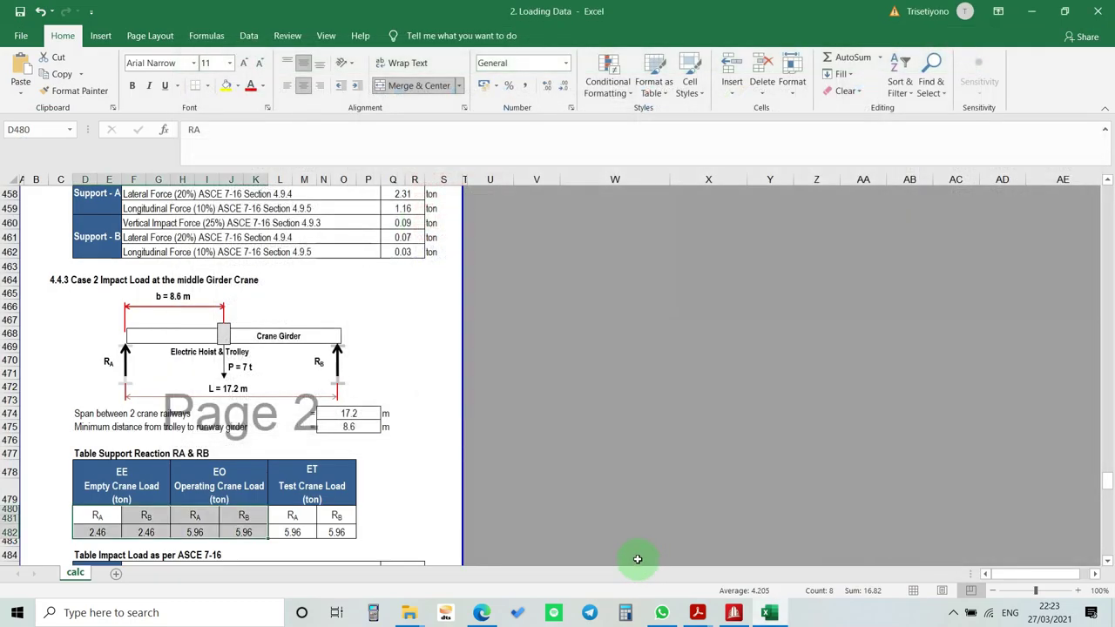
- Switch back to STAAD.Pro and rerun the analysis on the updated model
left_click(755, 617)
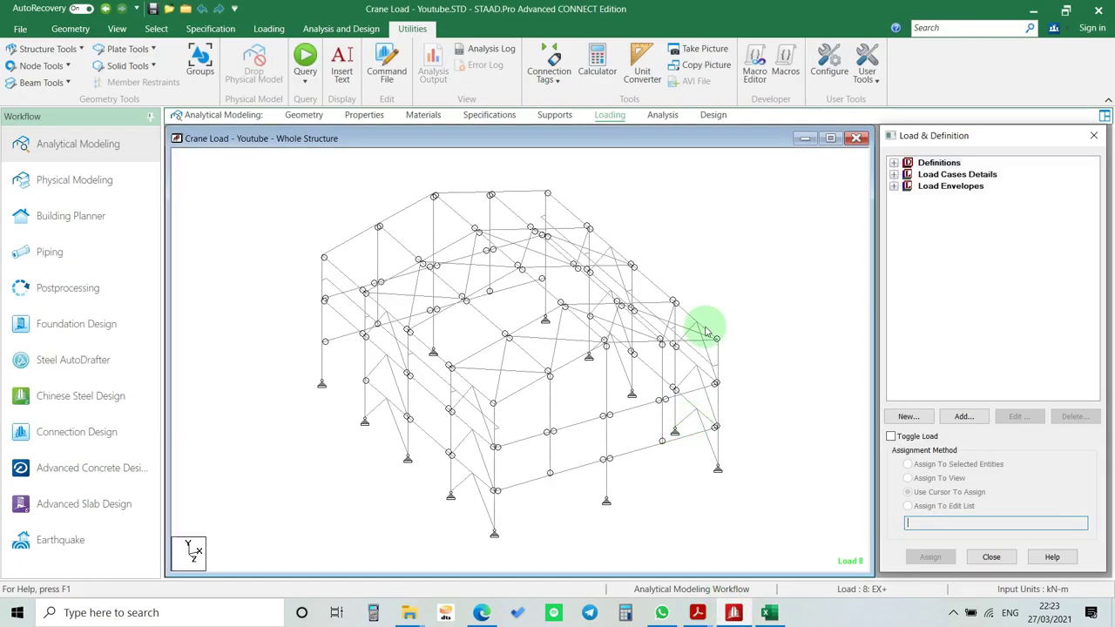
left_click(662, 115)
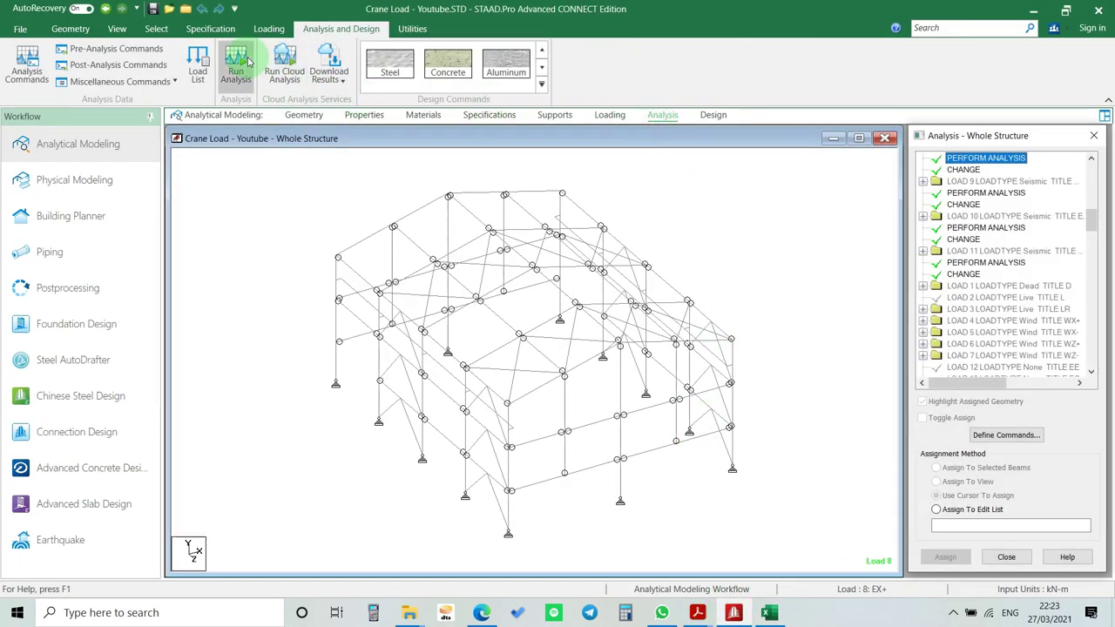
left_click(237, 63)
left_click(609, 366)
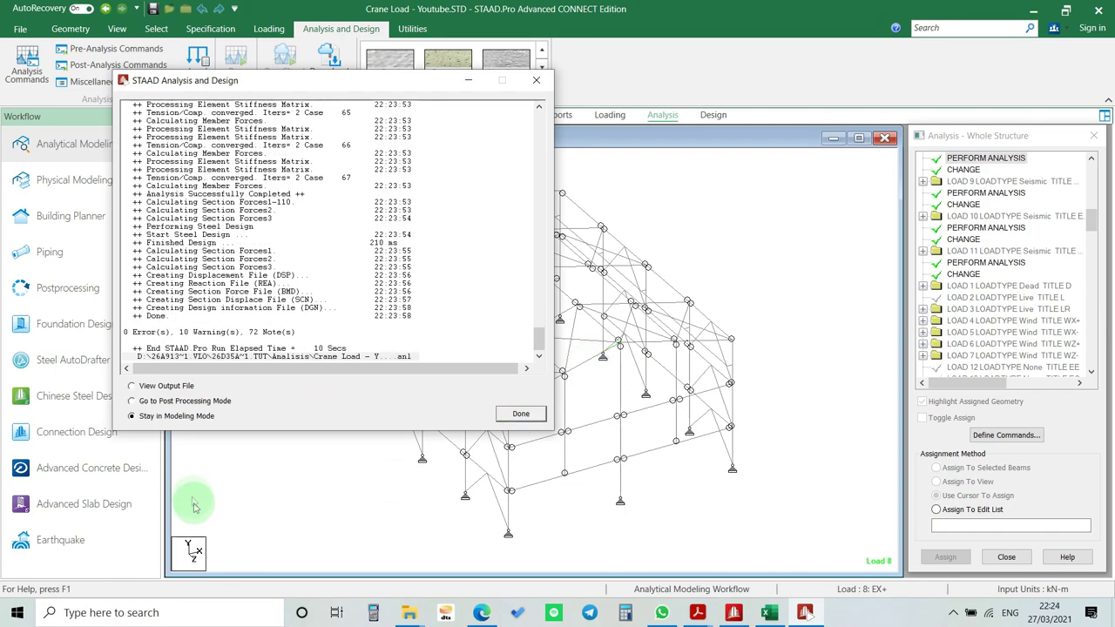
- View the analysis output file, hide the messages in its error list, inspect the first moving load warning, and close the viewer
left_click(165, 386)
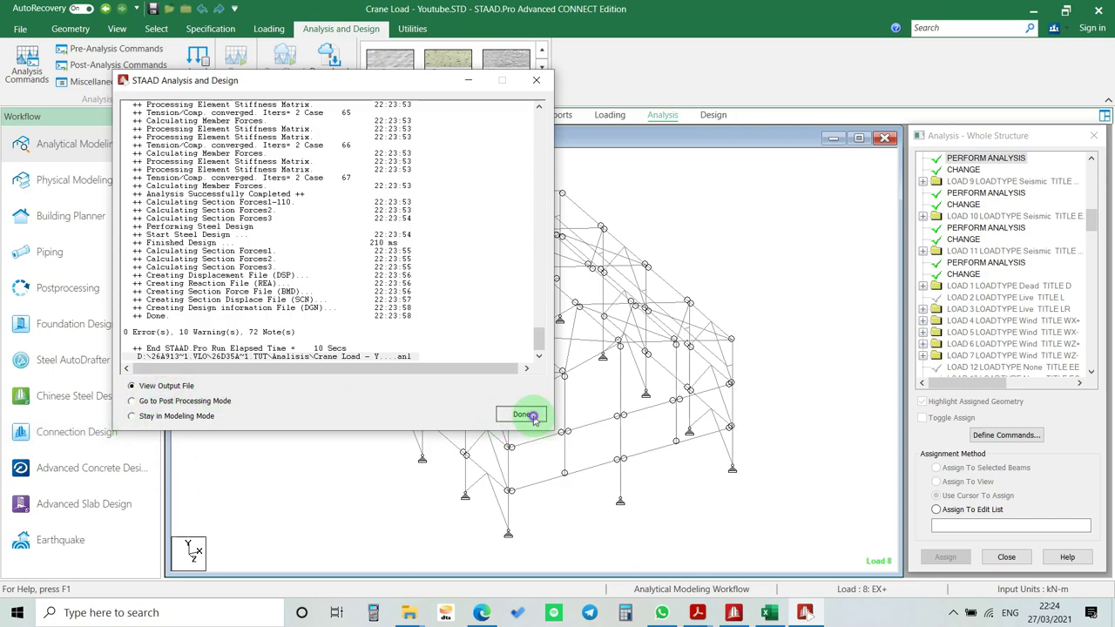
left_click(523, 415)
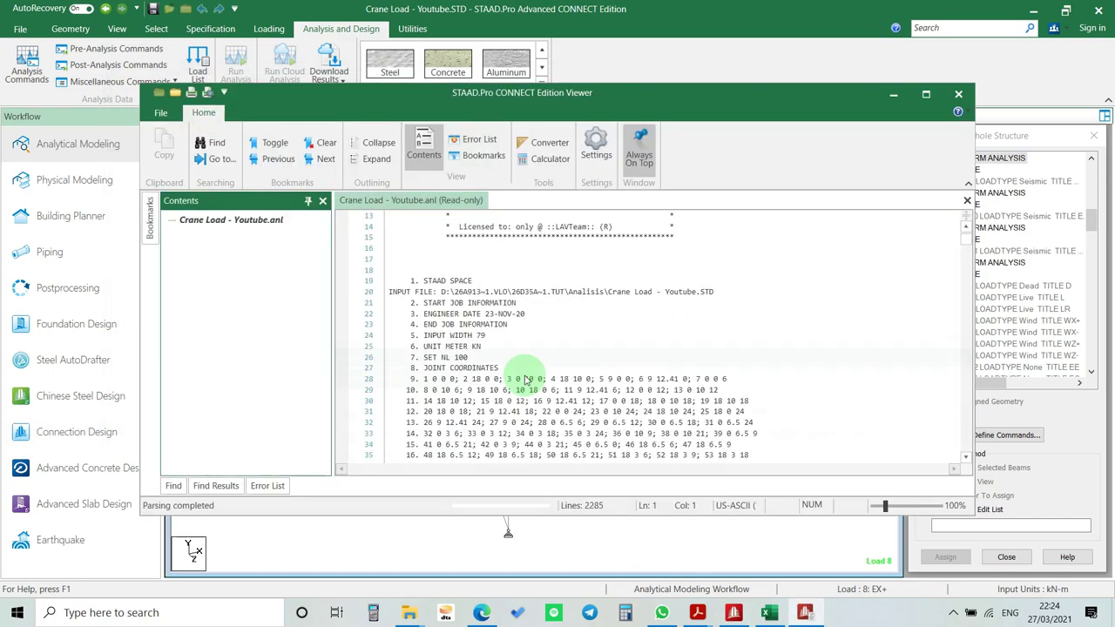
left_click(486, 380)
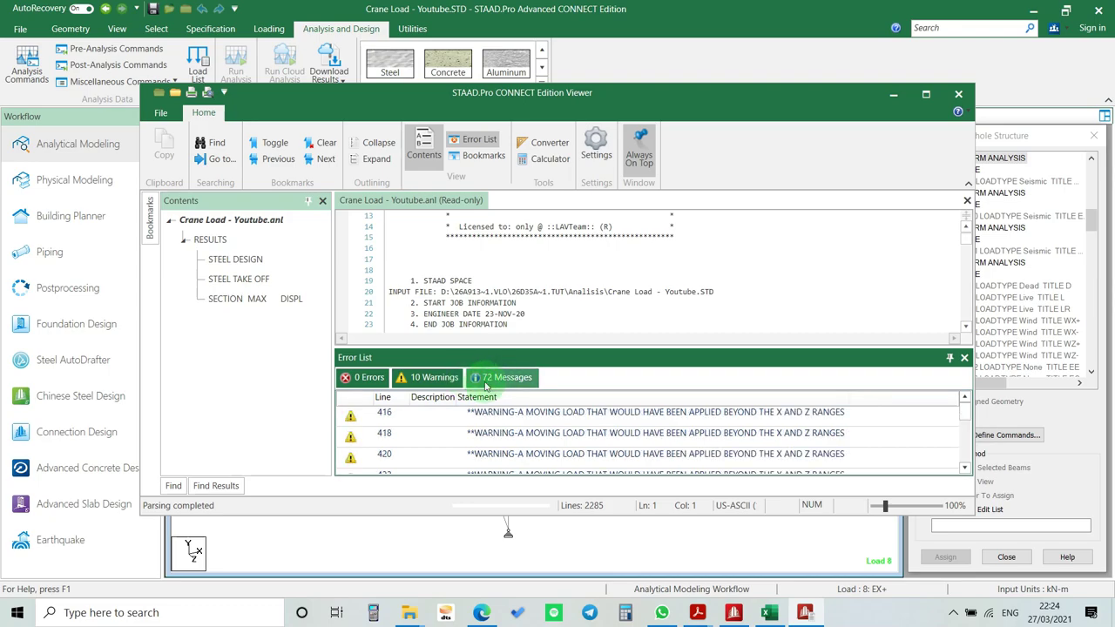
left_click(926, 94)
left_click_drag(553, 429, 552, 243)
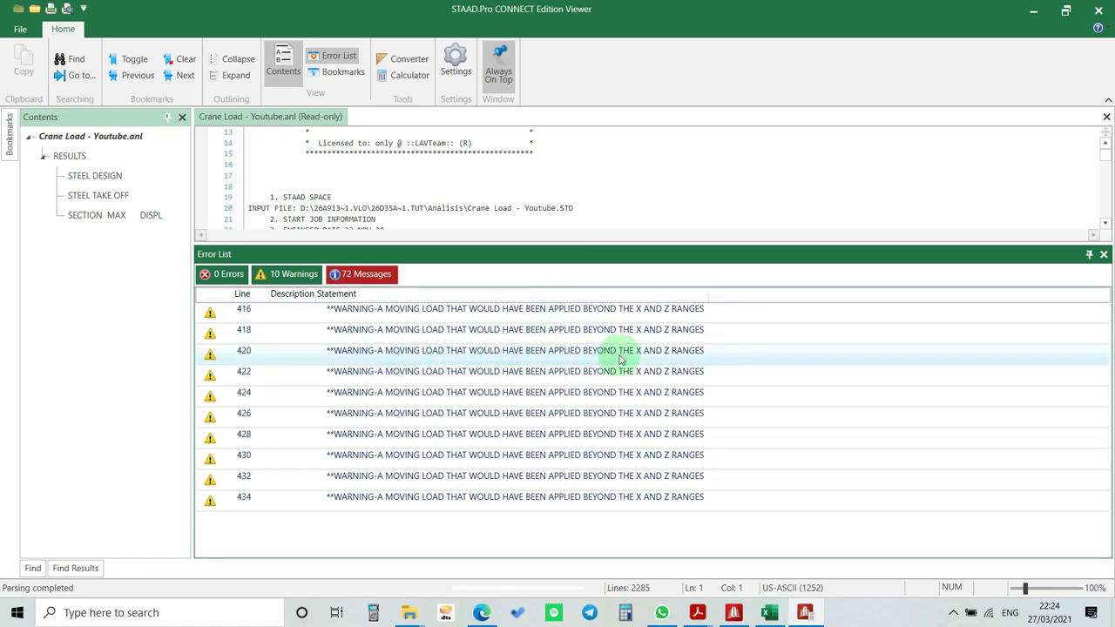
double_click(649, 311)
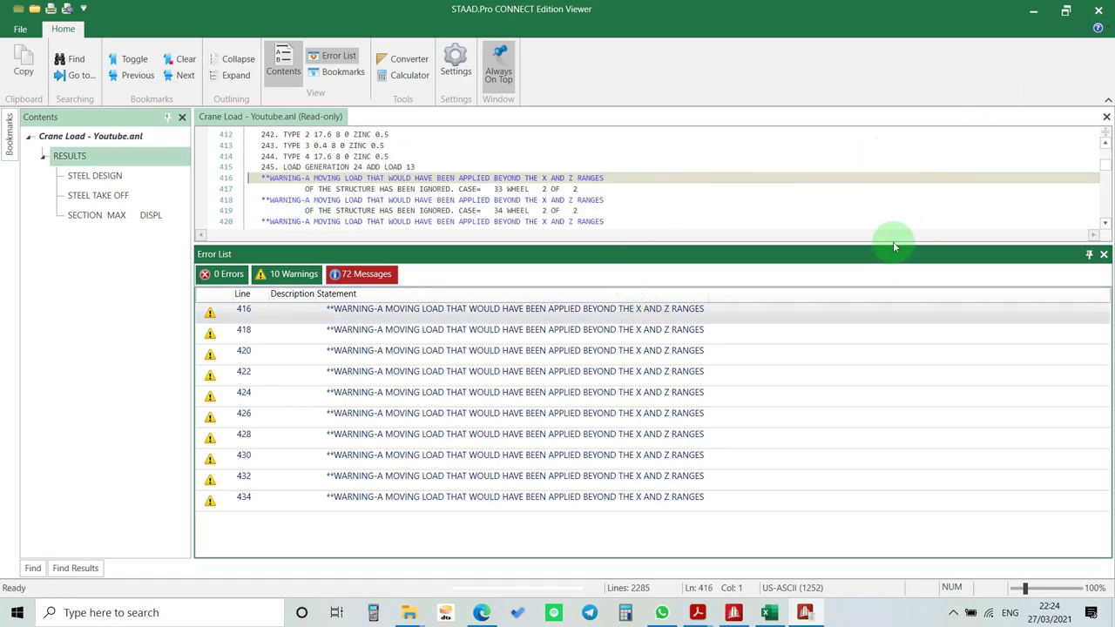
left_click_drag(961, 241, 878, 464)
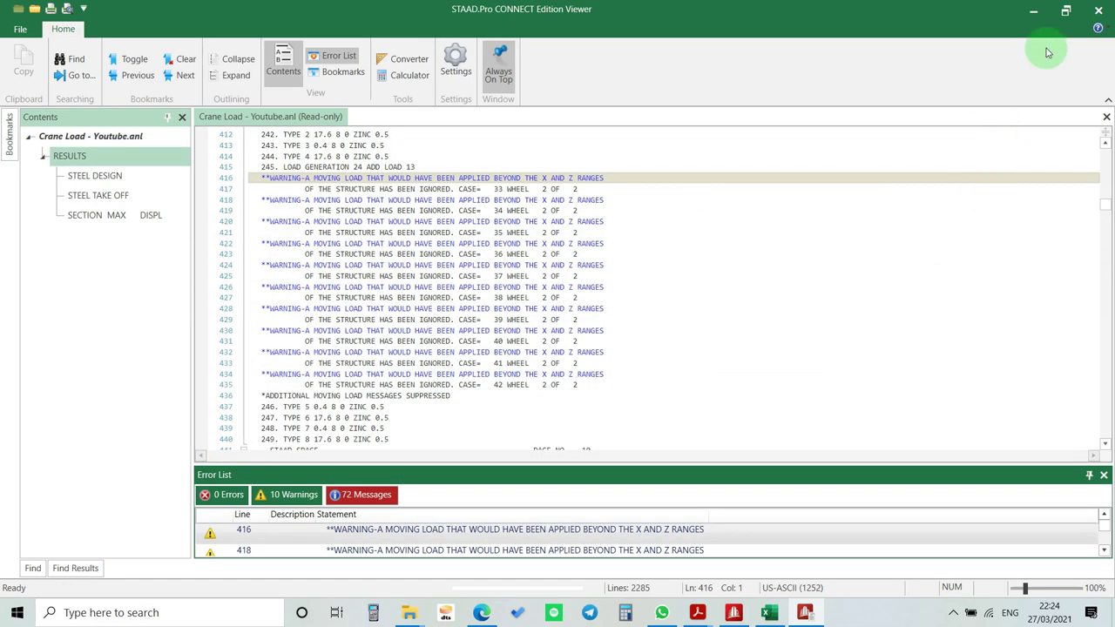
left_click(1097, 12)
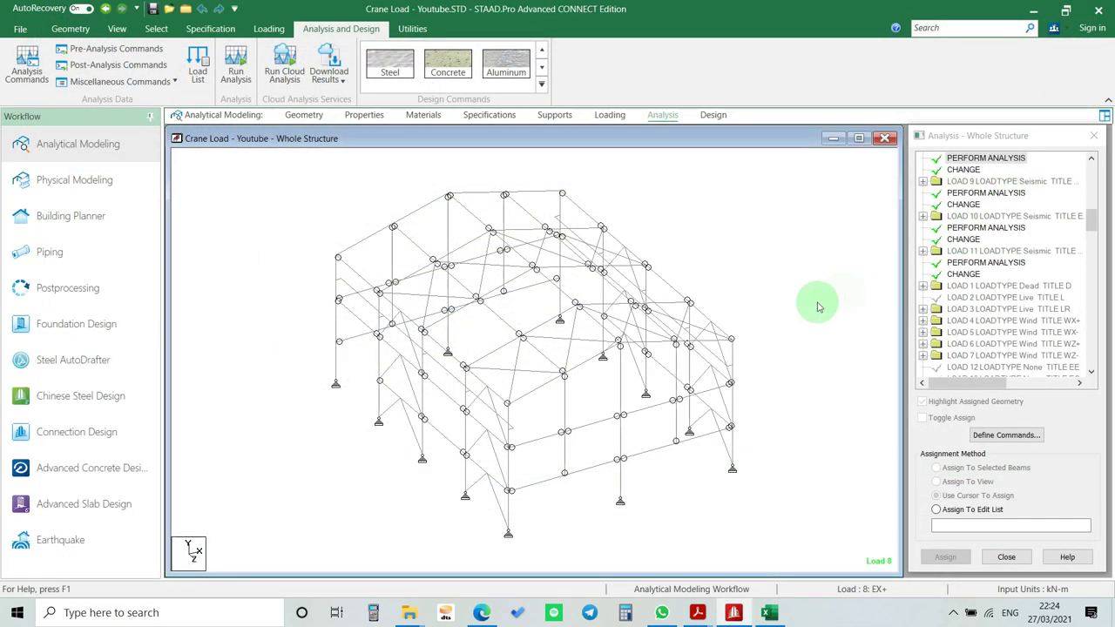
- Expand load generations 20 - 43 and 44 - 67 and compare their TYPE 1 and TYPE 5 loads on the model
left_click(610, 114)
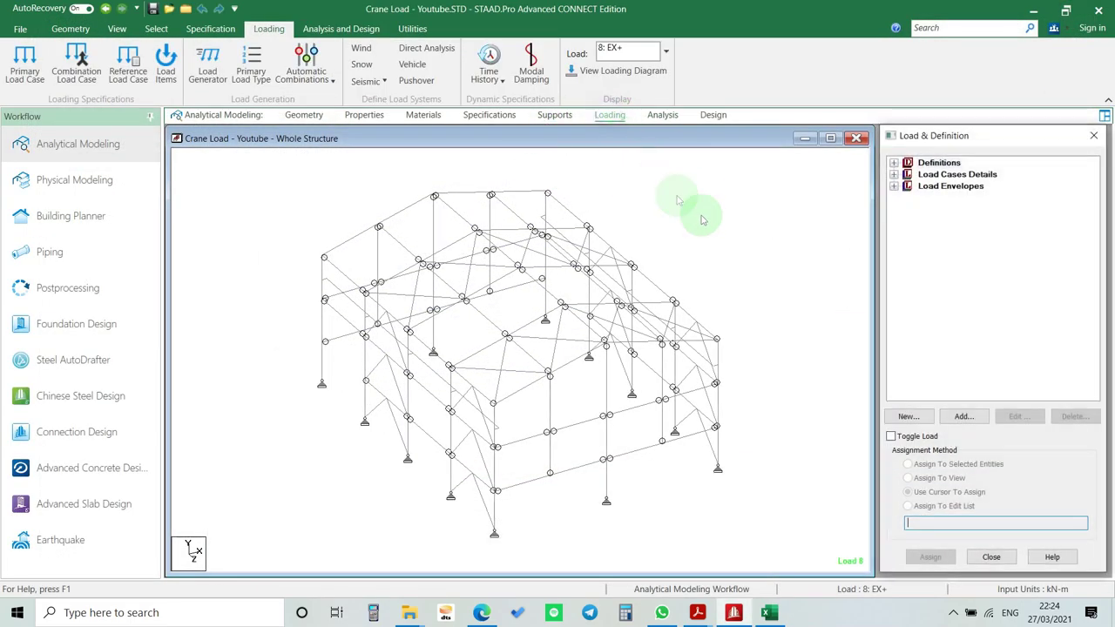
left_click(895, 174)
scroll(901, 231, "down", 5)
left_click(907, 209)
left_click(958, 221)
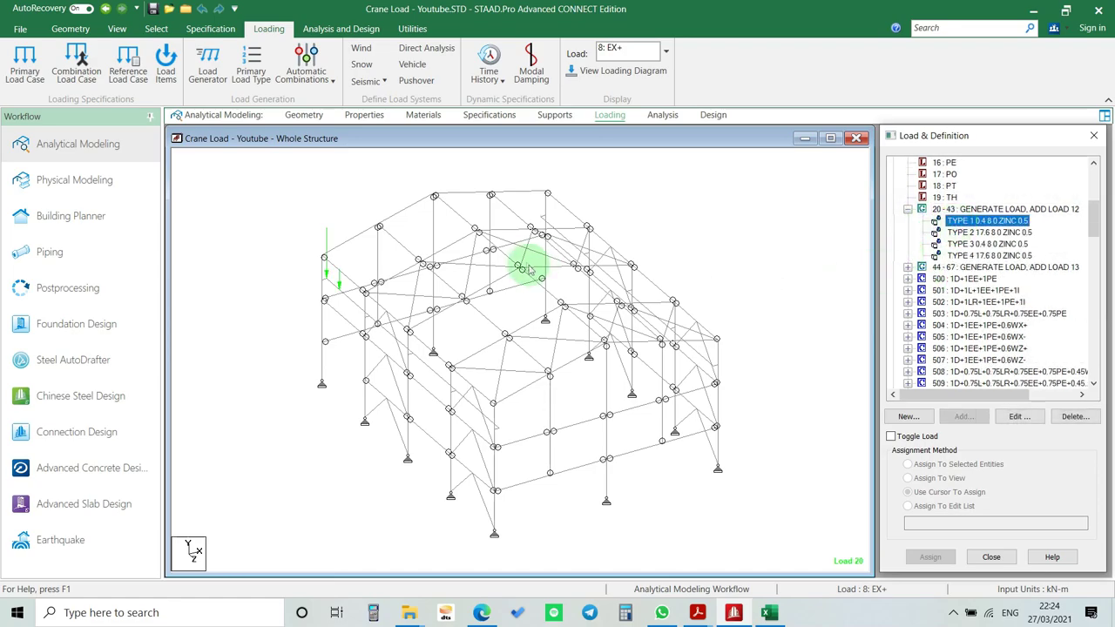
left_click(908, 267)
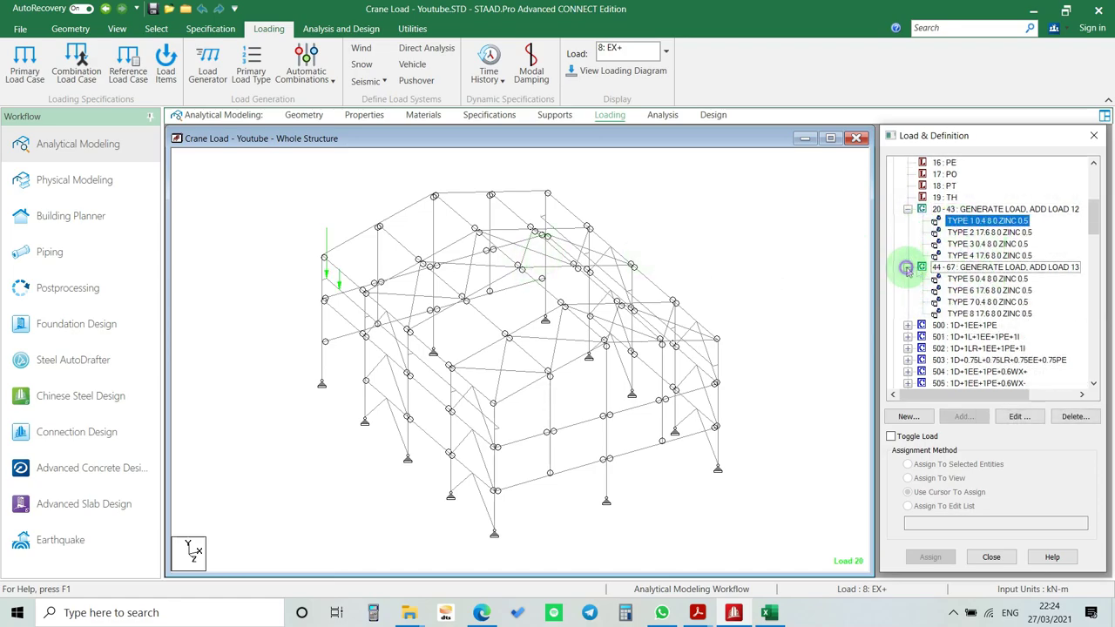
left_click(976, 279)
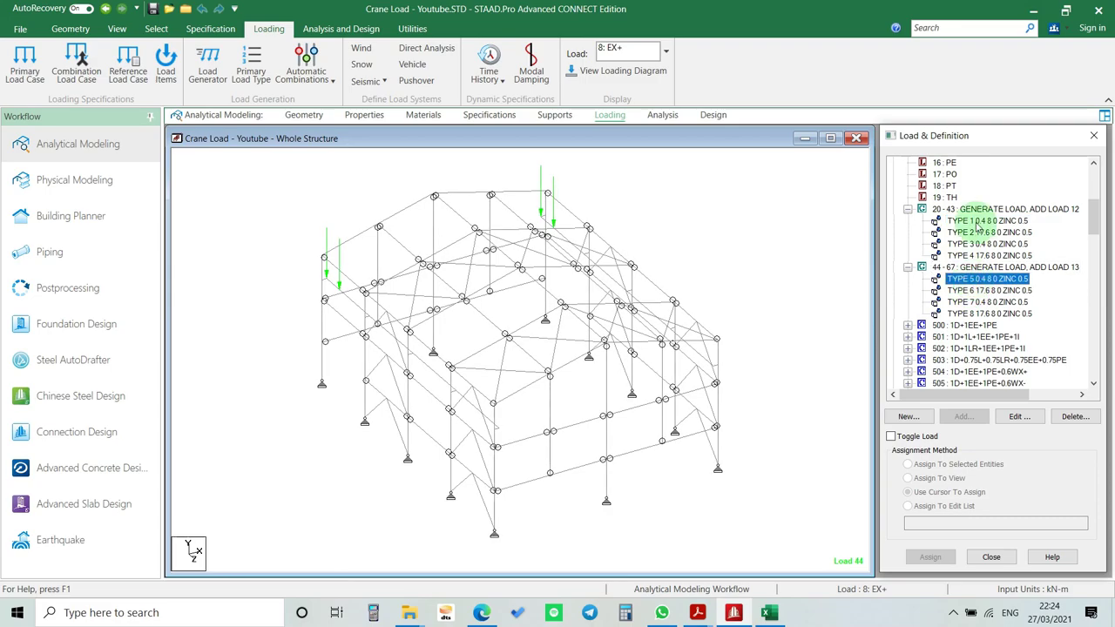
left_click(977, 223)
left_click(974, 280)
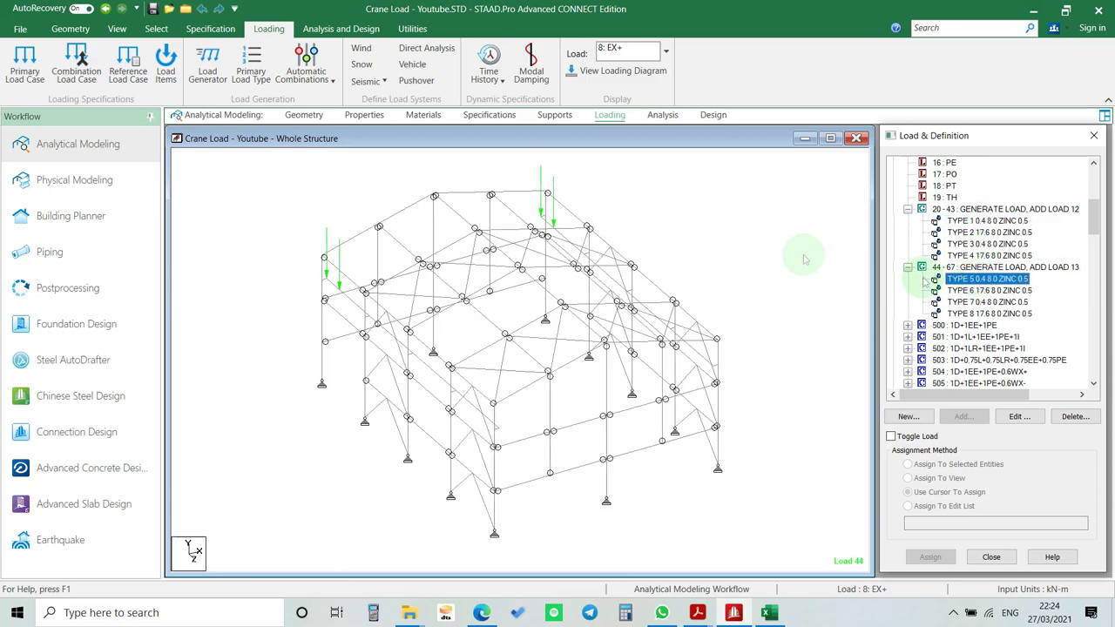
- Display generated load case 20 on the model as the starting position of the moving crane load
left_click(665, 55)
left_click(694, 107)
left_click(773, 80)
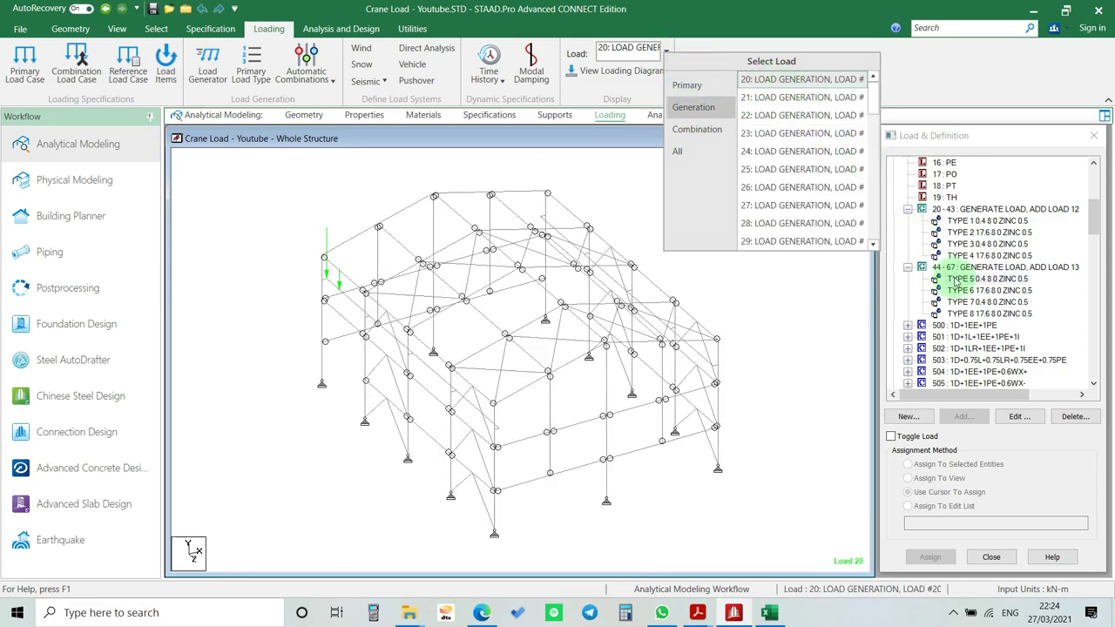
left_click(665, 52)
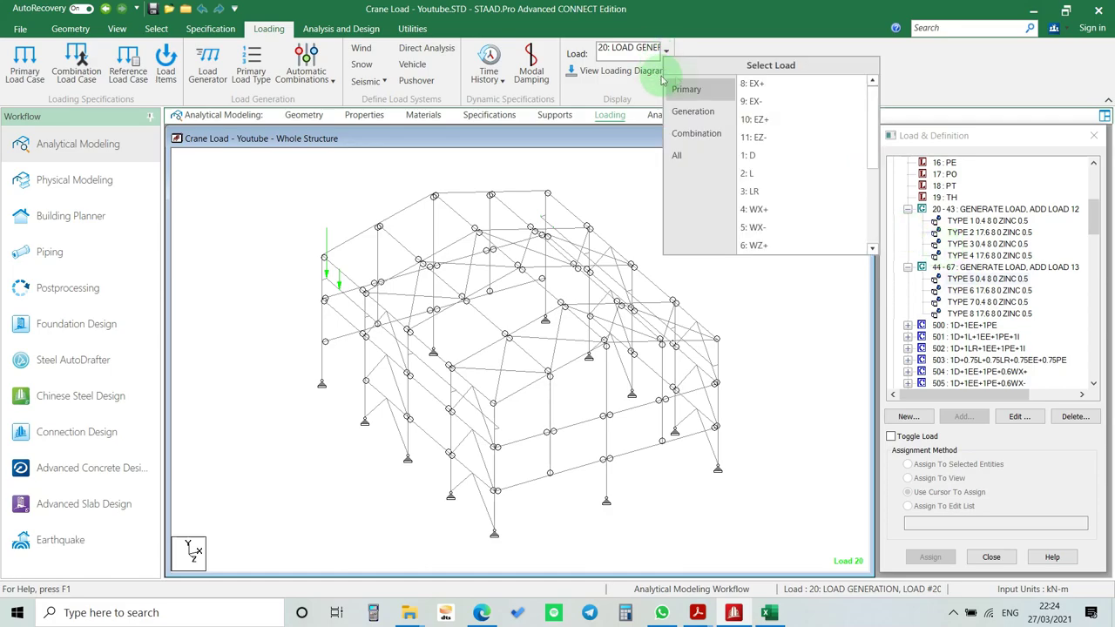
left_click(694, 114)
left_click(766, 85)
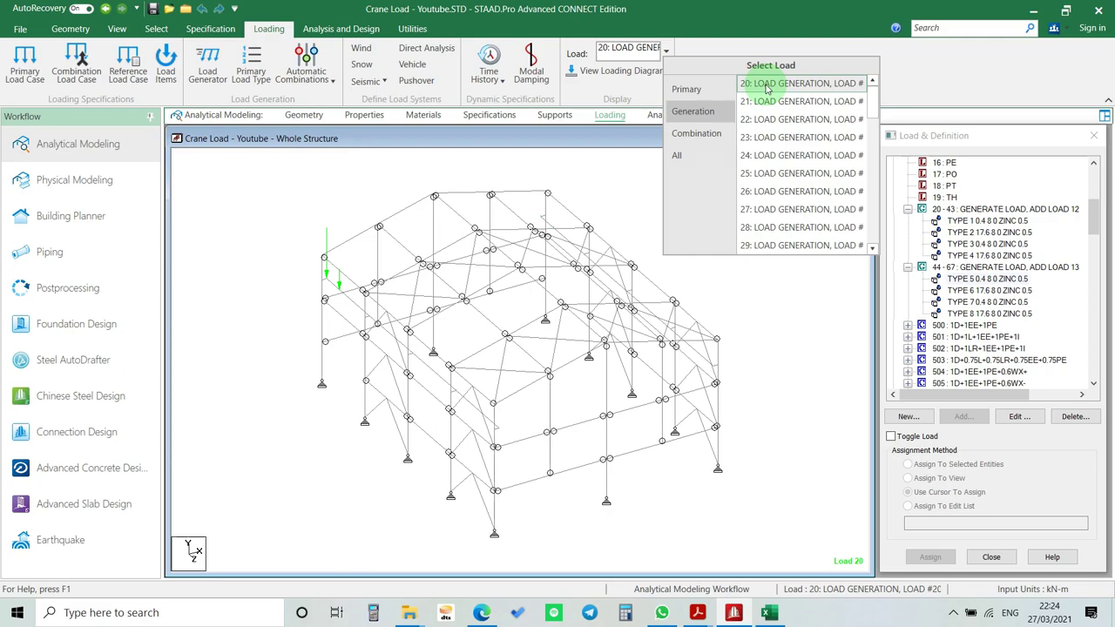
- Step through the generated load cases from 20 to 67 to examine how the crane loads travel along the structure
key("Down")
key("Down")
key("Down")
key("Down")
key("Down")
key("Down")
key("Down")
key("Down")
key("Down")
key("Down")
key("Down")
key("Down")
key("Down")
key("Down")
key("Down")
key("Down")
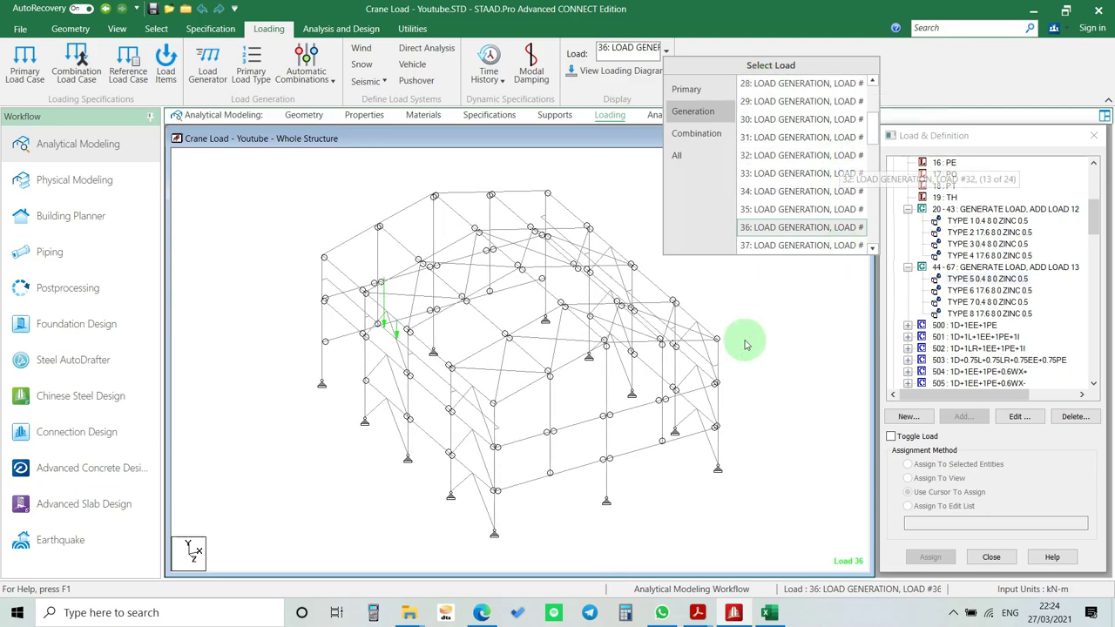
key("Down")
key("Down")
key("Down")
key("Down")
key("Down")
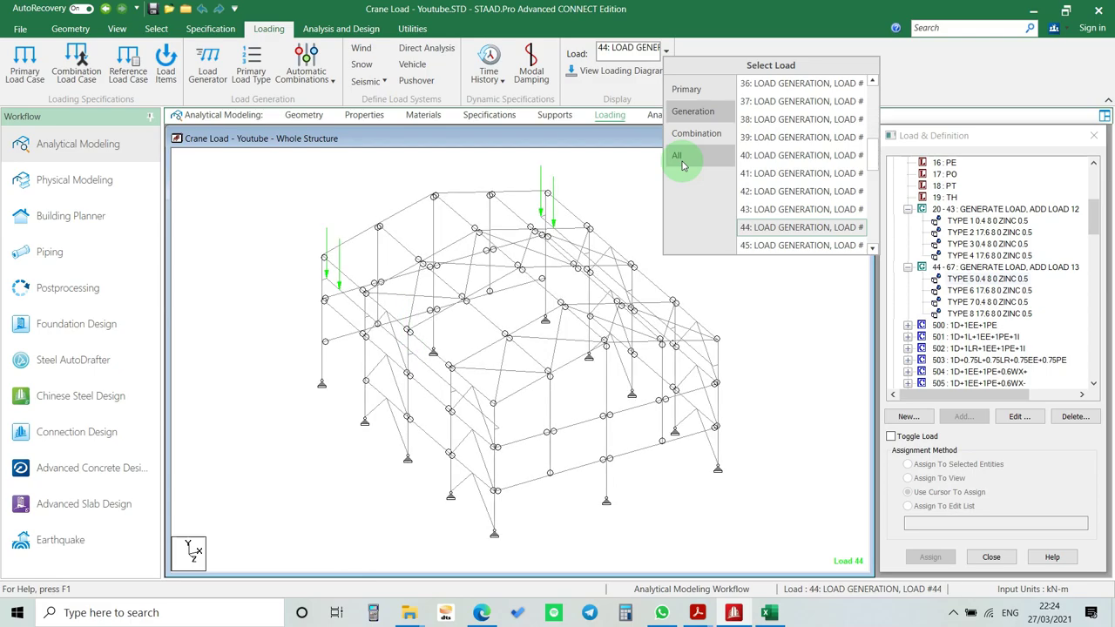
key("Down")
key("Down")
key("Down")
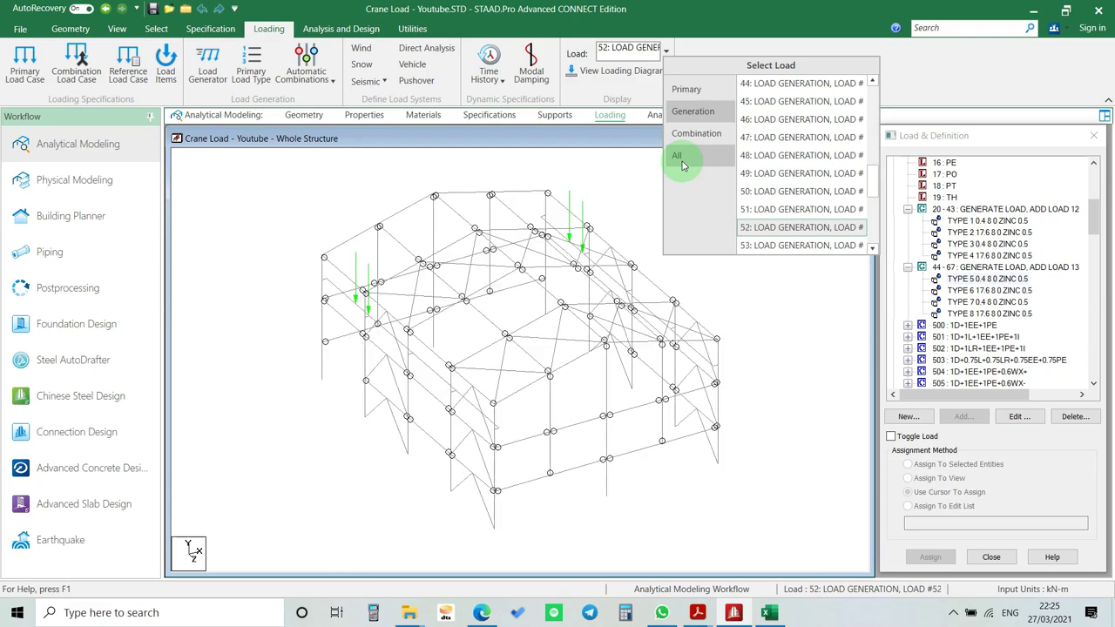
key("Down")
key("Down")
key("Down")
key("Down")
key("Down")
key("Down")
key("Down")
key("Down")
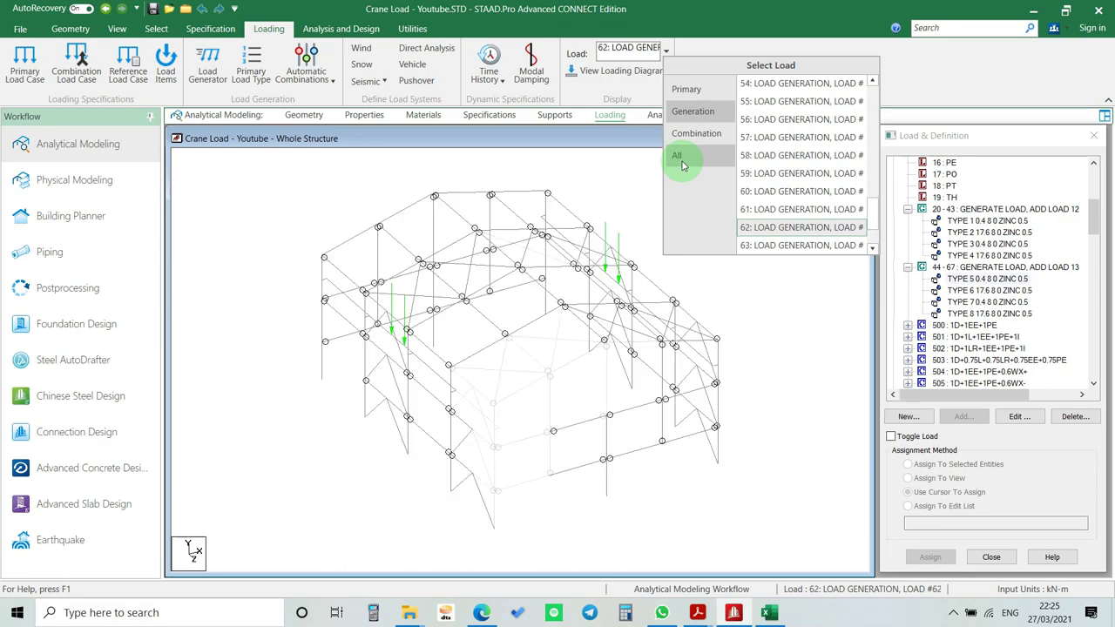
key("Down")
key("Down")
key("Down")
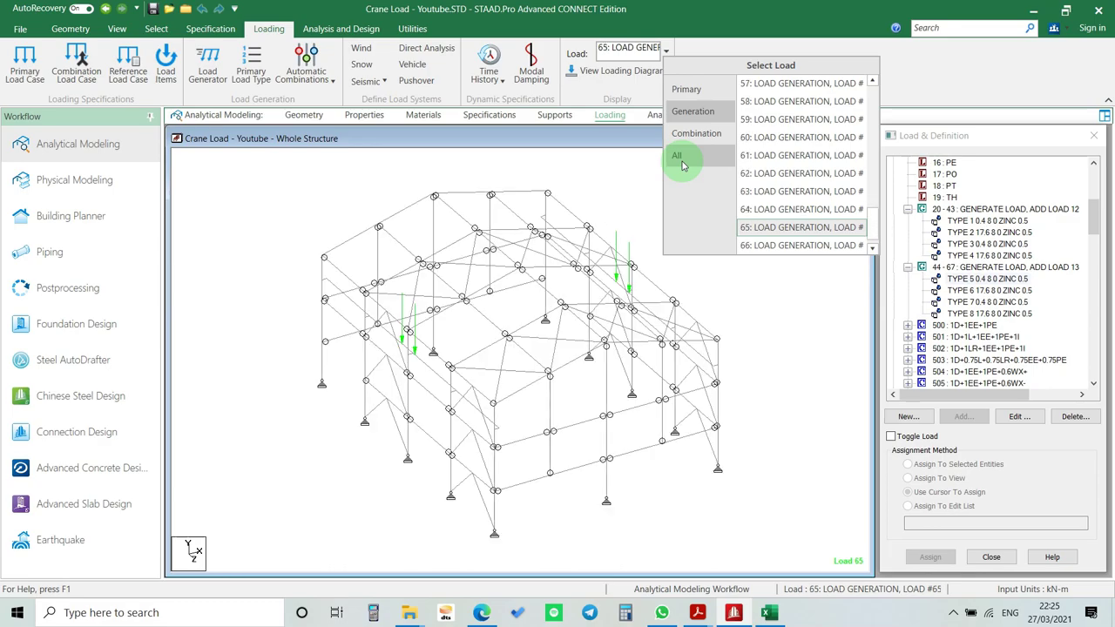
key("Down")
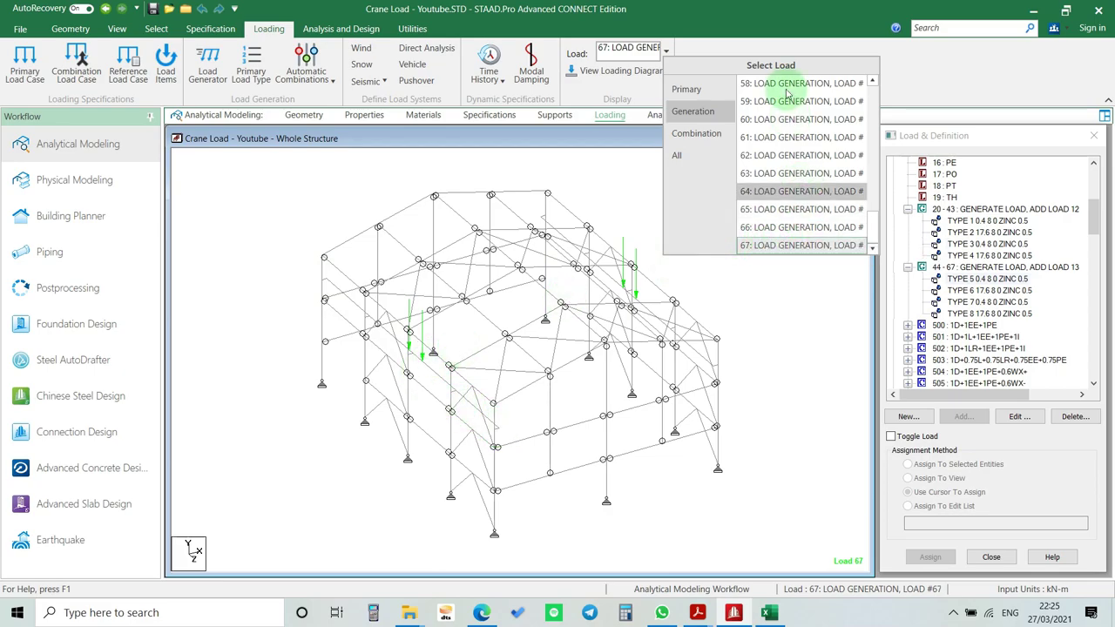
left_click(732, 42)
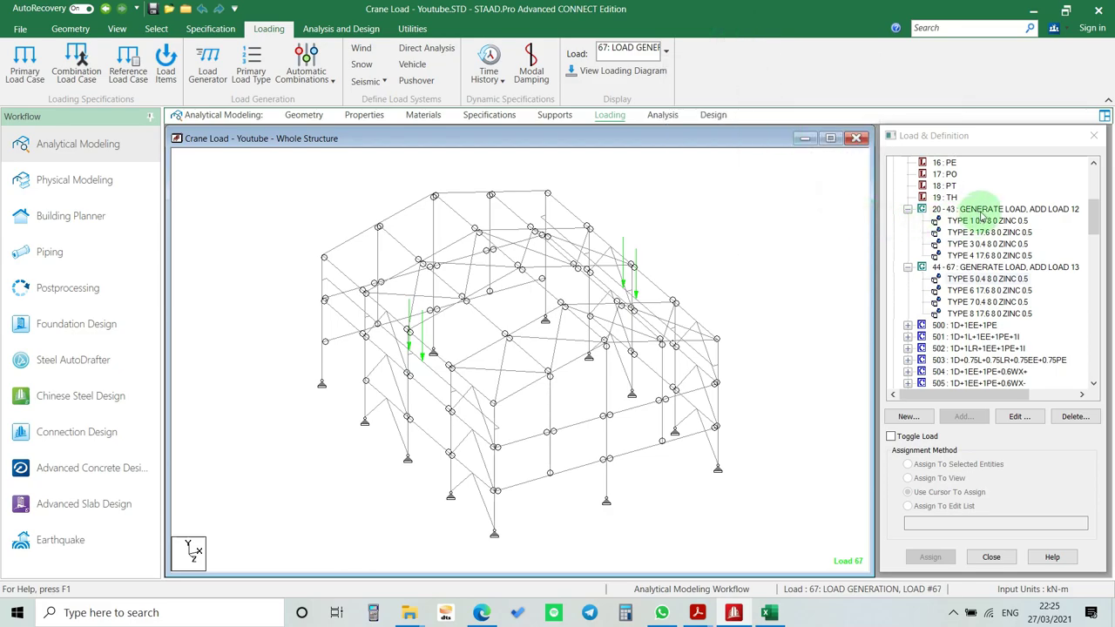
- Open load generation 20 - 43 for editing and measure the node-to-node distance between the corner supports along the building's length
left_click(981, 211)
double_click(981, 210)
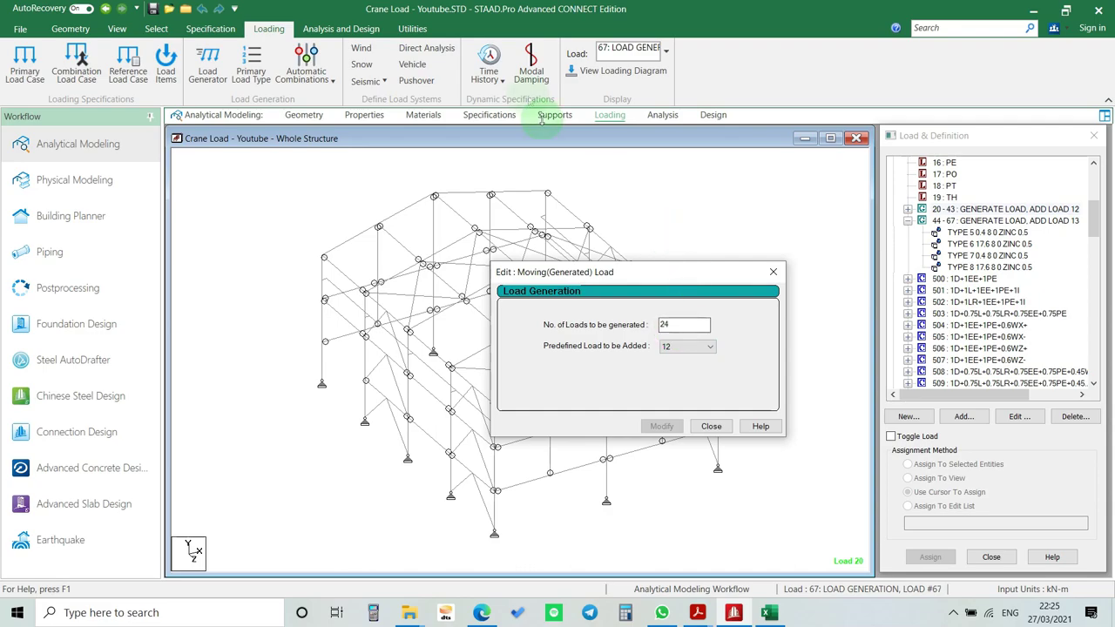
left_click(412, 29)
left_click(41, 66)
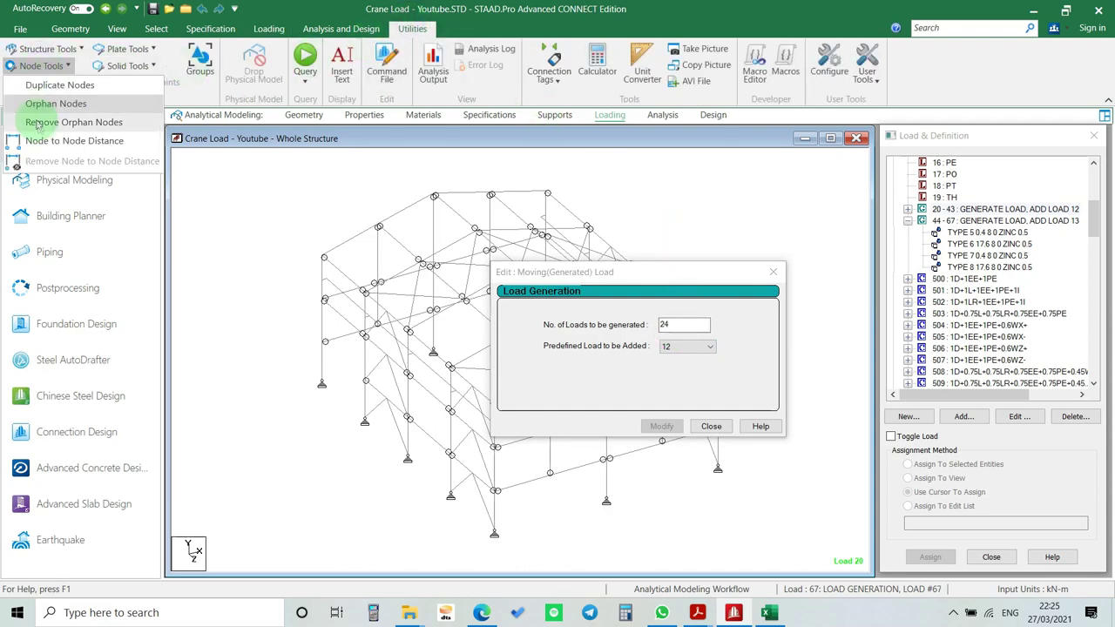
left_click(46, 142)
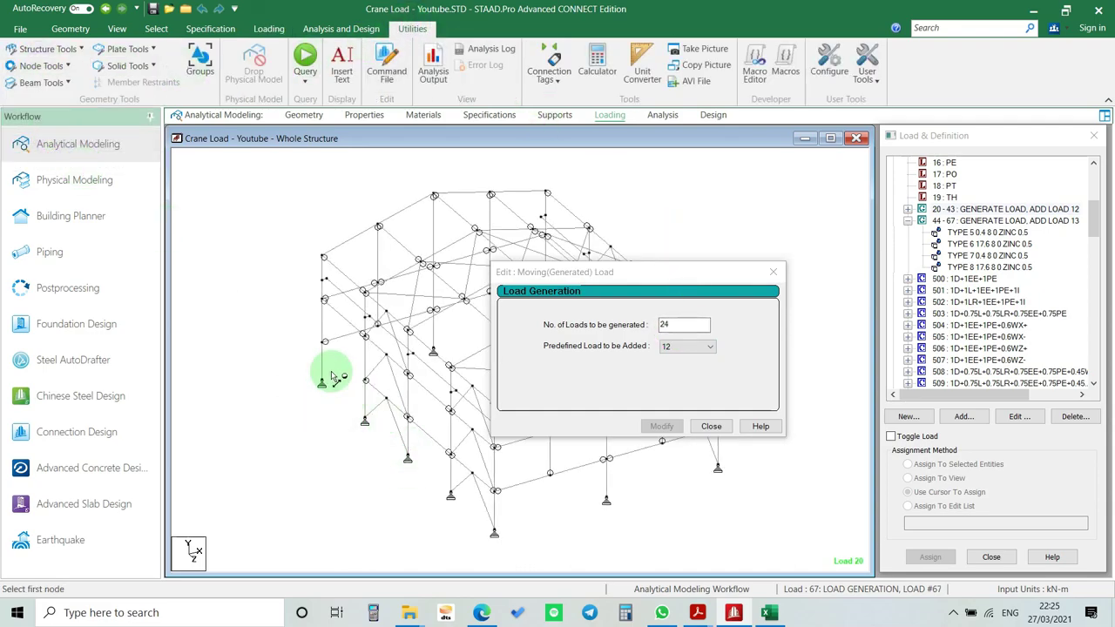
left_click(494, 532)
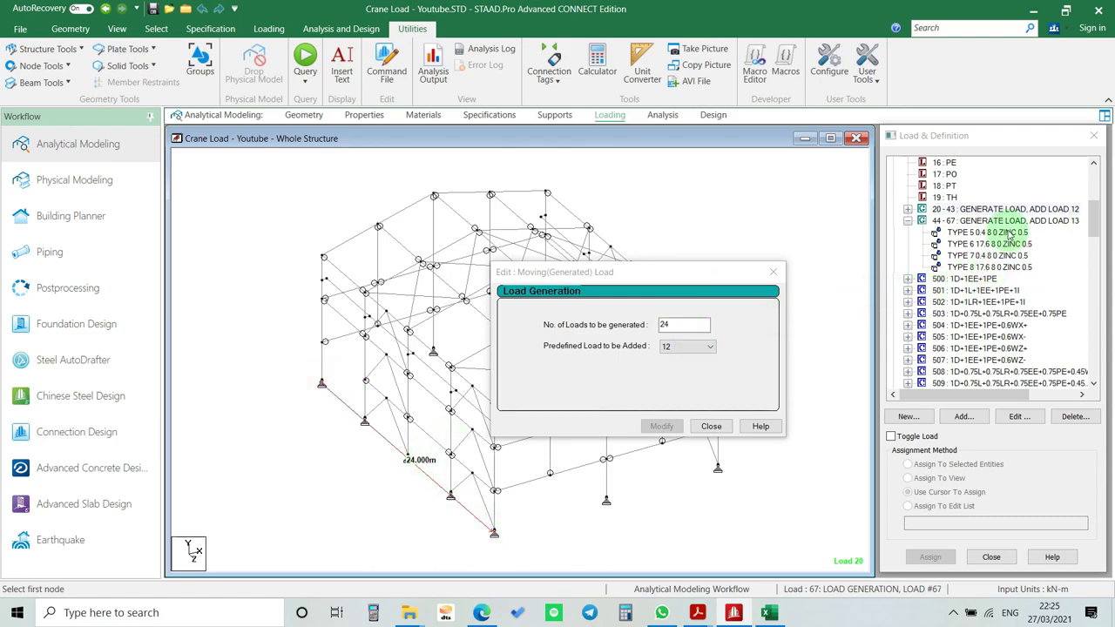
- Set the number of generated loads to 48 for the moving load generation that adds load 12
left_click(774, 273)
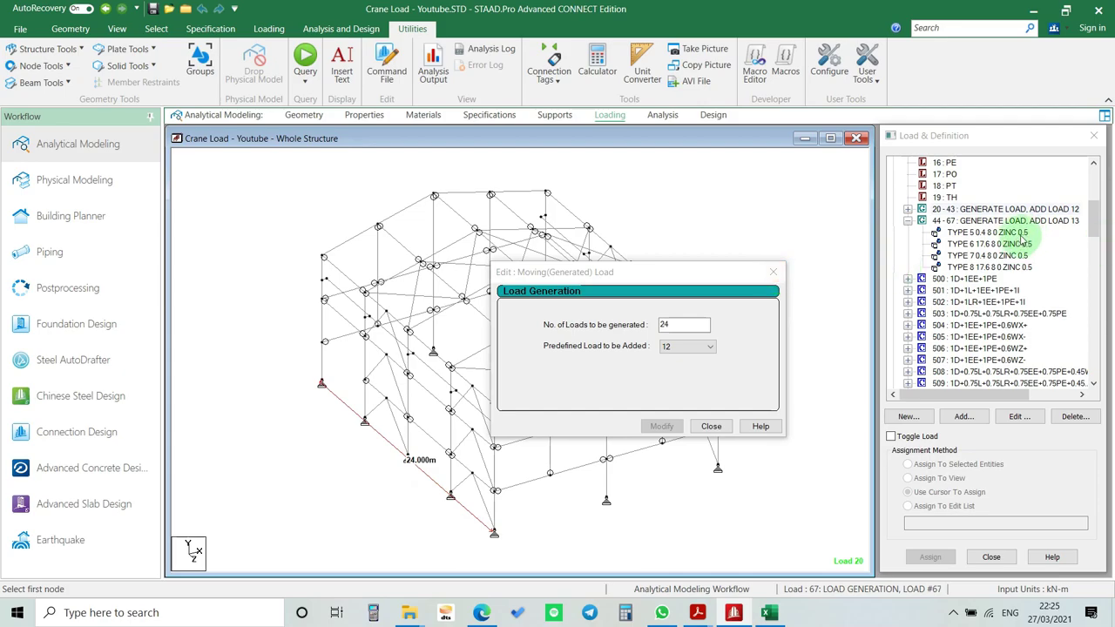
left_click(702, 324)
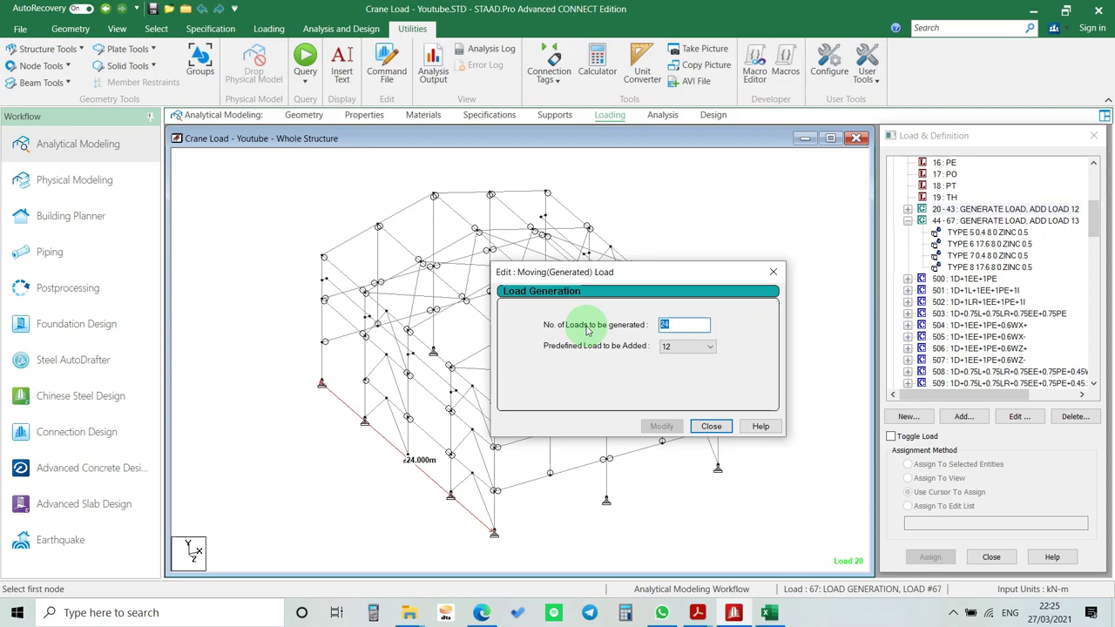
left_click(702, 435)
left_click(684, 393)
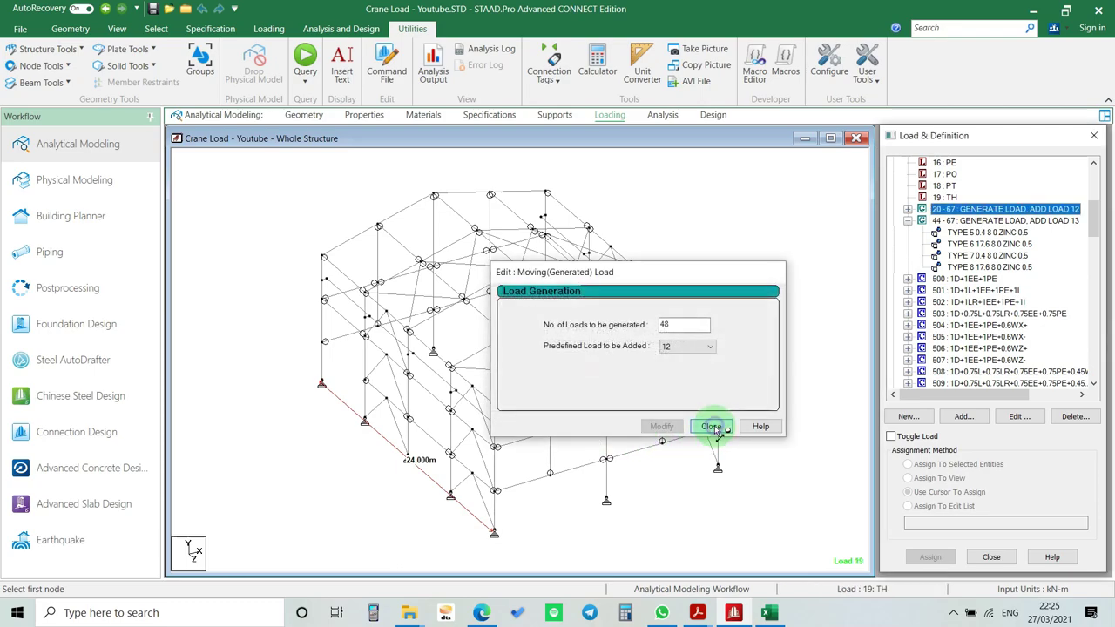
left_click(709, 427)
- Set the number of generated loads to 48 for the moving load generation that adds load 13
double_click(1020, 220)
double_click(662, 324)
type("48")
left_click(661, 426)
left_click(710, 426)
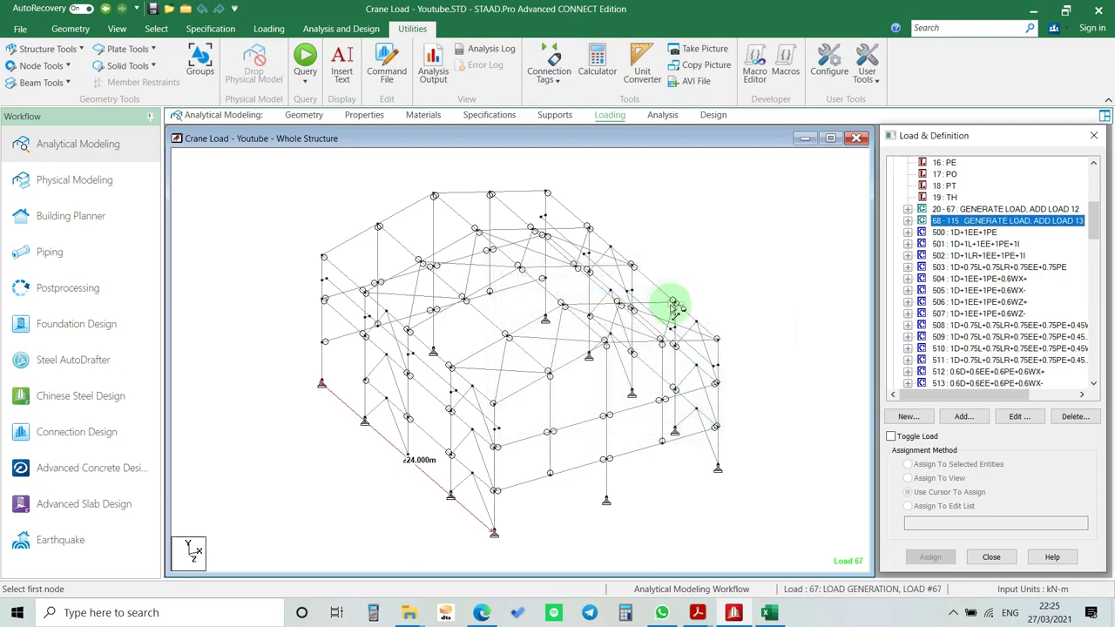
- Run the analysis, agreeing to proceed with the empty load cases
left_click(664, 120)
left_click(236, 70)
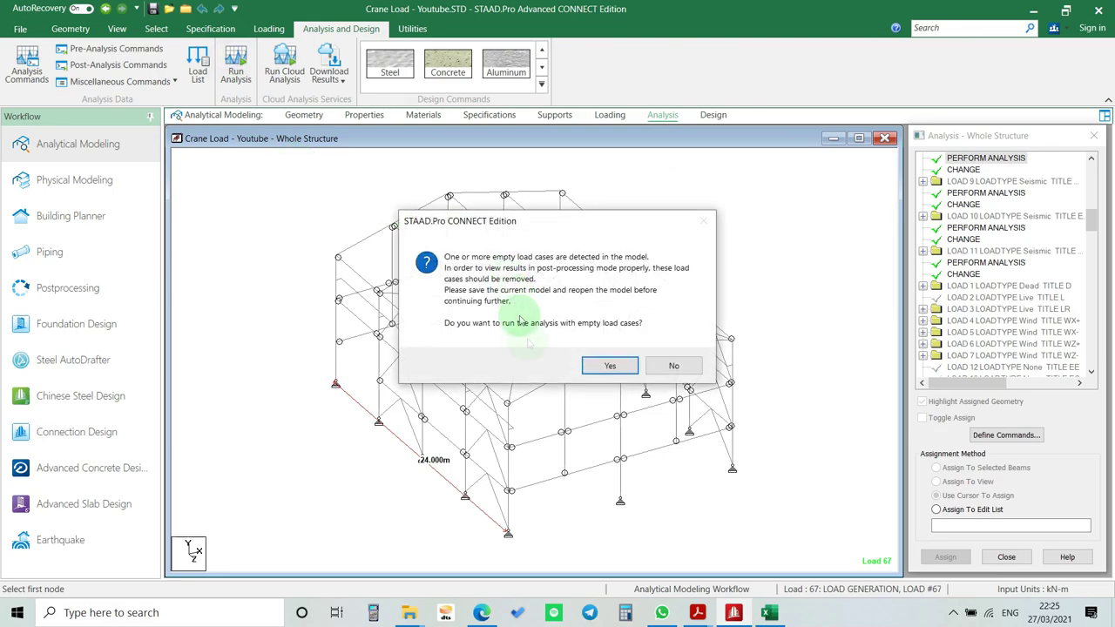
left_click(620, 366)
left_click(562, 376)
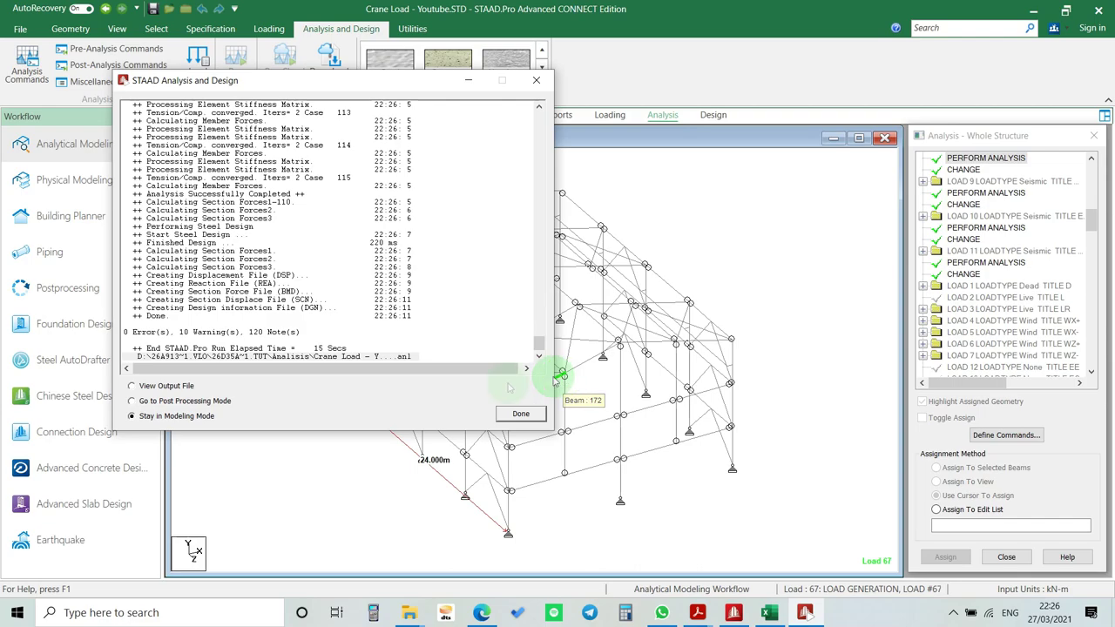
- Open the analysis output file, examine its list of warnings with the source line of one, and close the viewer
left_click(181, 387)
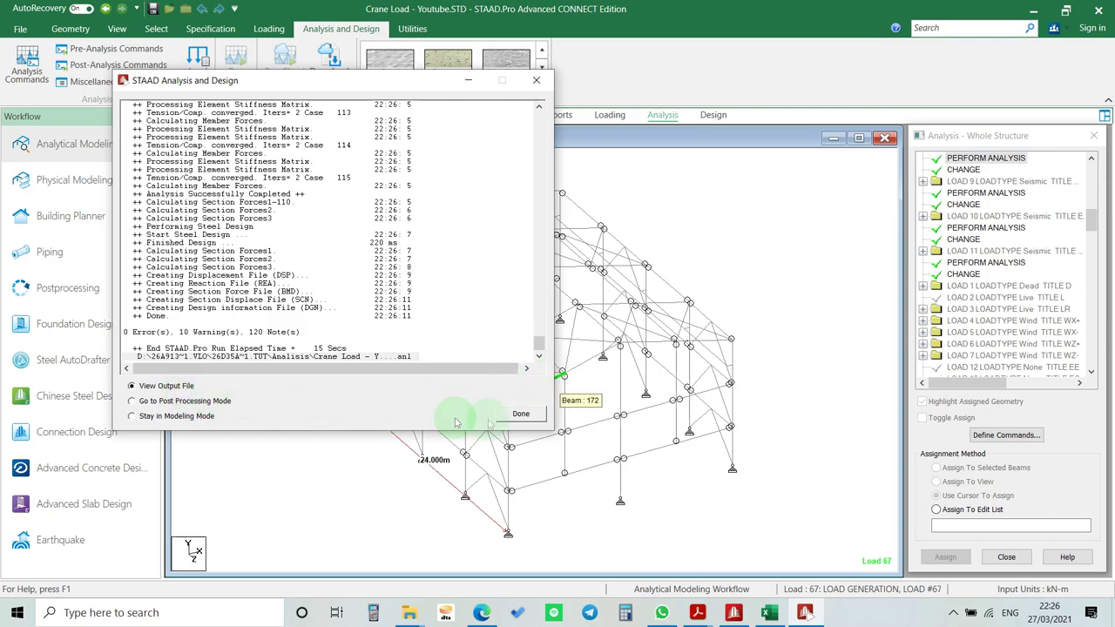
left_click(520, 415)
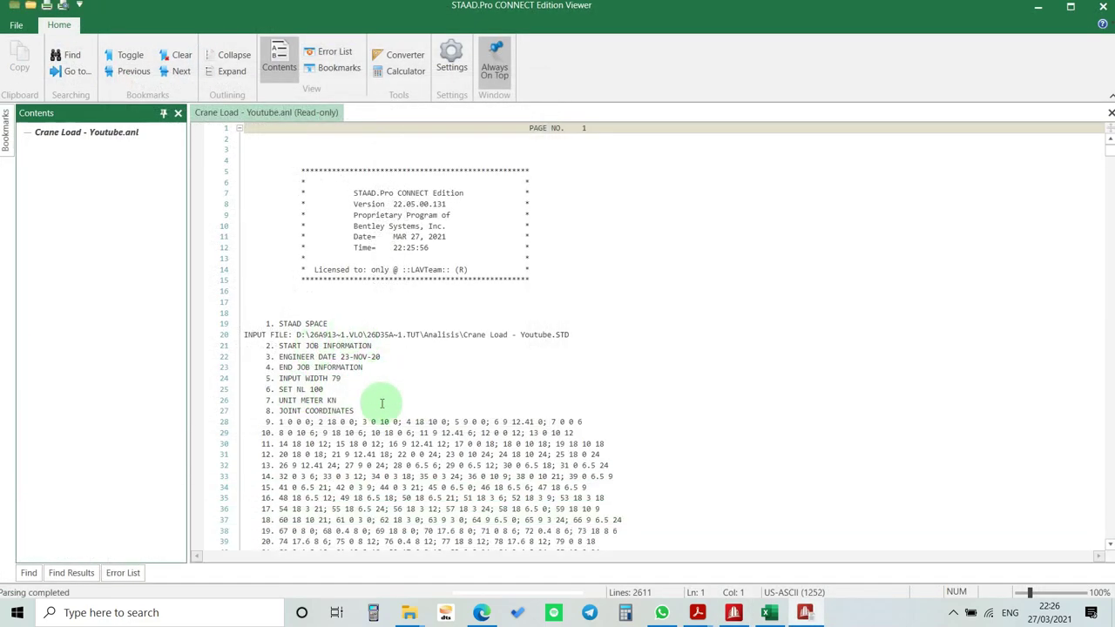
left_click(359, 499)
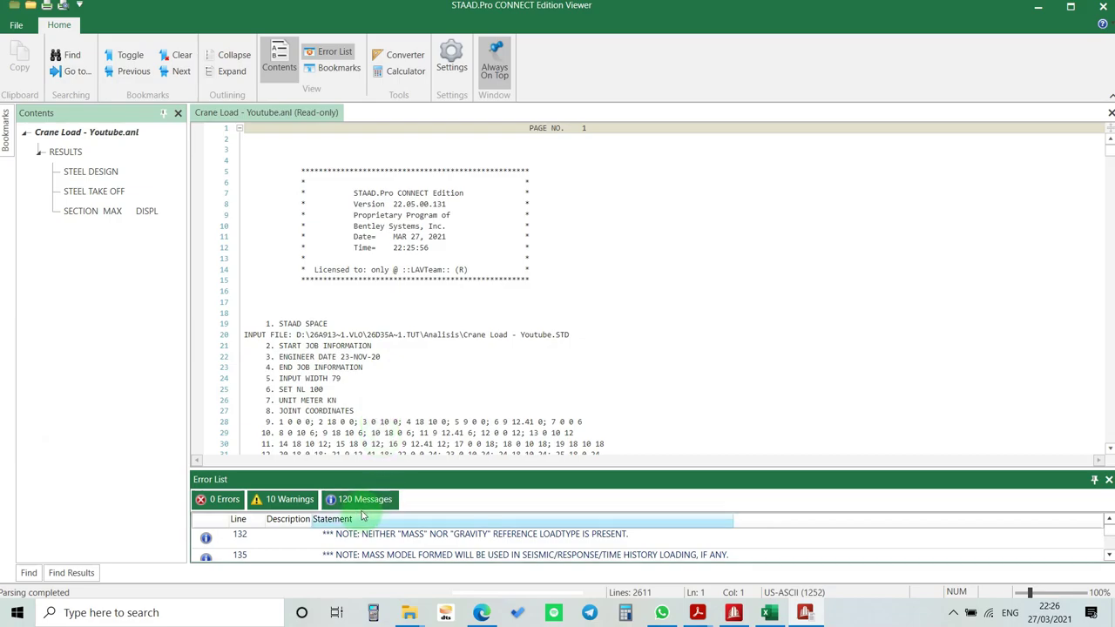
left_click(283, 500)
left_click_drag(480, 468, 480, 209)
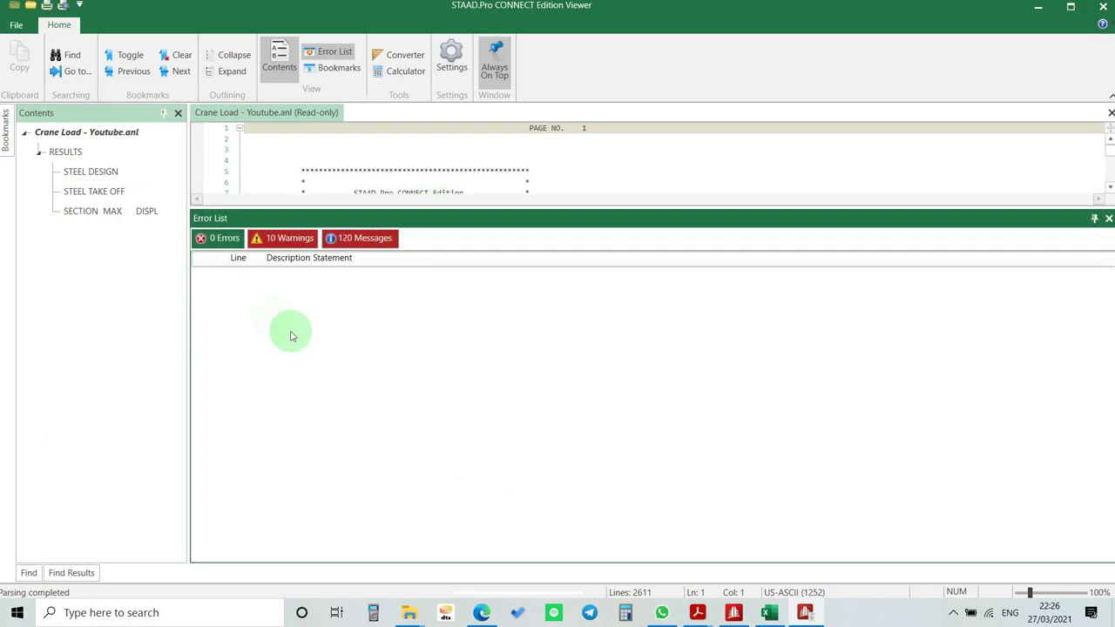
left_click(266, 244)
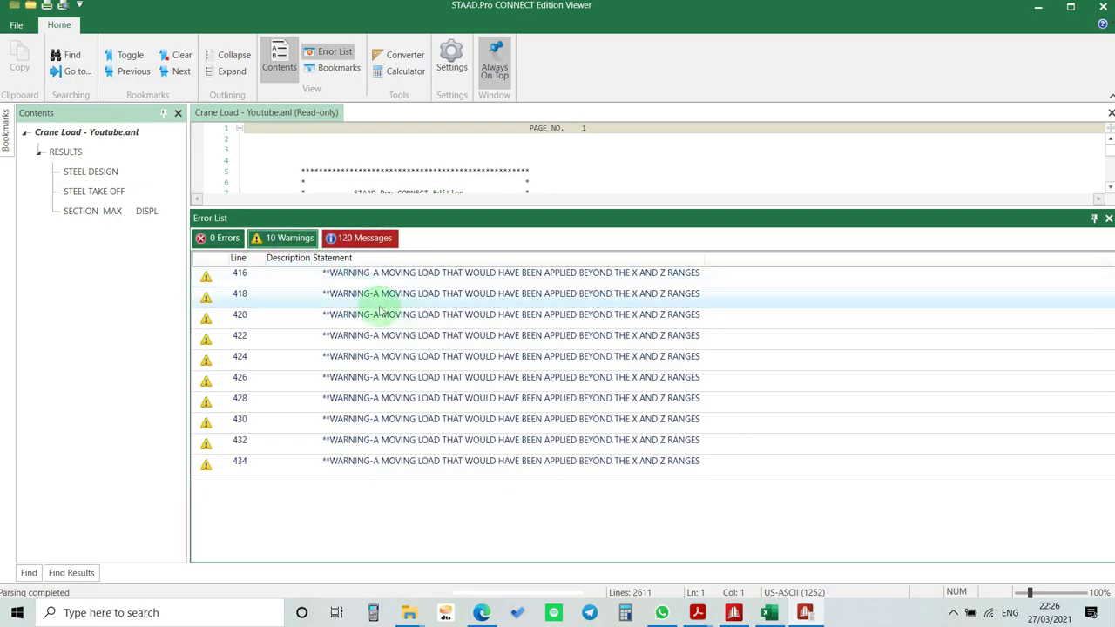
double_click(541, 324)
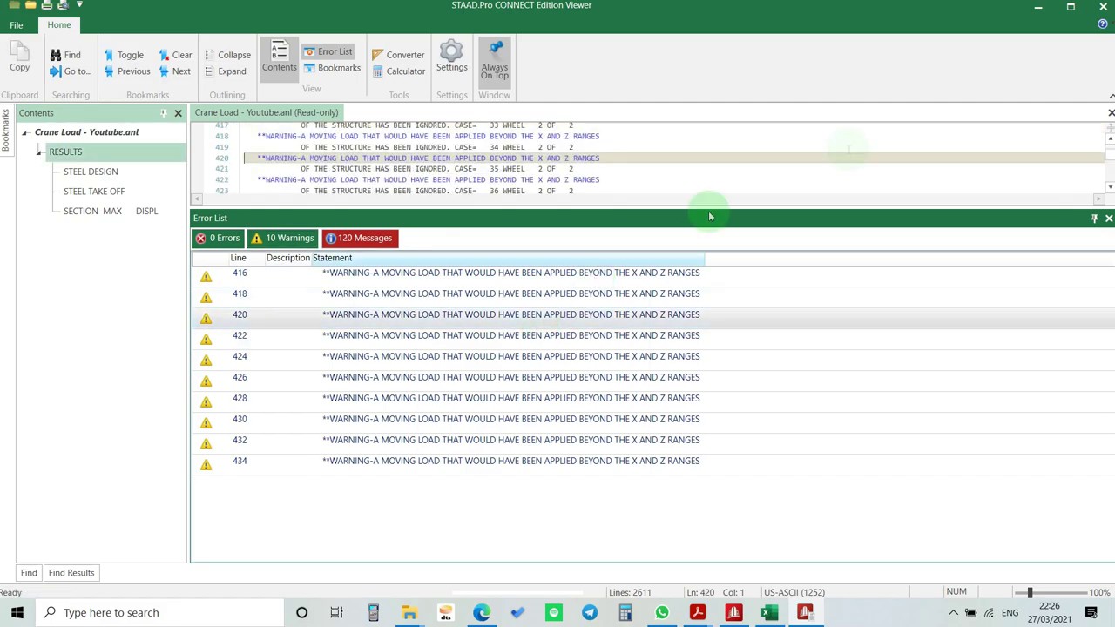
left_click(1102, 6)
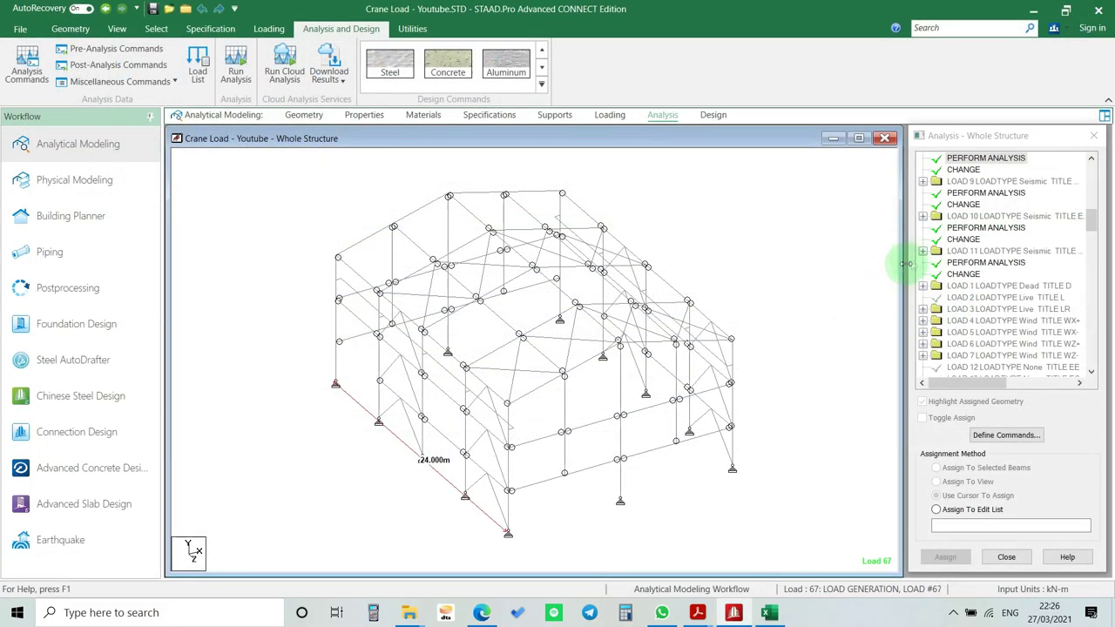
- Expand the load generation groups 20-67 and 68-115 in the load case details and inspect the Type 5 load
left_click(612, 114)
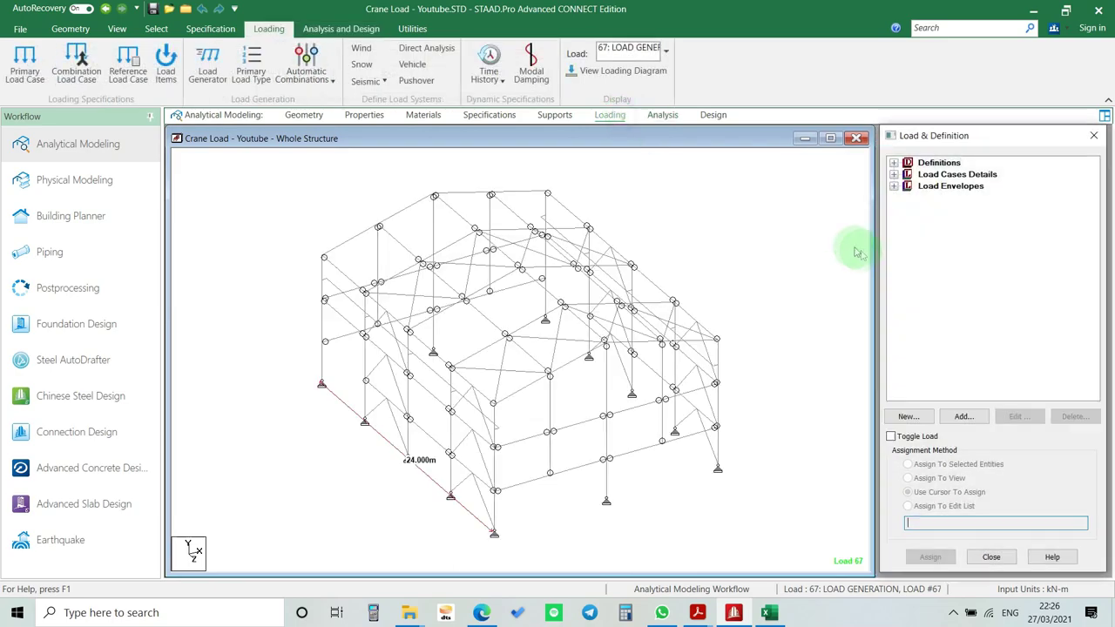
left_click(894, 174)
scroll(916, 287, "down", 3)
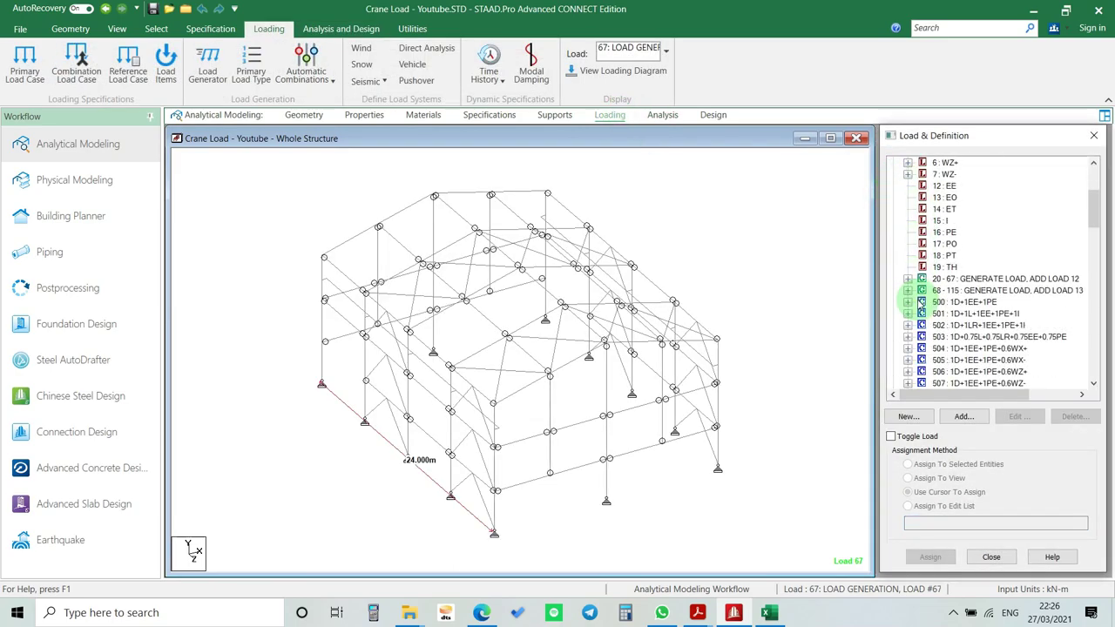
left_click(908, 279)
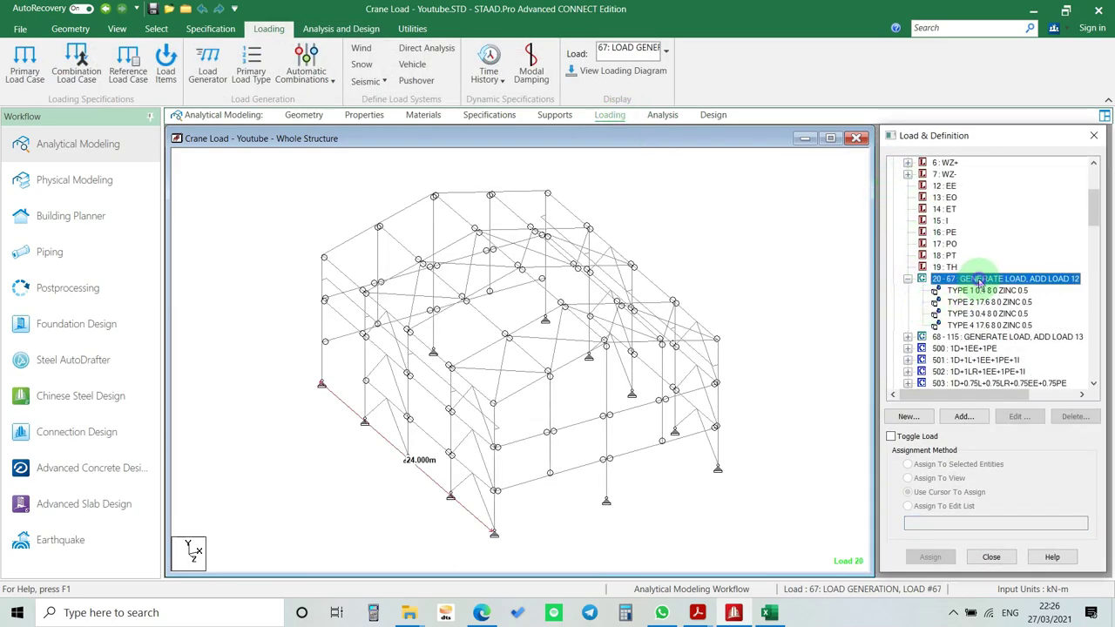
left_click(908, 337)
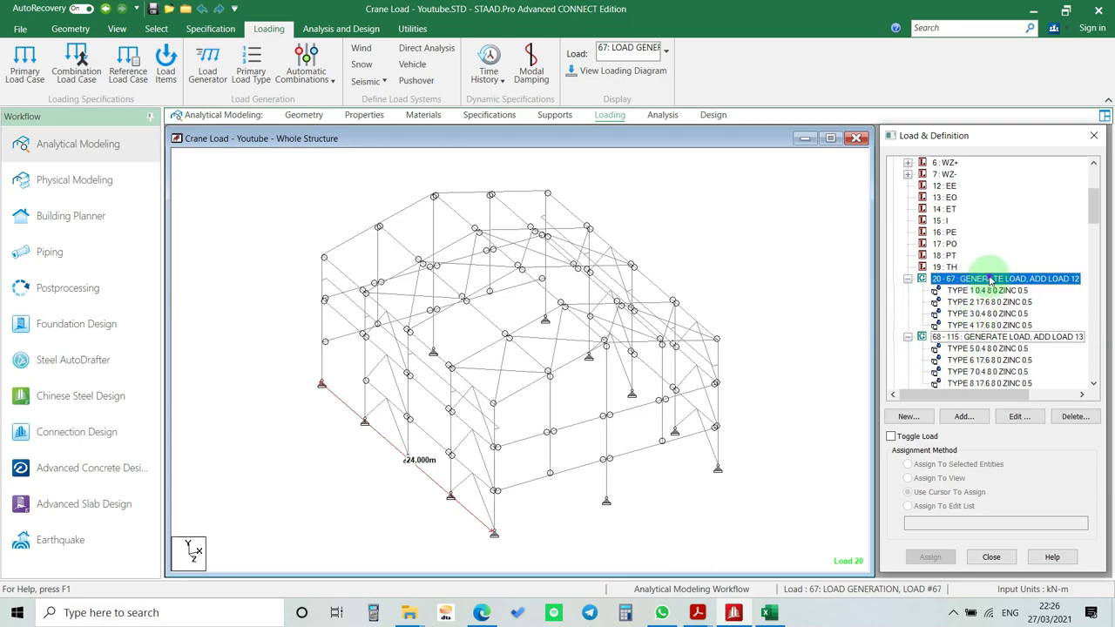
left_click(968, 337)
left_click(970, 279)
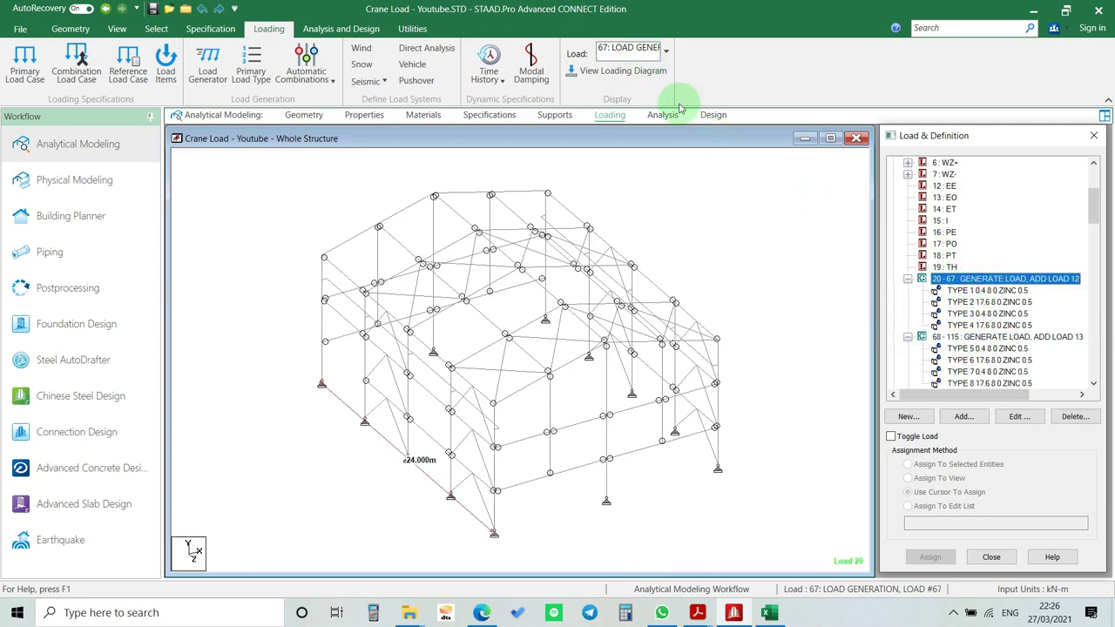
left_click(968, 349)
- Display generated load 20 on the structure and step through the generated cases up to load 65 to check the wheel positions
left_click(665, 50)
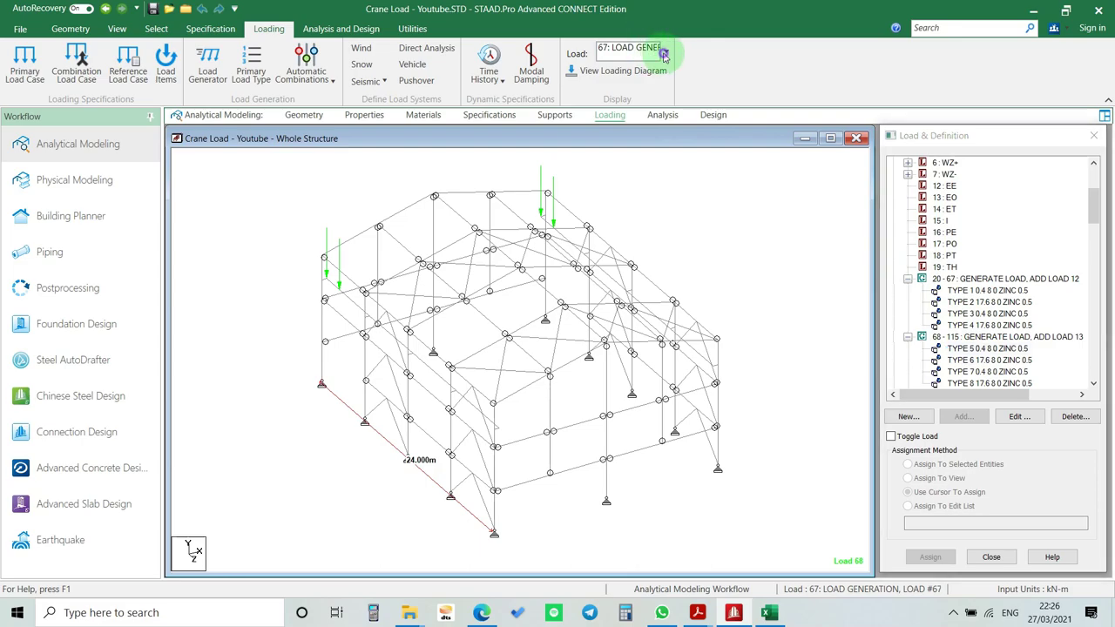
left_click(697, 109)
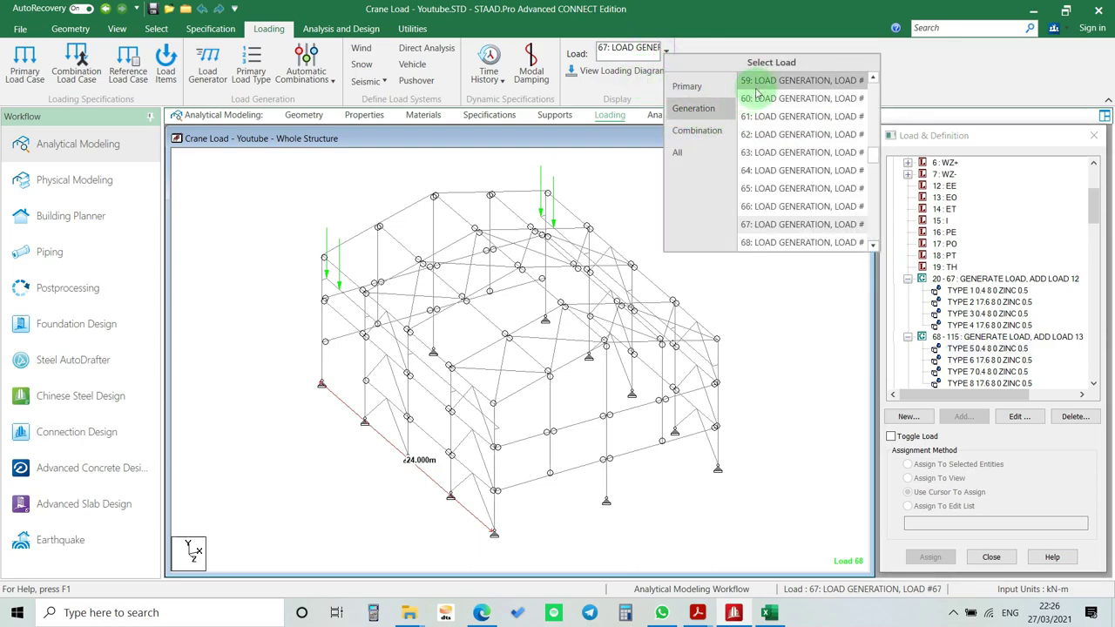
scroll(801, 113, "up", 13)
left_click(811, 83)
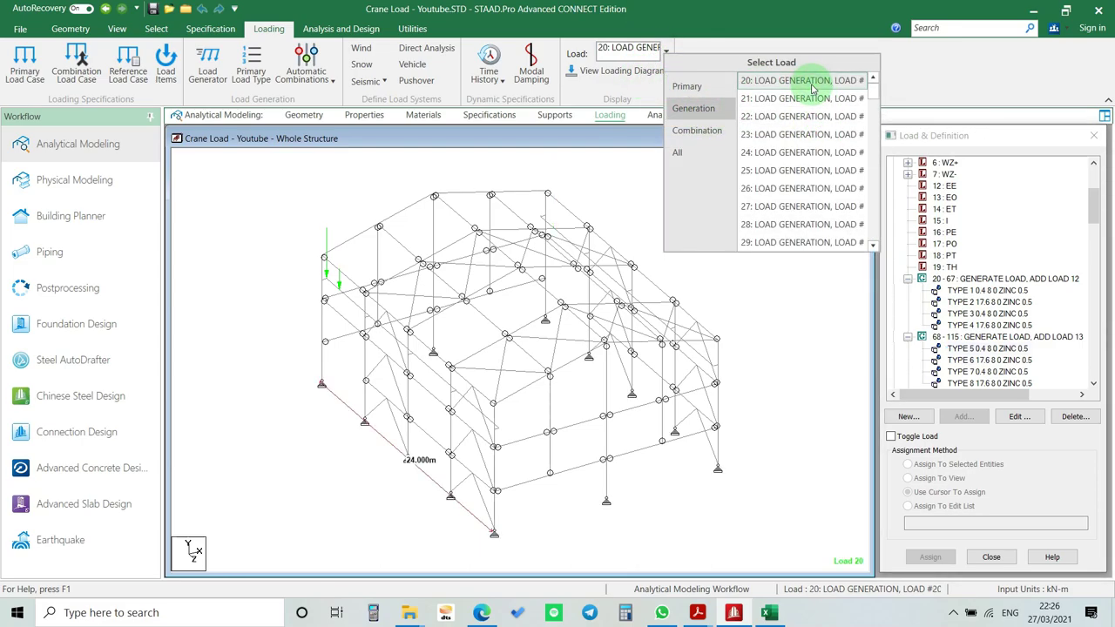
key("Down")
key("Down")
key("Down")
key("Down")
key("Down")
key("Down")
key("Down")
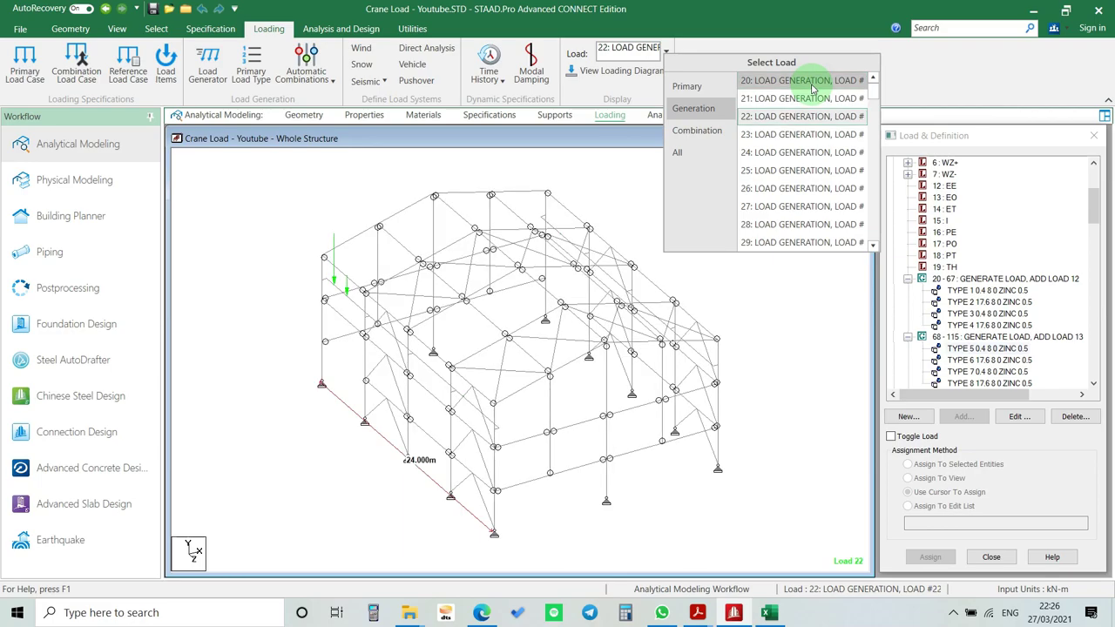
key("Down")
key("Down")
key("Down")
key("Down")
key("Down")
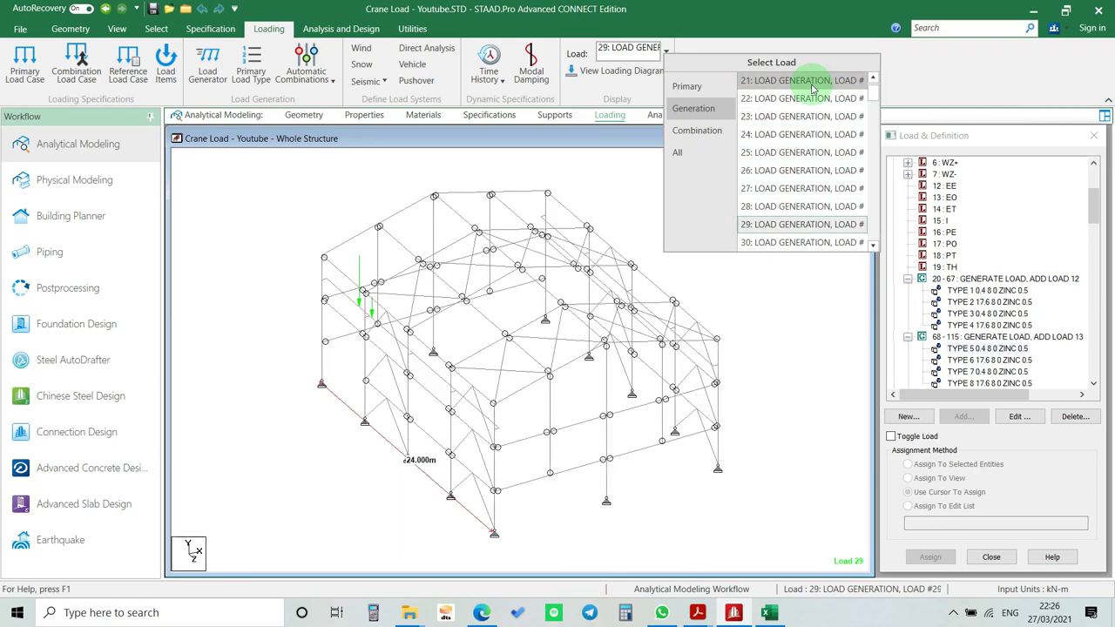
key("Down")
key("Down")
key("Down")
key("Down")
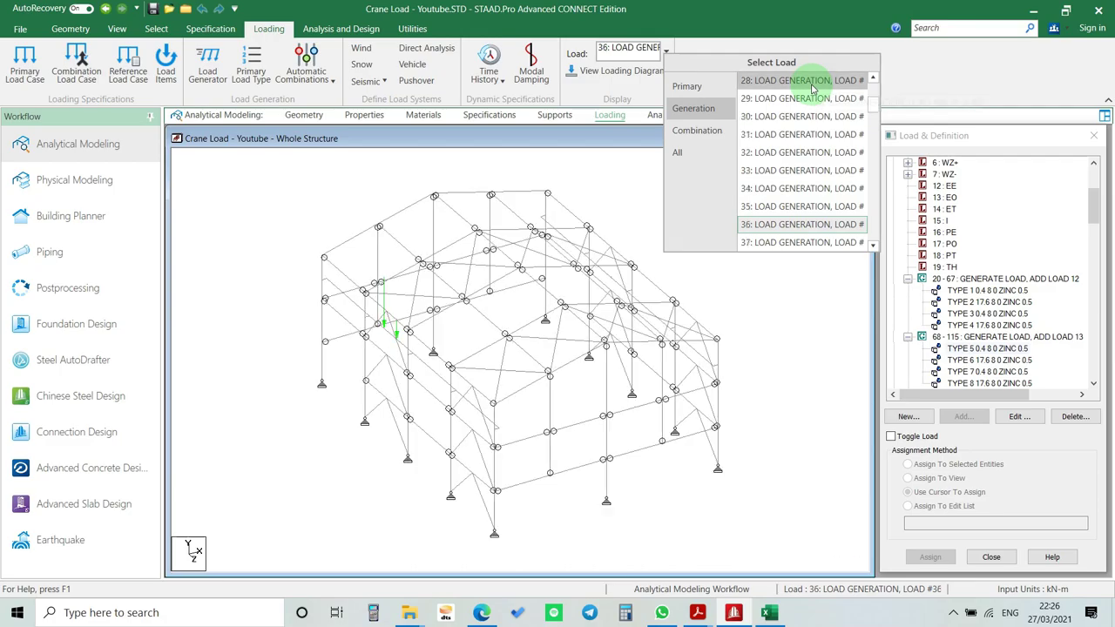
key("Down")
key("Down")
key("Down")
key("Down")
key("Down")
key("Down")
key("Down")
key("Down")
key("Down")
key("Down")
key("Down")
key("Down")
key("Down")
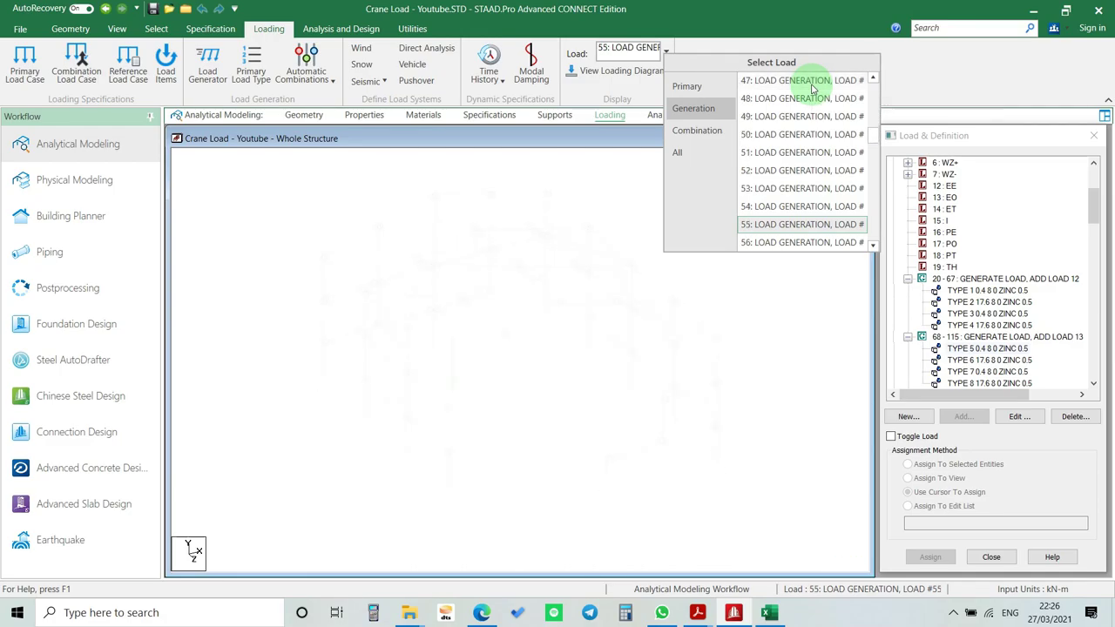
key("Down")
key("Down")
key("Down")
key("Down")
key("Down")
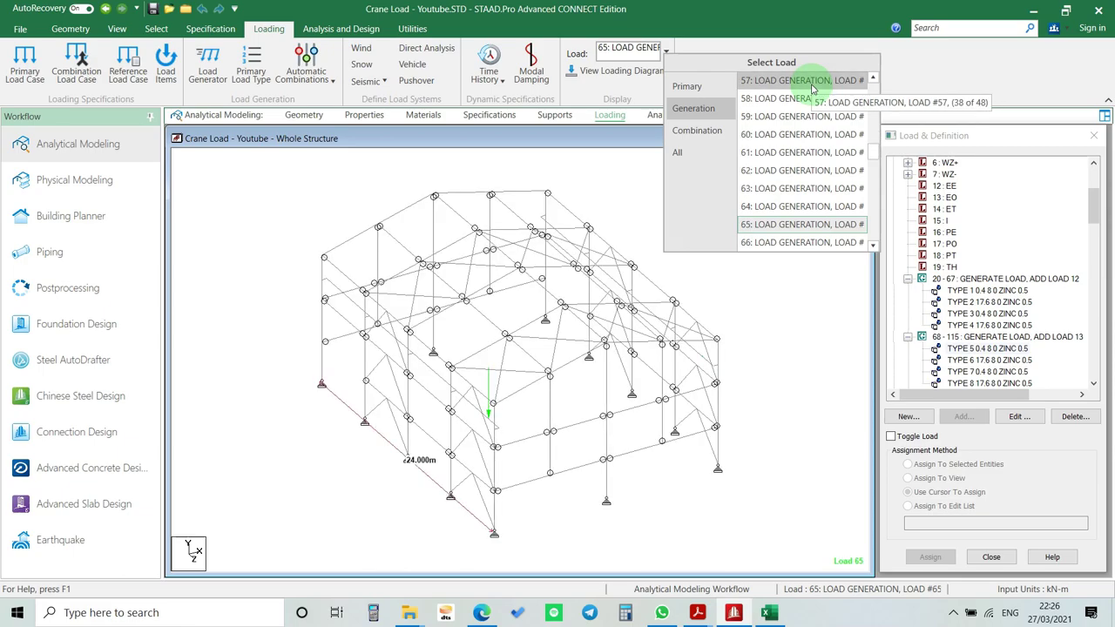
- Continue stepping through the generated cases up to load 103 to check how the crane wheel loads travel
scroll(812, 87, "down", 2)
key("Down")
key("Down")
key("Down")
key("Down")
key("Down")
key("Down")
key("Down")
key("Down")
key("Down")
key("Down")
key("Down")
key("Down")
key("Down")
key("Down")
key("Down")
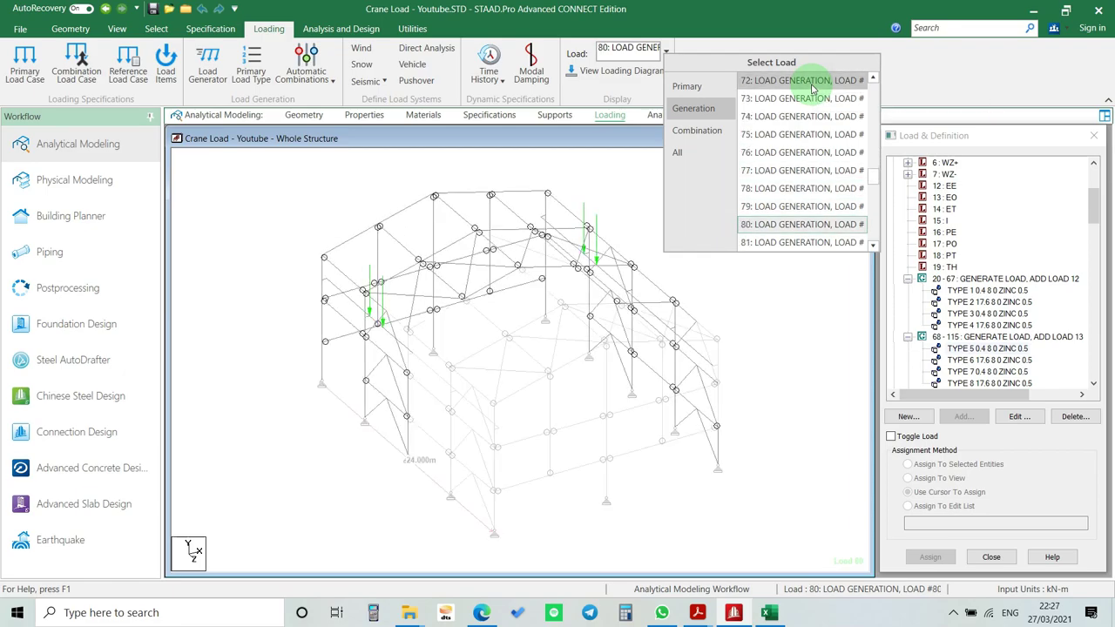
key("Down")
key("Down")
key("Down")
key("Down")
key("Down")
key("Down")
key("Down")
key("Down")
key("Down")
key("Down")
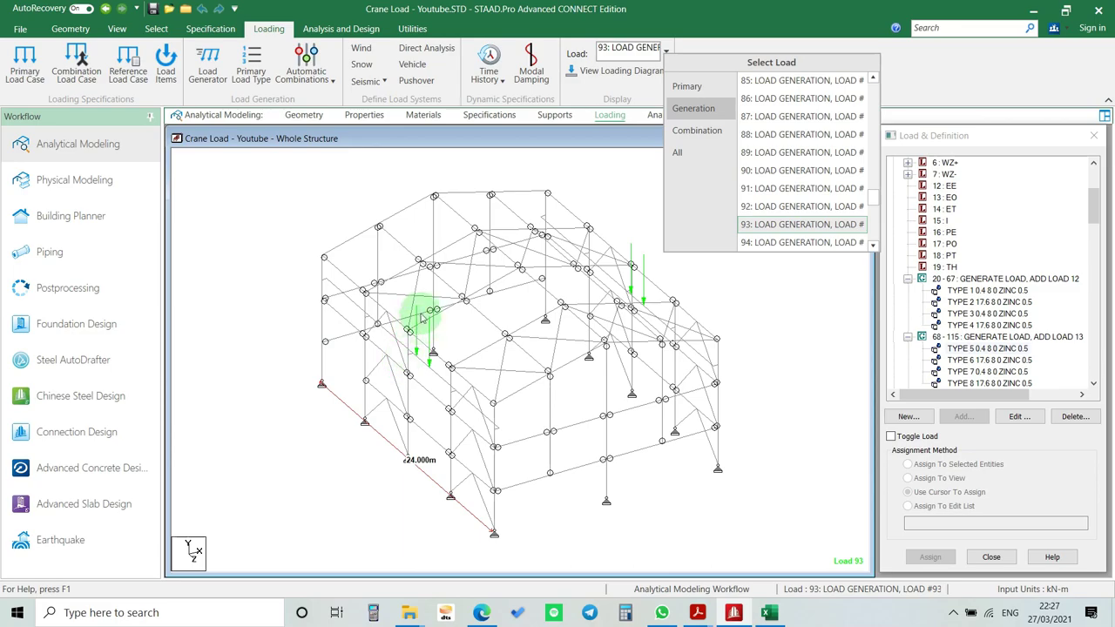
key("Down")
key("Down")
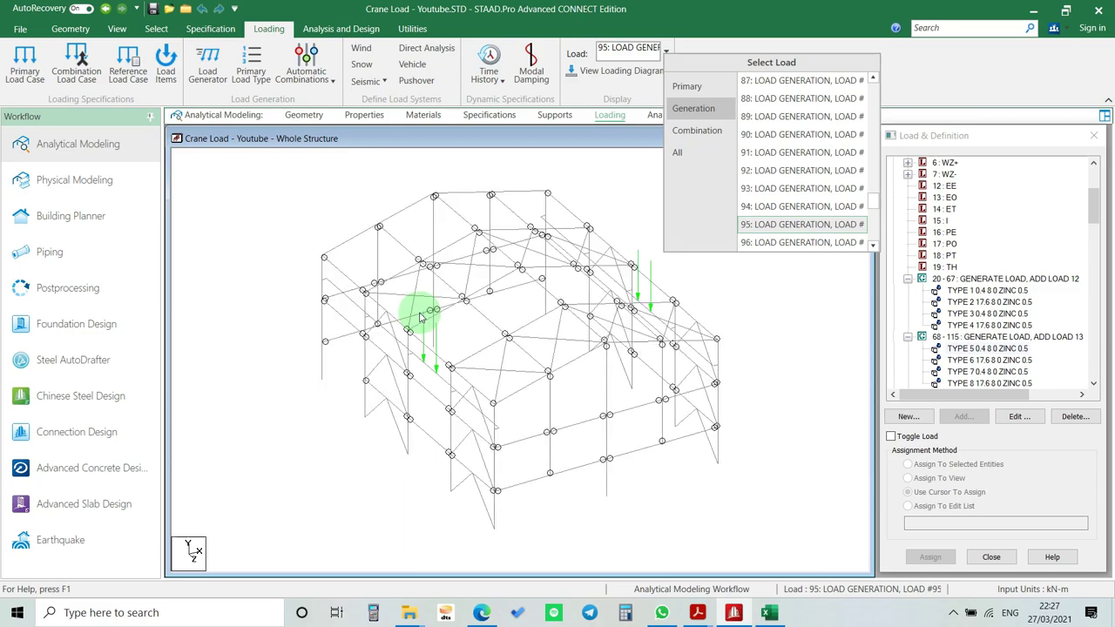
key("Down")
key("Down")
key("Down")
key("Down")
key("Down")
key("Down")
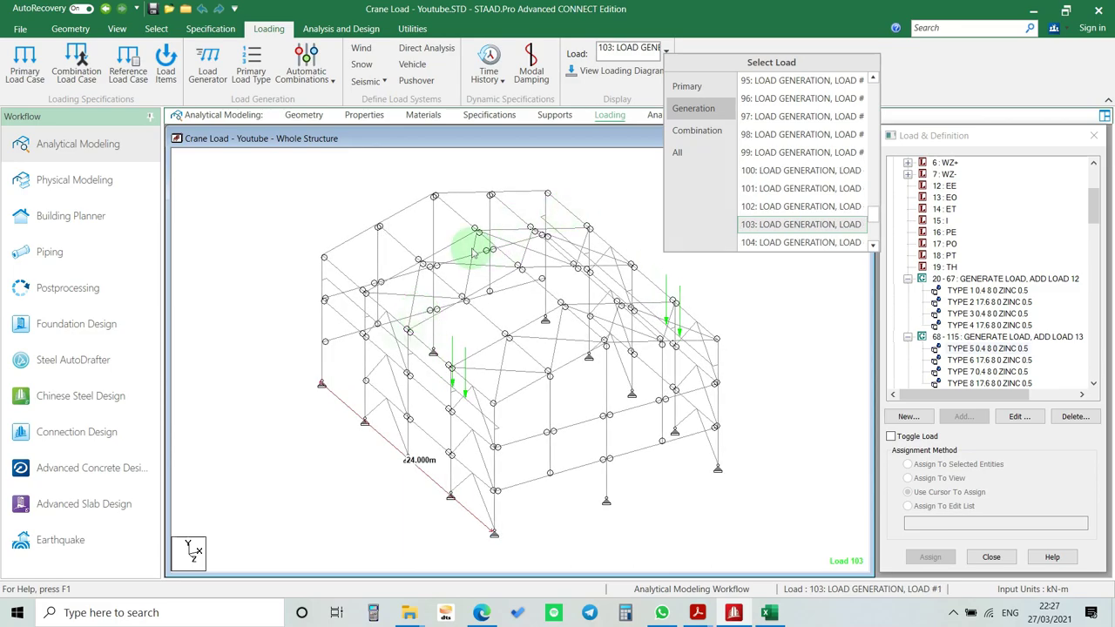
- Restore the isometric view of the structure and turn on the load value labels
middle_click_drag(472, 252, 130, 30)
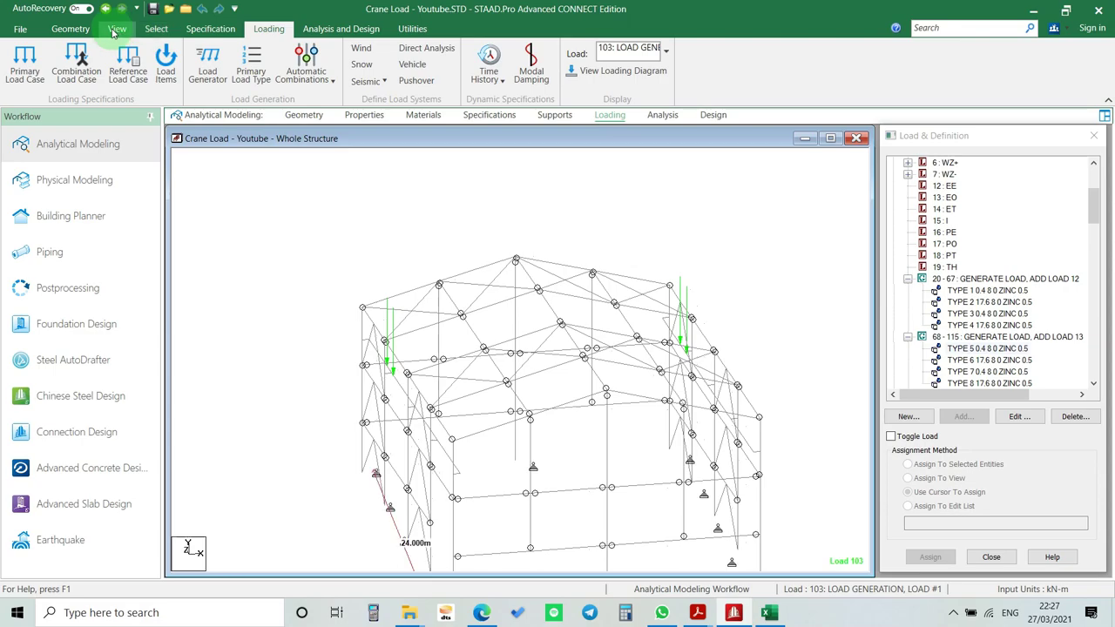
left_click(117, 28)
left_click(285, 52)
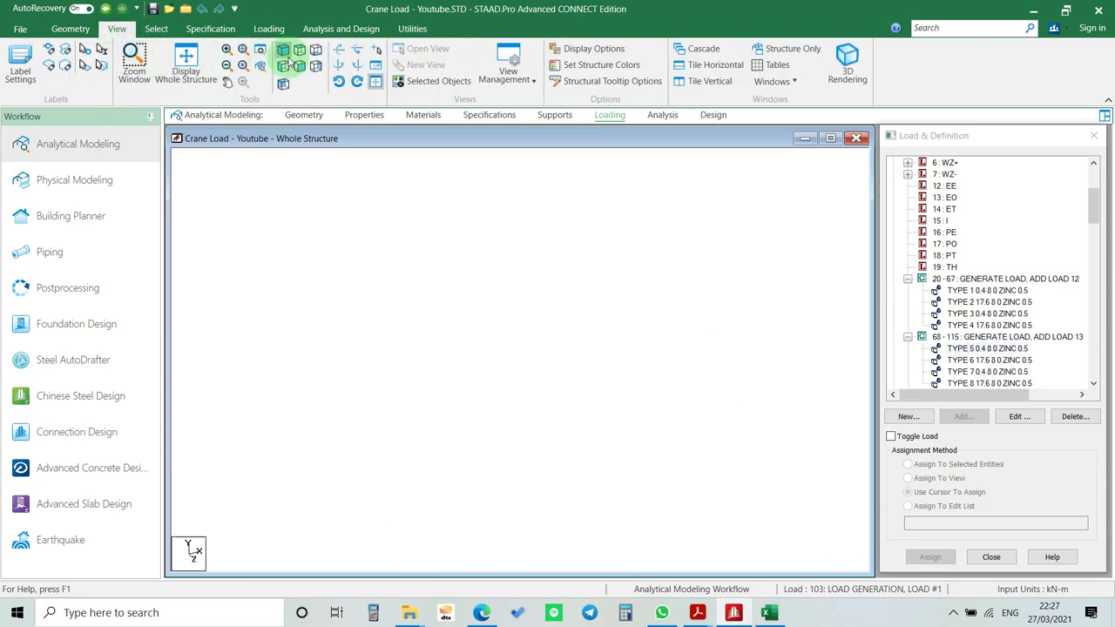
right_click(329, 433)
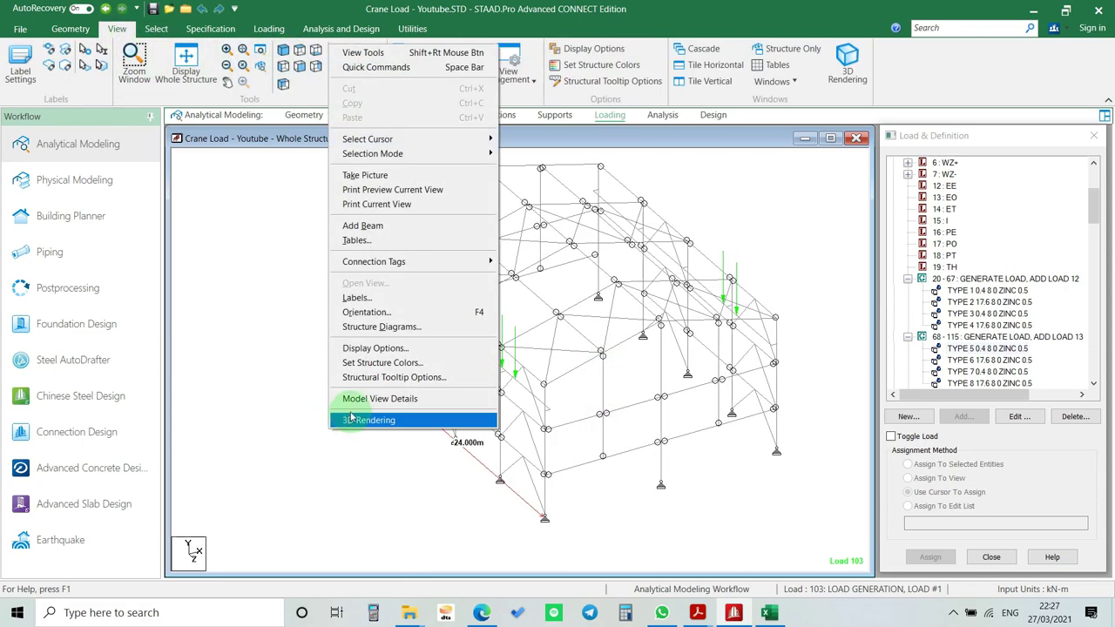
left_click(359, 324)
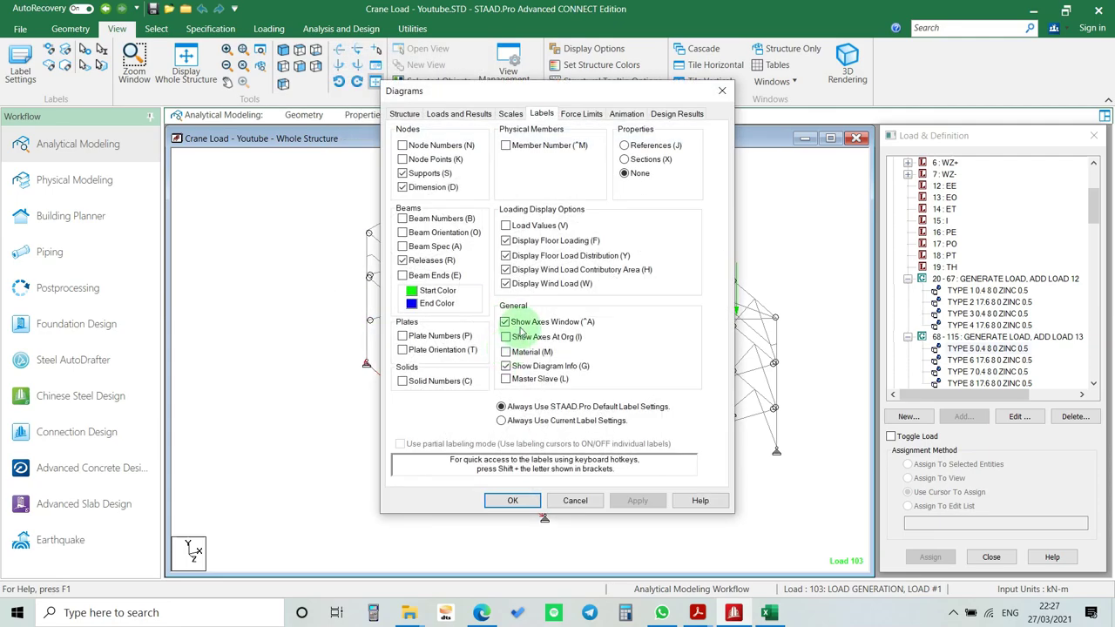
left_click(506, 225)
left_click(512, 500)
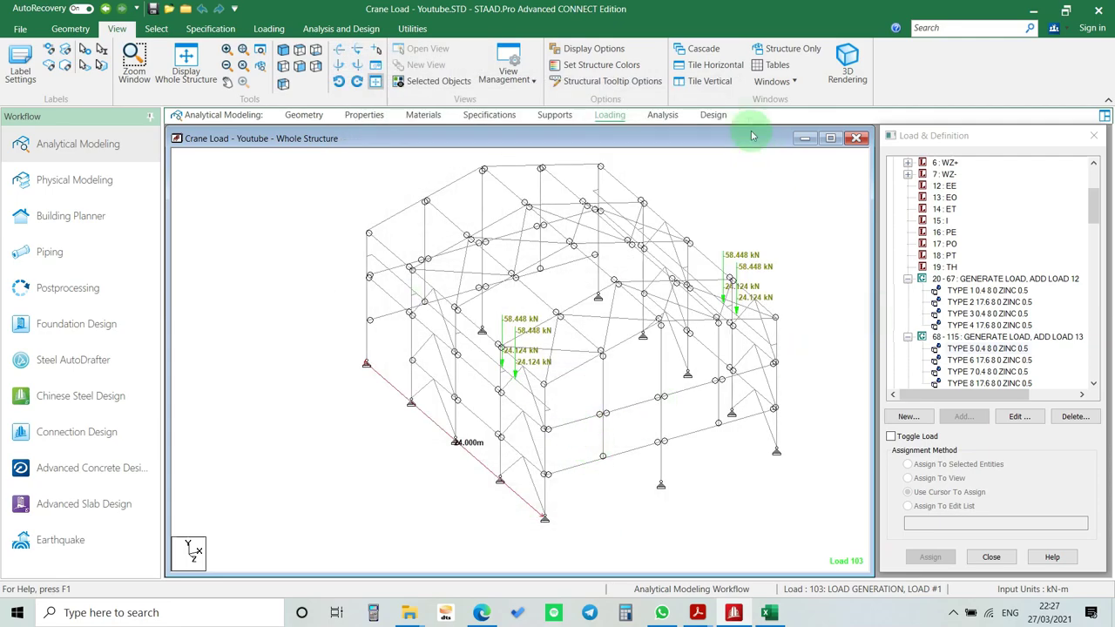
- Step through the remaining generated load cases up to load 115 to check where the crane wheels leave the girders
left_click(165, 30)
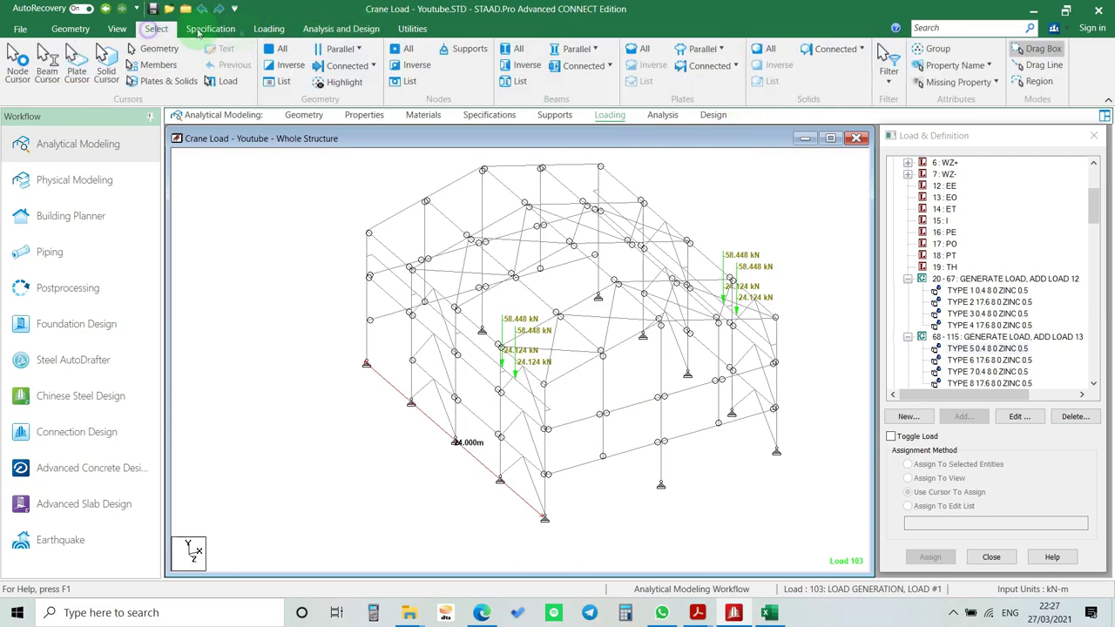
left_click(265, 29)
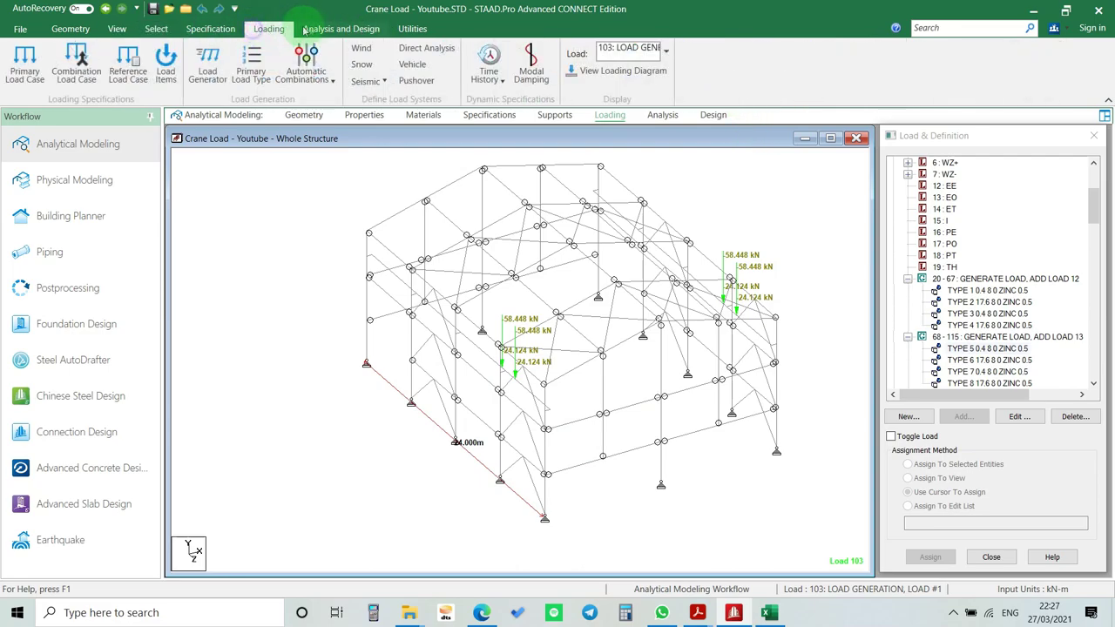
left_click(664, 52)
left_click(710, 112)
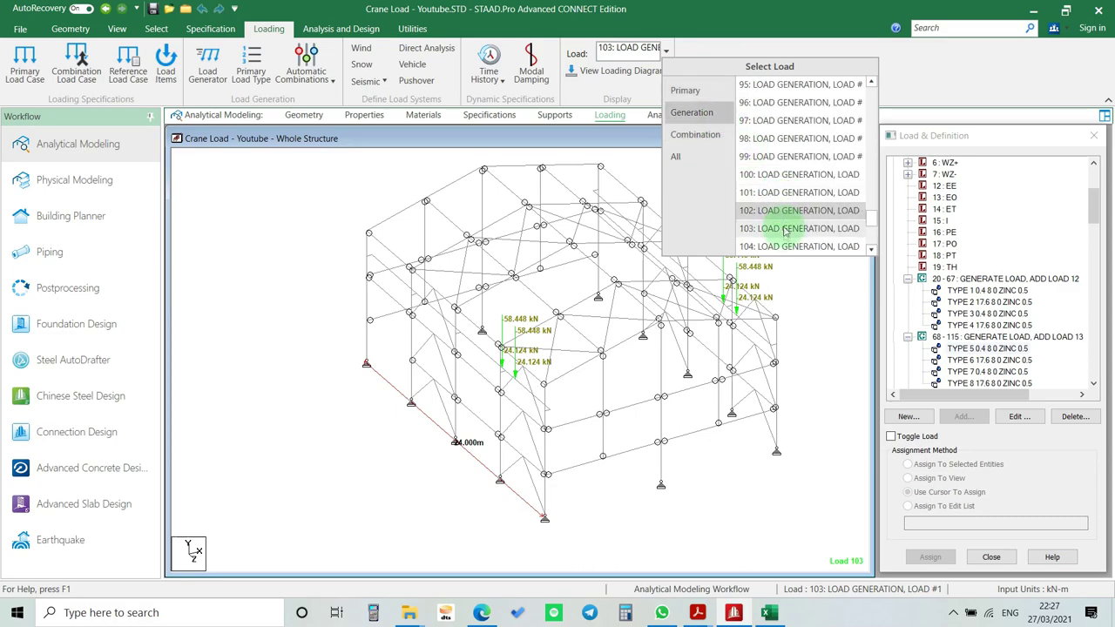
scroll(784, 237, "down", 6)
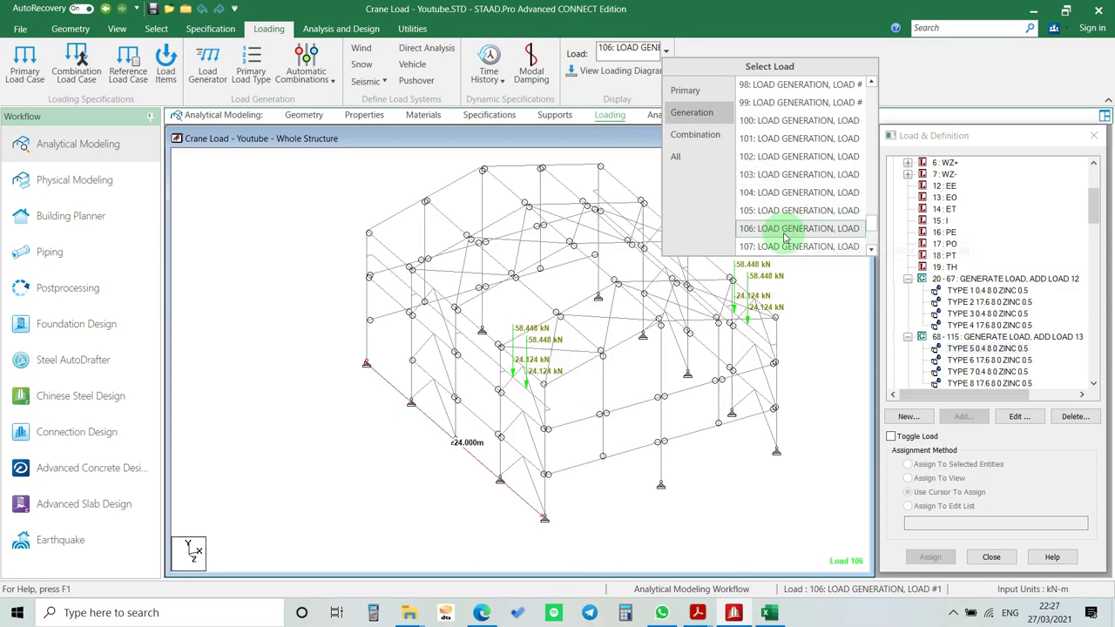
scroll(783, 237, "down", 3)
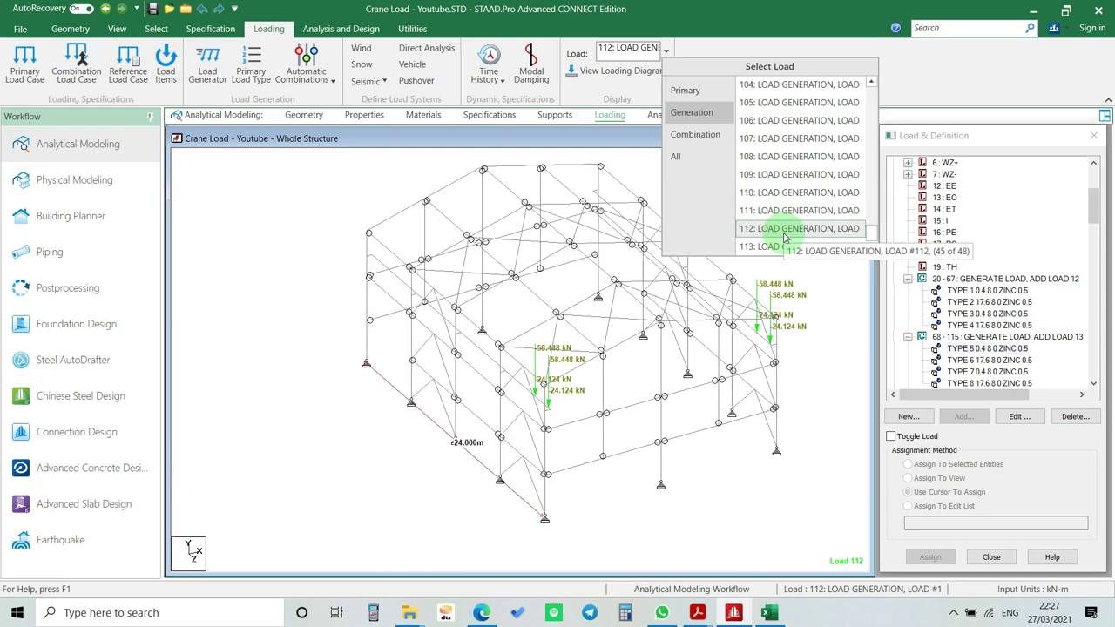
scroll(783, 236, "down", 1)
scroll(783, 237, "down", 1)
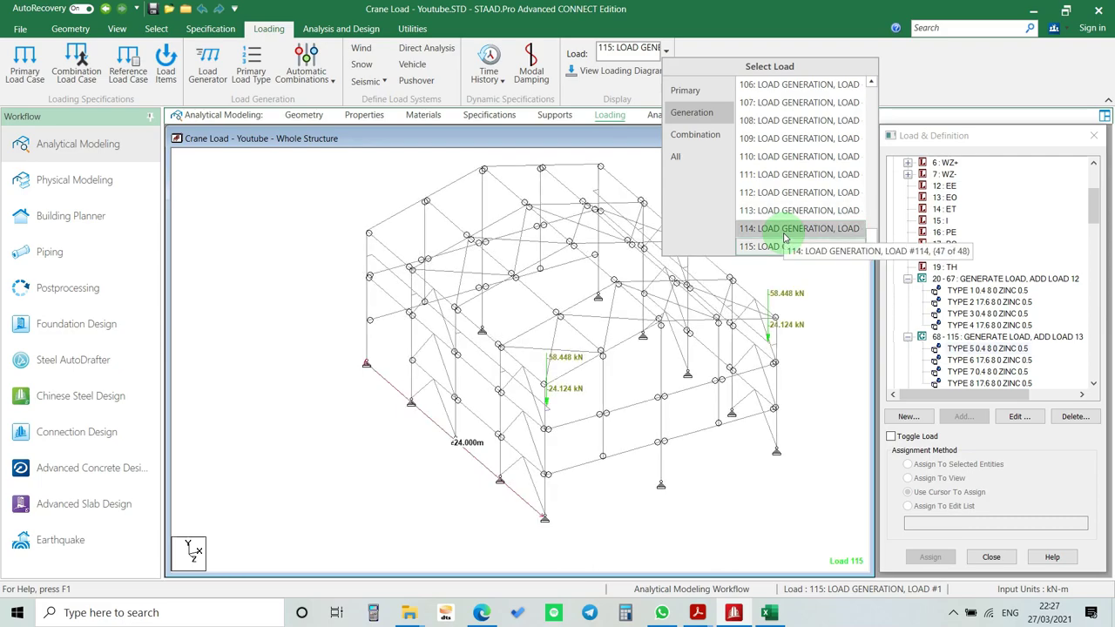
- Step back through the generated cases to load 111, then display load 112 to locate the last complete wheel position
key("Up")
key("Up")
key("Up")
key("Up")
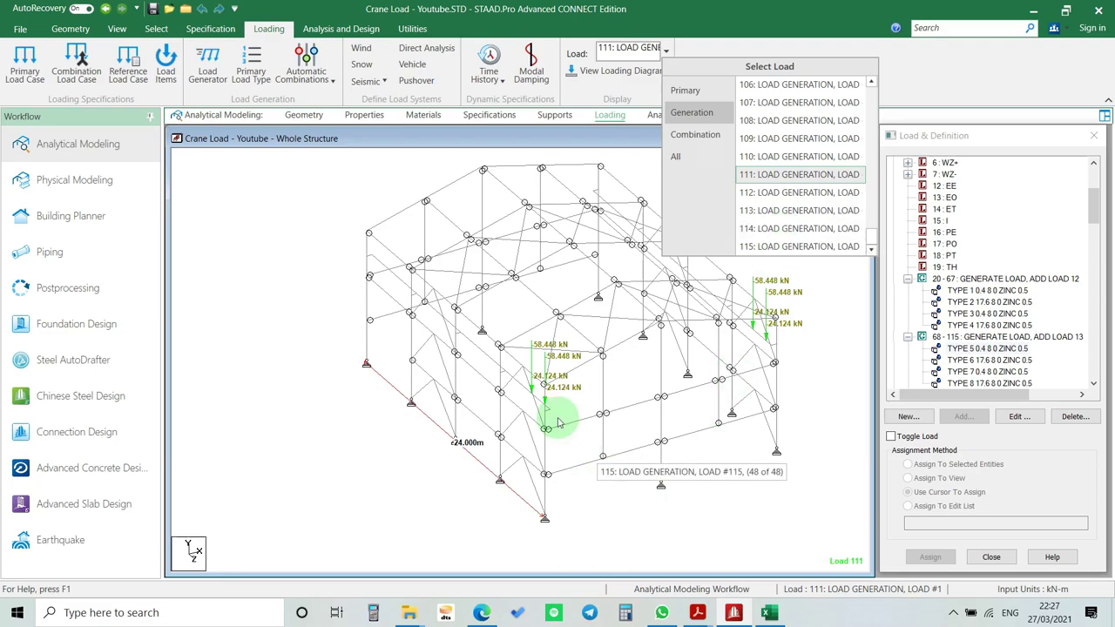
key("Down")
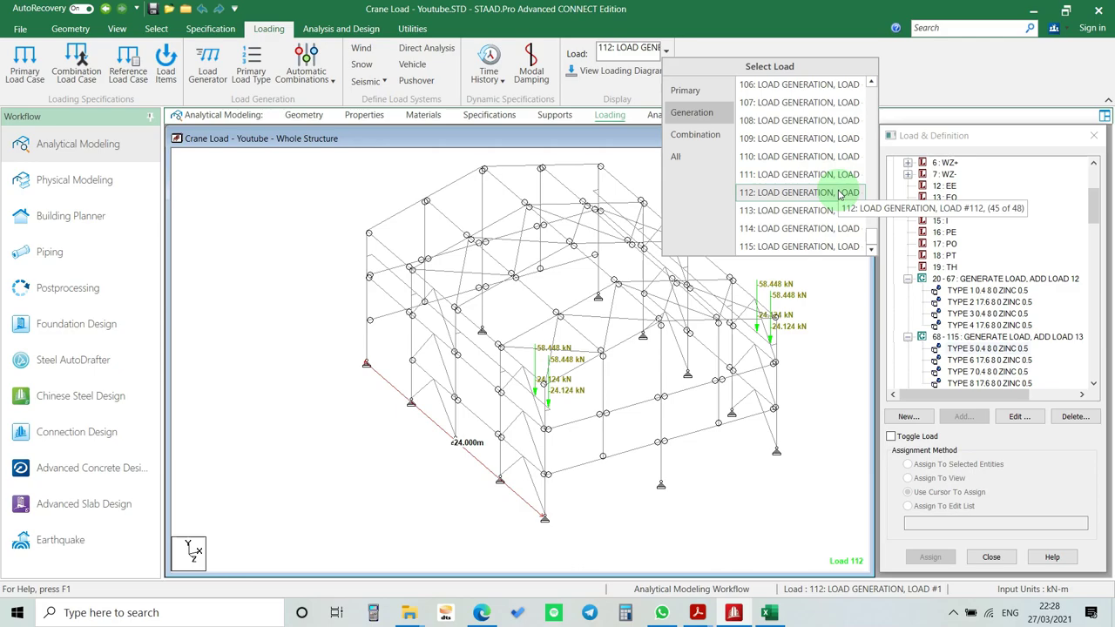
- Set the number of generated loads in group 20-67 to 45 and accept deleting the existing result files
left_click(982, 279)
double_click(984, 278)
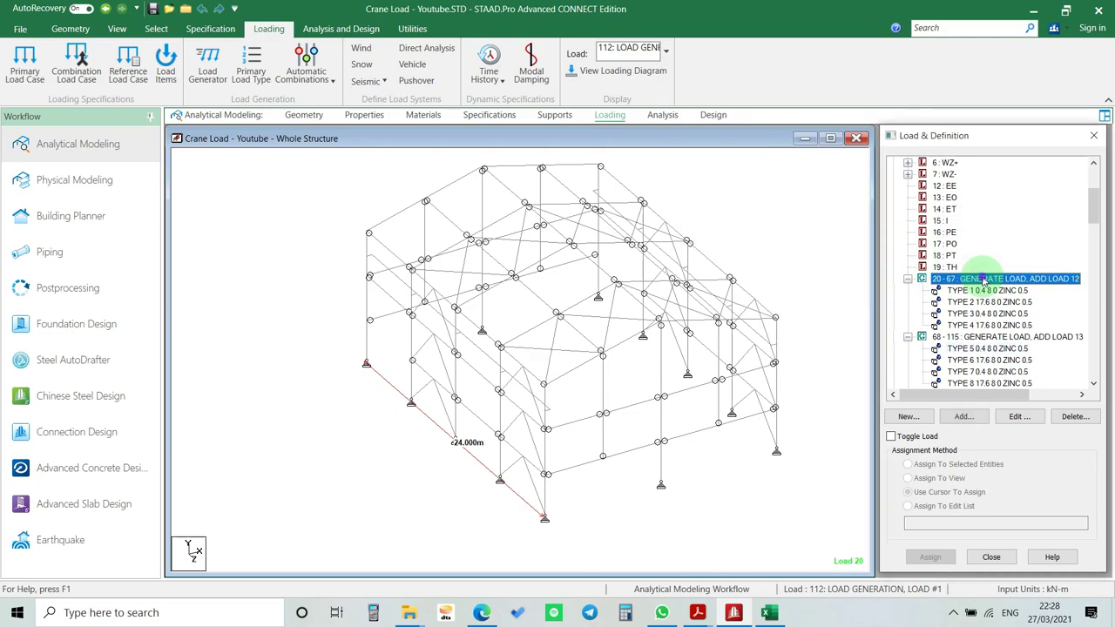
double_click(696, 322)
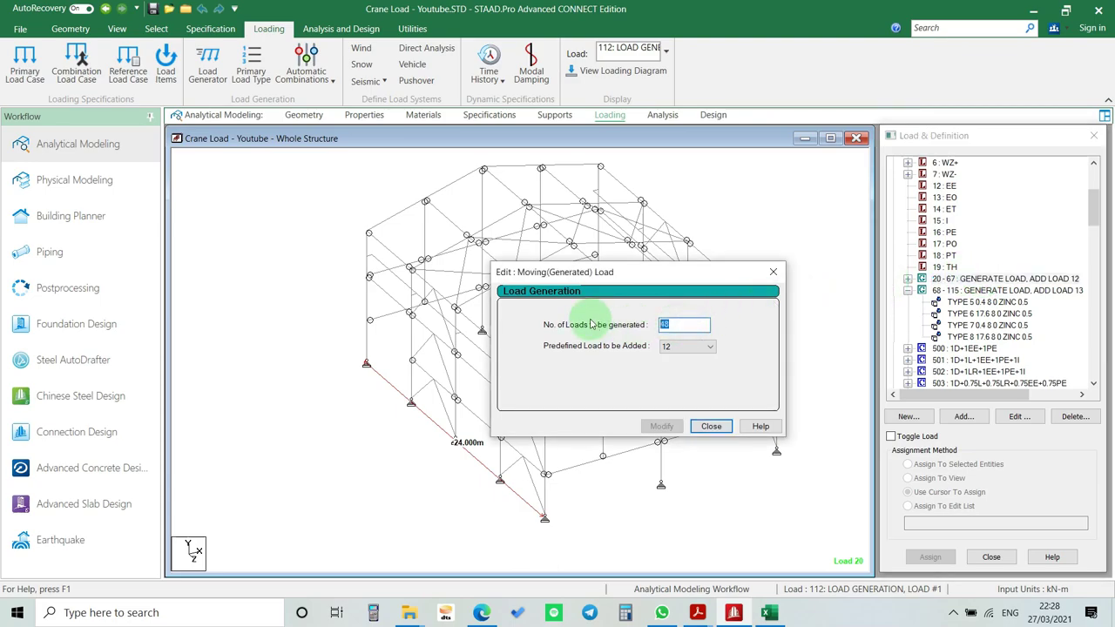
type("45")
left_click(662, 426)
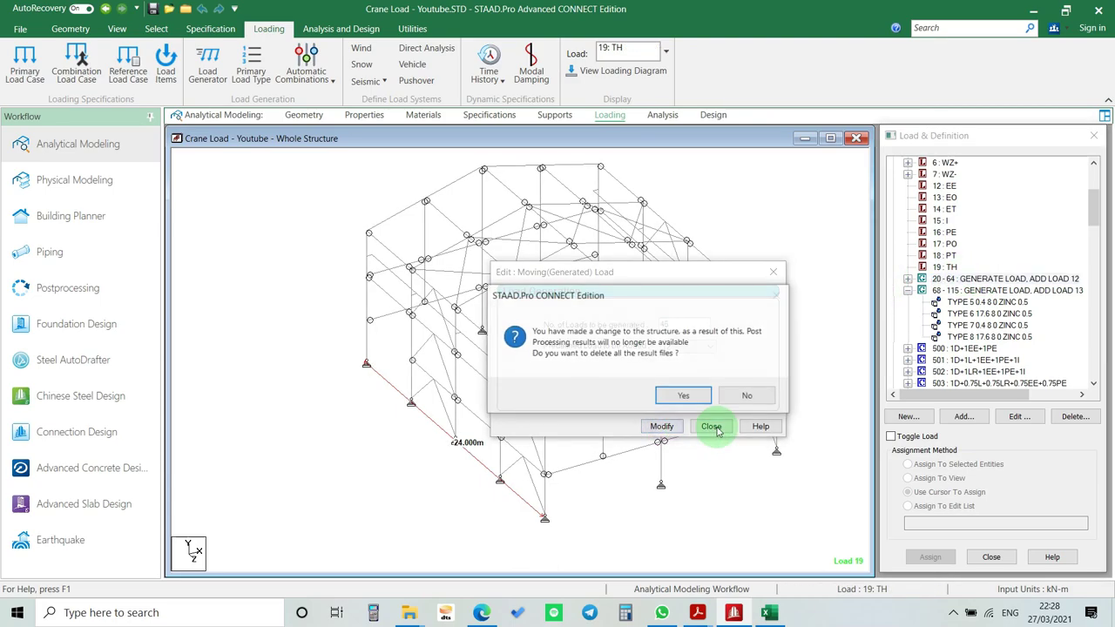
left_click(700, 397)
left_click(711, 425)
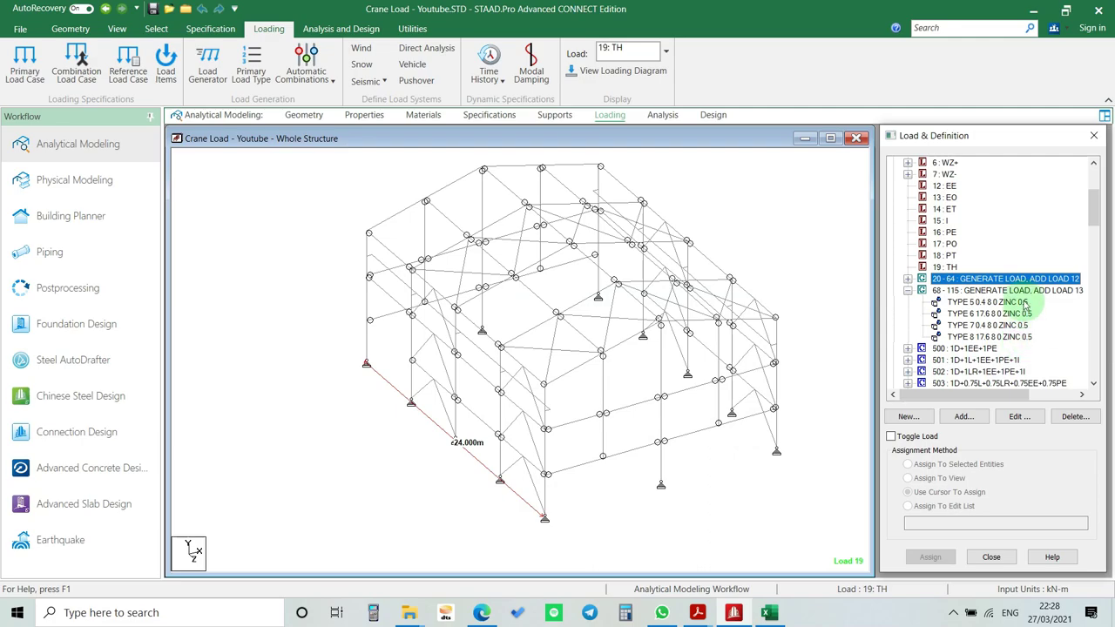
- Set the number of generated loads in group 68-115 to 45 and recheck the setting of the first generation group
left_click(1024, 293)
double_click(1024, 293)
double_click(692, 323)
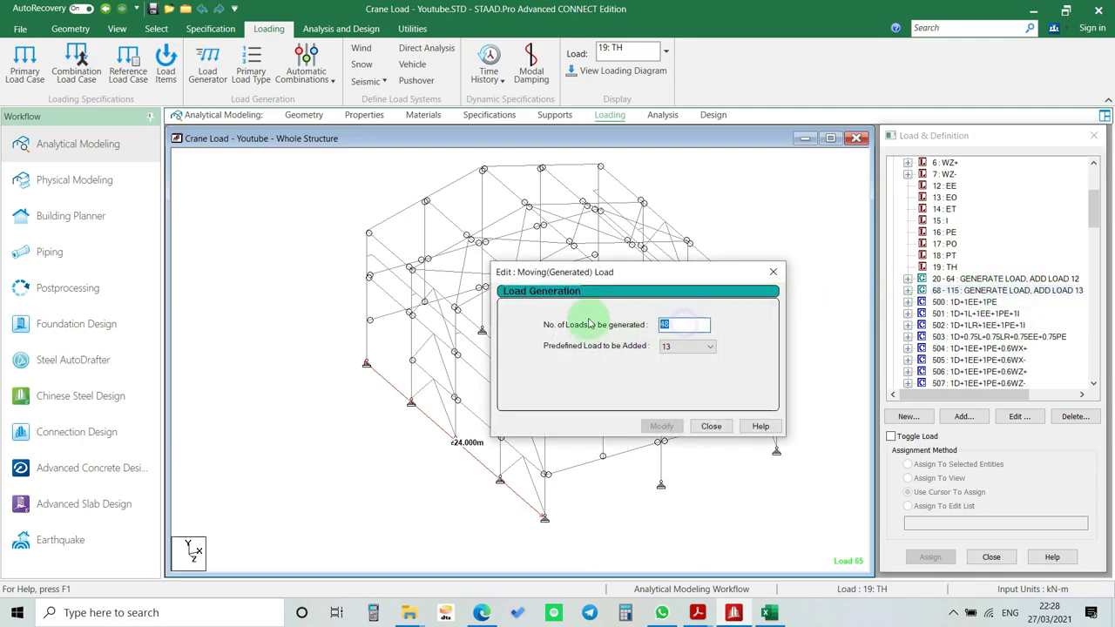
type("45")
left_click(662, 426)
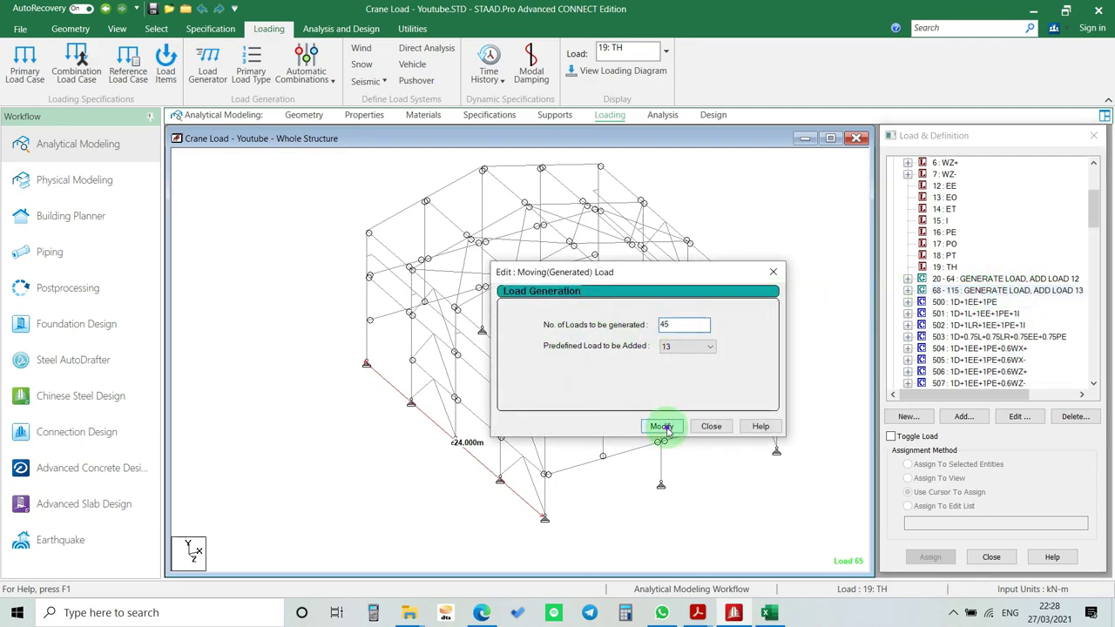
left_click(727, 426)
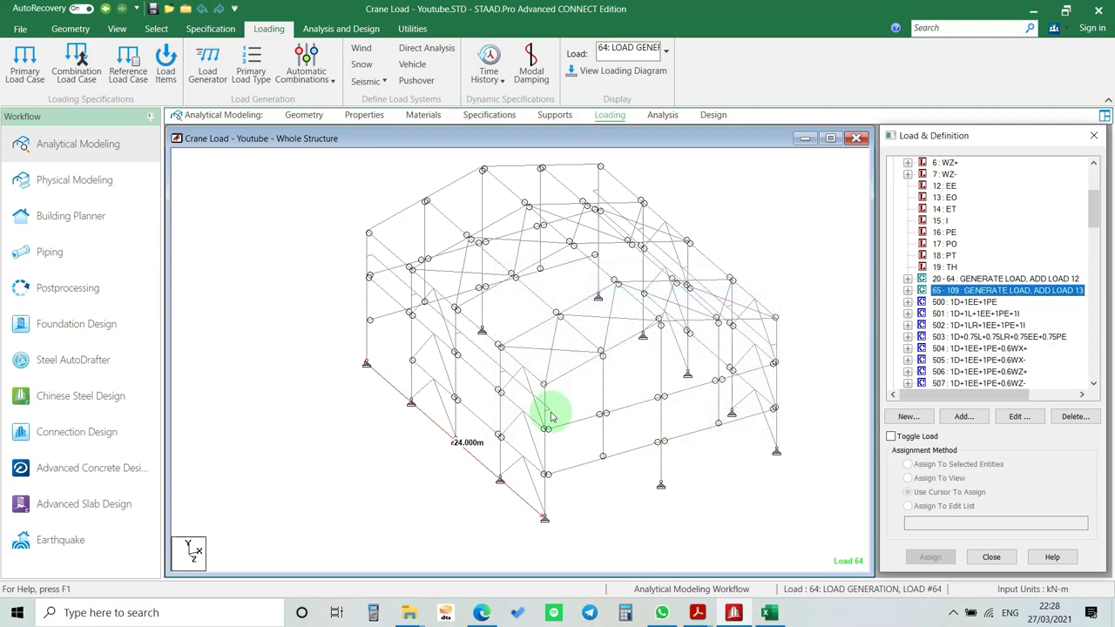
double_click(1009, 279)
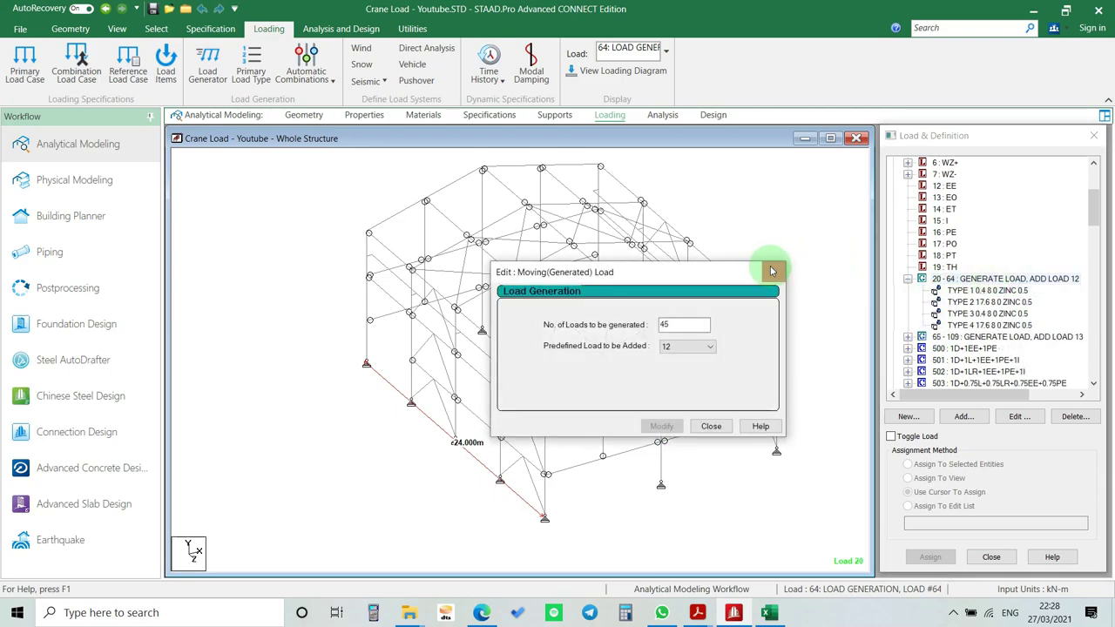
left_click(771, 271)
- Run the analysis on the modified model and open its output file
left_click(662, 114)
left_click(235, 59)
left_click(603, 369)
left_click(559, 376)
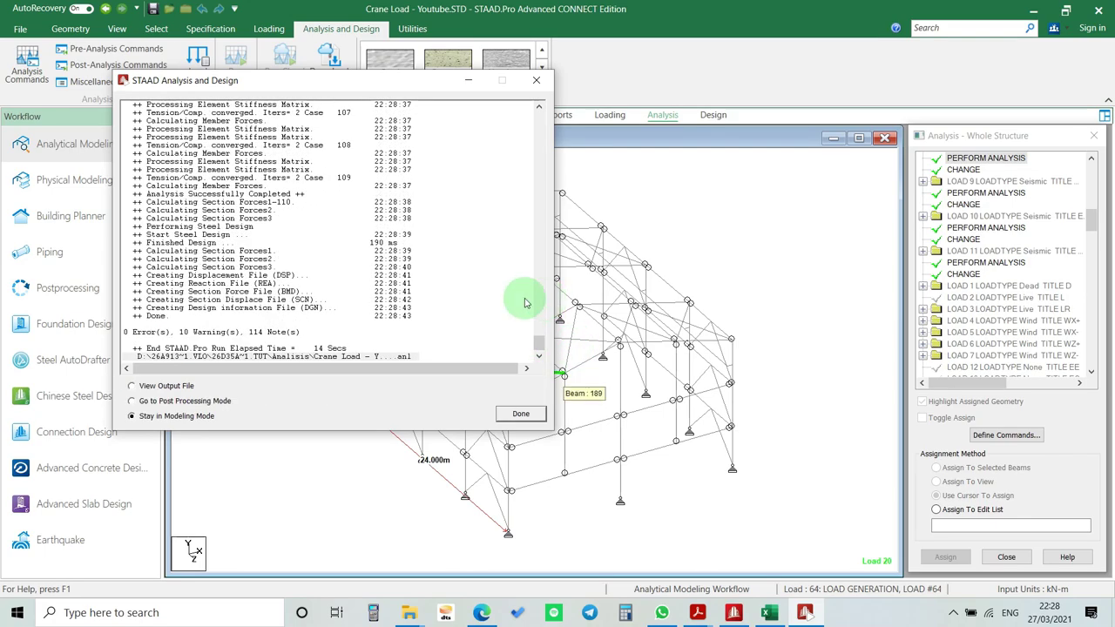
left_click(139, 386)
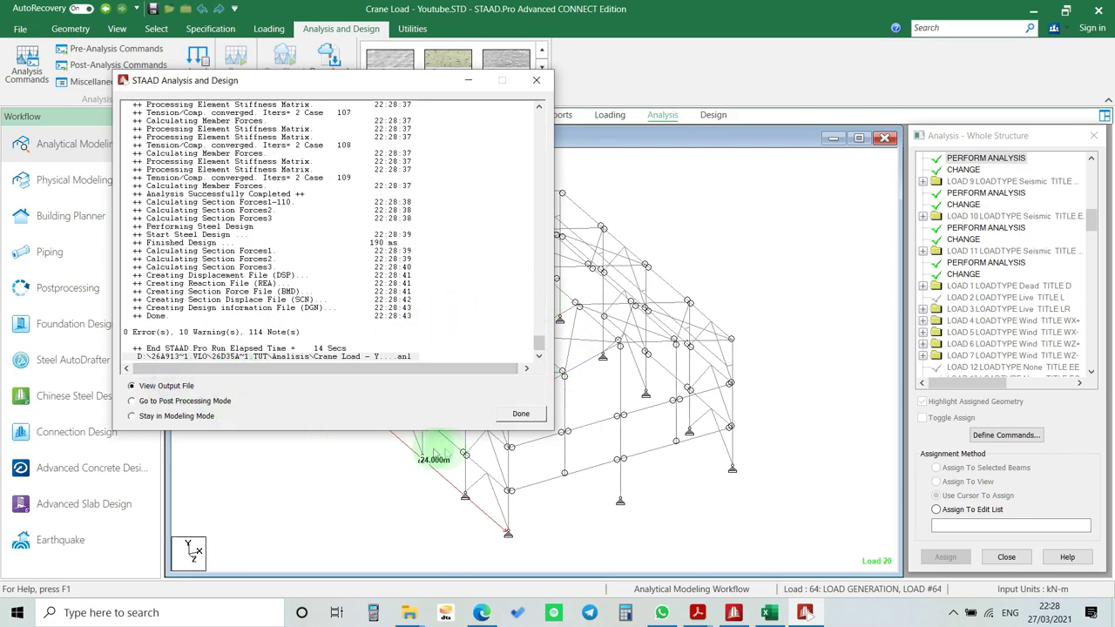
left_click(520, 413)
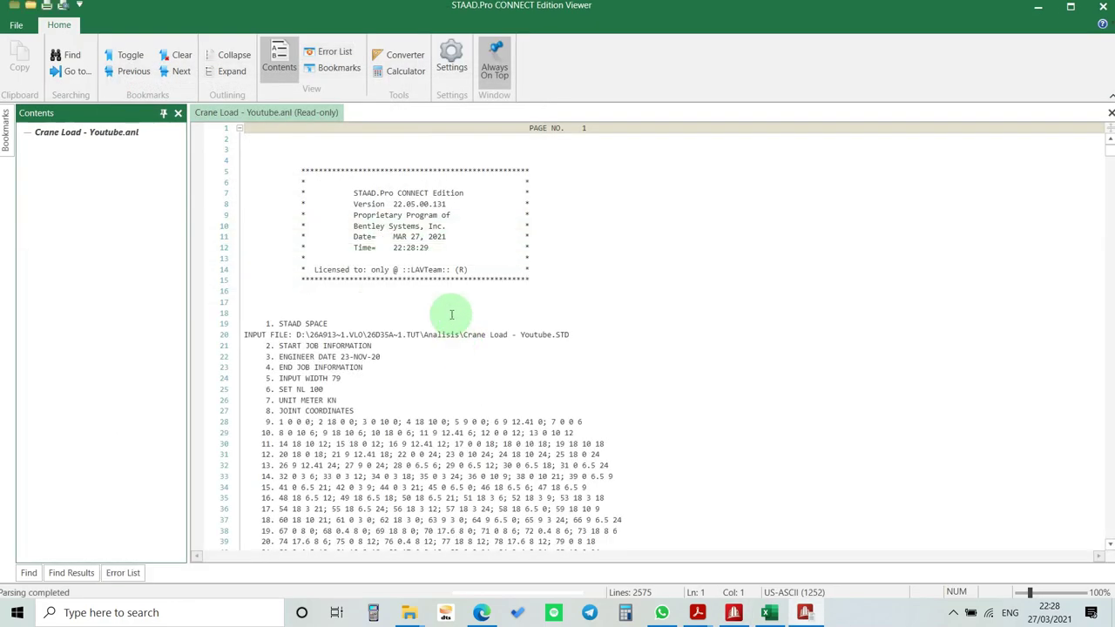
- Filter the output file's error list to show only the warnings and go to the first one
scroll(566, 309, "down", 8)
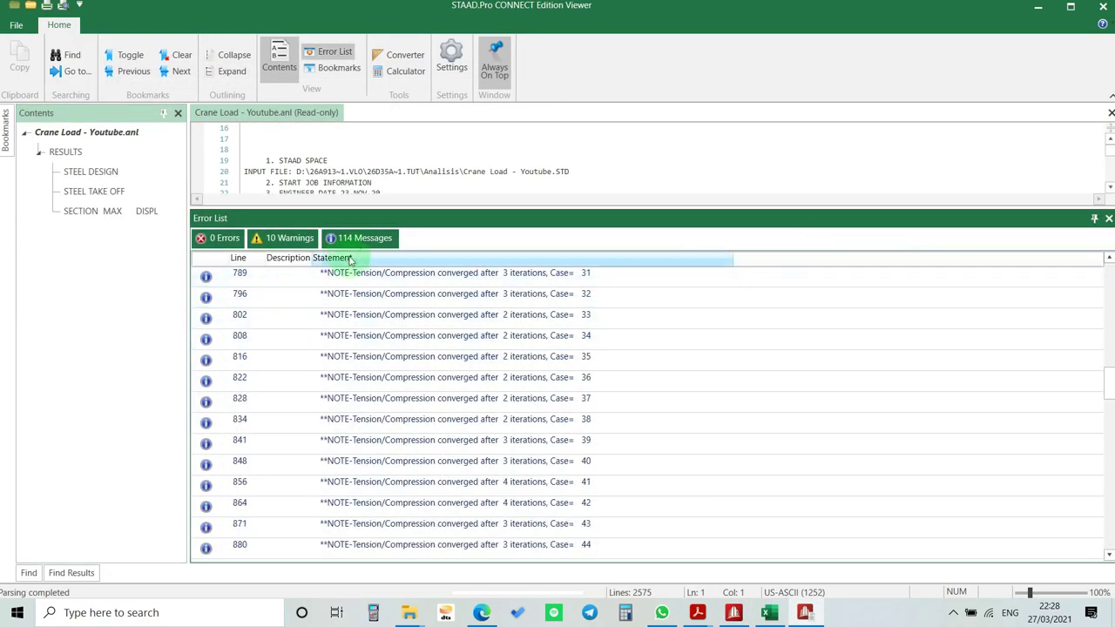
left_click(380, 232)
left_click(277, 239)
left_click(277, 239)
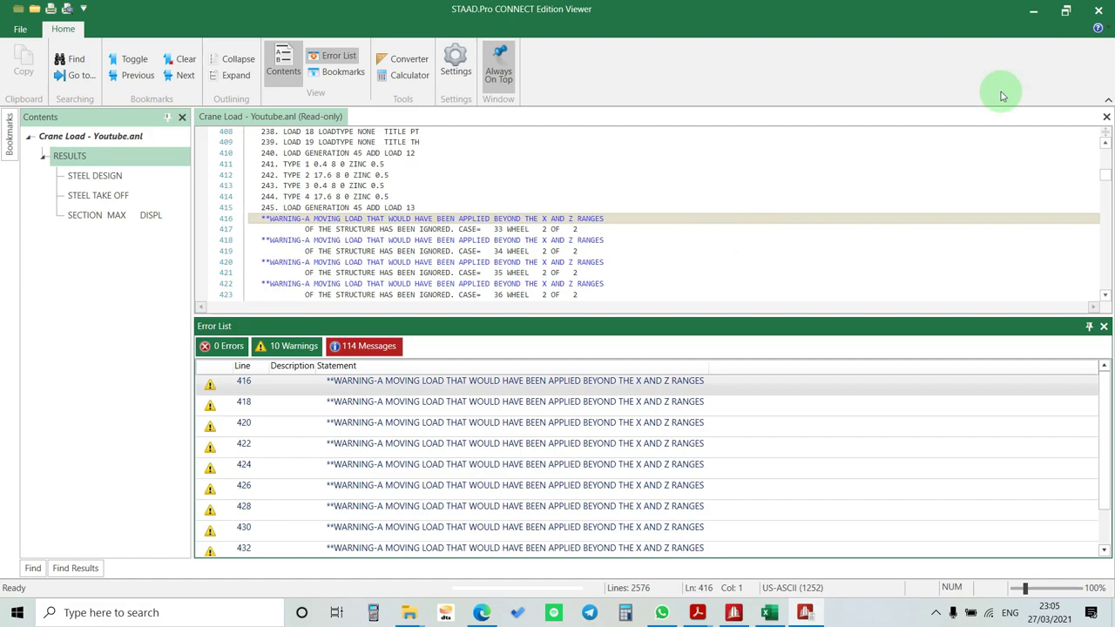
- Switch back to the STAAD.Pro model and expand load generation groups 20-64 and 65-109 in the load case details
left_click(1032, 15)
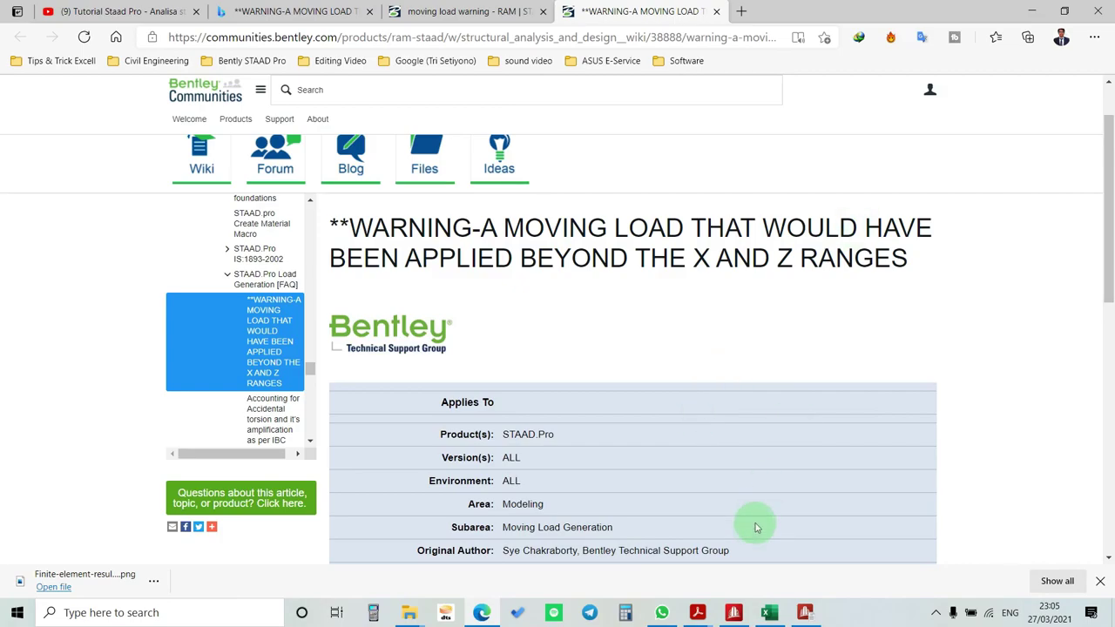
left_click(735, 613)
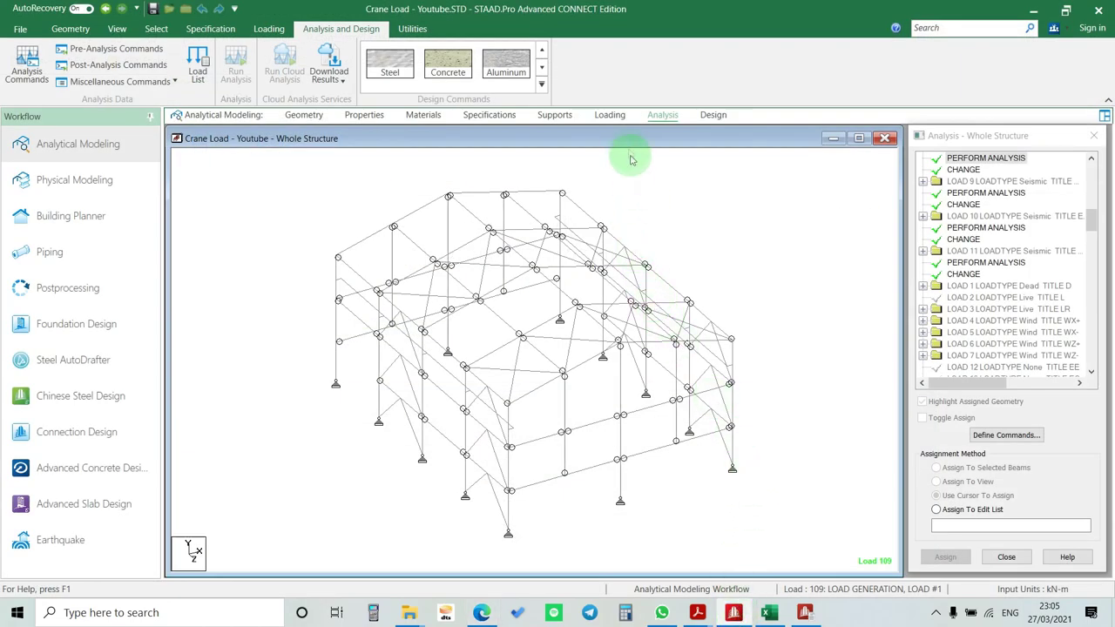
left_click(616, 121)
left_click(892, 175)
scroll(936, 270, "down", 5)
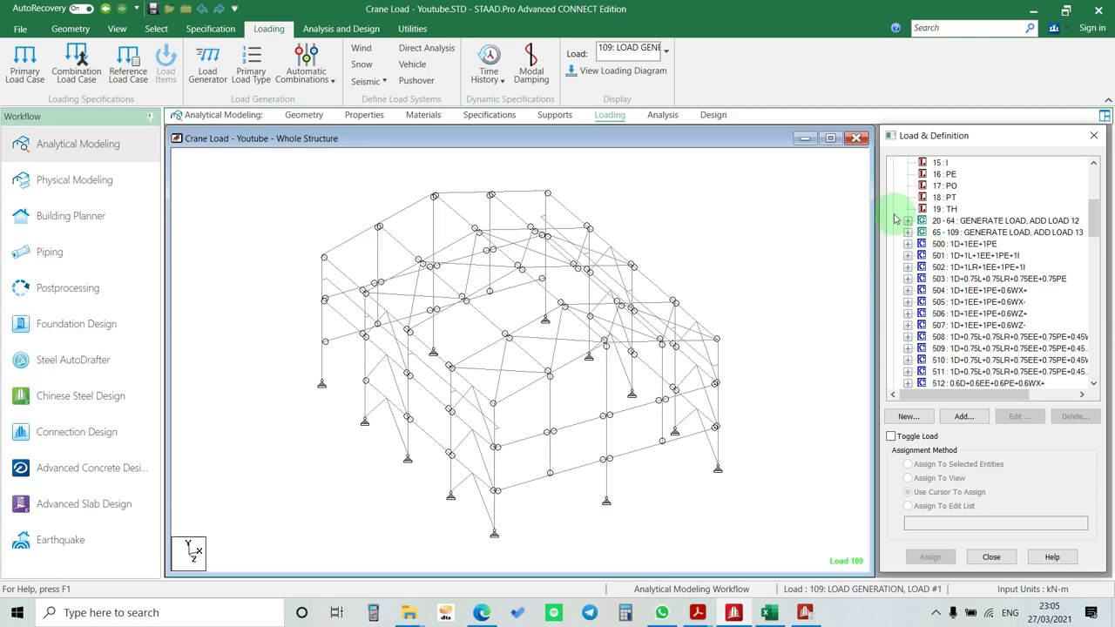
left_click(908, 221)
left_click(908, 278)
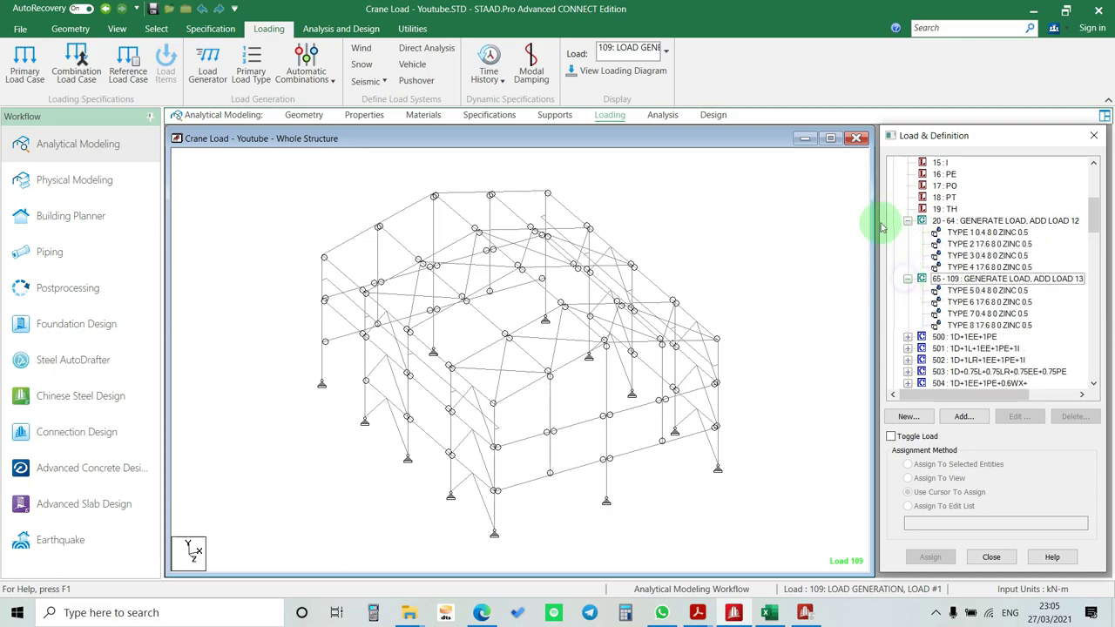
- Look through the list of generated load cases available for display
left_click(667, 53)
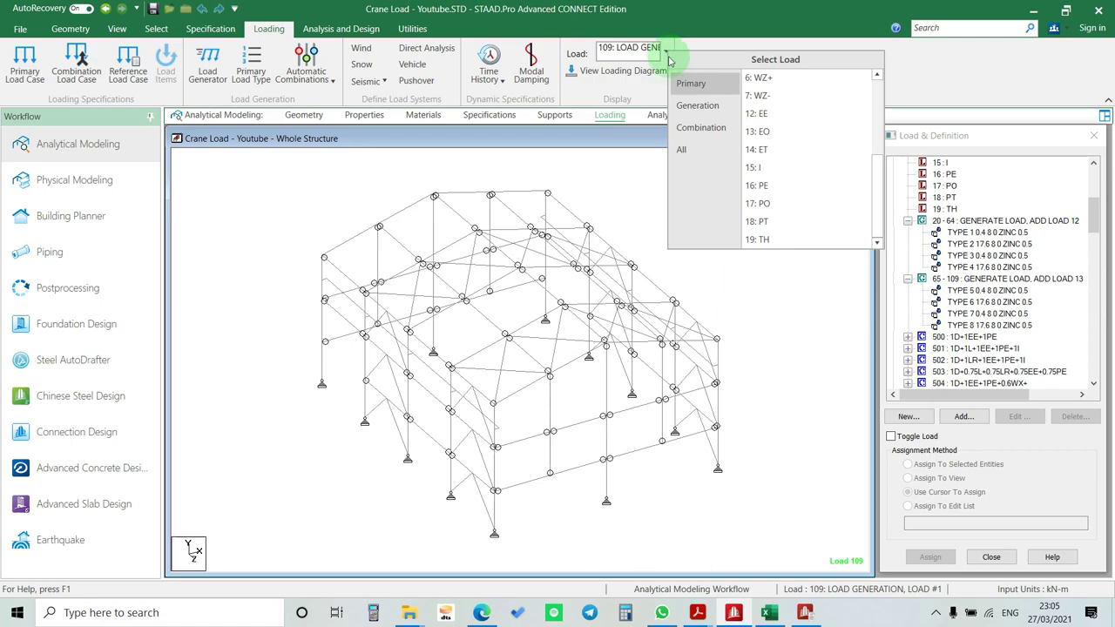
left_click(699, 107)
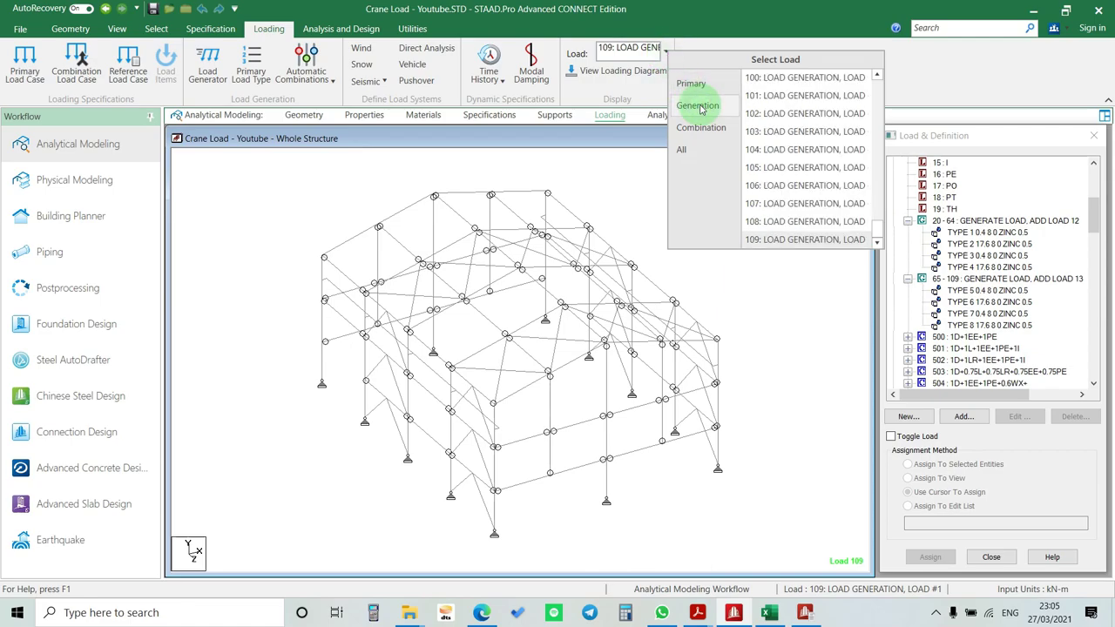
left_click(686, 26)
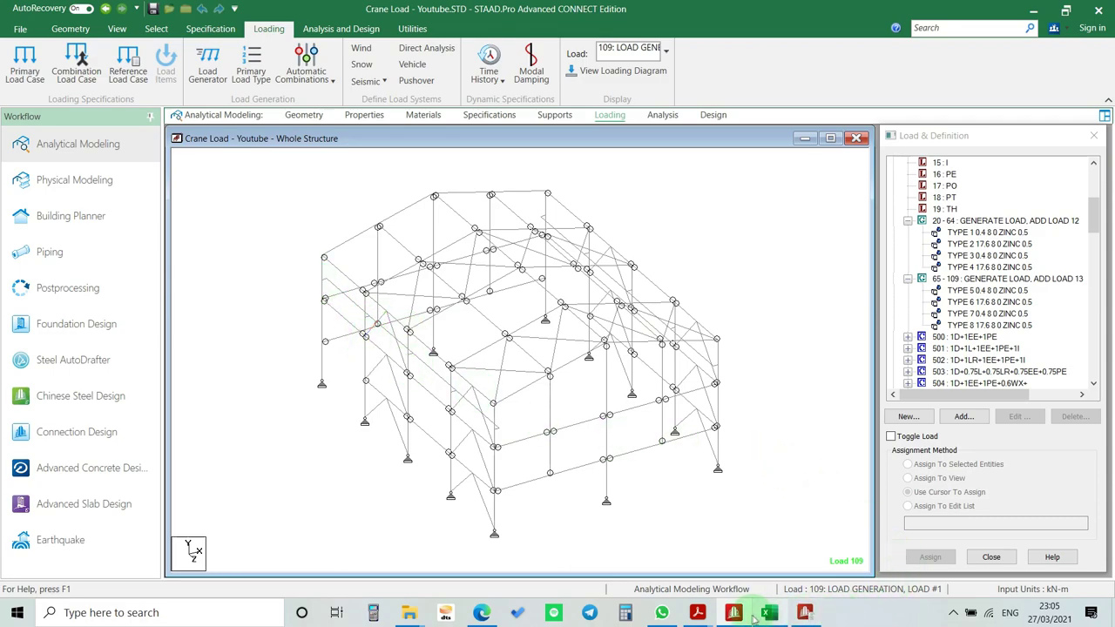
left_click(954, 613)
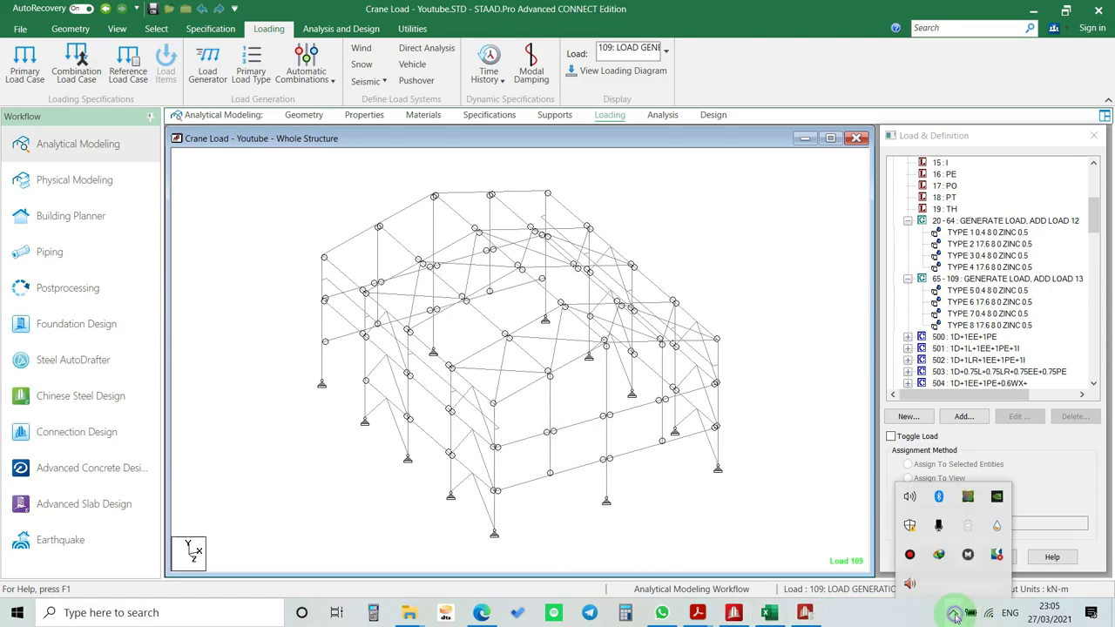
left_click(909, 554)
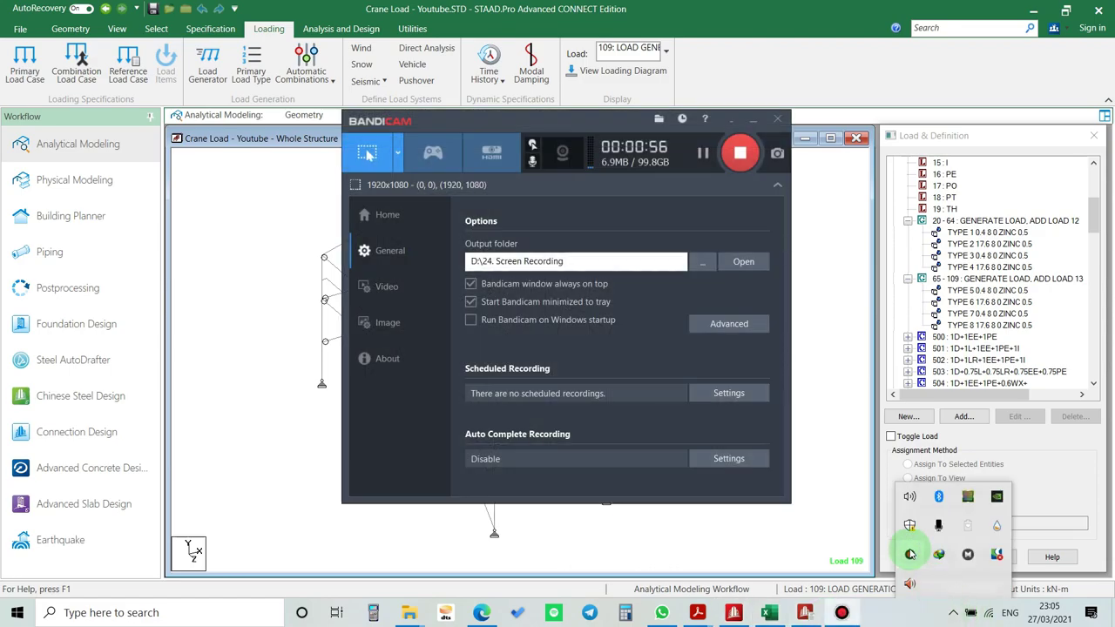
left_click(732, 123)
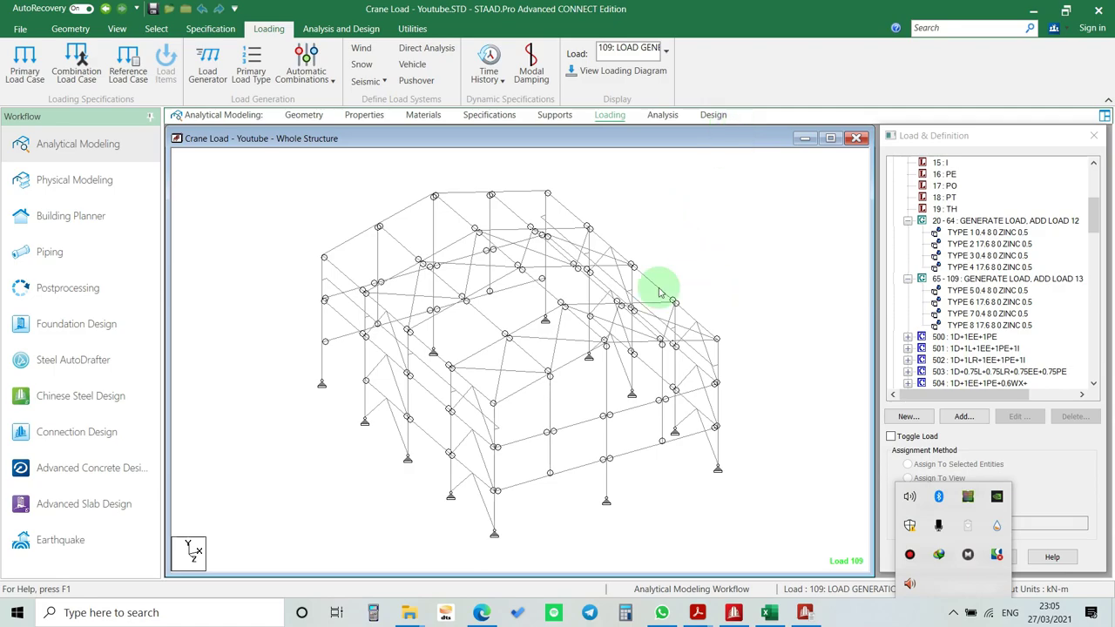
- Switch to the STAAD.Pro output viewer, read which cases and wheels the moving load range warnings concern, and leave the viewer
left_click(805, 612)
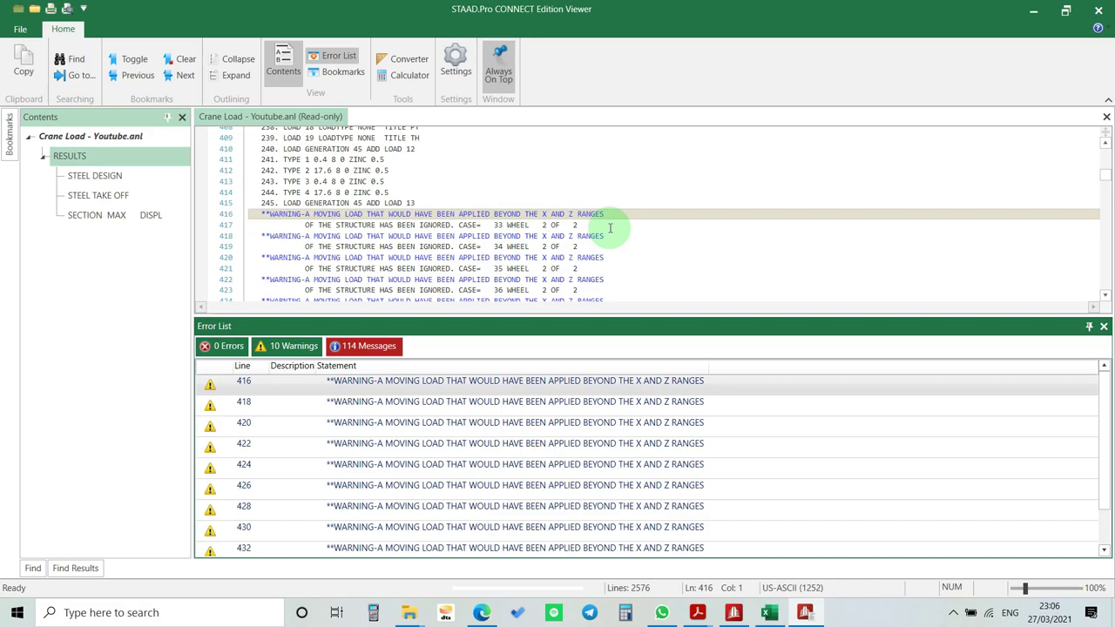
scroll(606, 229, "down", 3)
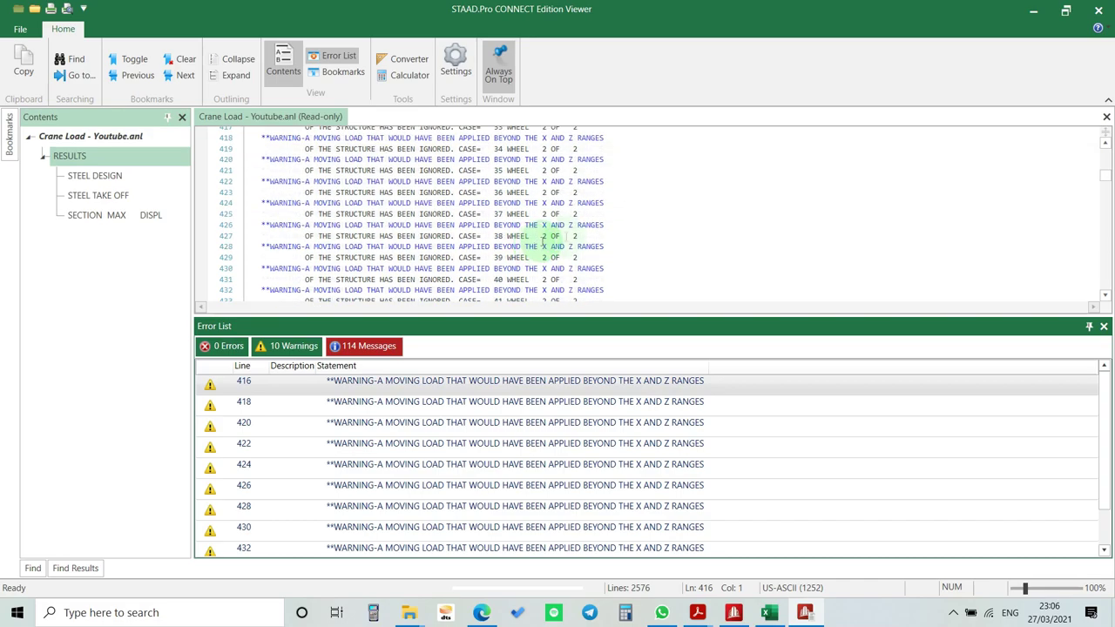
scroll(765, 201, "down", 3)
left_click(1098, 10)
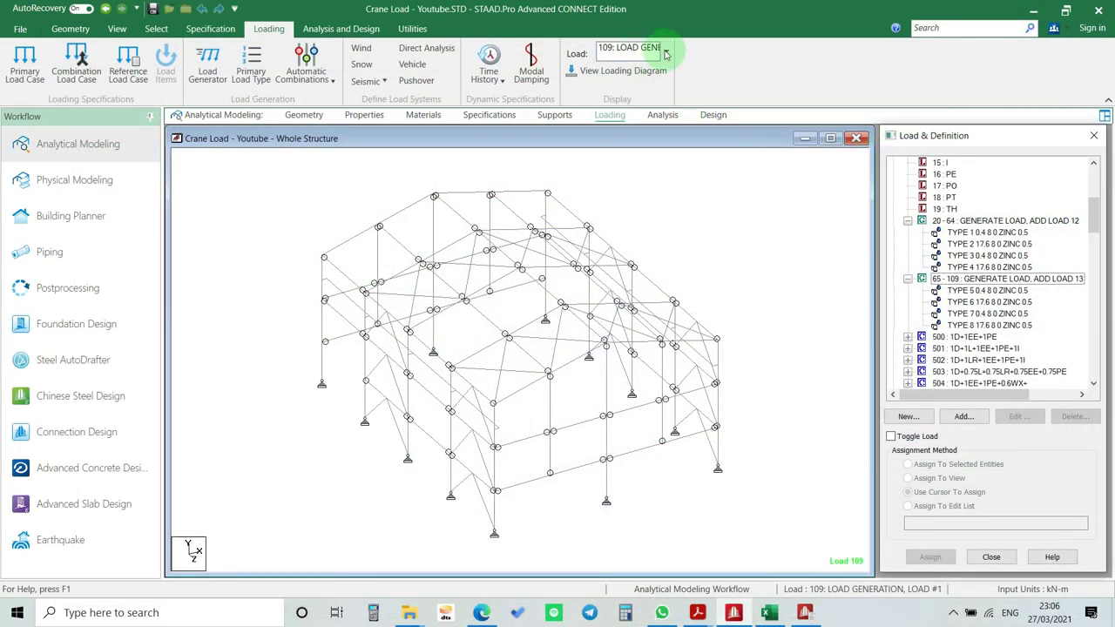
- Browse the generated load cases up to case 109 in the list of loads available for display
left_click(666, 54)
left_click(700, 107)
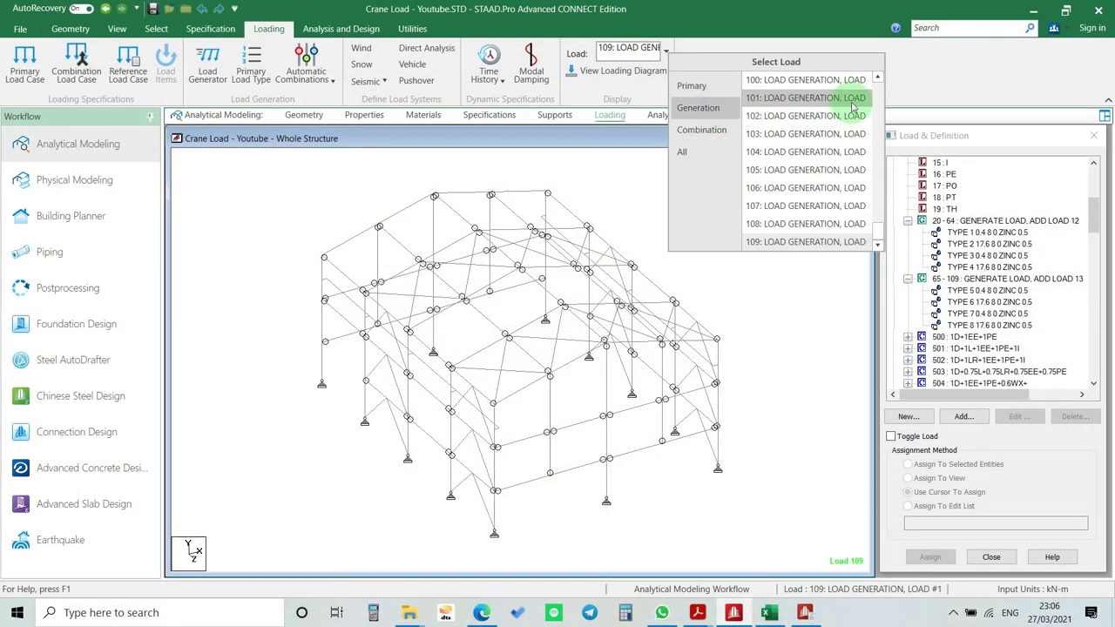
left_click_drag(877, 232, 926, 239)
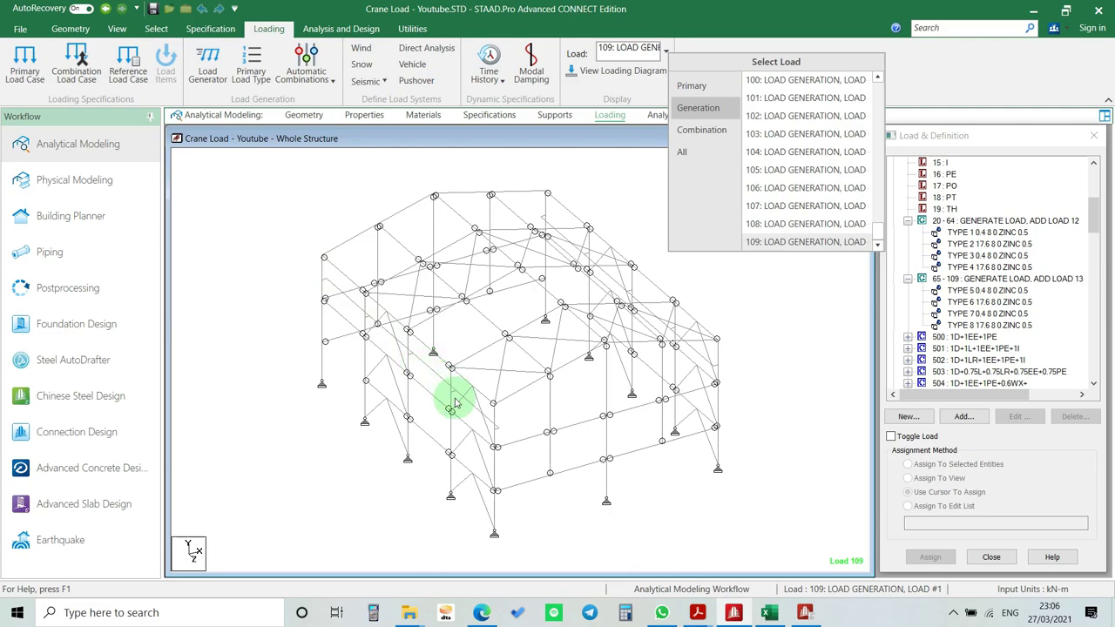
- Switch to the STAAD.Pro output viewer, look over the moving load warnings about the X and Z ranges, and close the viewer
left_click(807, 615)
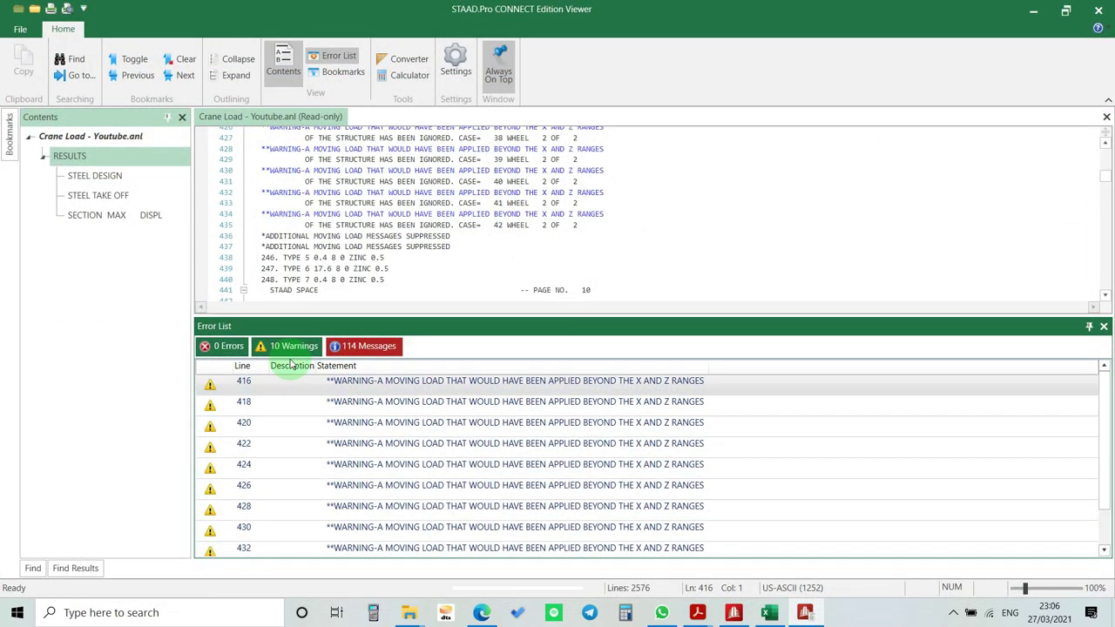
left_click(457, 484)
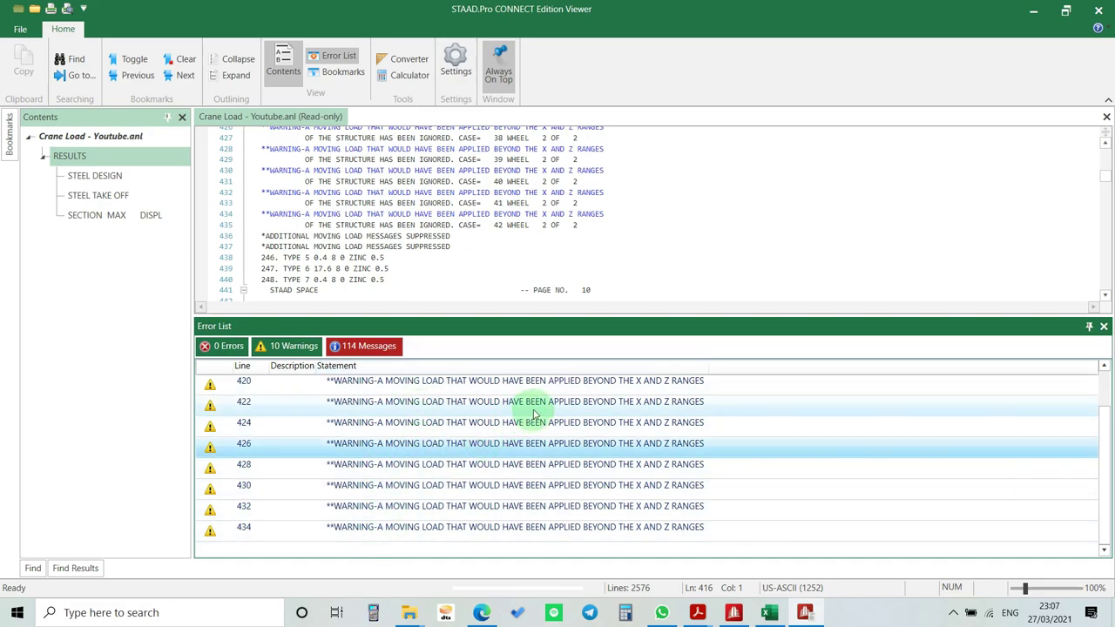
scroll(575, 425, "up", 1)
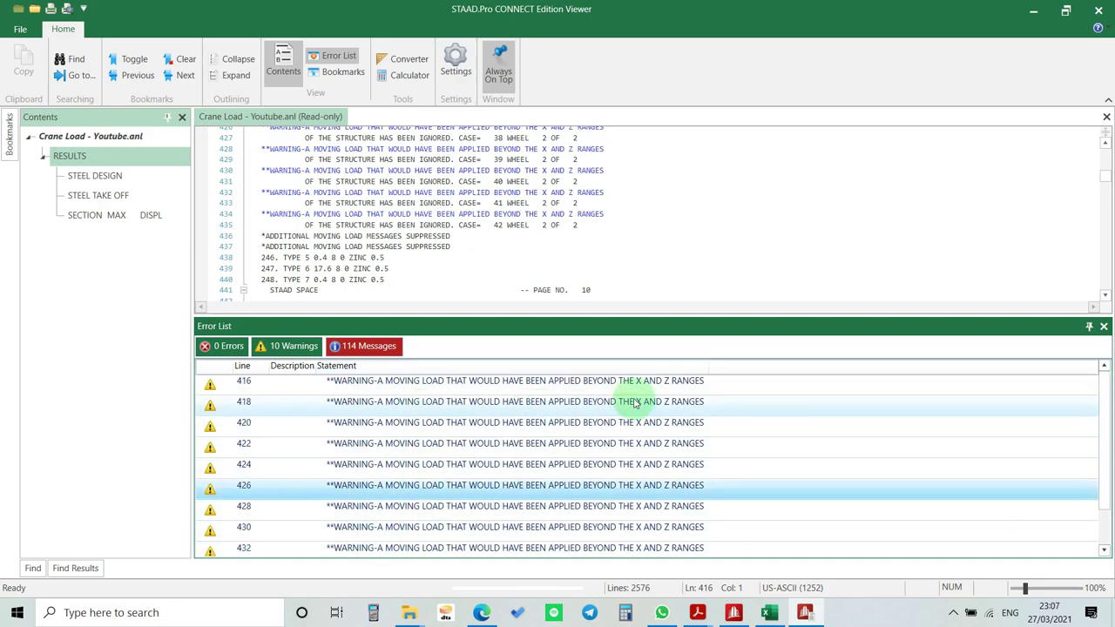
left_click(1033, 9)
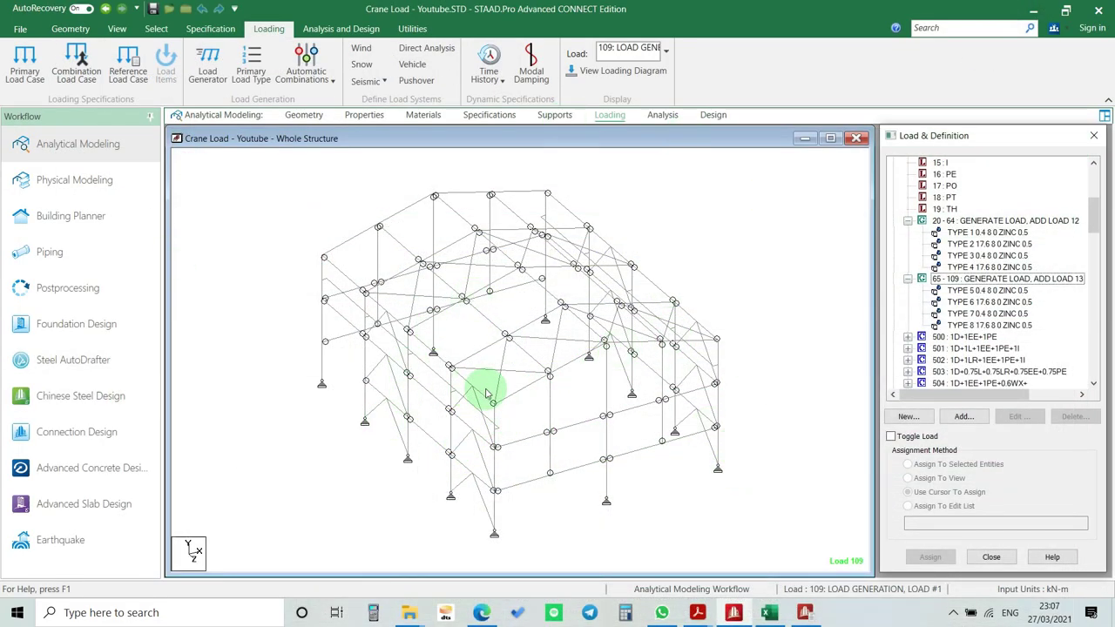
scroll(475, 409, "up", 3)
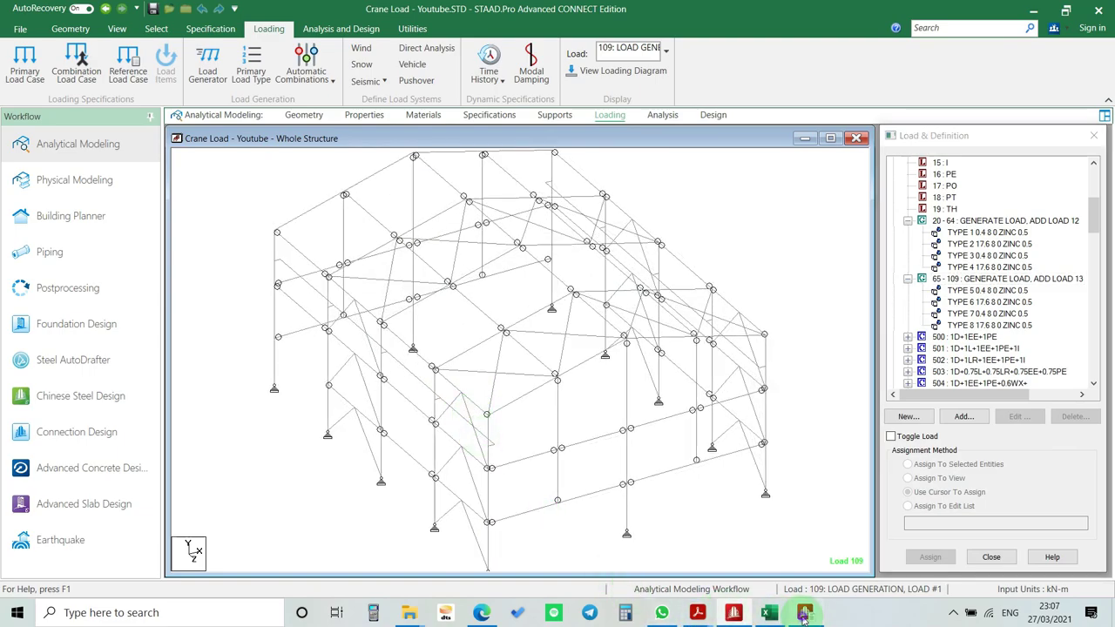
left_click(804, 613)
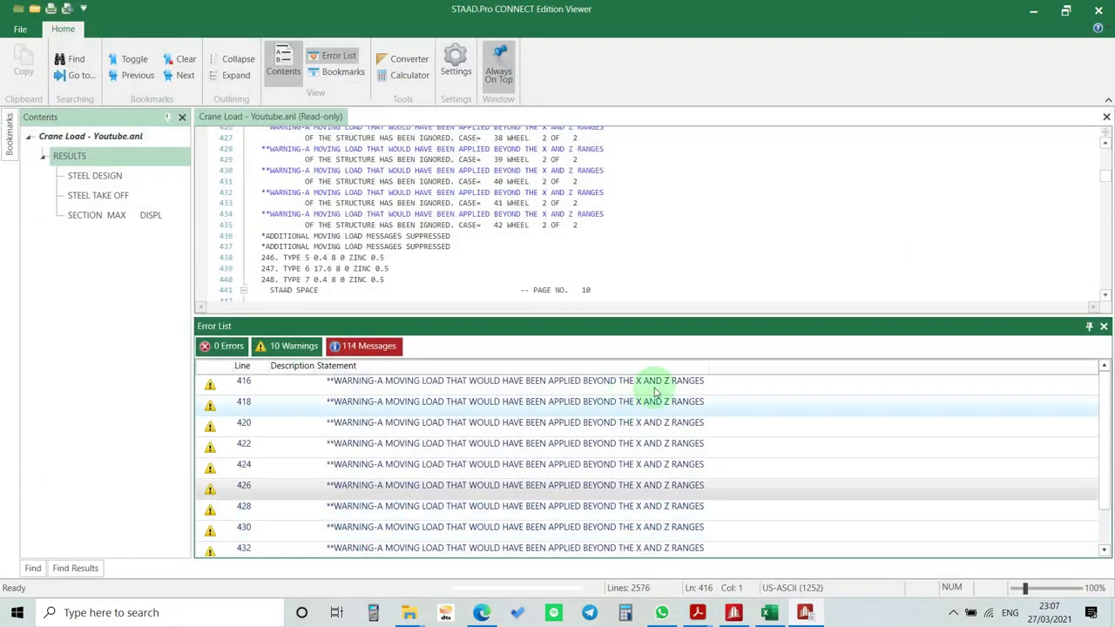
left_click(1097, 9)
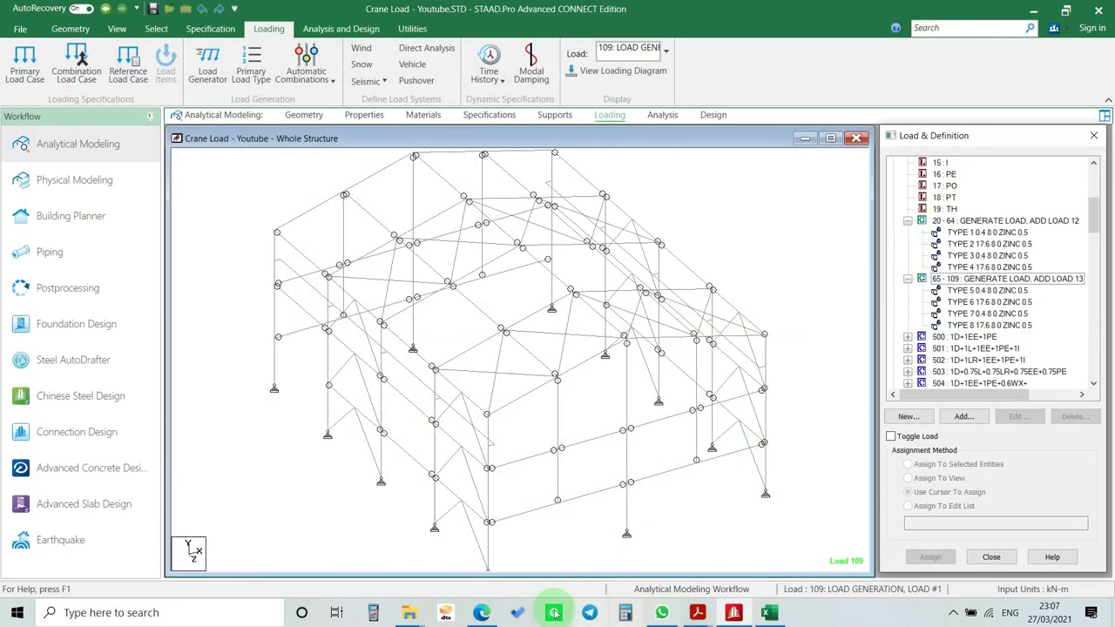
- Switch to the Edge browser and find the quoted X and Z range warning in the Bentley Communities article
left_click(481, 613)
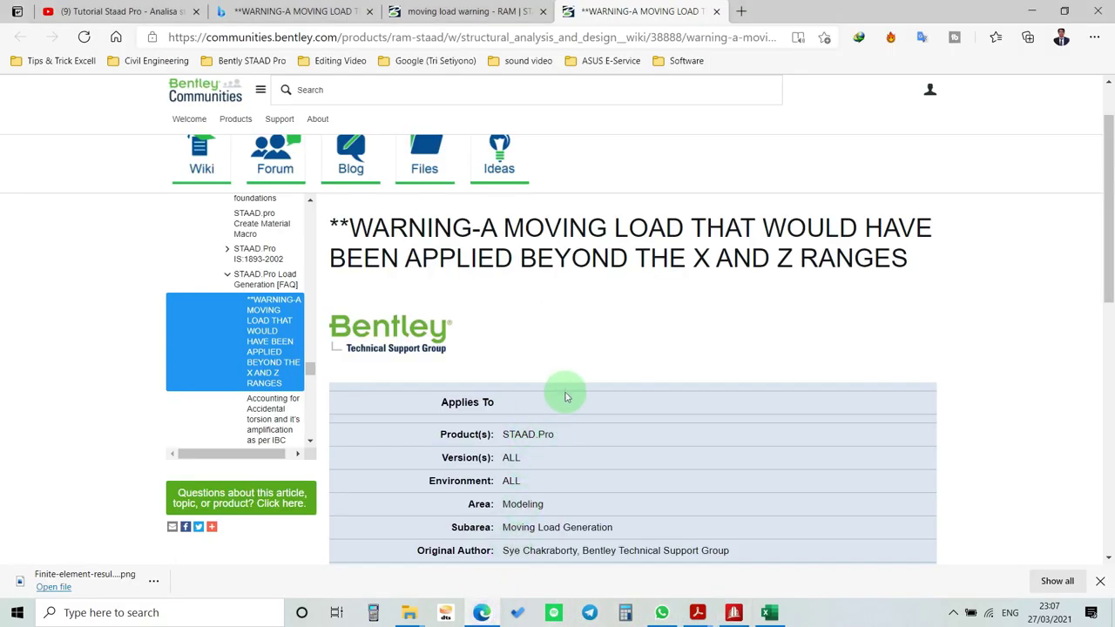
scroll(564, 397, "down", 5)
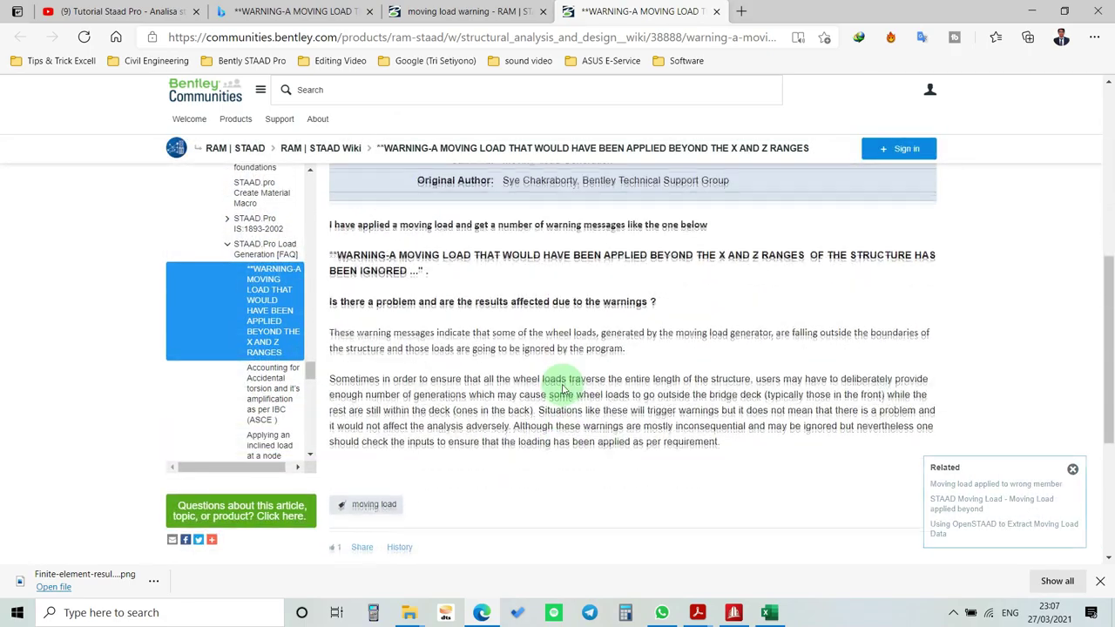
left_click_drag(332, 253, 954, 261)
left_click(730, 301)
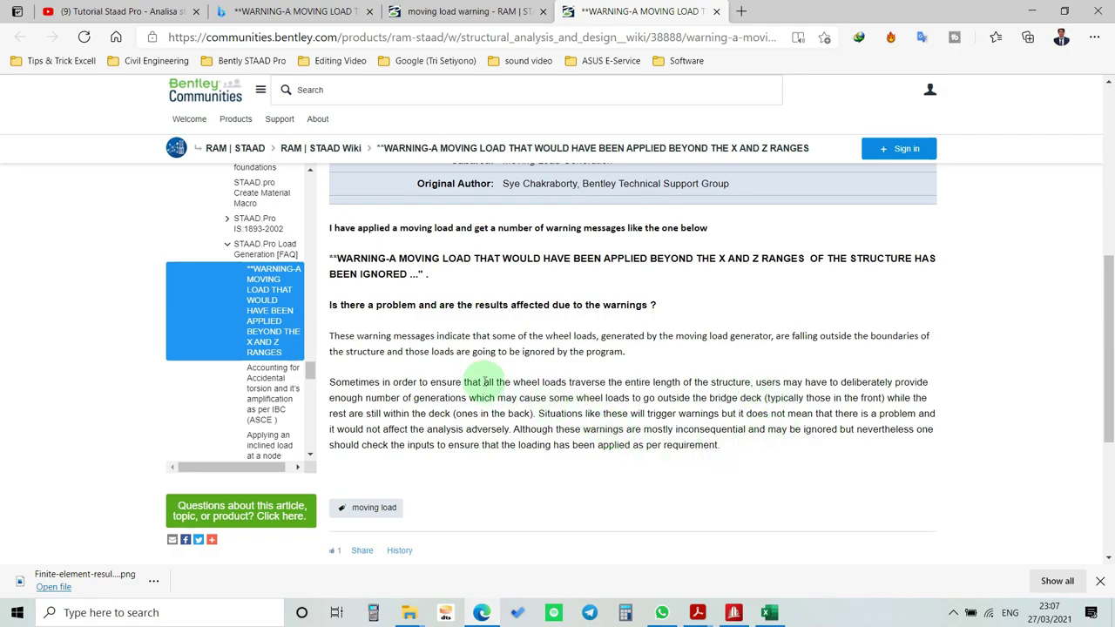
- Check which product, versions and subarea the Bentley article applies to and return to its answer text
scroll(459, 364, "up", 5)
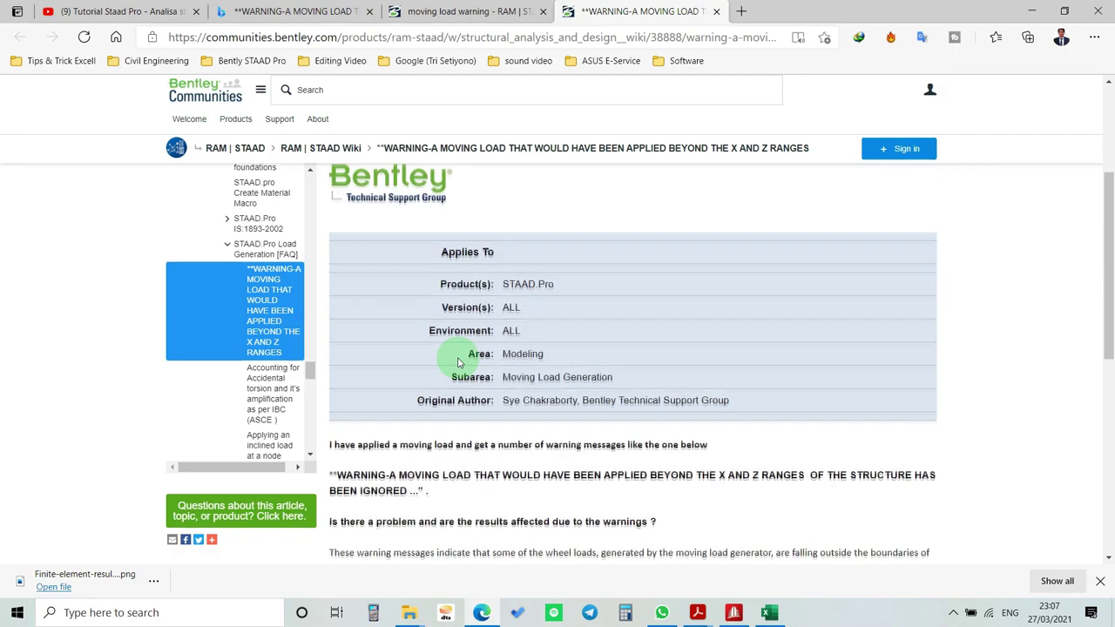
scroll(514, 349, "down", 2)
left_click_drag(446, 276, 816, 405)
left_click(810, 469)
scroll(767, 457, "down", 8)
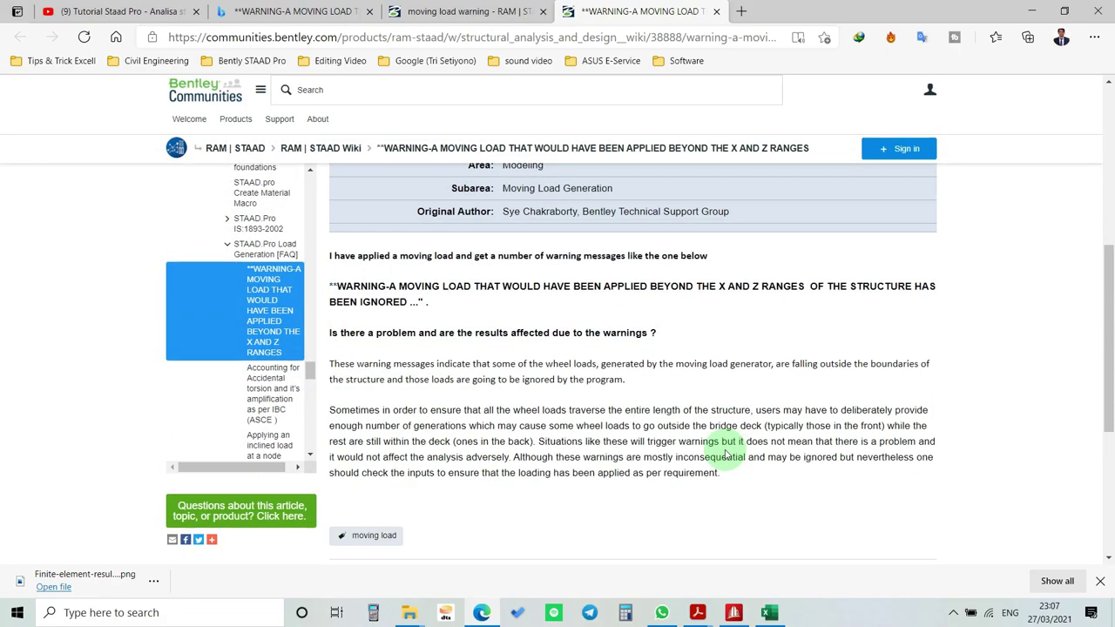
scroll(598, 423, "up", 4)
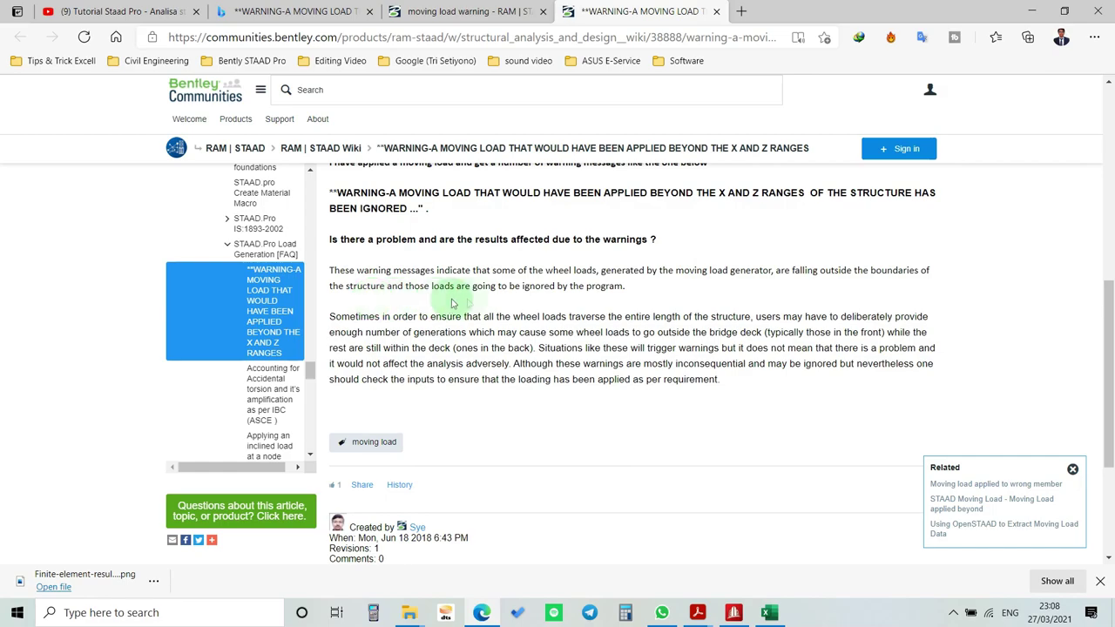
- Read the article's explanation of ignored wheel loads and whether the warnings affect the analysis results
left_click_drag(655, 287, 360, 284)
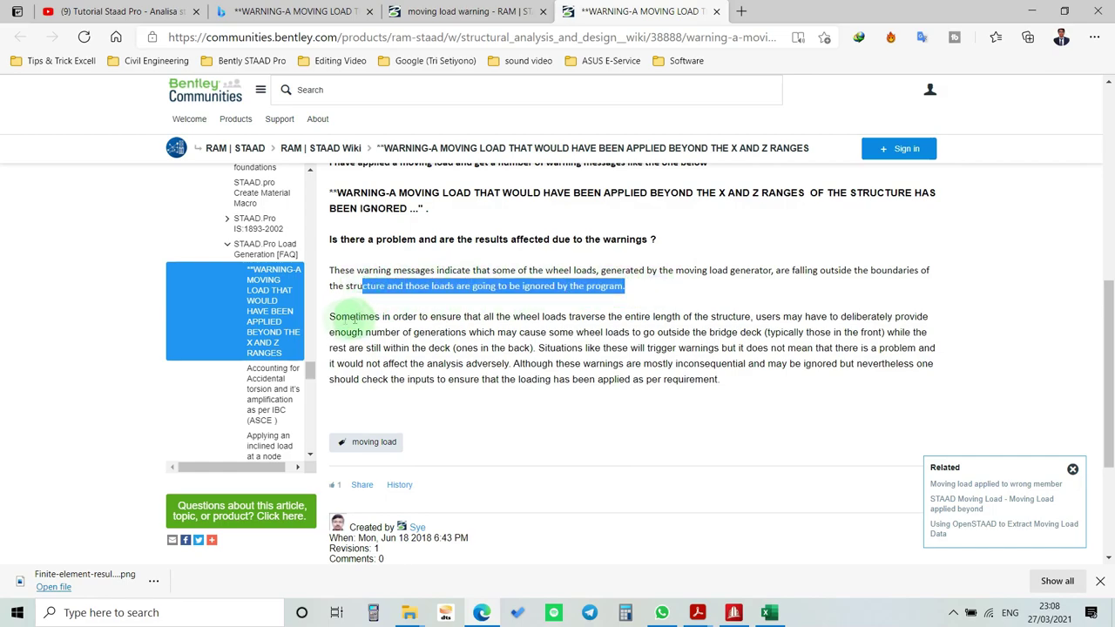
left_click(331, 315)
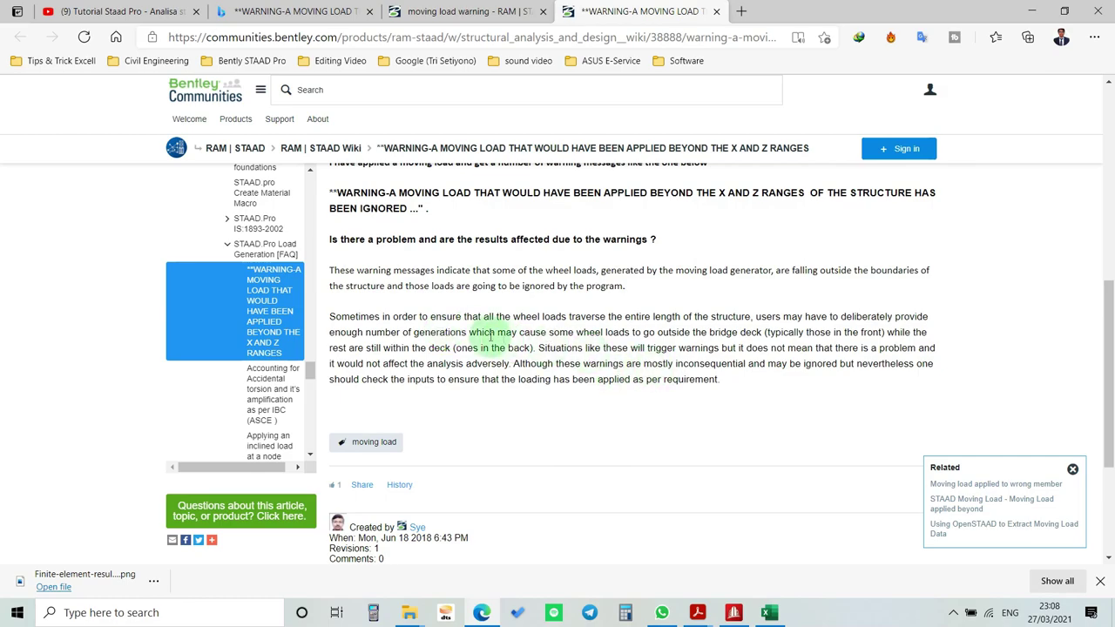
left_click_drag(401, 319, 704, 372)
left_click(701, 402)
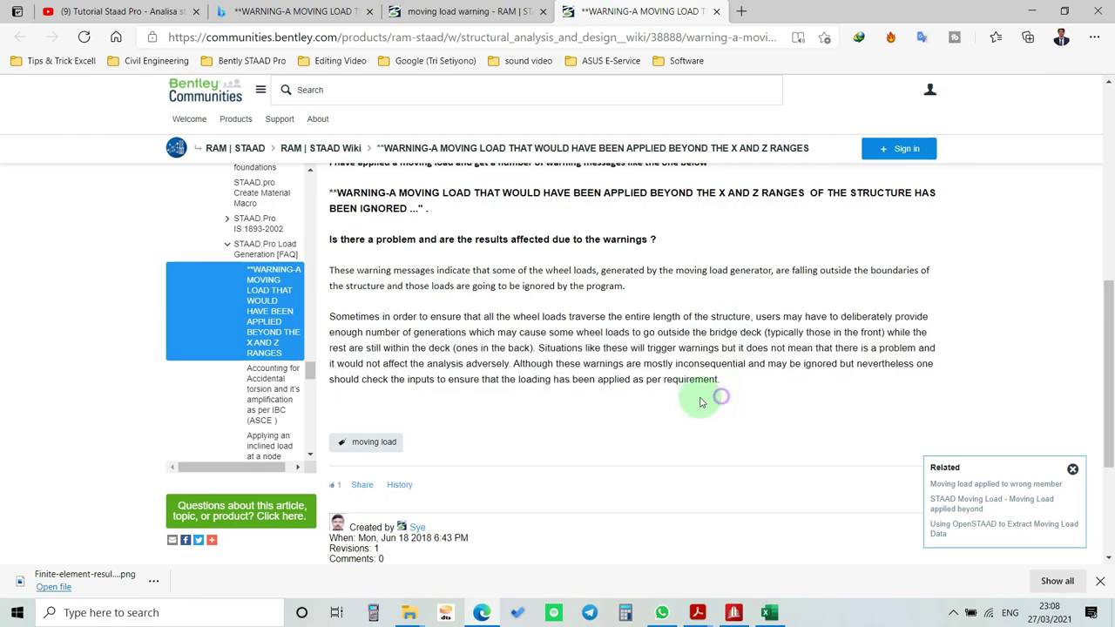
left_click_drag(535, 347, 512, 364)
left_click(566, 396)
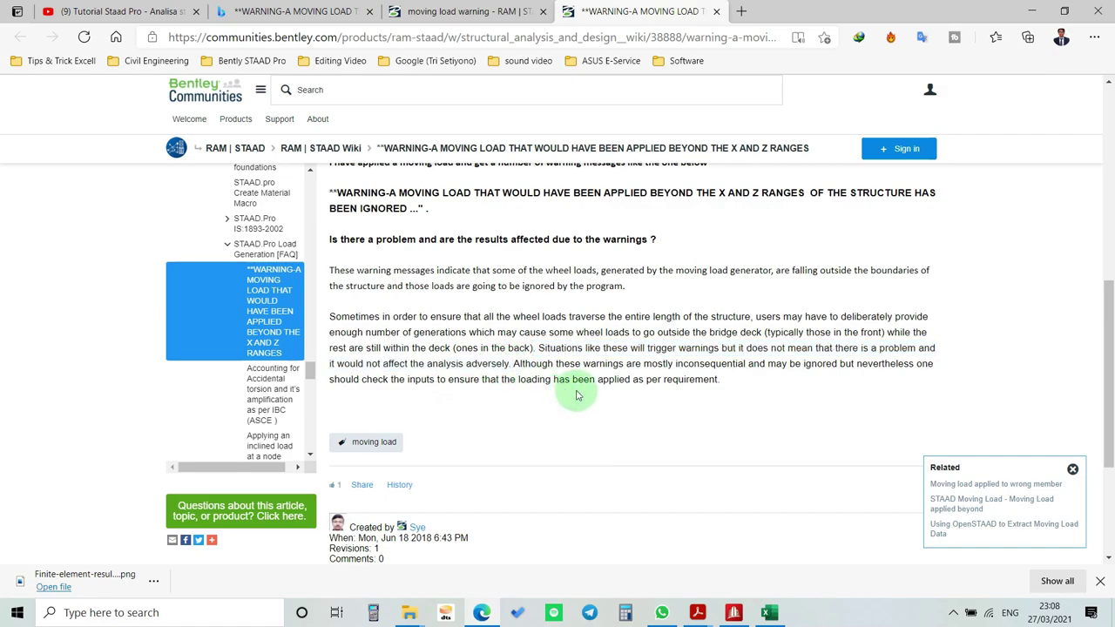
left_click_drag(747, 383, 324, 187)
left_click(630, 347)
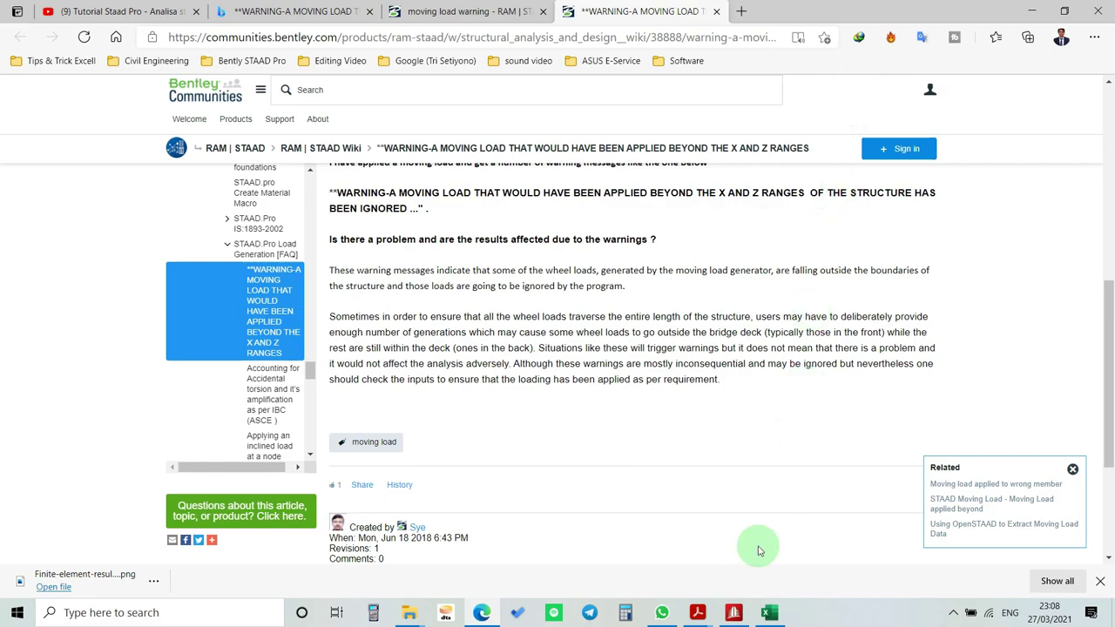
- Switch back to STAAD.Pro, inspect the whole structure, and select load generation groups 20-64 and 65-109 in turn
left_click(733, 612)
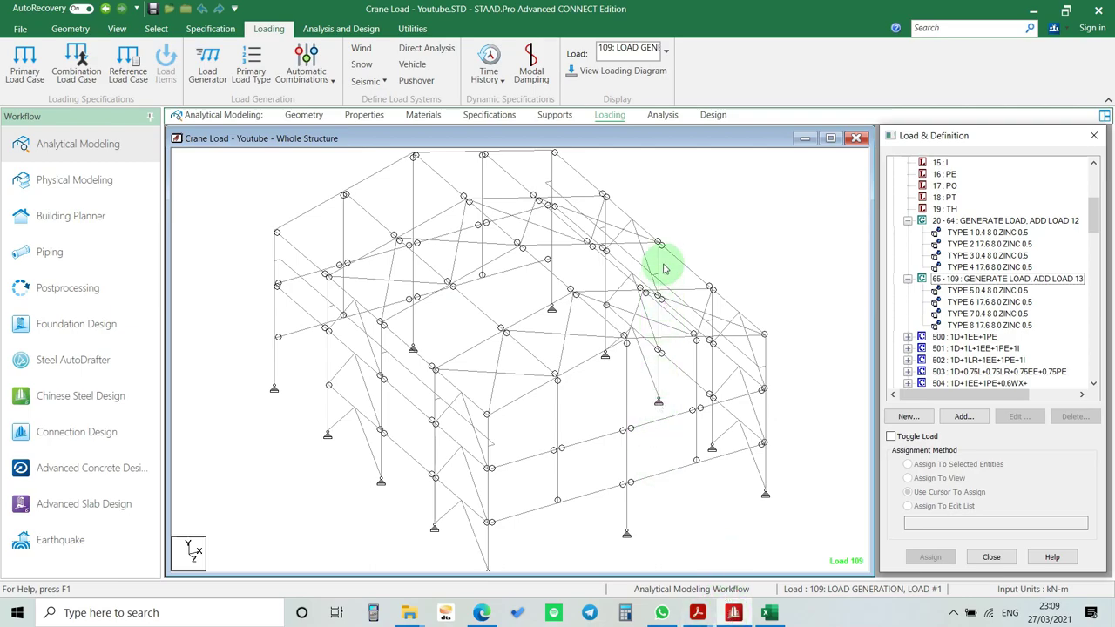
scroll(944, 246, "down", 1)
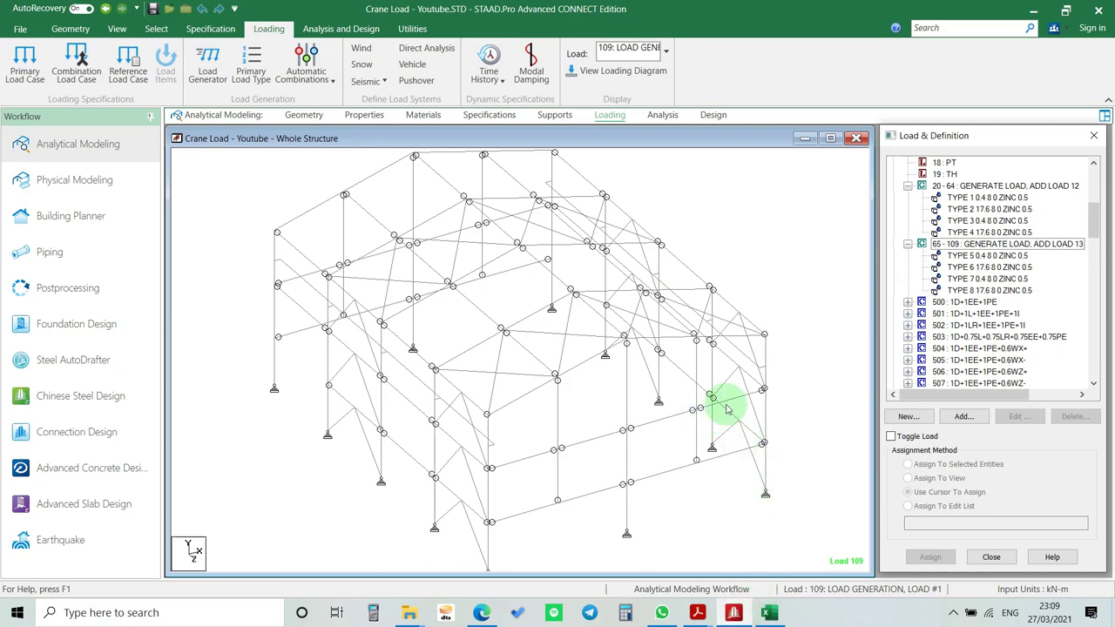
scroll(667, 414, "down", 2)
middle_click_drag(684, 443, 588, 435)
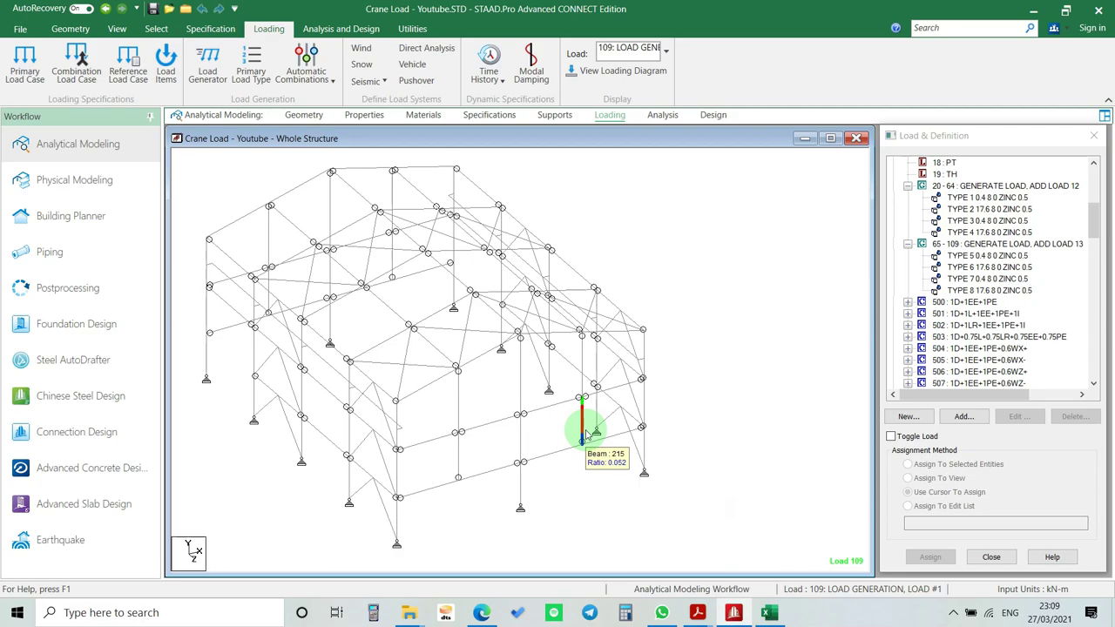
middle_click_drag(346, 410, 543, 386)
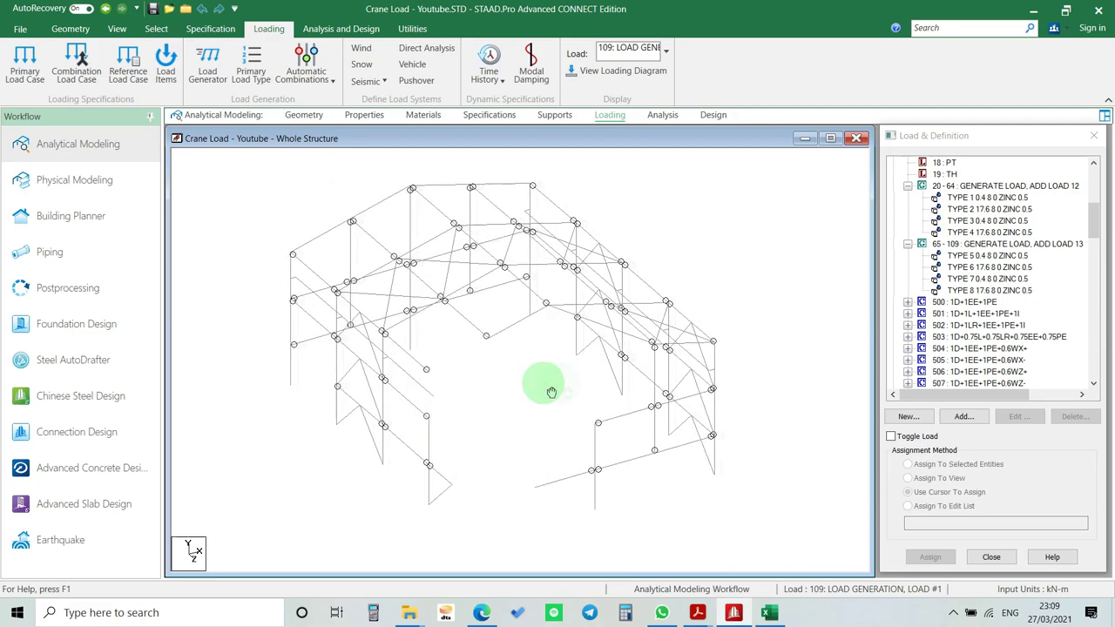
scroll(999, 277, "up", 2)
left_click(985, 232)
left_click(1001, 290)
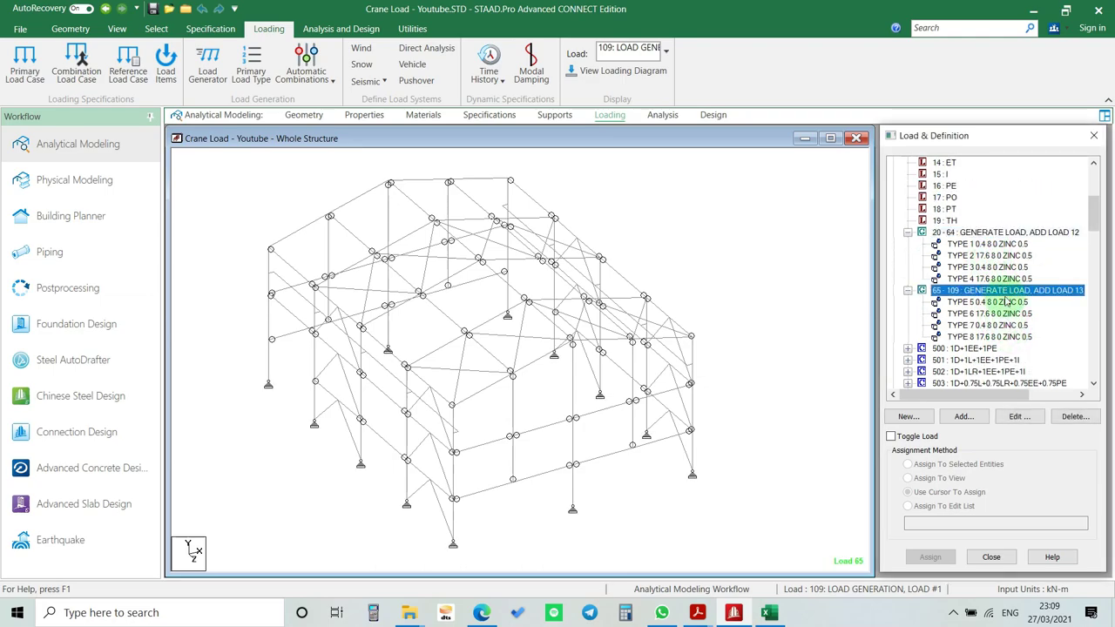
- Expand the vehicle definitions and look through the wheel load types 1 to 8
scroll(997, 296, "up", 5)
left_click(892, 163)
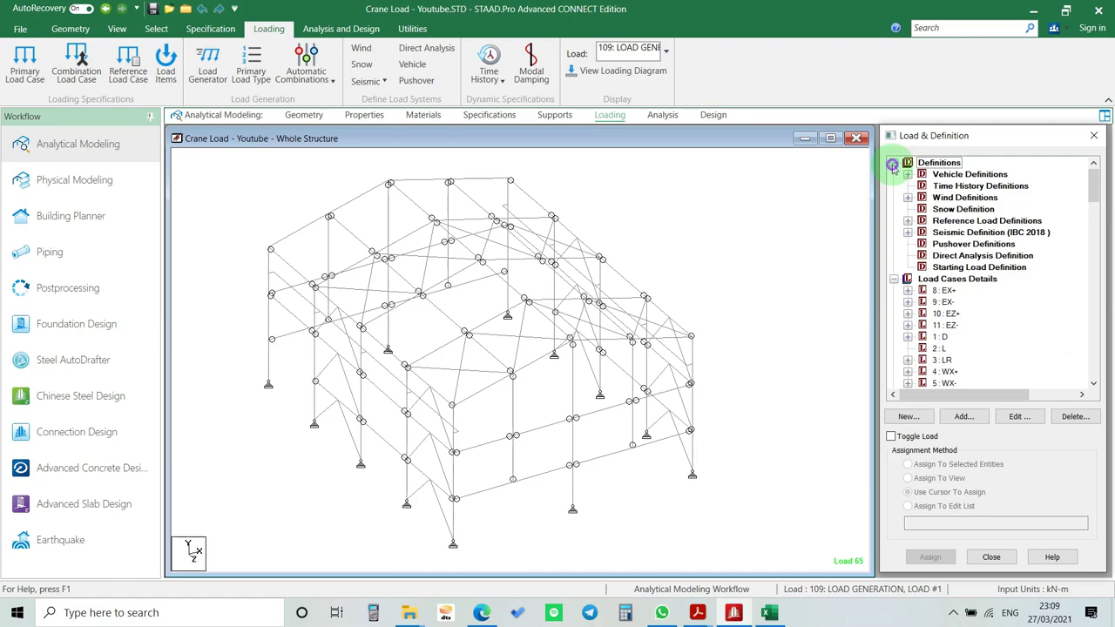
left_click(907, 174)
key("Down")
key("Down")
key("Down")
key("Down")
key("Down")
key("Down")
key("Down")
key("Down")
key("Down")
scroll(923, 192, "down", 8)
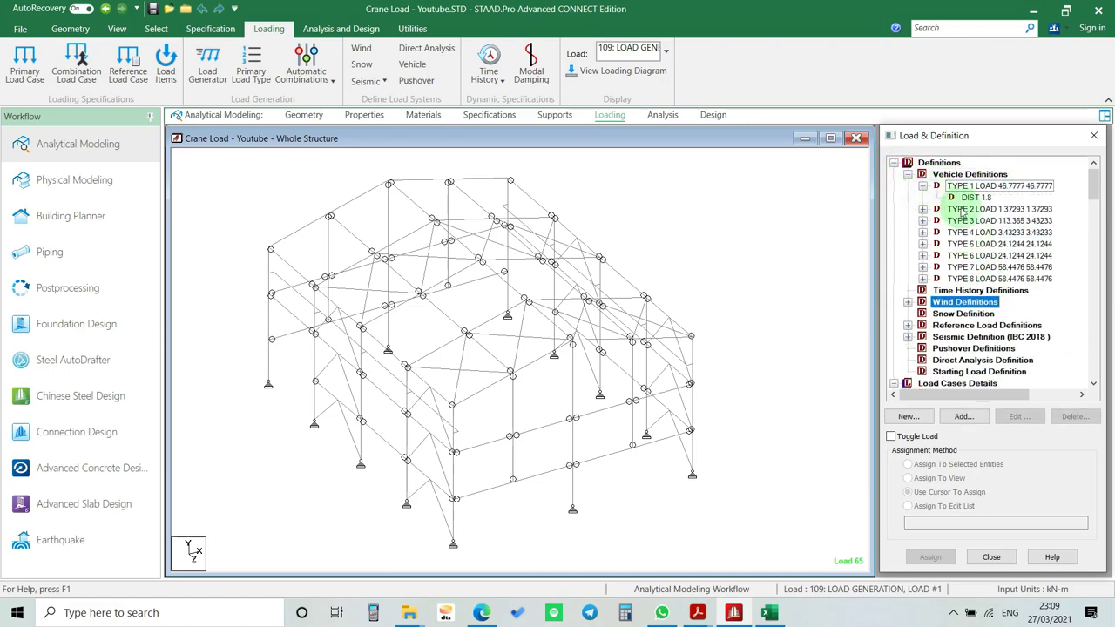
- Display the wheel loads of generation groups 20-64 and 65-109 on the model, and collapse group 65-109
scroll(983, 291, "down", 2)
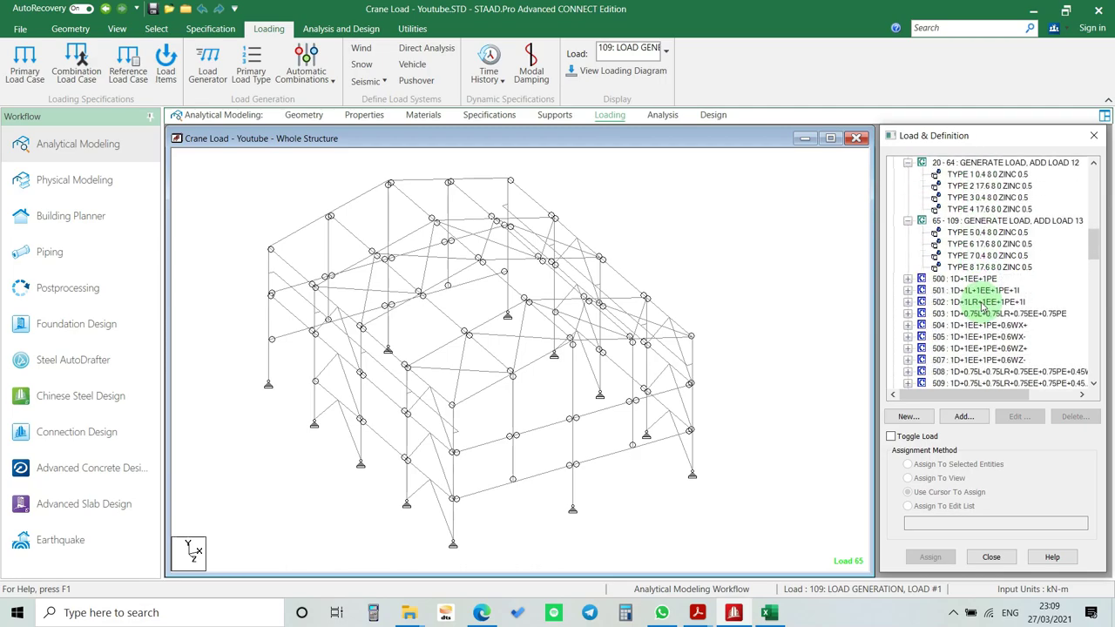
left_click(998, 233)
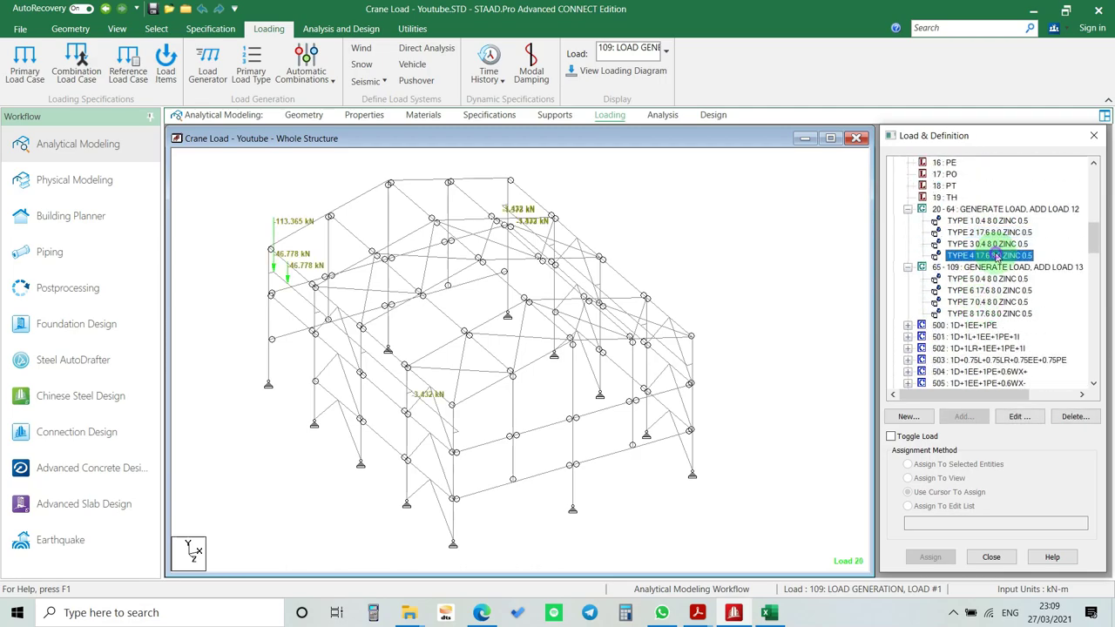
left_click(997, 290)
left_click(999, 301)
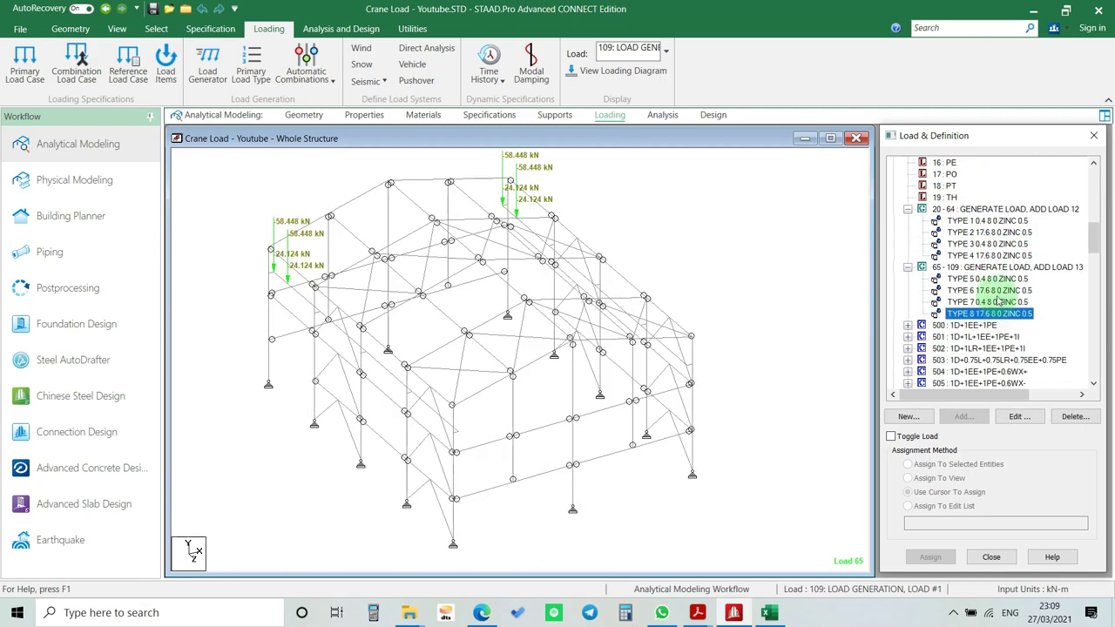
left_click(908, 267)
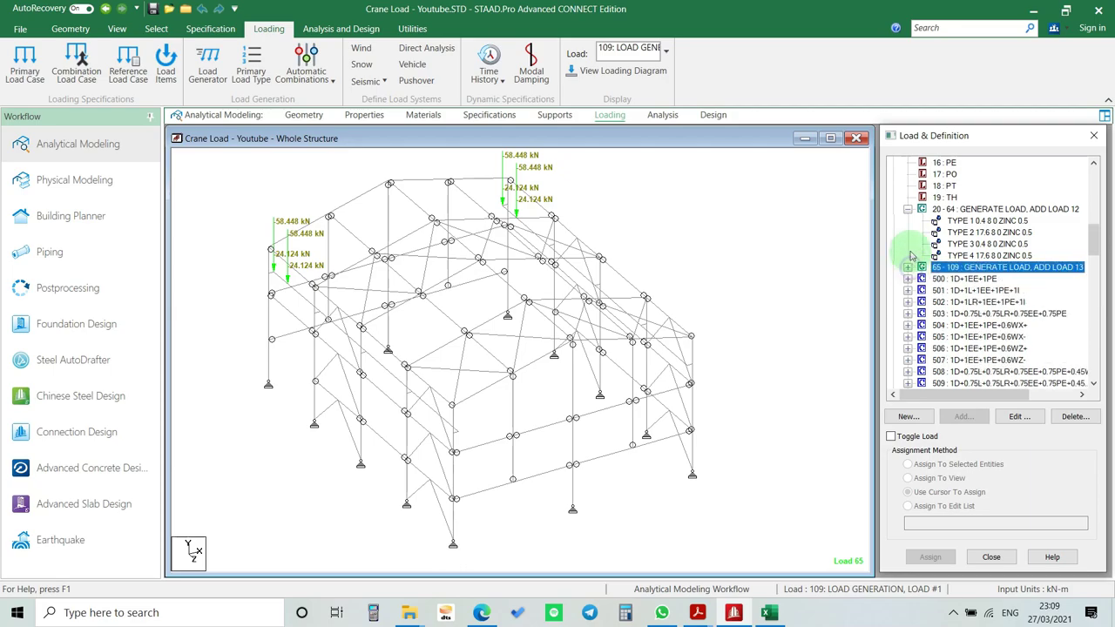
left_click(908, 209)
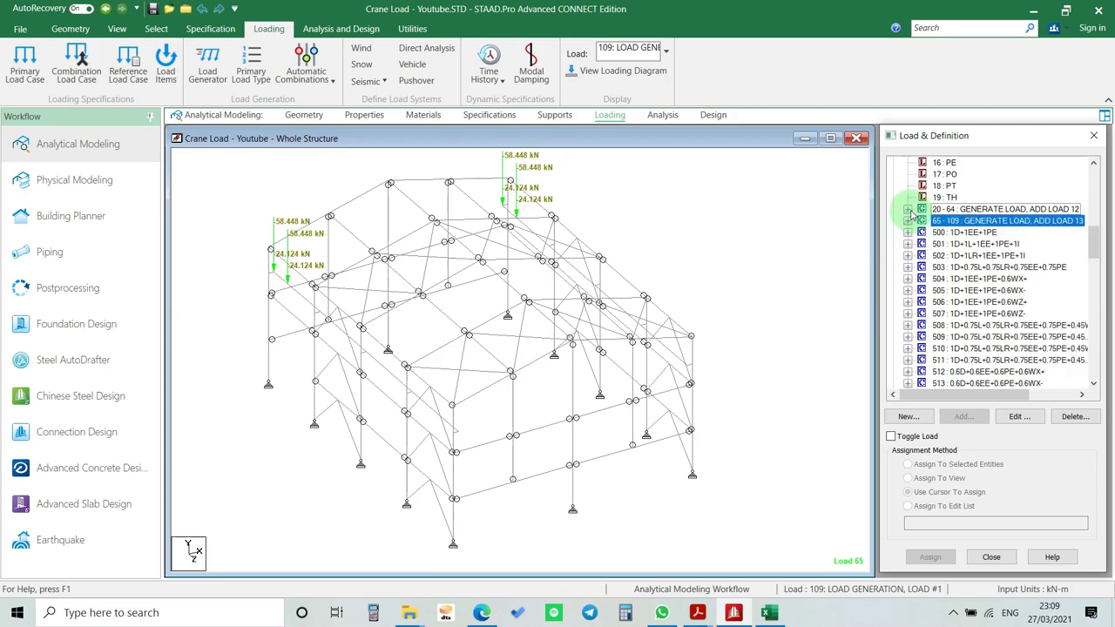
left_click(907, 209)
- Switch to the Loading Data workbook in Excel and highlight the RA and RB values in the support reaction table
left_click(768, 613)
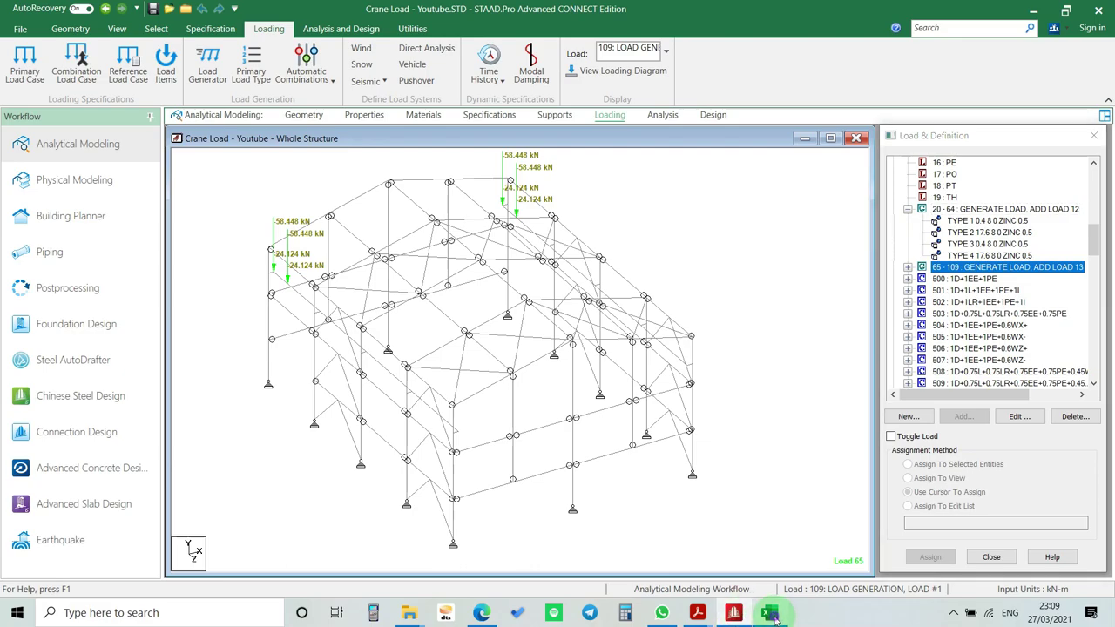
left_click(336, 402)
scroll(336, 403, "up", 6)
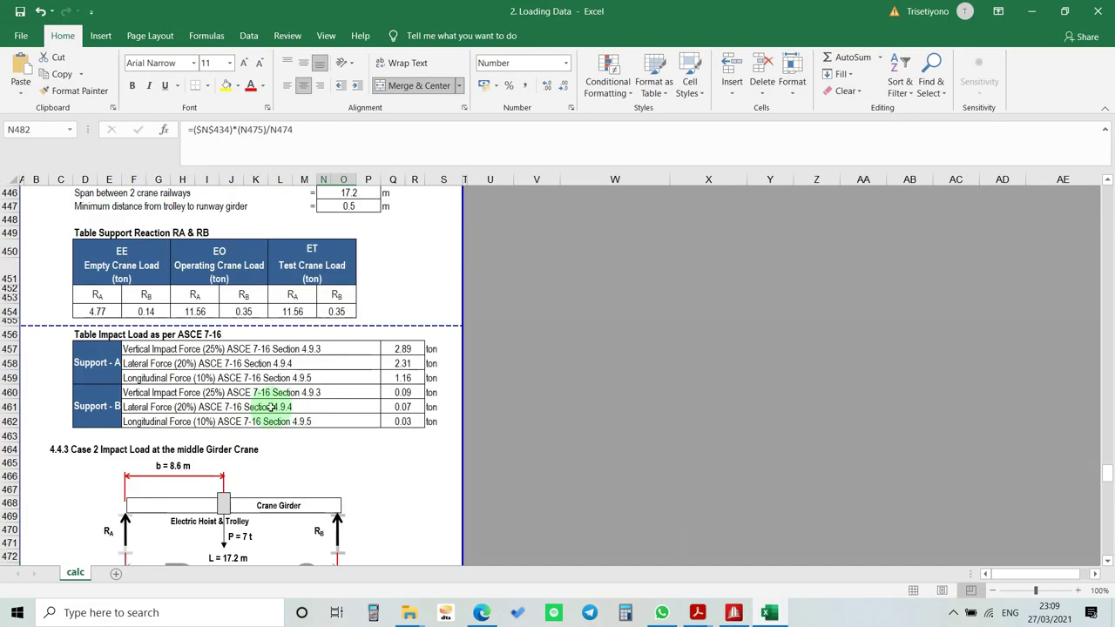
left_click_drag(97, 254, 341, 266)
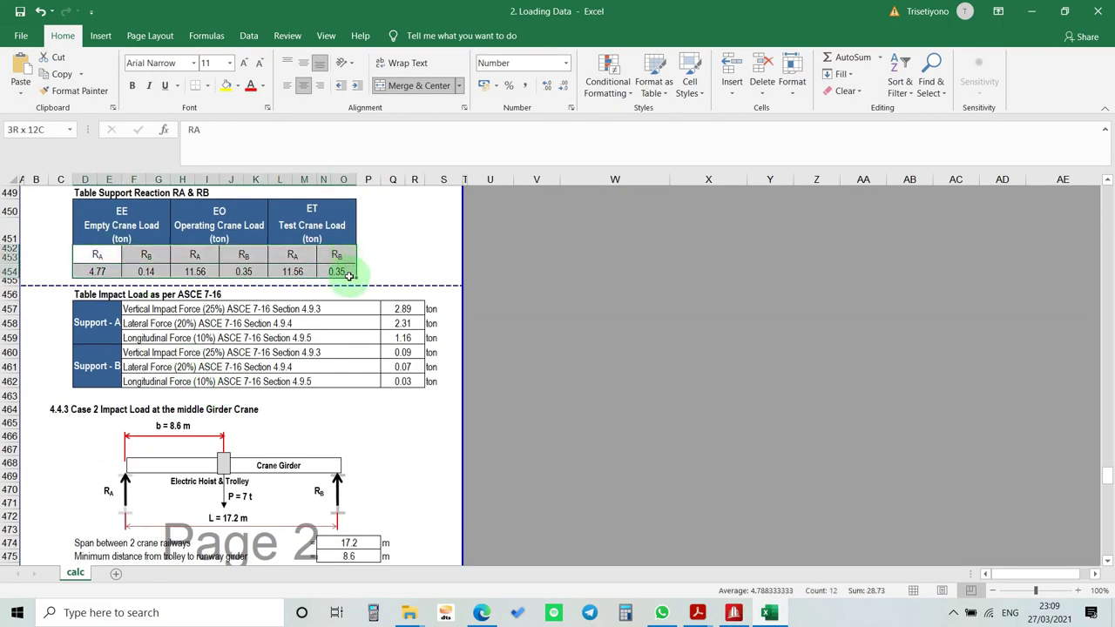
- Review the Case 1 and Case 2 support reaction tables and highlight the ASCE 7-16 impact forces for Supports A and B
scroll(223, 393, "up", 1)
scroll(188, 432, "down", 4)
scroll(188, 433, "down", 3)
left_click_drag(96, 429, 328, 443)
scroll(180, 413, "up", 10)
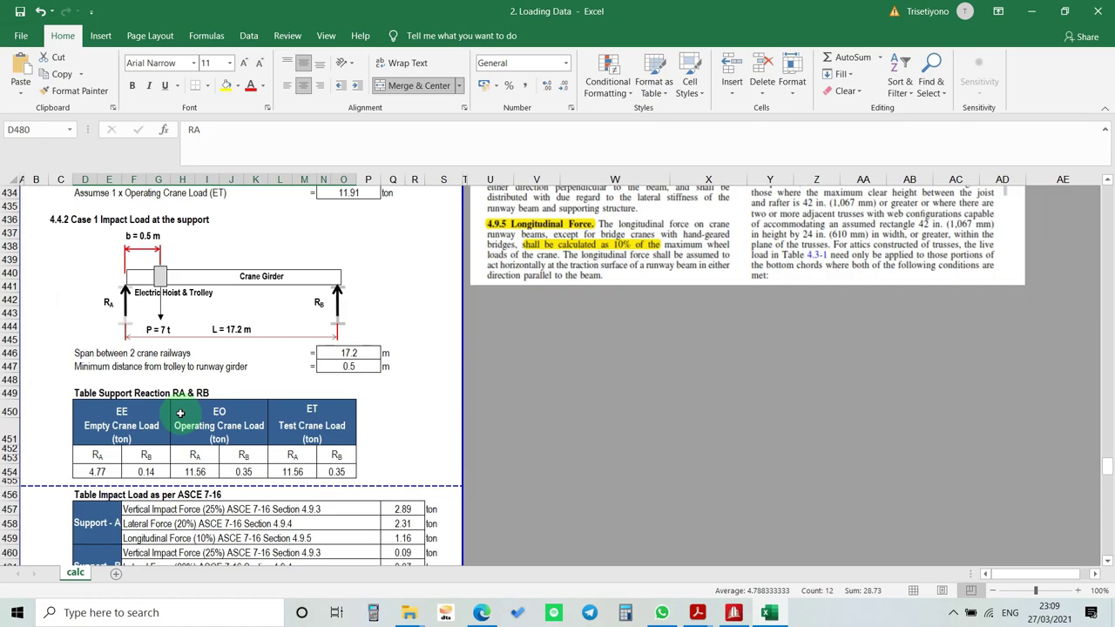
scroll(154, 526, "down", 2)
left_click_drag(138, 430, 403, 502)
- Switch back to STAAD.Pro, collapse generation group 20-64, and inspect load cases 12: EE and 13: EO
left_click(769, 614)
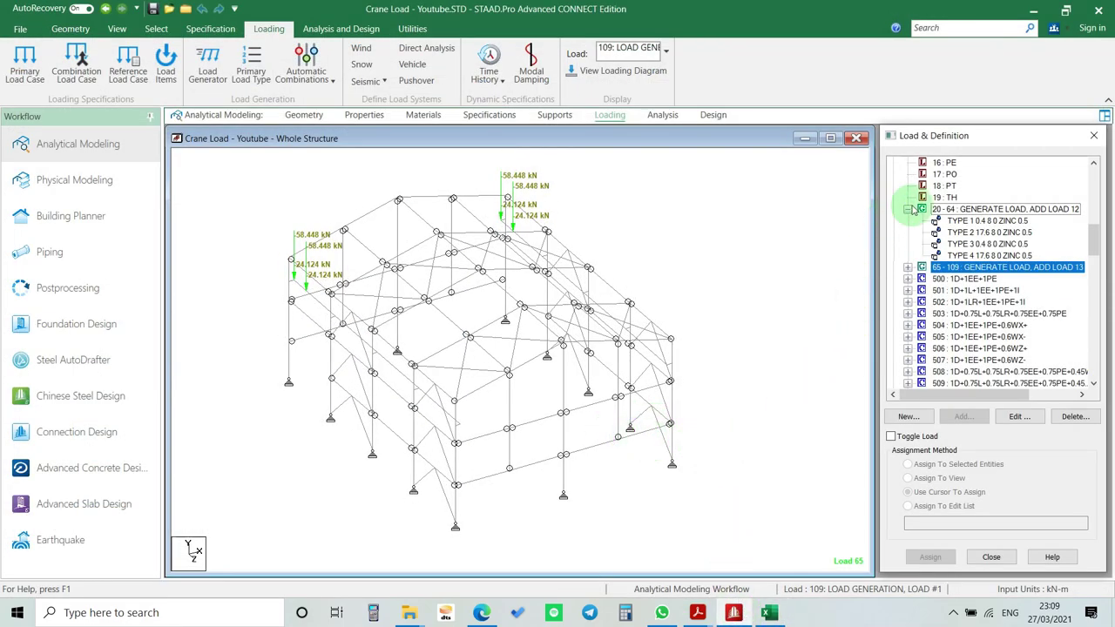
left_click(908, 209)
scroll(903, 233, "up", 7)
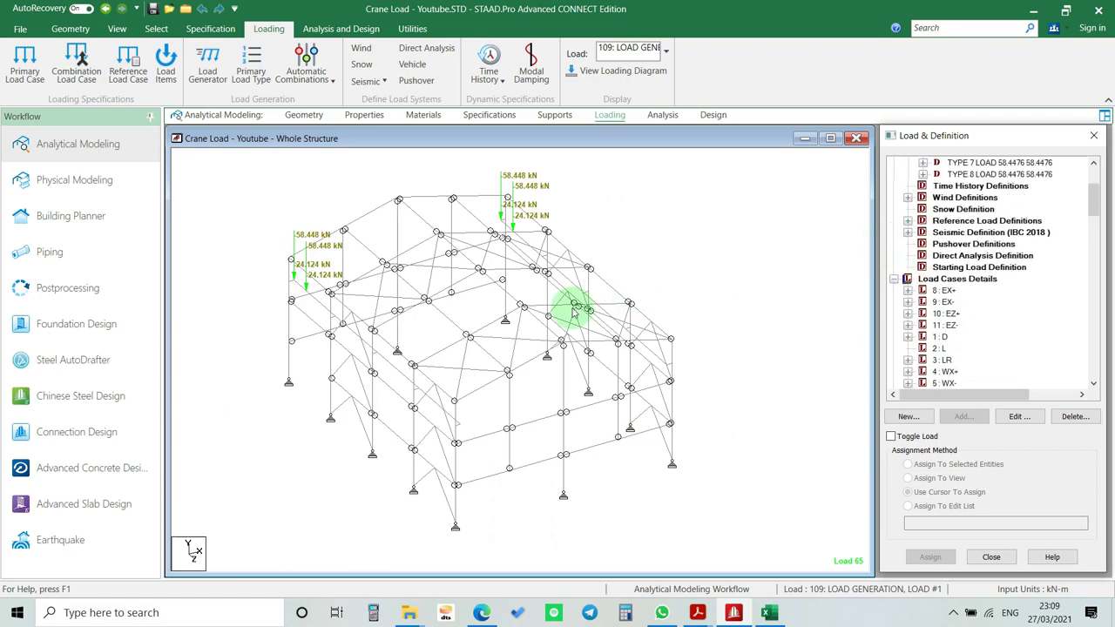
scroll(943, 273, "down", 6)
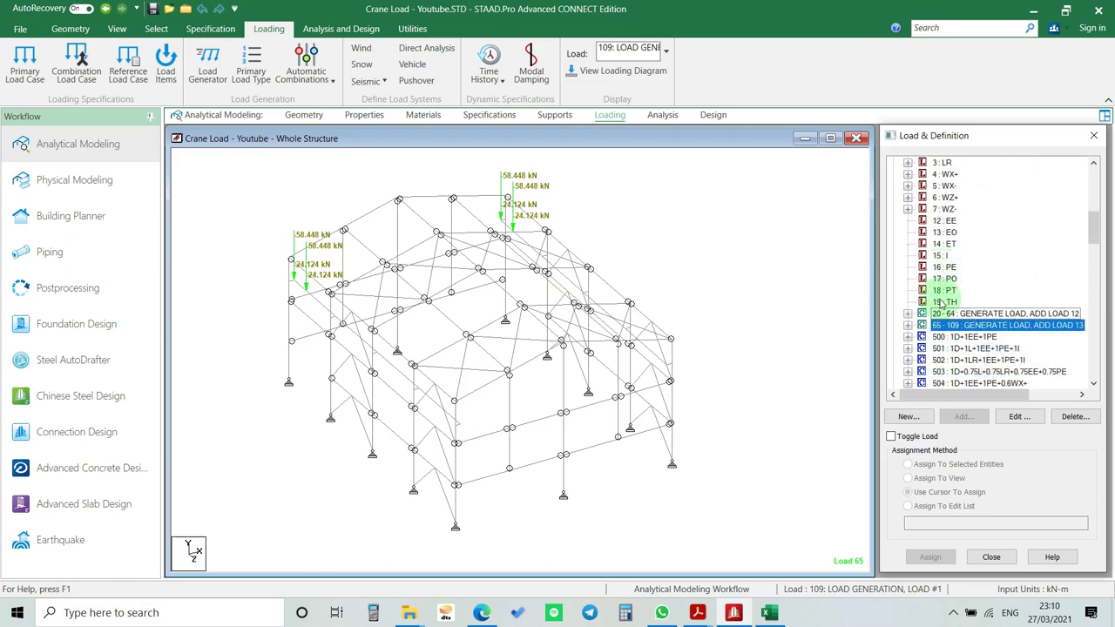
left_click(949, 231)
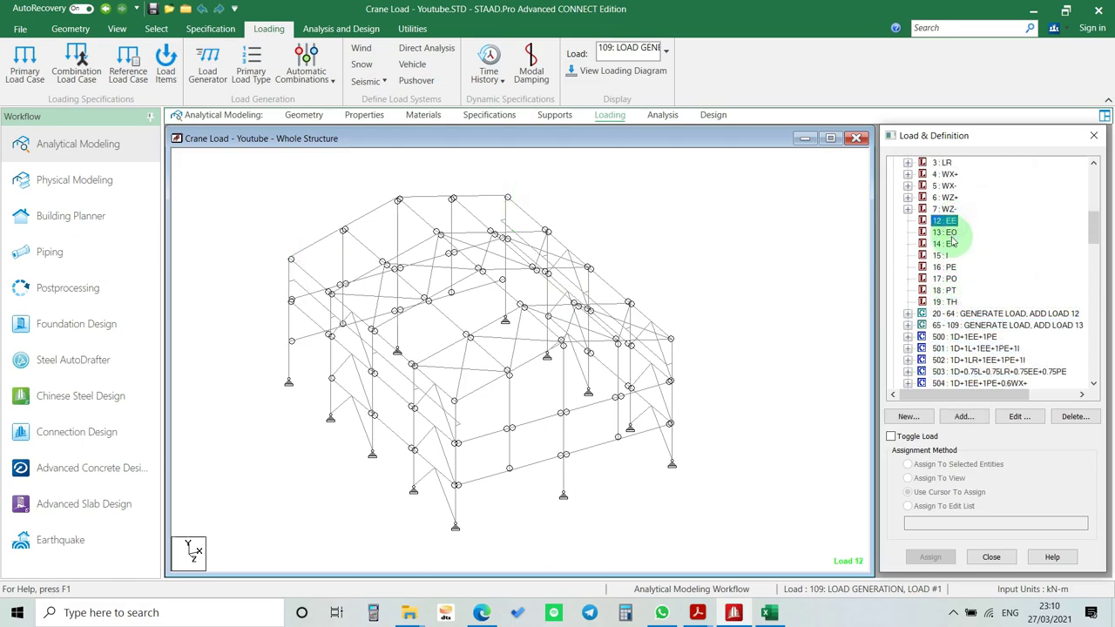
- Expand load generation groups 20-64 and 65-109, and display the wheel loads of group 65-109 on the model
left_click(907, 313)
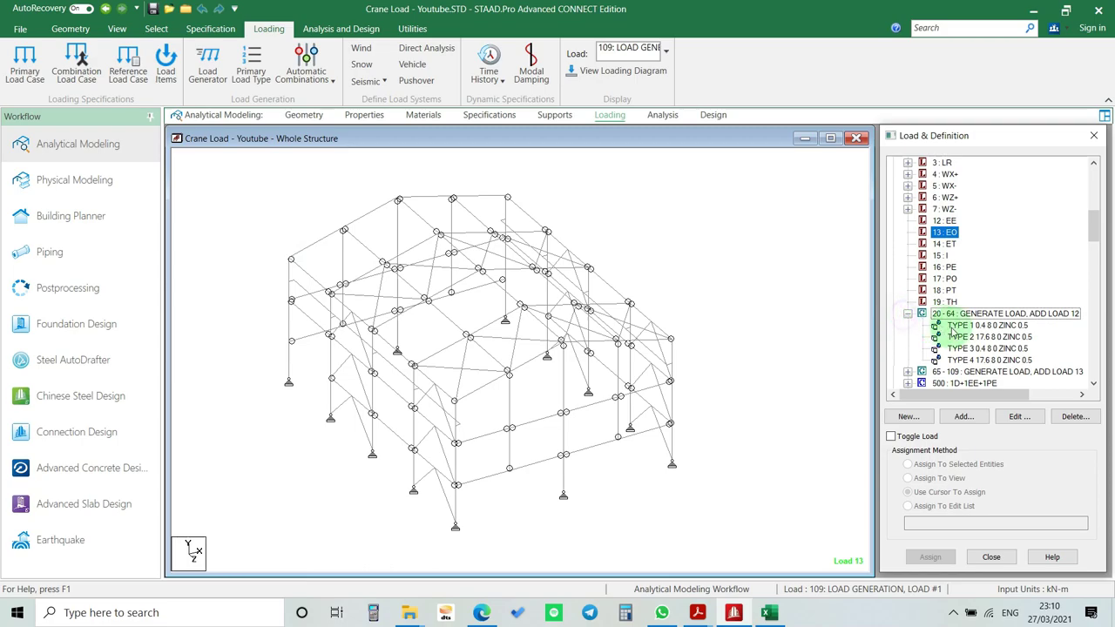
left_click(906, 372)
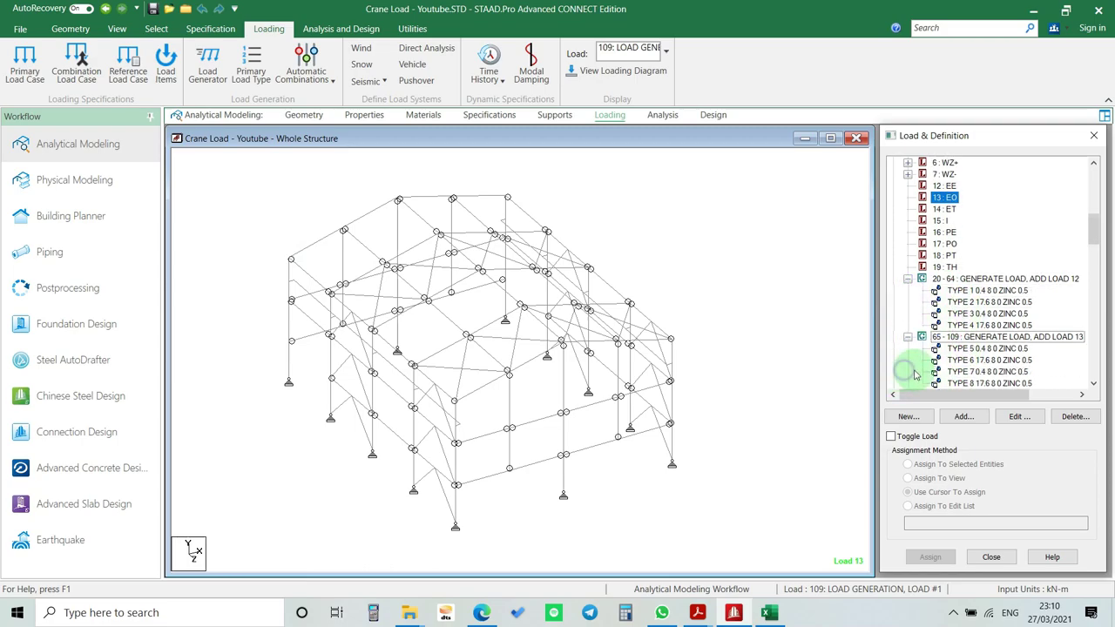
left_click(958, 358)
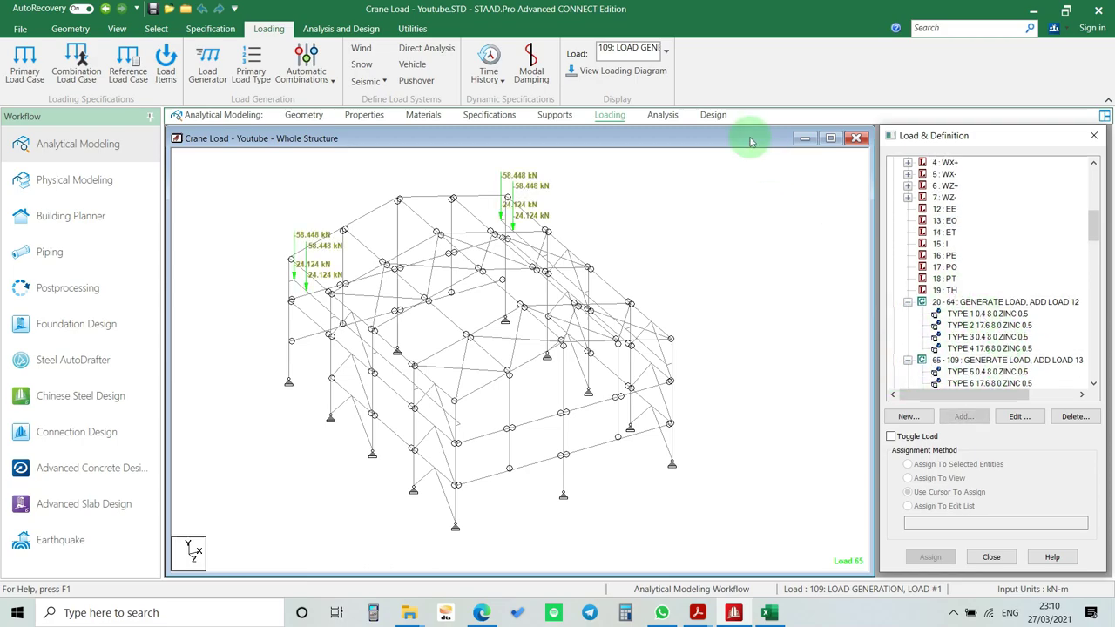
- Step through the generated load cases up to 109 to view the crane wheel loads moving along the structure
left_click(665, 51)
left_click(710, 107)
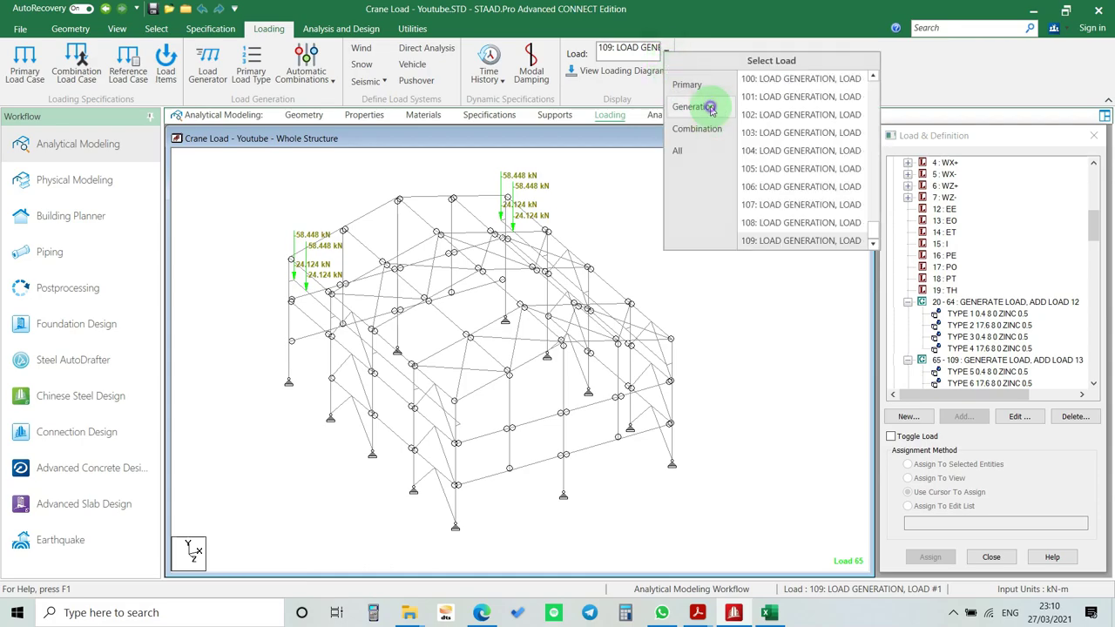
key("Down")
key("Down")
key("Down")
key("Down")
key("Down")
key("Down")
key("Down")
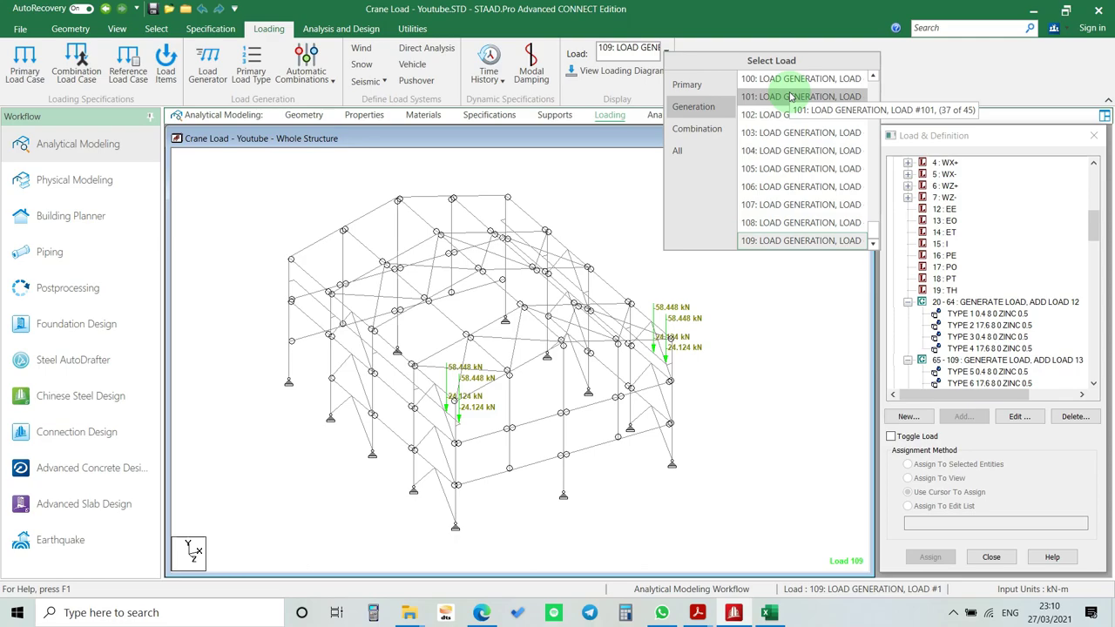
left_click(946, 79)
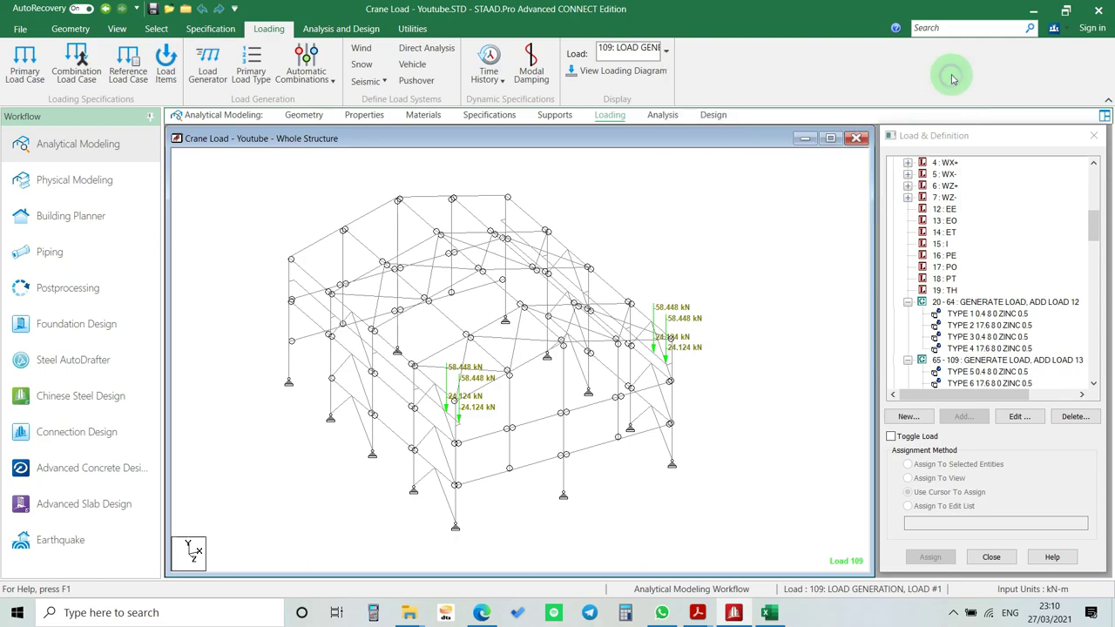
- Collapse generation groups 20-64 and 65-109 and select load case 15: I
left_click(908, 302)
left_click(908, 316)
left_click(939, 244)
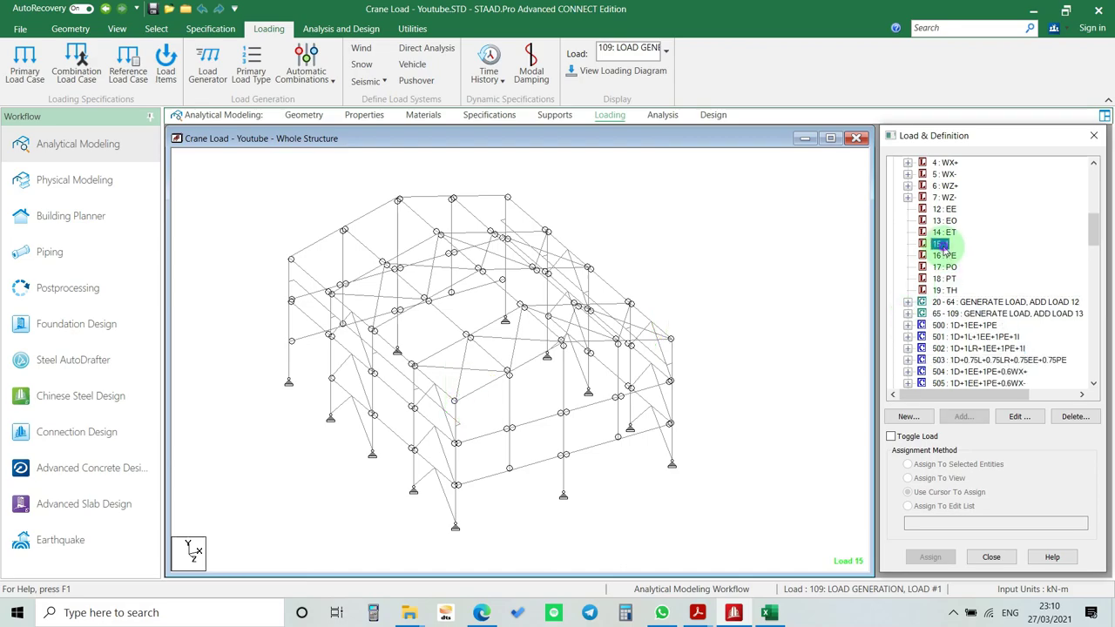
scroll(369, 378, "up", 3)
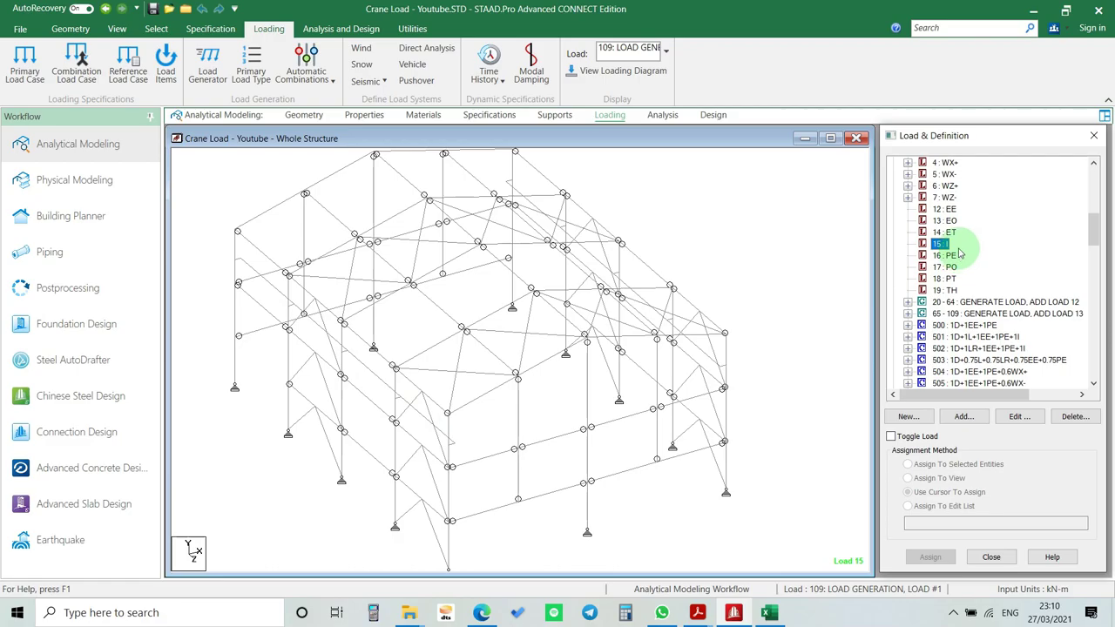
- Switch to the Loading Data workbook in Excel and highlight the vertical, lateral and longitudinal impact forces of Case 1
left_click(769, 612)
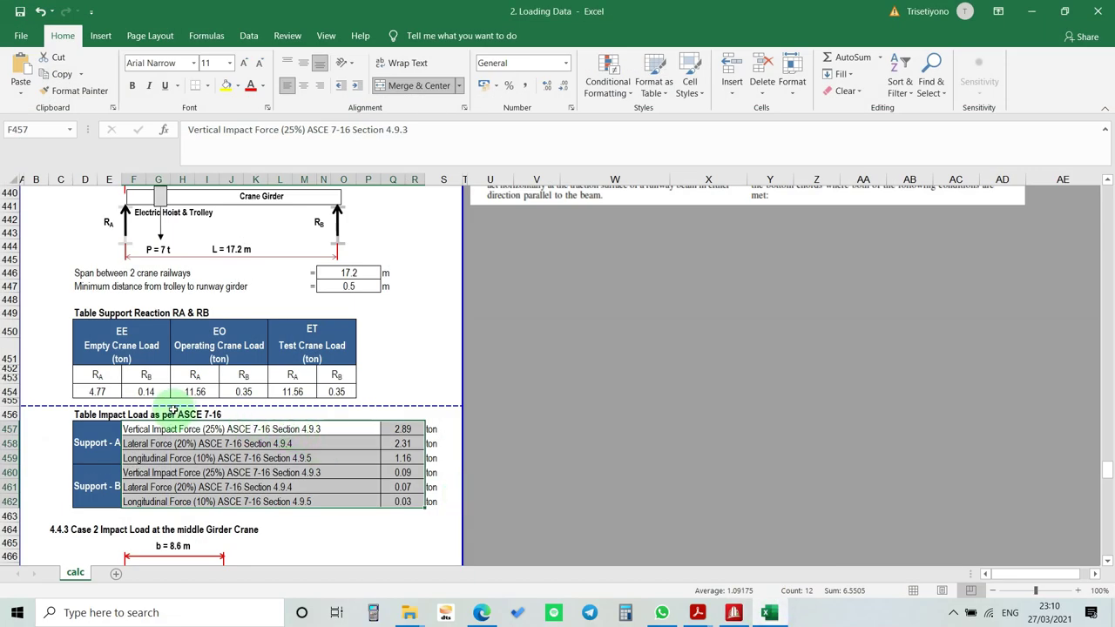
scroll(173, 409, "up", 7)
scroll(174, 418, "down", 3)
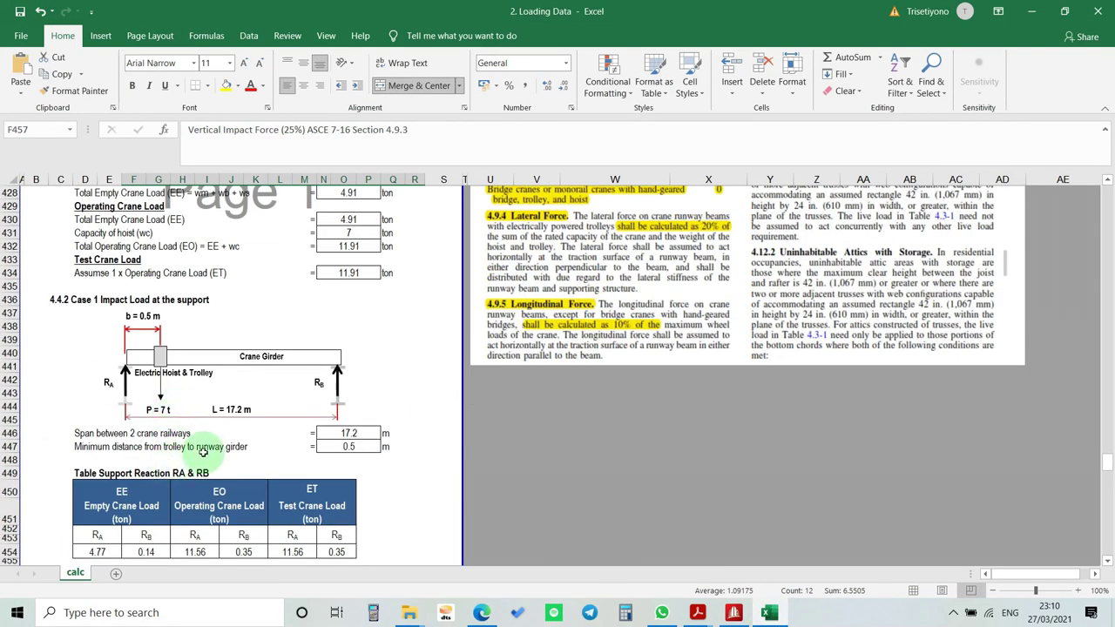
scroll(202, 451, "down", 1)
scroll(141, 492, "down", 4)
mouse_move(154, 419)
left_mouse_down()
mouse_move(148, 390)
mouse_move(151, 419)
left_mouse_up()
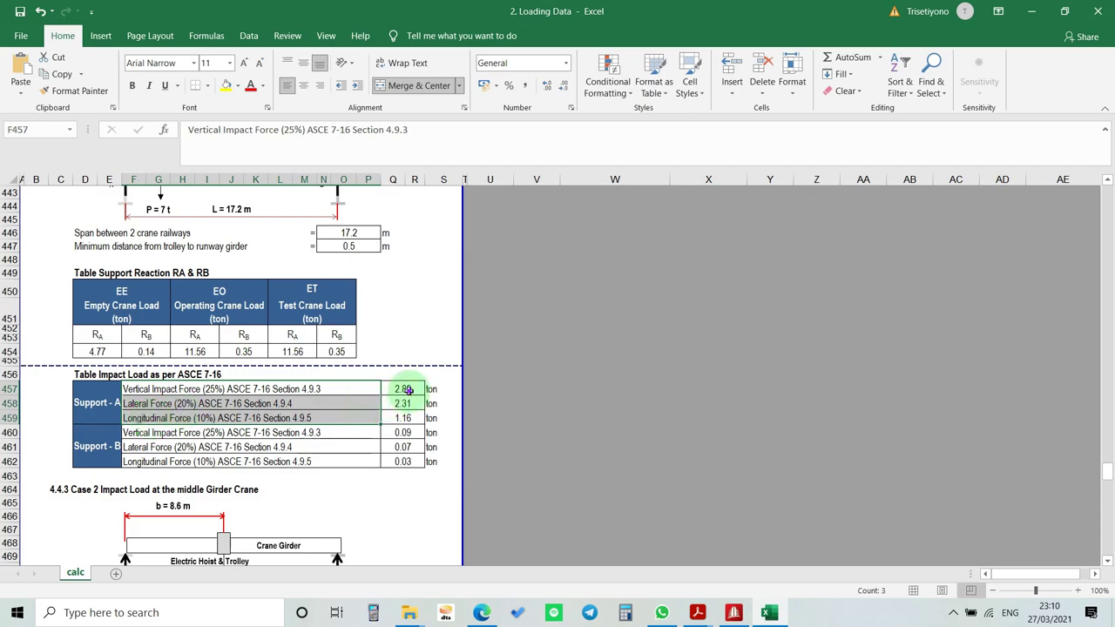
left_click_drag(407, 390, 400, 455)
left_click_drag(400, 392, 403, 425)
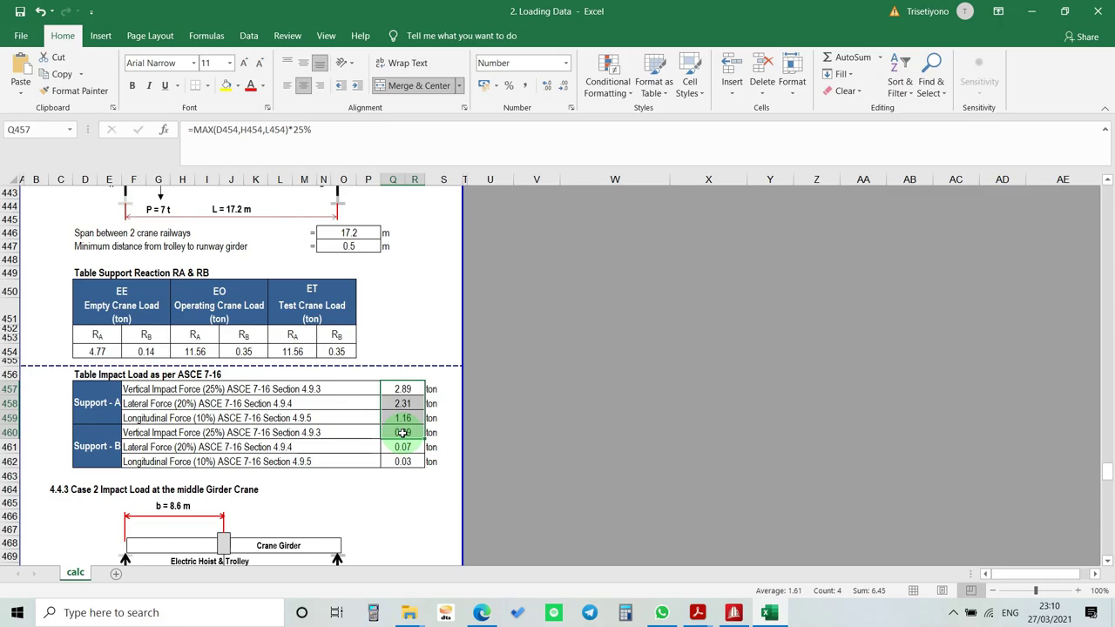
- Compare the Case 1 and Case 2 crane sections and highlight all six Case 1 impact force values in Q457:R462
scroll(402, 433, "down", 1)
scroll(398, 427, "up", 4)
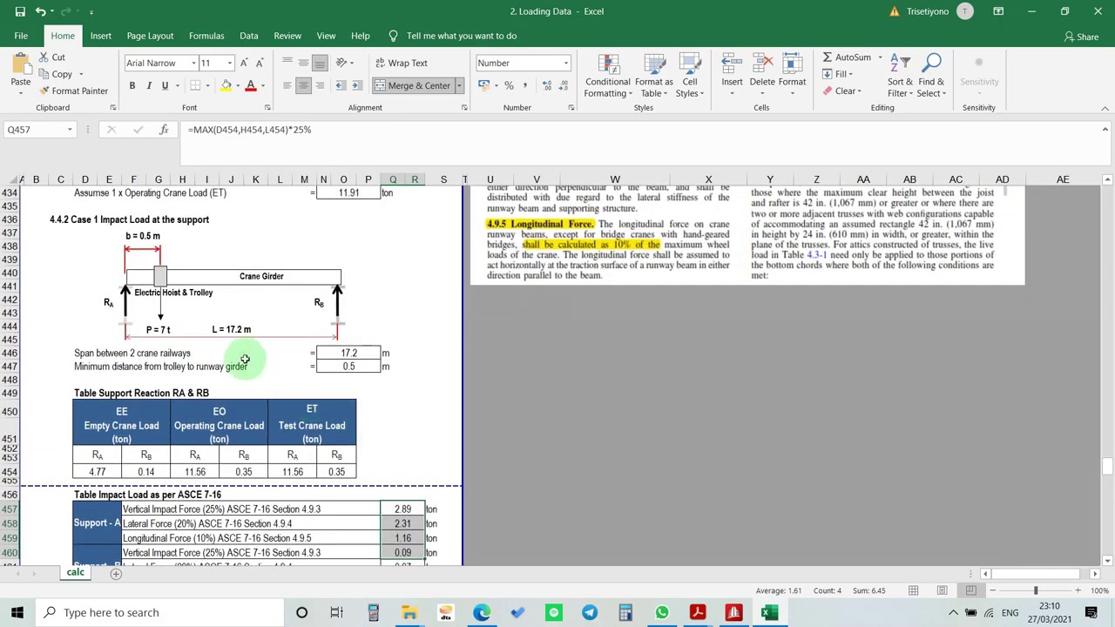
scroll(224, 418, "down", 9)
scroll(351, 348, "up", 3)
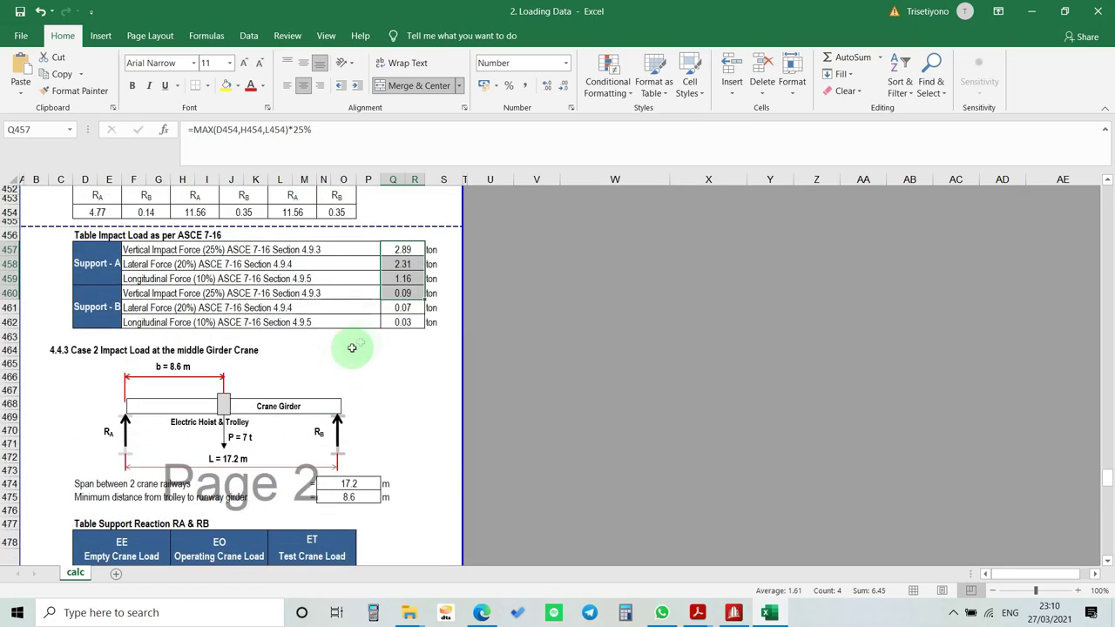
left_click_drag(418, 249, 405, 322)
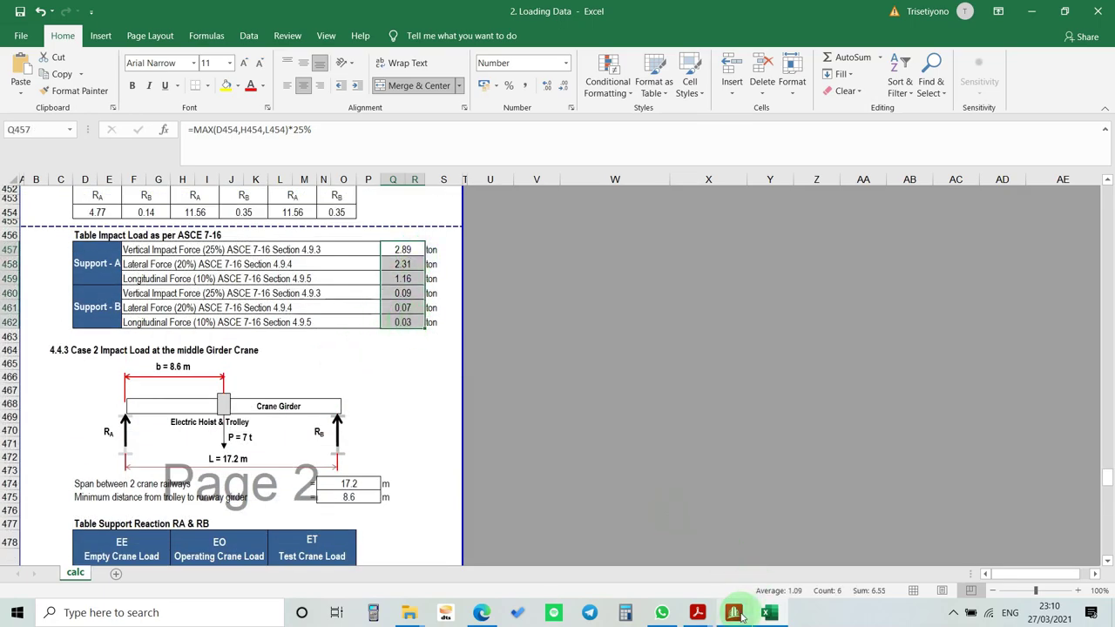
- Switch to STAAD.Pro and select the rear beam of the near-side crane runway
left_click(734, 613)
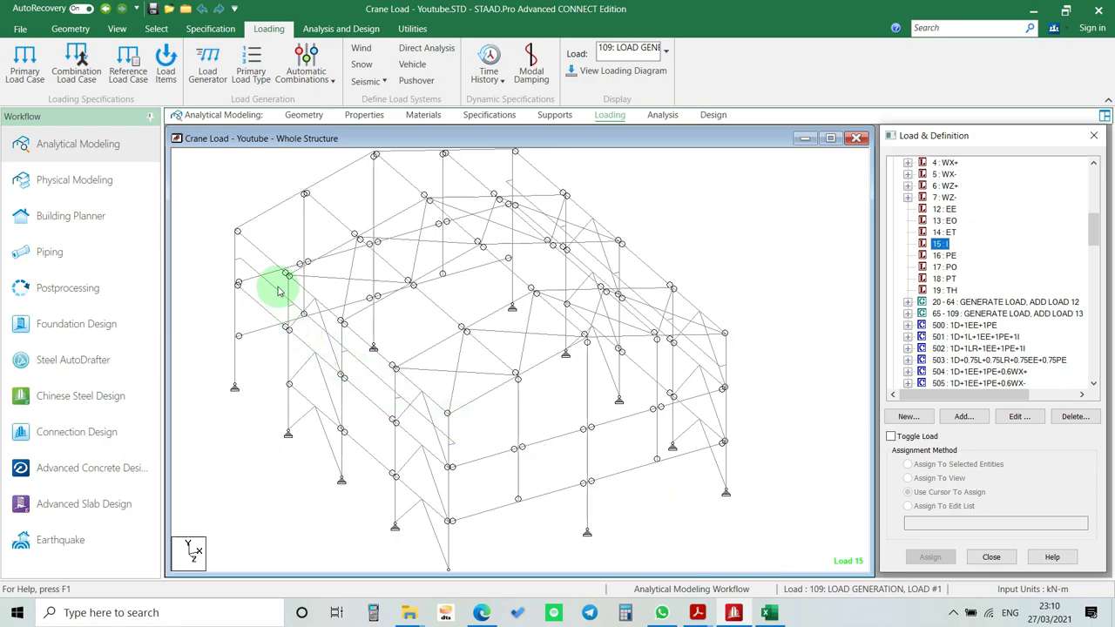
left_click(296, 306)
left_click(318, 337)
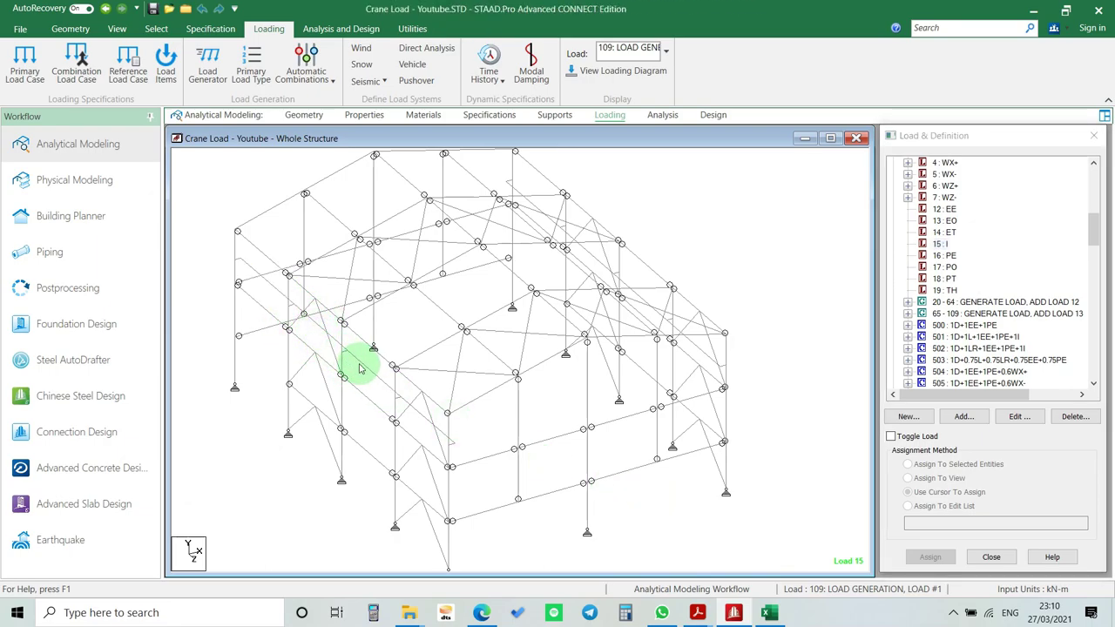
left_click(383, 382)
left_click(419, 418)
left_click(336, 357)
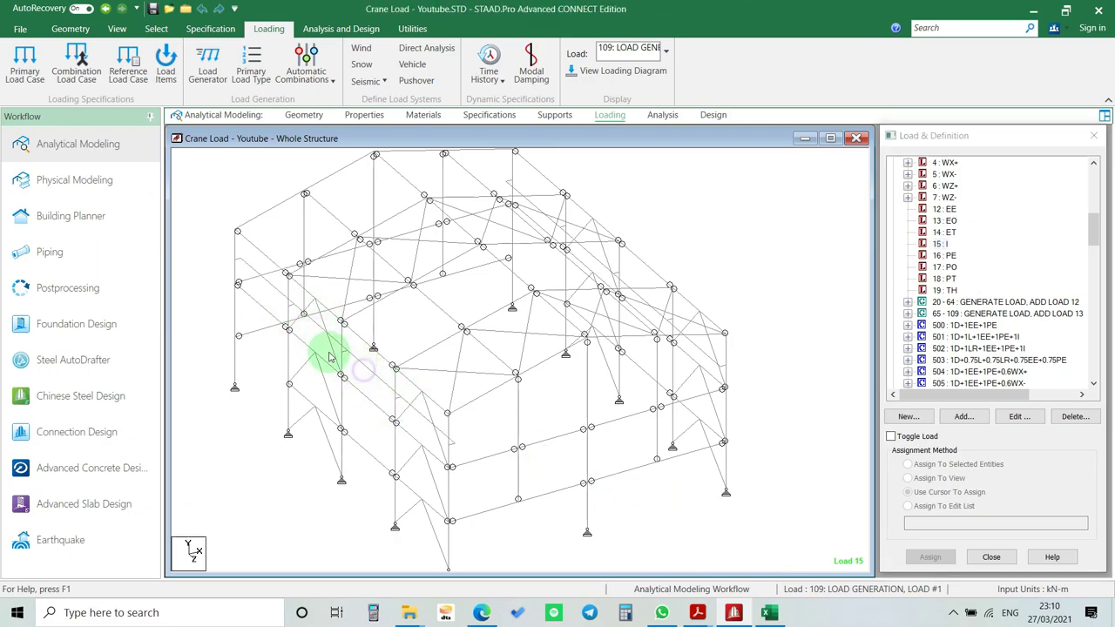
left_click(275, 298)
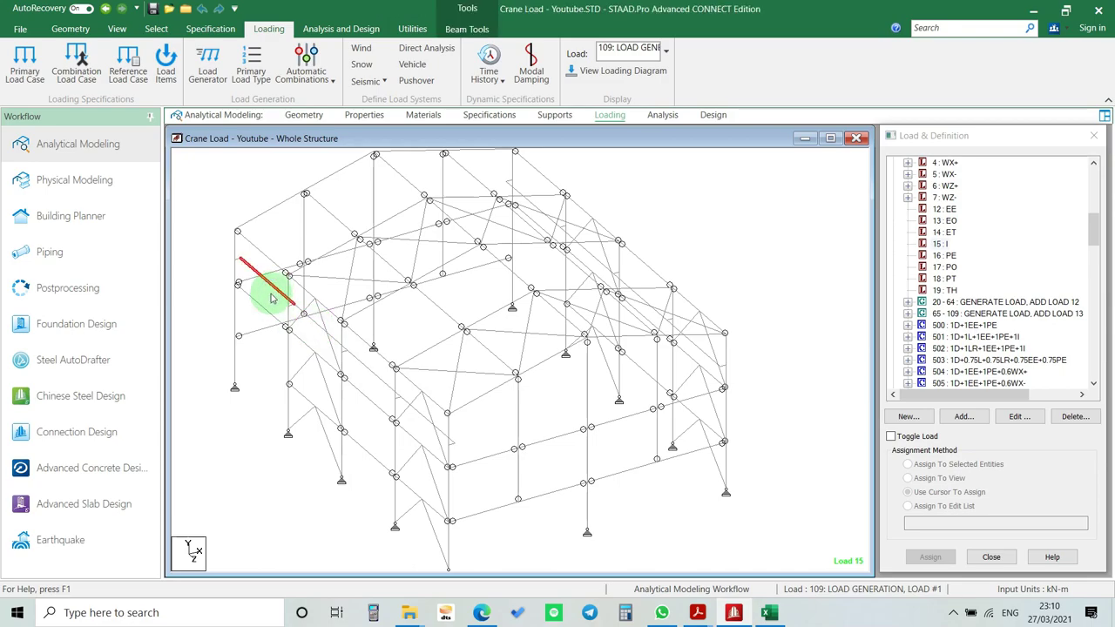
scroll(388, 331, "down", 4)
middle_click_drag(527, 402, 523, 355)
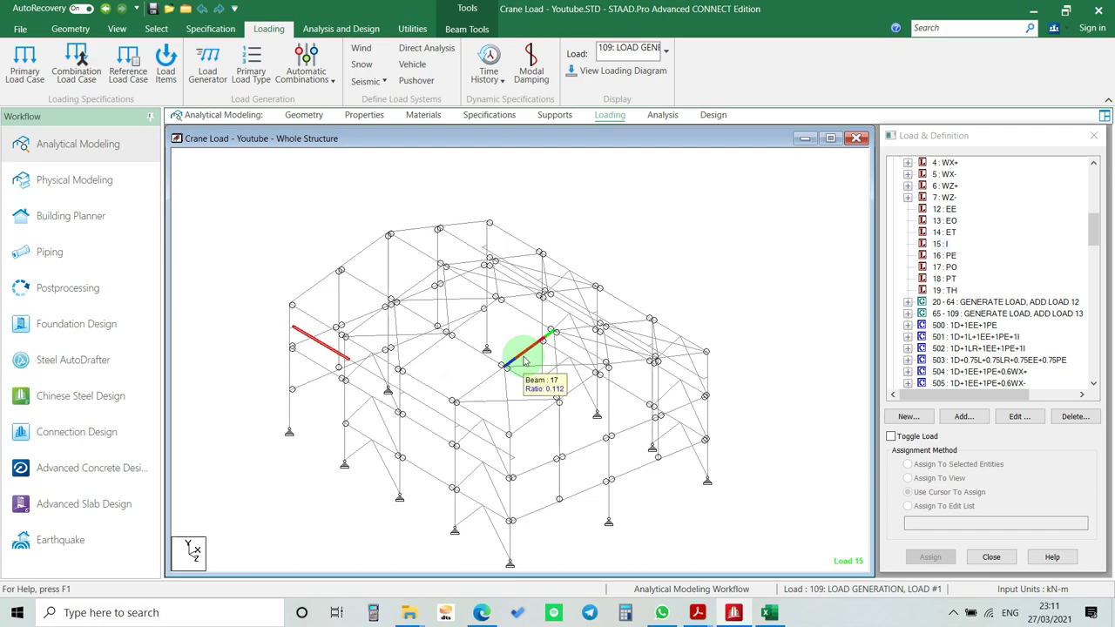
- Open the Postprocessing workflow with the results set up for the load cases of ENVELOPE 1
left_click(70, 286)
left_click(645, 415)
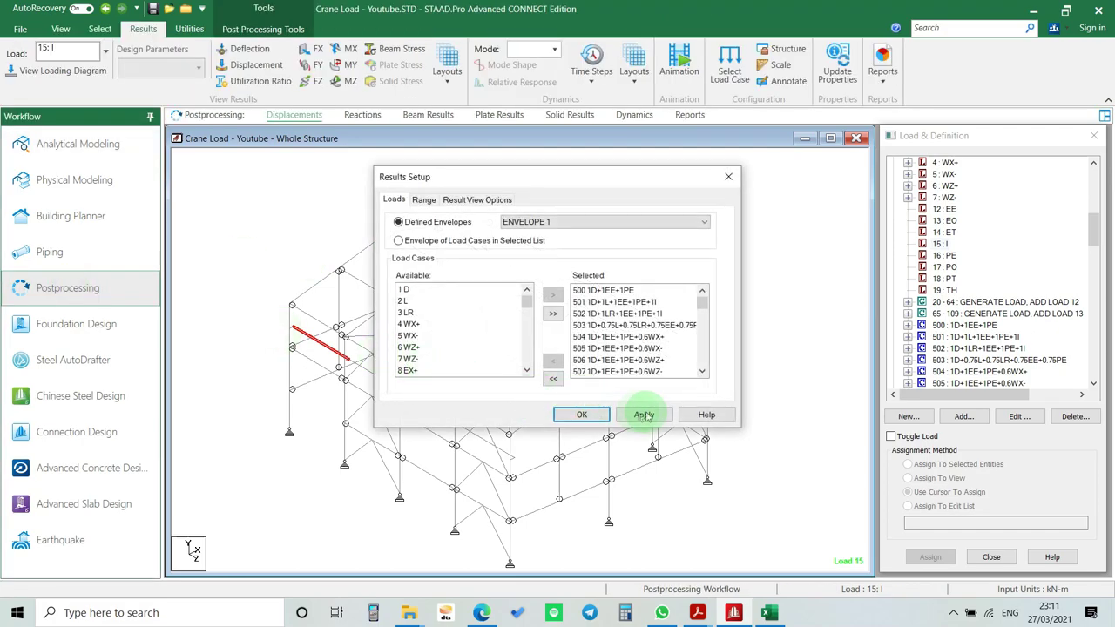
left_click(585, 415)
middle_click_drag(473, 398, 251, 325, "shift")
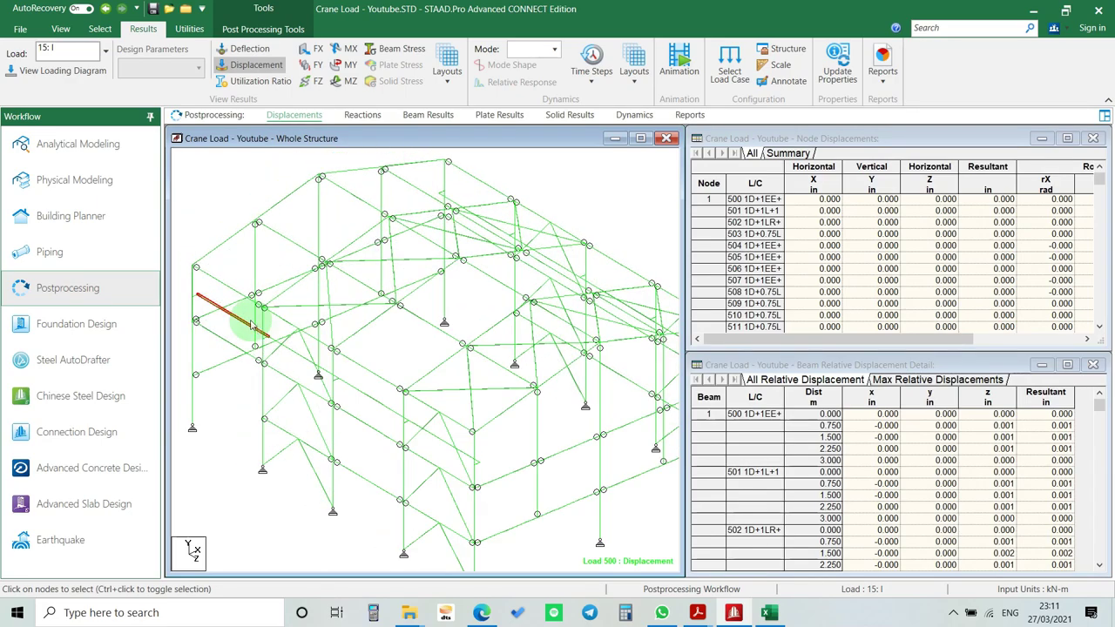
- Add the remaining crane runway beams on both sides of the building to the selection
left_click(294, 354)
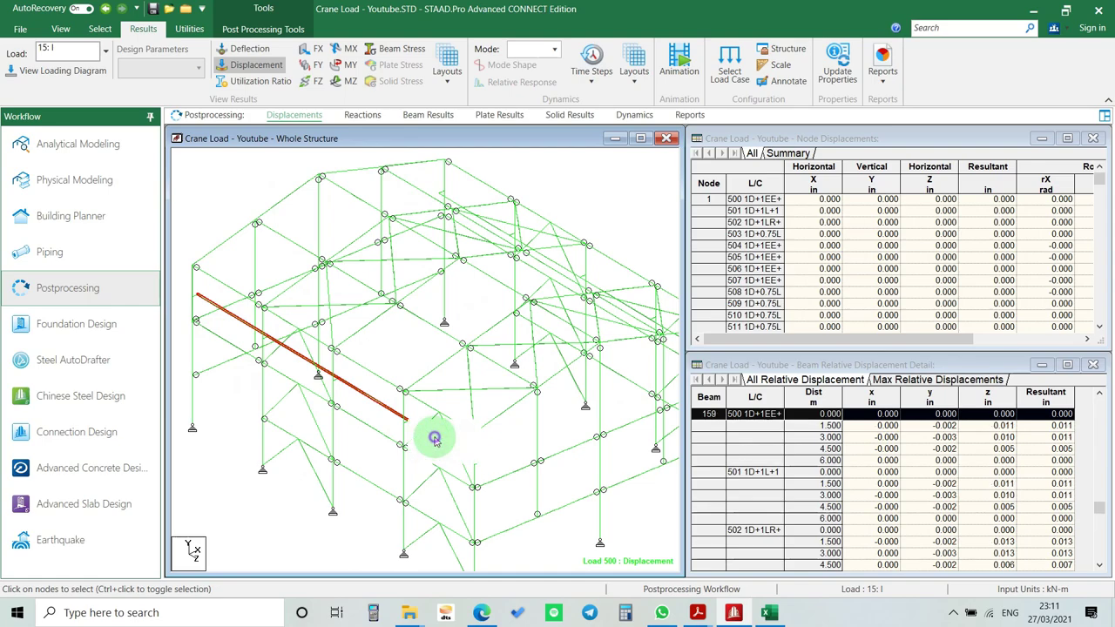
left_click(435, 440, "ctrl")
left_click(596, 296, "ctrl")
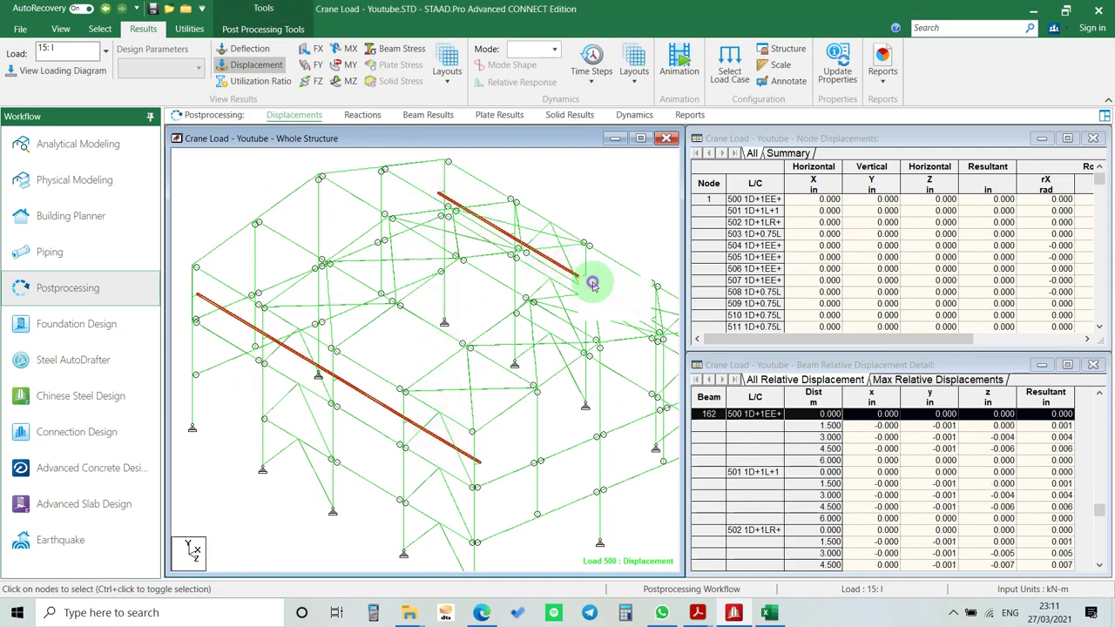
- Start a Section Displacement report for the selected beams and remove all load cases from its selected list
left_click(882, 70)
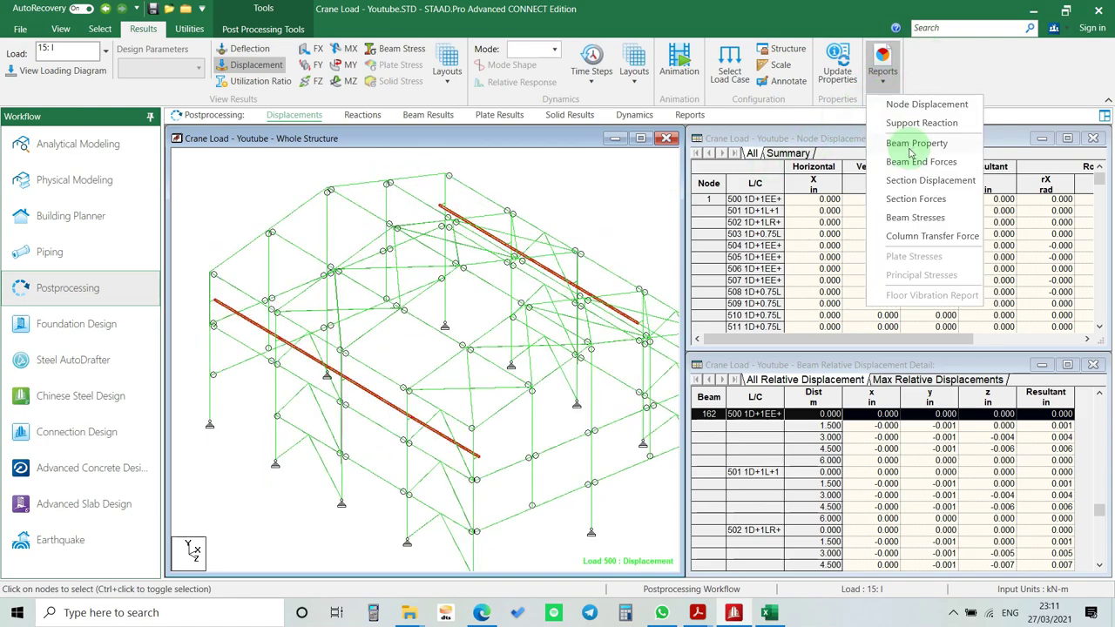
left_click(924, 181)
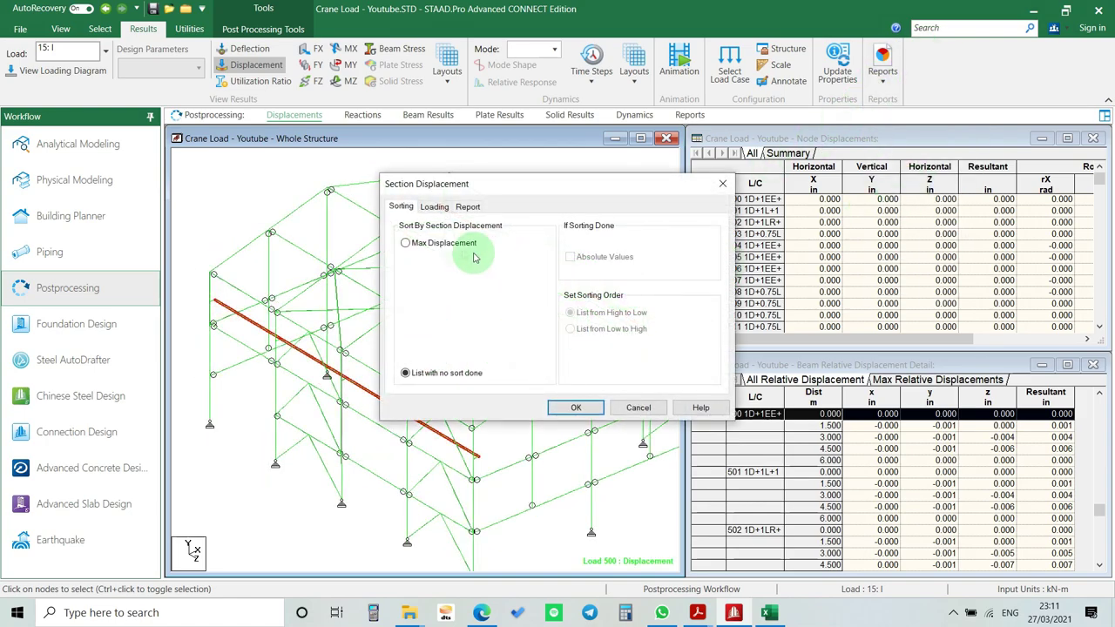
left_click(434, 208)
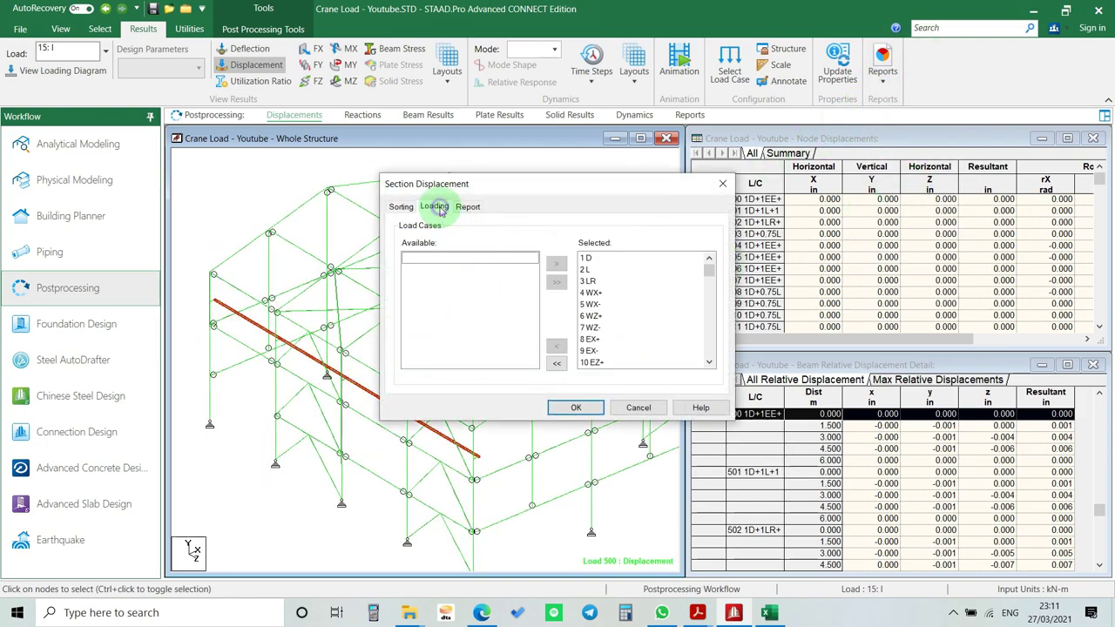
left_click(558, 366)
- Include generated load cases 65 to 109 in the Section Displacement report and produce it for the selected beams
scroll(514, 329, "down", 5)
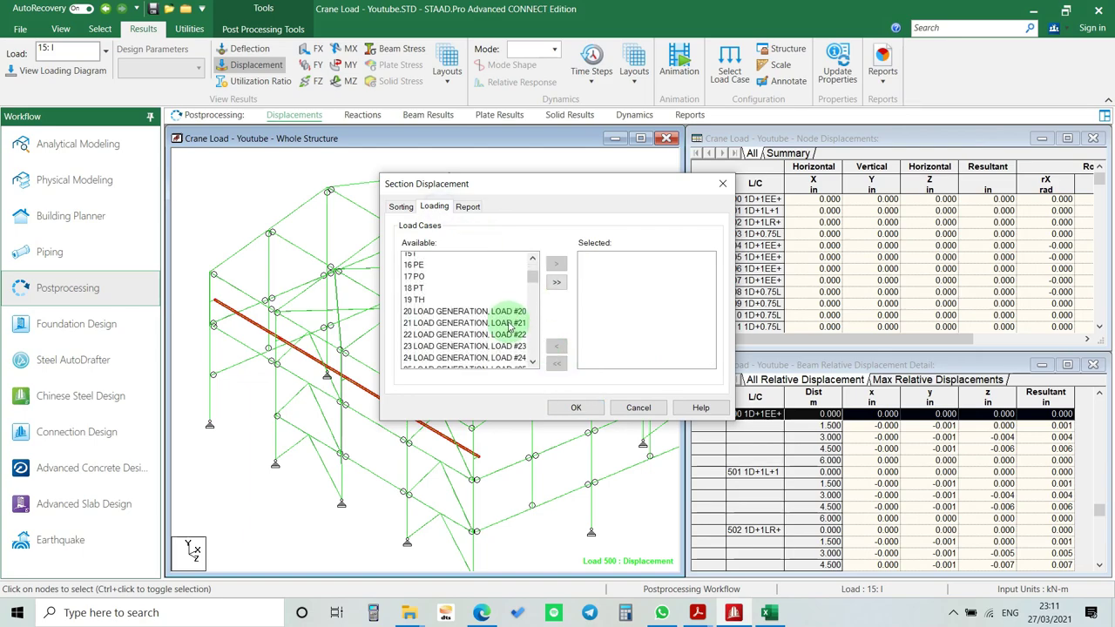
scroll(510, 325, "down", 1)
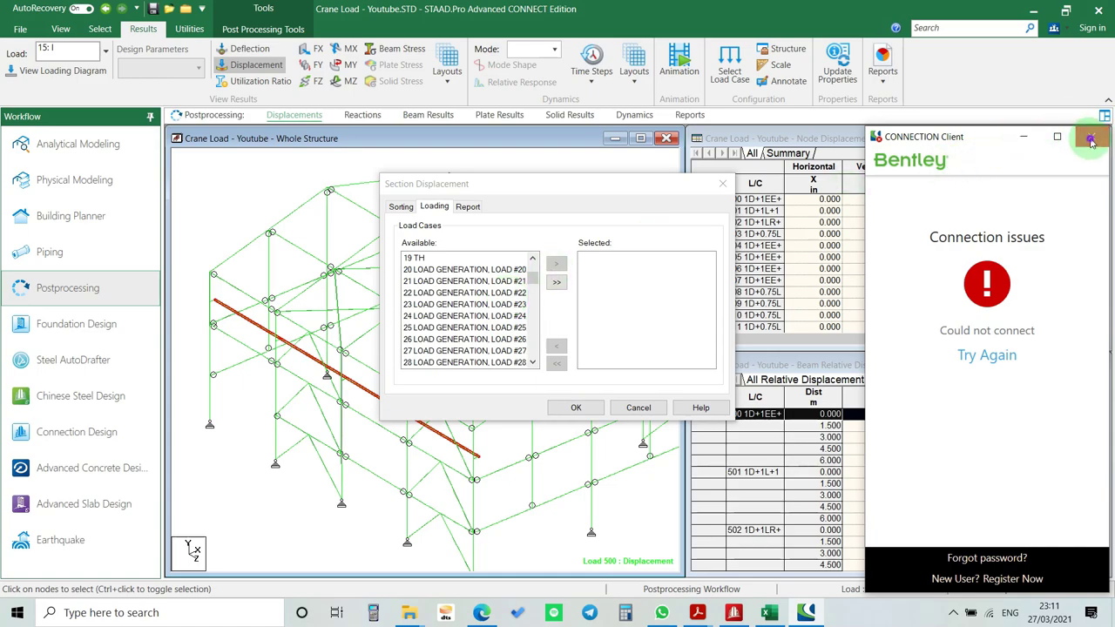
left_click(1091, 138)
scroll(518, 328, "down", 8)
scroll(517, 344, "down", 4)
scroll(517, 343, "down", 1)
scroll(518, 340, "down", 10)
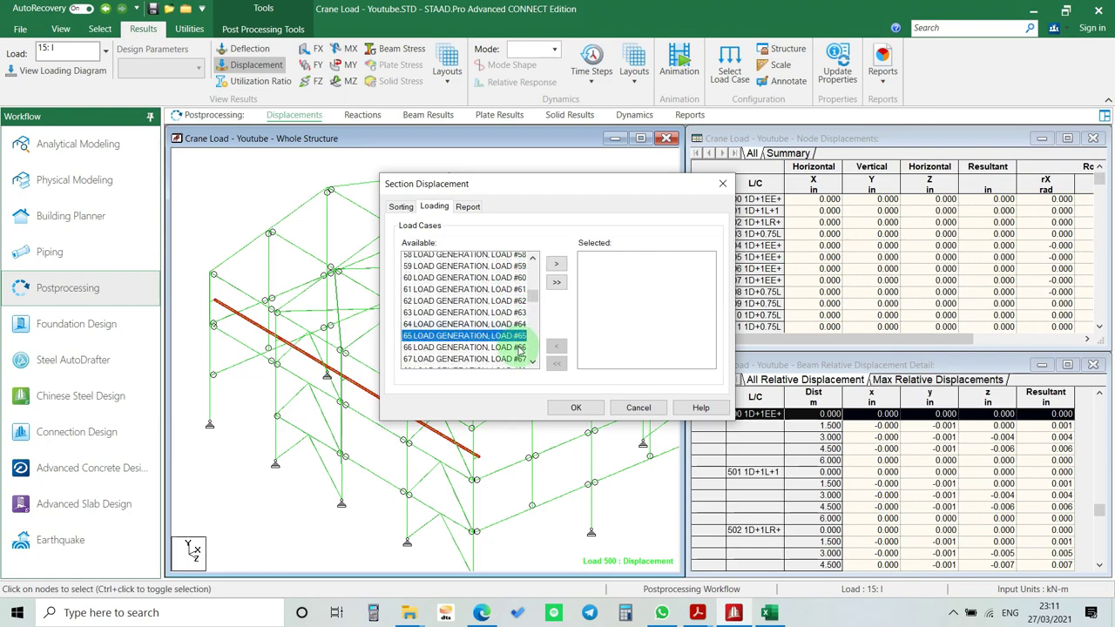
scroll(514, 362, "up", 3)
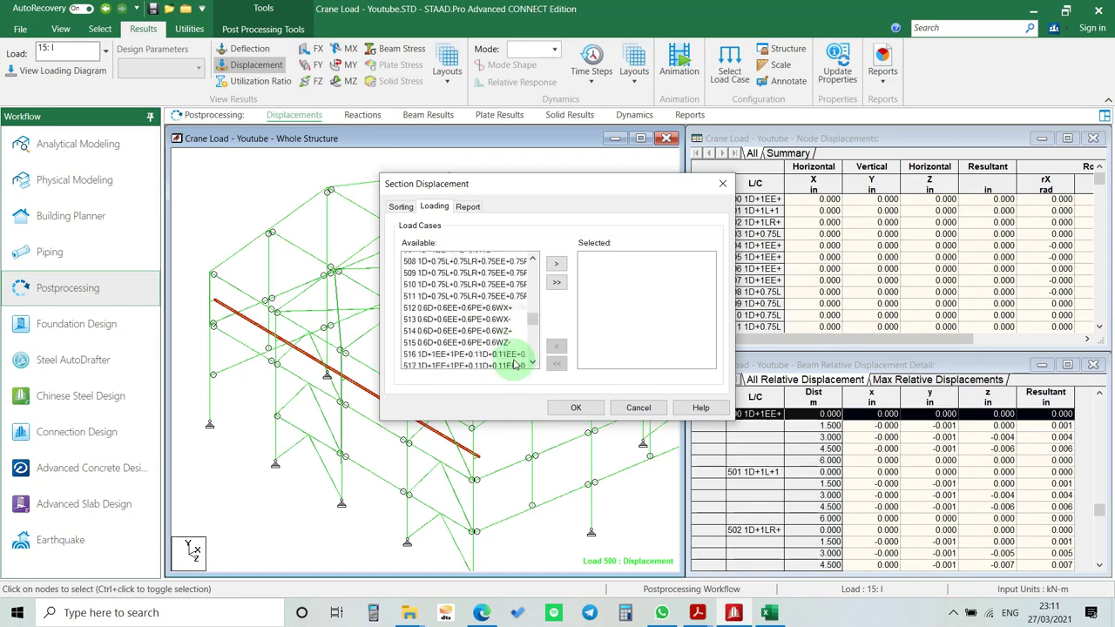
left_click(505, 293, "shift")
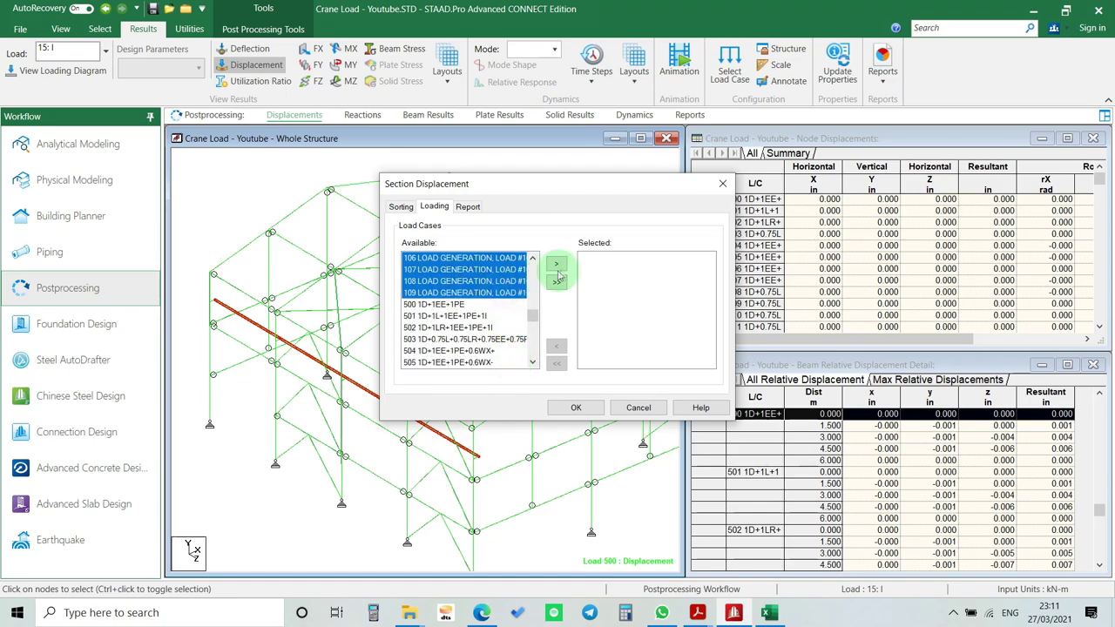
left_click(557, 267)
left_click(582, 408)
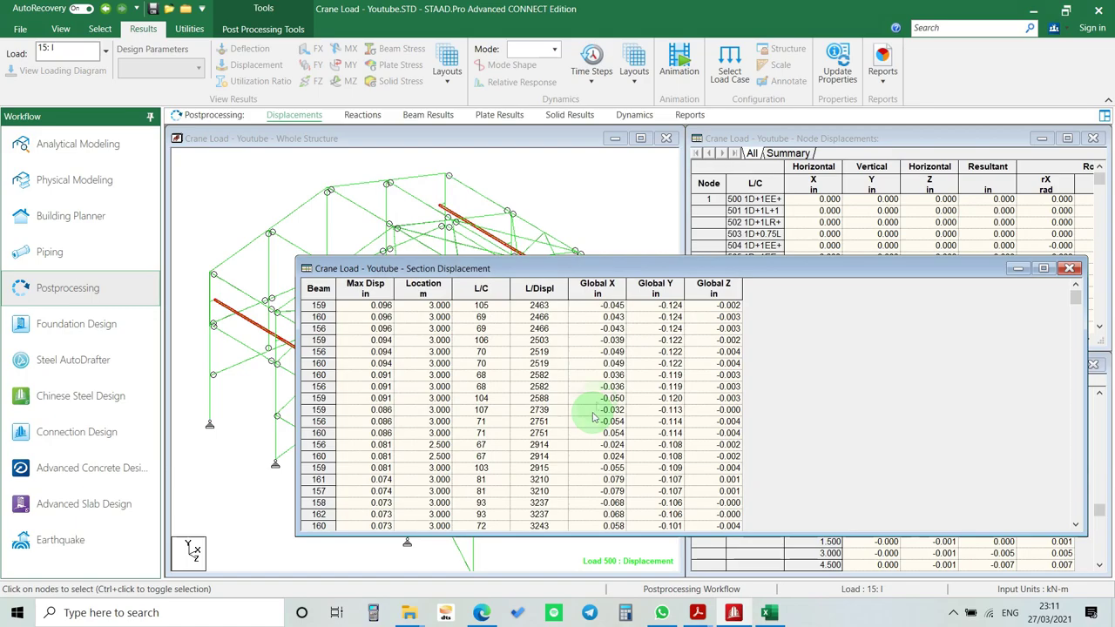
- Place the Section Displacement report beside the model and locate the beams of its first three rows, 159, 160 and 156
left_click(320, 304)
left_click_drag(547, 268, 974, 201)
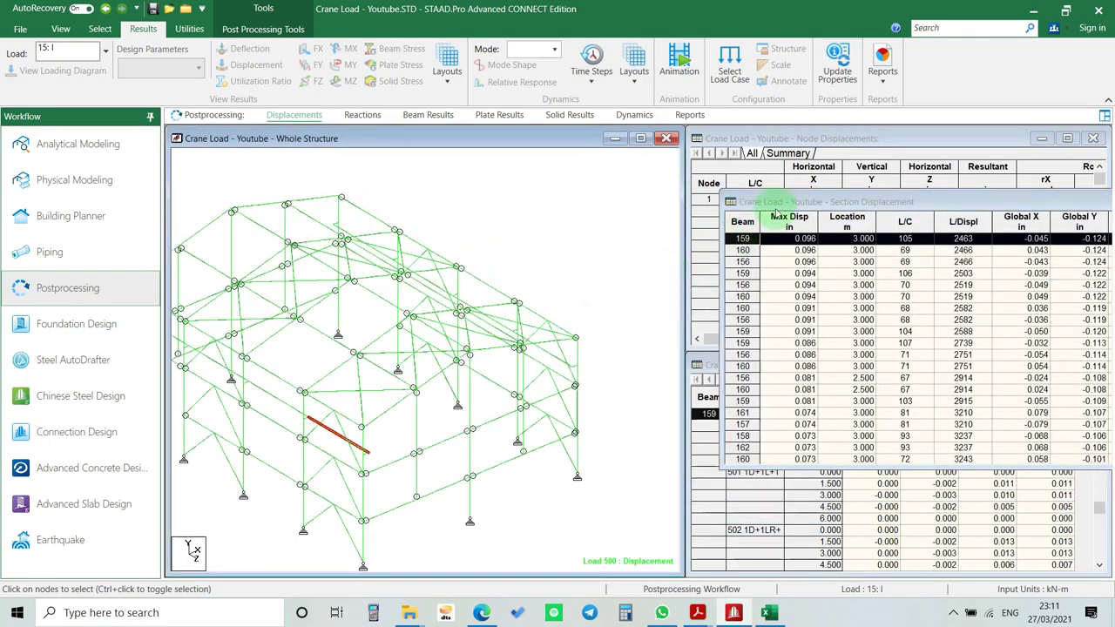
left_click_drag(764, 201, 735, 209)
left_click(714, 257)
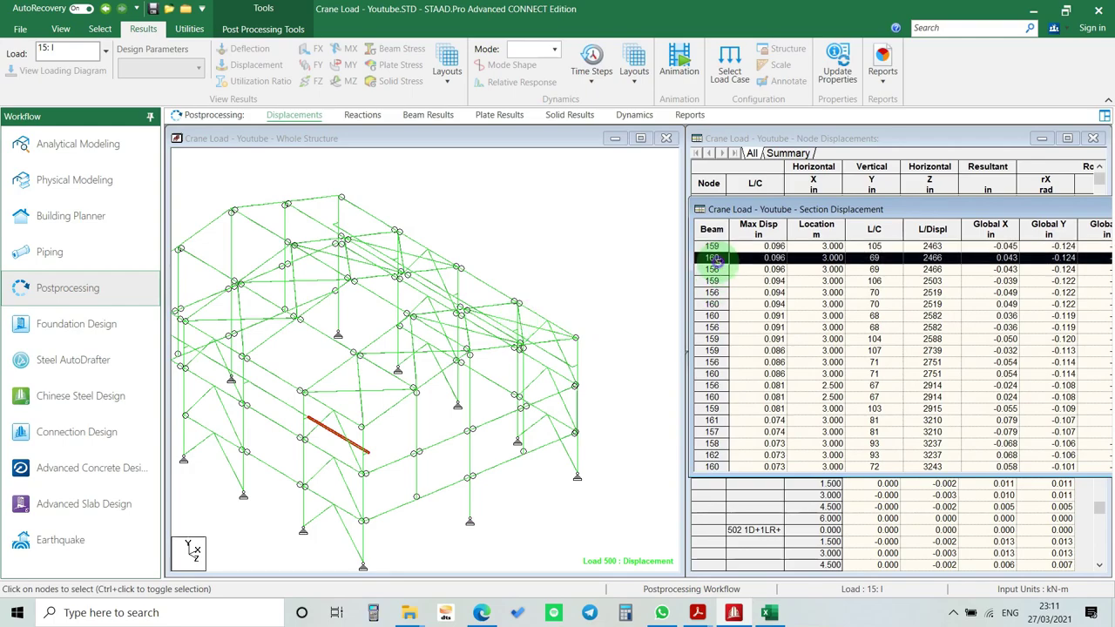
left_click(714, 269)
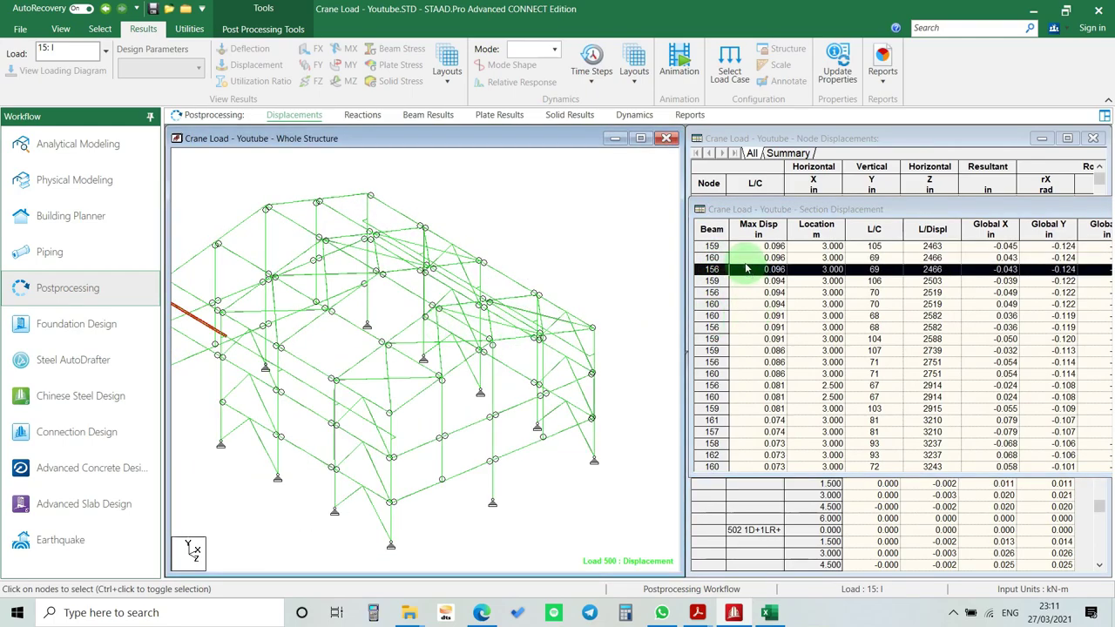
left_click(714, 247)
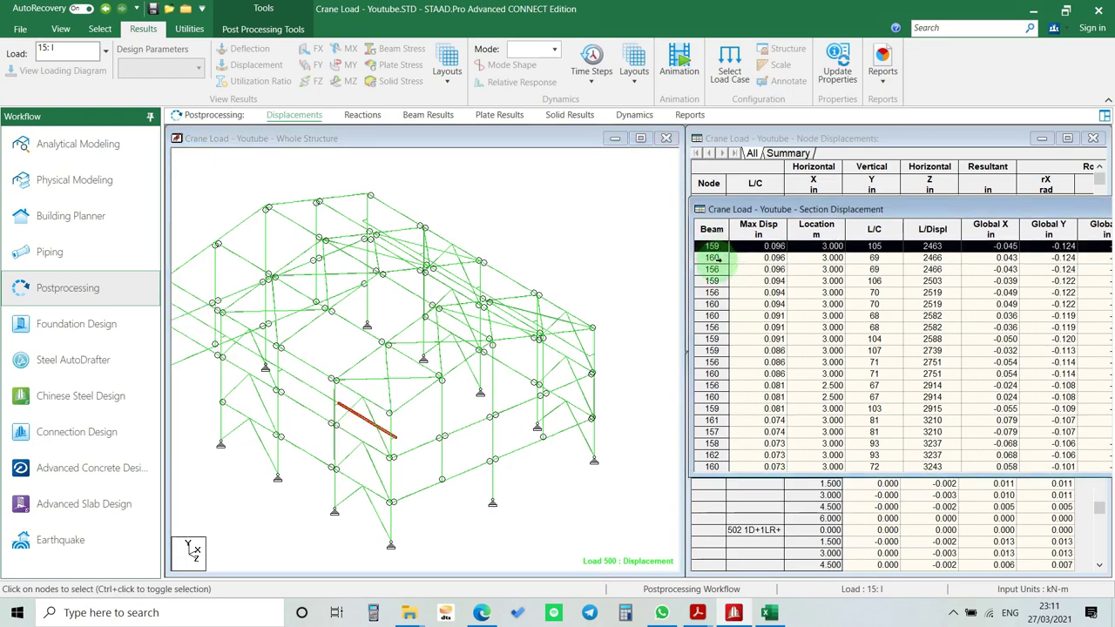
left_click(714, 257)
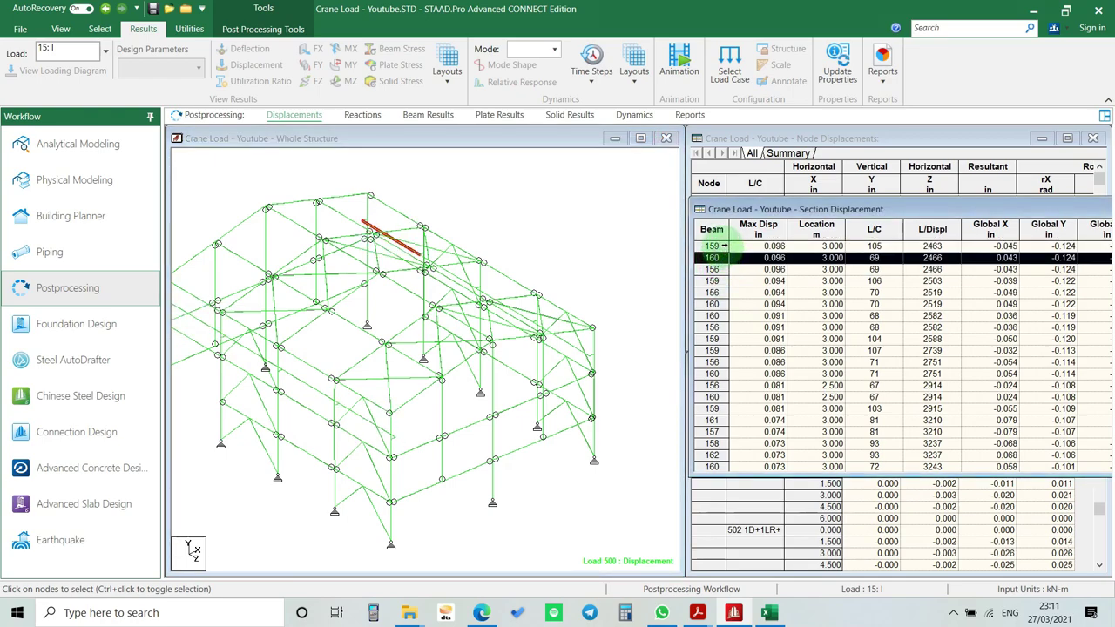
left_click(716, 247)
left_click(716, 258)
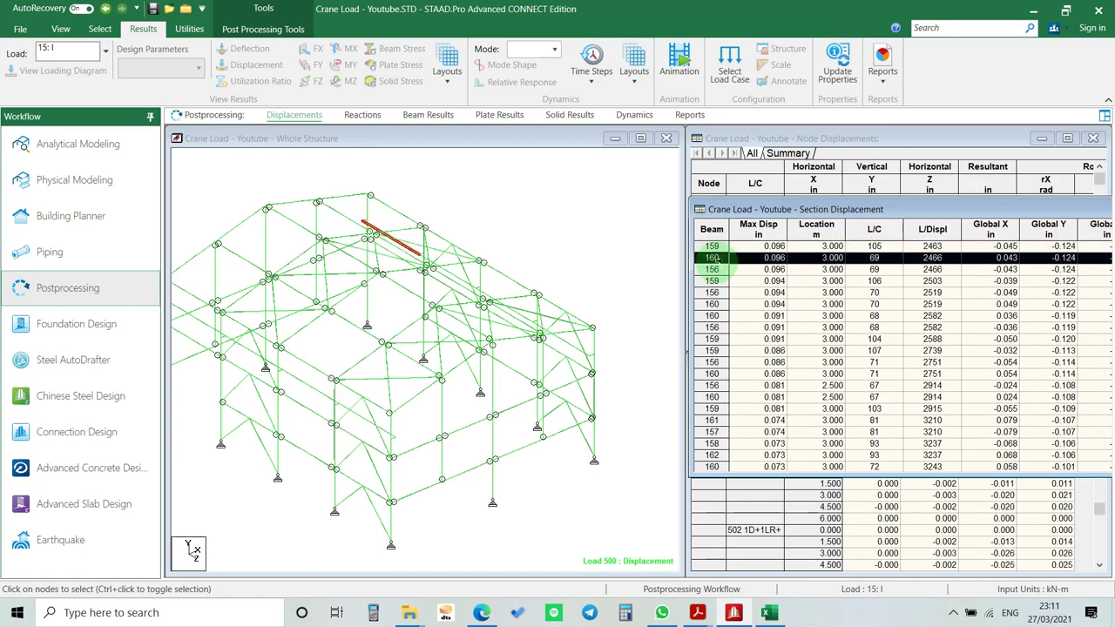
left_click(718, 270)
- Highlight the first five report rows together to see their beams in the model
middle_click_drag(386, 391, 642, 319)
left_click(716, 280)
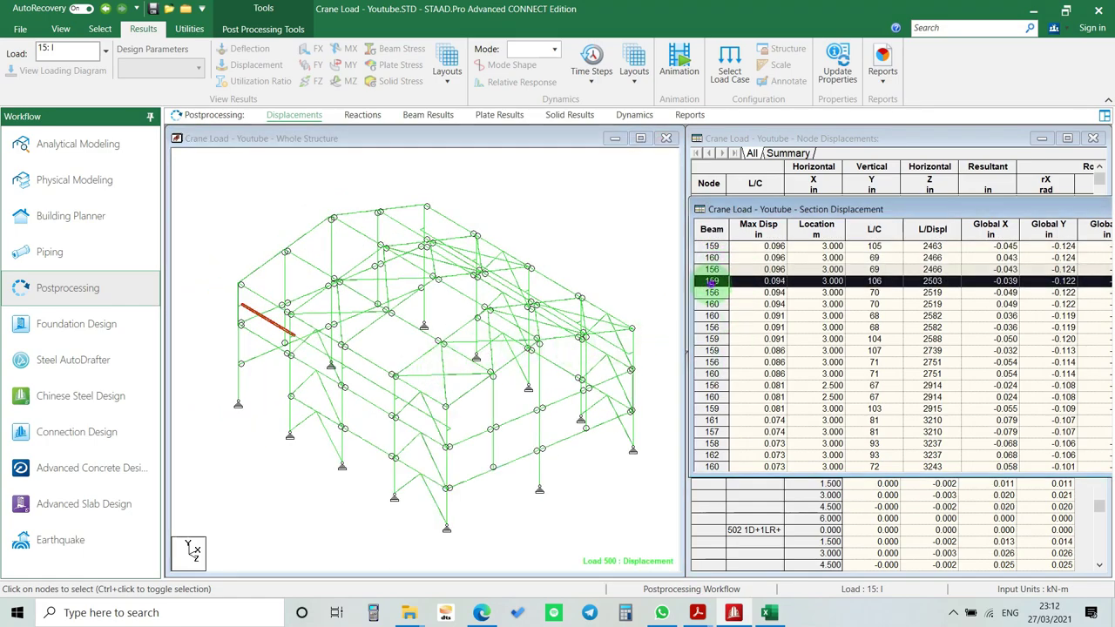
left_click(712, 292)
left_click(713, 246)
left_click(713, 293, "shift")
left_click_drag(739, 209, 632, 209)
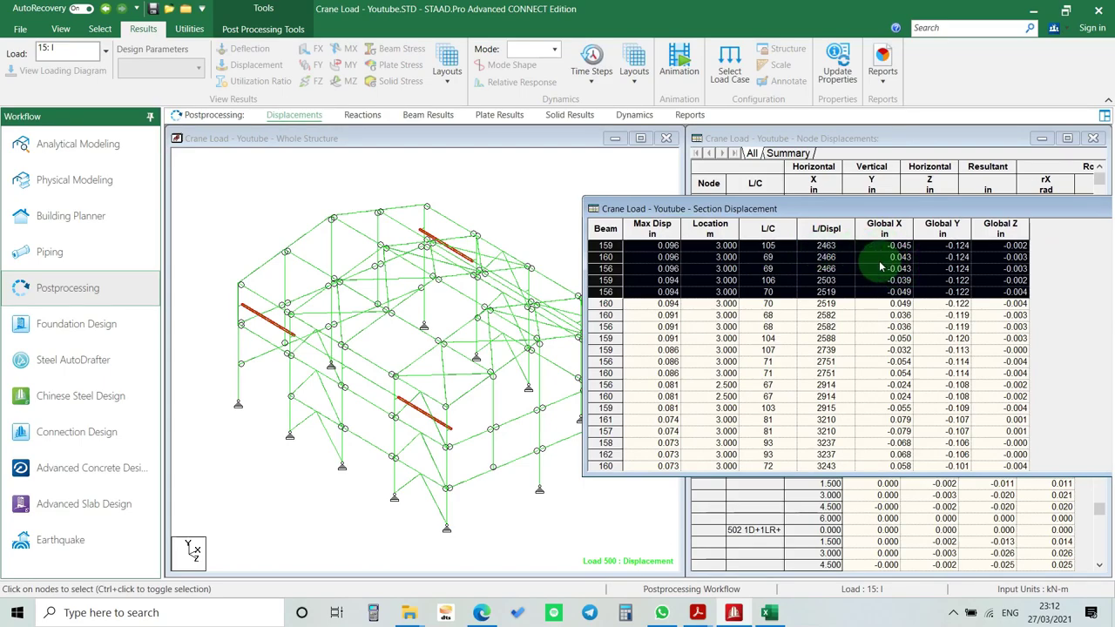
- Compare the rear beams of the near-side and far-side crane runways by selecting them alternately in the model
middle_click_drag(394, 420, 492, 301)
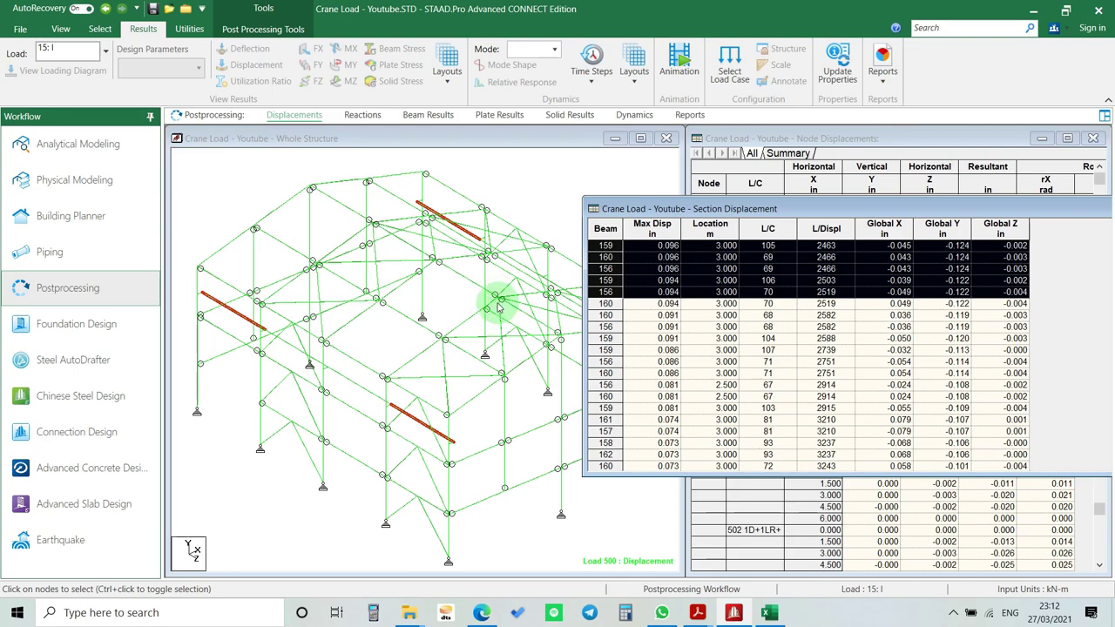
left_click(238, 319)
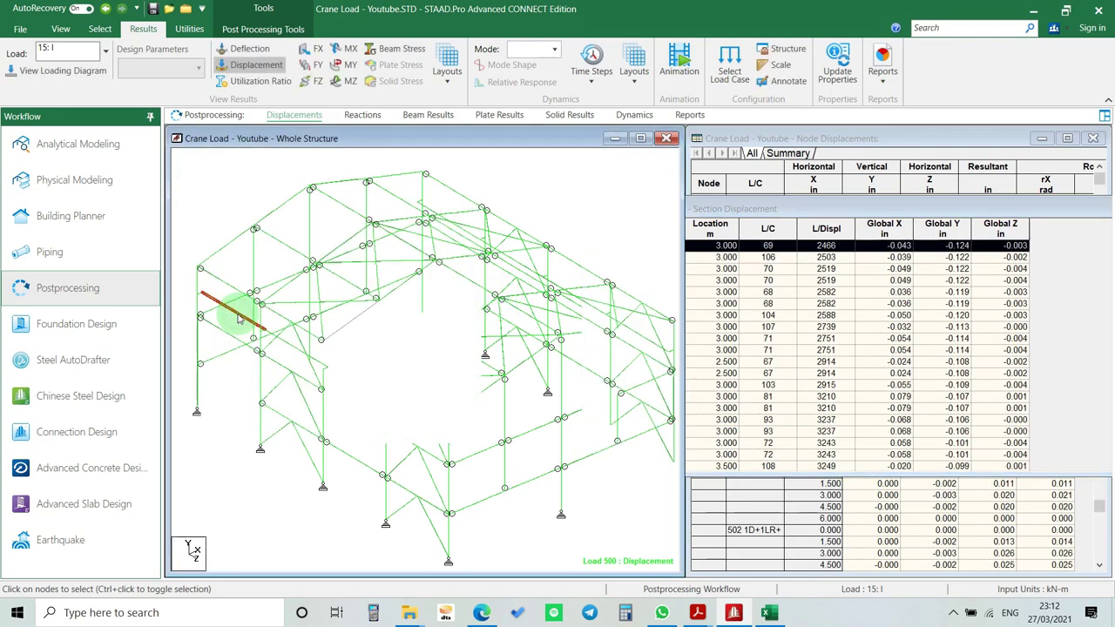
left_click(233, 311)
left_click(435, 213)
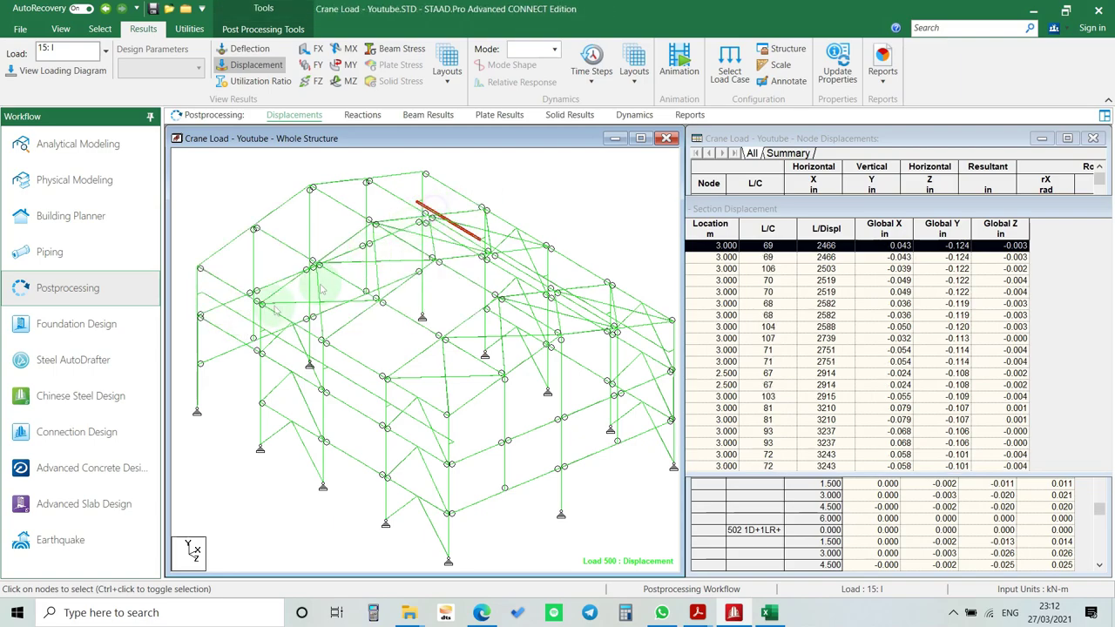
left_click(226, 344)
left_click(431, 211)
left_click(240, 314)
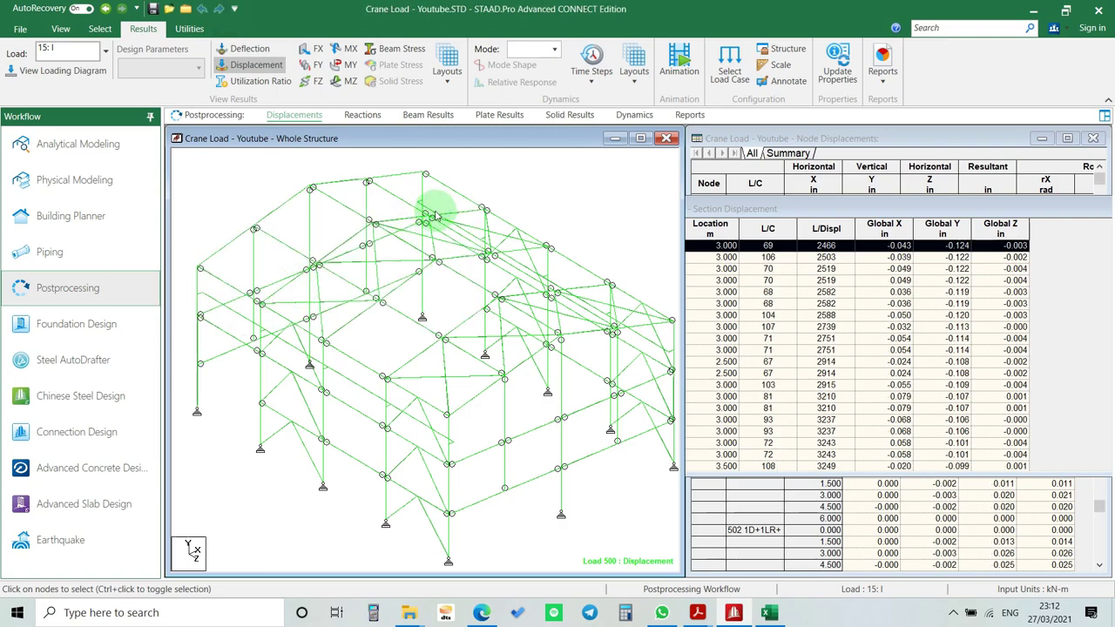
left_click(433, 212)
left_click(244, 317)
left_click(433, 212)
- Close the Section Displacement report and select the rear beam of the near-side crane runway
left_click_drag(731, 209, 756, 211)
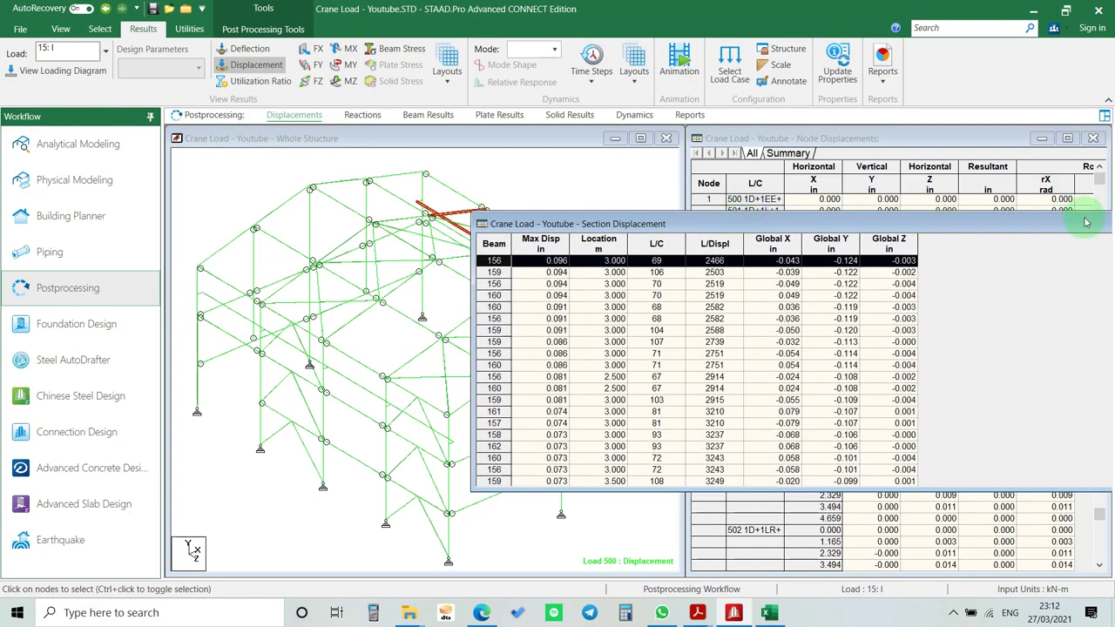
left_click_drag(1083, 219, 797, 232)
left_click(967, 235)
left_click(200, 336)
left_click(231, 312)
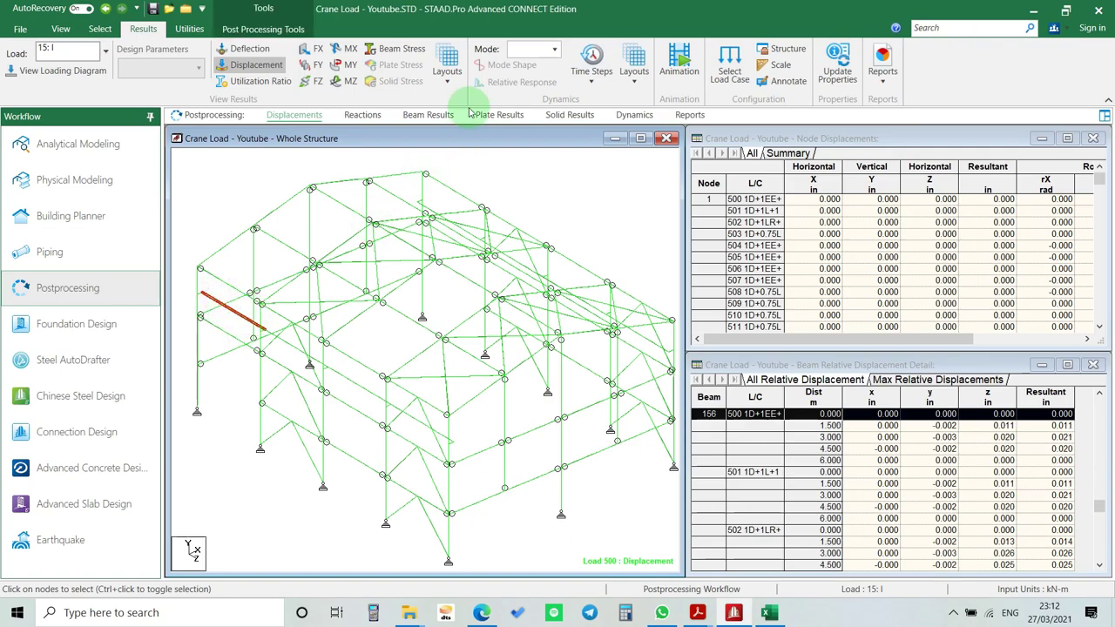
- Switch the results layout to beam graphs and examine the moment, shear and axial force of both runways' rear beams
left_click(450, 76)
left_click(478, 248)
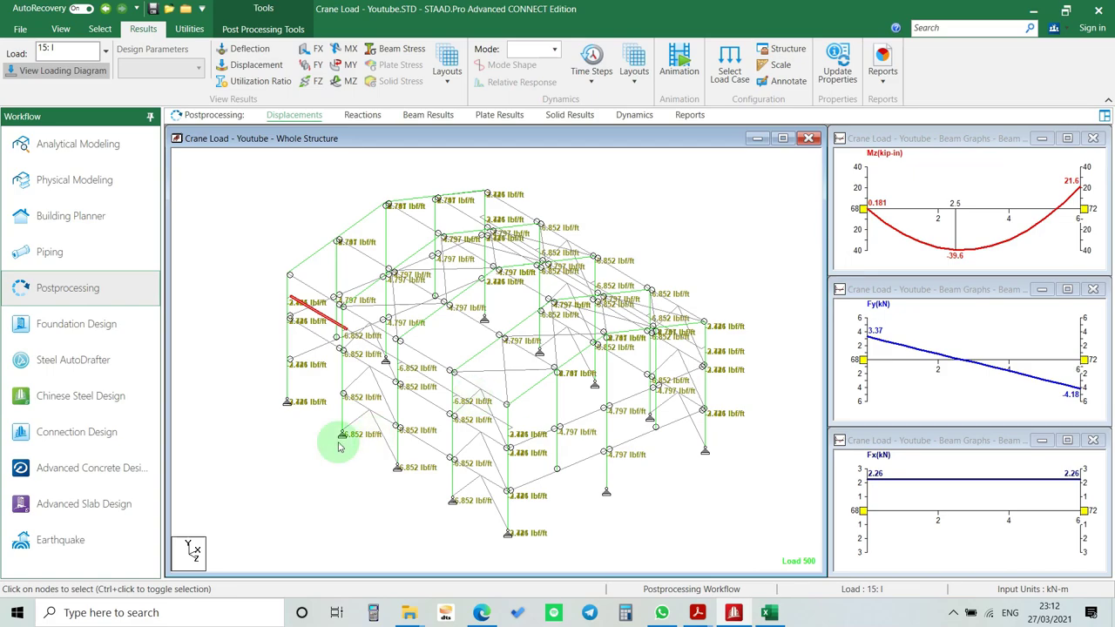
scroll(323, 294, "up", 3)
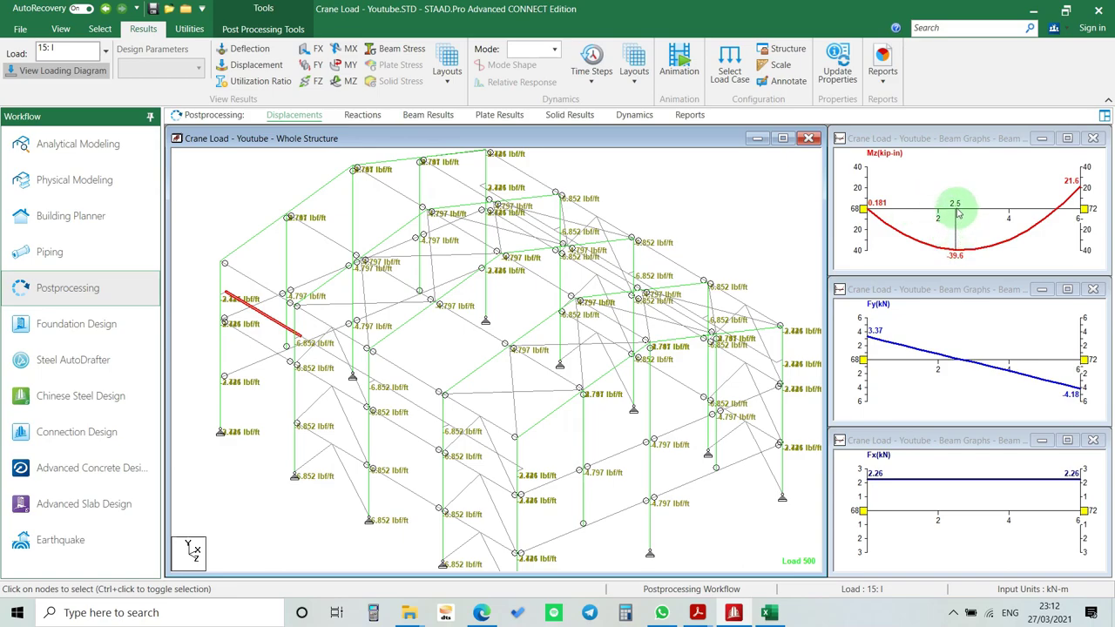
left_click(494, 197)
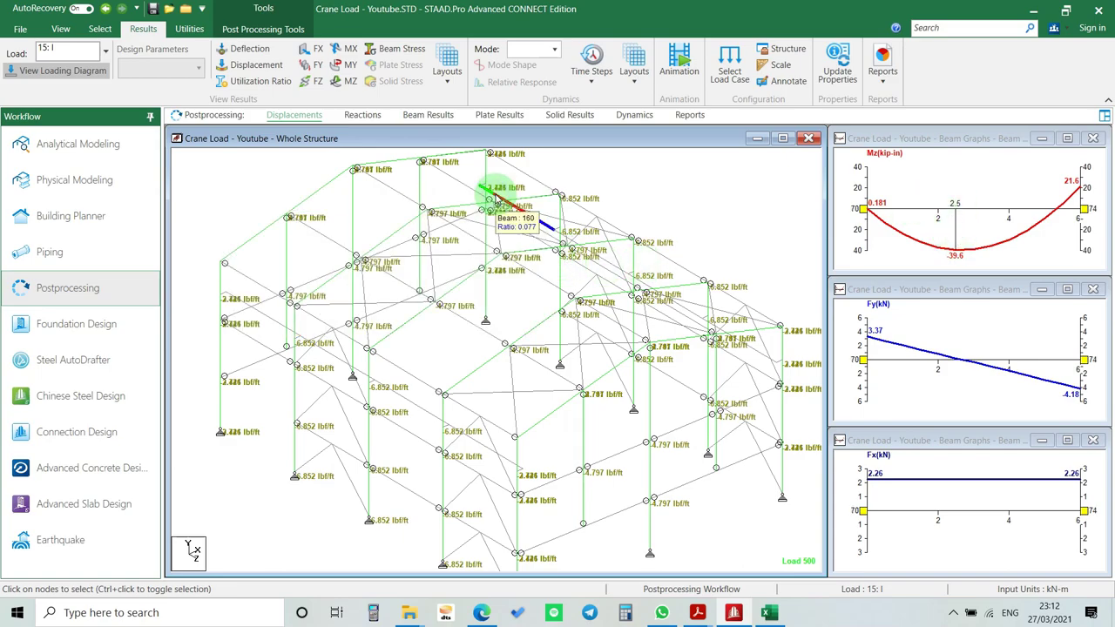
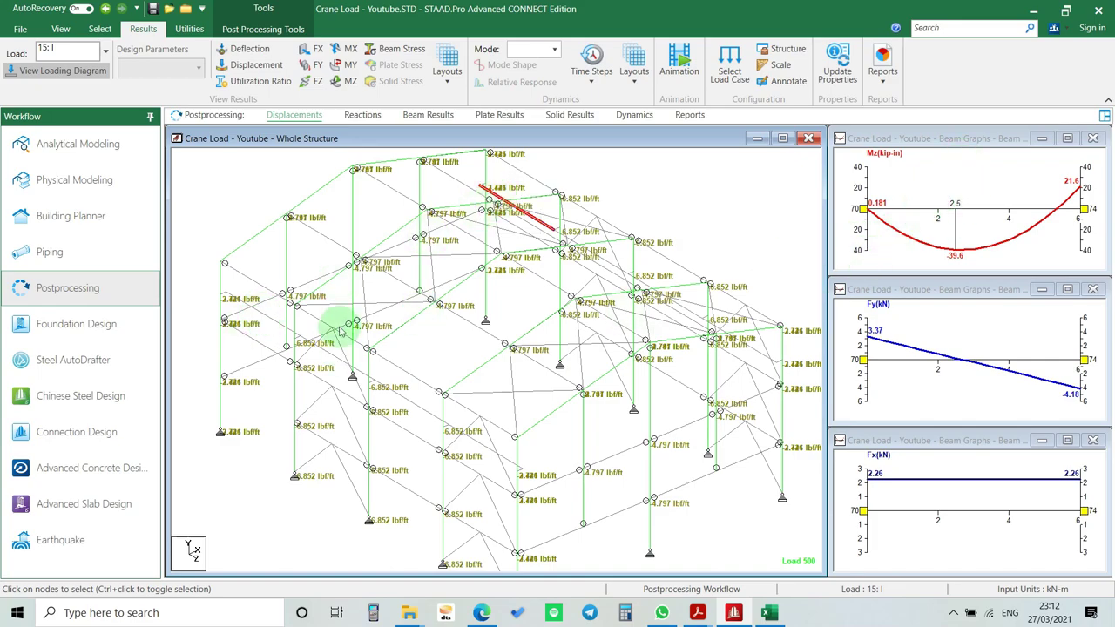
middle_click_drag(361, 331, 462, 346)
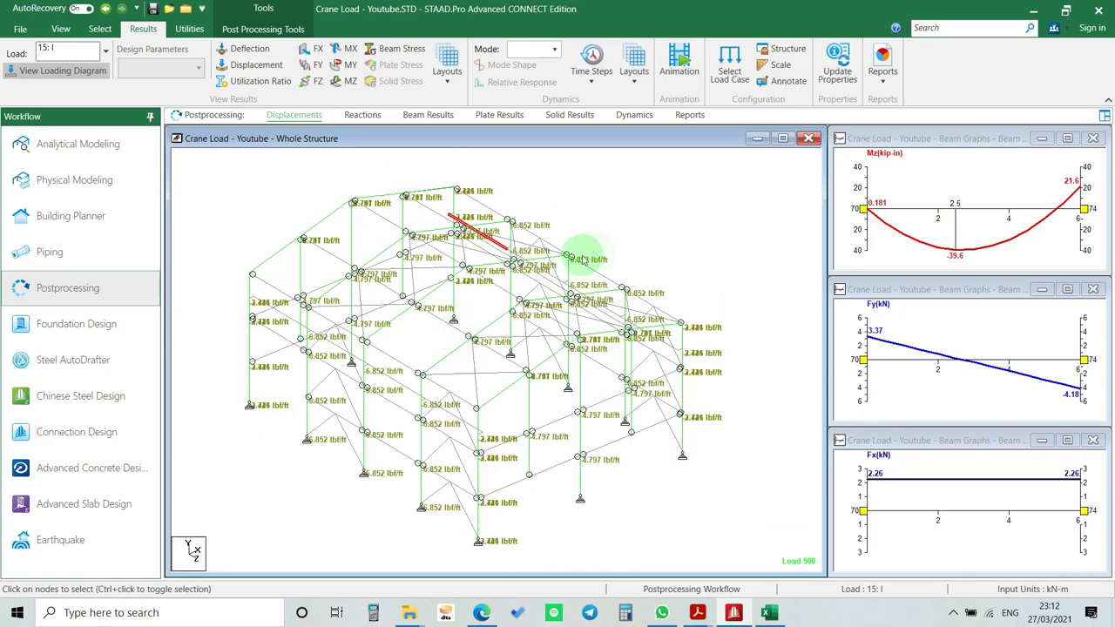
- Return to the Analytical Modeling workflow and select load case 15: I among the load case details
left_click(76, 149)
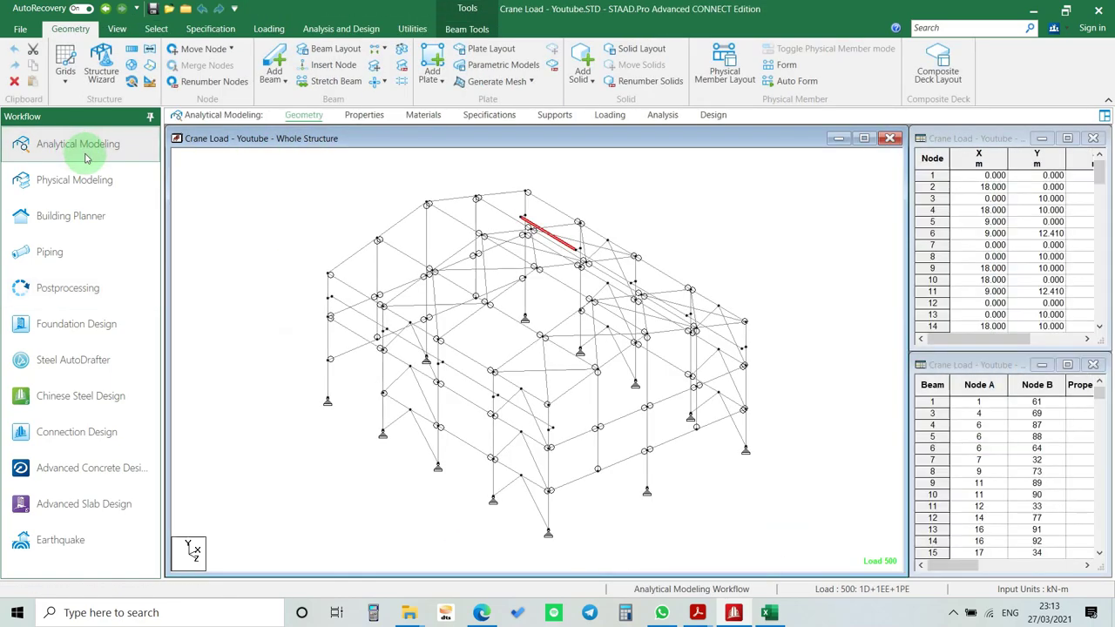
left_click(614, 115)
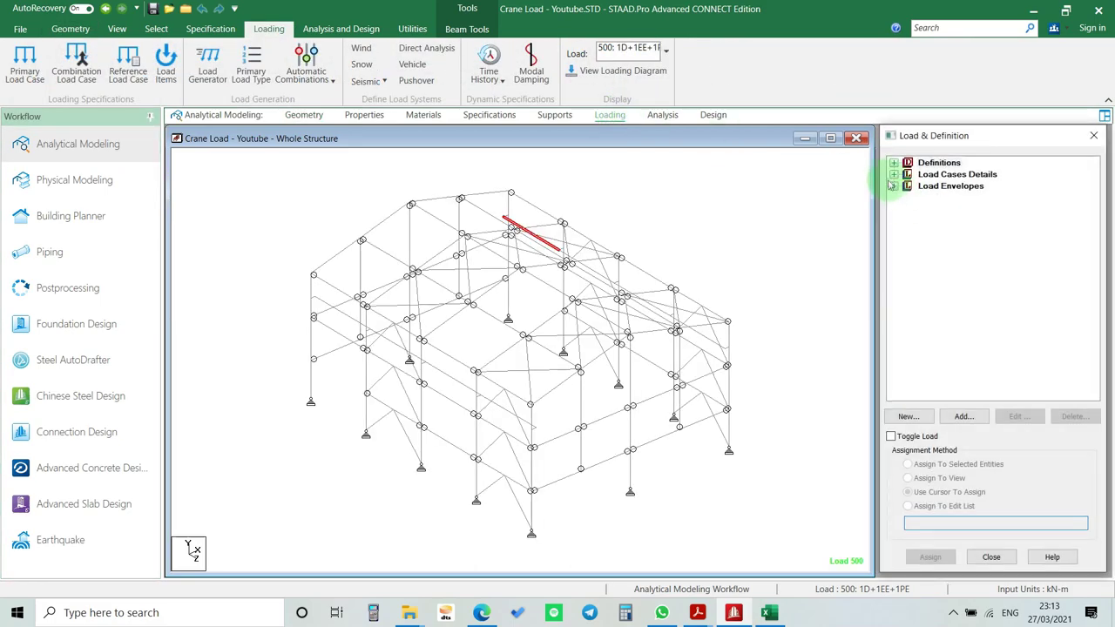
left_click(894, 174)
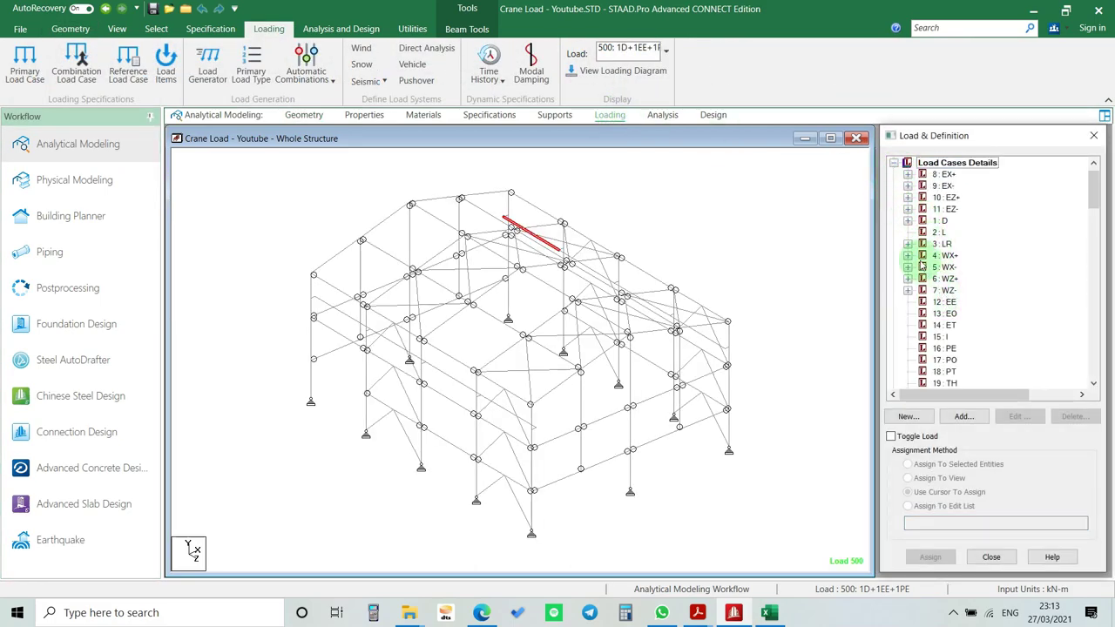
scroll(950, 322, "down", 2)
left_click(947, 312)
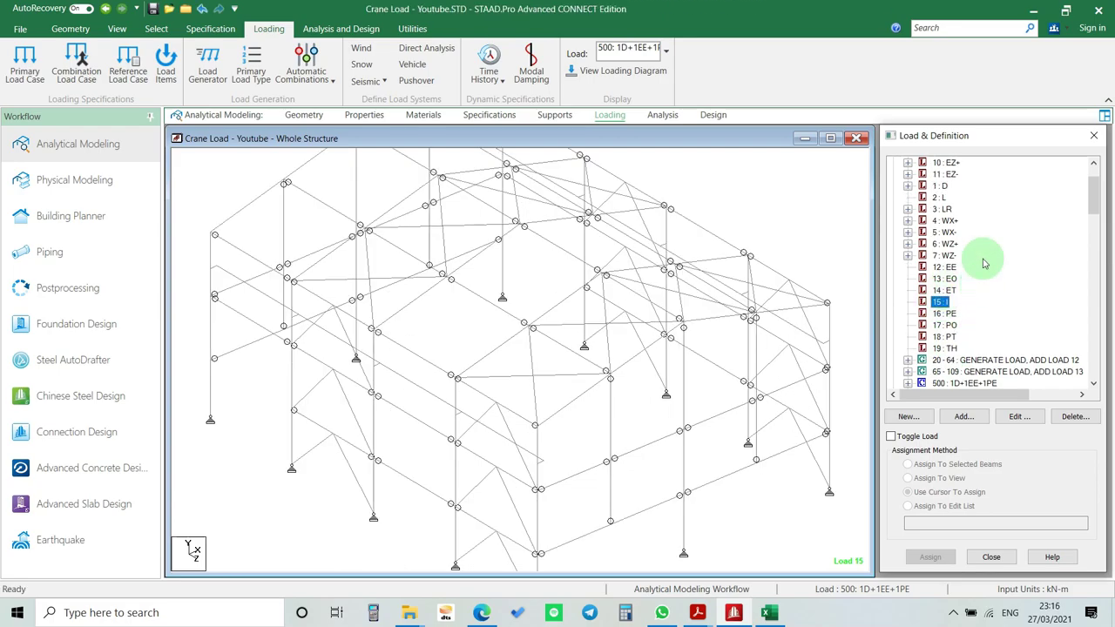
scroll(980, 284, "up", 5)
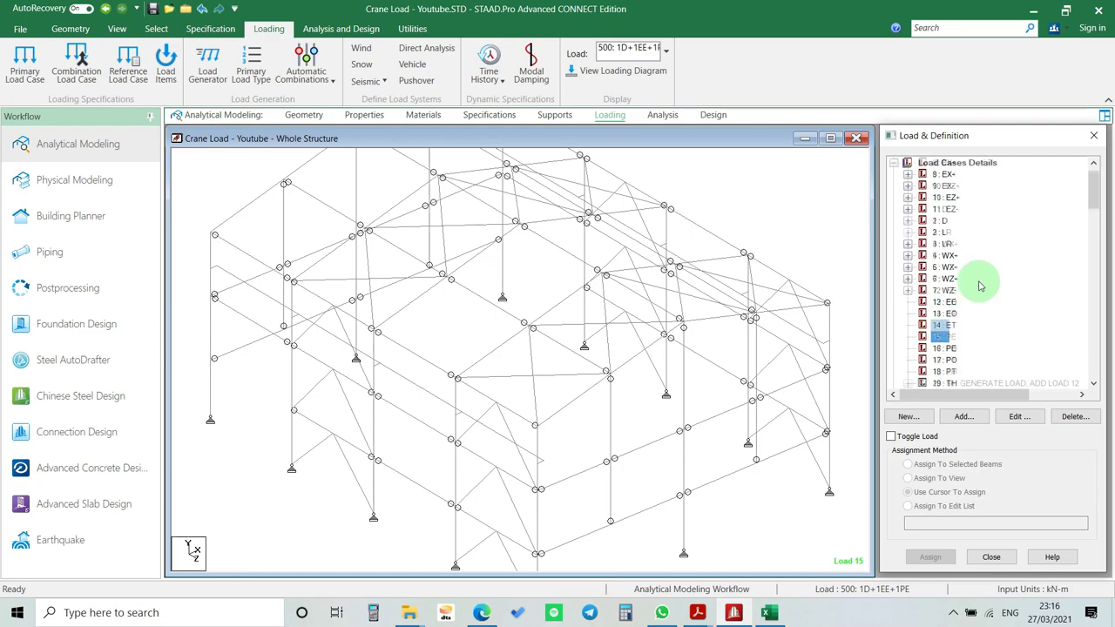
scroll(980, 284, "down", 5)
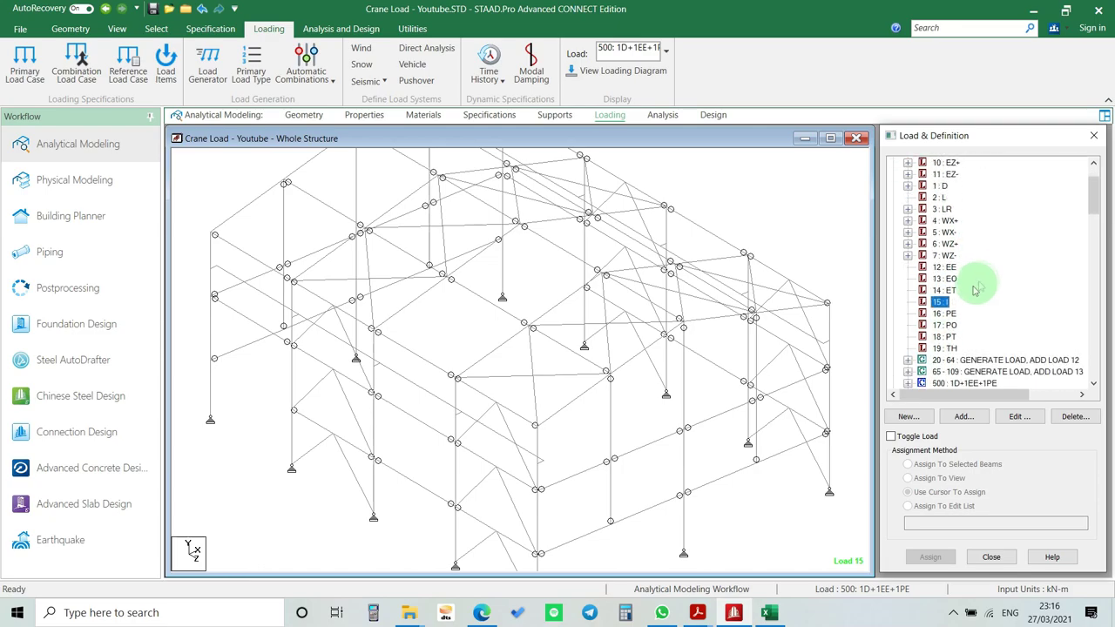
scroll(580, 348, "down", 3)
scroll(998, 266, "up", 1)
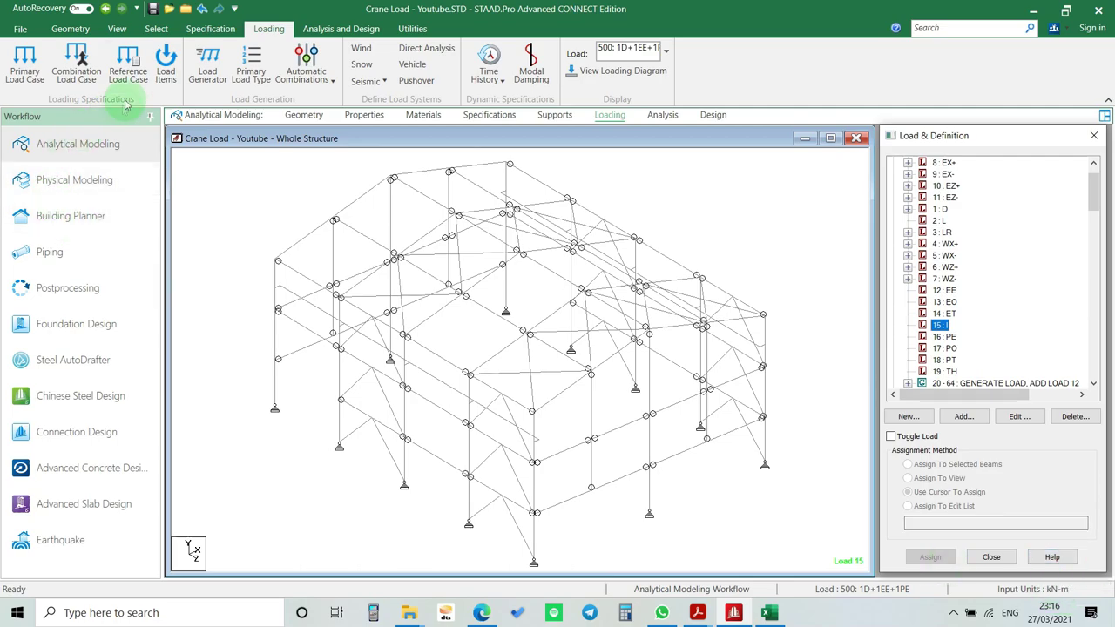
- Set the input units to metric tons and metres, and reselect load case 15: I
left_click(70, 28)
left_click(152, 83)
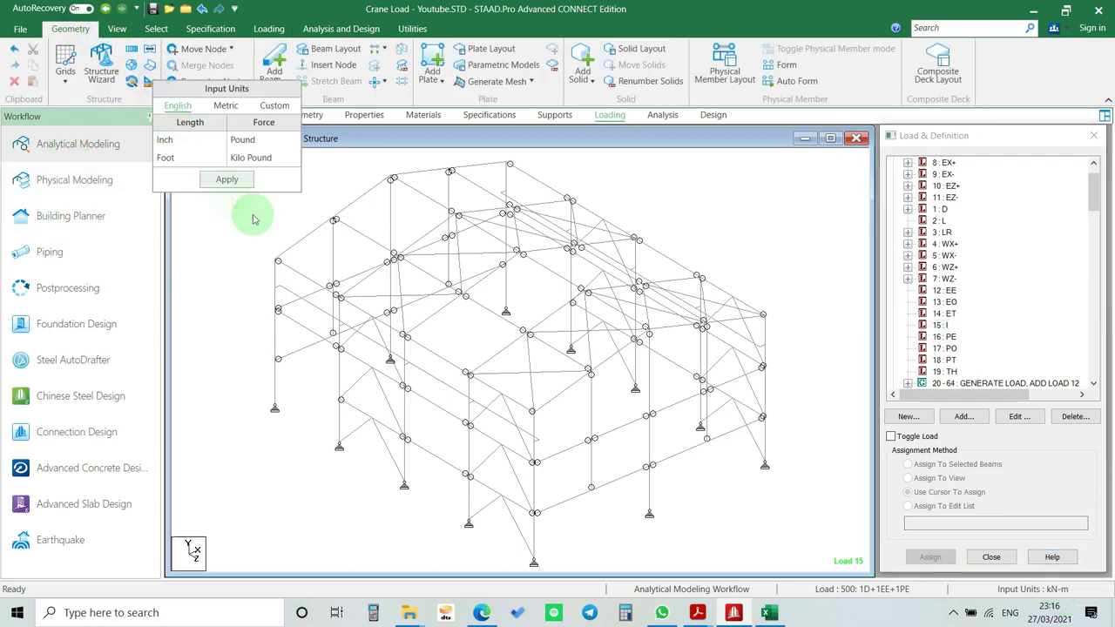
left_click(225, 106)
left_click(251, 229)
left_click(226, 251)
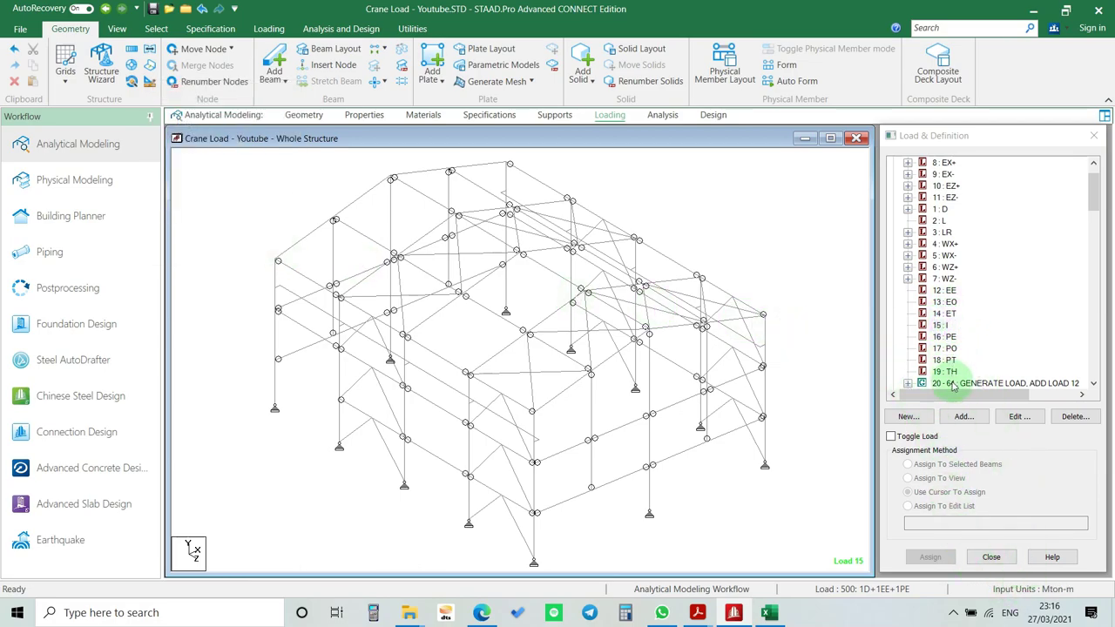
left_click(943, 322)
scroll(949, 321, "down", 1)
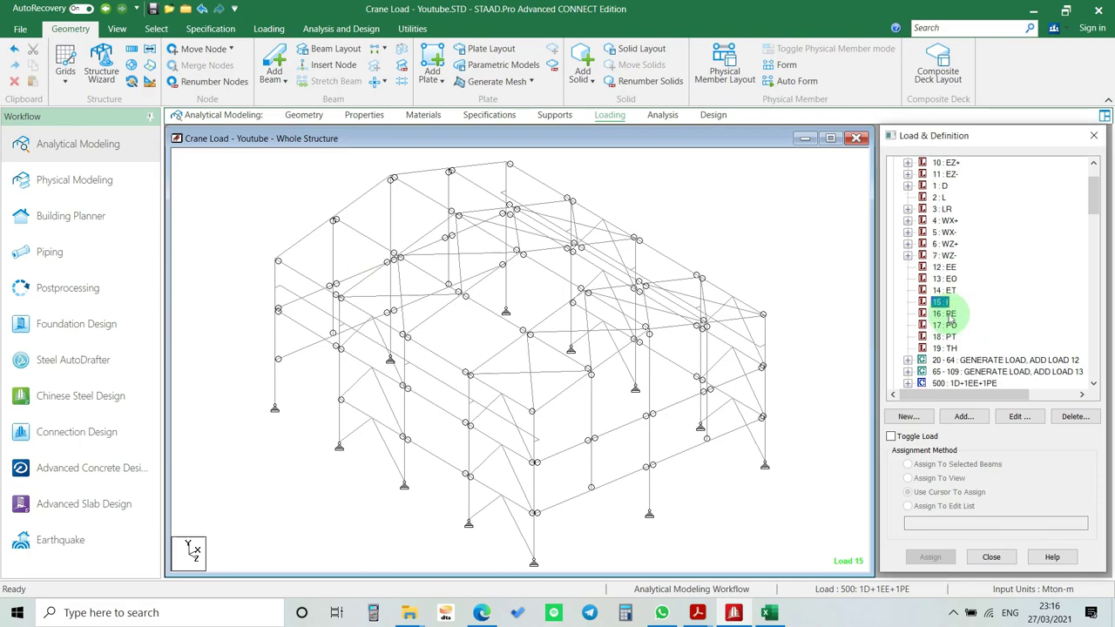
- Start a new concentrated member force in load case 15: I, applied at distance d1 of 2.5 m
left_click(958, 417)
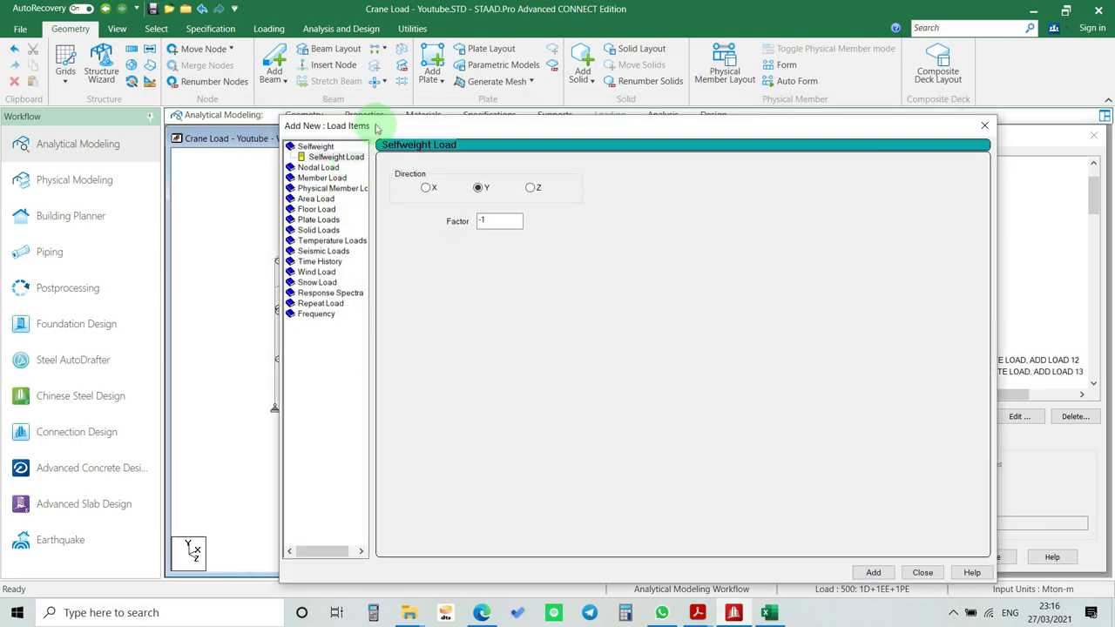
left_click_drag(376, 129, 272, 69)
left_click(224, 118)
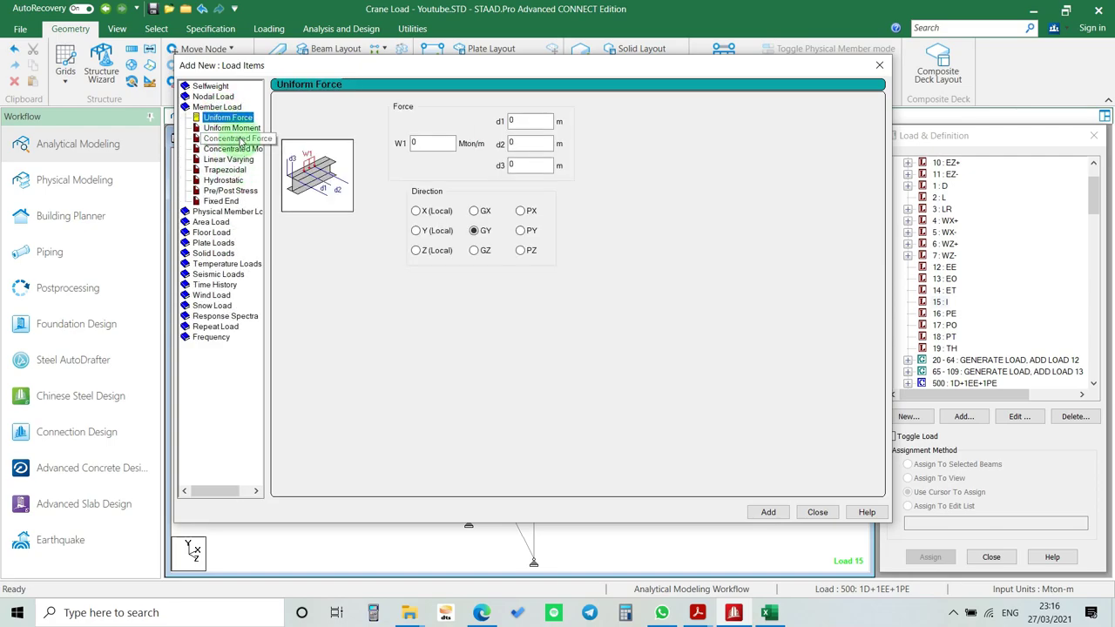
left_click(239, 139)
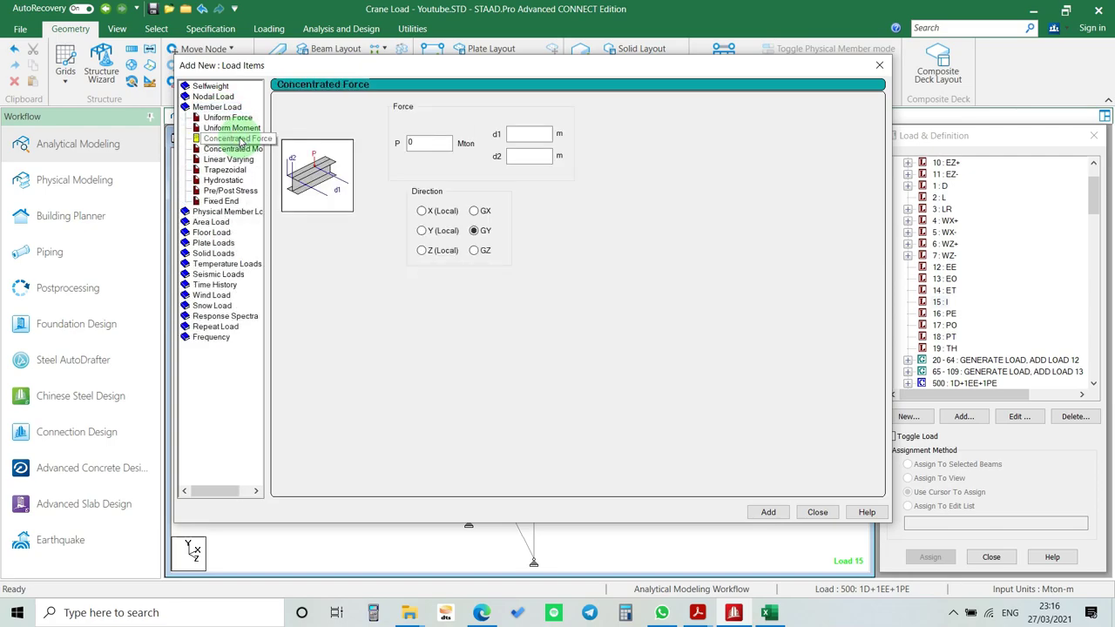
left_click(437, 150)
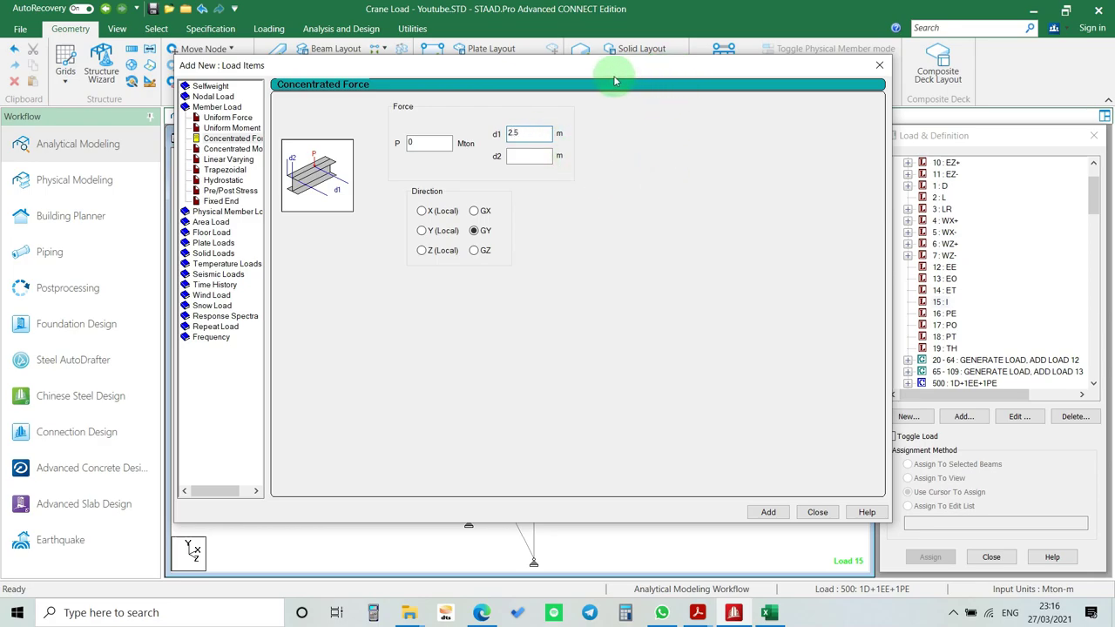
left_click_drag(616, 65, 698, 96)
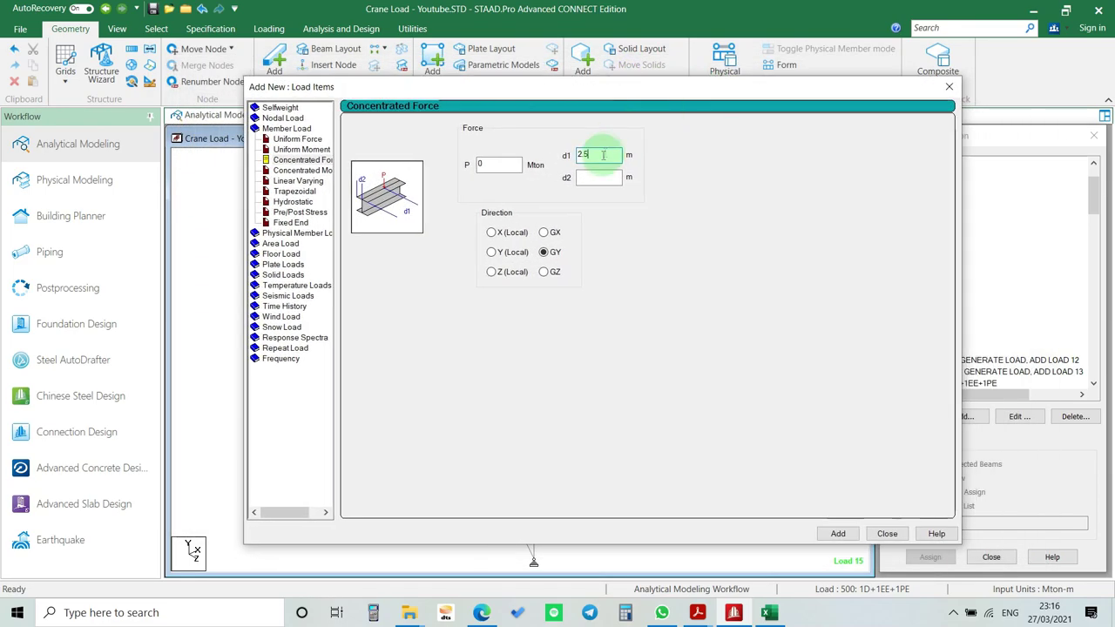
double_click(596, 155)
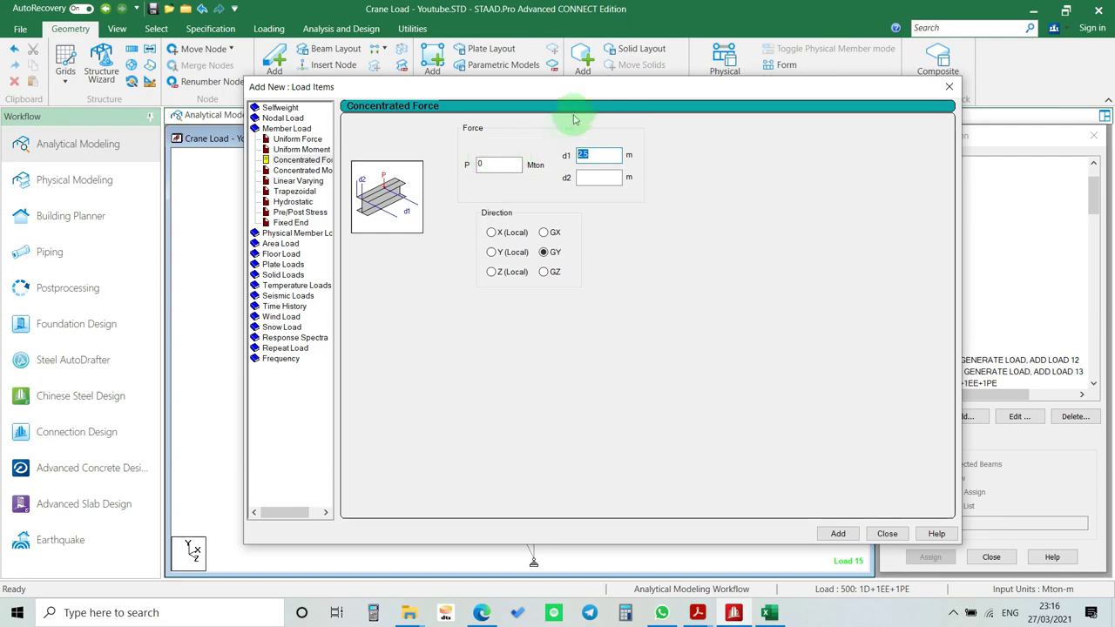
left_click_drag(594, 98, 698, 128)
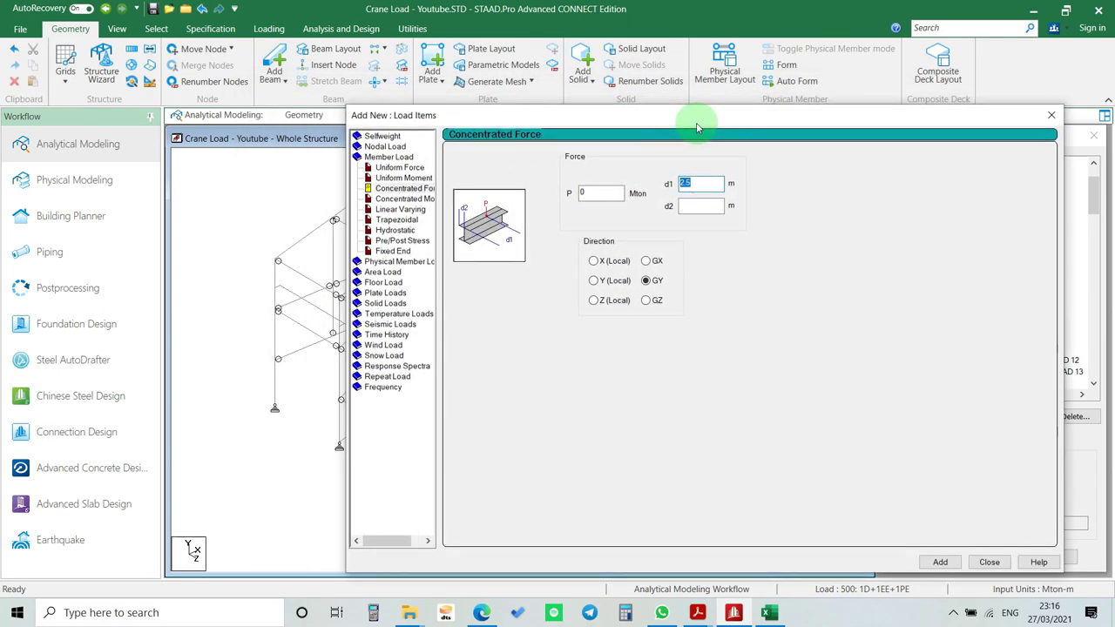
left_click_drag(696, 128, 1037, 87)
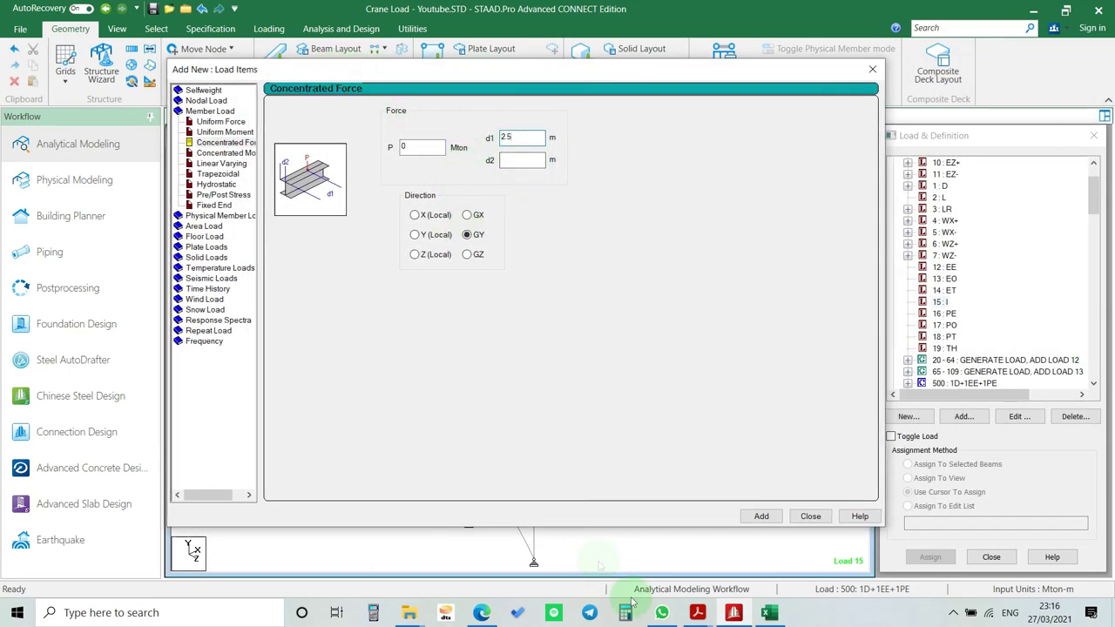
- Look up Support-A's vertical impact force in the Excel loading data and add it in STAAD.Pro as a -2.89 Mton GY force
left_click(423, 147)
left_click(766, 614)
left_click_drag(102, 400, 423, 412)
scroll(244, 370, "up", 2)
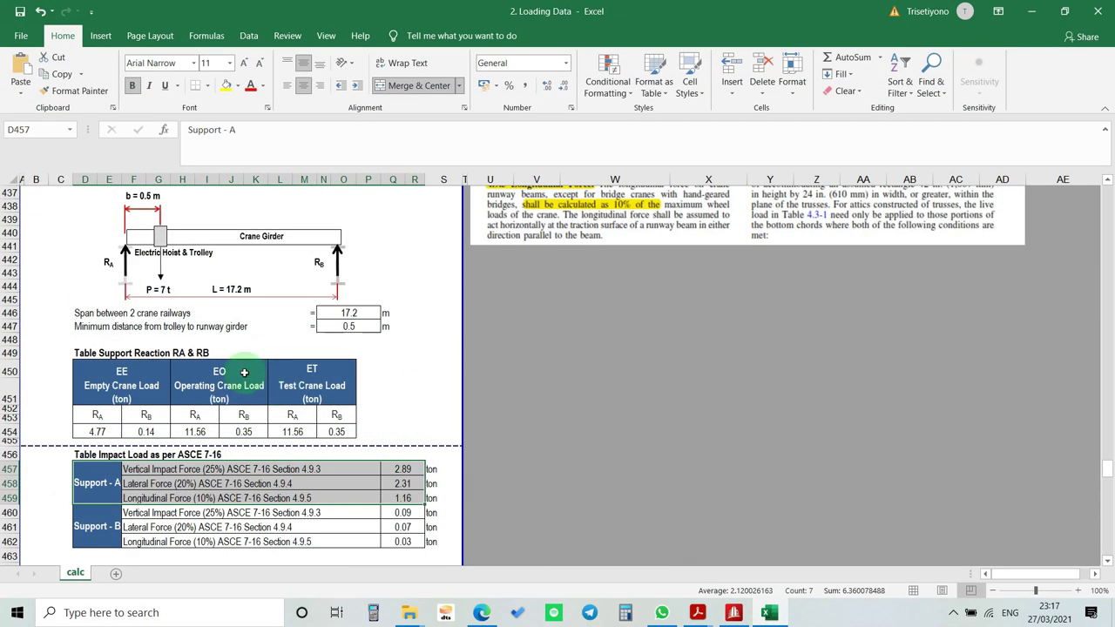
scroll(100, 272, "up", 3)
left_click(84, 293)
scroll(162, 367, "down", 4)
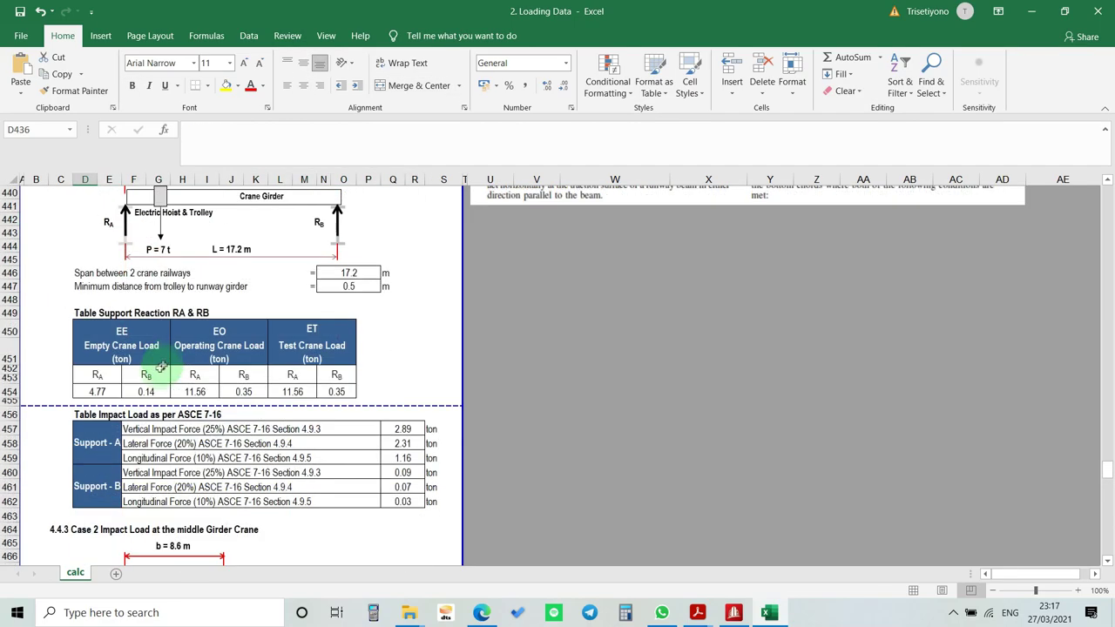
left_click_drag(113, 446, 251, 447)
left_click(403, 427)
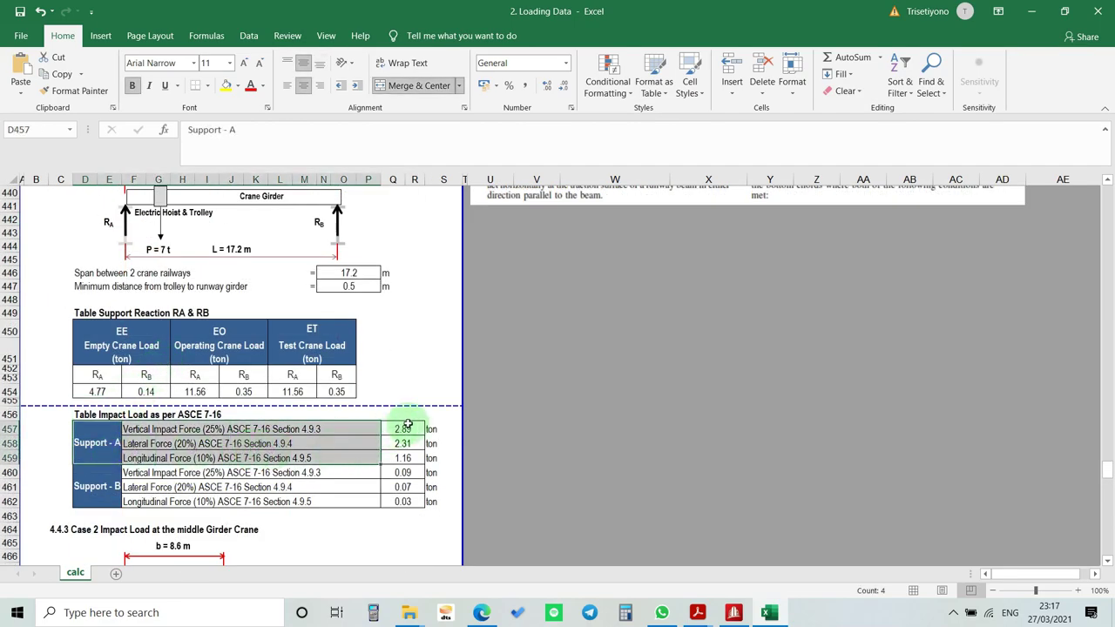
key("alt+Tab")
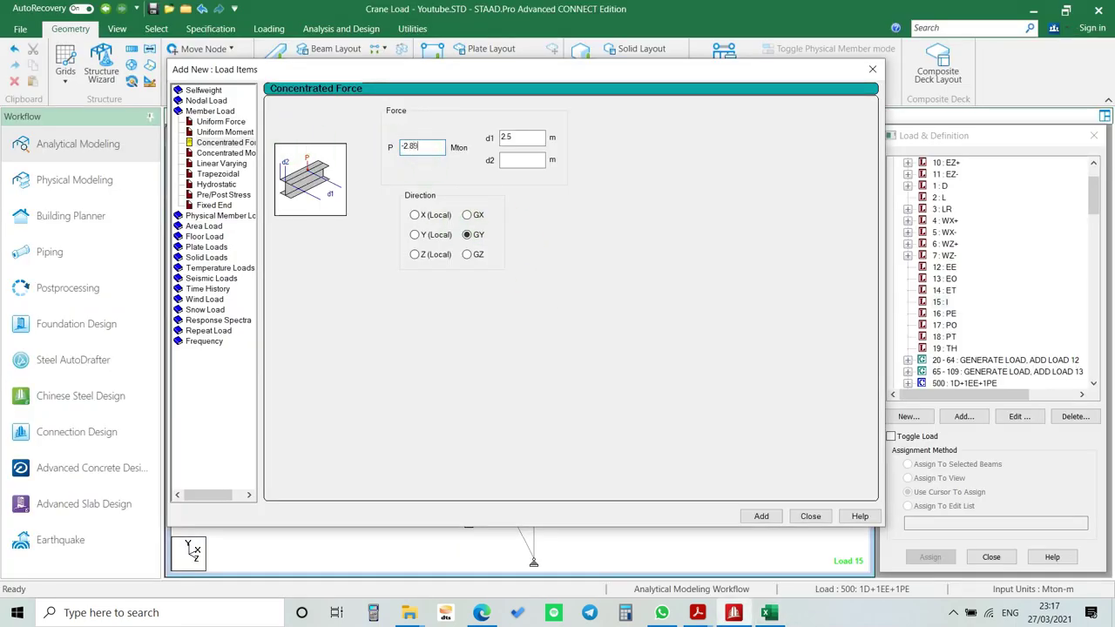
left_click(762, 516)
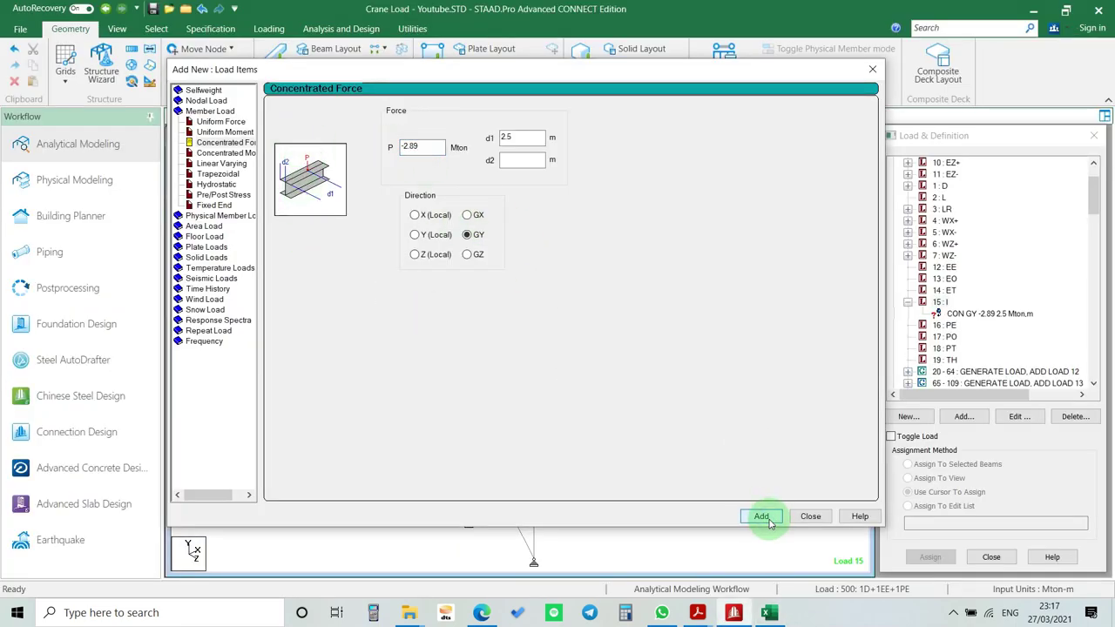
- Check Support-A's lateral force in the Excel impact load table and add it as a -2.31 Mton concentrated force in GX
key("alt+Tab")
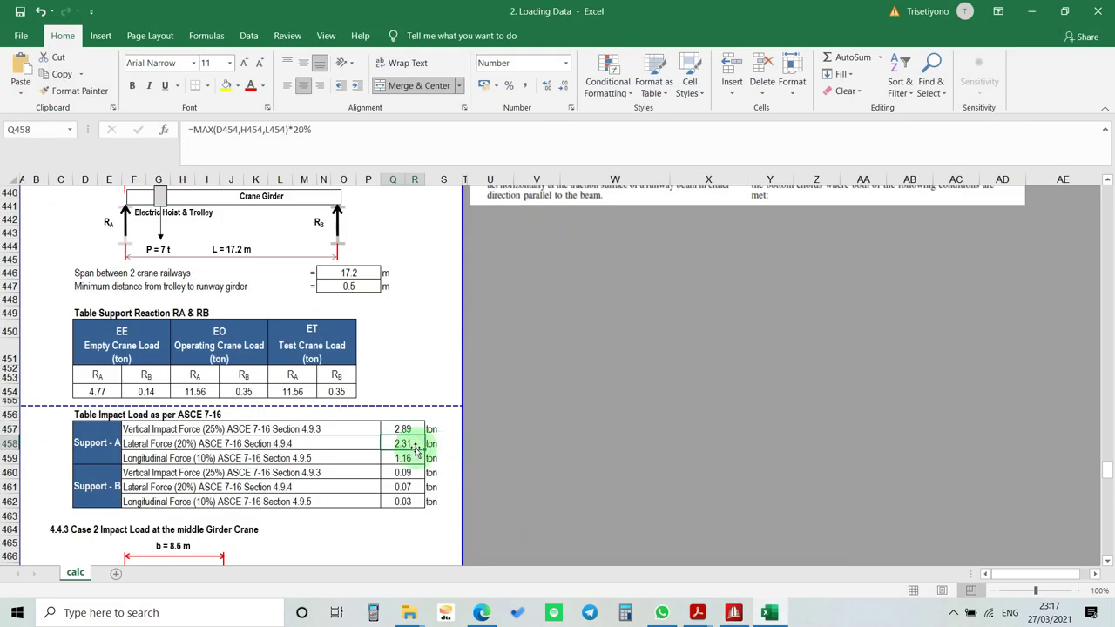
key("alt+Tab")
left_click_drag(461, 75, 876, 82)
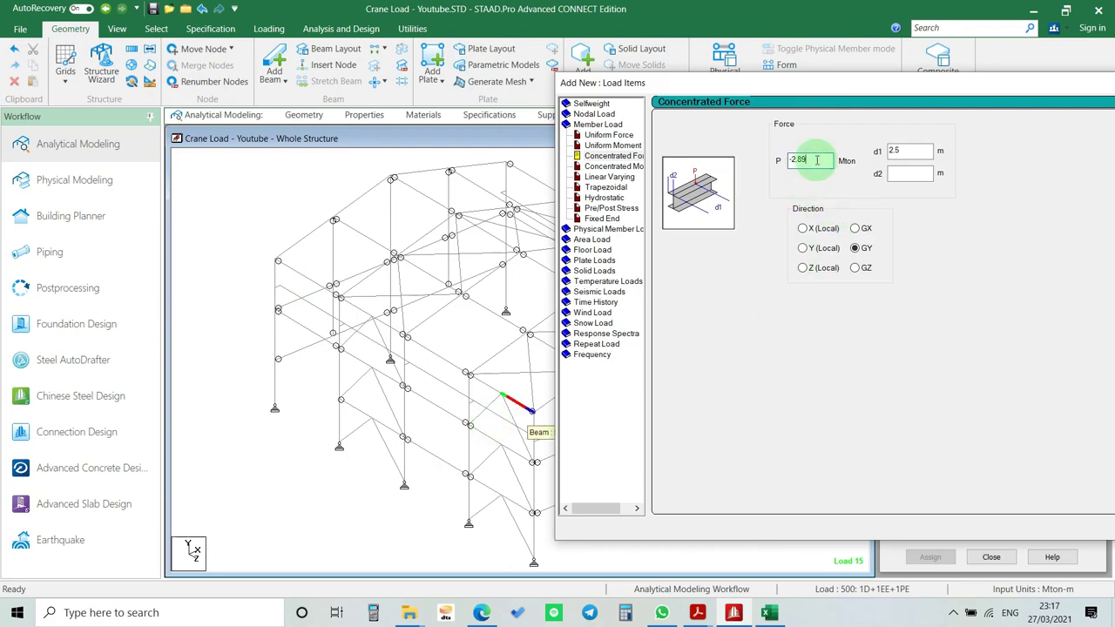
left_click(855, 228)
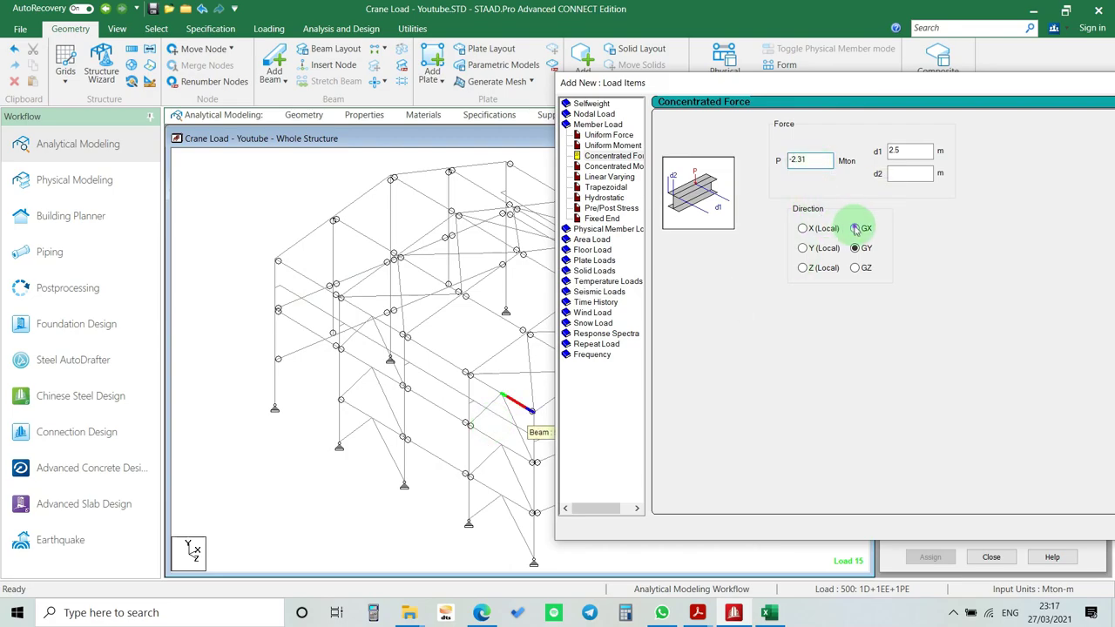
left_click_drag(754, 87, 576, 88)
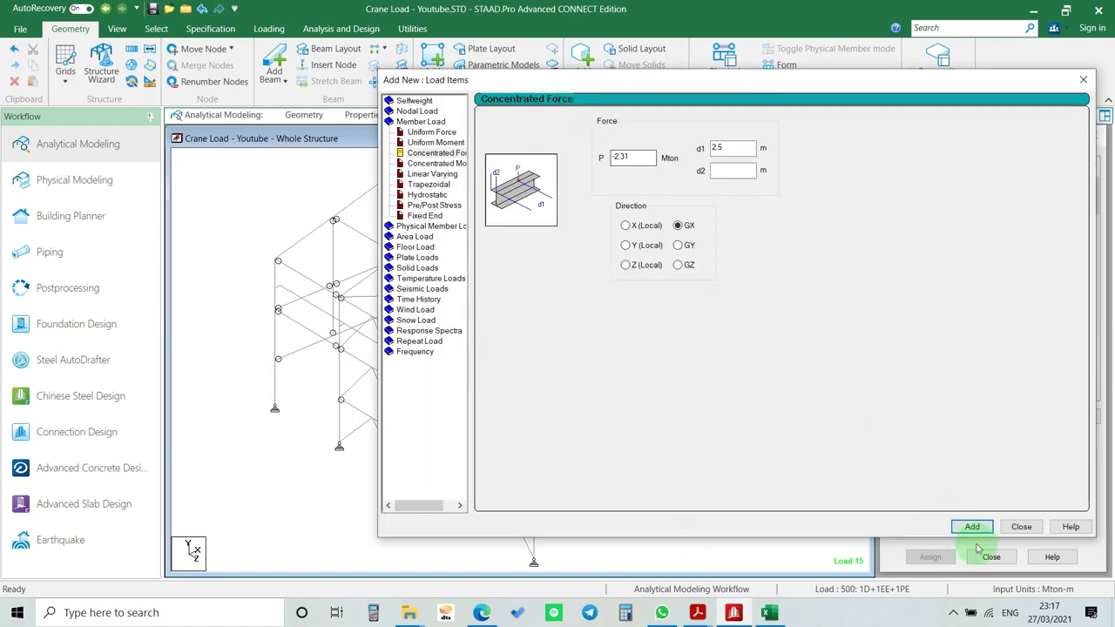
- Check Support-A's longitudinal force in the Excel table and add it as a 1.16 Mton concentrated force in GZ
key("alt+Tab")
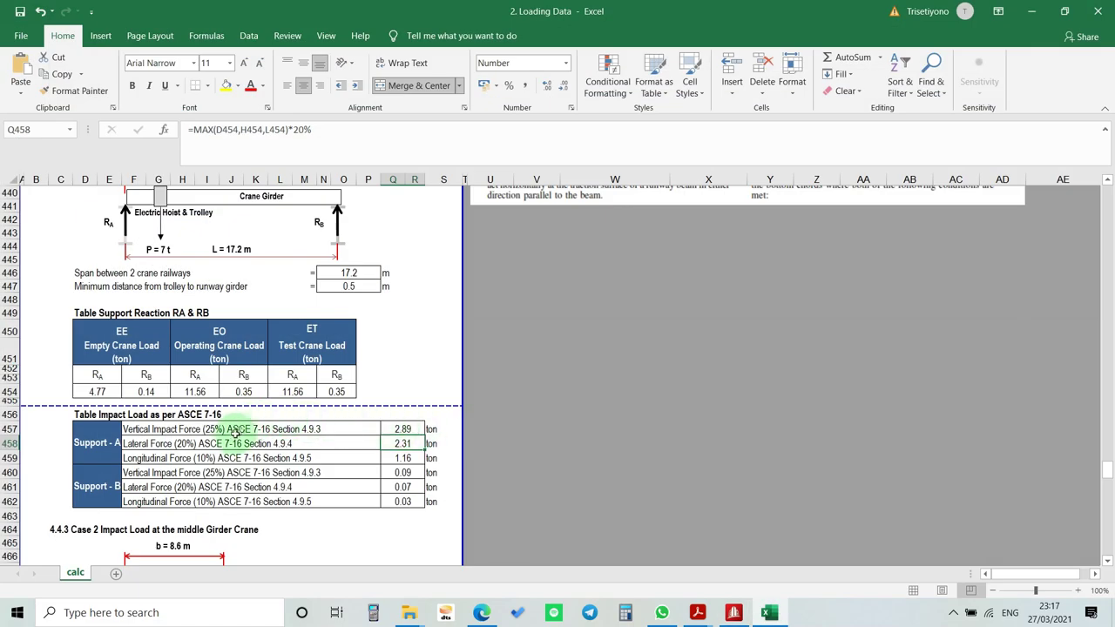
key("alt+Tab")
double_click(630, 156)
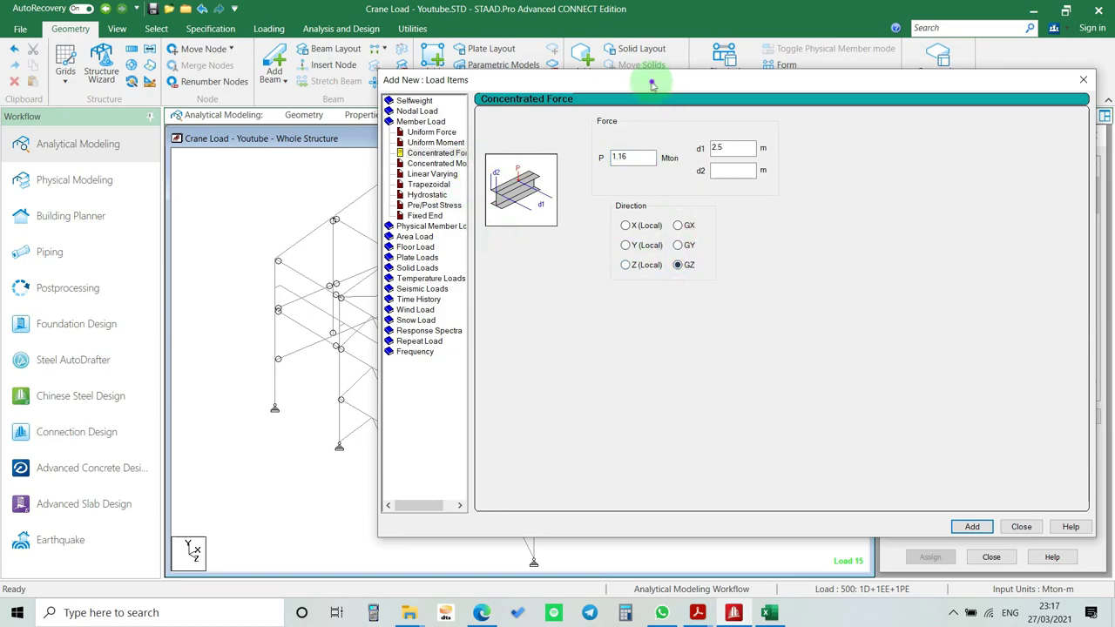
left_click_drag(653, 81, 756, 75)
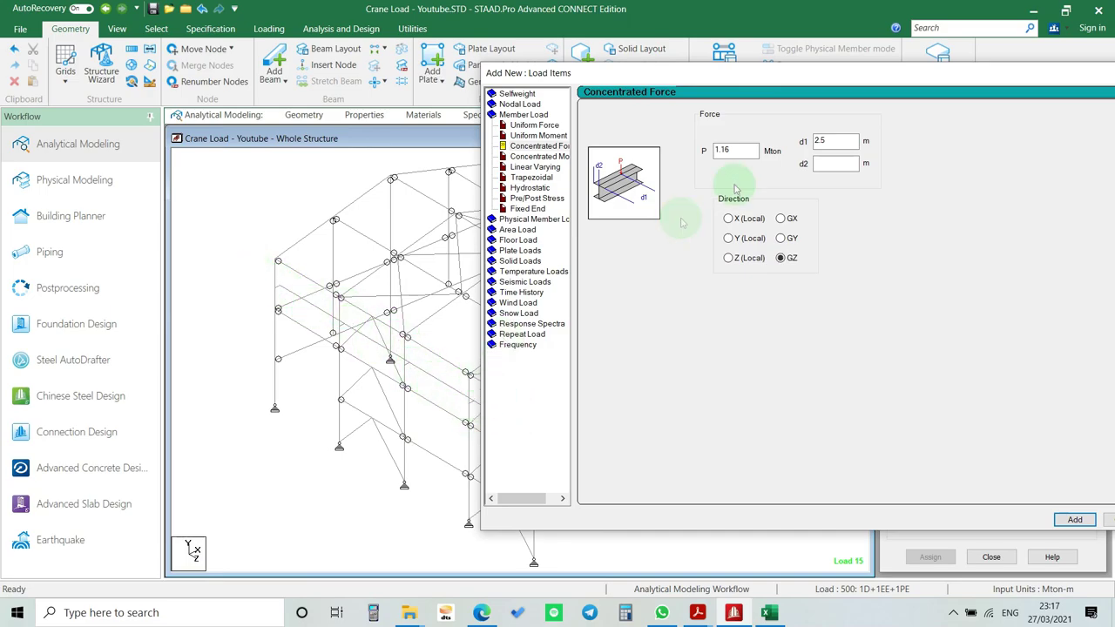
left_click_drag(731, 77, 456, 80)
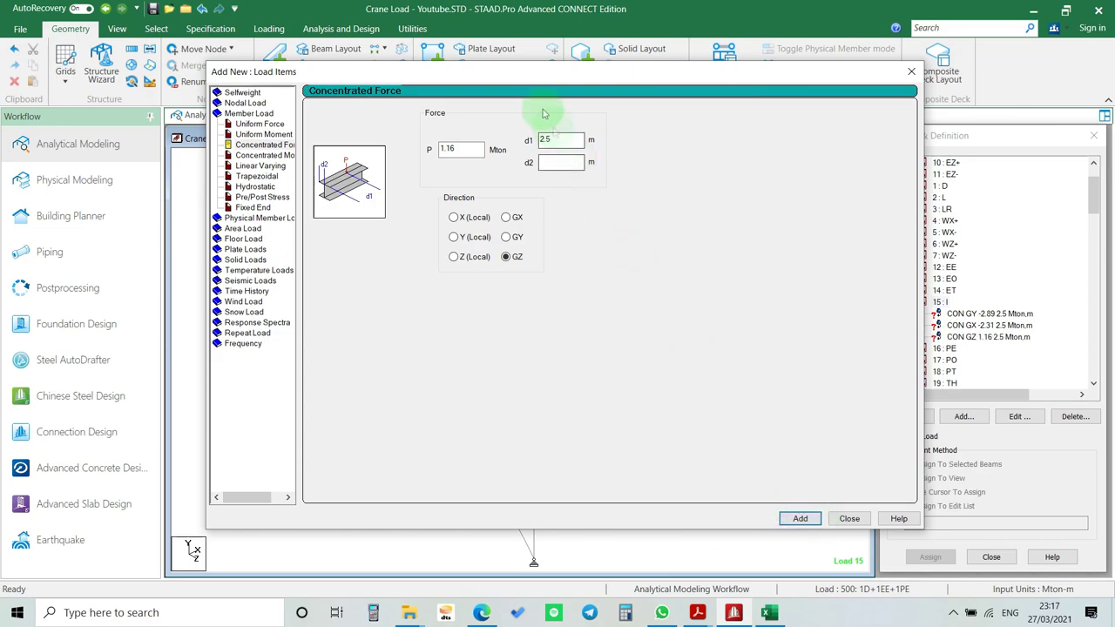
- Look up Support-B's vertical impact force in the Excel table and add it as a -0.09 Mton concentrated force in GY
key("alt+Tab")
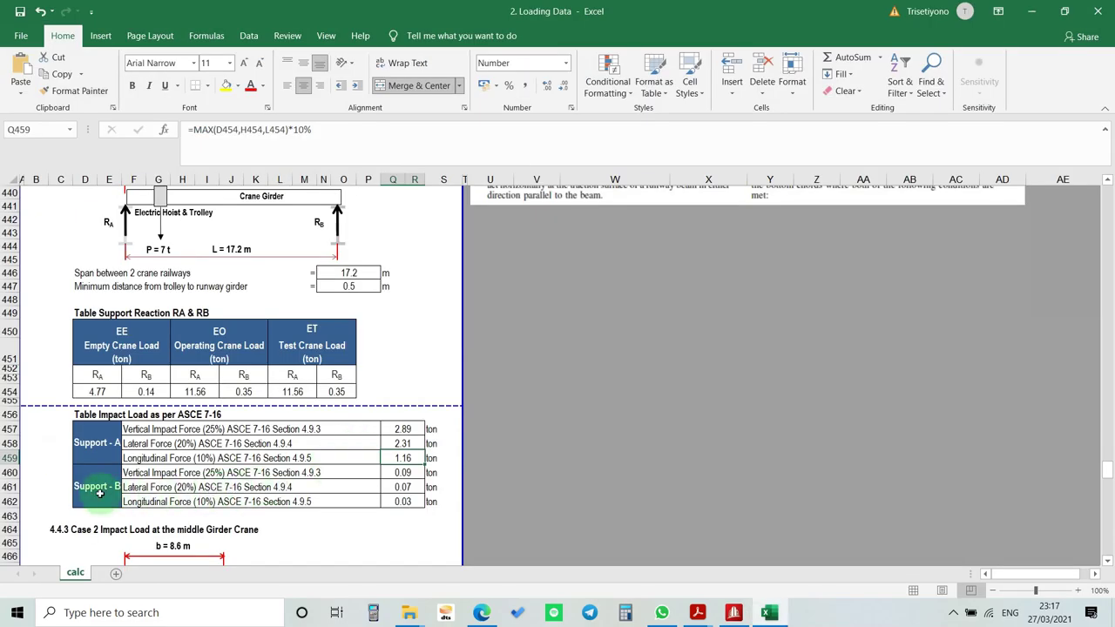
key("ctrl+c")
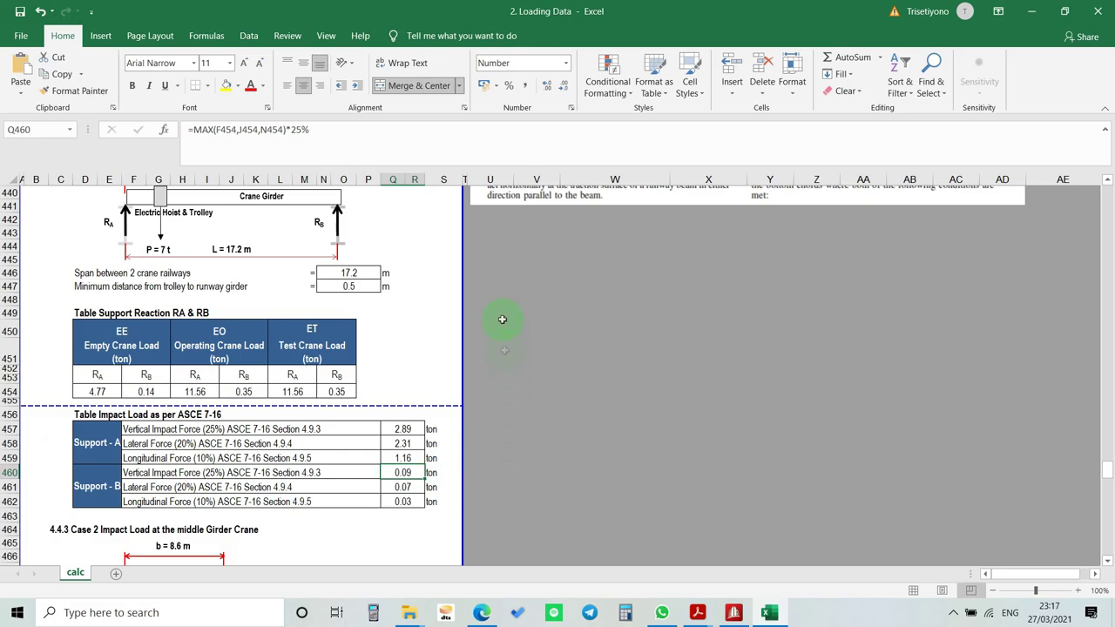
key("alt+Tab")
key("ctrl+v")
double_click(645, 150)
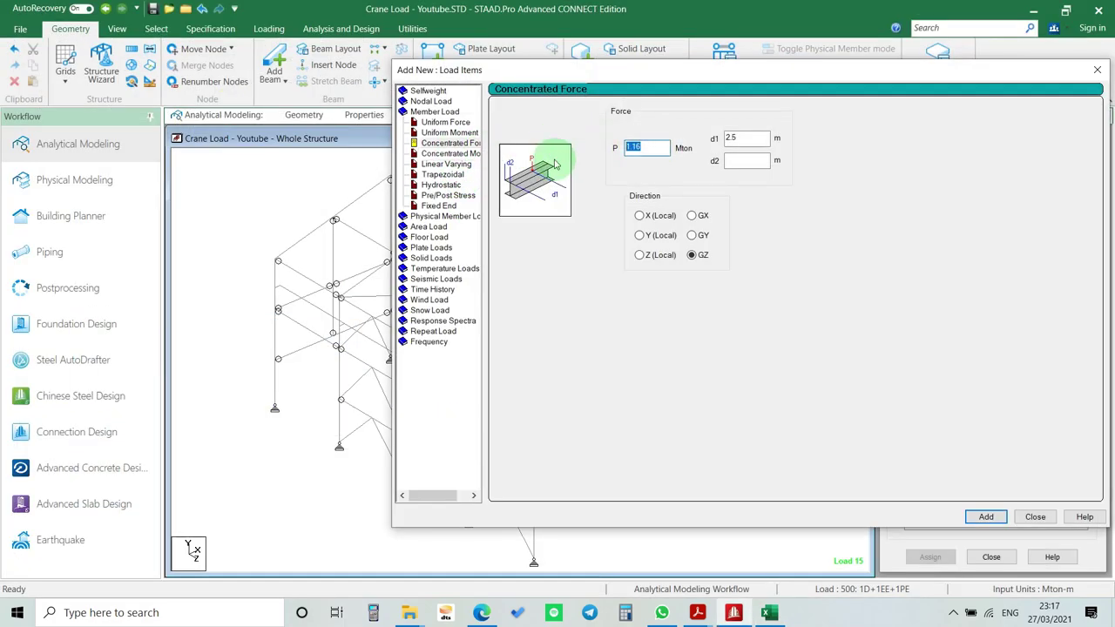
type("-0.09")
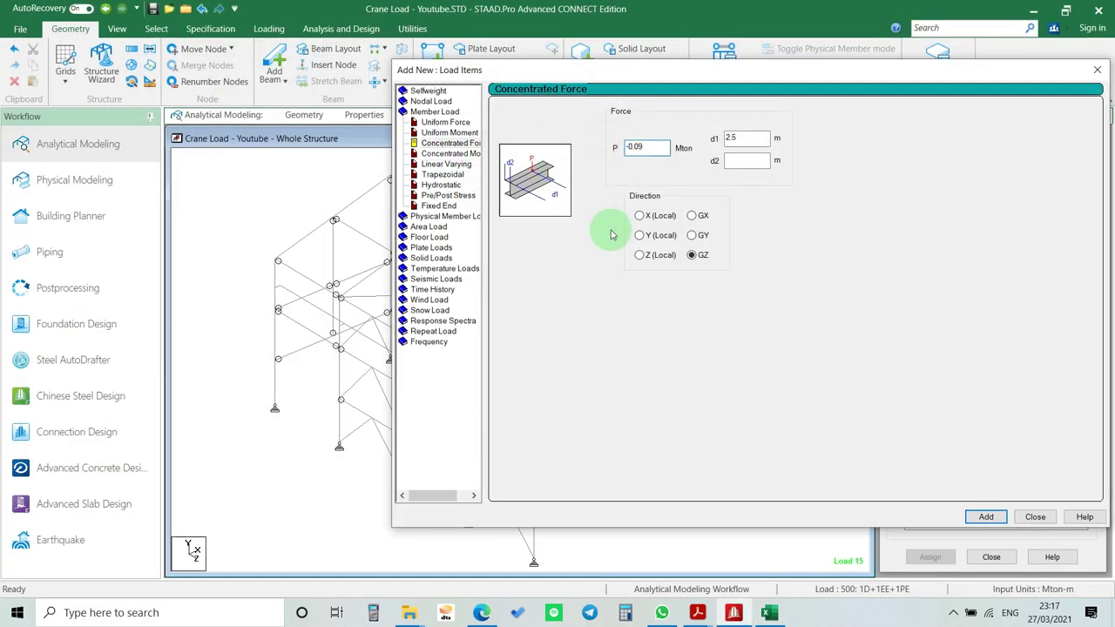
left_click(691, 235)
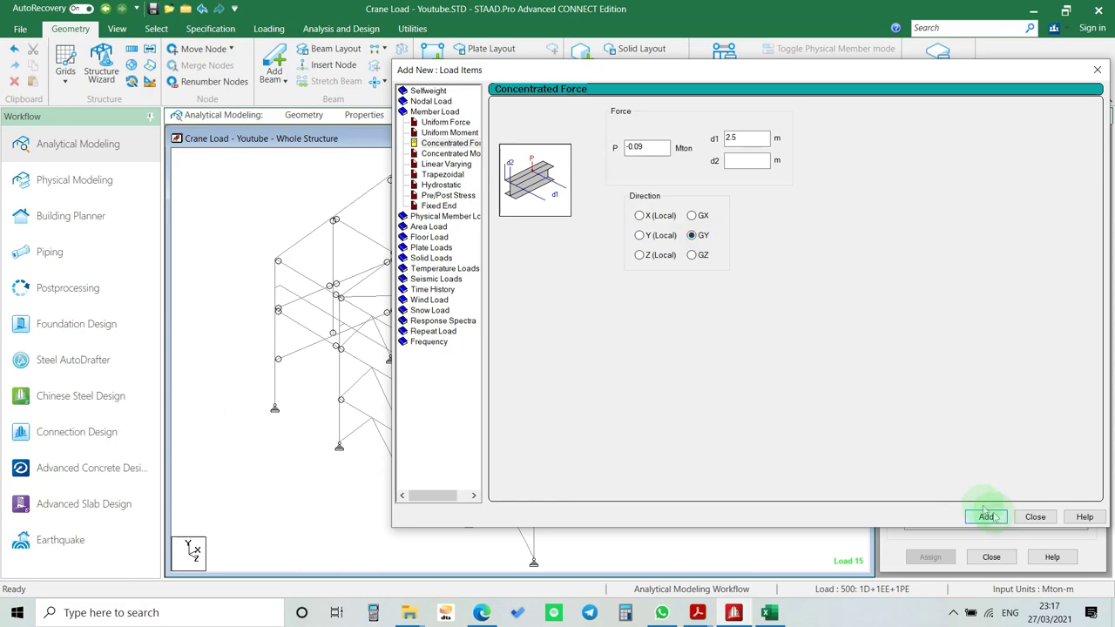
left_click(985, 516)
- Check Support-B's lateral force in the Excel table and add it as a 0.07 Mton concentrated force in GX
key("alt+Tab")
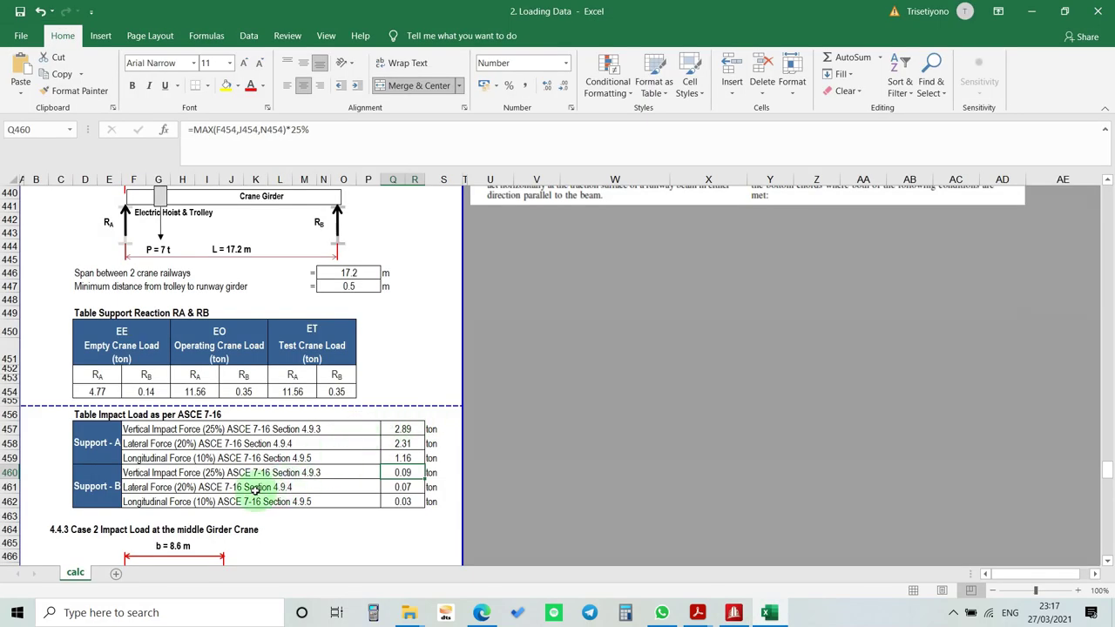
key("alt+Tab")
left_click_drag(515, 63, 509, 148)
double_click(575, 220)
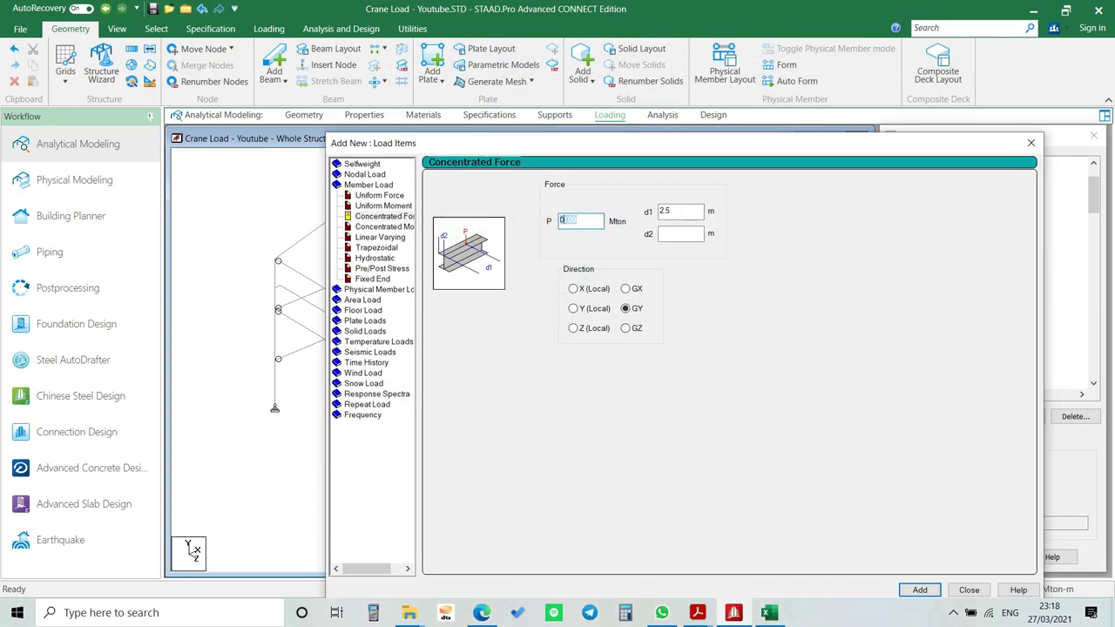
left_click(625, 288)
- Add Support-B's longitudinal force from the Excel table as a 0.03 Mton concentrated force in GZ and close the load items dialog
key("alt+Tab")
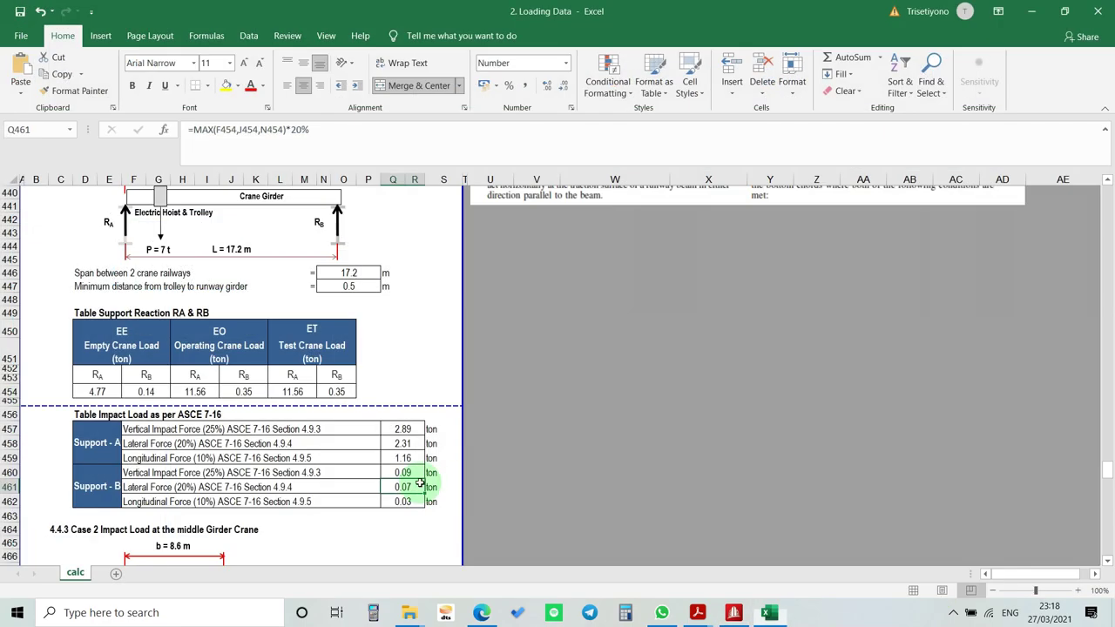
key("alt+Tab")
double_click(582, 220)
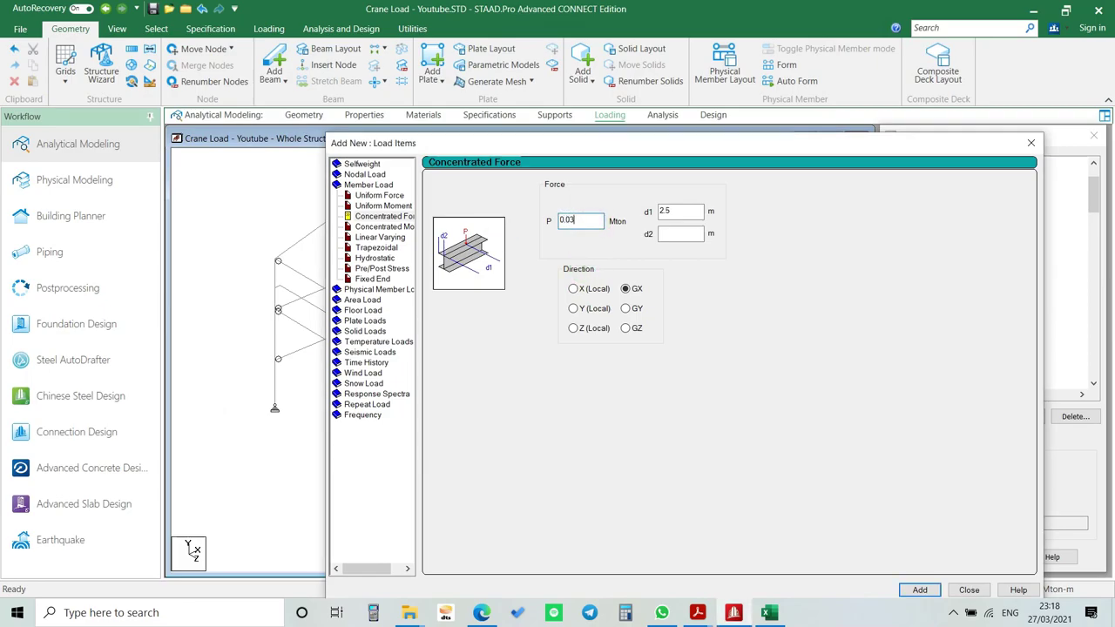
left_click(635, 327)
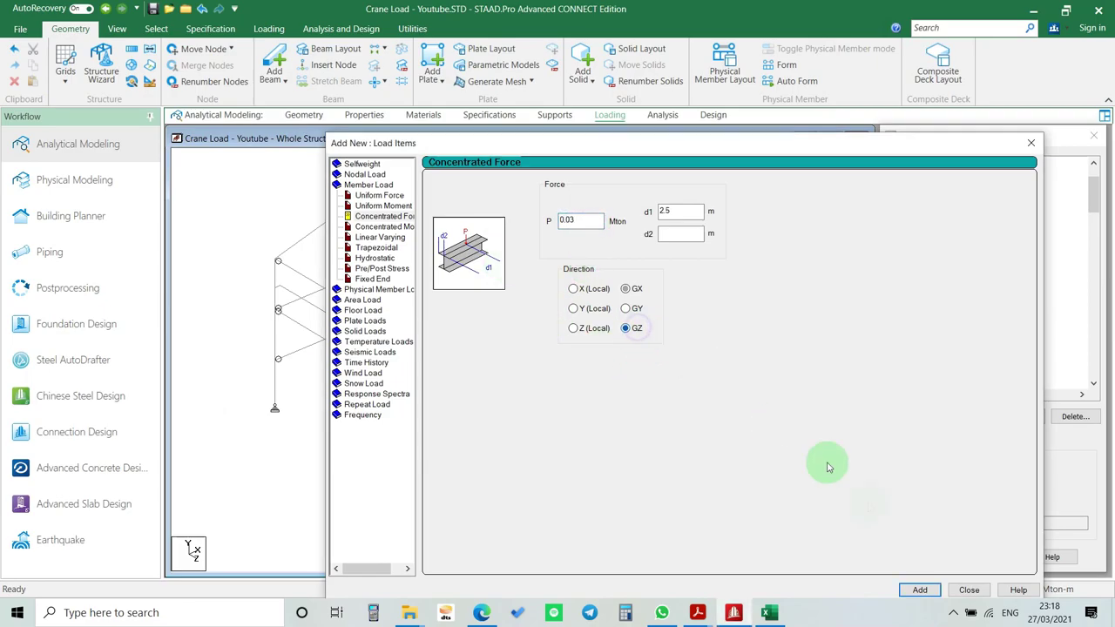
left_click(924, 590)
left_click_drag(837, 150, 563, 49)
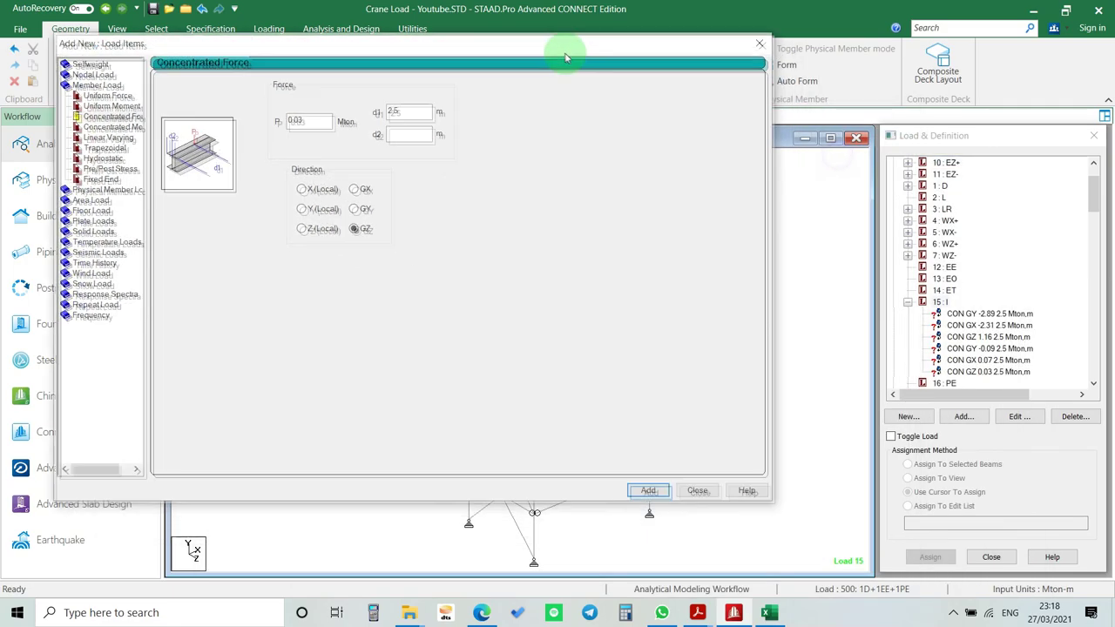
left_click(757, 42)
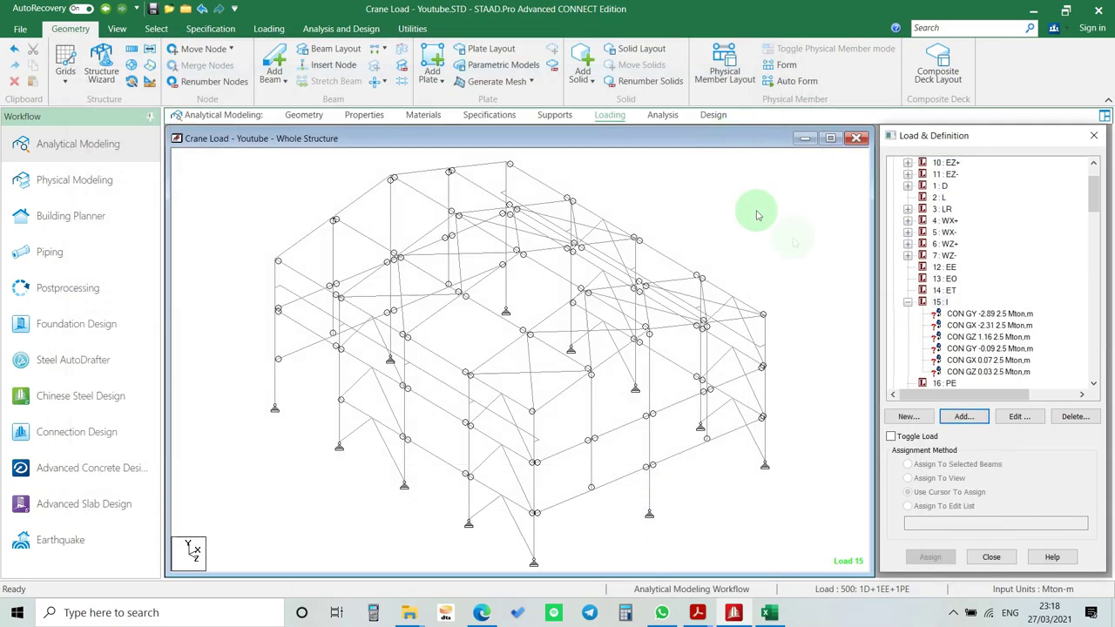
- Assign the -2.89 Mton GY force of load case 15 to the crane runway beam at Support-A, using the selected-beams method
left_click(981, 315)
left_click(311, 305)
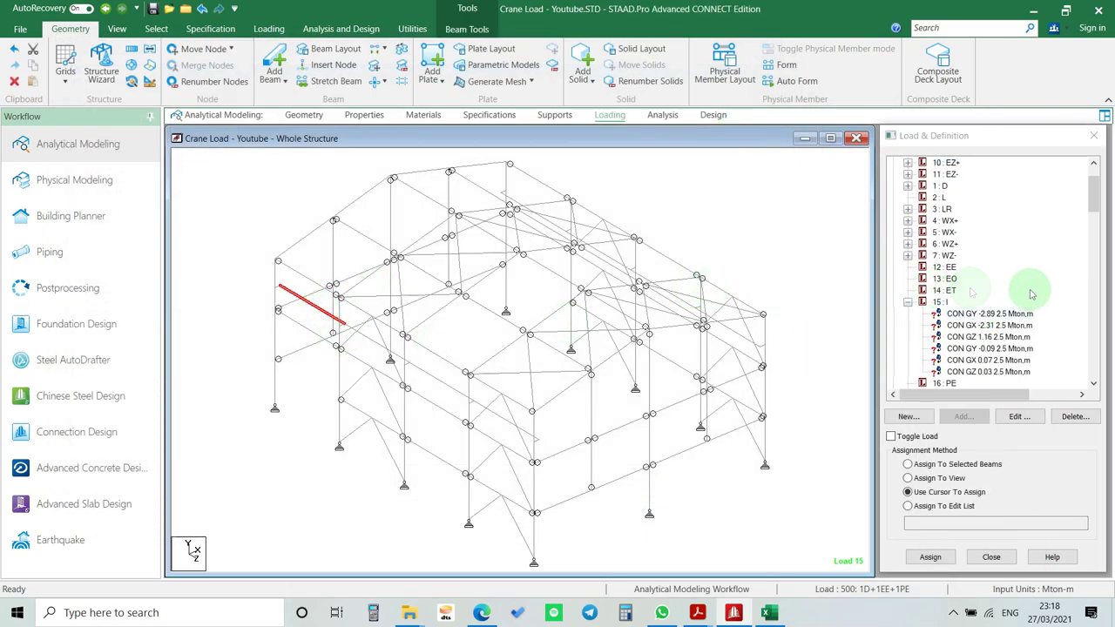
left_click(1031, 316)
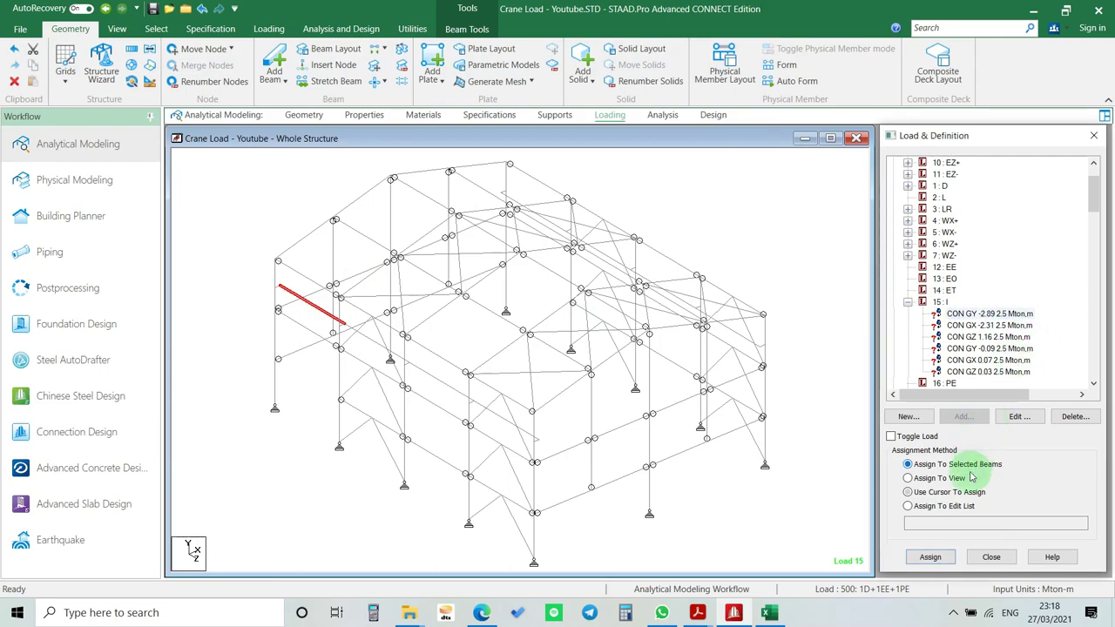
left_click(934, 557)
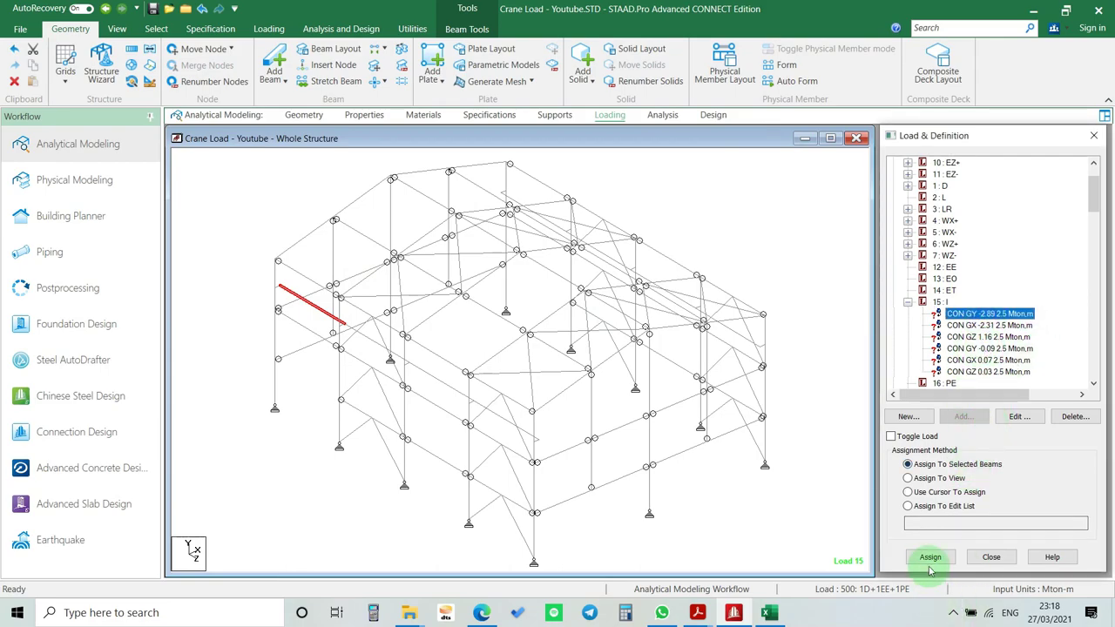
left_click(998, 394)
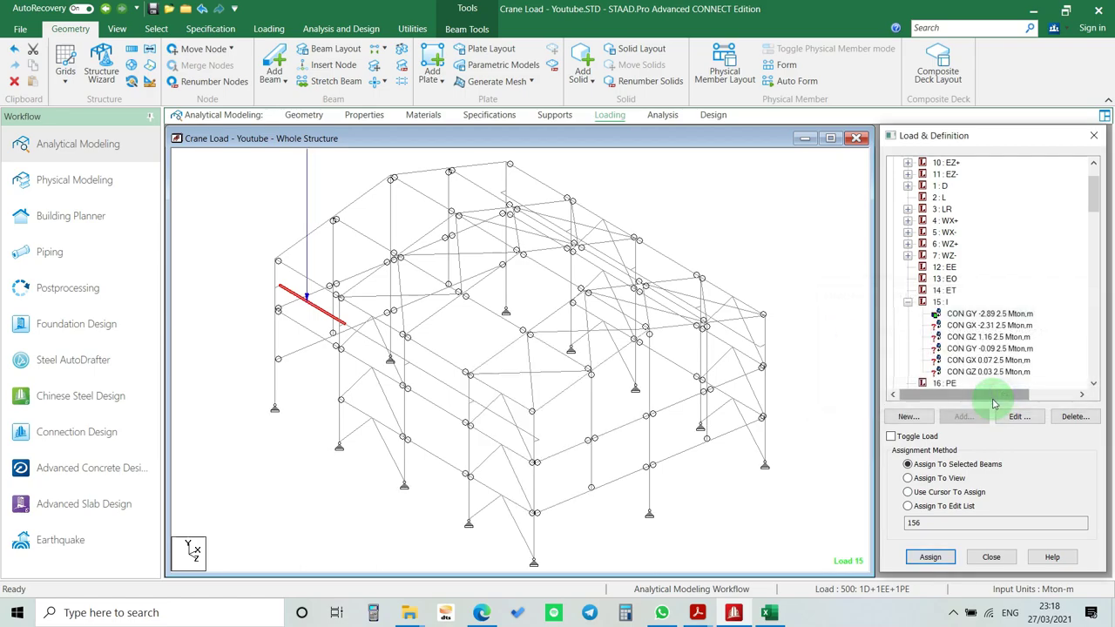
- Assign the -2.31 Mton GX and 1.16 Mton GZ forces to the same selected Support-A runway beam
left_click(1019, 325)
left_click(931, 558)
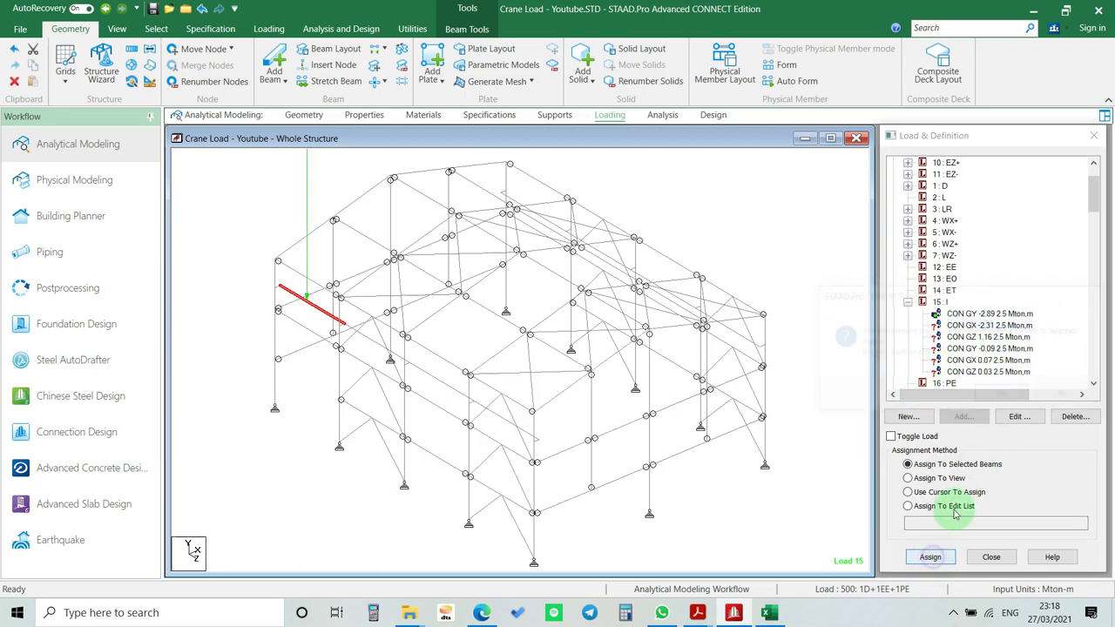
left_click(996, 392)
left_click(516, 250)
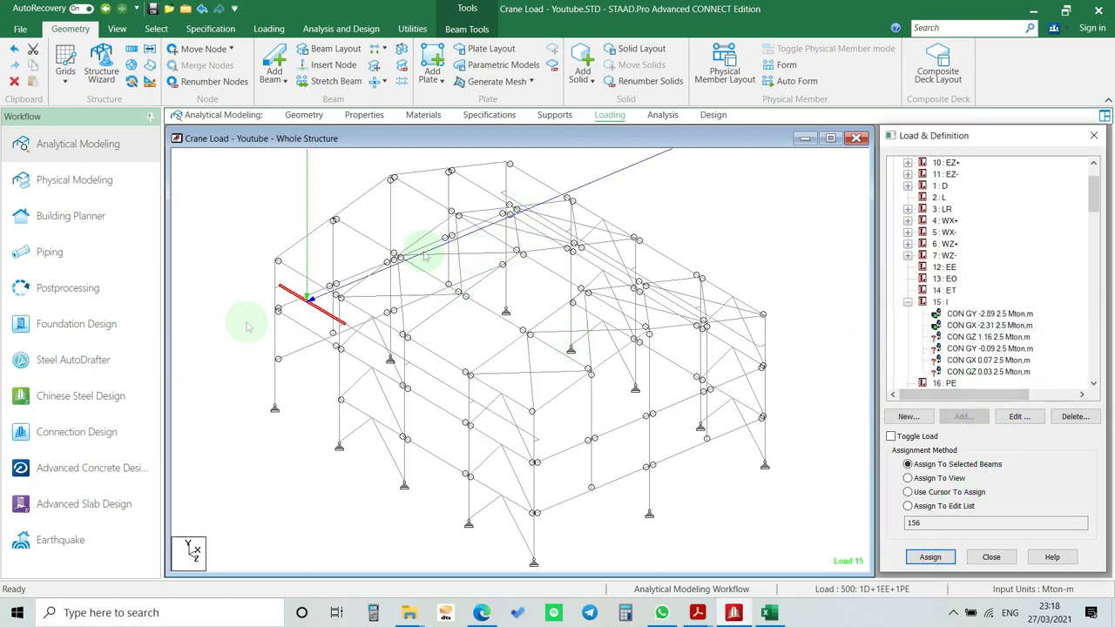
left_click(980, 337)
left_click(930, 557)
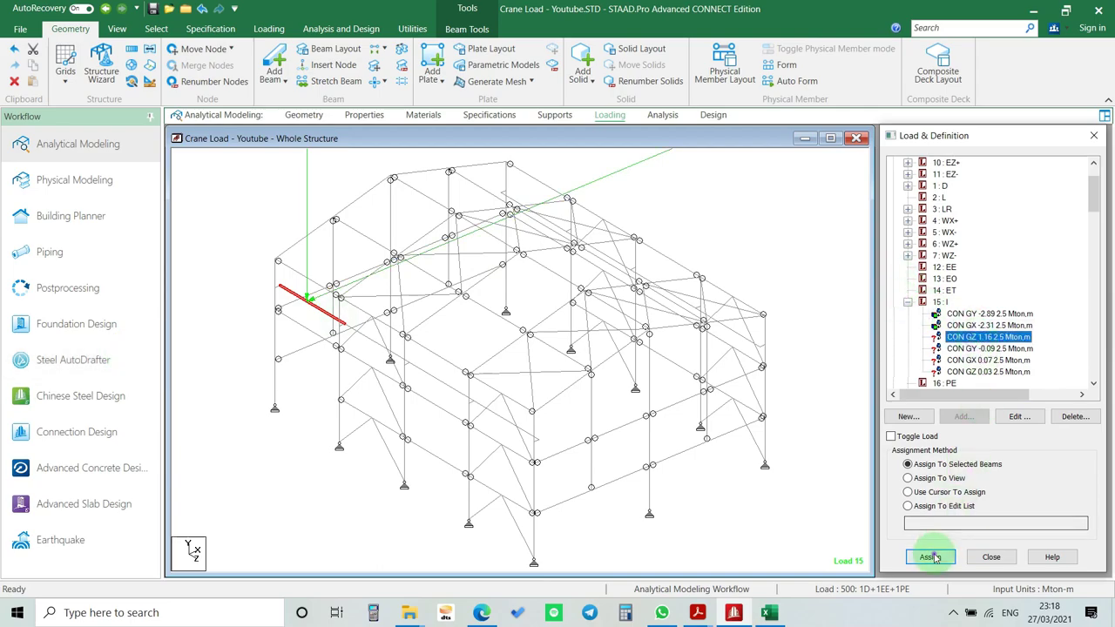
left_click(1000, 393)
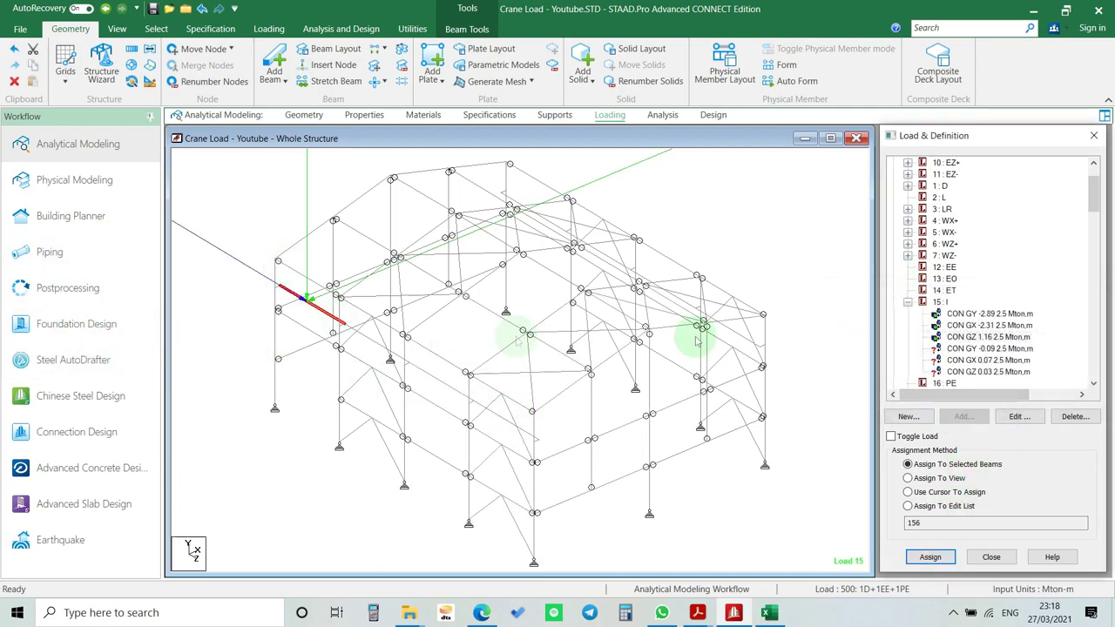
- Select the opposite crane runway beam at Support-B and assign the -0.09 Mton GY force to it
scroll(520, 202, "up", 1)
left_click(520, 185)
scroll(528, 287, "down", 2)
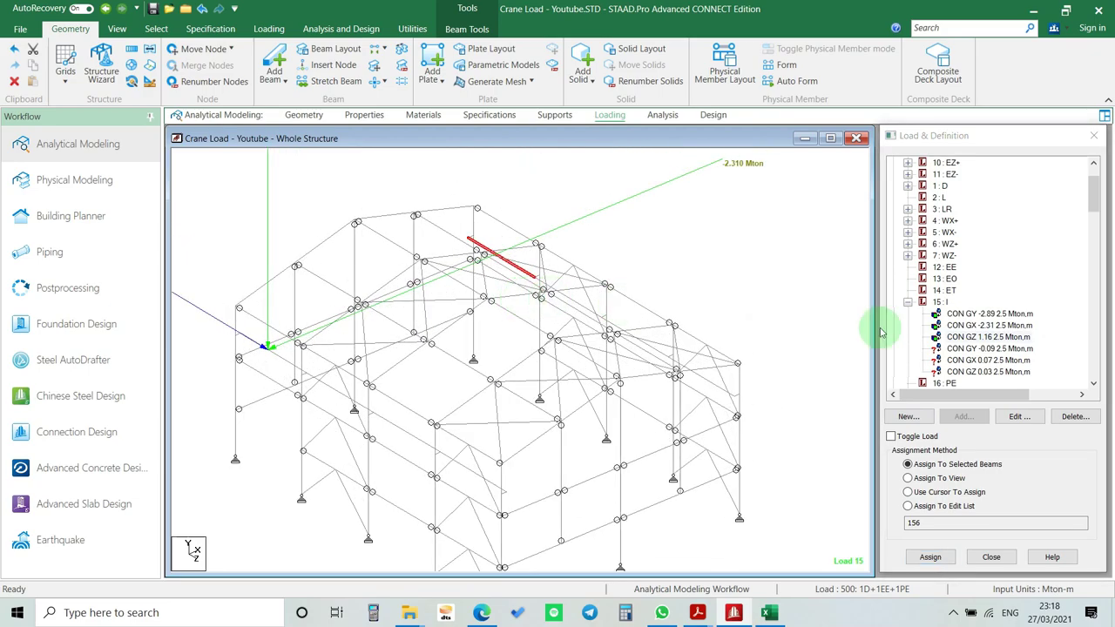
left_click(988, 348)
left_click(934, 555)
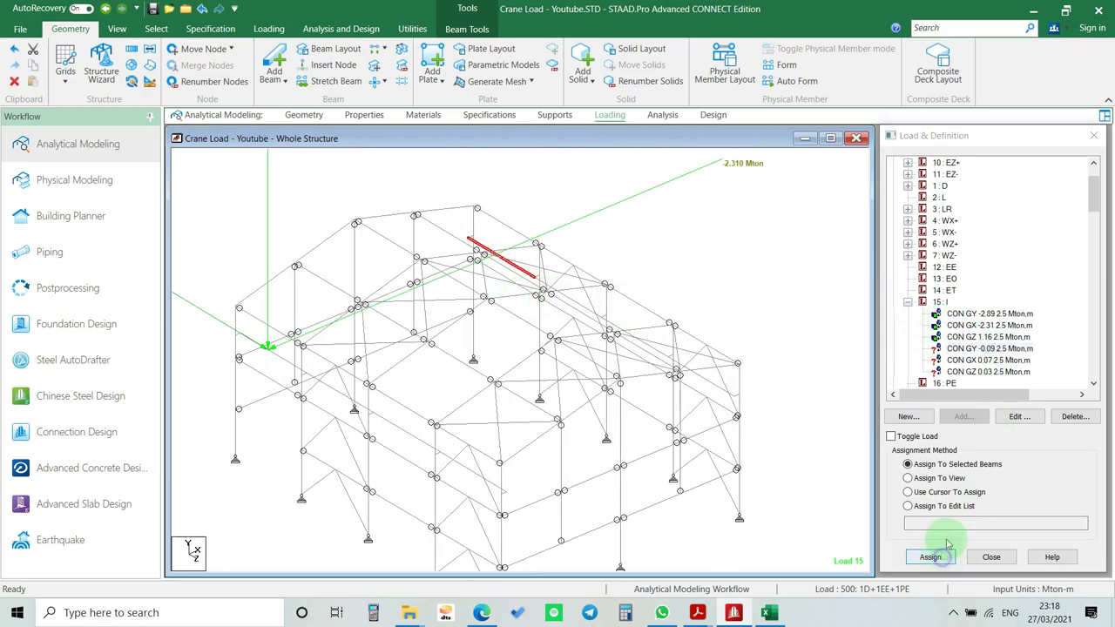
left_click(1008, 397)
- Assign the 0.07 Mton GX and 0.03 Mton GZ forces to the selected Support-B runway beam
left_click(987, 359)
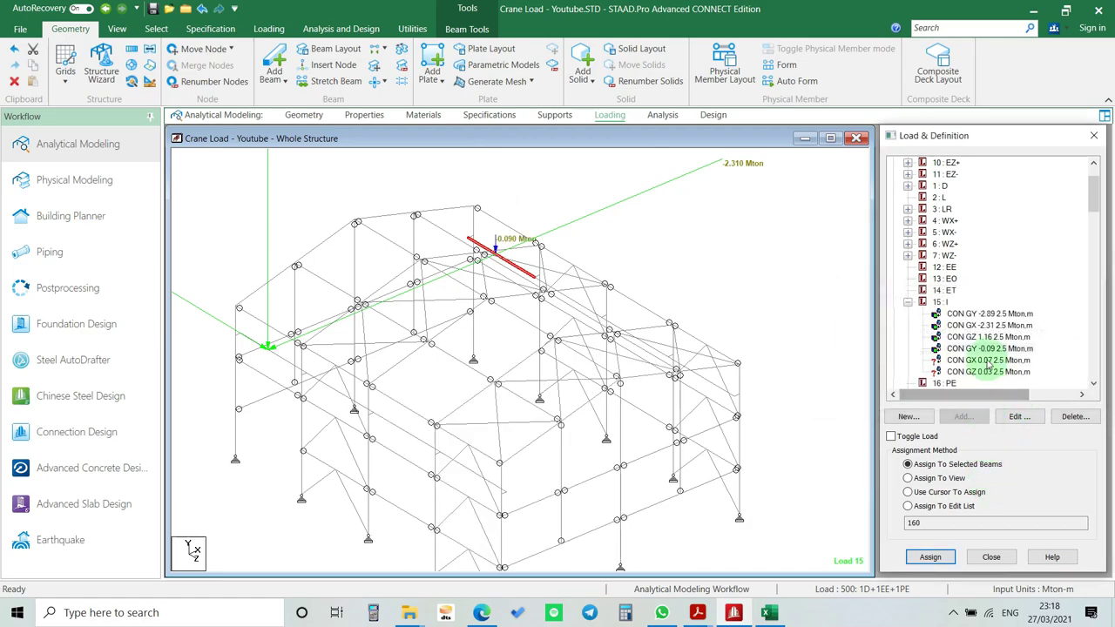
left_click(930, 557)
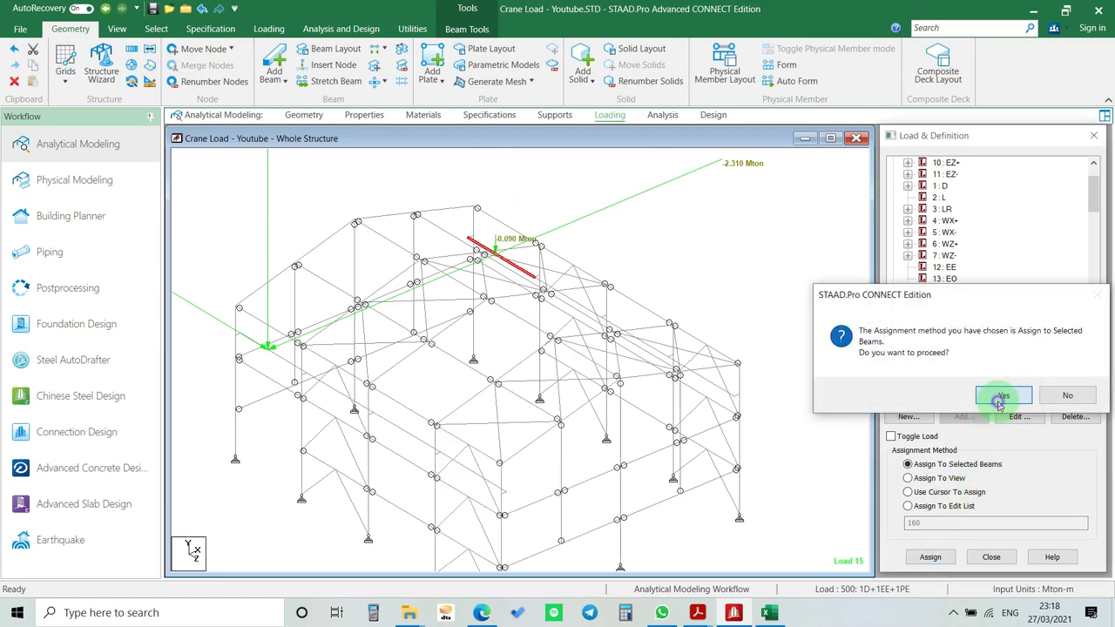
left_click(1000, 397)
left_click(931, 557)
left_click(998, 396)
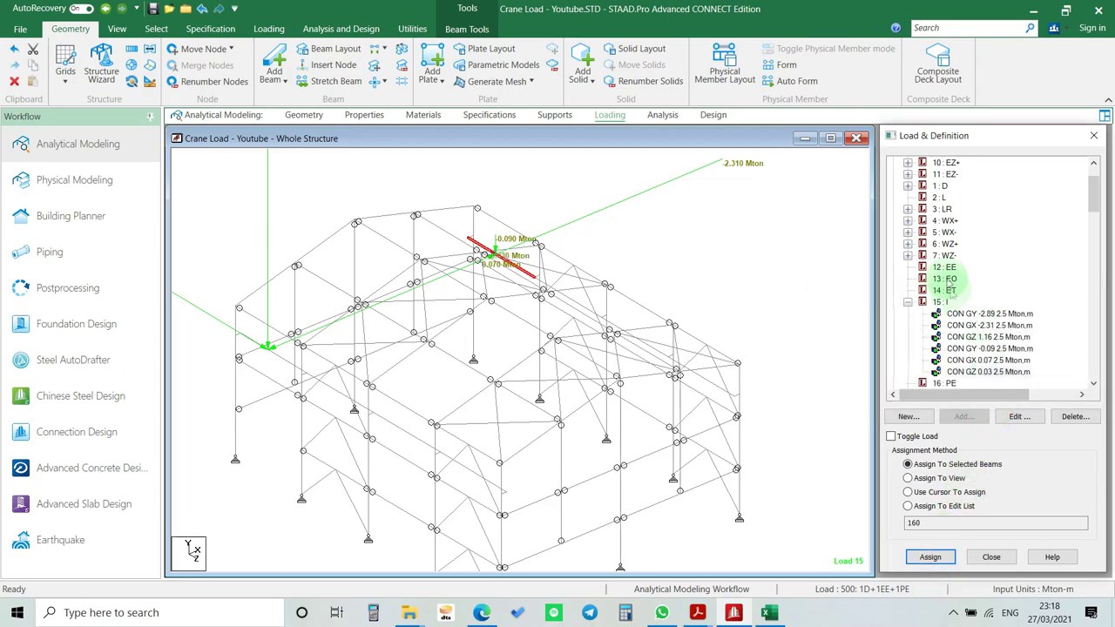
- Scale down the displayed force arrows and clear the beam selection to examine load case 15 on both runway beams
left_click(963, 315)
scroll(297, 322, "up", 4)
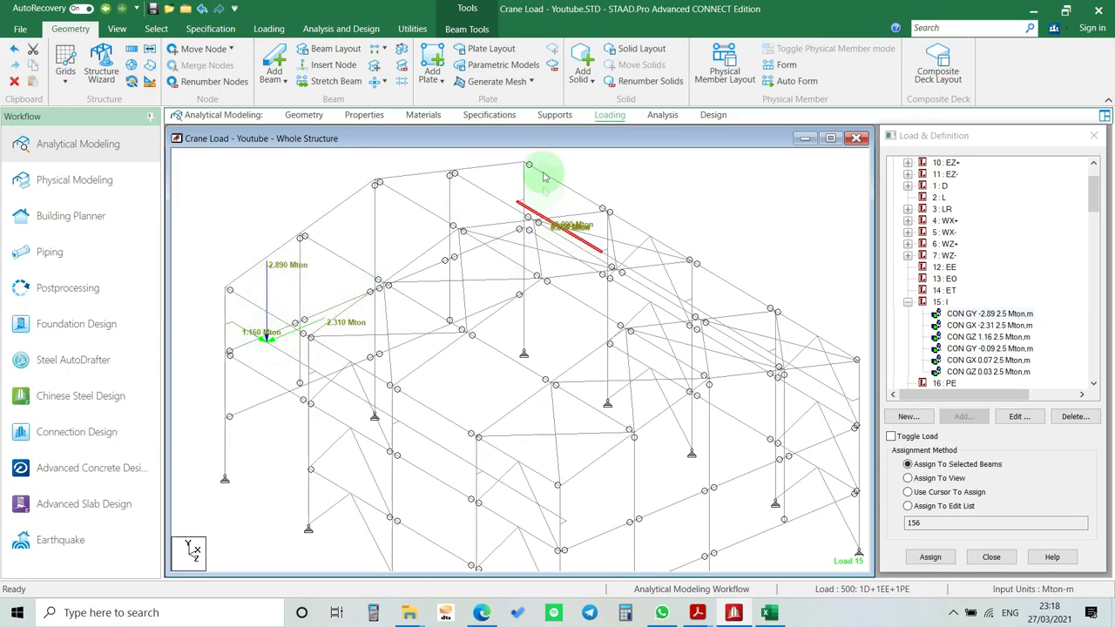
left_click(657, 196)
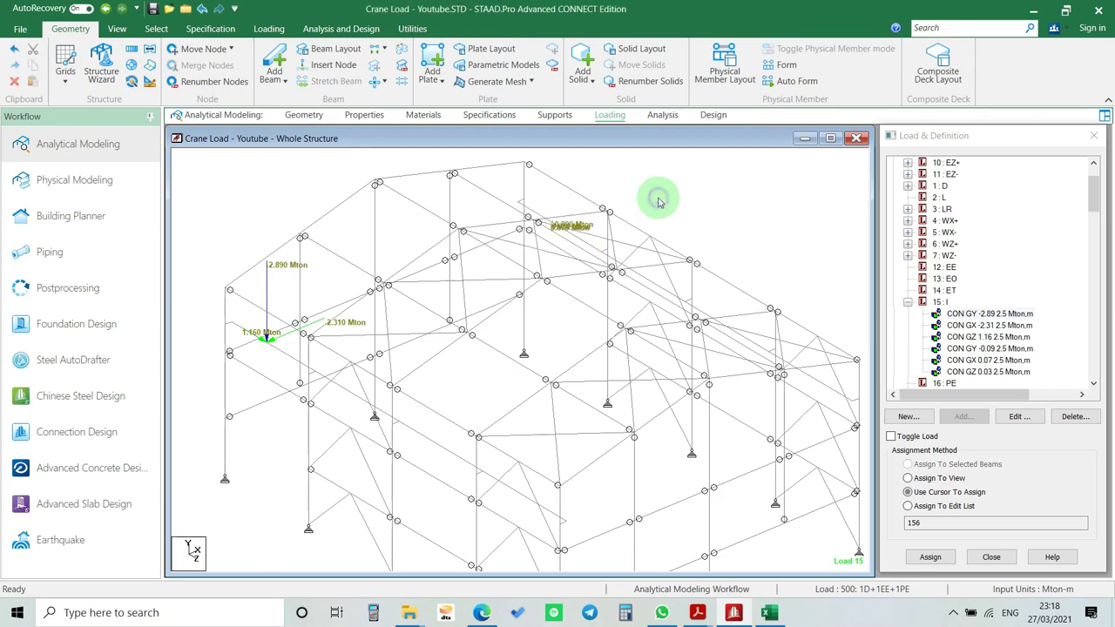
scroll(298, 322, "down", 3)
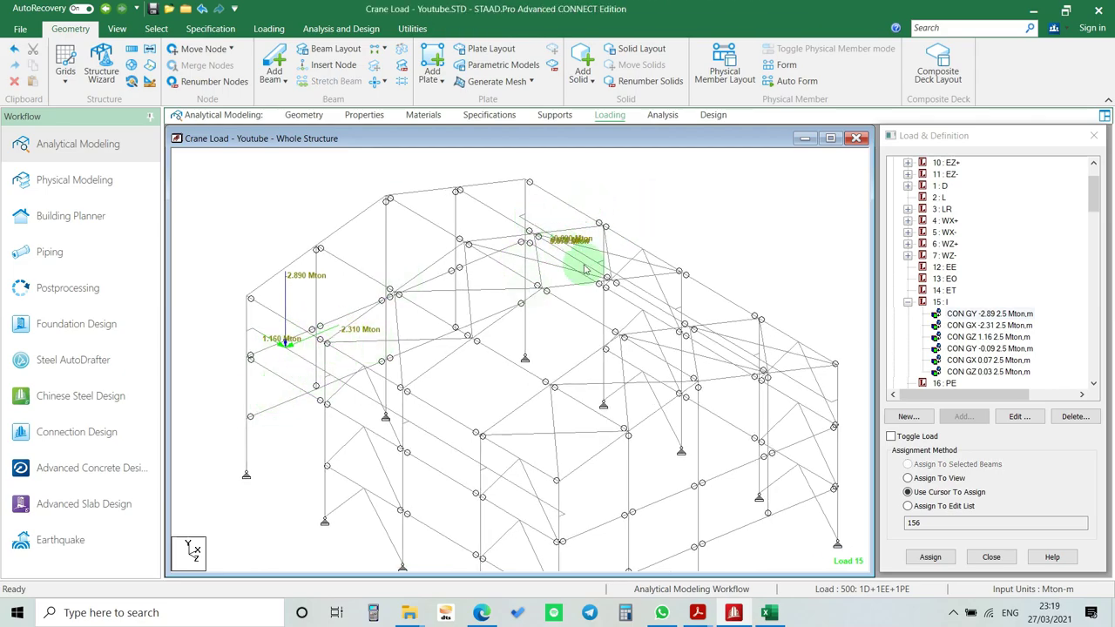
- Switch to the Excel sheet, review the Case 1 impact load sketch at the support, and compare it with the STAAD.Pro model
key("alt+Tab")
scroll(141, 322, "up", 2)
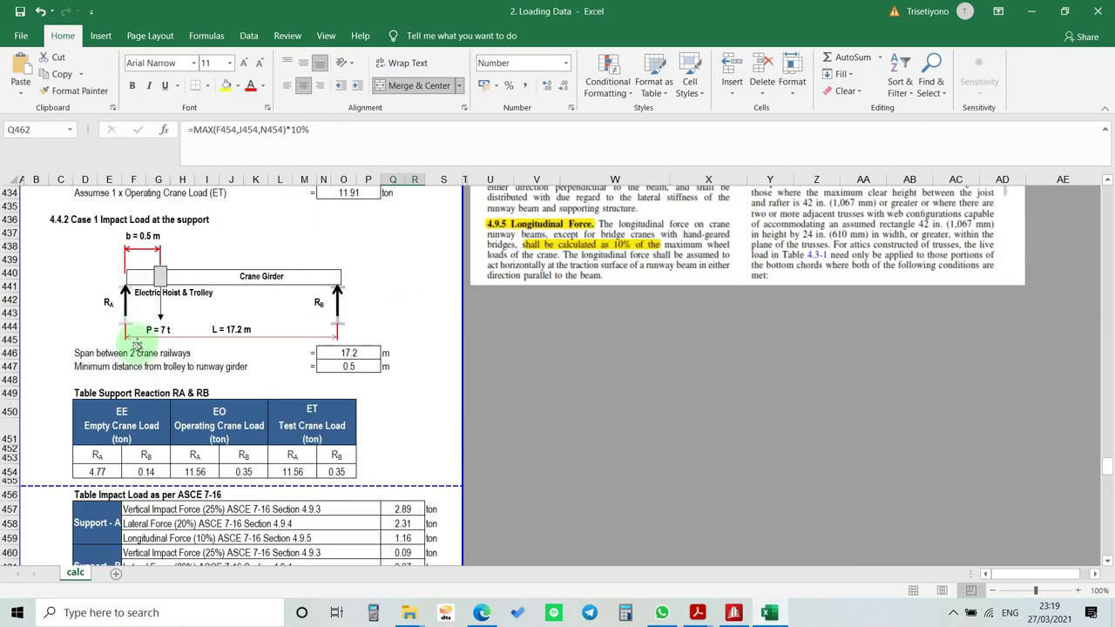
scroll(137, 356, "up", 1)
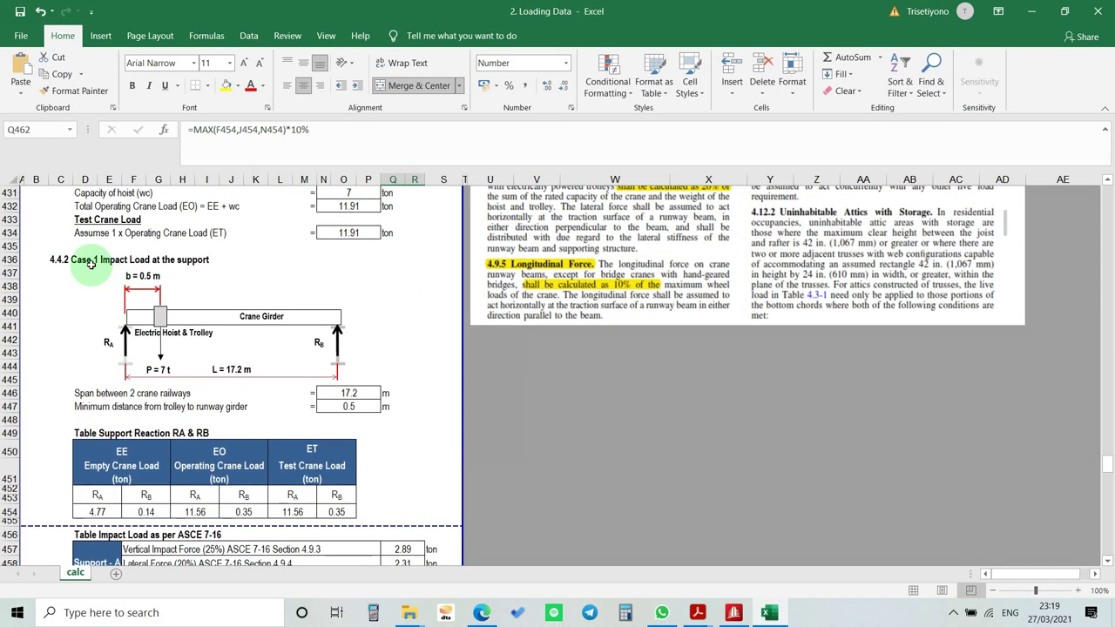
scroll(144, 281, "down", 1)
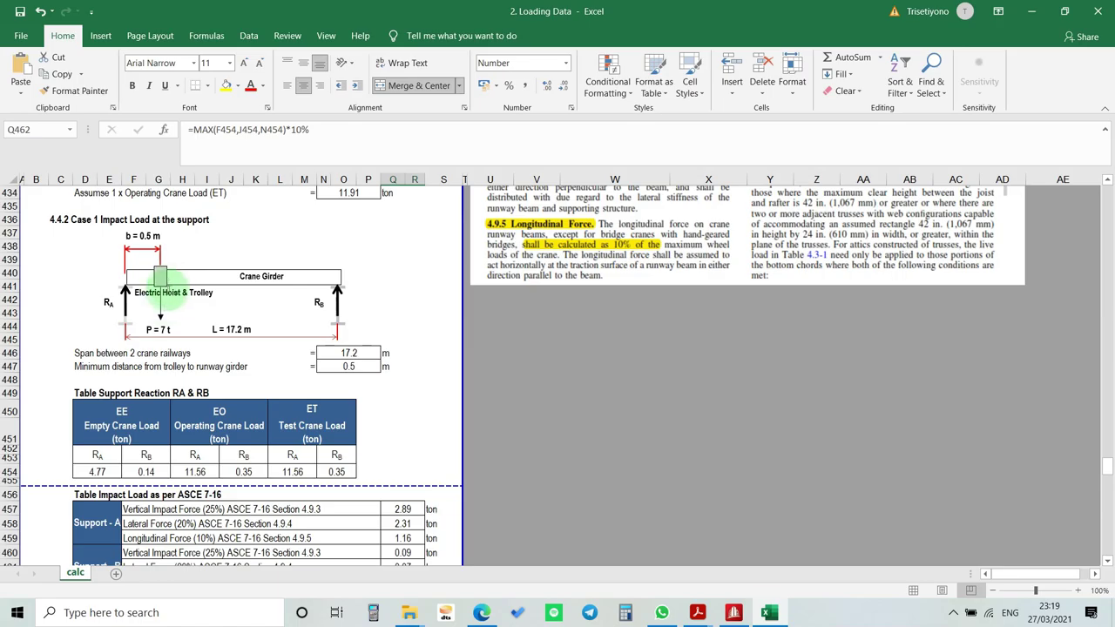
key("alt+Tab")
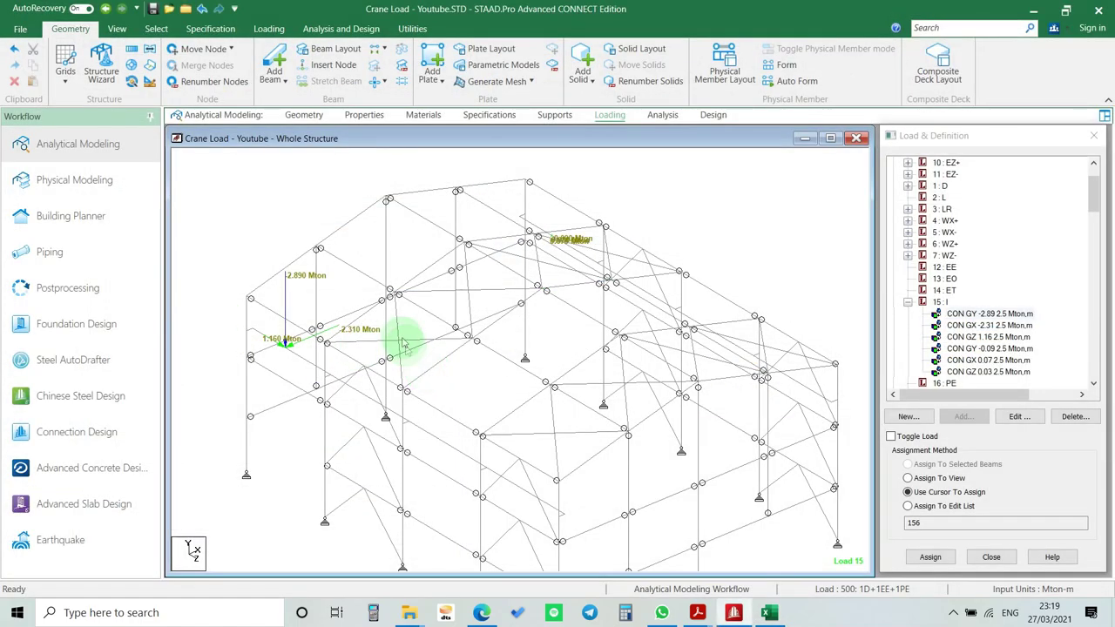
- Look up the Case 2 impact load table for the middle of the crane girder in the Excel sheet and return to STAAD.Pro
key("alt+Tab")
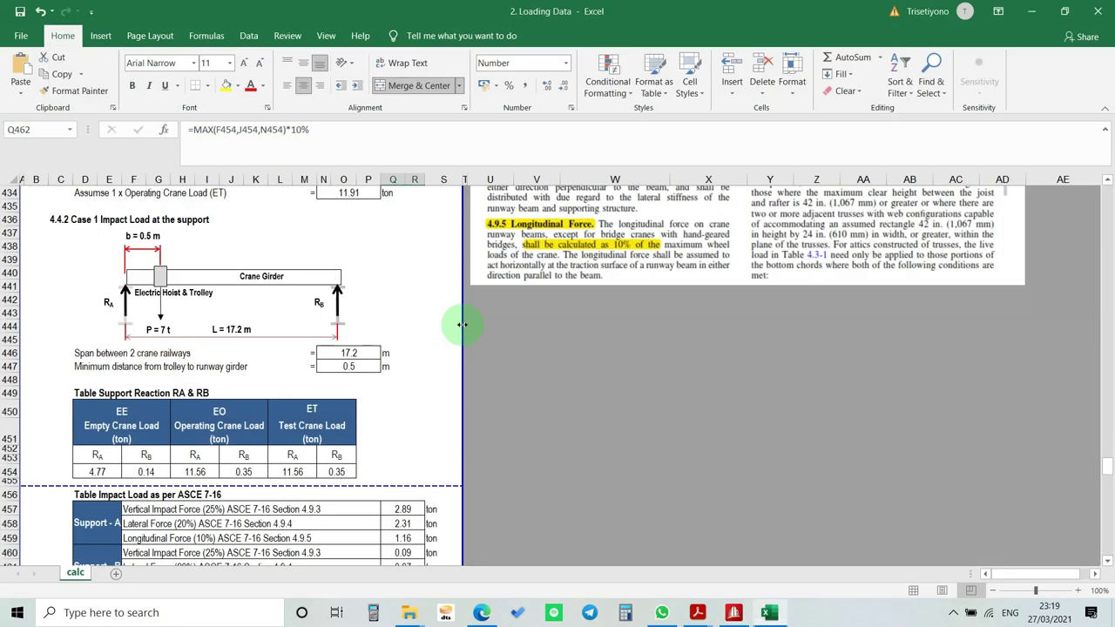
scroll(323, 354, "down", 1)
scroll(323, 355, "down", 9)
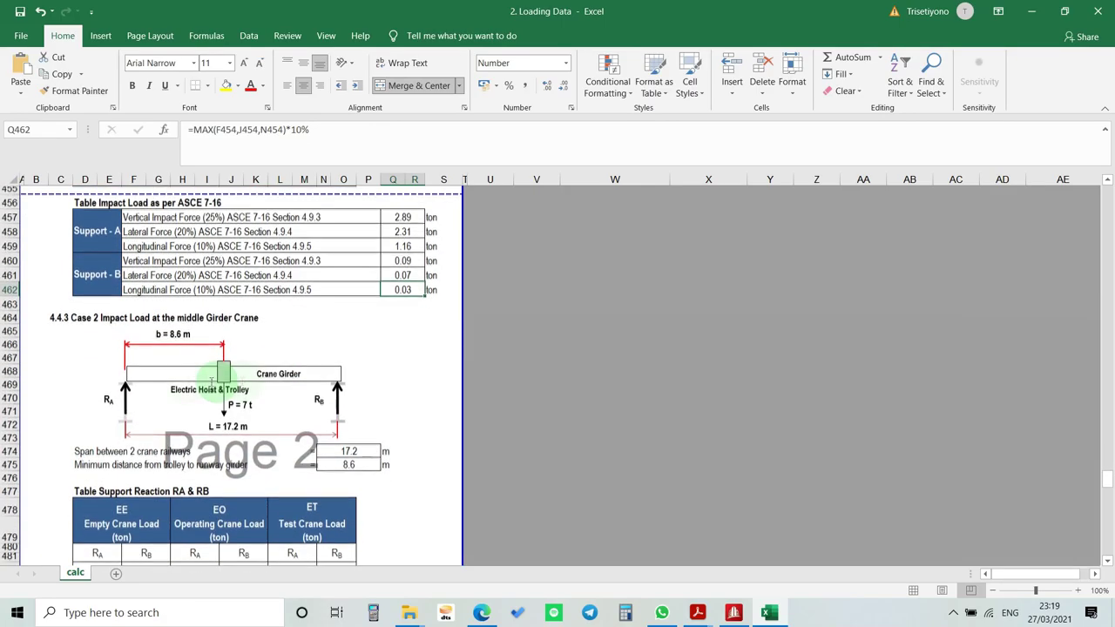
left_click_drag(139, 403, 344, 435)
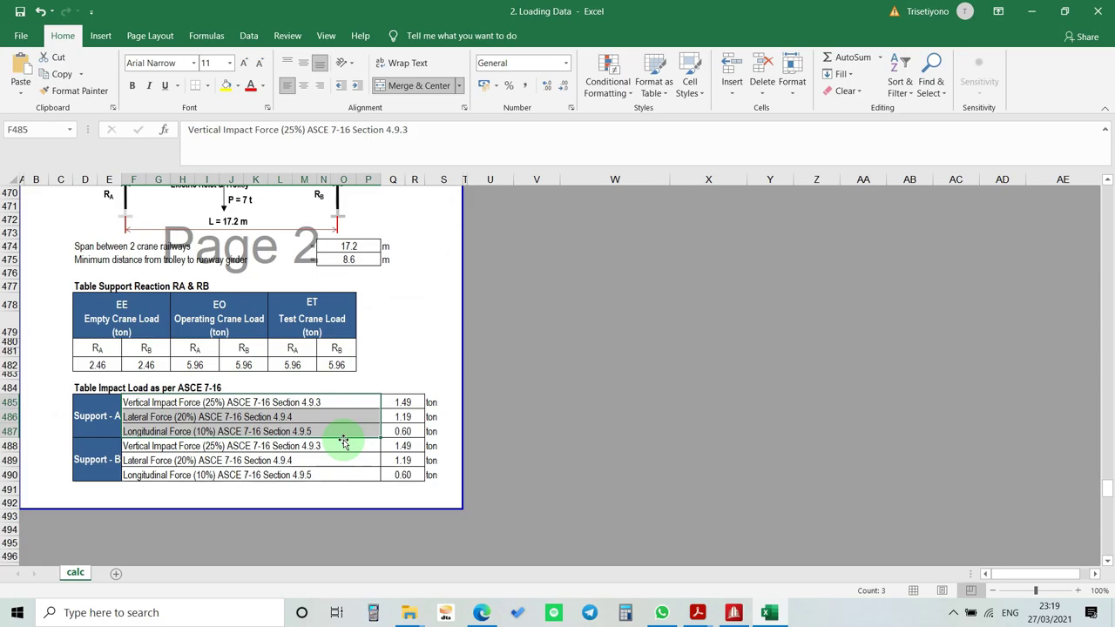
scroll(342, 429, "up", 1)
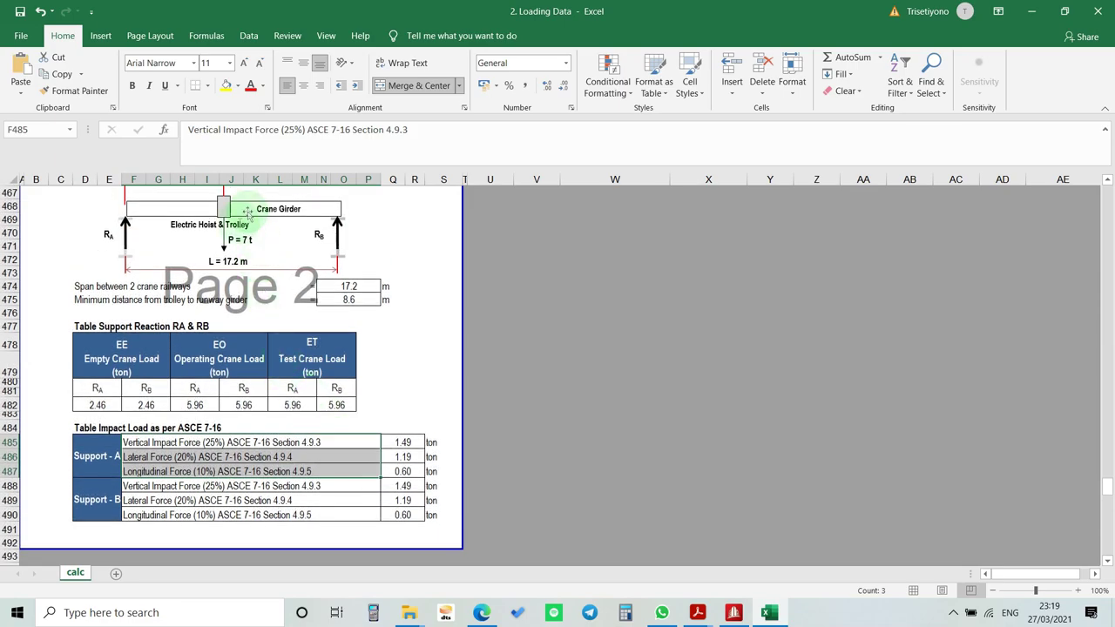
key("alt+Tab")
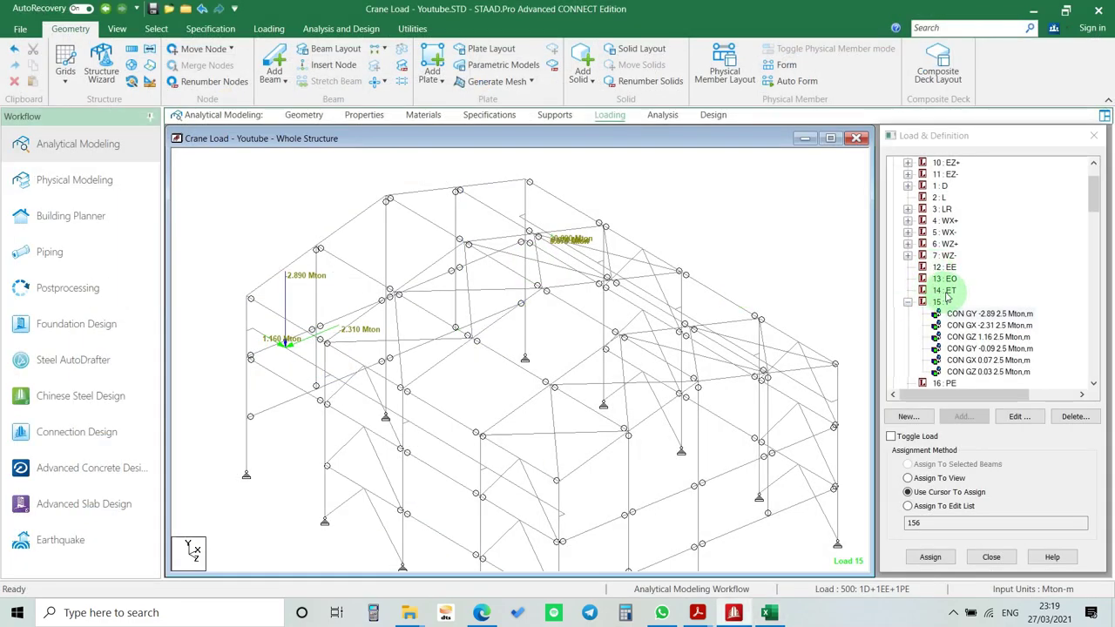
- Add Support-A's Case 2 vertical impact force to load case 15 as a -1.49 Mton concentrated force in GY at d1 2.5 m
left_click(941, 301)
left_click(964, 416)
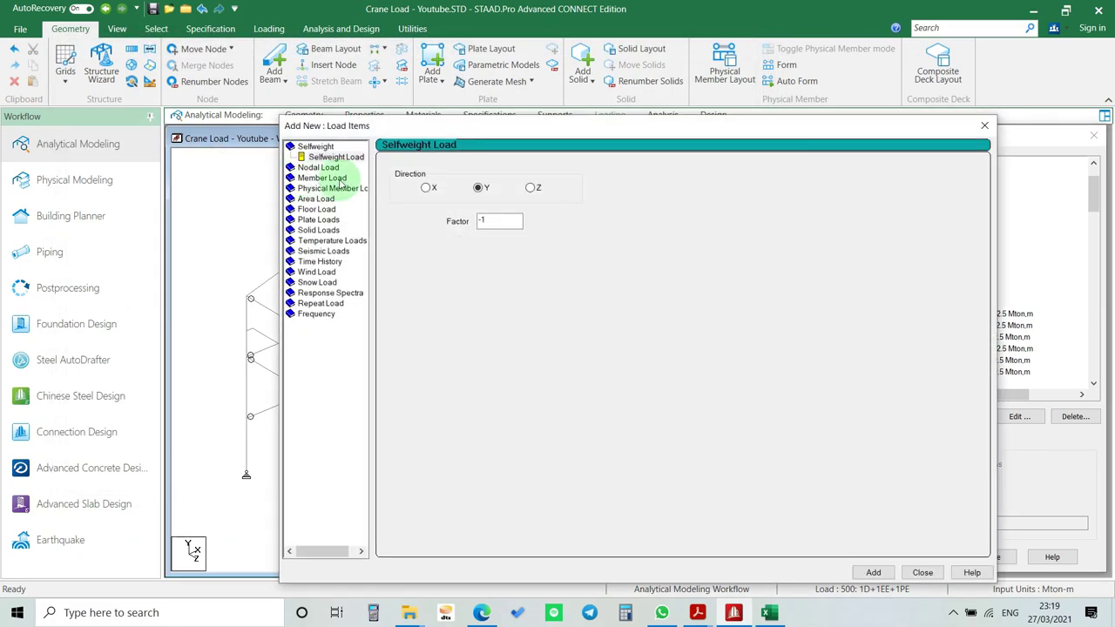
left_click(340, 178)
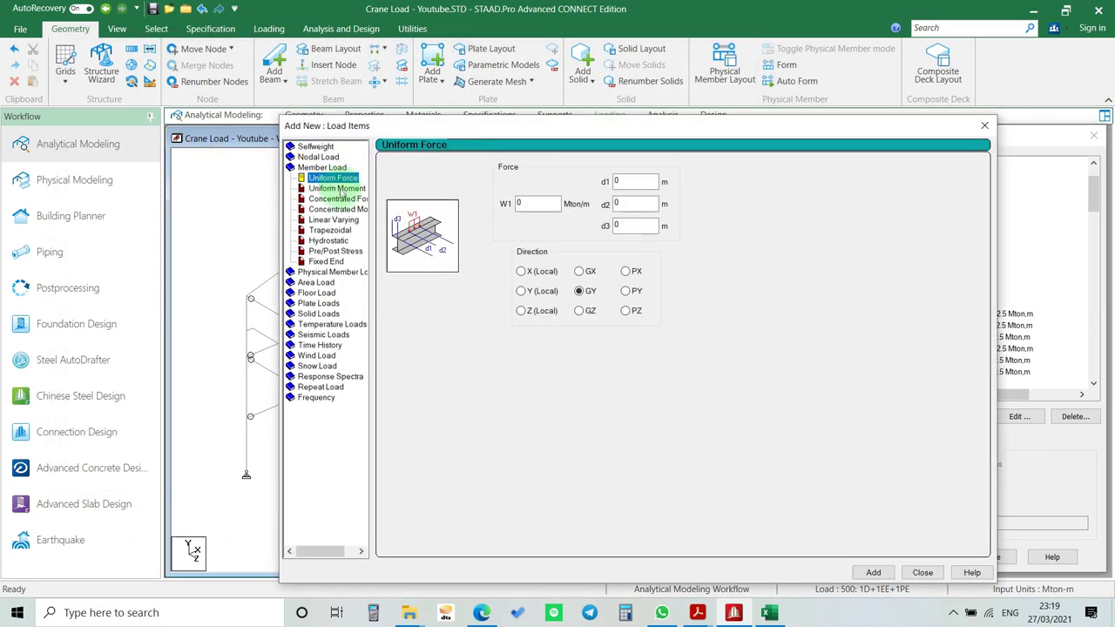
left_click(340, 200)
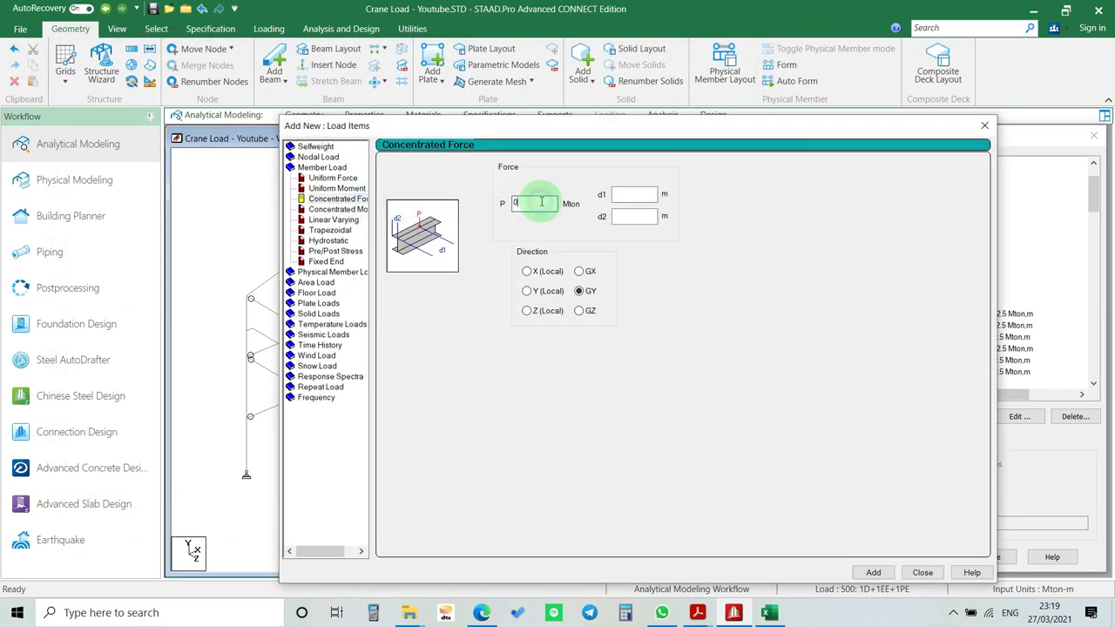
key("alt+Tab")
key("alt+Tab")
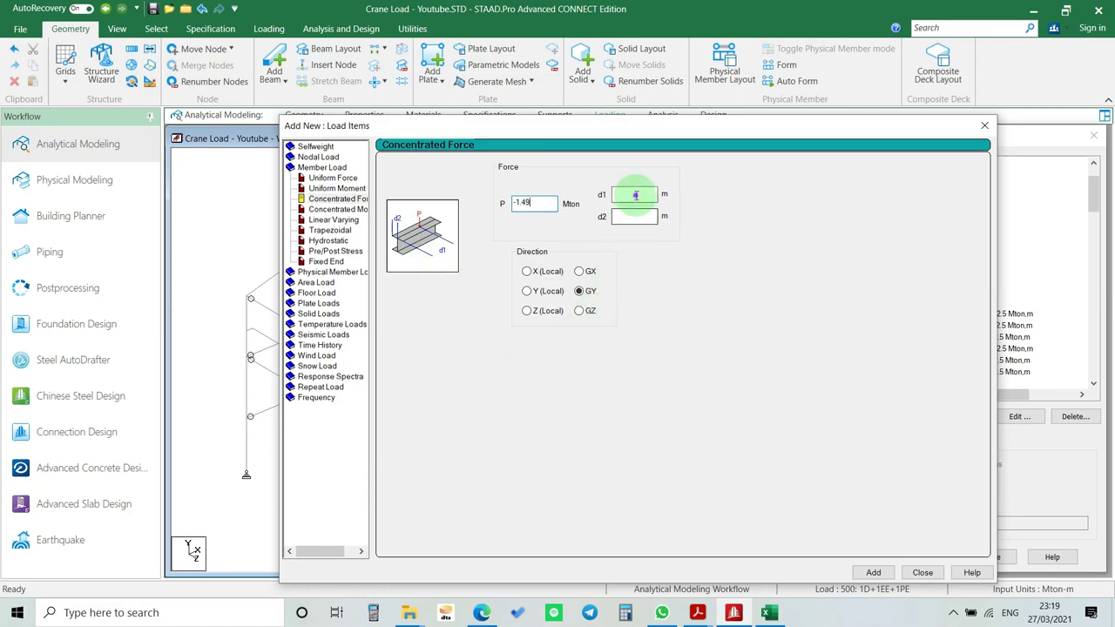
type("2.5")
left_click(873, 572)
- Check Support-A's Case 2 lateral force in the Excel table and add it as a -1.19 Mton concentrated force in GX
key("alt+Tab")
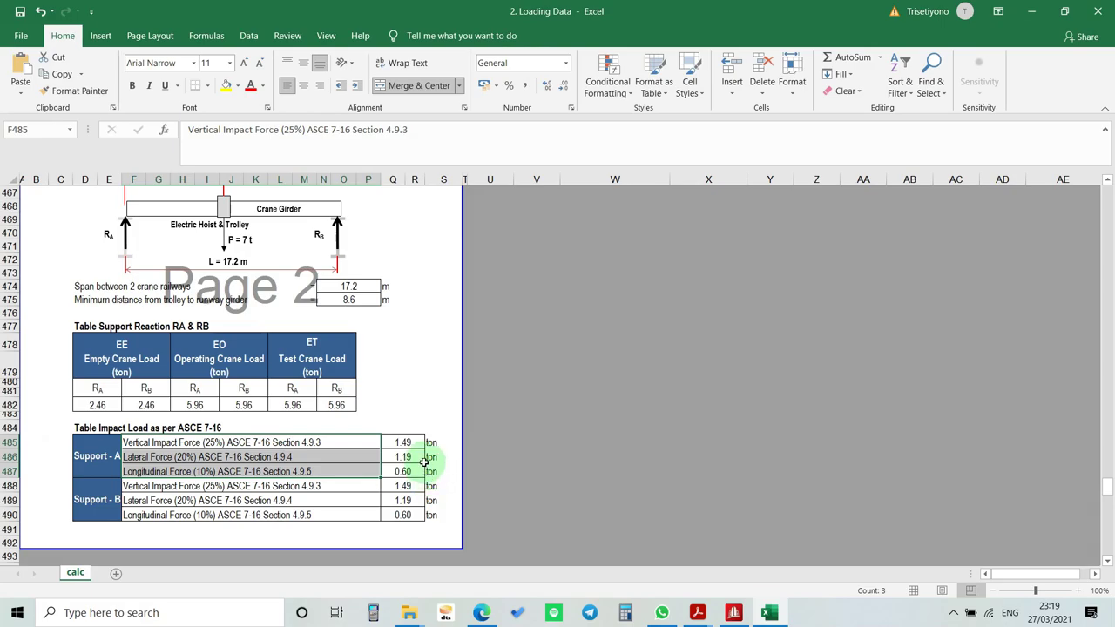
key("alt+Tab")
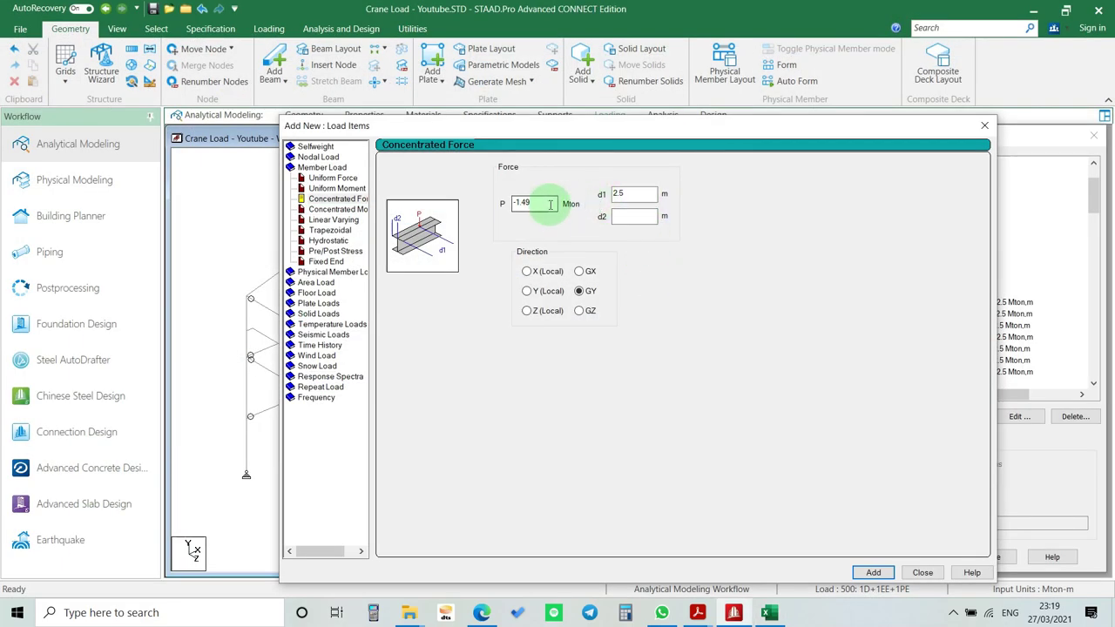
type(".1")
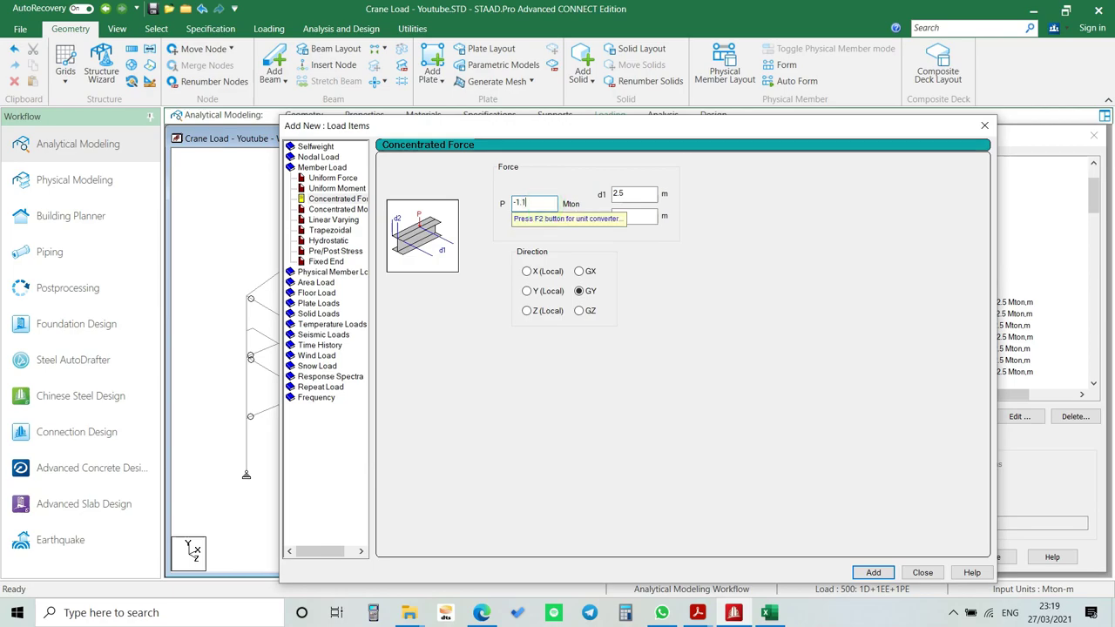
type("9")
key("alt+Tab")
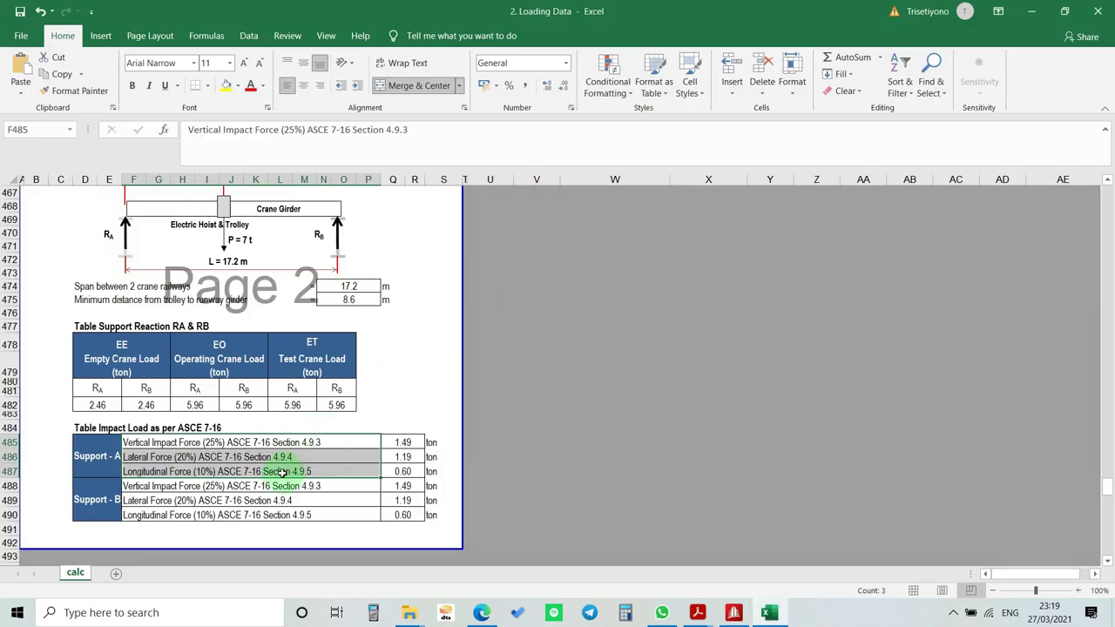
key("alt+Tab")
left_click(579, 271)
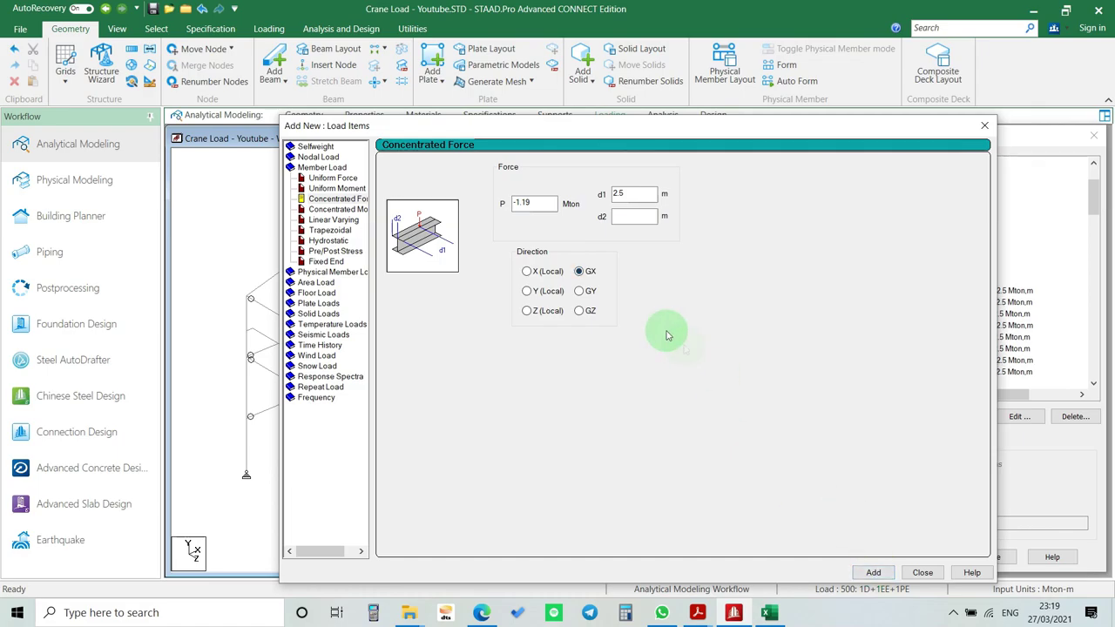
- Add Support-B's 1.19 Mton lateral force in GX and the Excel table's longitudinal force as 0.6 Mton in GZ, both at d1 2.5 m
left_click(521, 205)
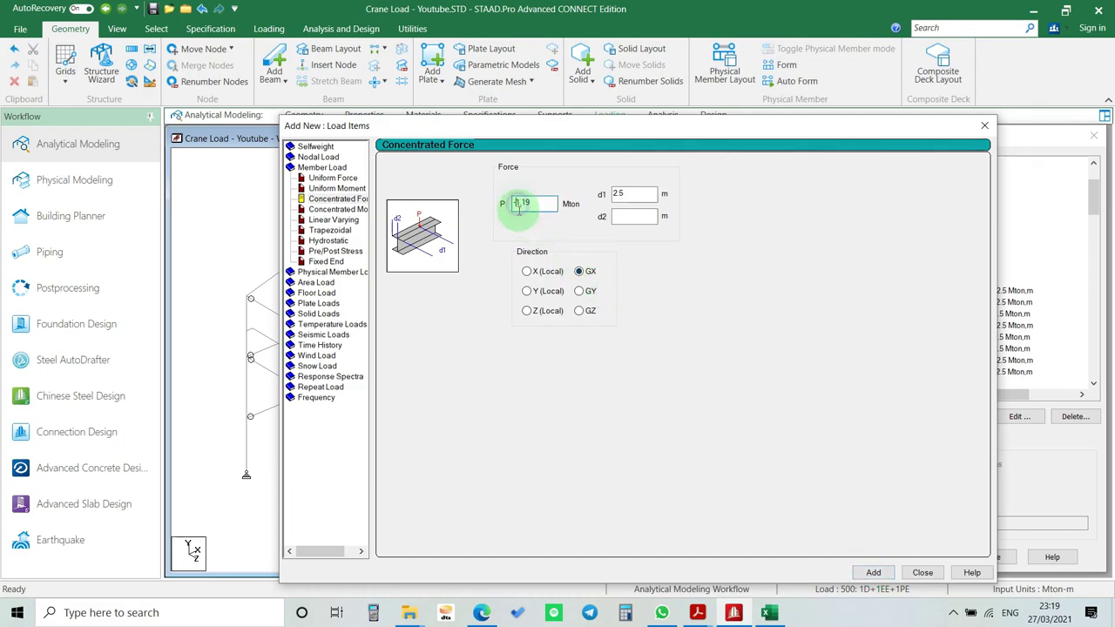
left_click(873, 572)
key("alt+Tab")
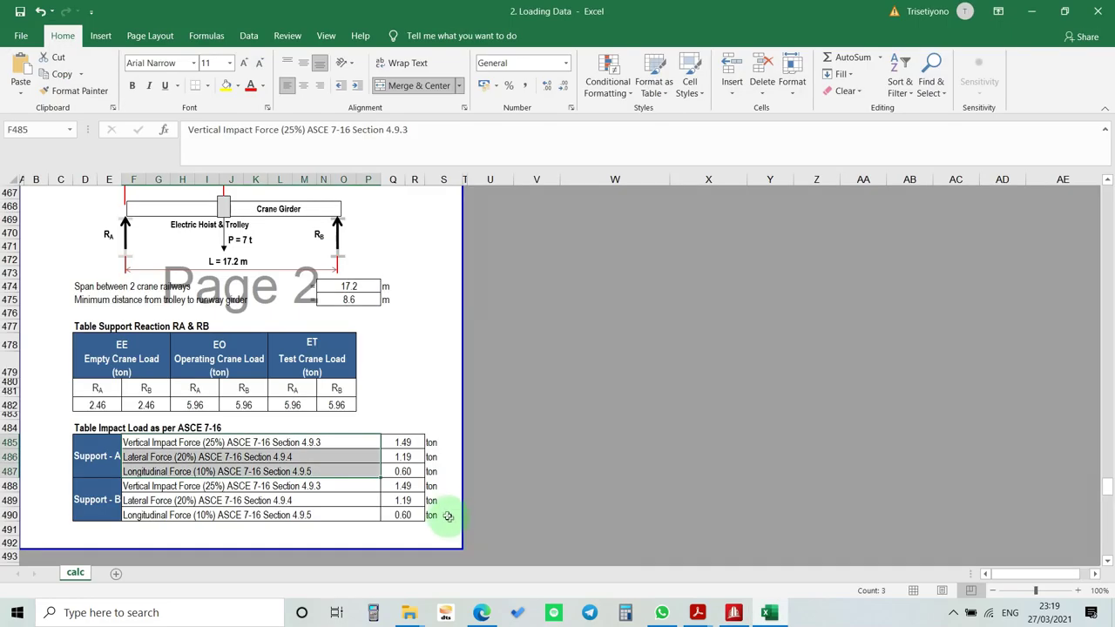
mouse_move(403, 442)
left_mouse_down()
mouse_move(406, 515)
mouse_move(406, 461)
left_mouse_up()
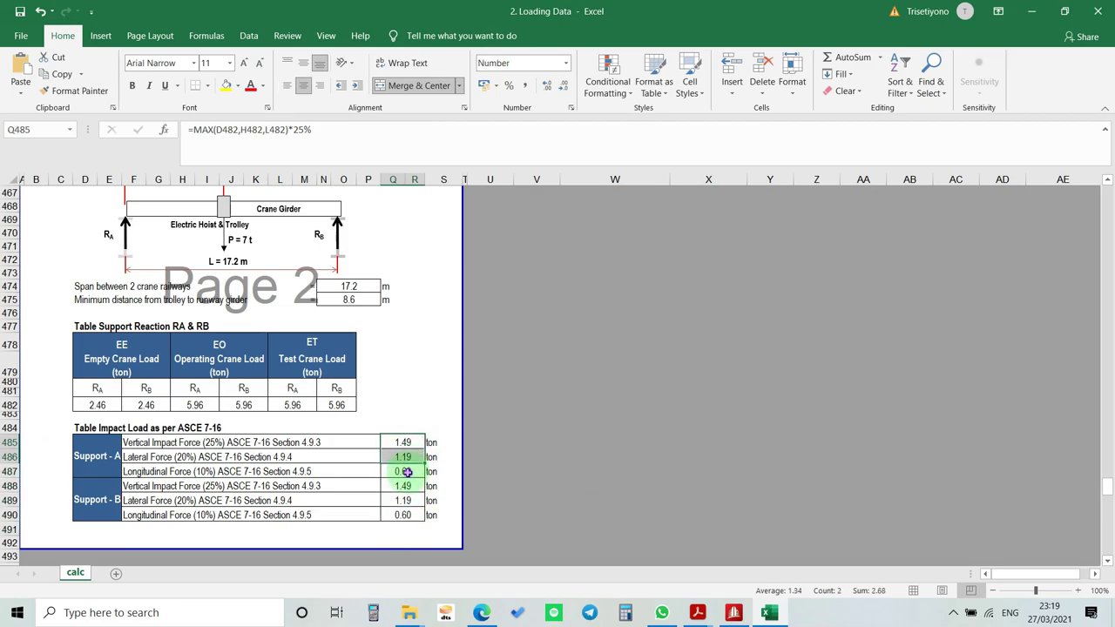
left_click(406, 471)
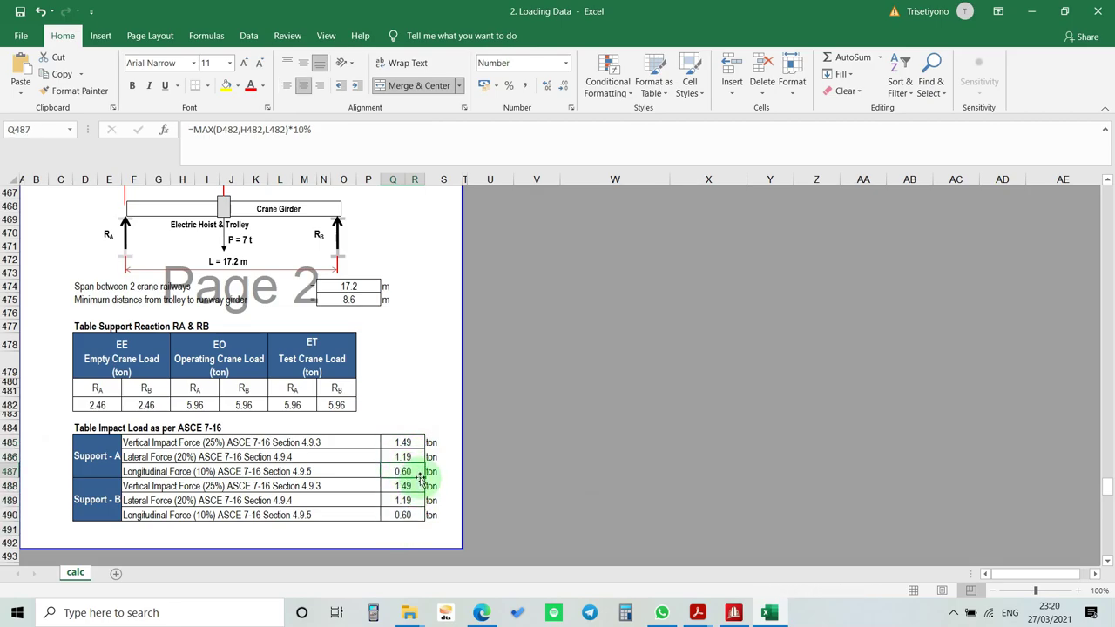
key("alt+Tab")
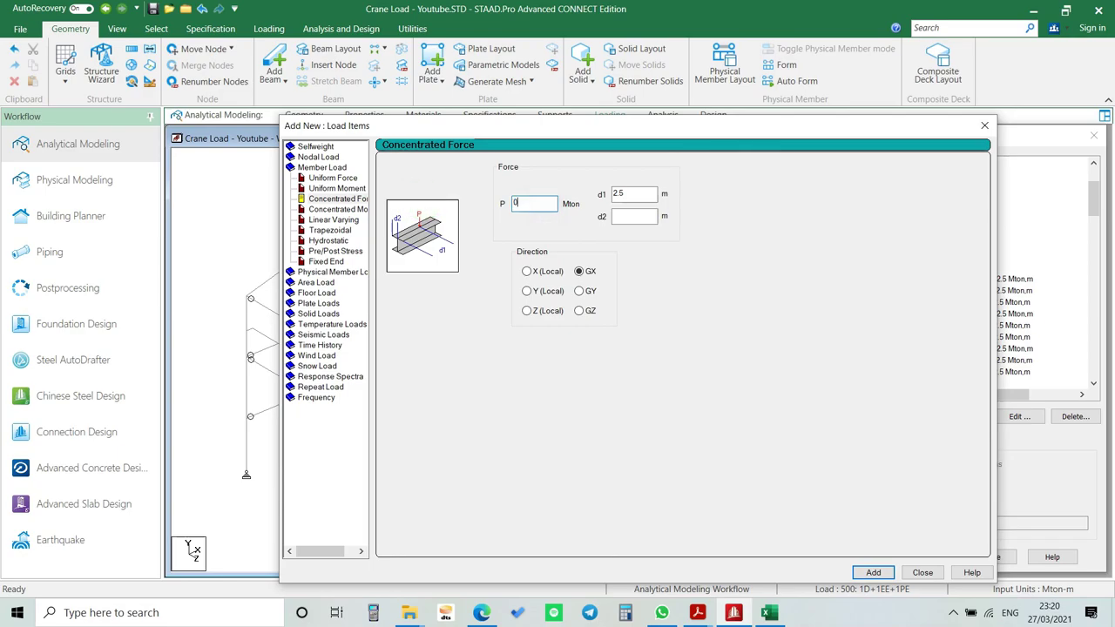
left_click(580, 312)
left_click(875, 572)
left_click(922, 573)
- Assign the -1.49 Mton GY force of load case 15 to the end-bay runway beams at Support-A and Support-B
left_click(981, 337)
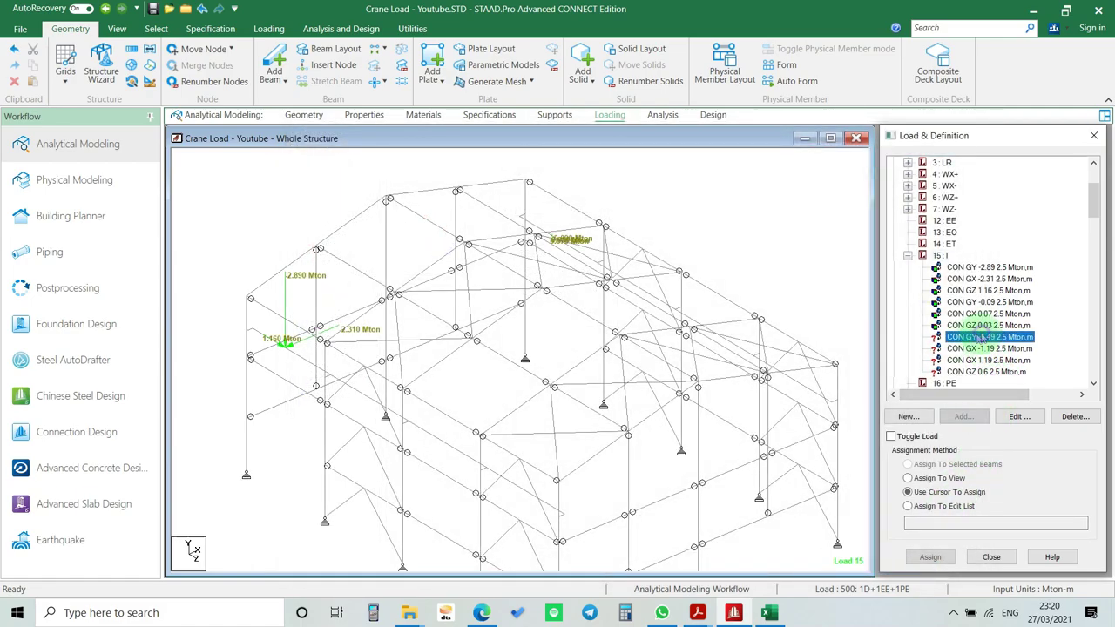
left_click(301, 359)
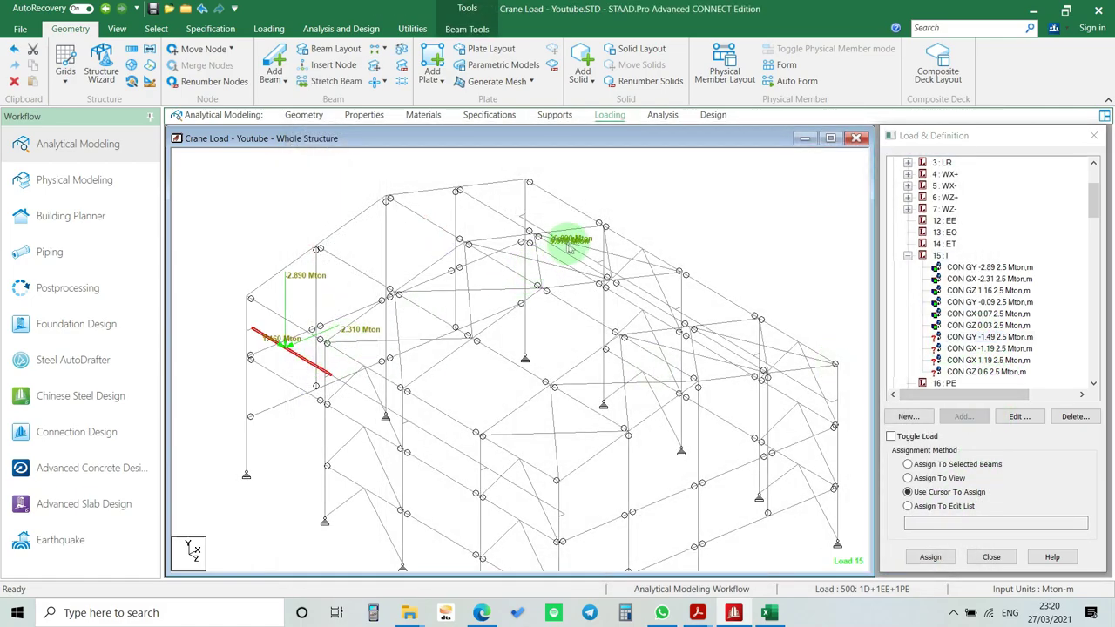
left_click(531, 225)
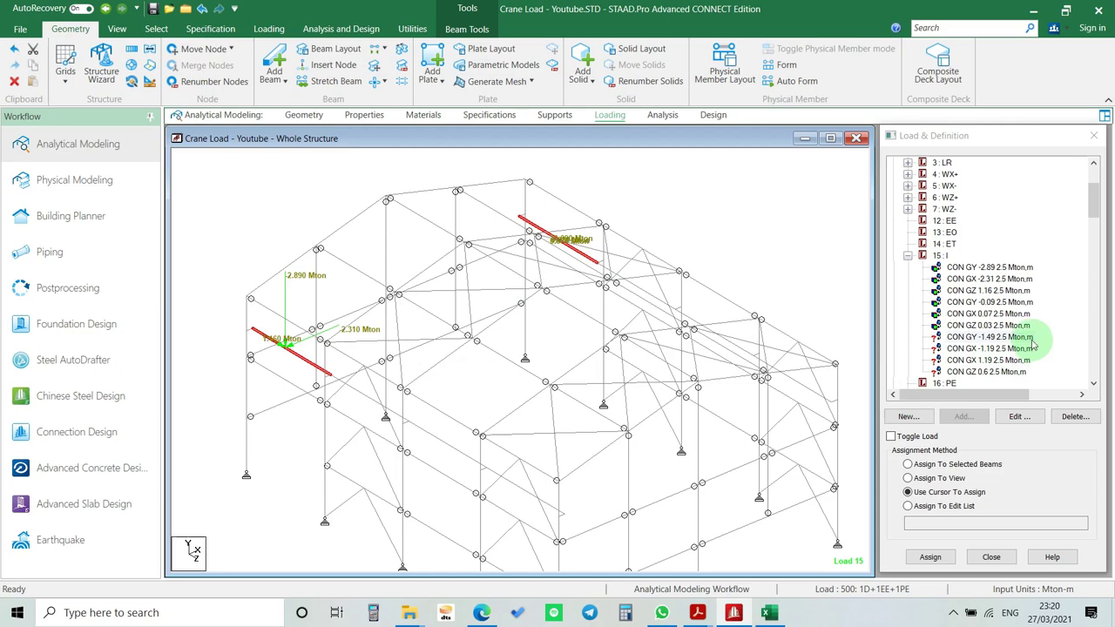
left_click(1019, 337)
left_click(954, 464)
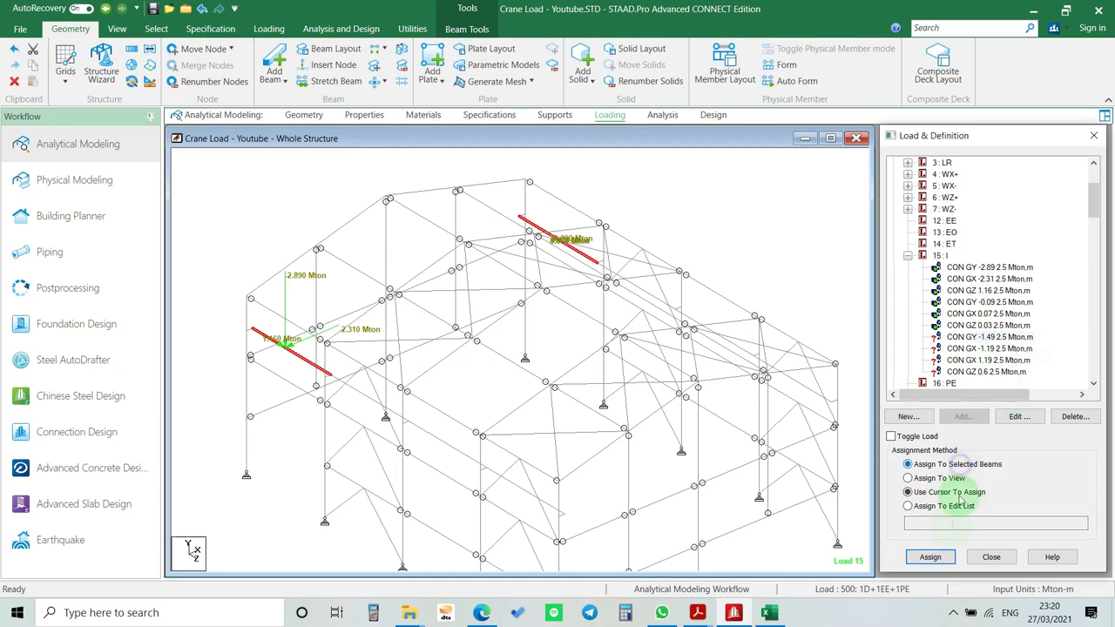
left_click(929, 556)
left_click(1003, 396)
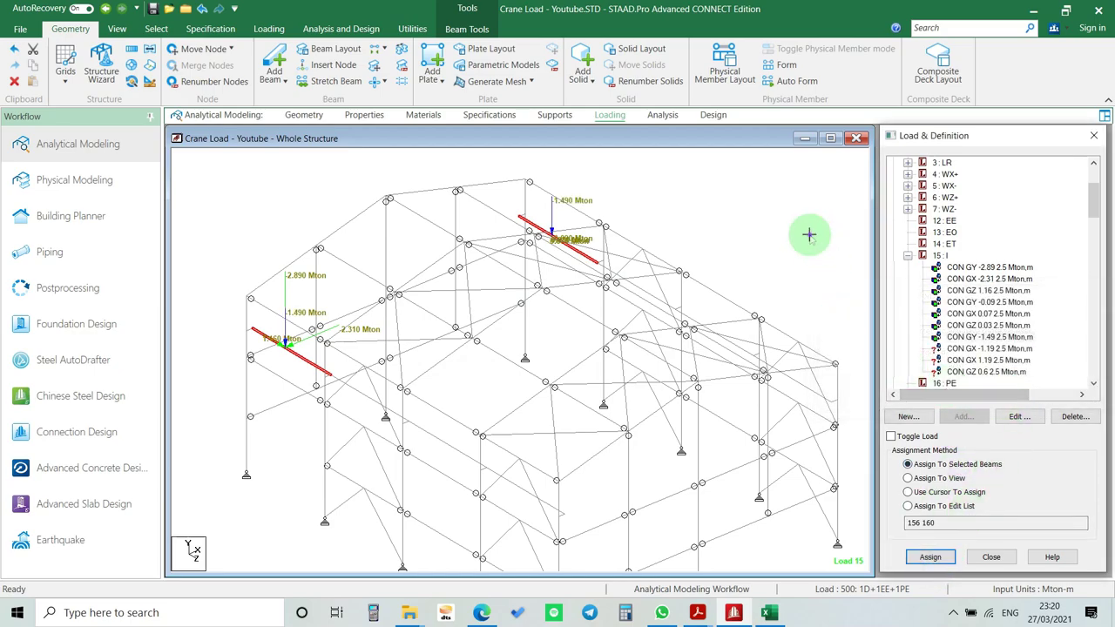
- Assign the -1.19 Mton GX force to the selected end-bay runway beam at Support-A
left_click(294, 353)
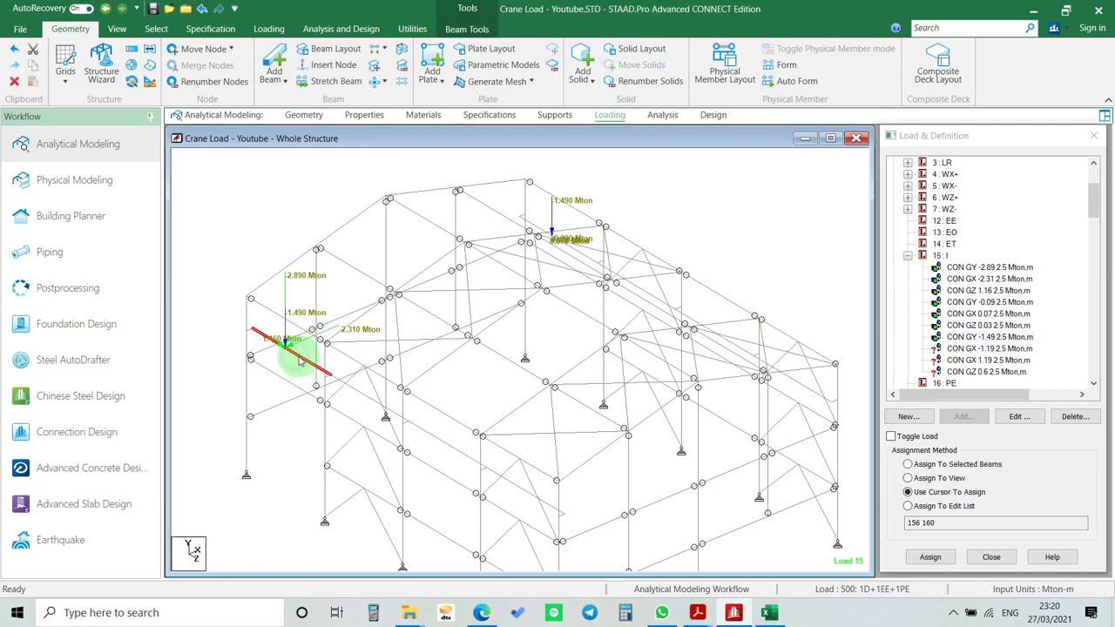
left_click(989, 349)
left_click(946, 554)
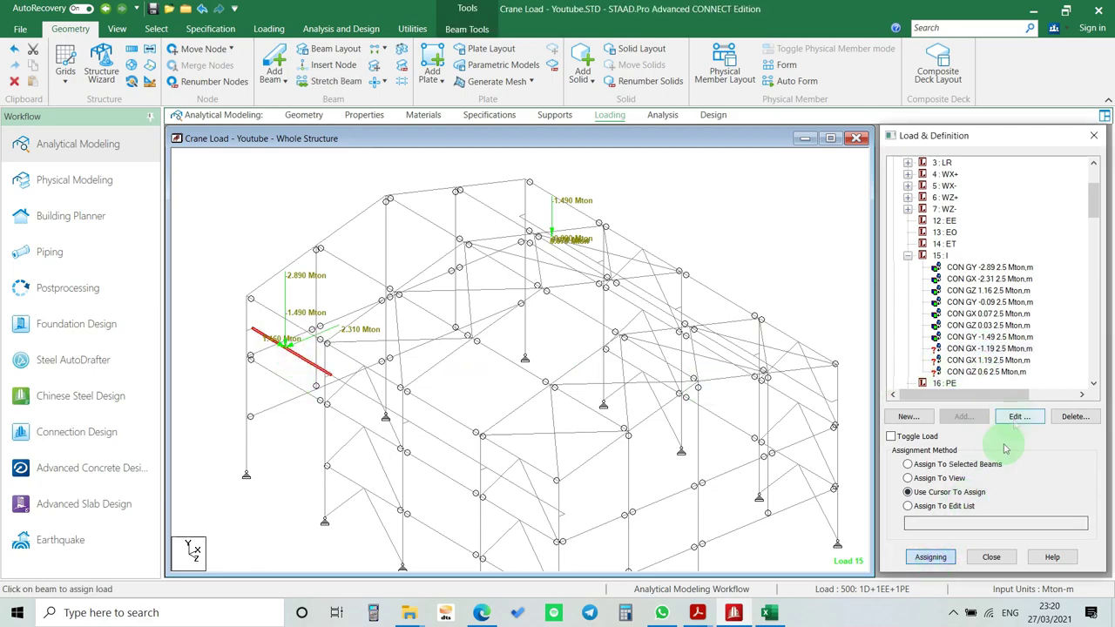
left_click(954, 463)
left_click(930, 556)
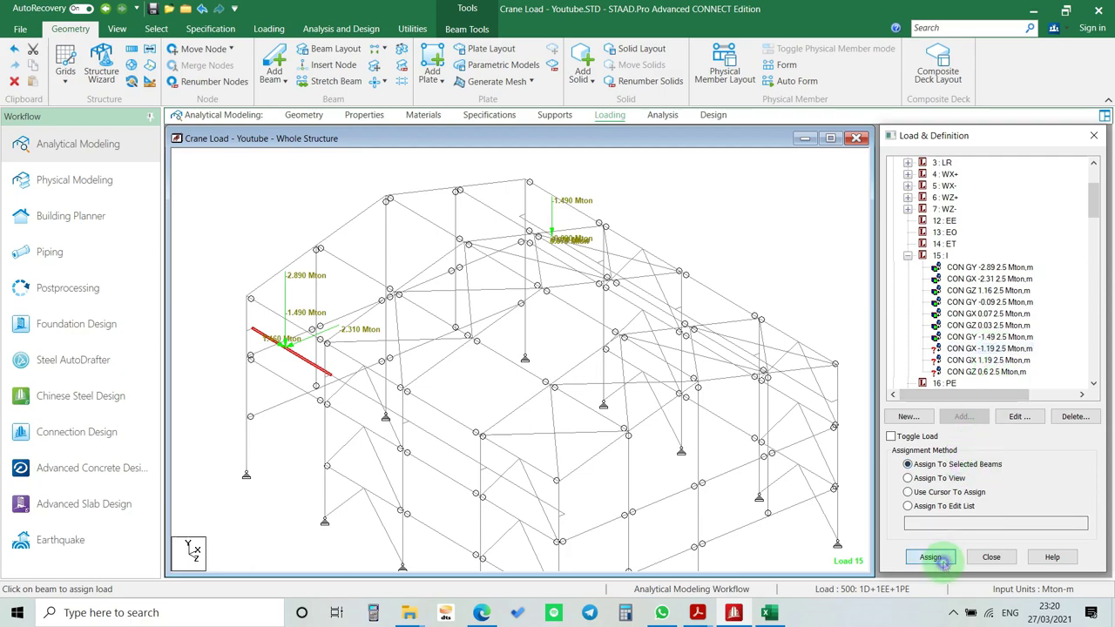
left_click(998, 396)
- Assign the 1.19 Mton GX force to the selected end-bay runway beam at Support-B
left_click(545, 233)
left_click(982, 359)
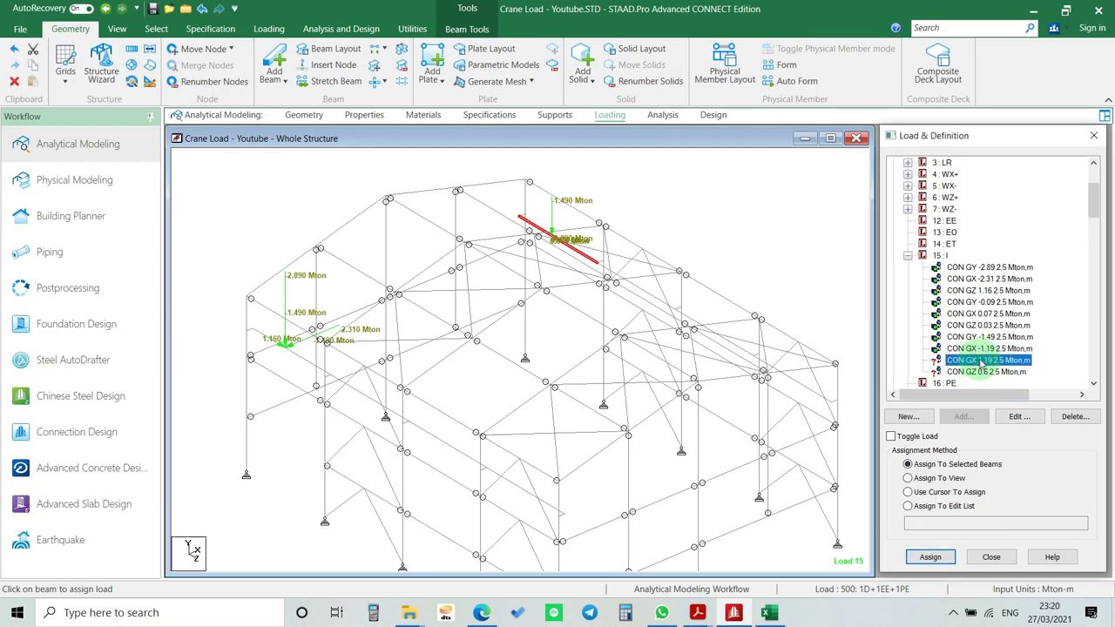
left_click(930, 557)
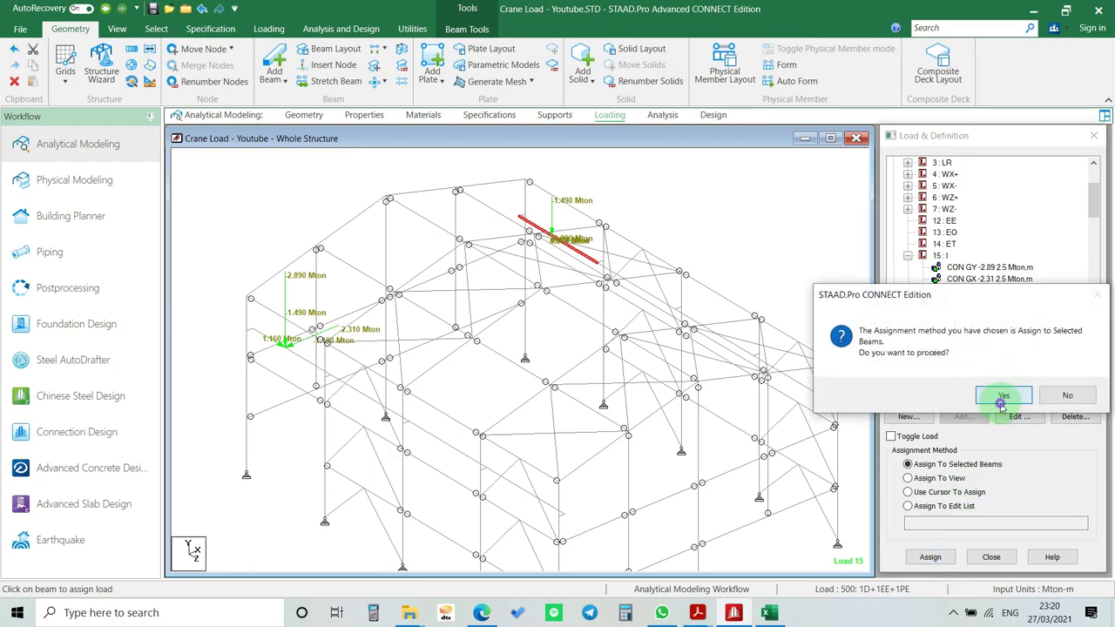
left_click(1005, 394)
- Assign the 0.6 Mton GZ force to both end-bay runway beams, at Support-A and Support-B
left_click(312, 364)
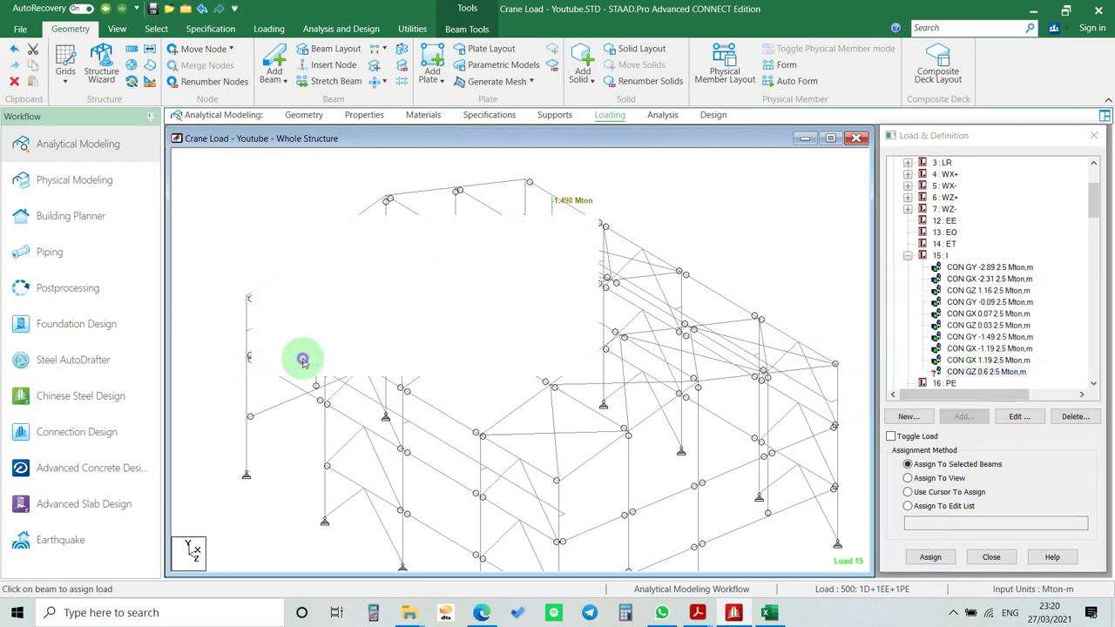
left_click(575, 253, "ctrl")
left_click(609, 259, "ctrl")
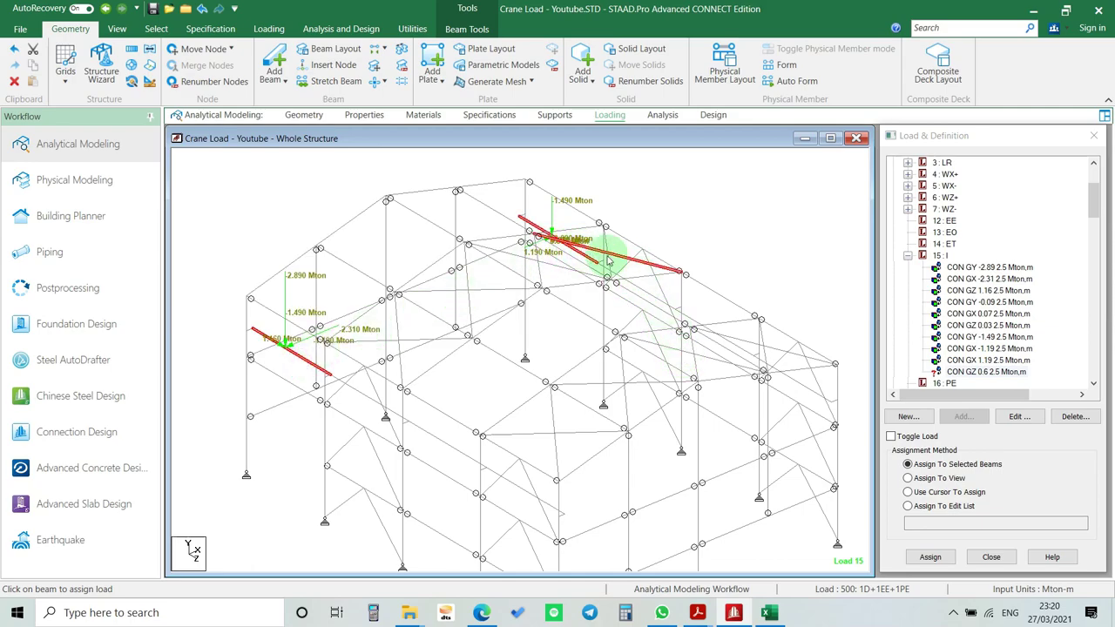
left_click(989, 372)
left_click(930, 557)
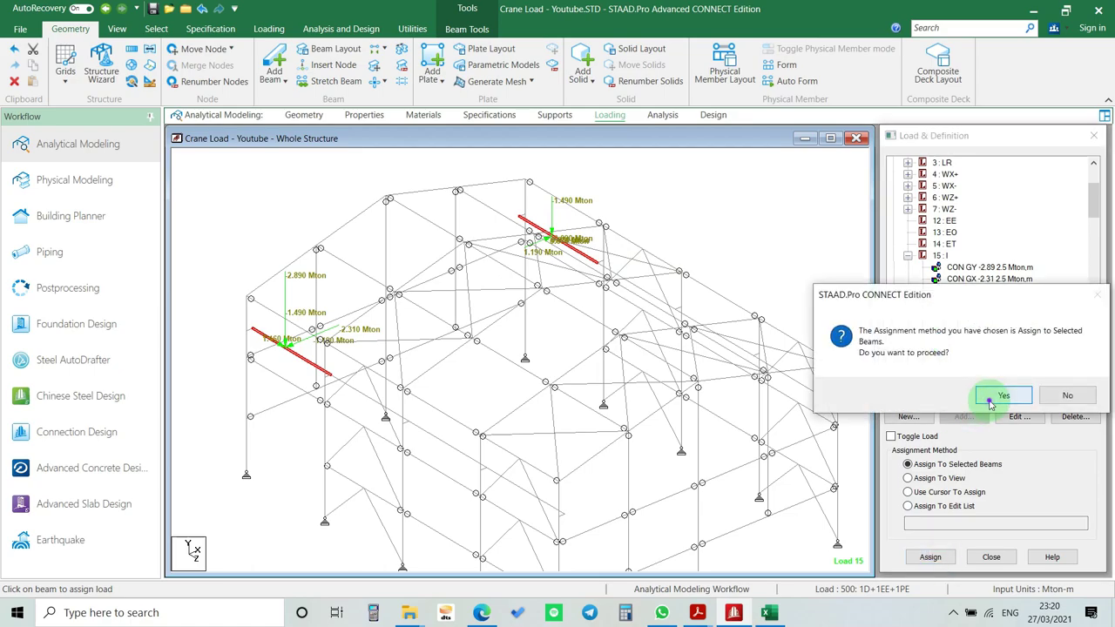
left_click(994, 396)
- Go through the concentrated forces of load case 15: I one by one and inspect where each acts on the model
scroll(287, 322, "up", 3)
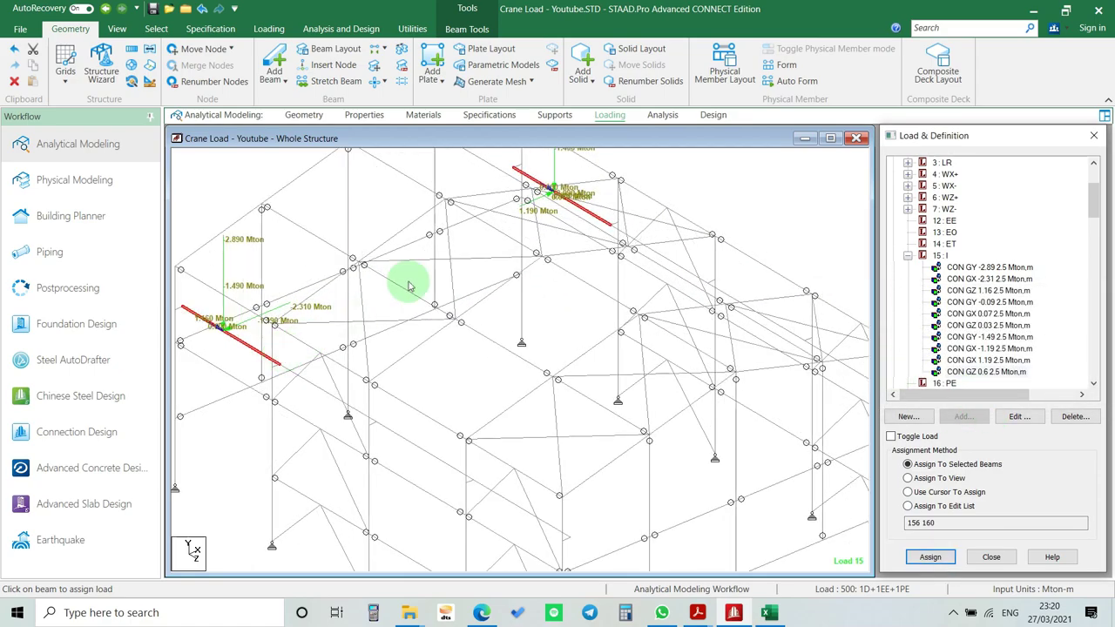
left_click(998, 326)
key("Down")
key("Down")
key("Down")
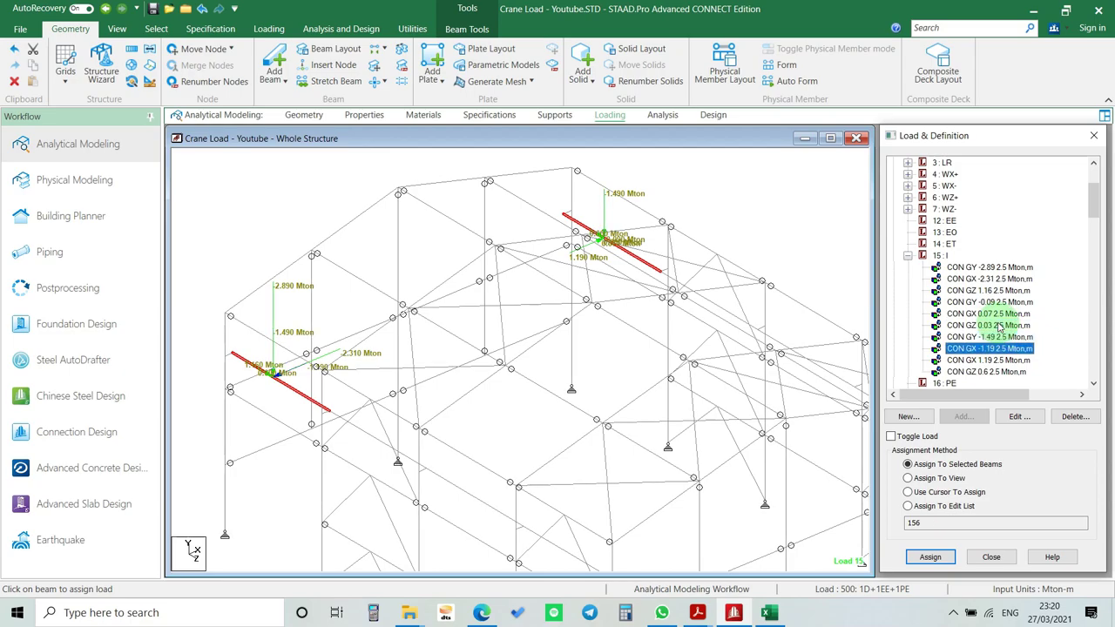
key("Up")
key("Up")
key("Up")
key("Up")
key("Up")
key("Up")
key("Up")
key("Up")
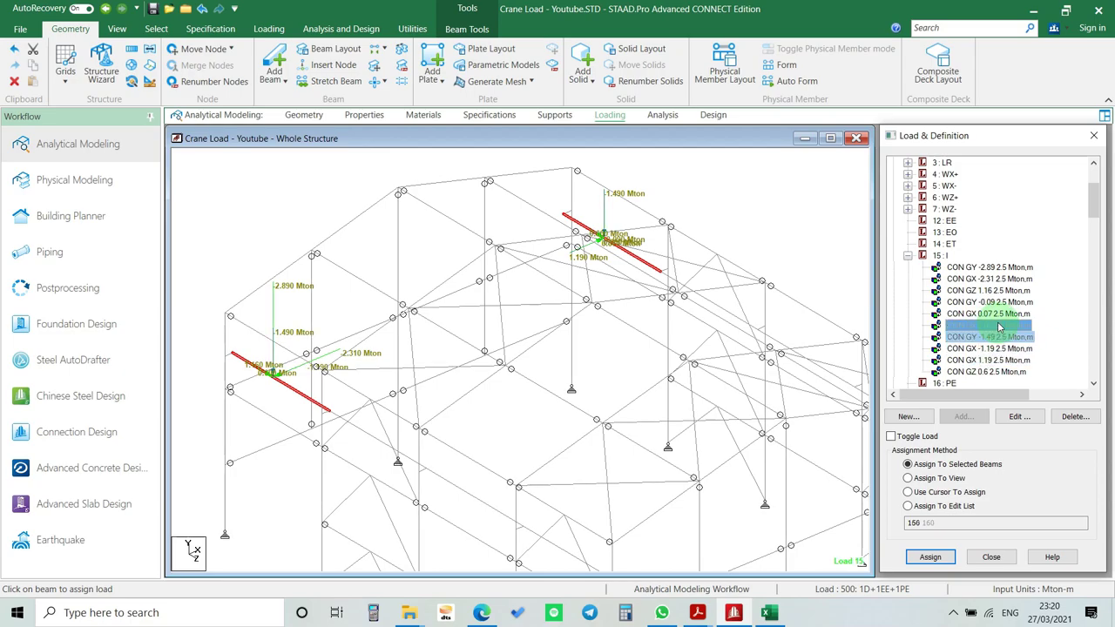
scroll(528, 386, "down", 4)
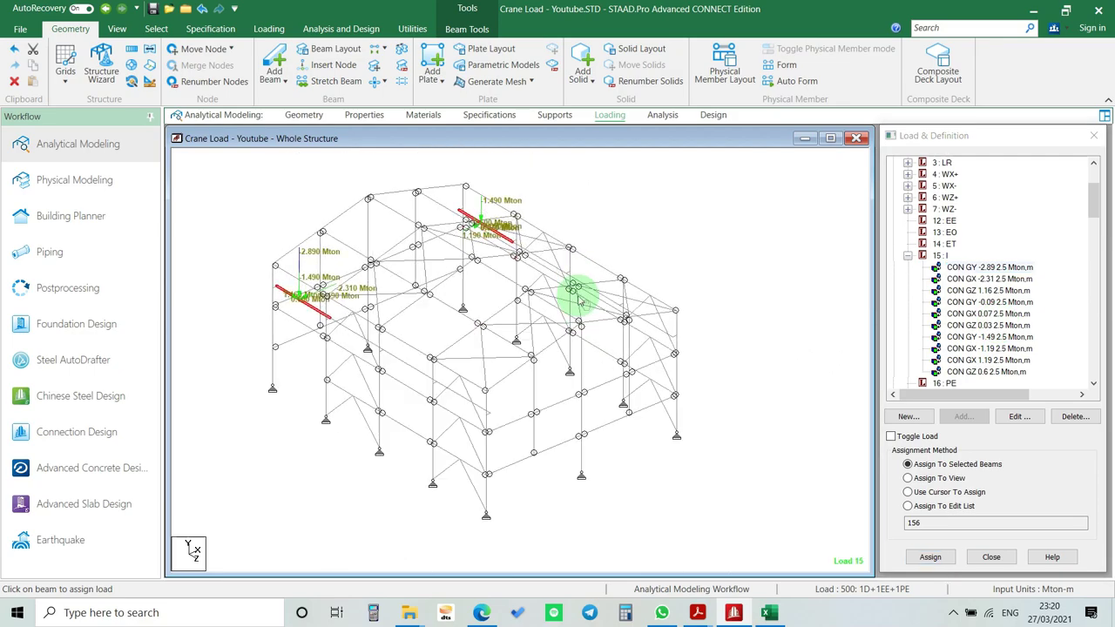
- Review load case 15: I, the vehicle definitions and the list of load cases
left_click(942, 255)
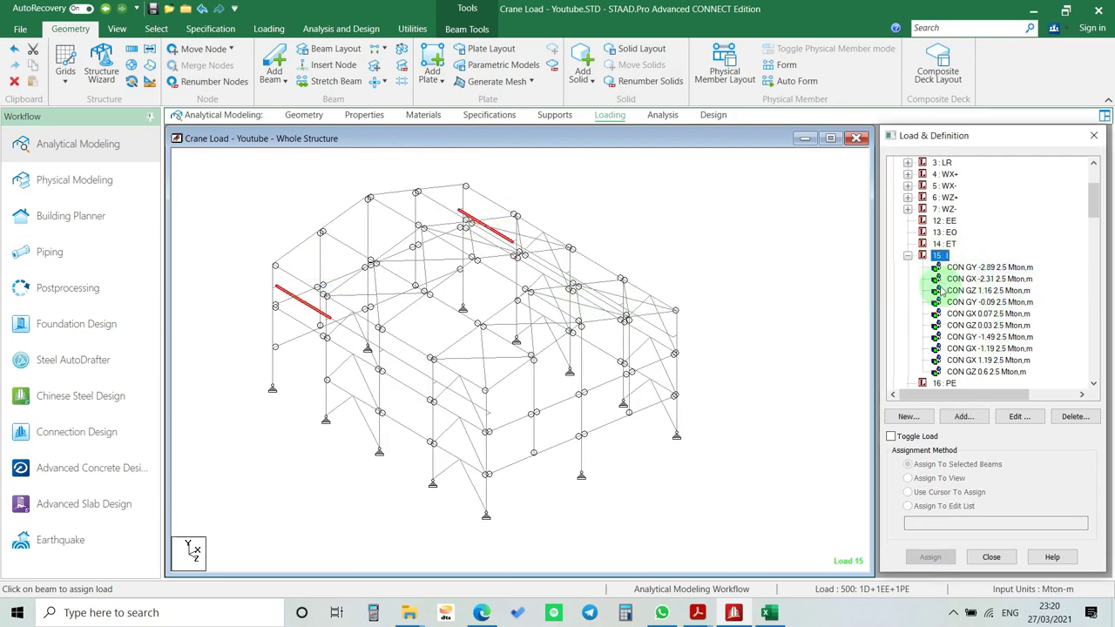
scroll(958, 322, "down", 1)
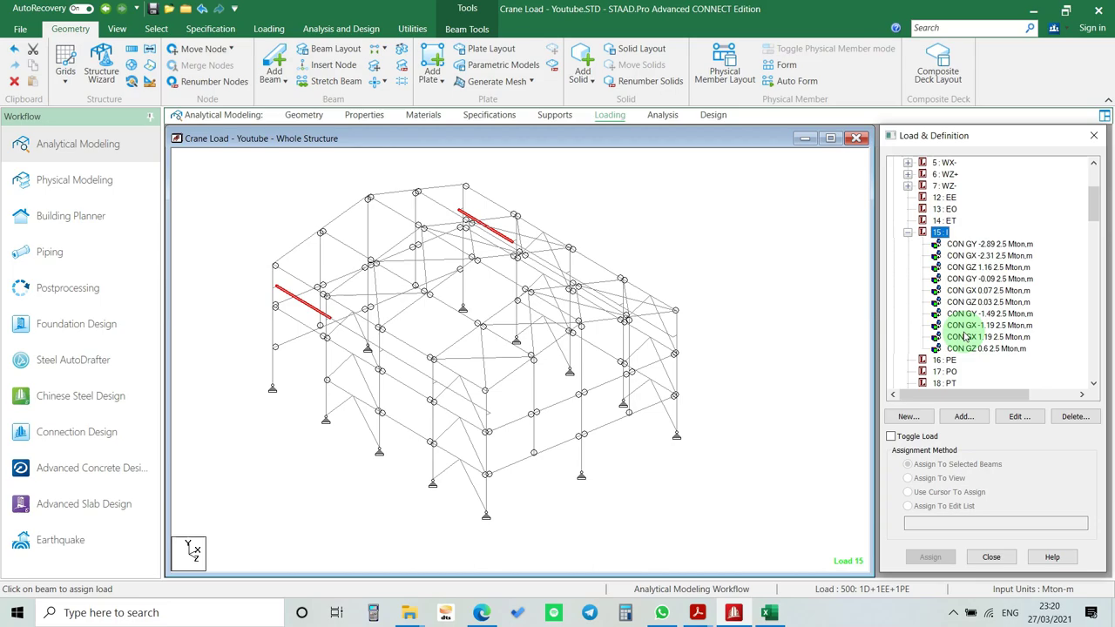
scroll(964, 337, "up", 5)
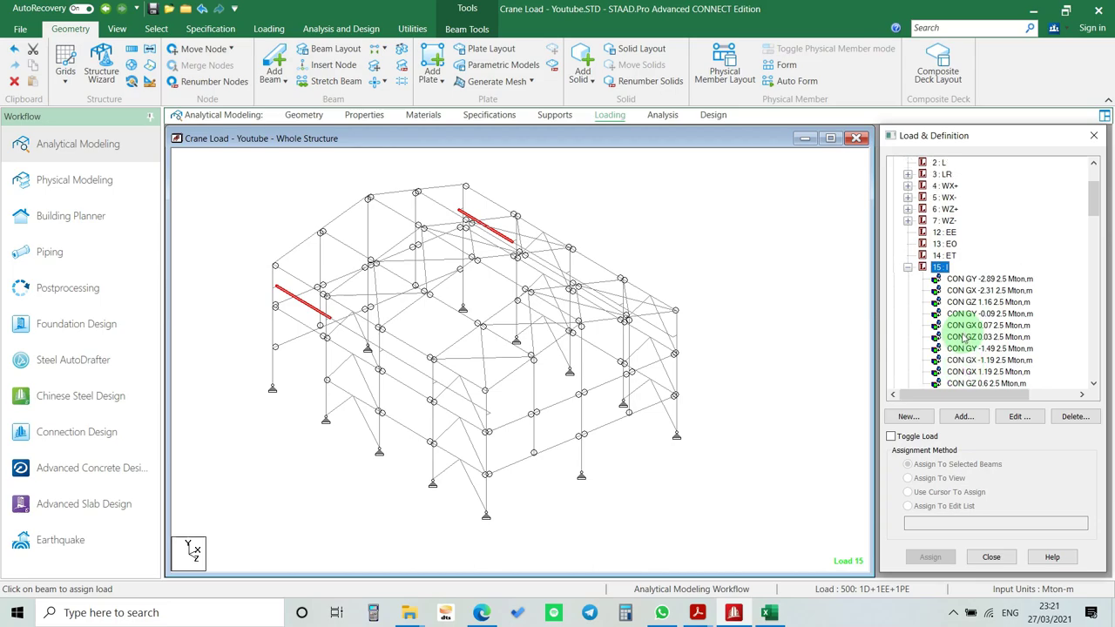
left_click(893, 163)
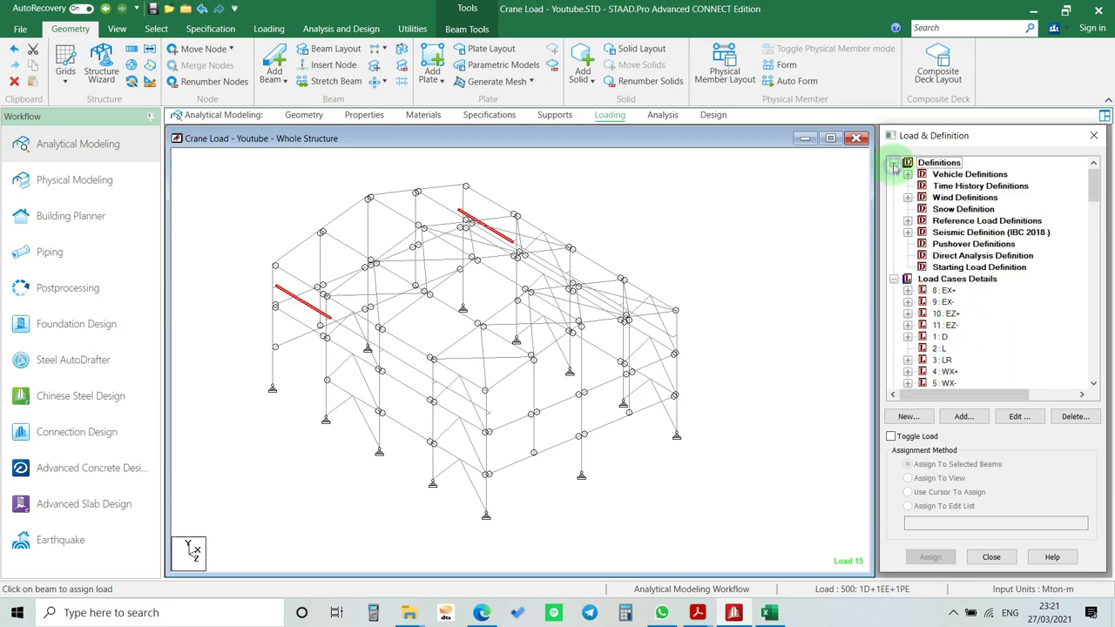
left_click(906, 174)
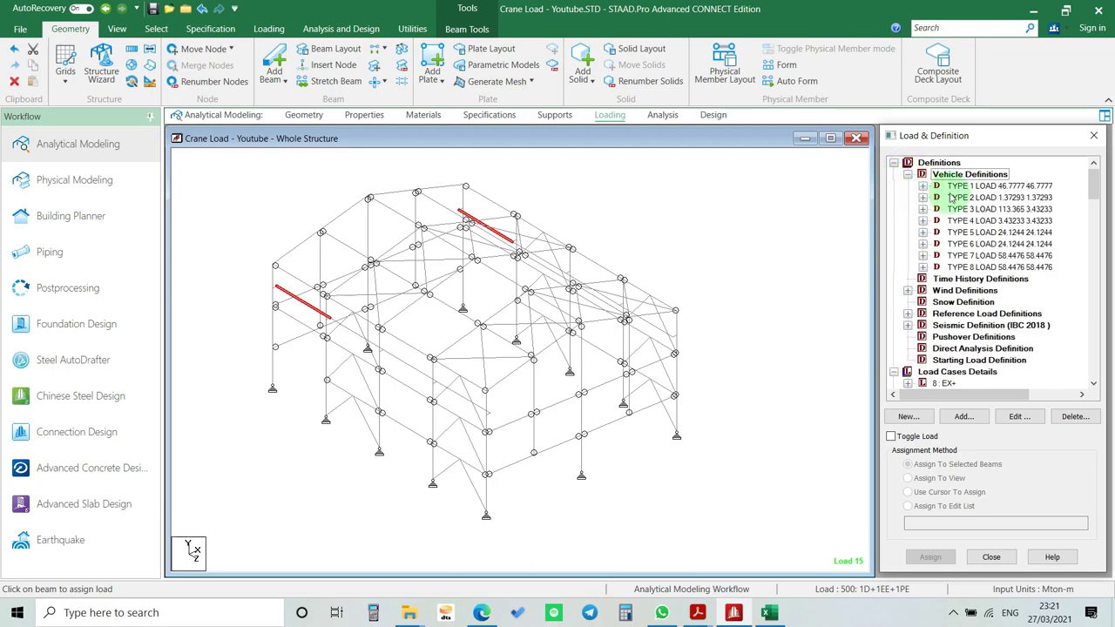
scroll(938, 191, "down", 8)
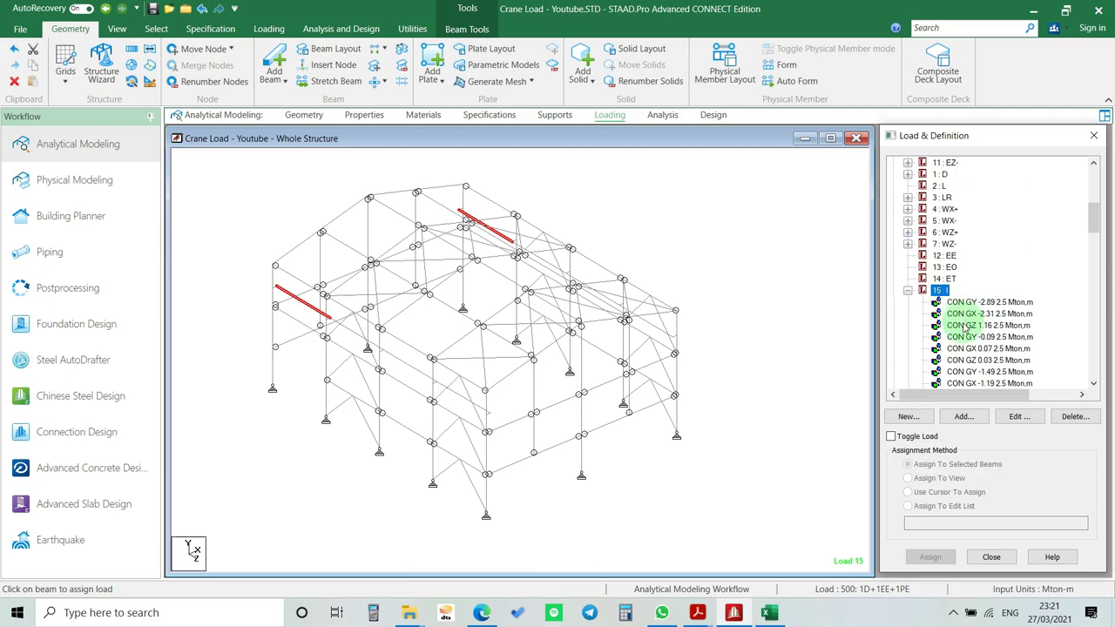
scroll(965, 350, "up", 5)
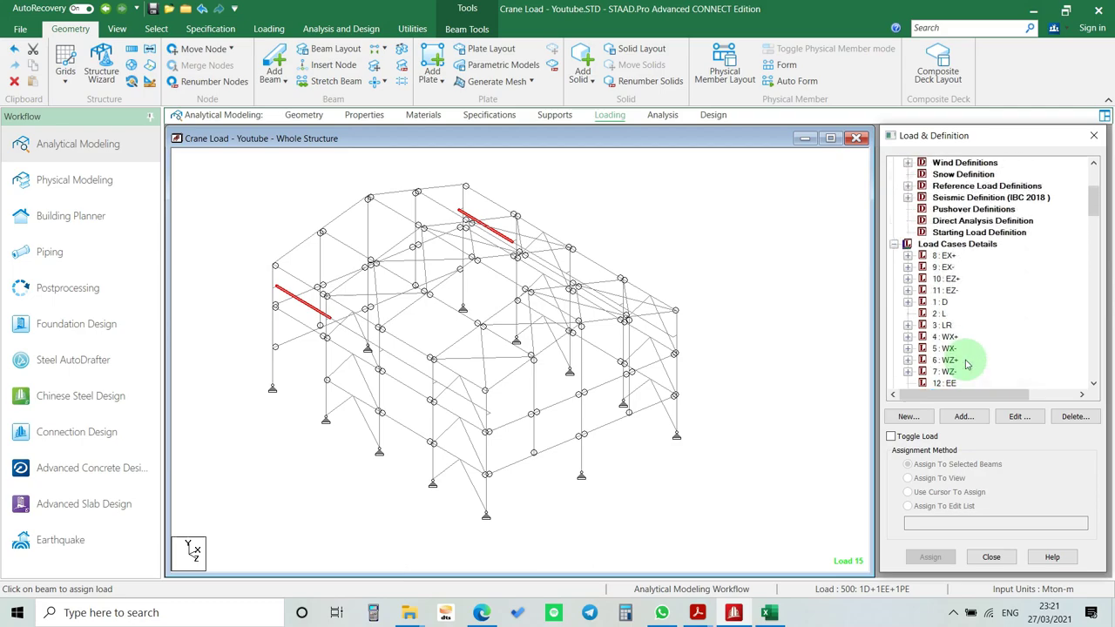
scroll(975, 347, "down", 5)
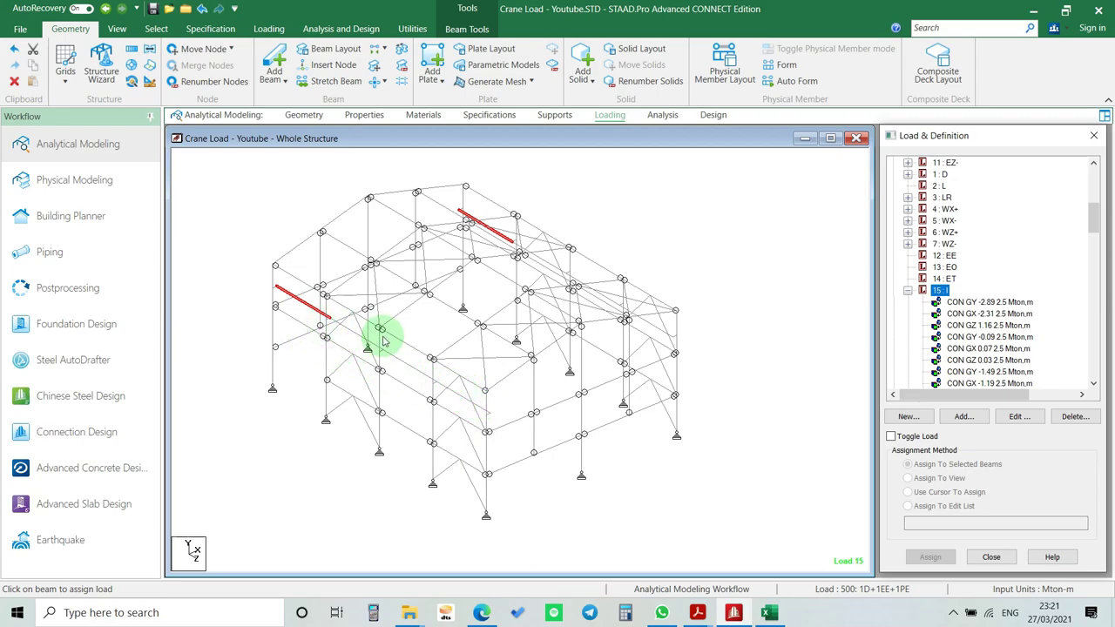
- Inspect the runway beams along the Support-A side and the Case 1 force entries of load case 15: I
left_click(401, 368)
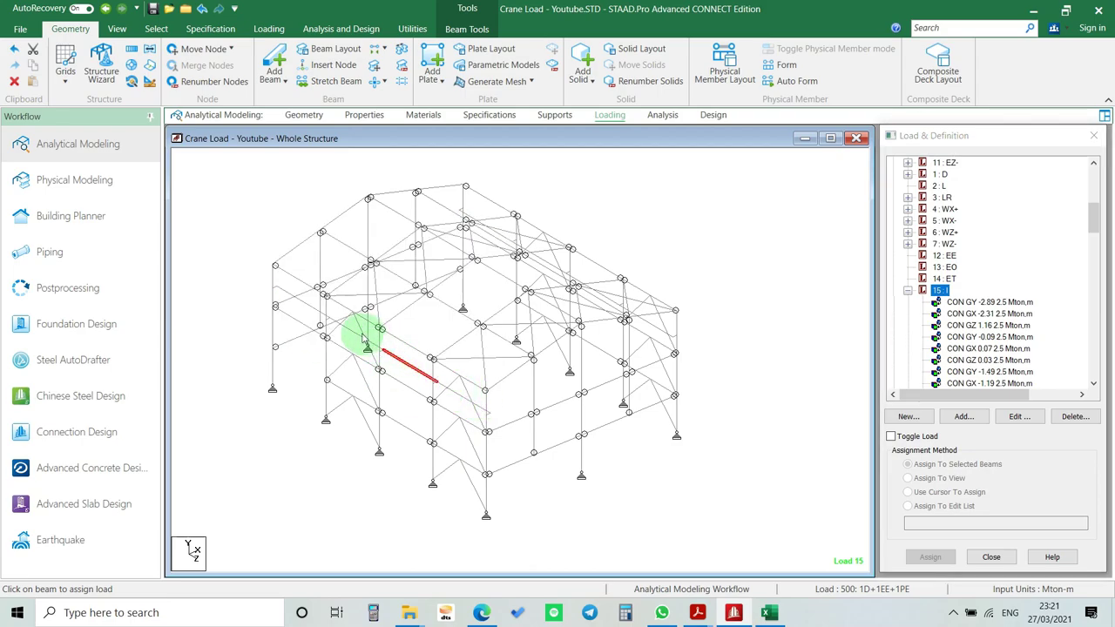
left_click(303, 303)
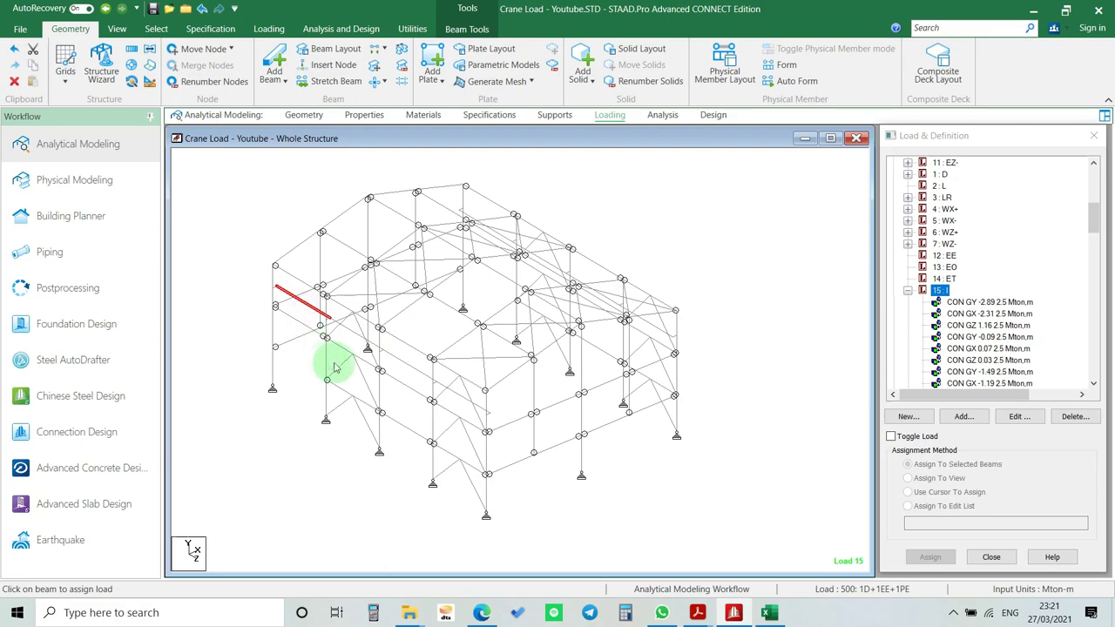
left_click(460, 399)
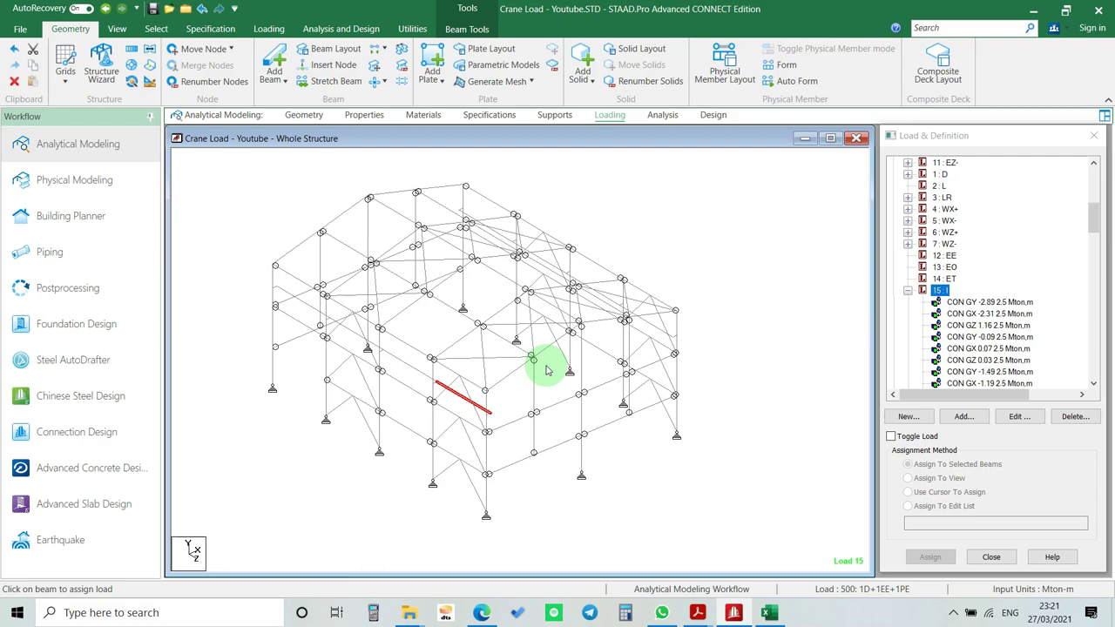
left_click(961, 336)
scroll(961, 336, "down", 1)
left_click(1001, 267)
left_click(993, 279)
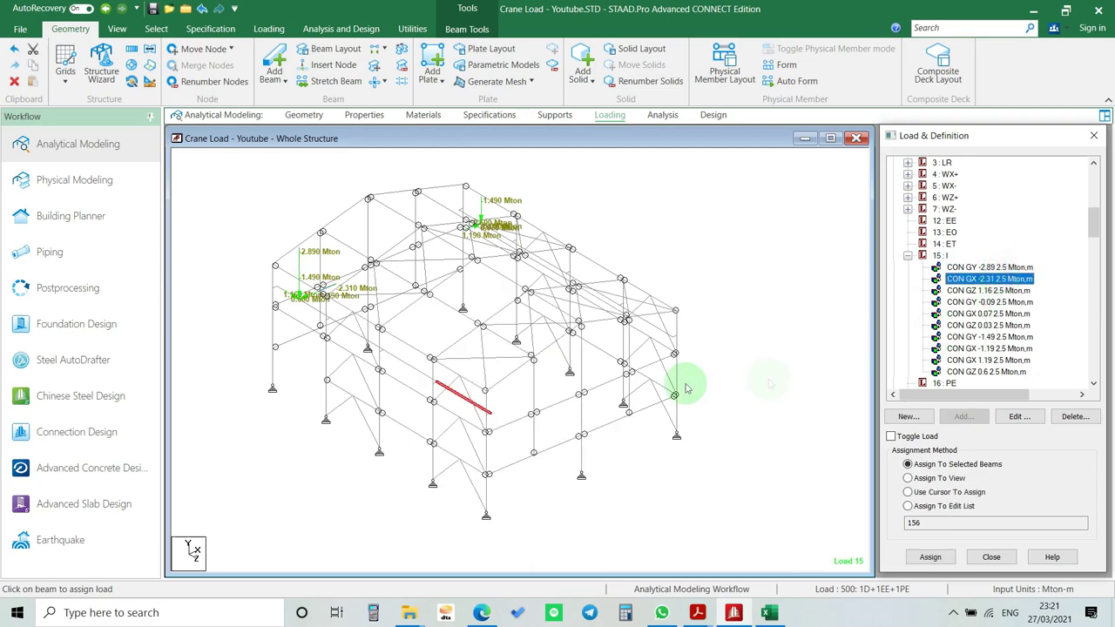
left_click(293, 299)
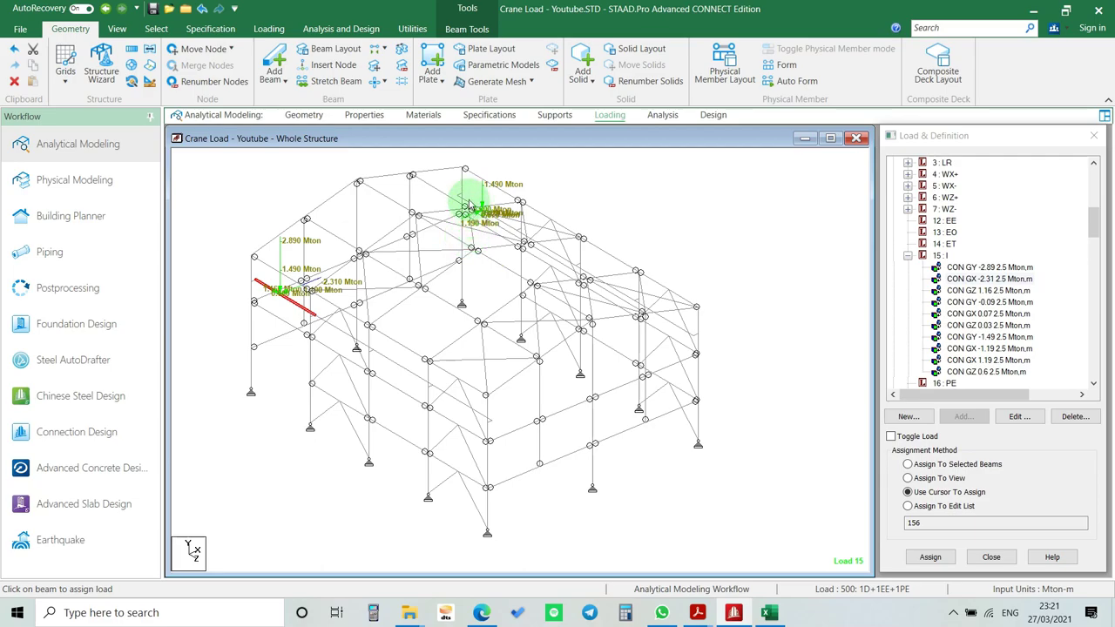
- Inspect the impact forces of load case 15: I on the end-bay runway beams at Support-A and Support-B
left_click(469, 205)
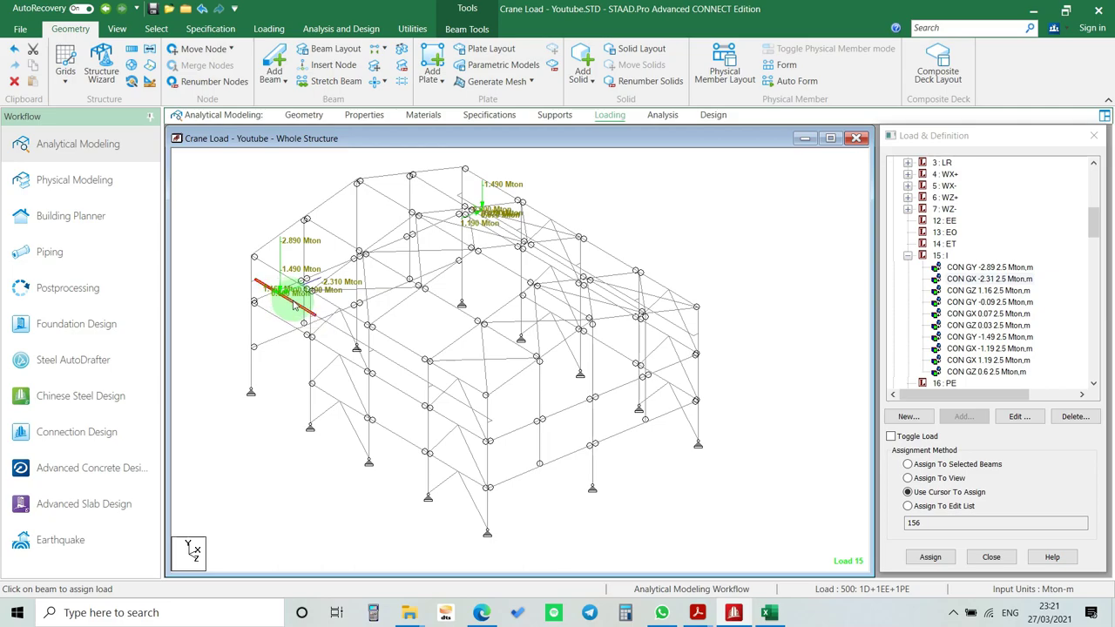
scroll(487, 366, "down", 1)
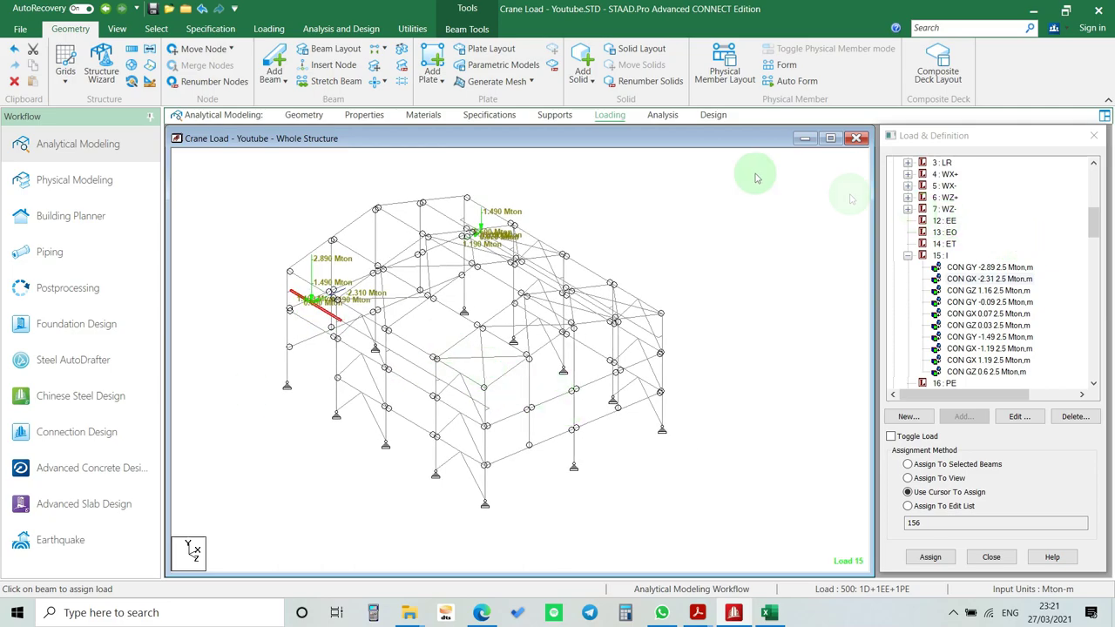
scroll(472, 309, "up", 2)
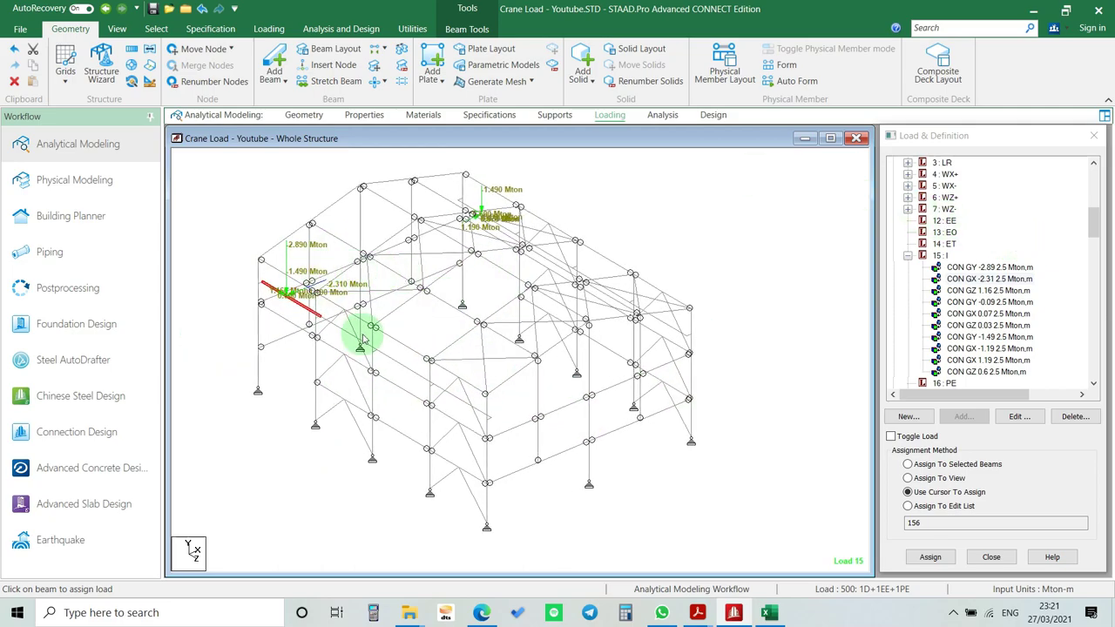
middle_click_drag(429, 314, 485, 373)
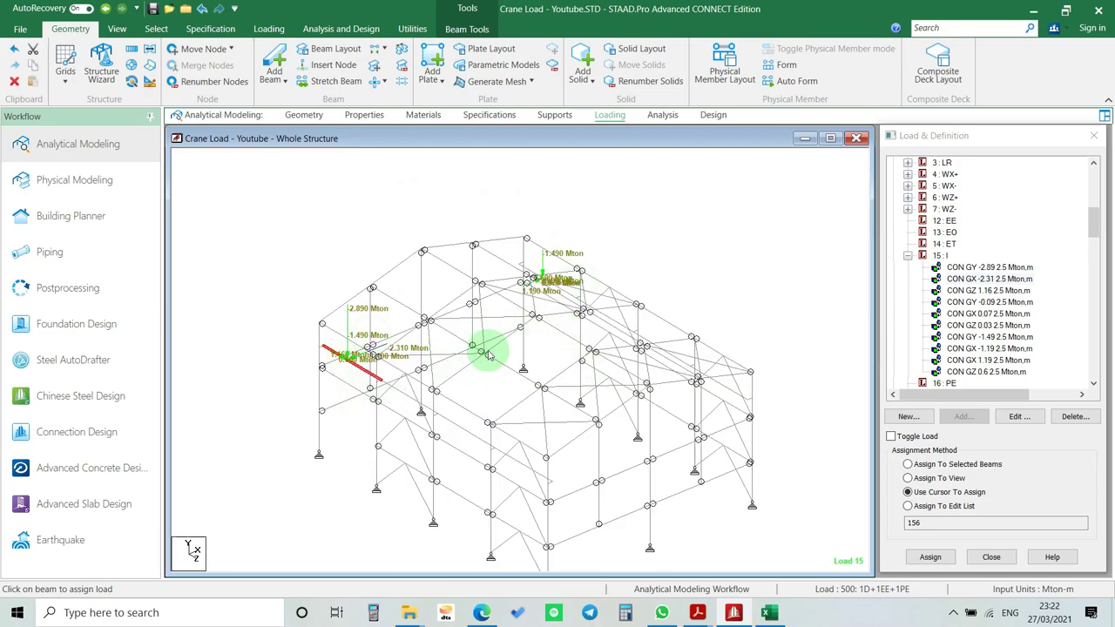
scroll(398, 398, "up", 2)
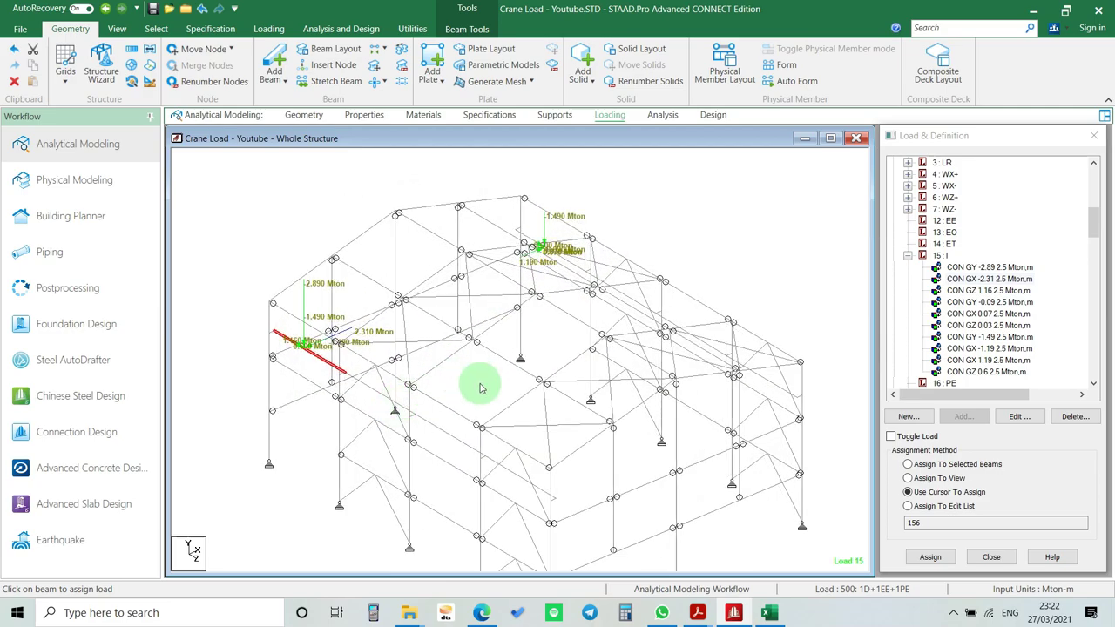
scroll(493, 412, "down", 2)
middle_click_drag(604, 391, 582, 344)
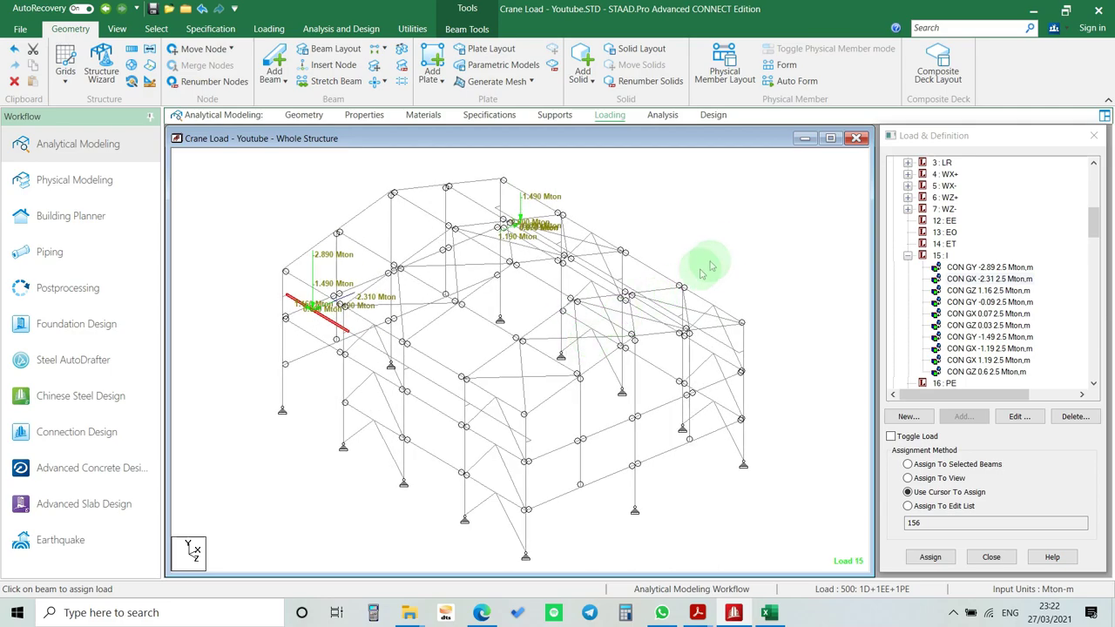
- Run the analysis of the crane load model, saving the modified structure first
left_click(726, 248)
left_click(662, 115)
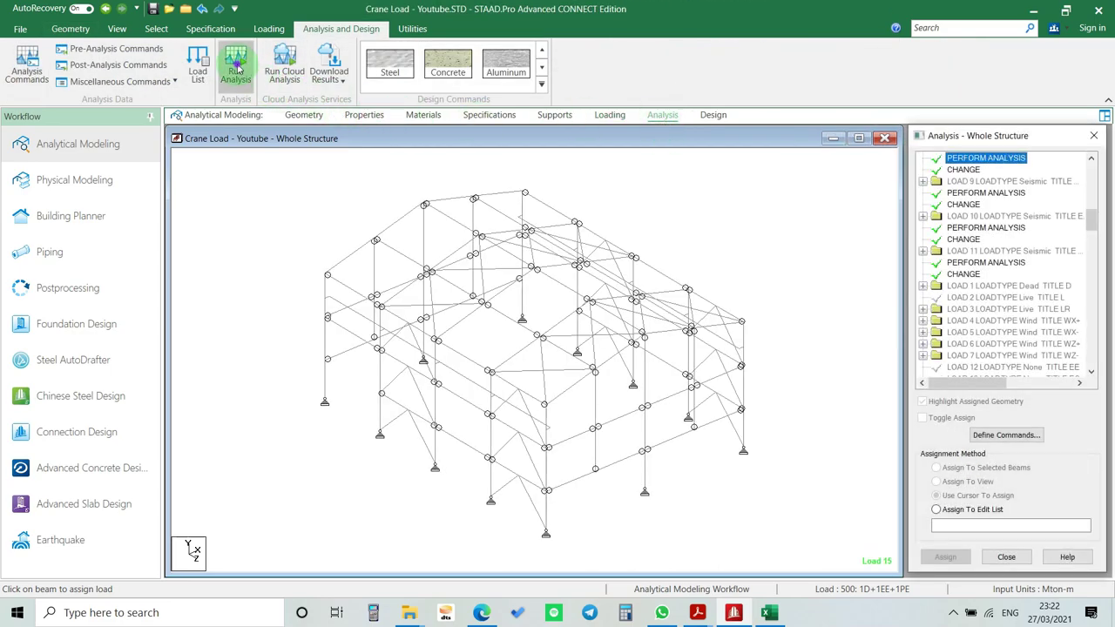
left_click(235, 70)
left_click(609, 365)
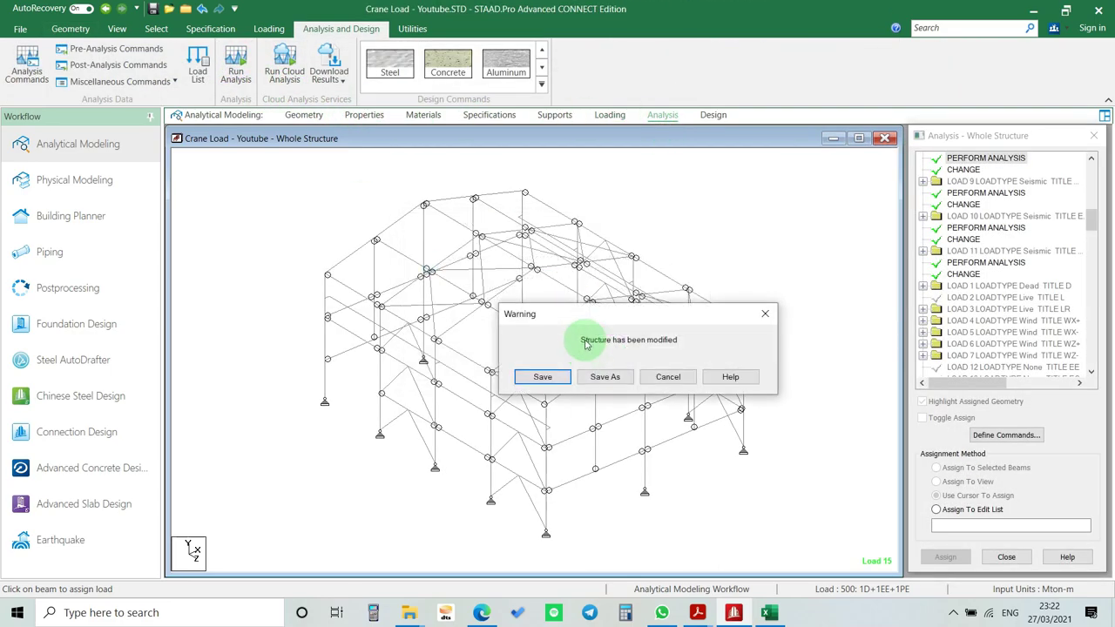
left_click(538, 376)
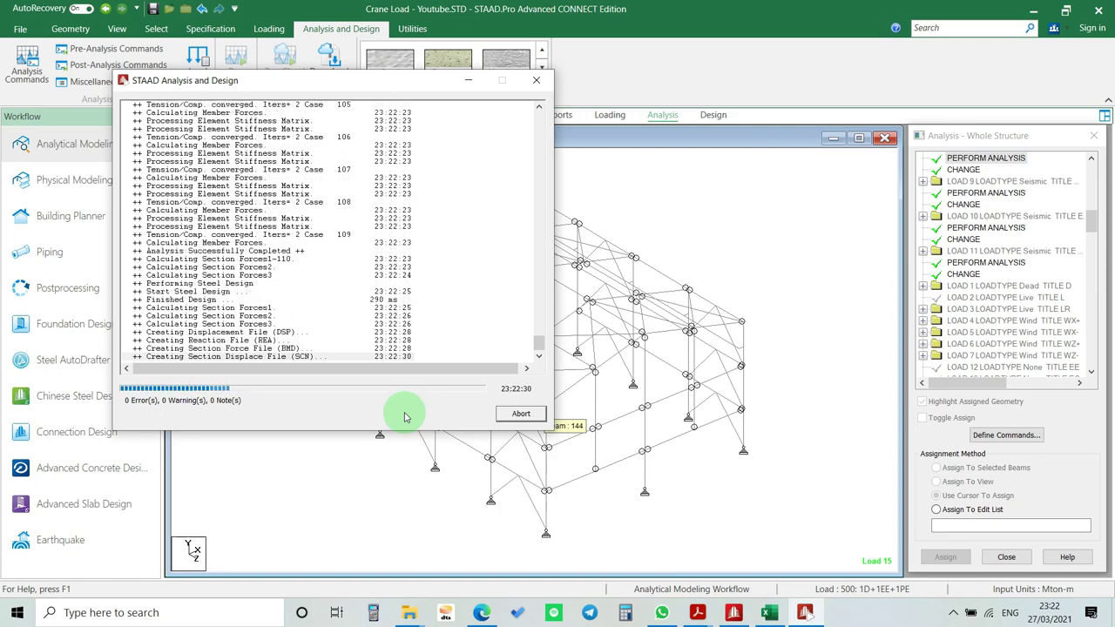
left_click(953, 612)
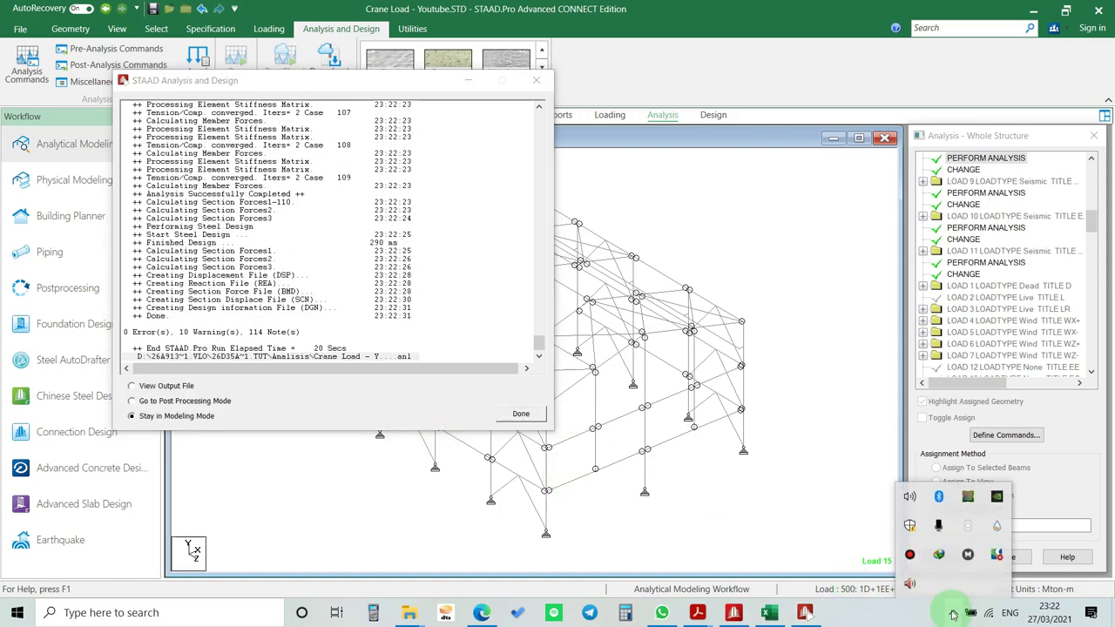
left_click(916, 558)
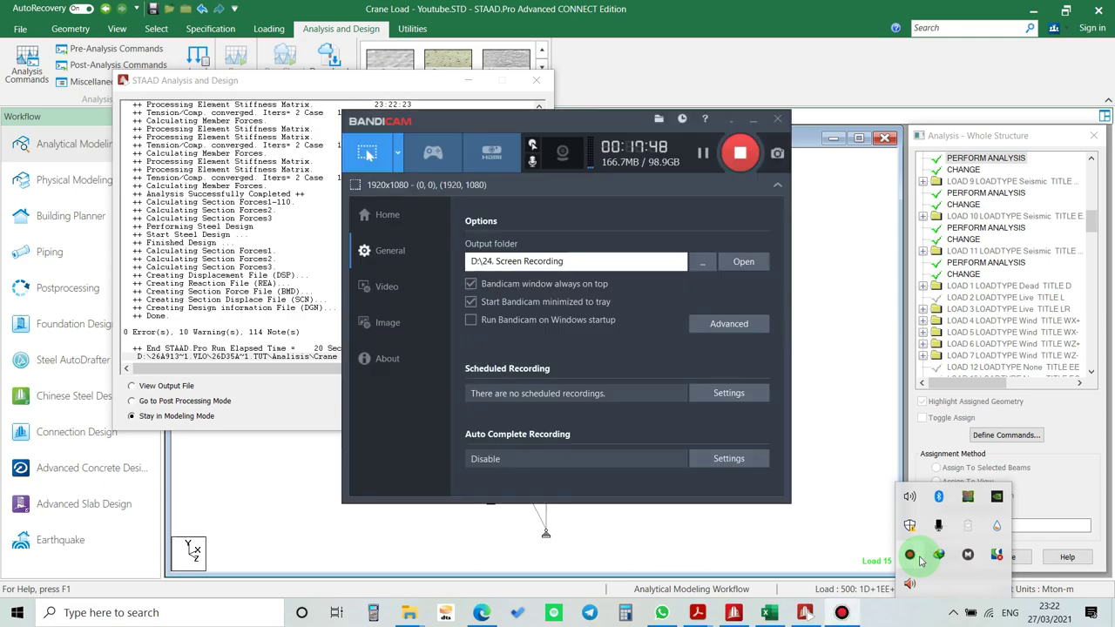
left_click(724, 116)
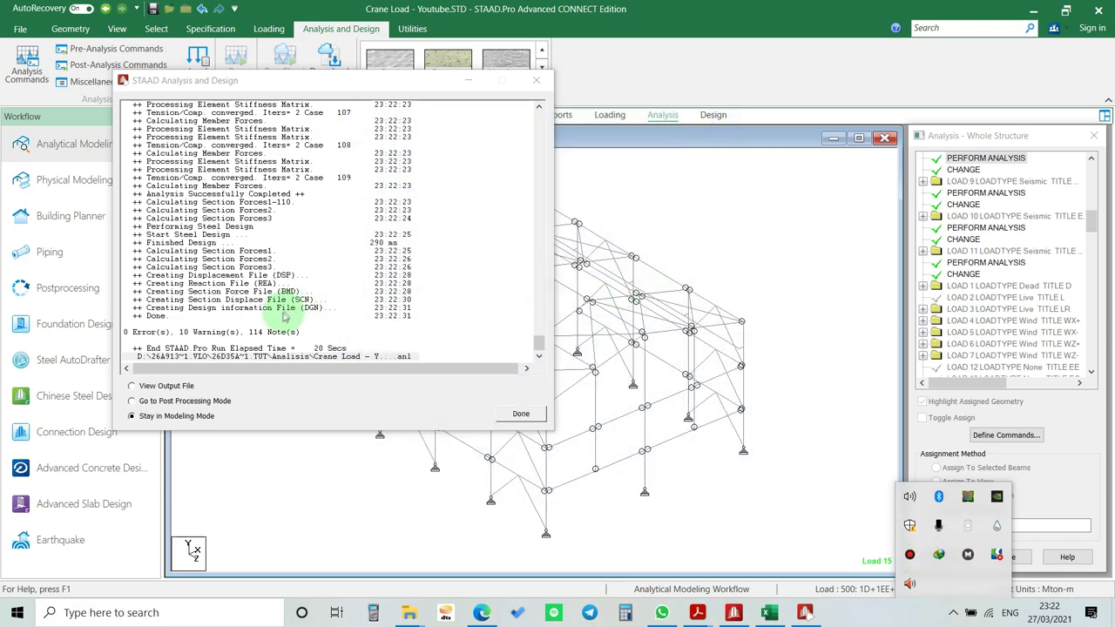
- Open the analysis output file, filter its error list to warnings only, and go to the moving load warning at line 431
left_click(173, 386)
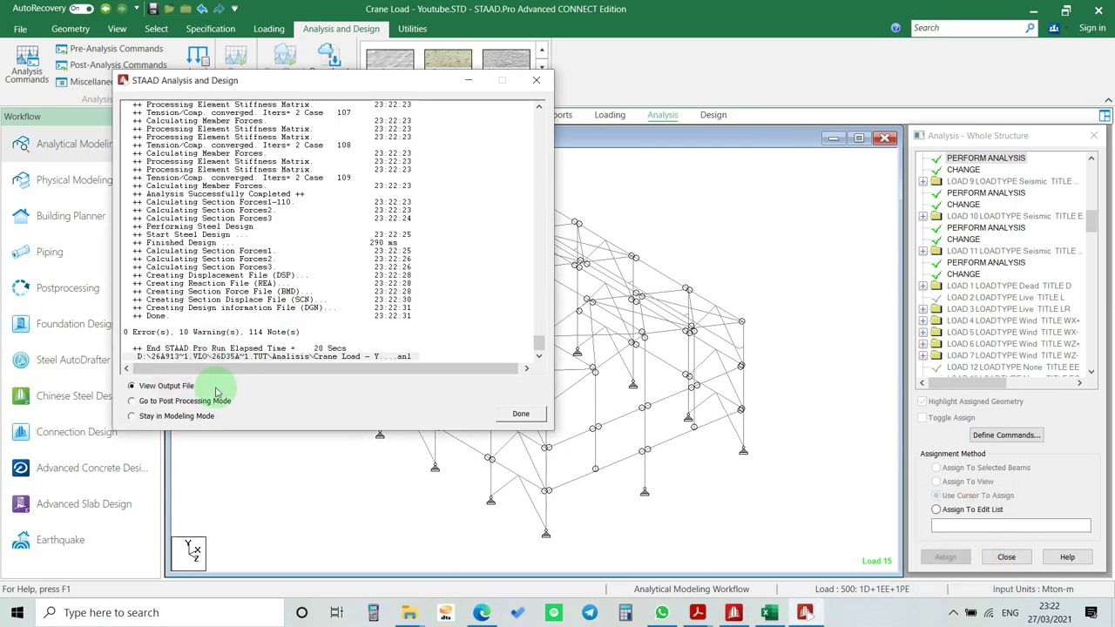
left_click(523, 414)
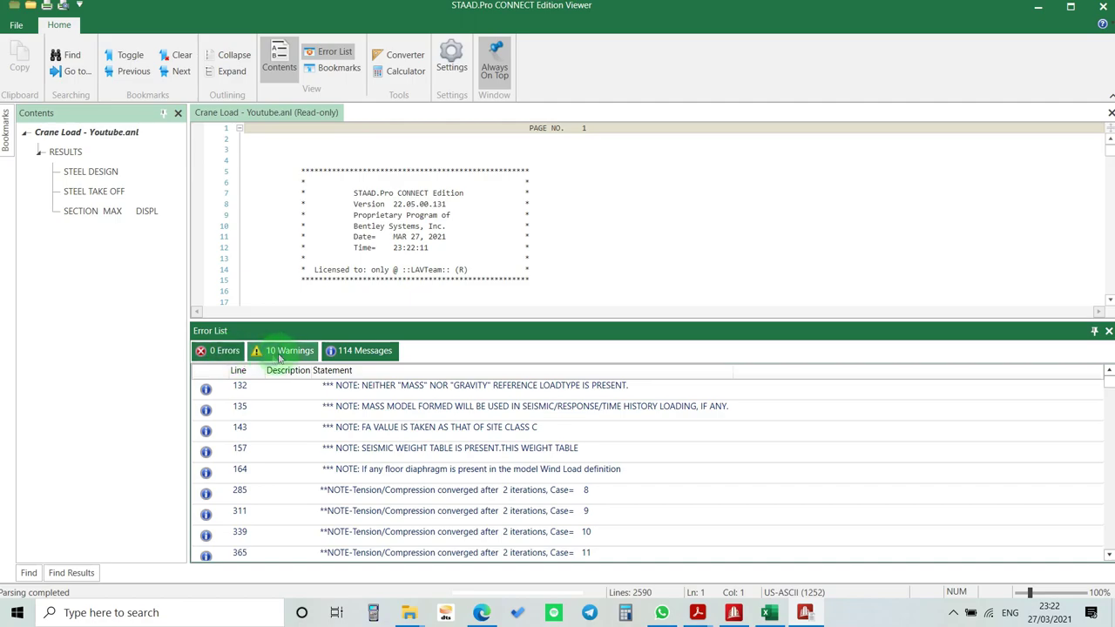
left_click(360, 352)
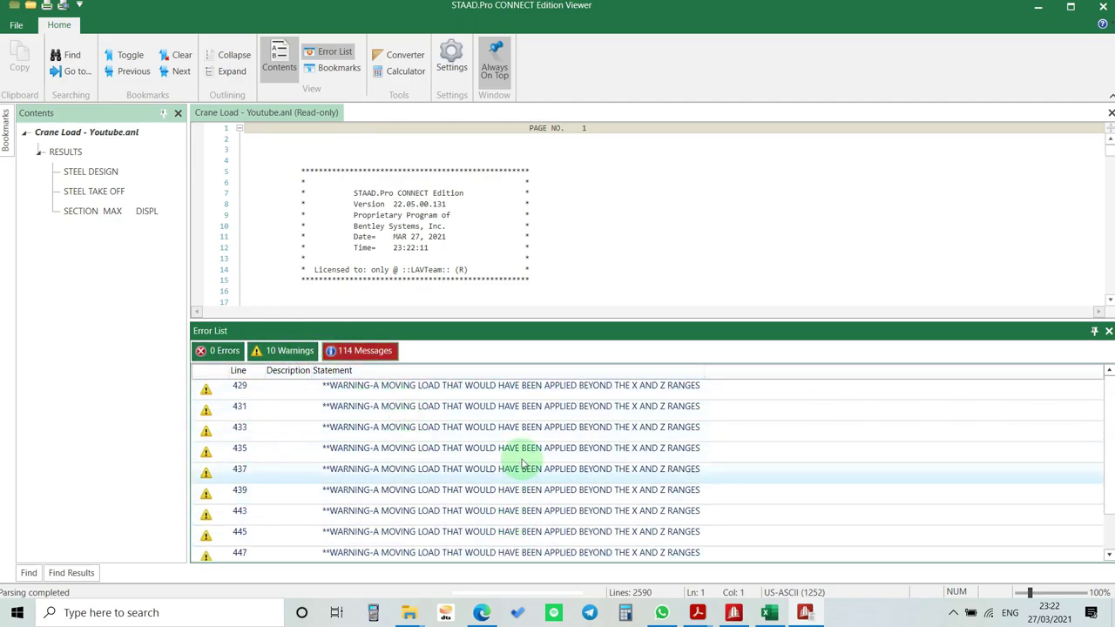
double_click(535, 407)
scroll(497, 218, "down", 1)
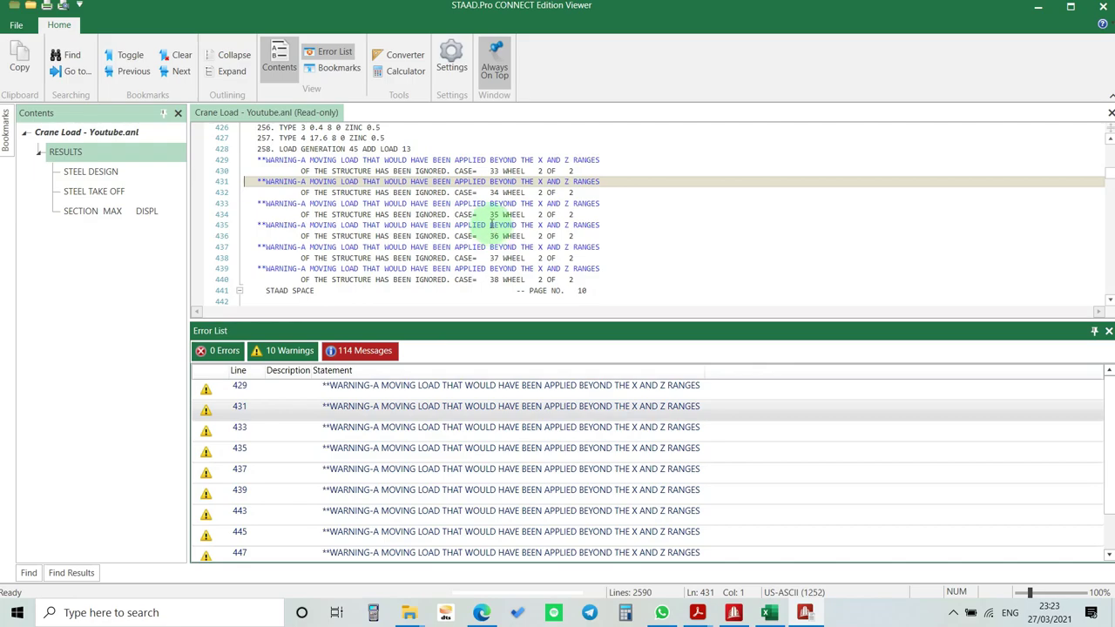
- Read the moving load warnings at lines 429 to 440, checking the case and wheel numbers each one names
left_click_drag(260, 160, 514, 280)
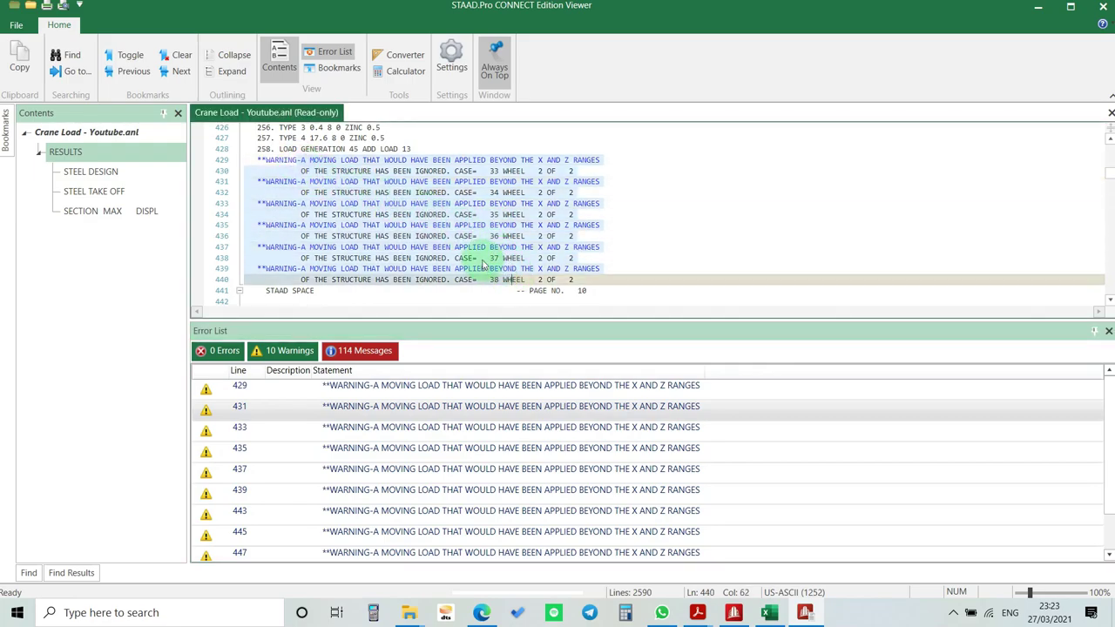
left_click(371, 214)
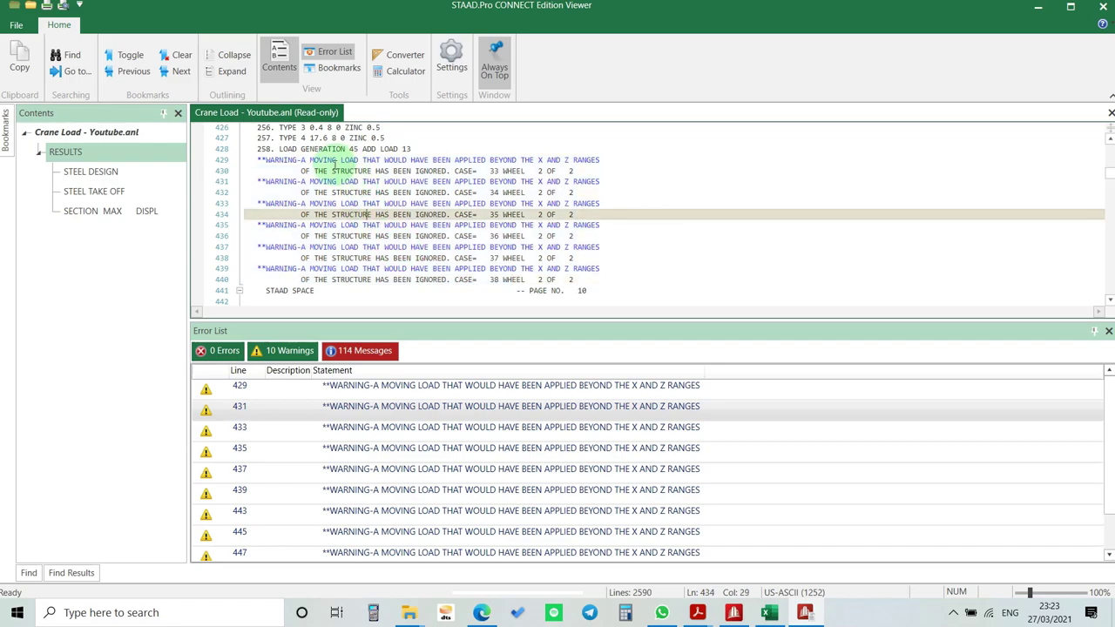
left_click_drag(462, 172, 490, 181)
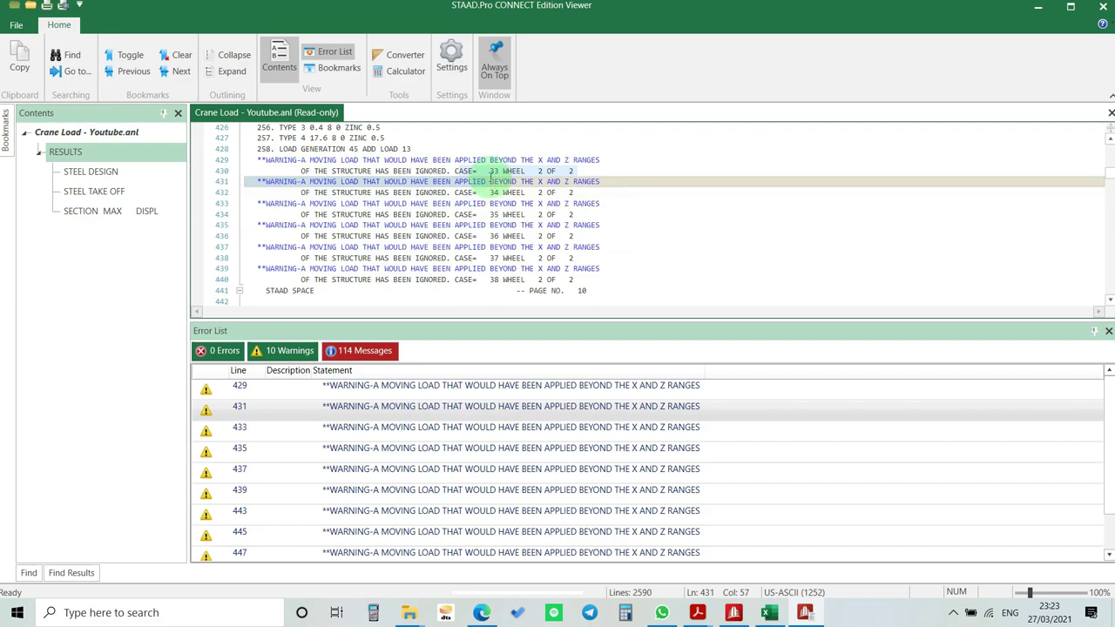
left_click_drag(489, 181, 514, 279)
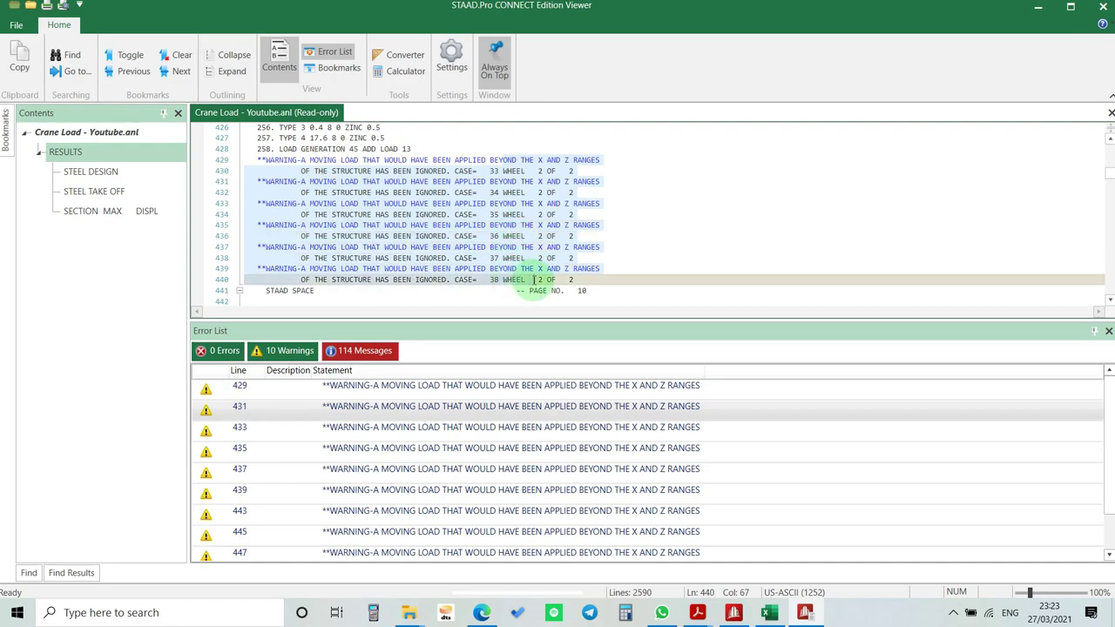
left_click_drag(534, 279, 502, 279)
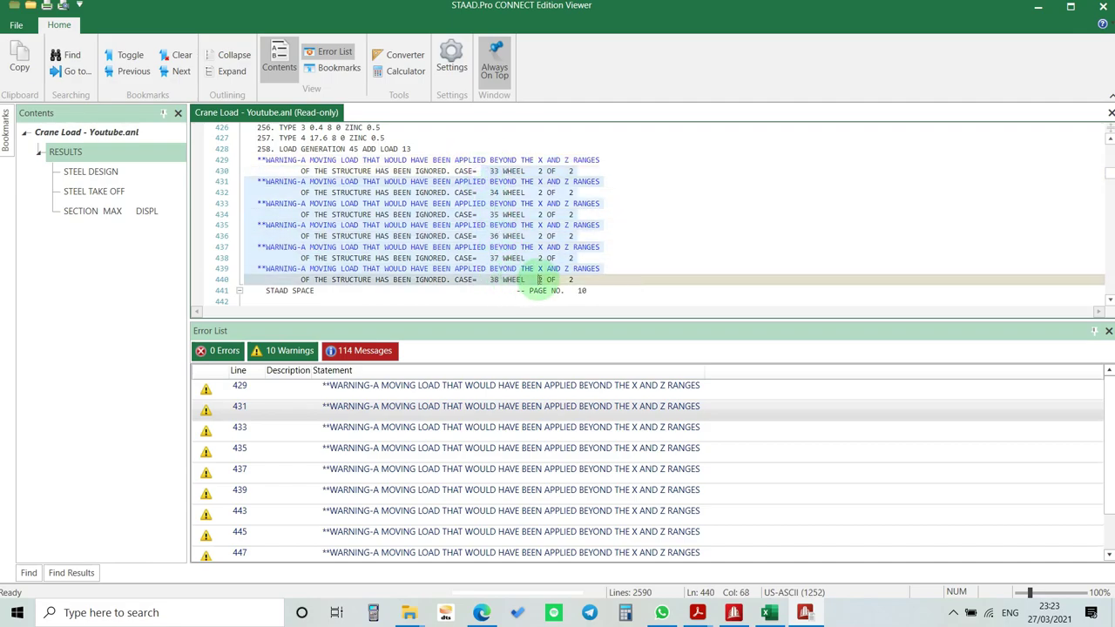
left_click_drag(540, 279, 540, 258)
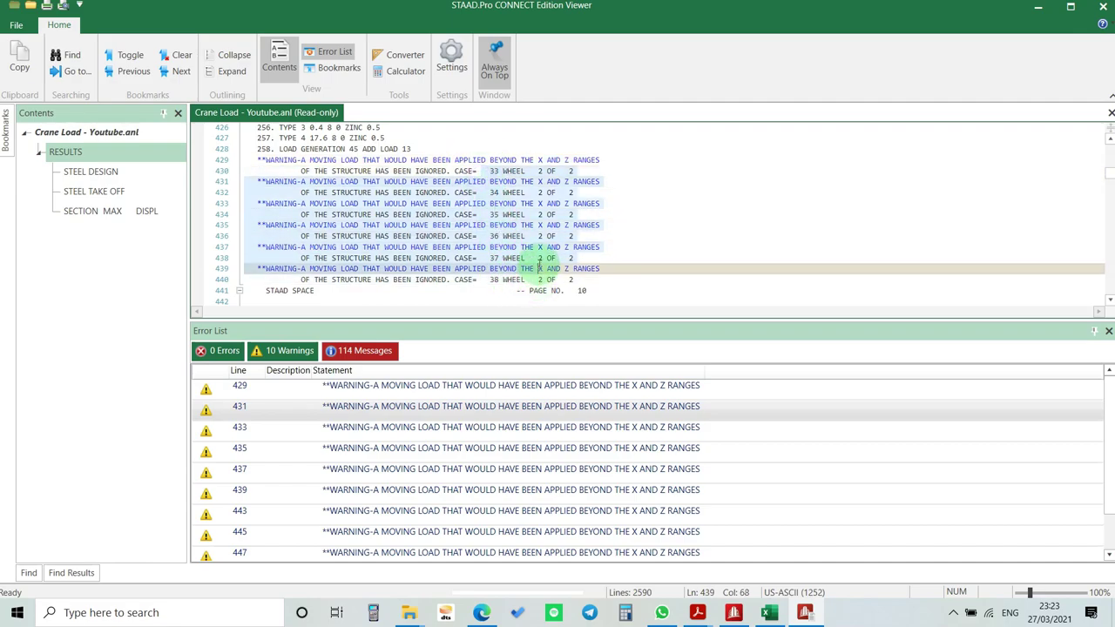
left_click(540, 258)
- Filter the error list to notes only, examine the notes and the convergence entry for case 98, and close the output file
left_click(296, 355)
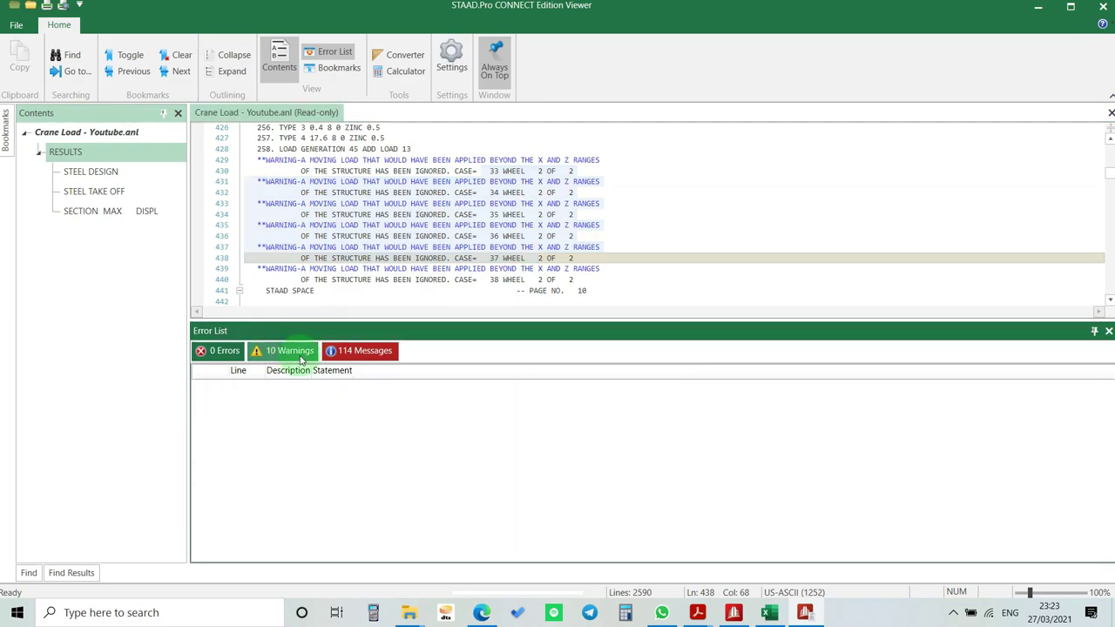
left_click(362, 350)
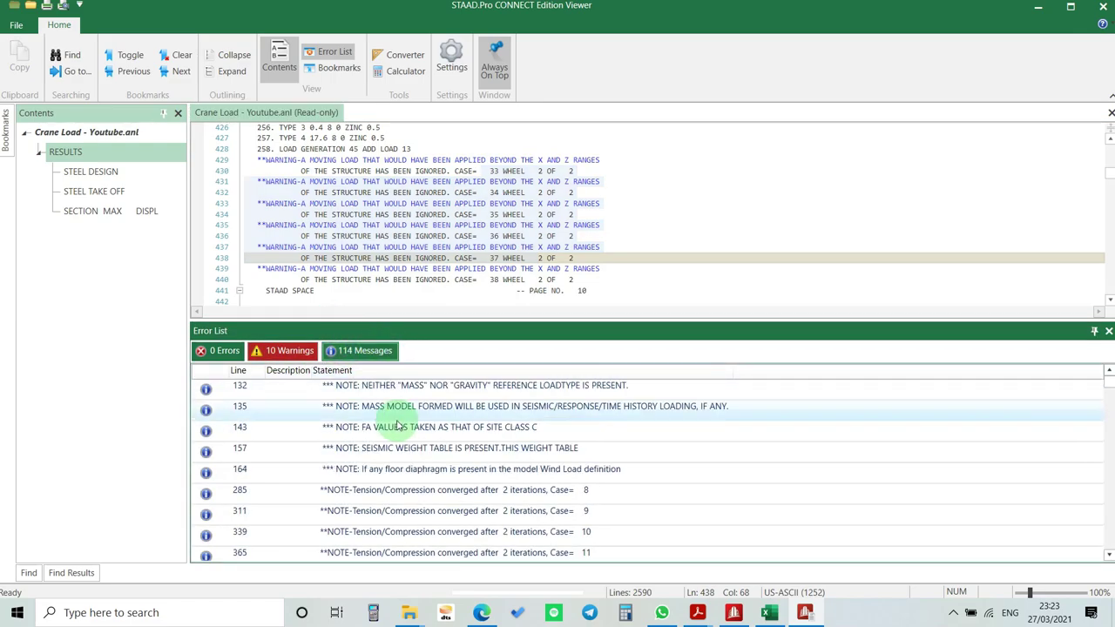
scroll(401, 431, "down", 5)
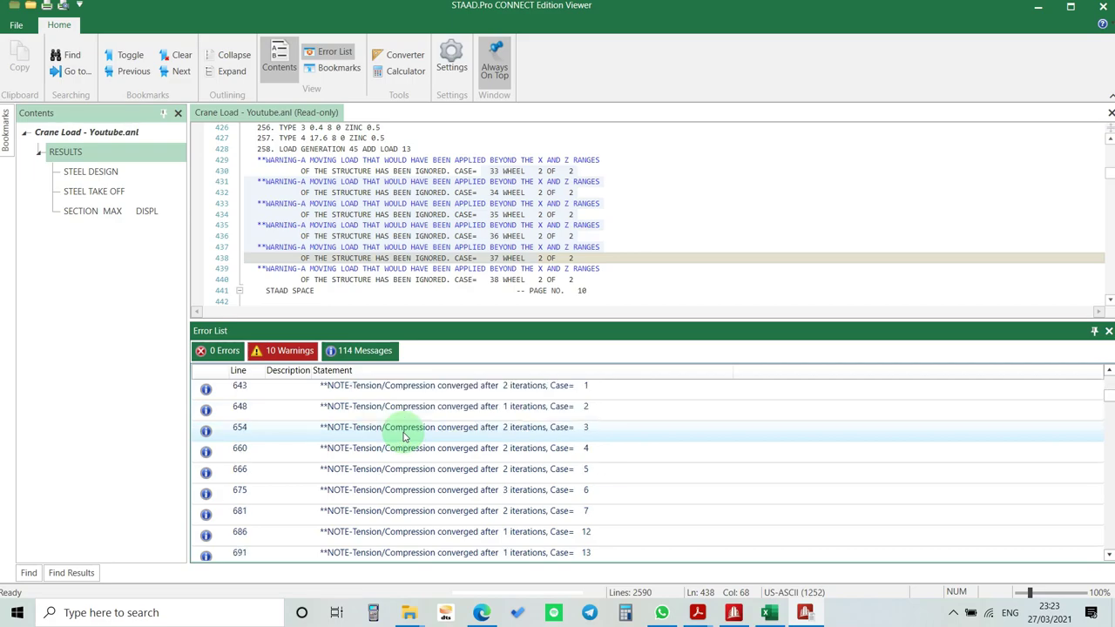
scroll(403, 438, "down", 5)
scroll(408, 461, "down", 11)
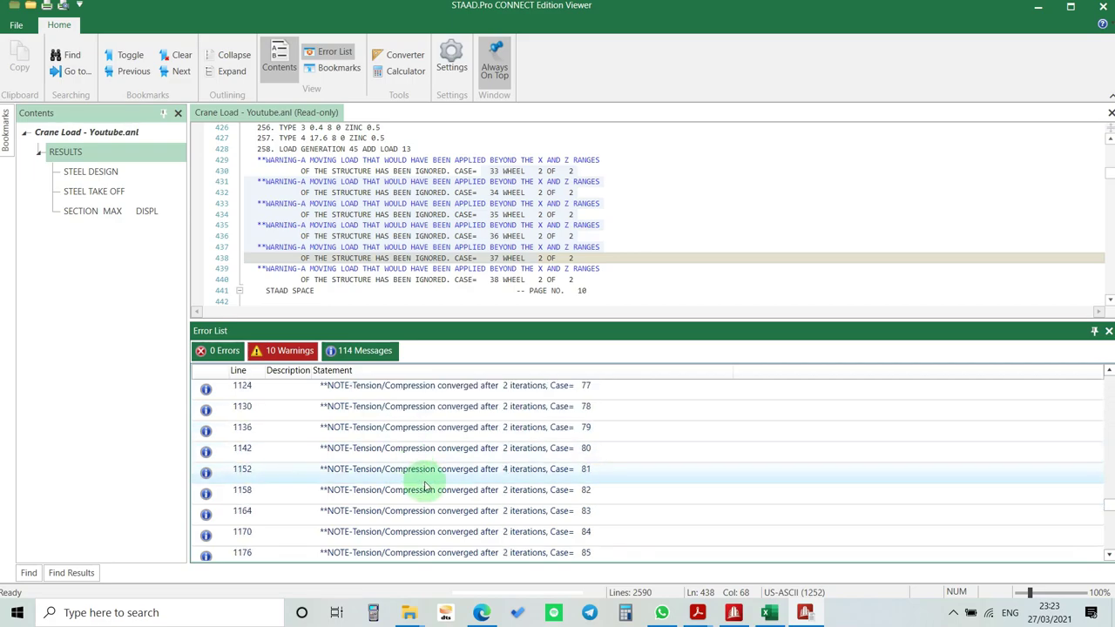
double_click(448, 450)
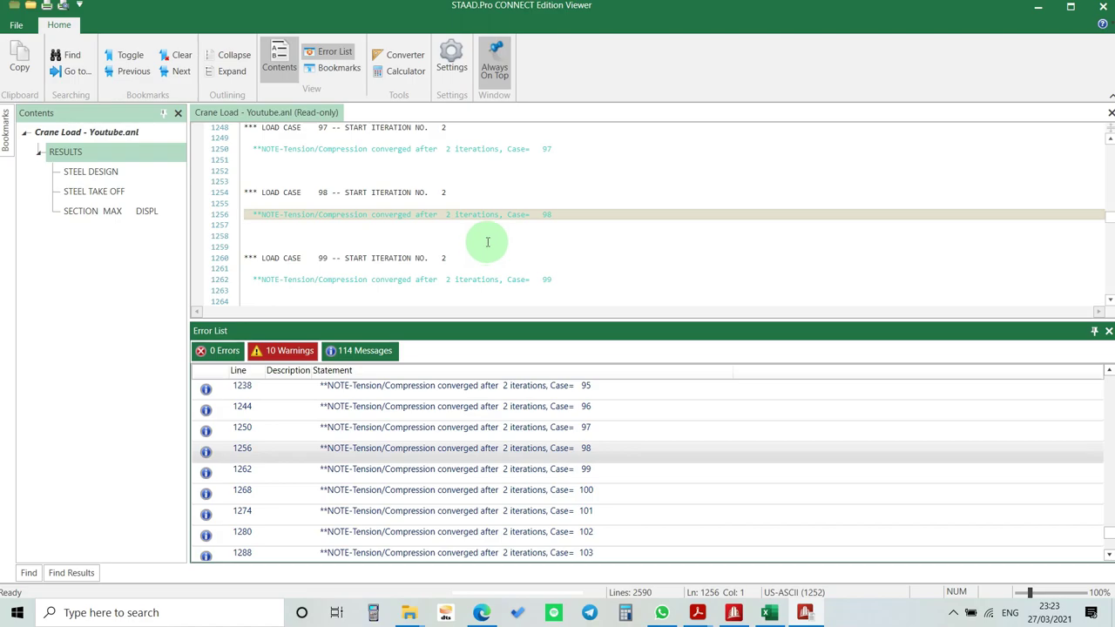
scroll(470, 444, "up", 19)
scroll(443, 436, "up", 12)
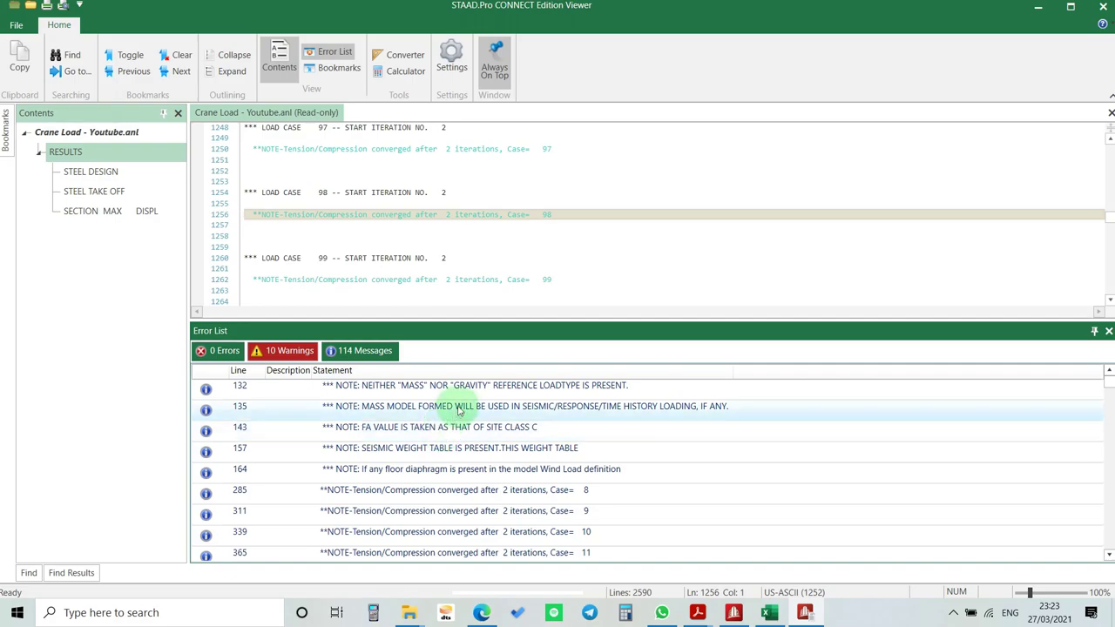
left_click(450, 458)
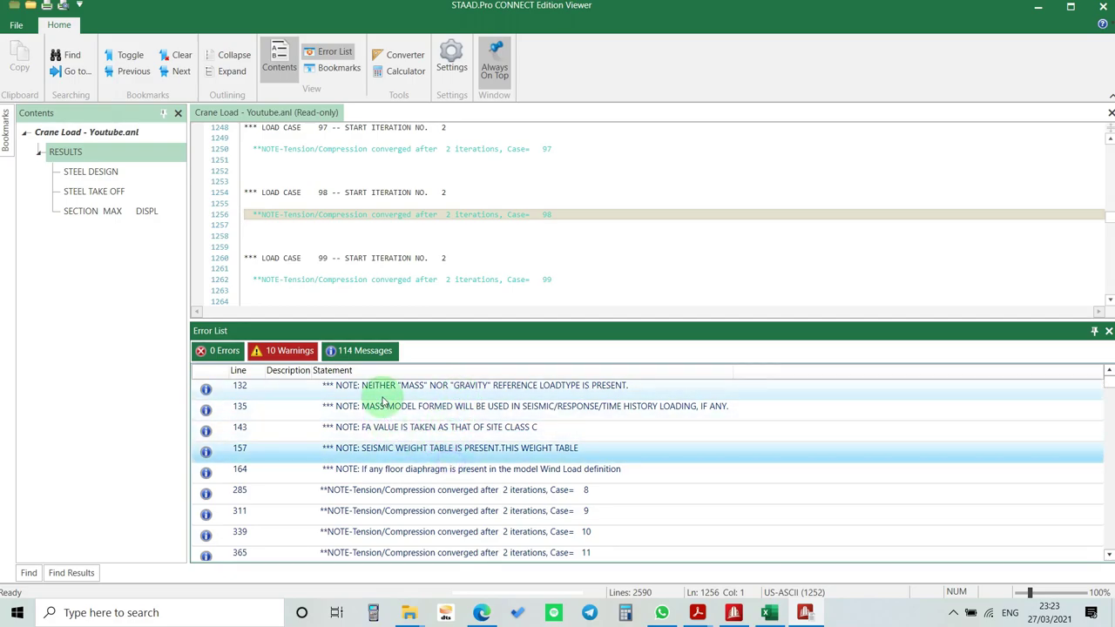
left_click(1101, 10)
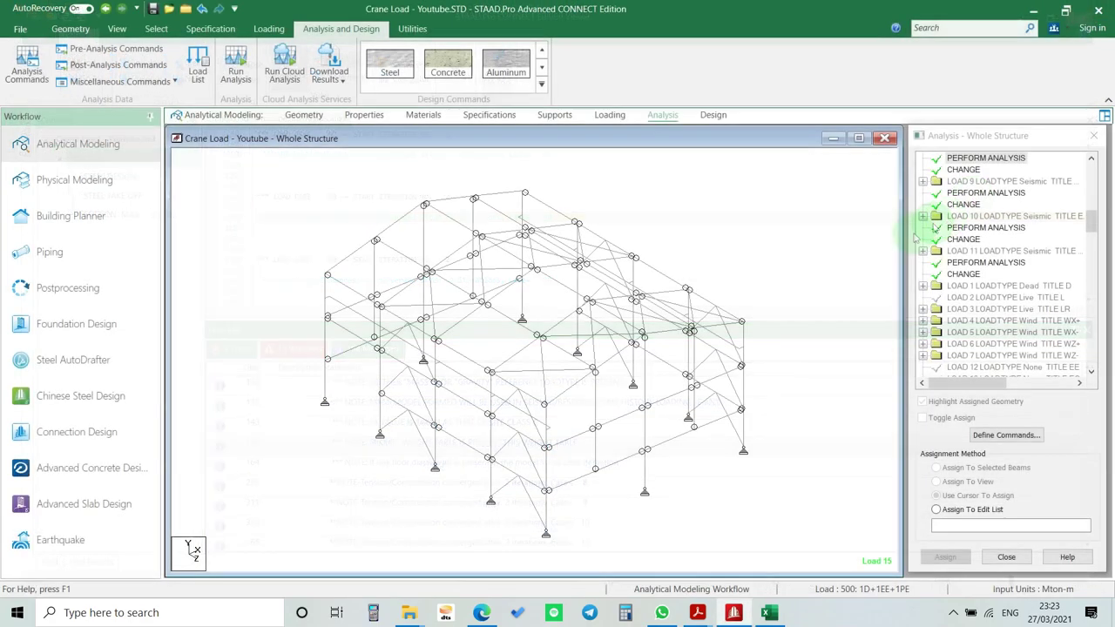
- Open the postprocessing results and display the utilization ratios of the members on the model
left_click(74, 288)
left_click(582, 414)
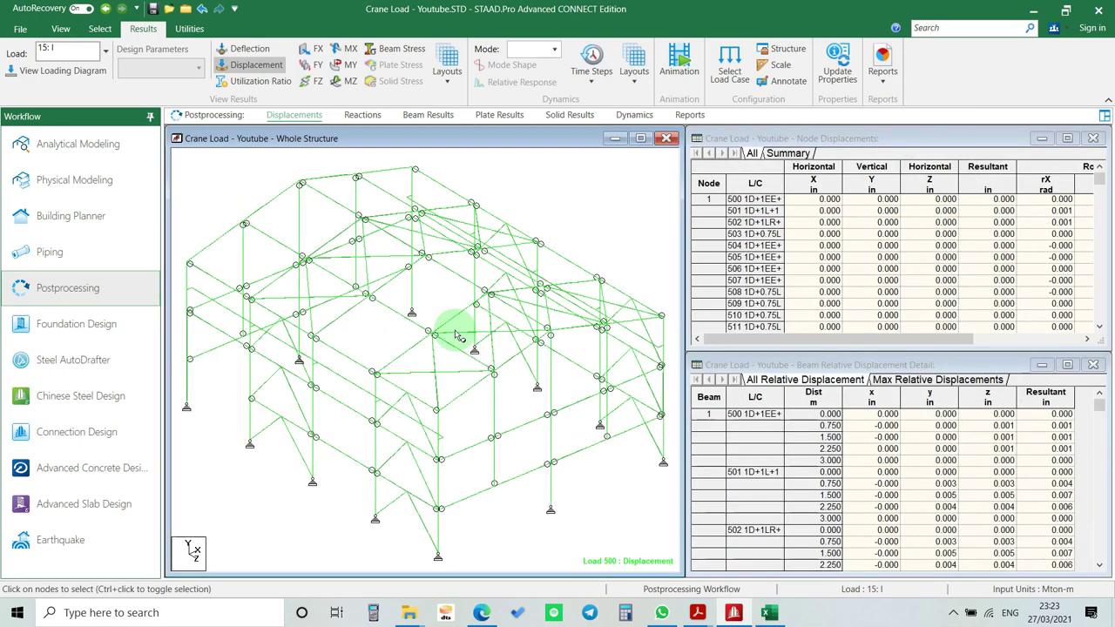
left_click(254, 80)
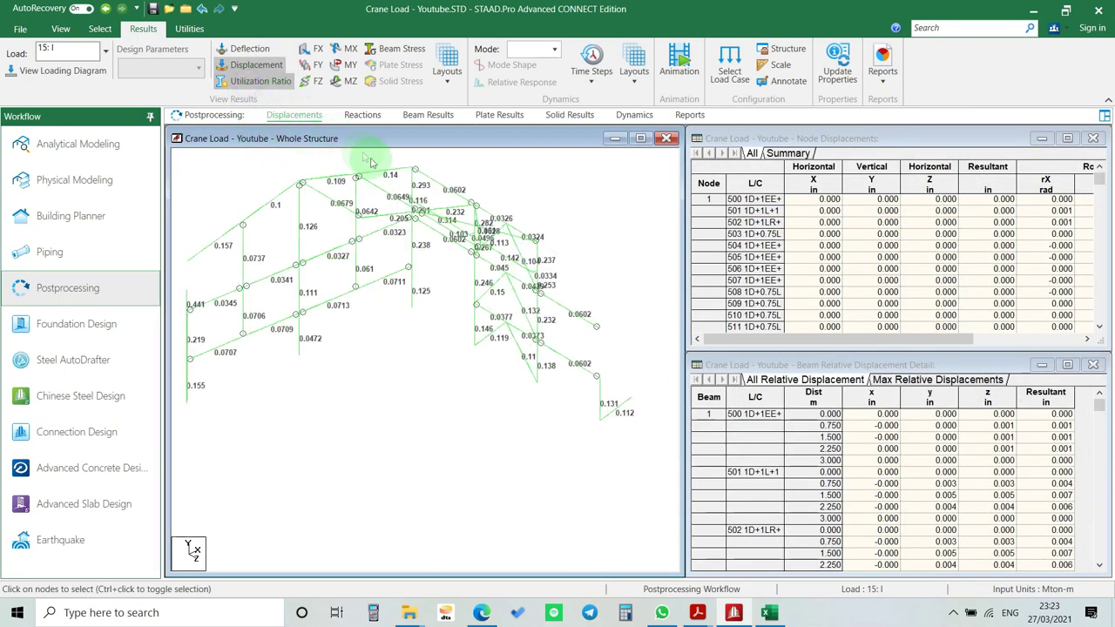
- Open the beam utilization layout, browse the design ratios of all beams, and list only the failed members
left_click(447, 79)
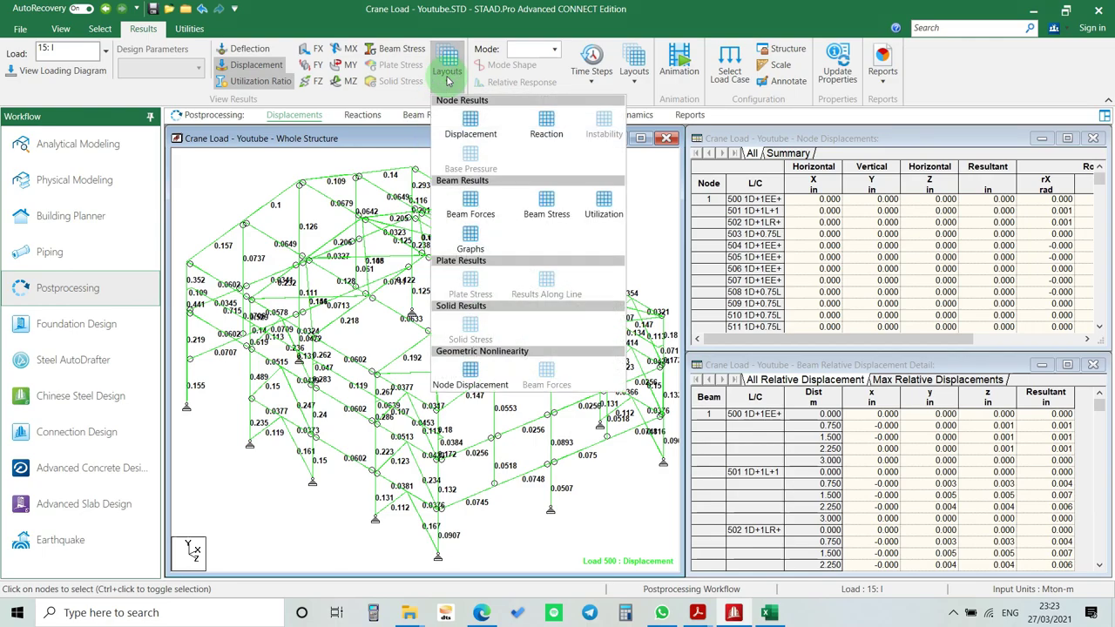
left_click(607, 207)
scroll(862, 313, "down", 11)
left_click_drag(1106, 252, 1099, 179)
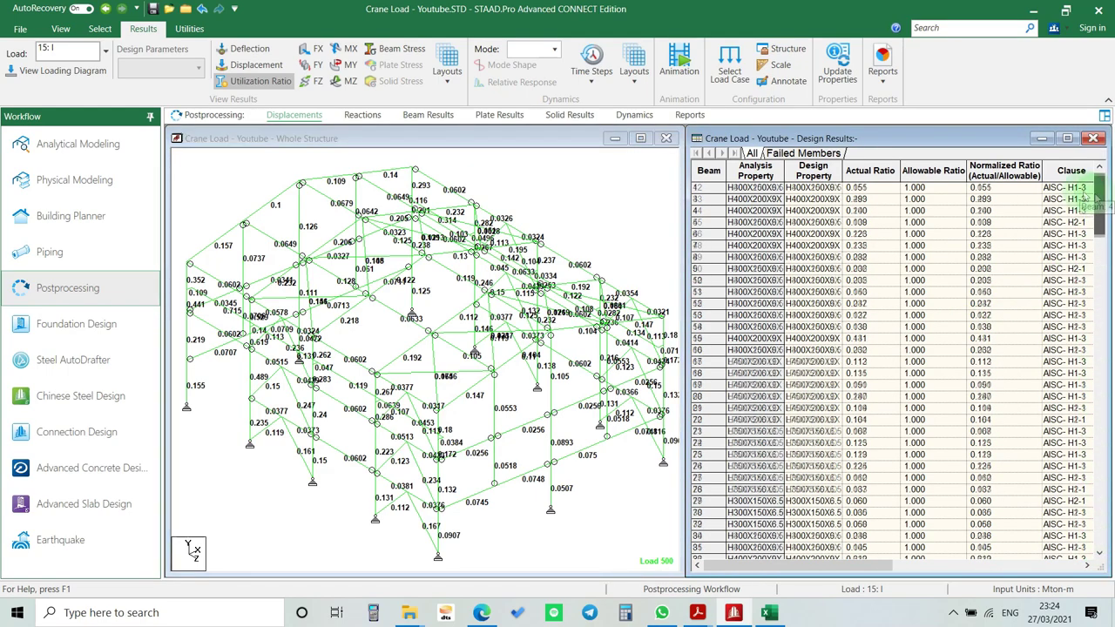
left_click(811, 154)
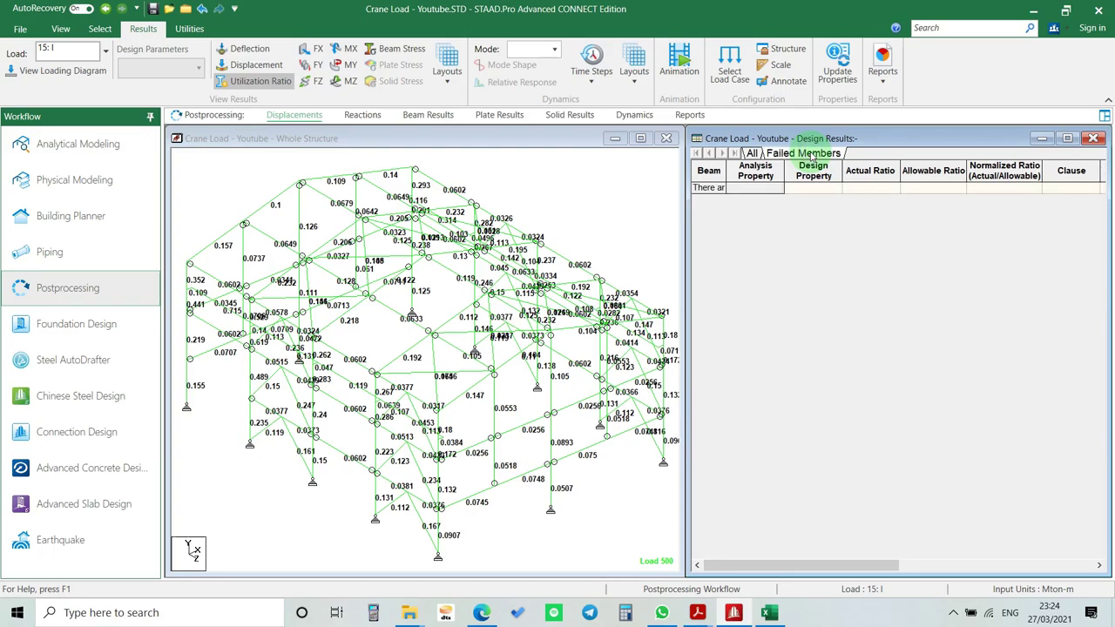
- List the design results of all beams again and inspect the utilization ratios on the whole structure
left_click(710, 188)
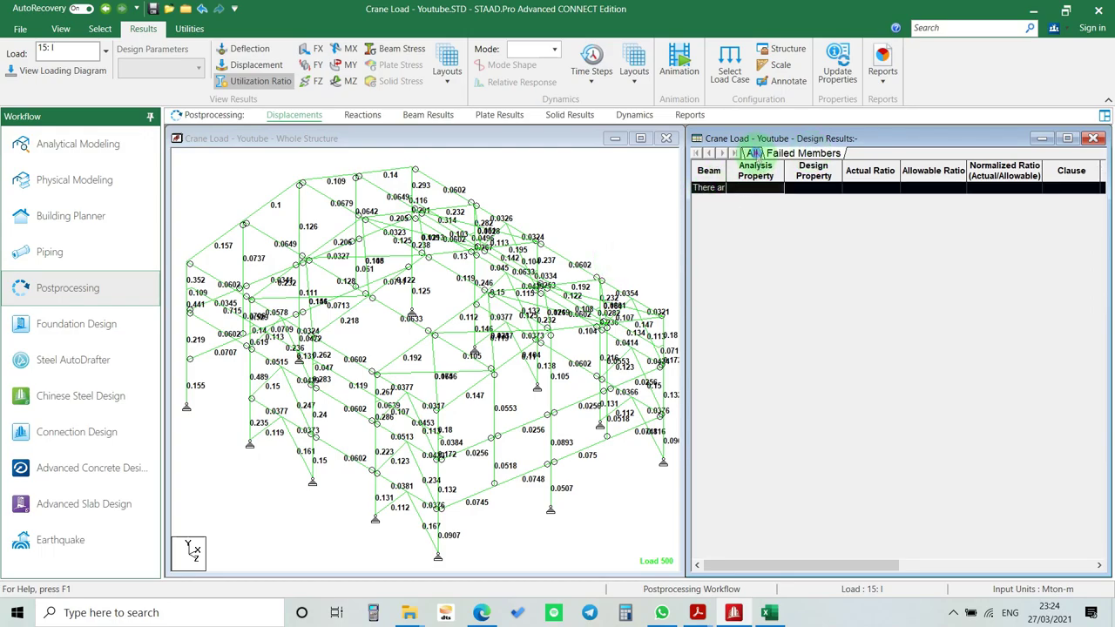
left_click(753, 153)
scroll(470, 375, "down", 6)
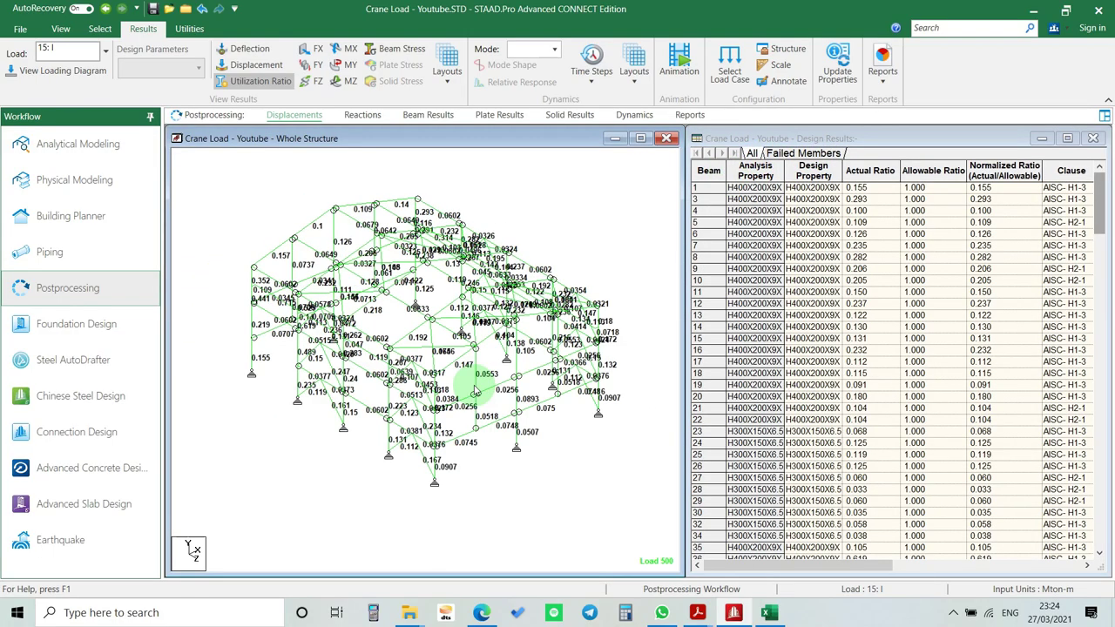
scroll(392, 411, "up", 2)
middle_click_drag(394, 411, 493, 280, "shift")
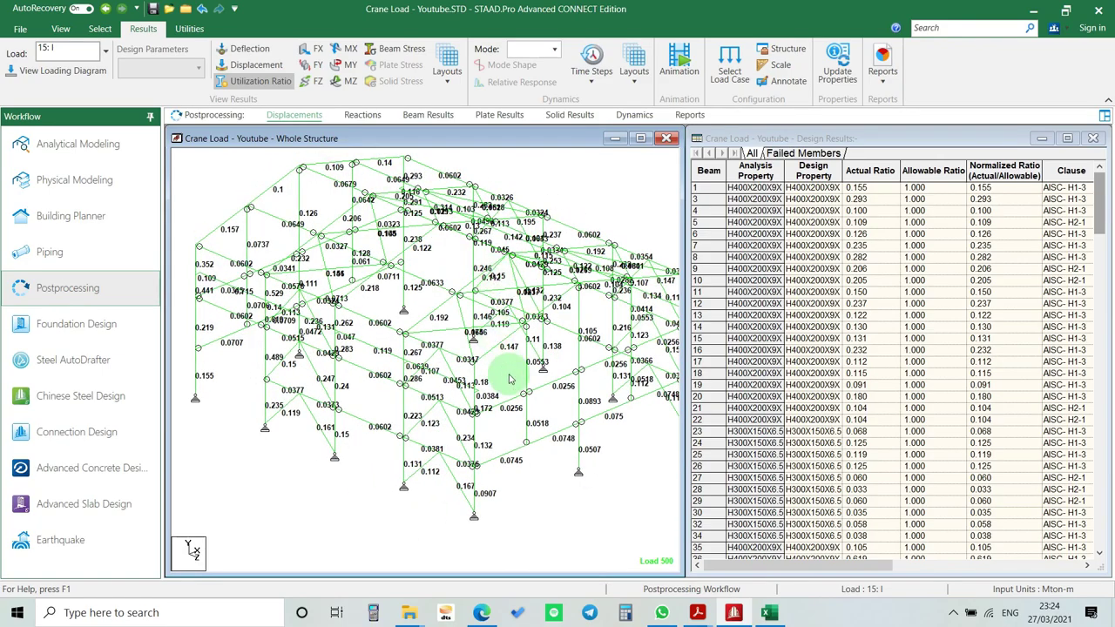
middle_click_drag(496, 375, 398, 298, "shift")
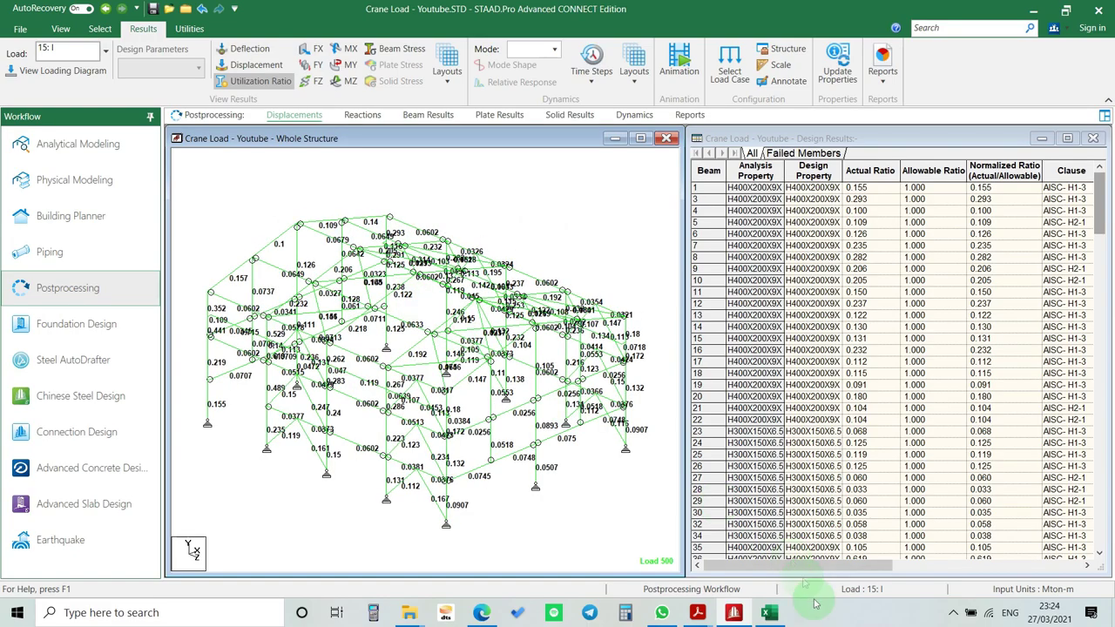
- Switch to the Loading Data workbook in Excel, find the crane parameter data, and return to the STAAD.Pro model to compare
left_click(770, 613)
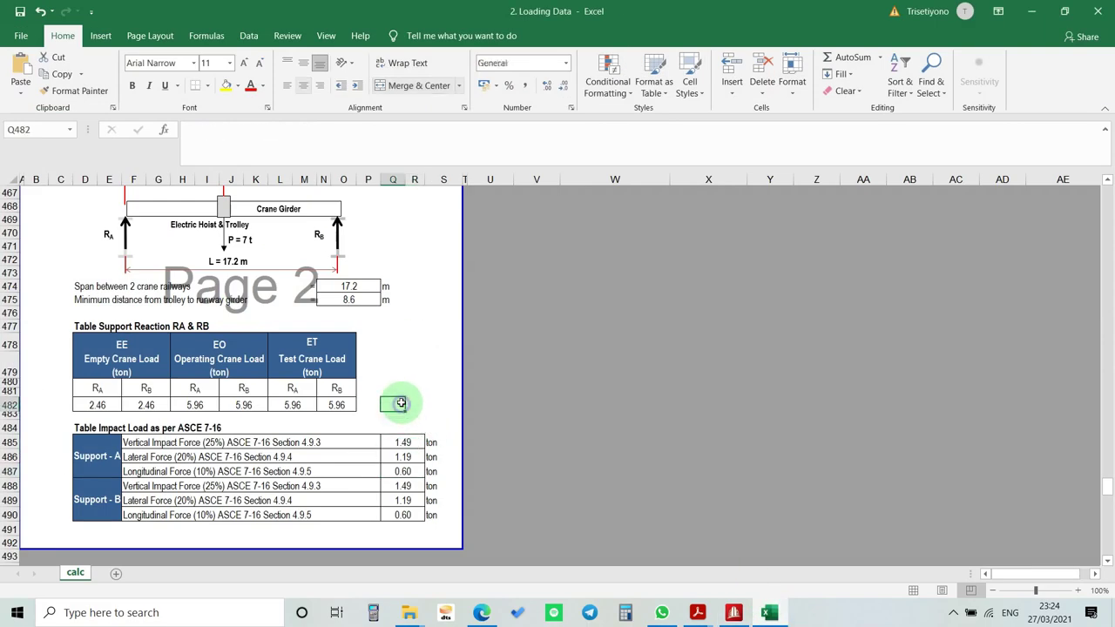
scroll(428, 446, "up", 15)
scroll(440, 455, "up", 5)
left_click(734, 613)
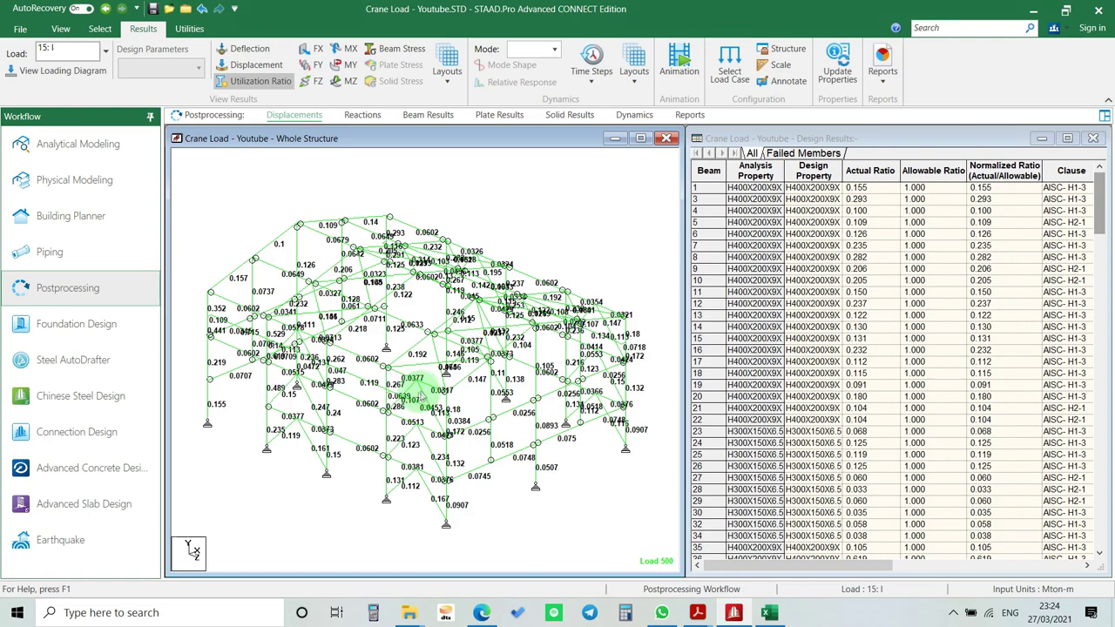
middle_click_drag(506, 405, 486, 380)
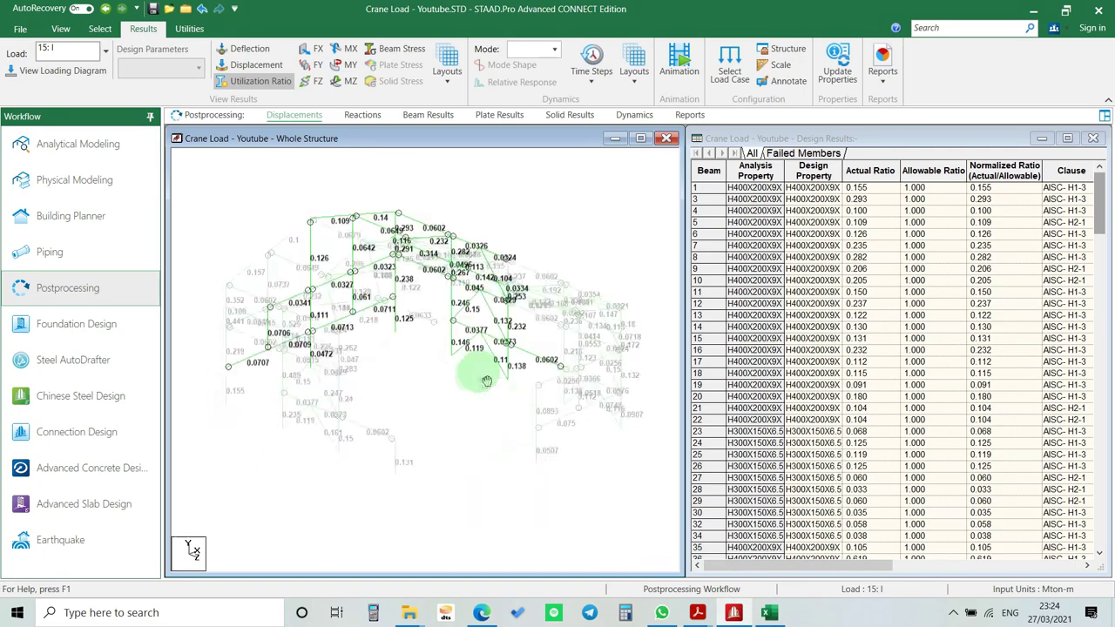
left_click(769, 612)
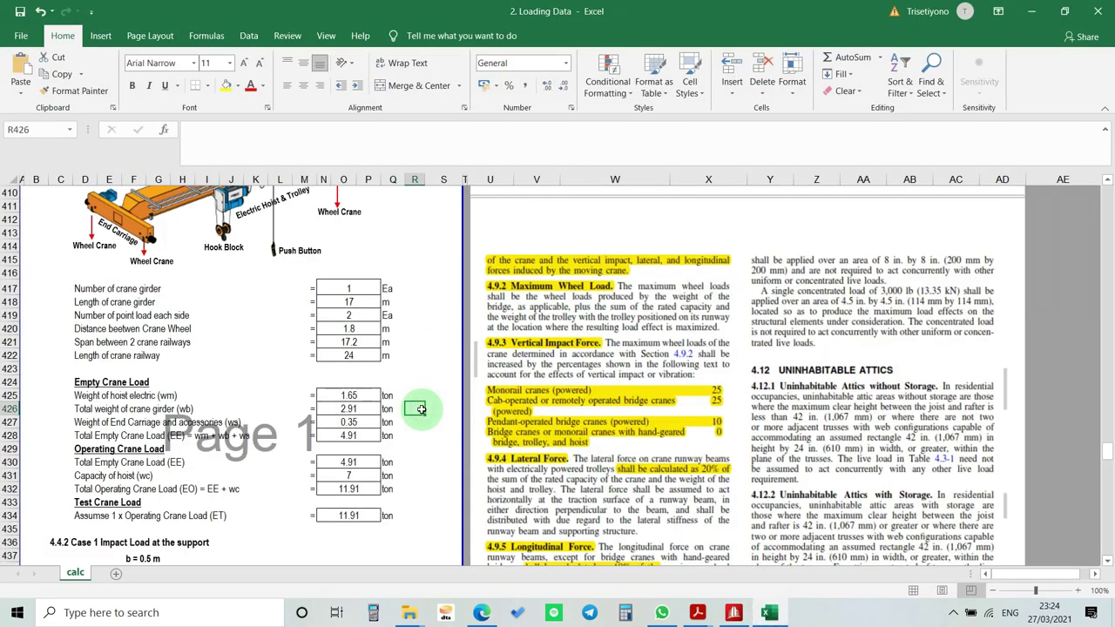
left_click(734, 612)
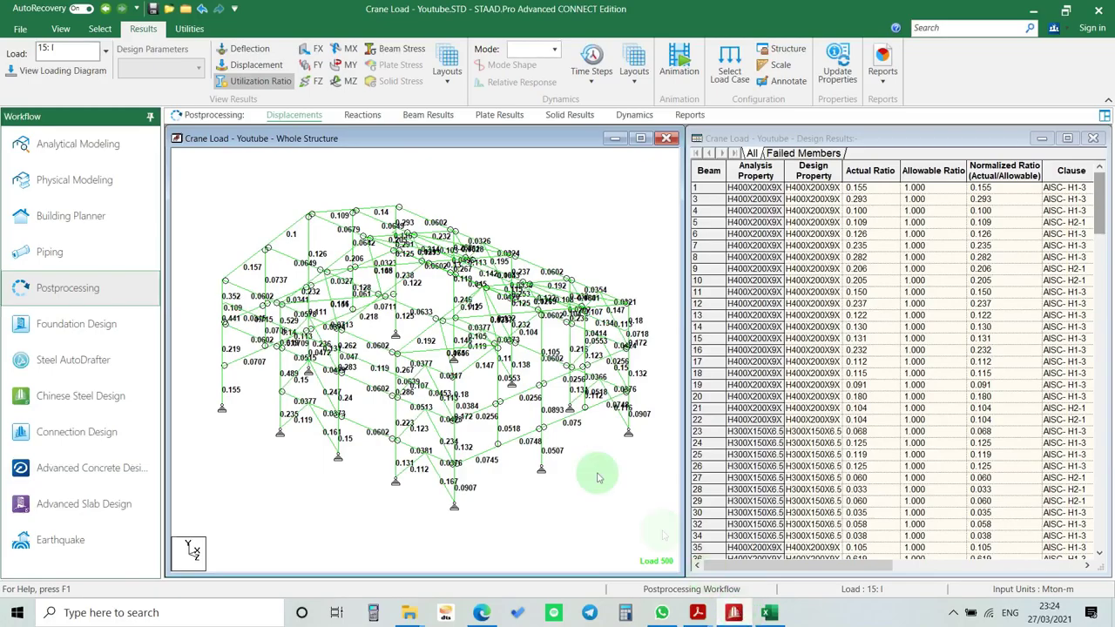
scroll(528, 406, "up", 1)
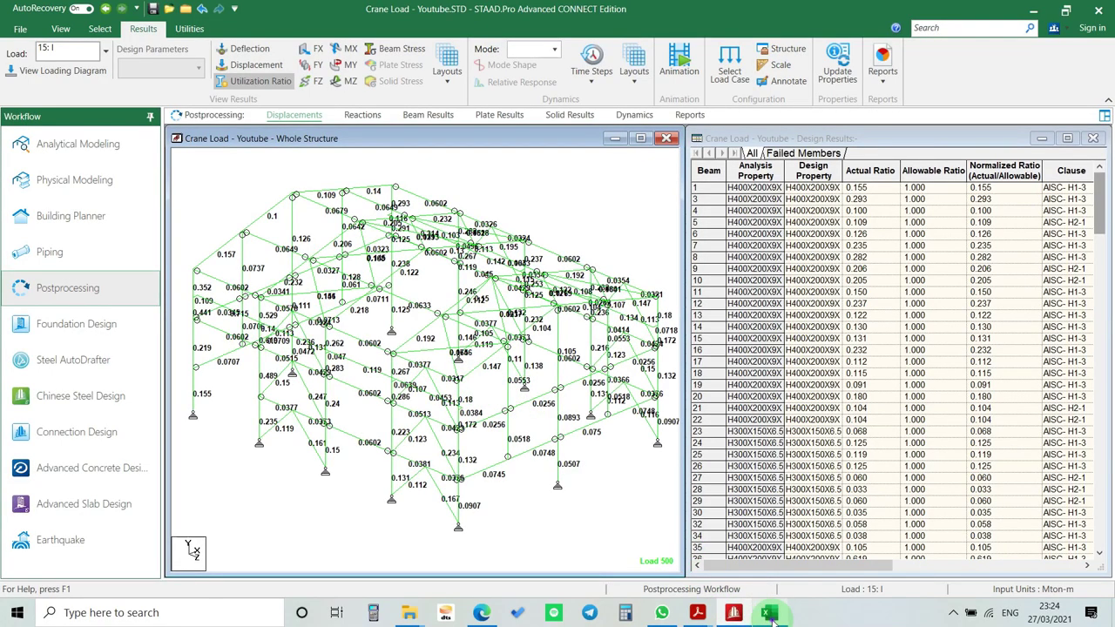
- Switch to the Loading Data workbook and review the case 1 and case 2 crane impact load calculations
left_click(768, 612)
scroll(405, 455, "down", 5)
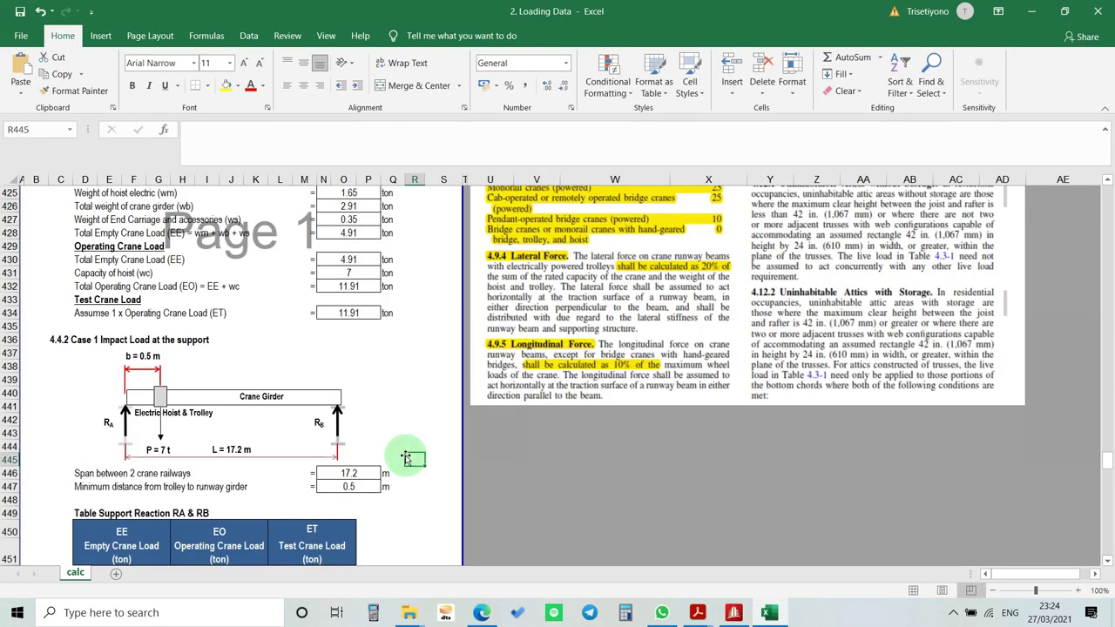
scroll(406, 459, "down", 9)
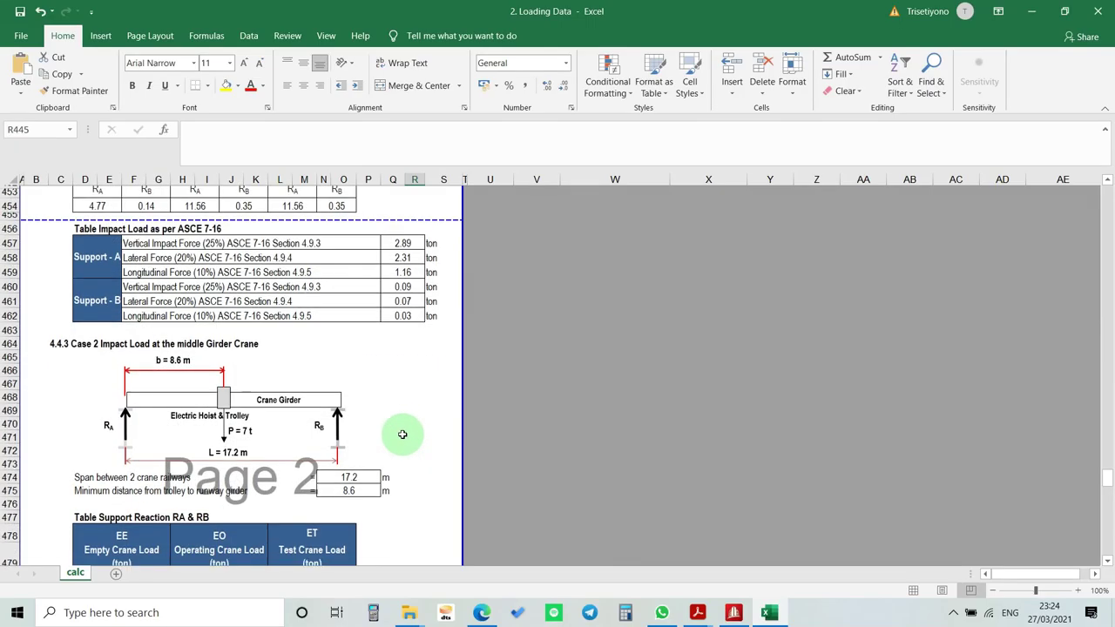
scroll(402, 434, "down", 8)
scroll(402, 433, "up", 13)
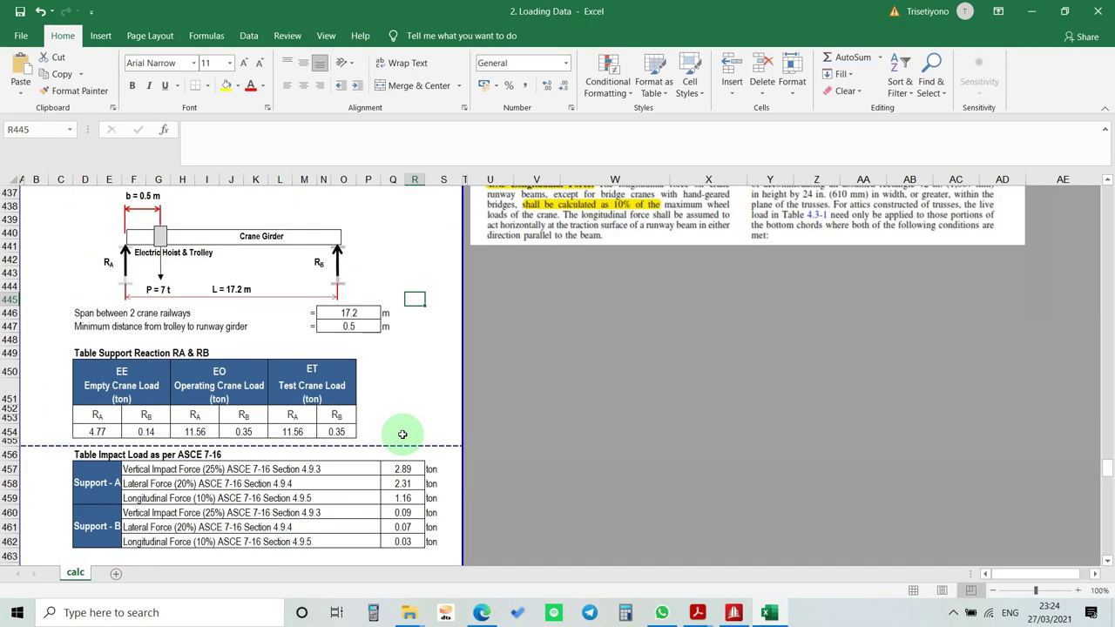
scroll(403, 434, "up", 10)
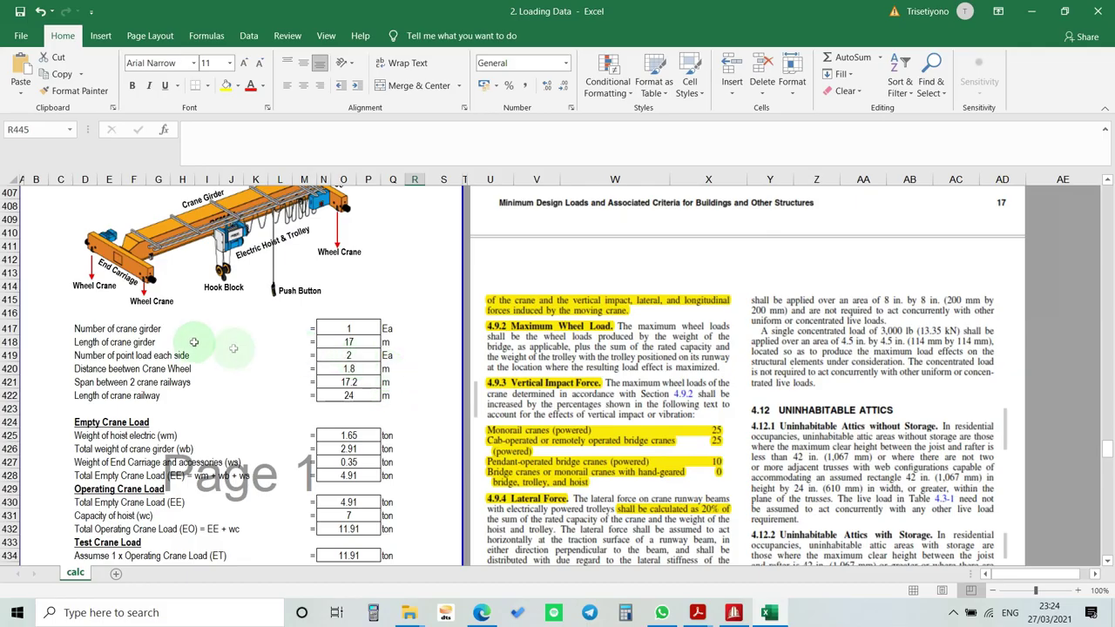
- Highlight the crane parameter data and the case 1 impact load section, then look over case 2 and the crane data heading
left_click_drag(79, 328, 436, 455)
left_click(280, 449)
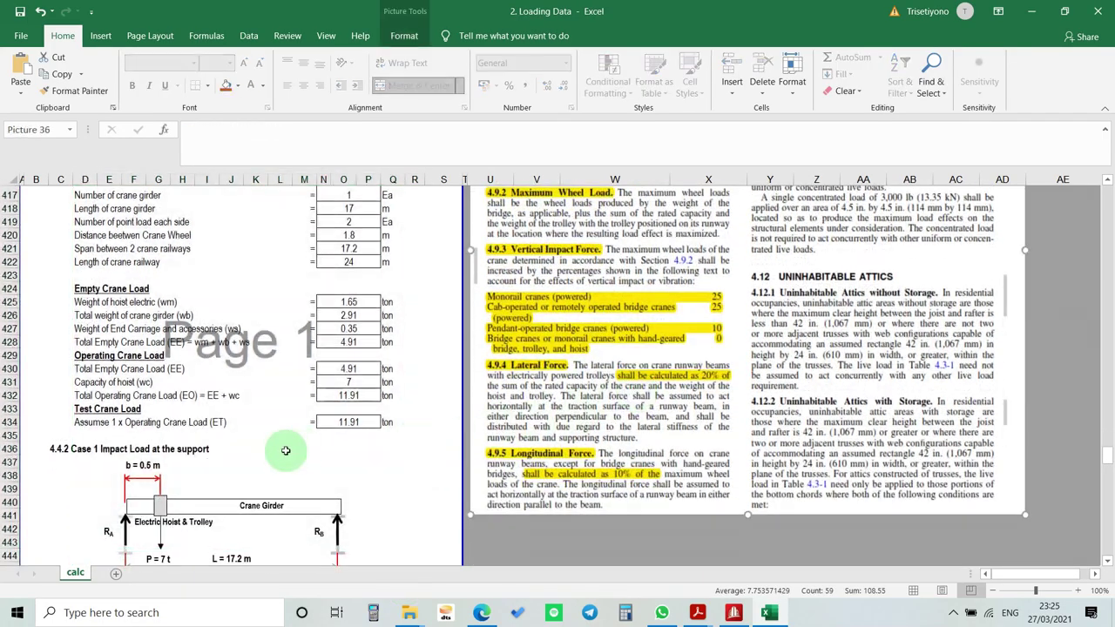
scroll(280, 449, "down", 7)
left_click(68, 297)
scroll(440, 536, "down", 5)
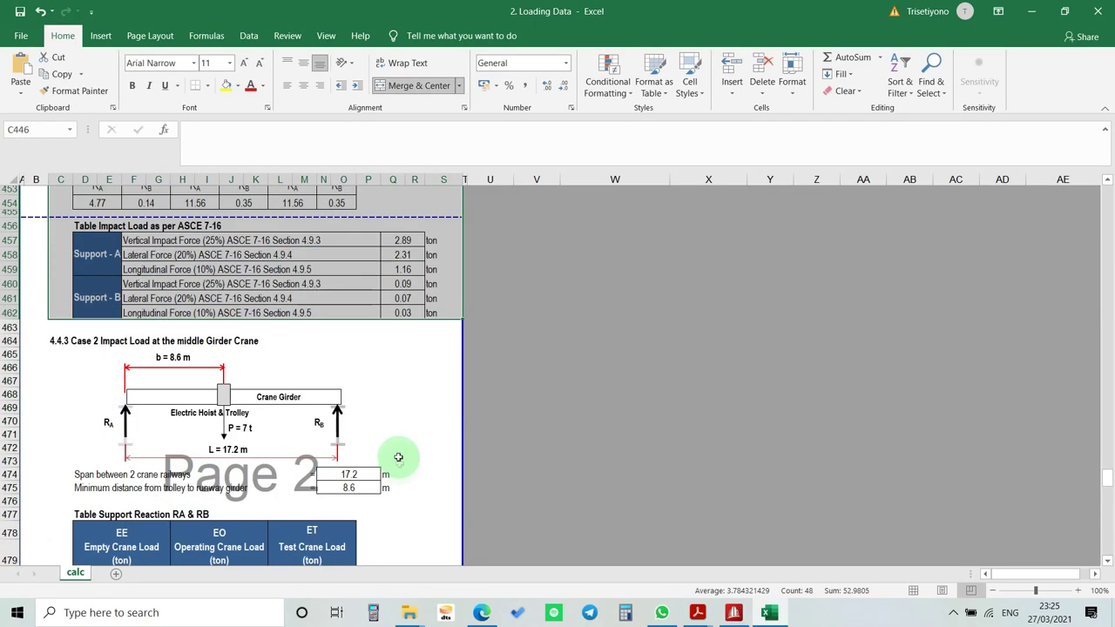
left_click(398, 458)
scroll(398, 458, "down", 3)
scroll(400, 459, "down", 4)
scroll(406, 462, "up", 18)
scroll(409, 447, "up", 4)
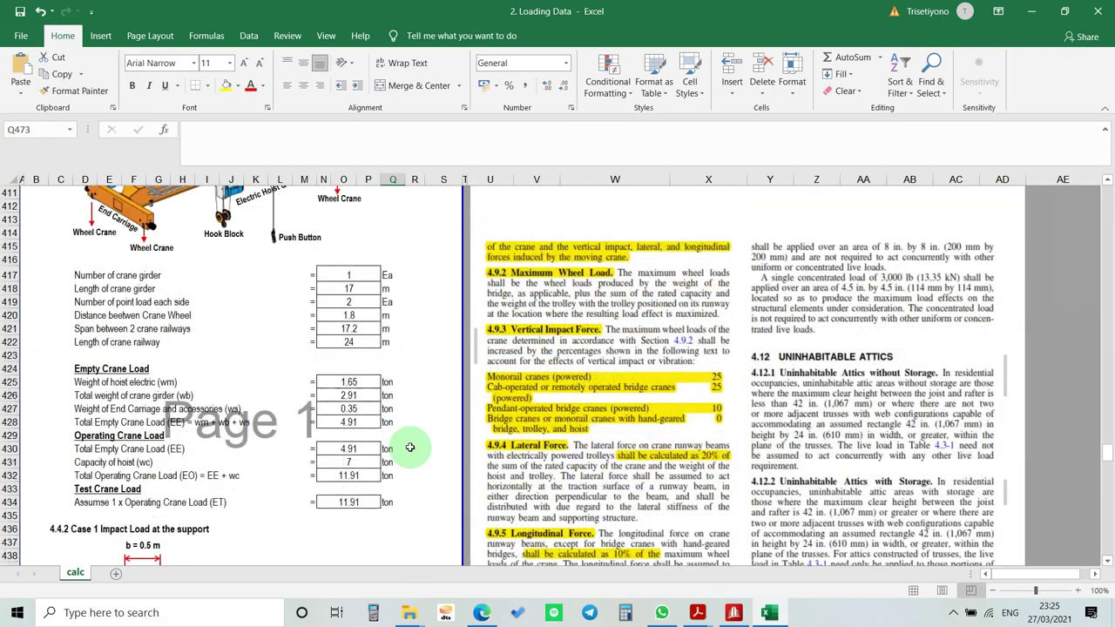
scroll(409, 447, "up", 2)
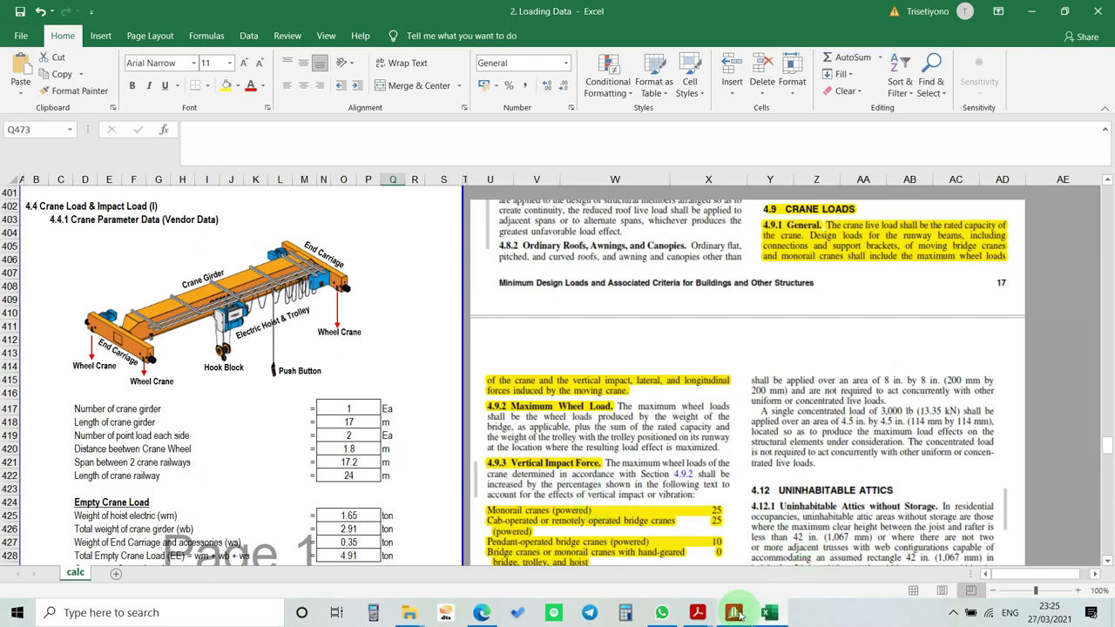
- Switch to WhatsApp, look through today's messages in the STAAD PRO INDONESIA - 2 group, and minimize the window
left_click(664, 615)
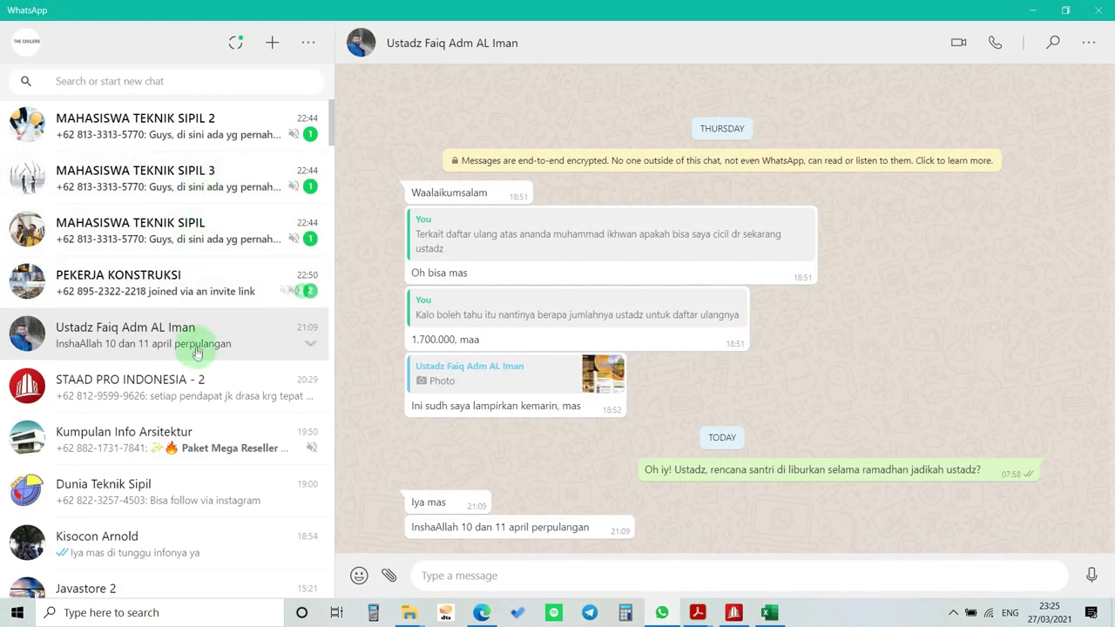
left_click(194, 387)
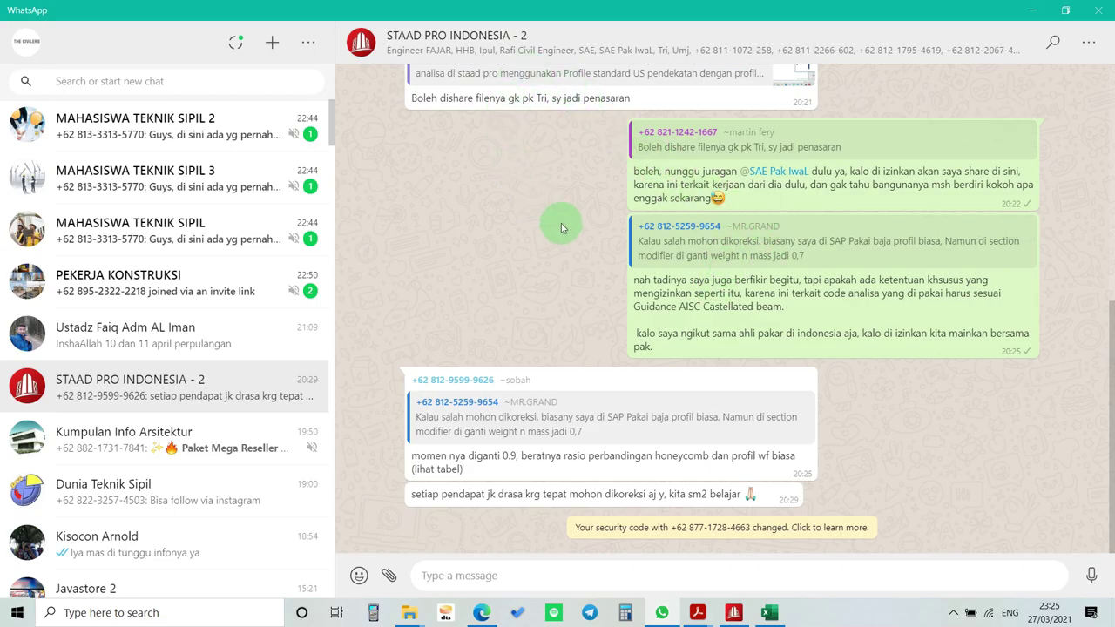
scroll(572, 241, "up", 5)
scroll(575, 246, "up", 15)
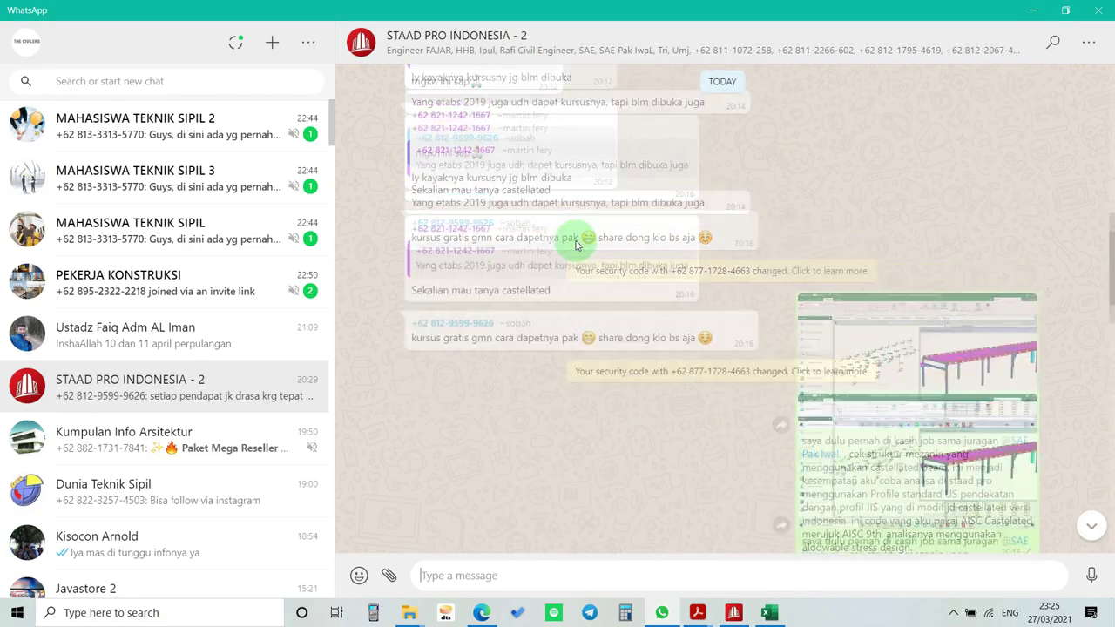
scroll(575, 245, "up", 20)
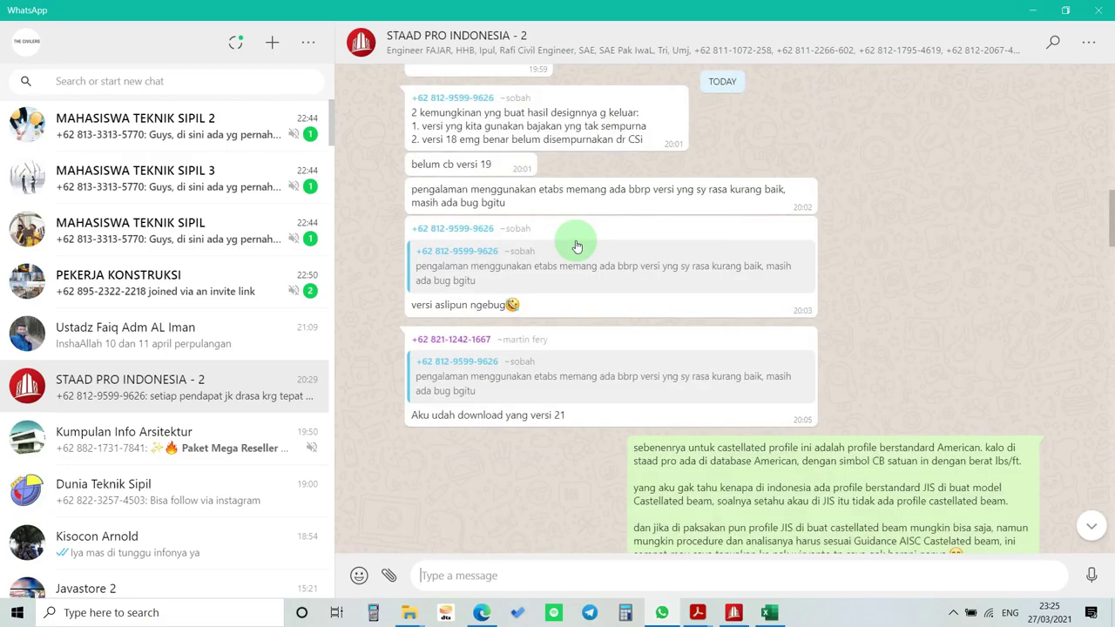
scroll(645, 174, "down", 15)
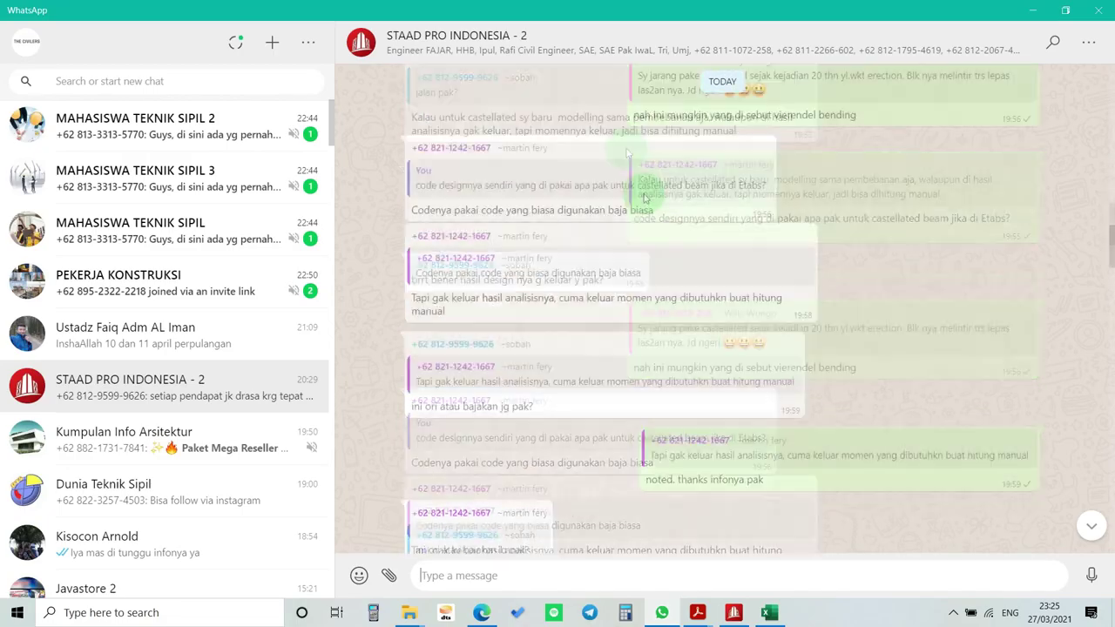
scroll(664, 292, "down", 10)
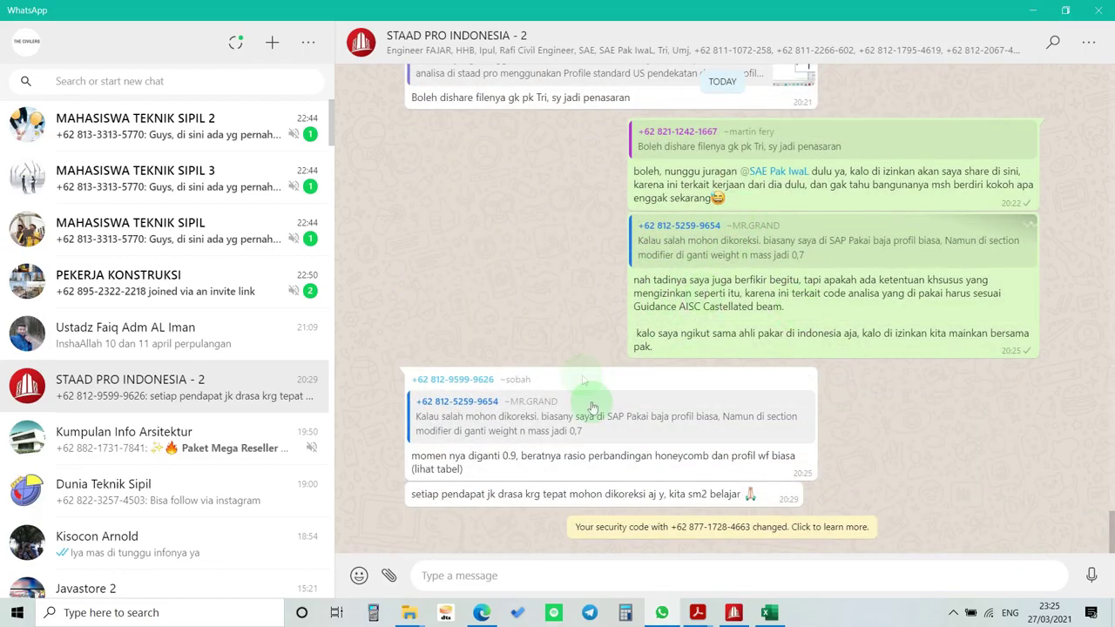
left_click(1032, 10)
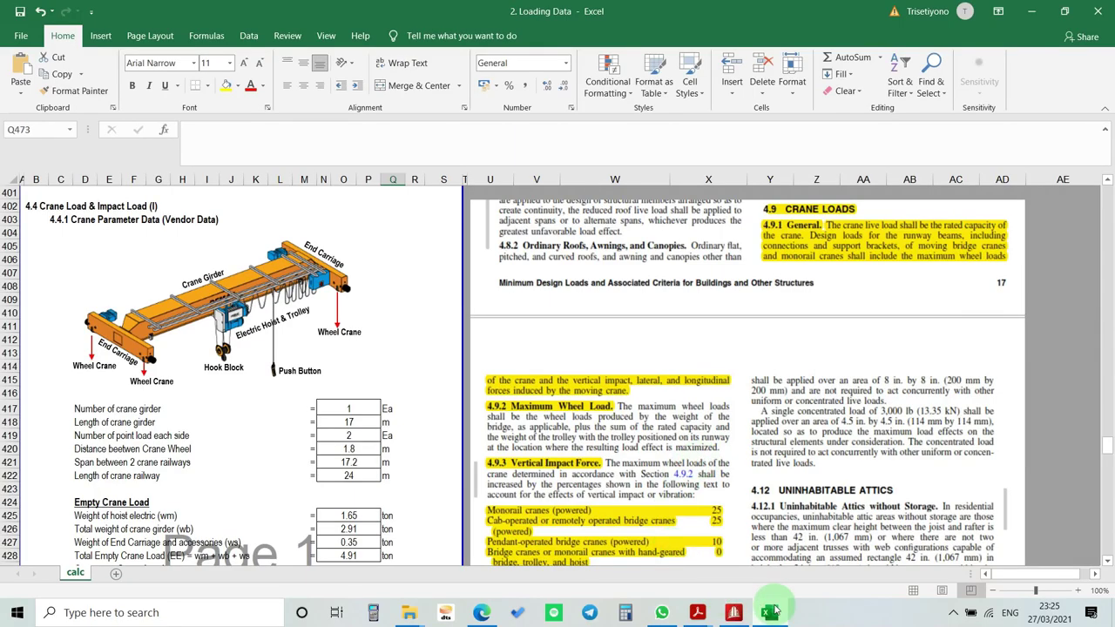
- Switch back to STAAD.Pro and view the member utilization ratios of the crane structure from another angle
left_click(734, 614)
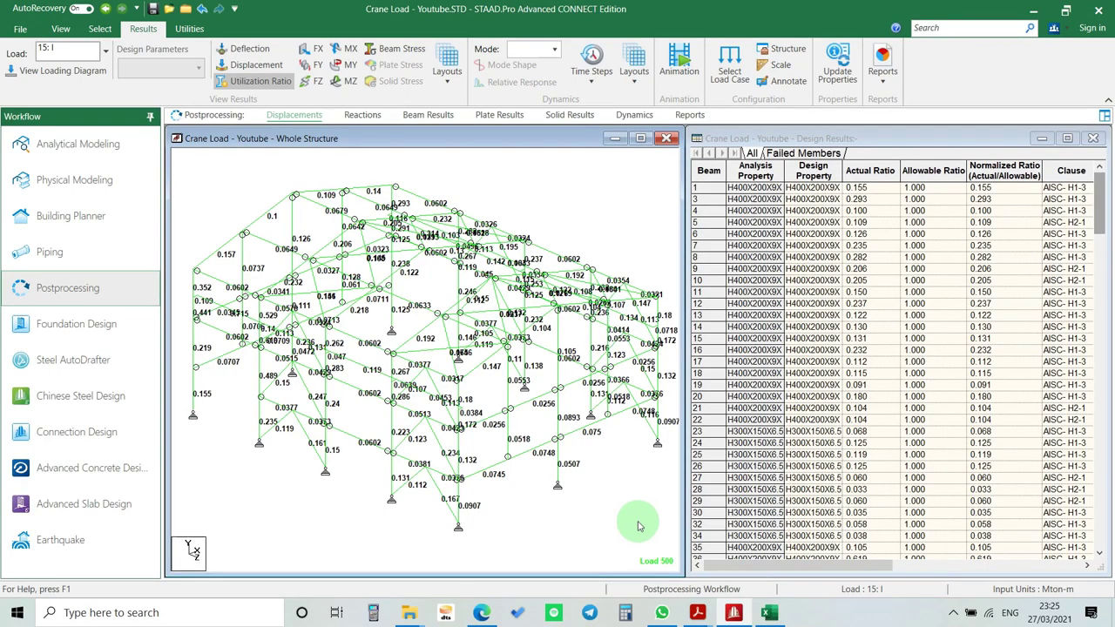
scroll(470, 449, "down", 2)
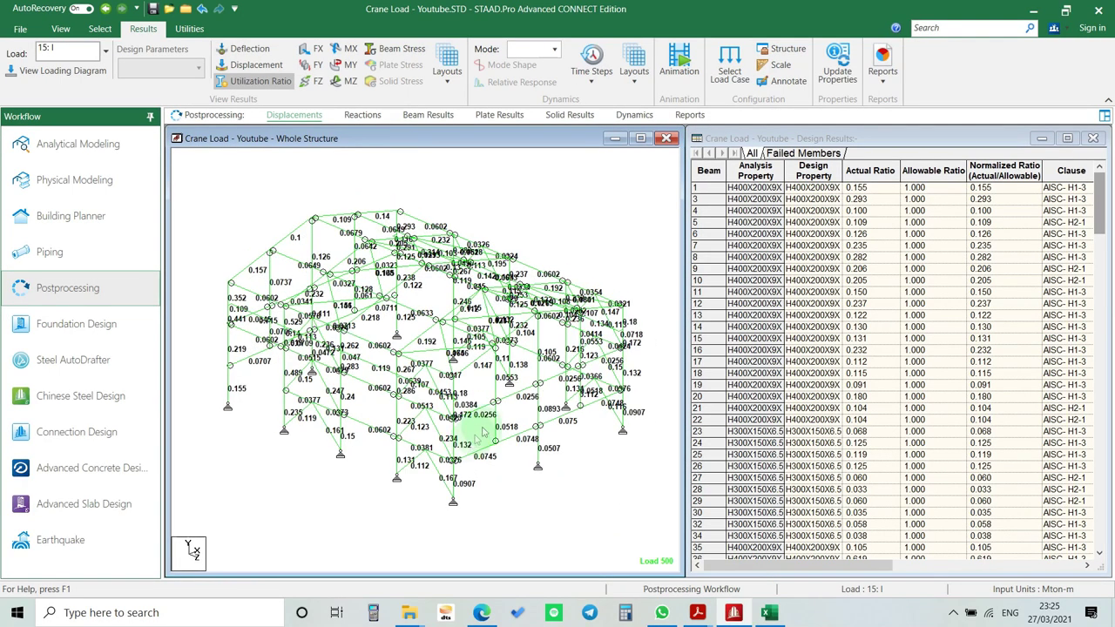
scroll(482, 435, "up", 2)
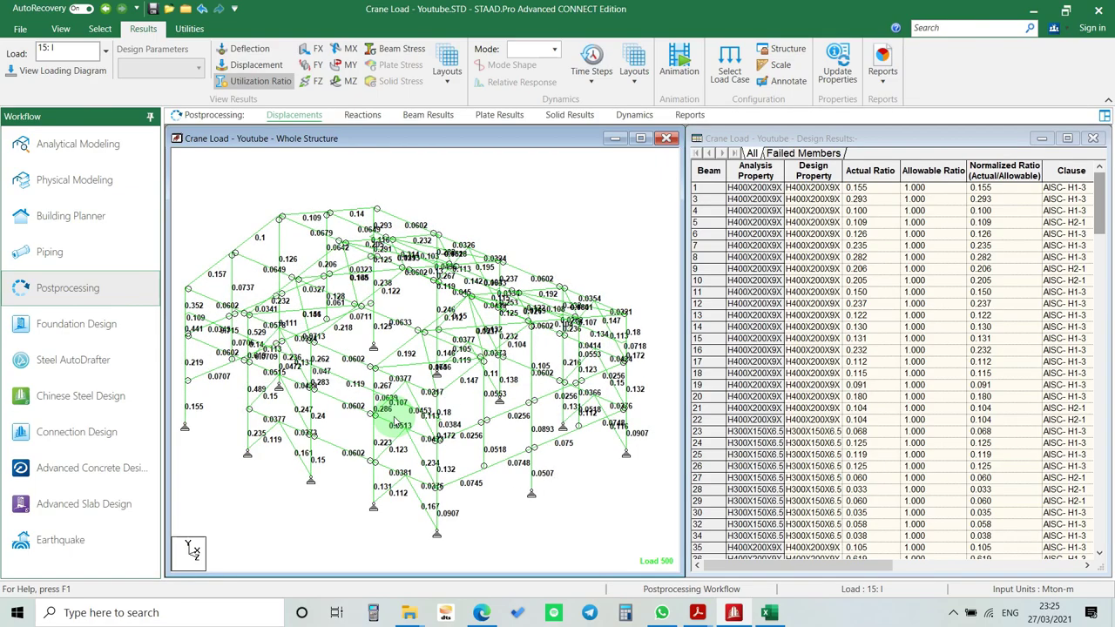
middle_click_drag(394, 424, 393, 417)
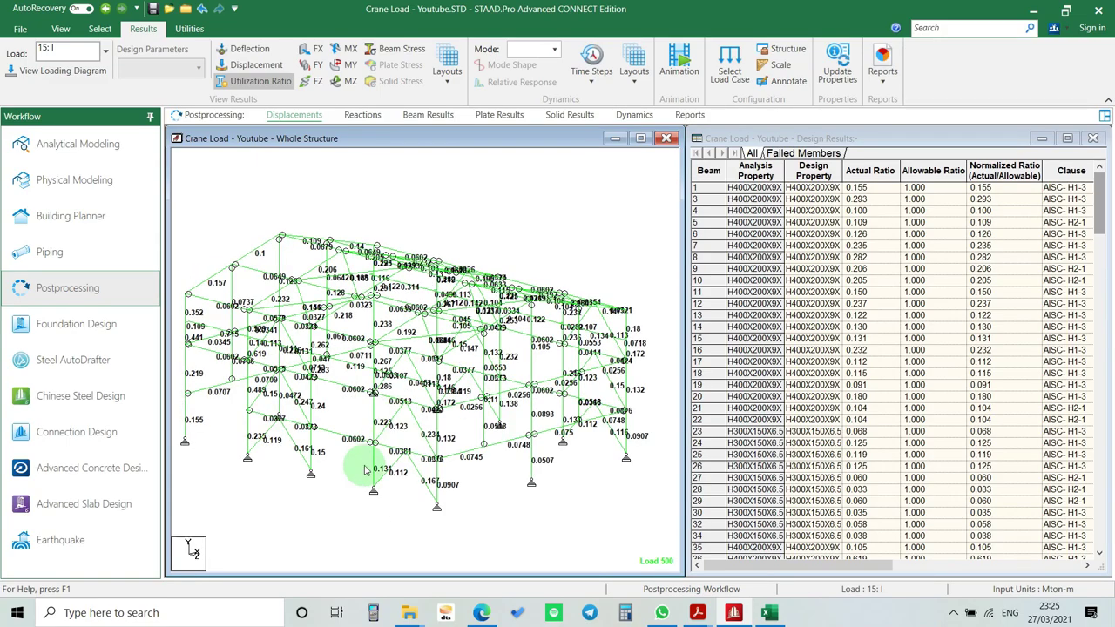
- Switch to Edge, open the author's Instagram profile in a new tab, and look through its posts
left_click(481, 612)
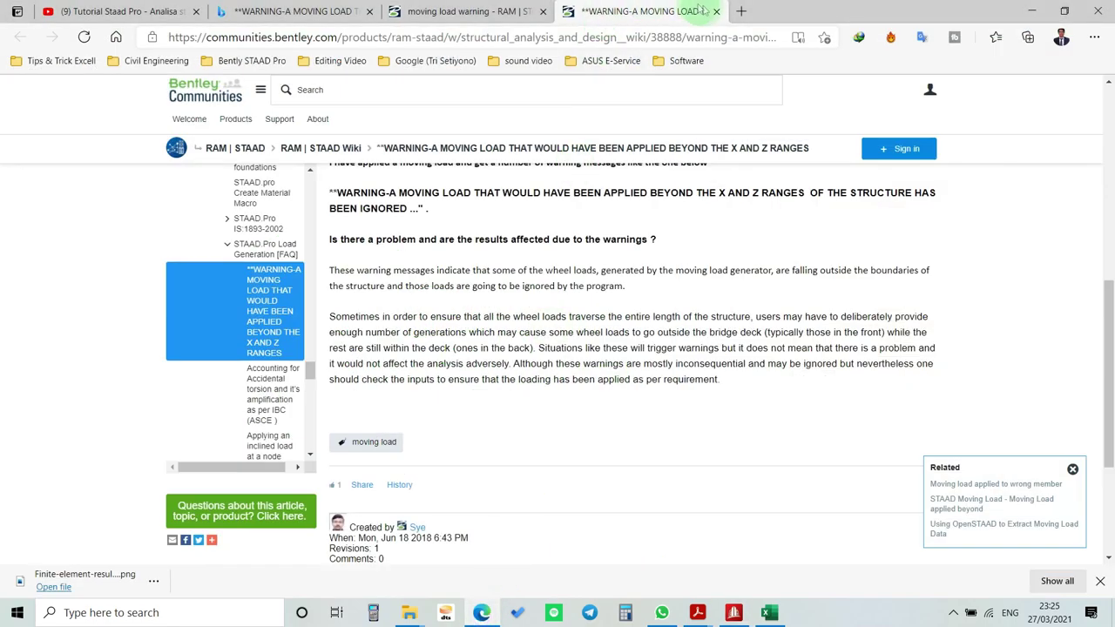
left_click(745, 12)
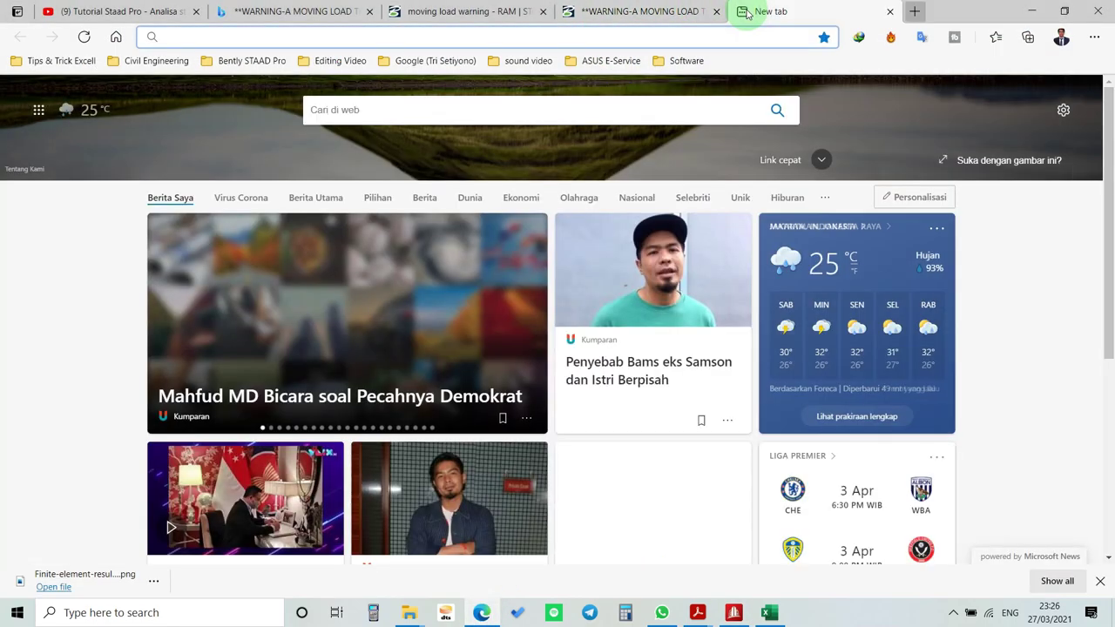
type("ints")
key("BackSpace")
key("BackSpace")
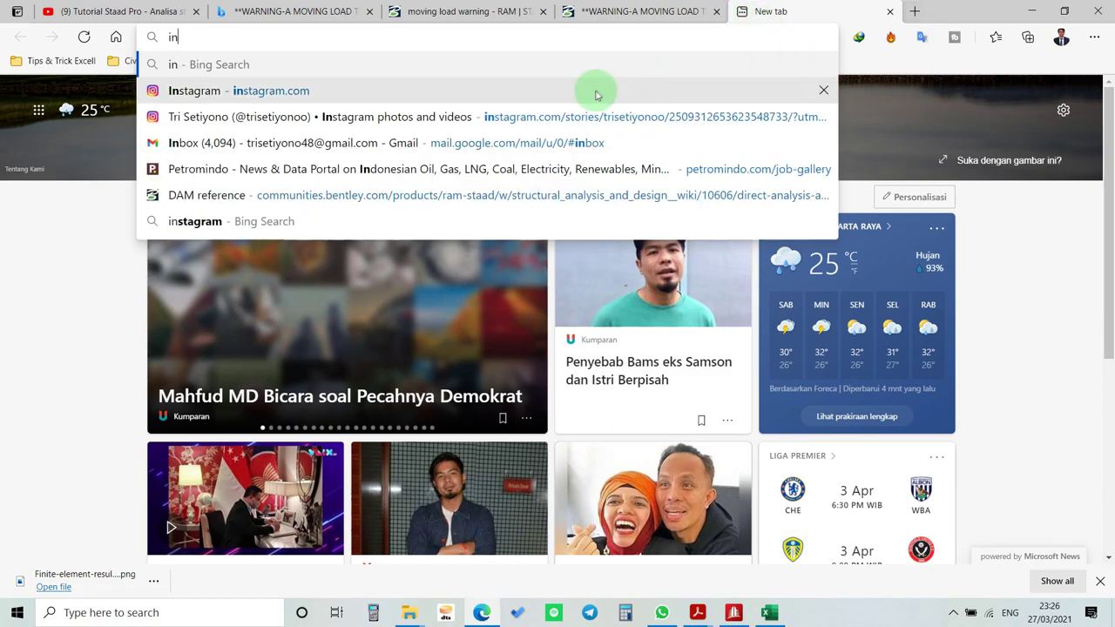
left_click(578, 116)
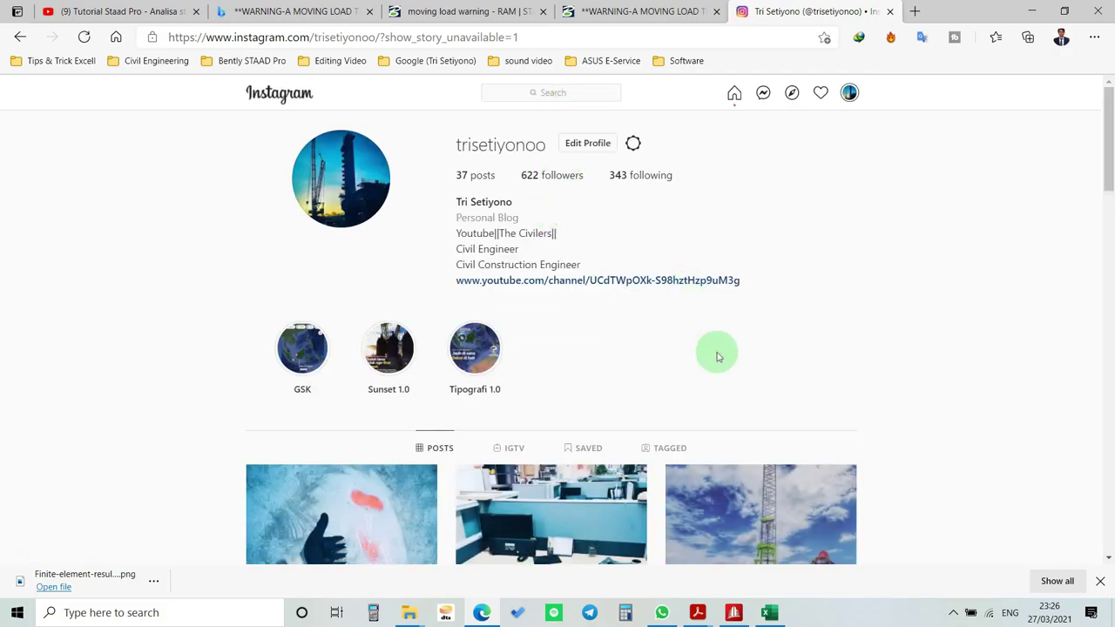
scroll(717, 358, "down", 14)
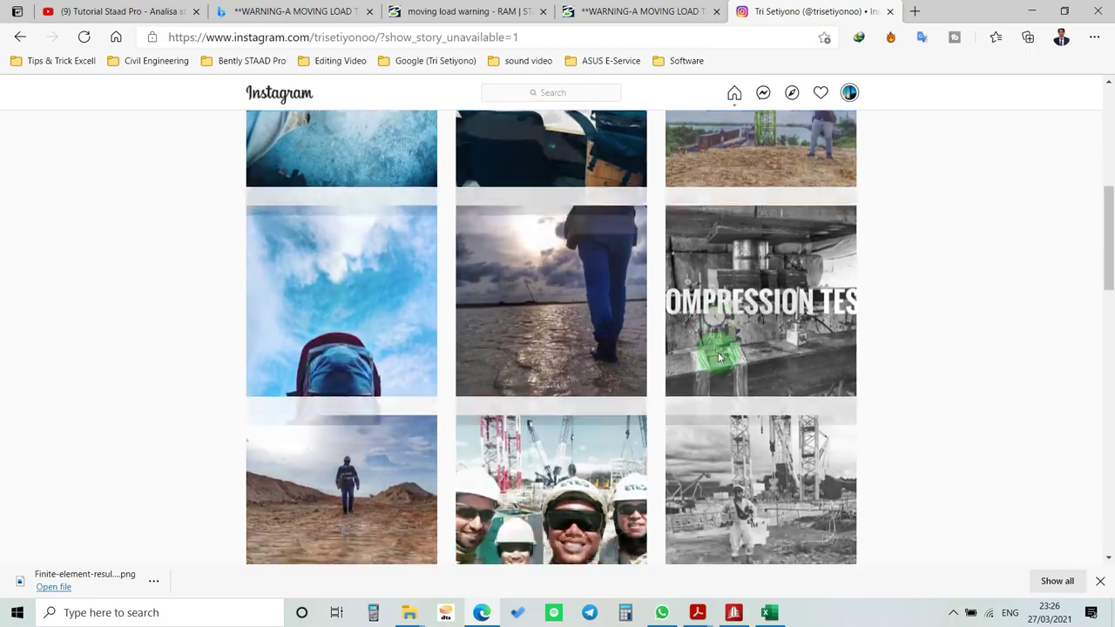
scroll(722, 348, "up", 20)
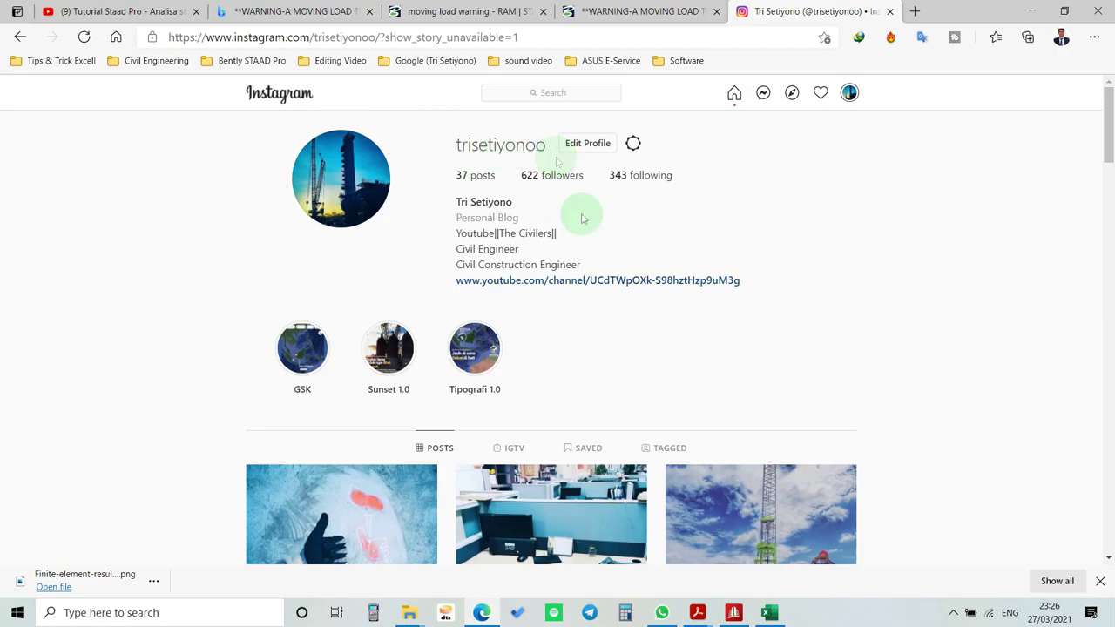
- Look through the recent and popular uploads on The Civilers YouTube channel page, and switch back to STAAD.Pro
left_click(131, 10)
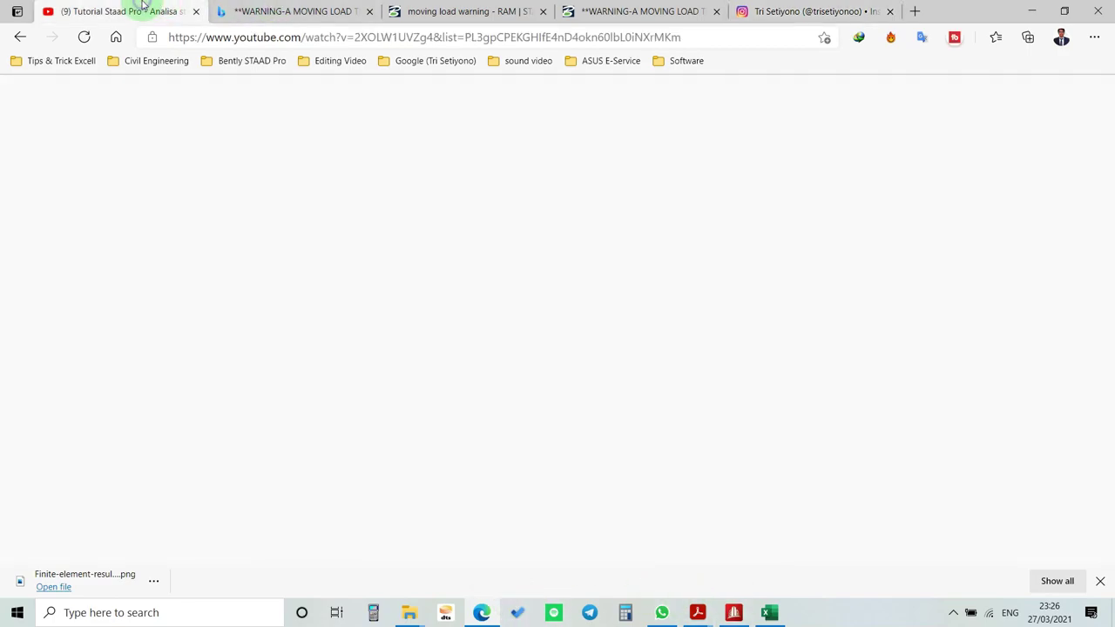
left_click(613, 308)
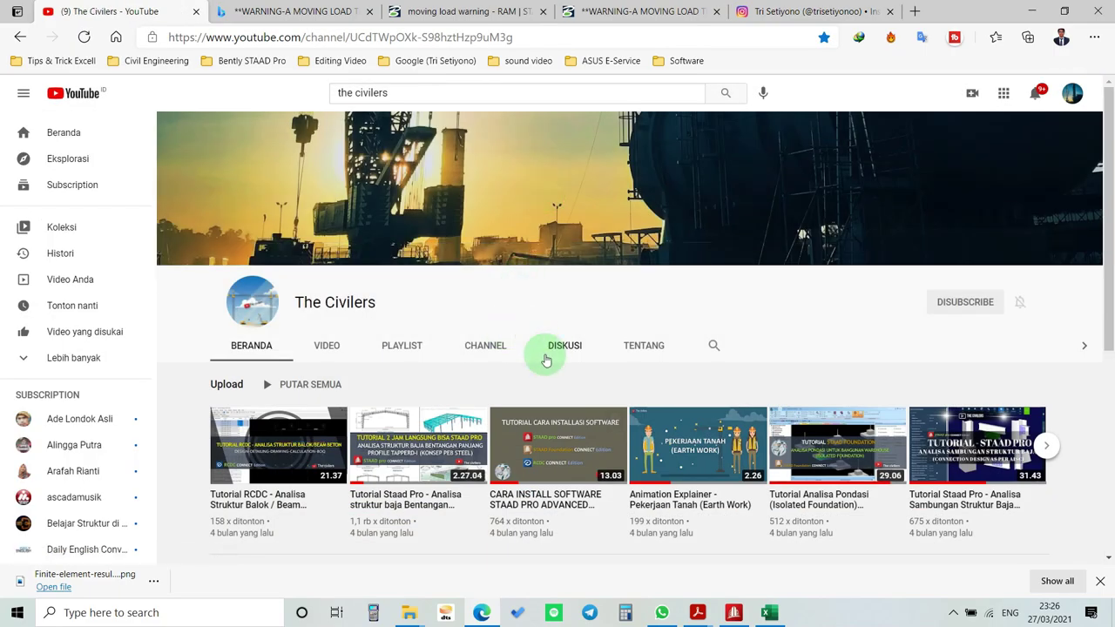
scroll(923, 331, "down", 2)
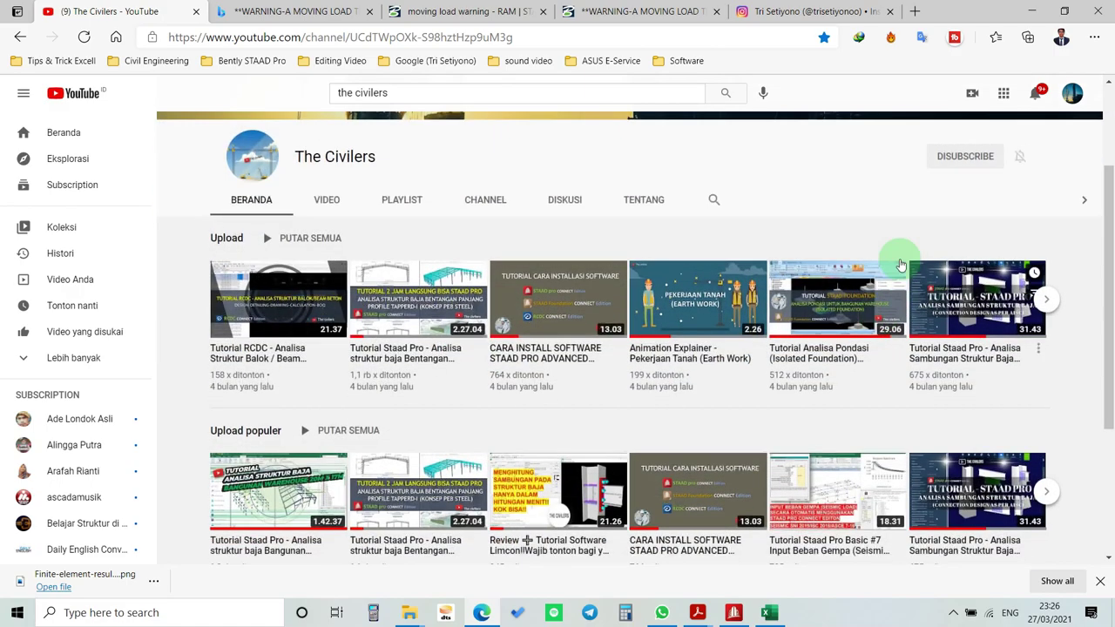
mouse_move(594, 364)
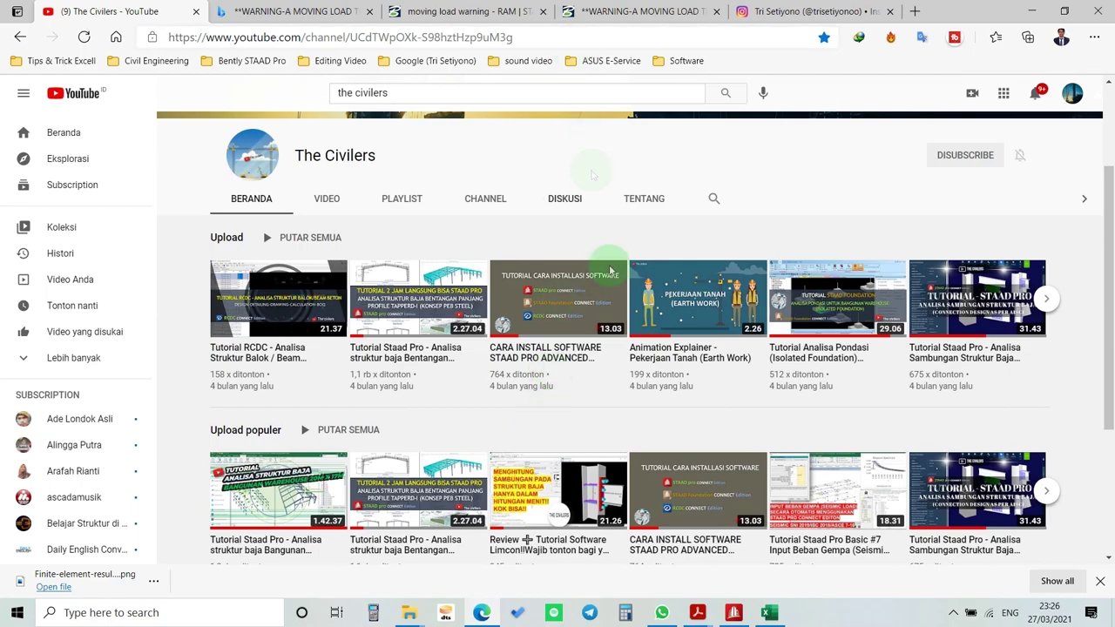
mouse_move(704, 563)
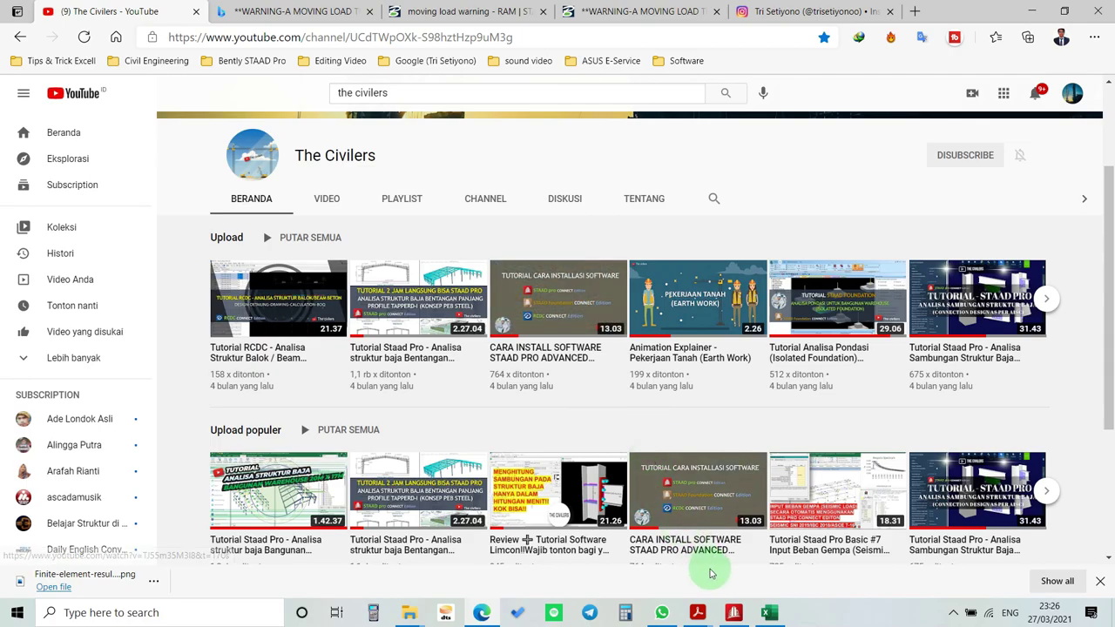
left_click(734, 612)
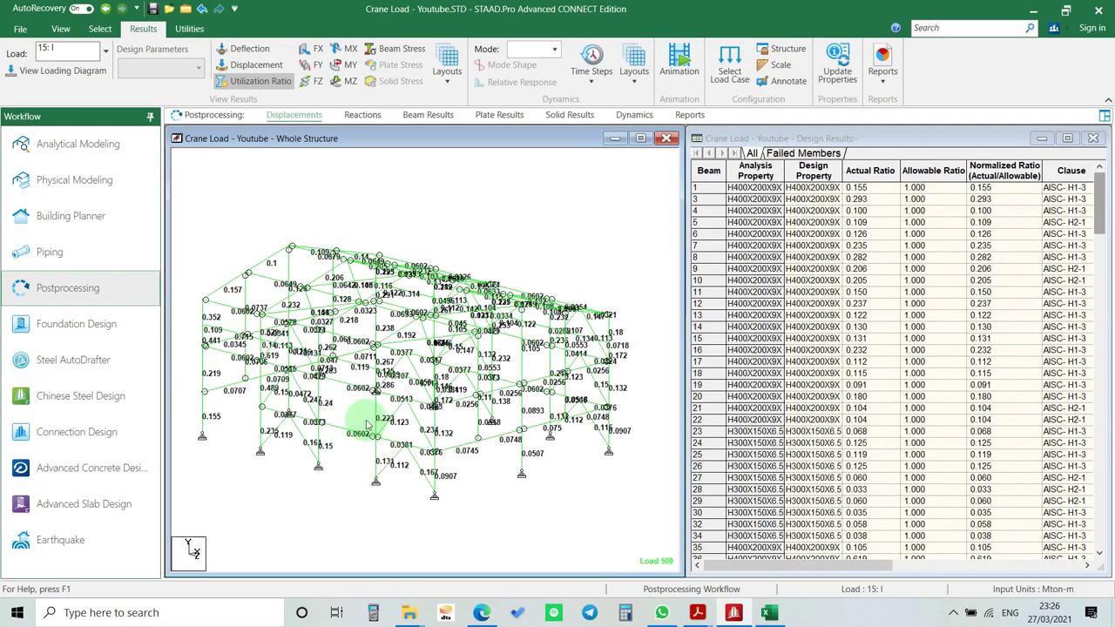